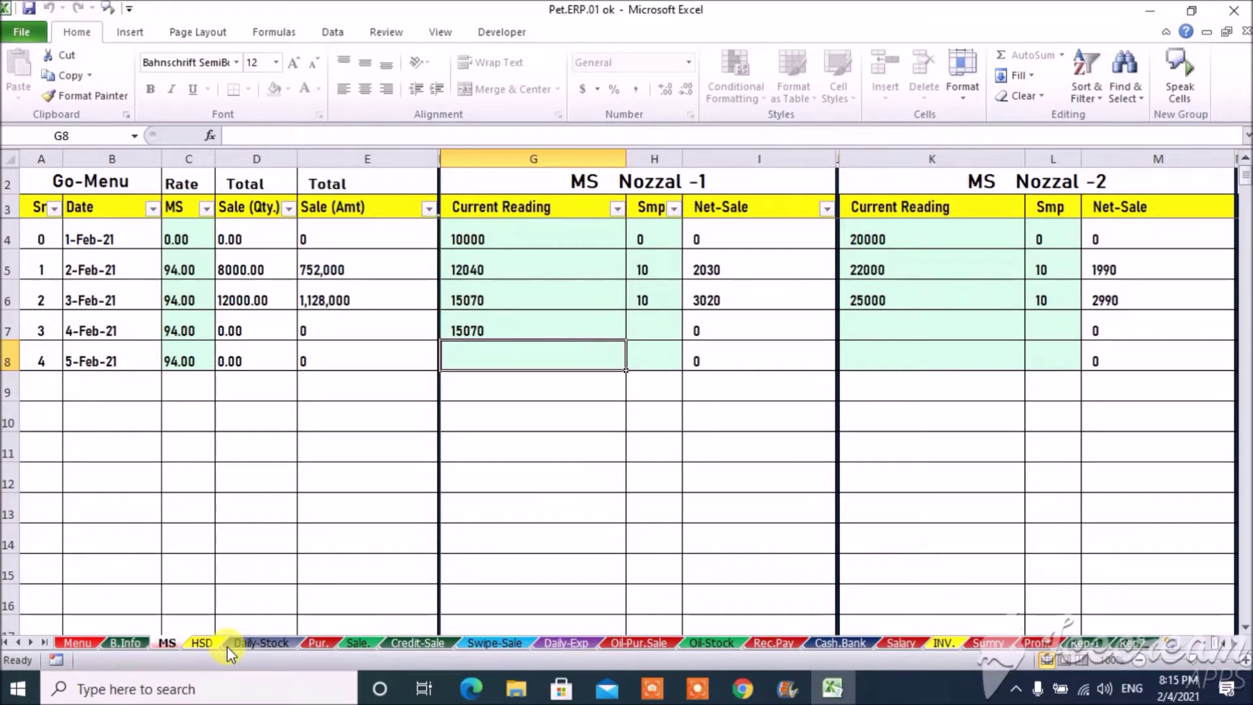
Look through the Daily-Stock, Pur., Sale., Credit-Sale, Swipe-Sale and Daily-Exp sheets of the workbook
{"action": "left_click", "coordinate": [294, 644]}
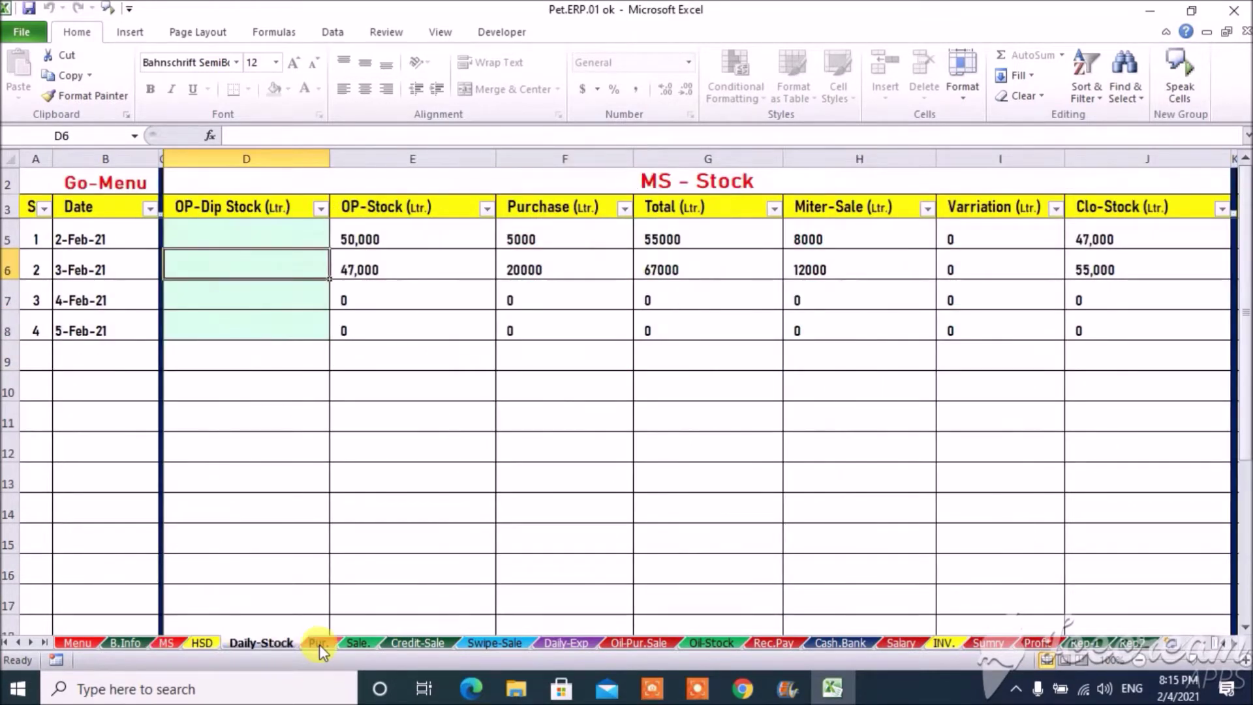
{"action": "left_click", "coordinate": [319, 644]}
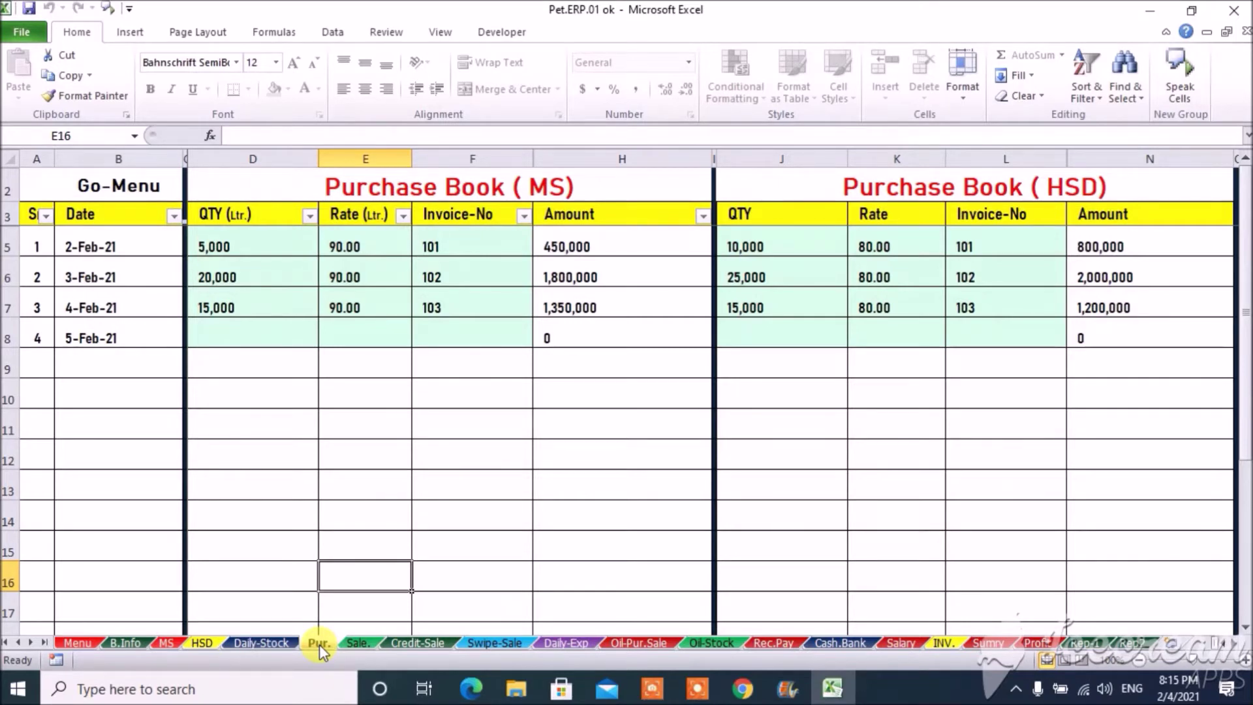
{"action": "left_click", "coordinate": [357, 643]}
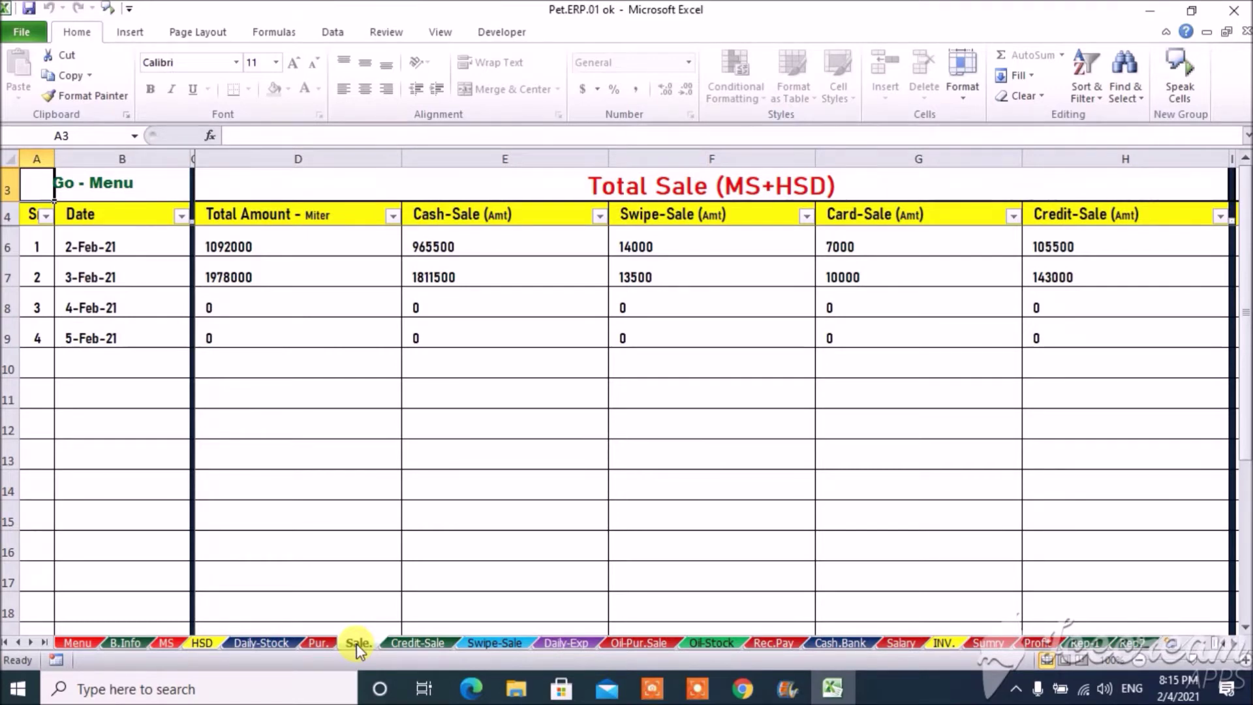
{"action": "left_click", "coordinate": [428, 644]}
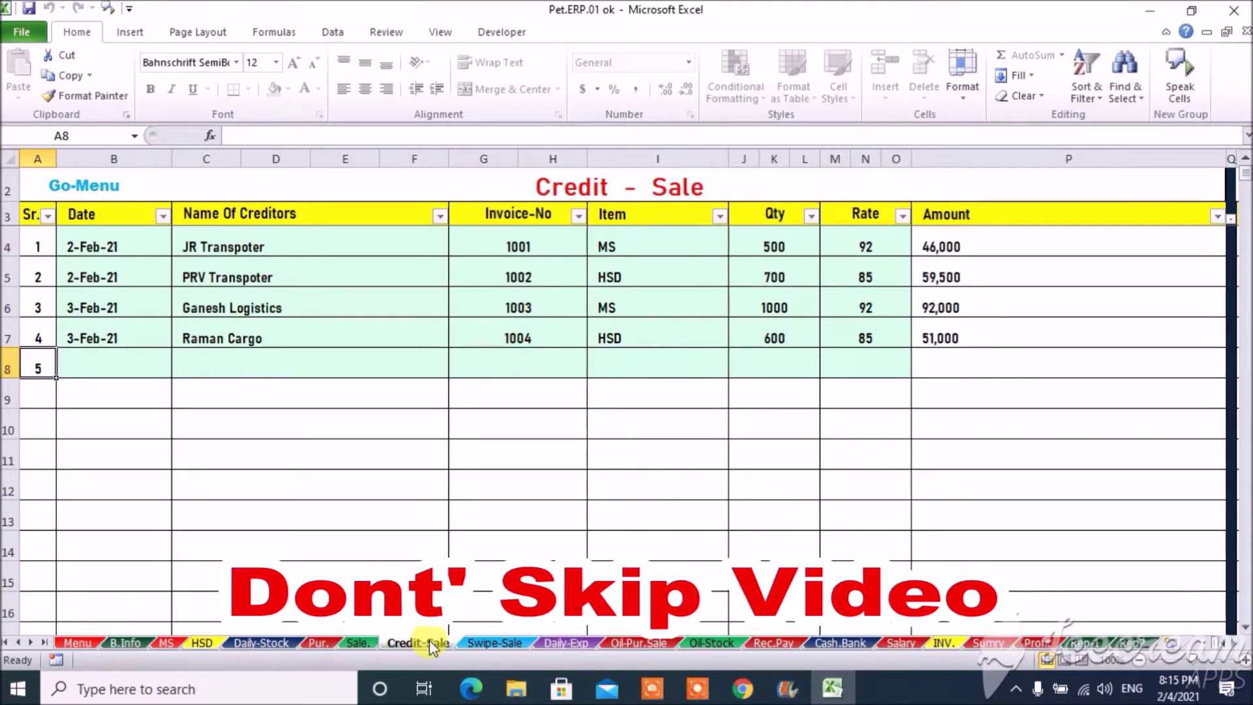
{"action": "left_click", "coordinate": [505, 644]}
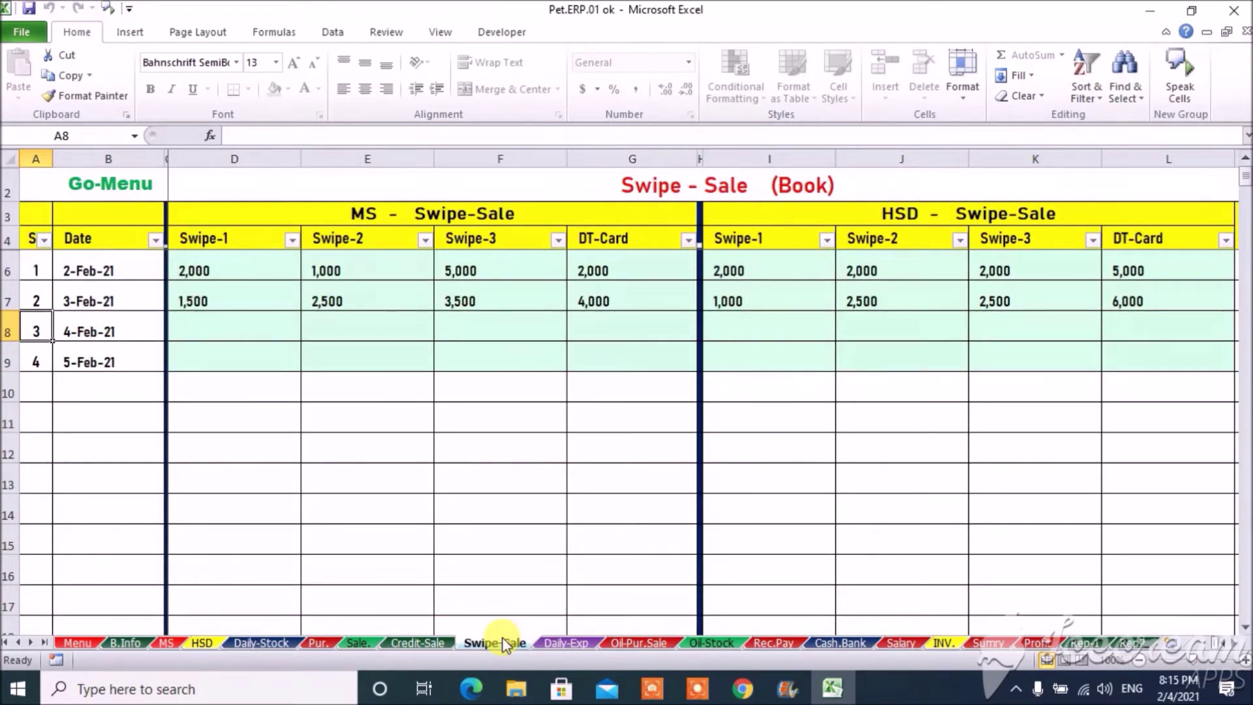
{"action": "left_click", "coordinate": [572, 643]}
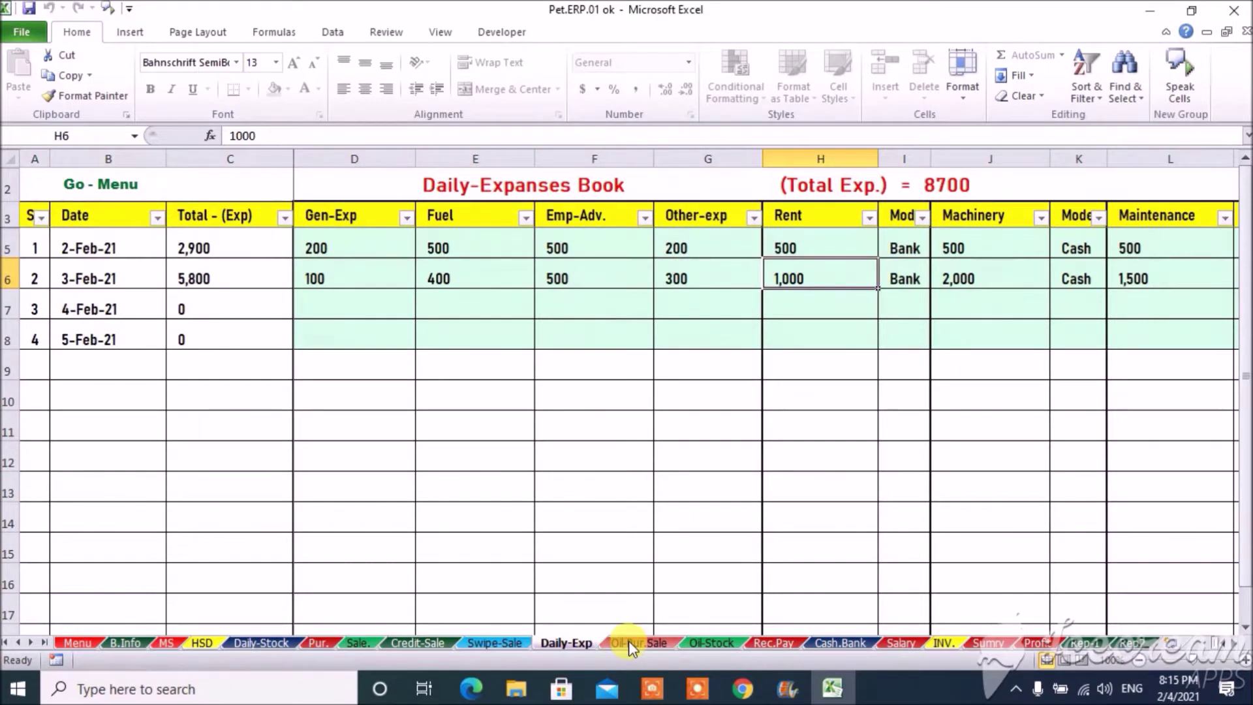
Look through the Oil-Pur.Sale, Oil-Stock, Rec.Pay and Cash.Bank sheets, then return to Rec.Pay
{"action": "left_click", "coordinate": [629, 643]}
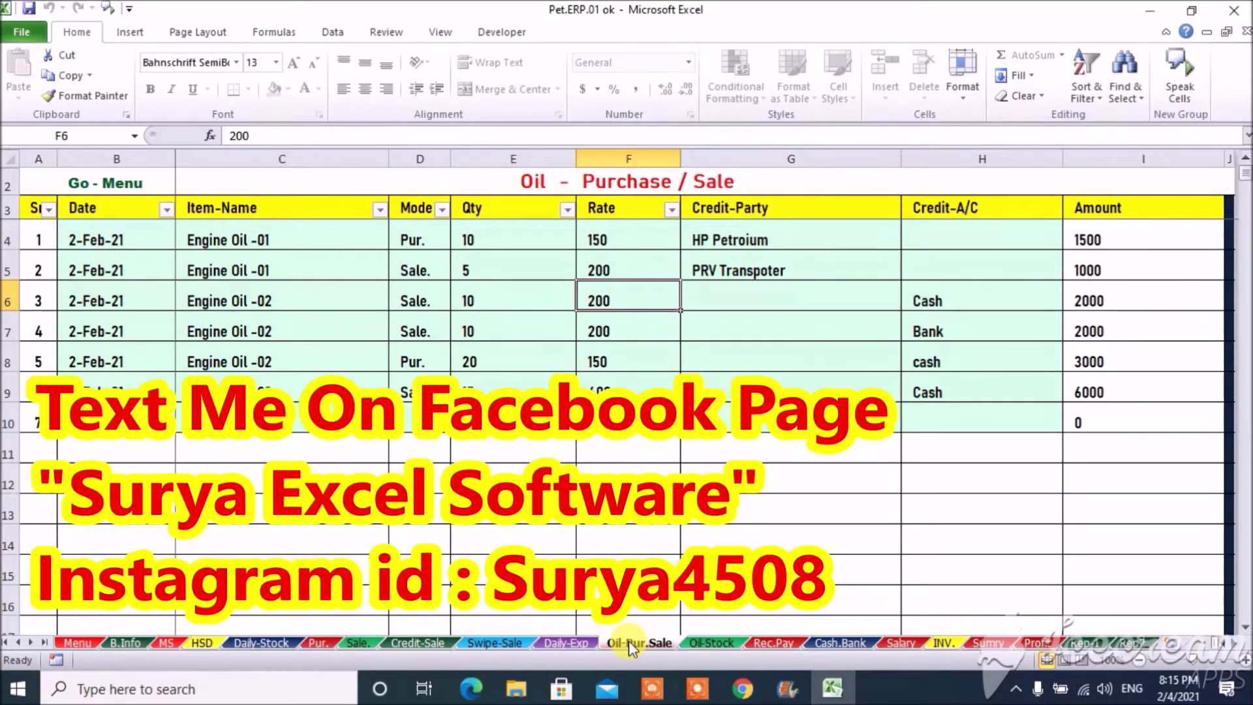
{"action": "left_click", "coordinate": [697, 643]}
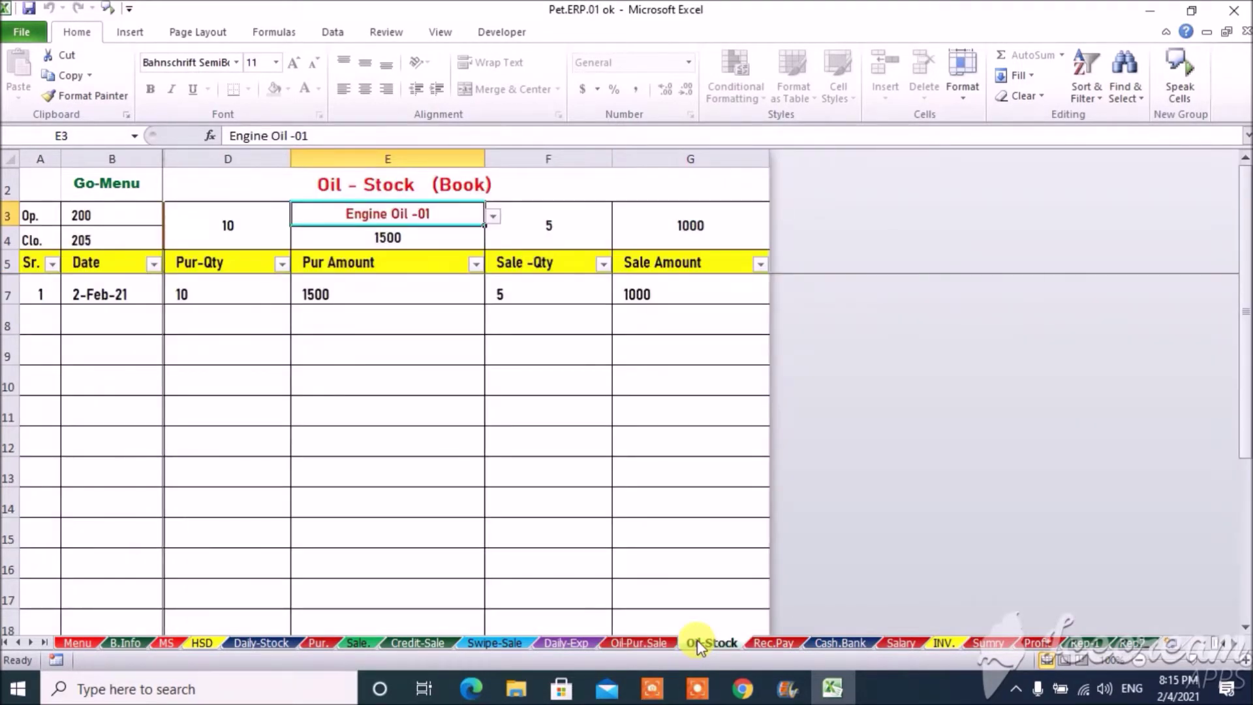
{"action": "left_click", "coordinate": [768, 643]}
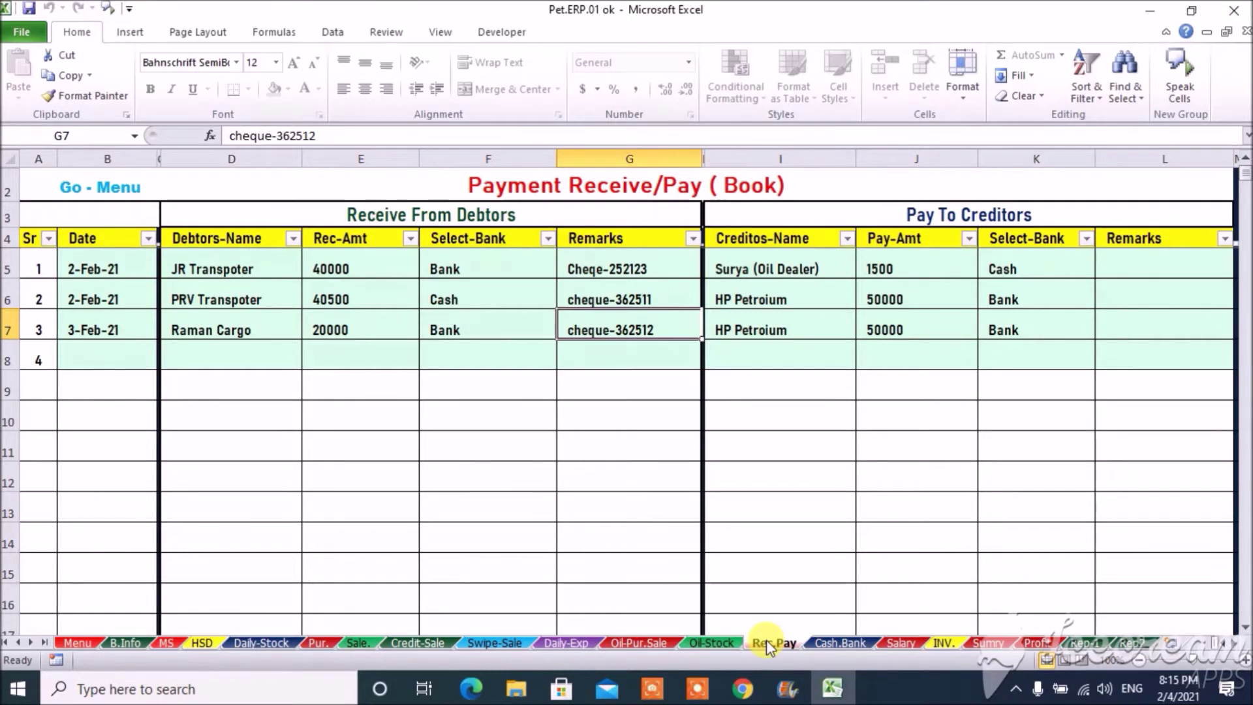
{"action": "left_click", "coordinate": [824, 643]}
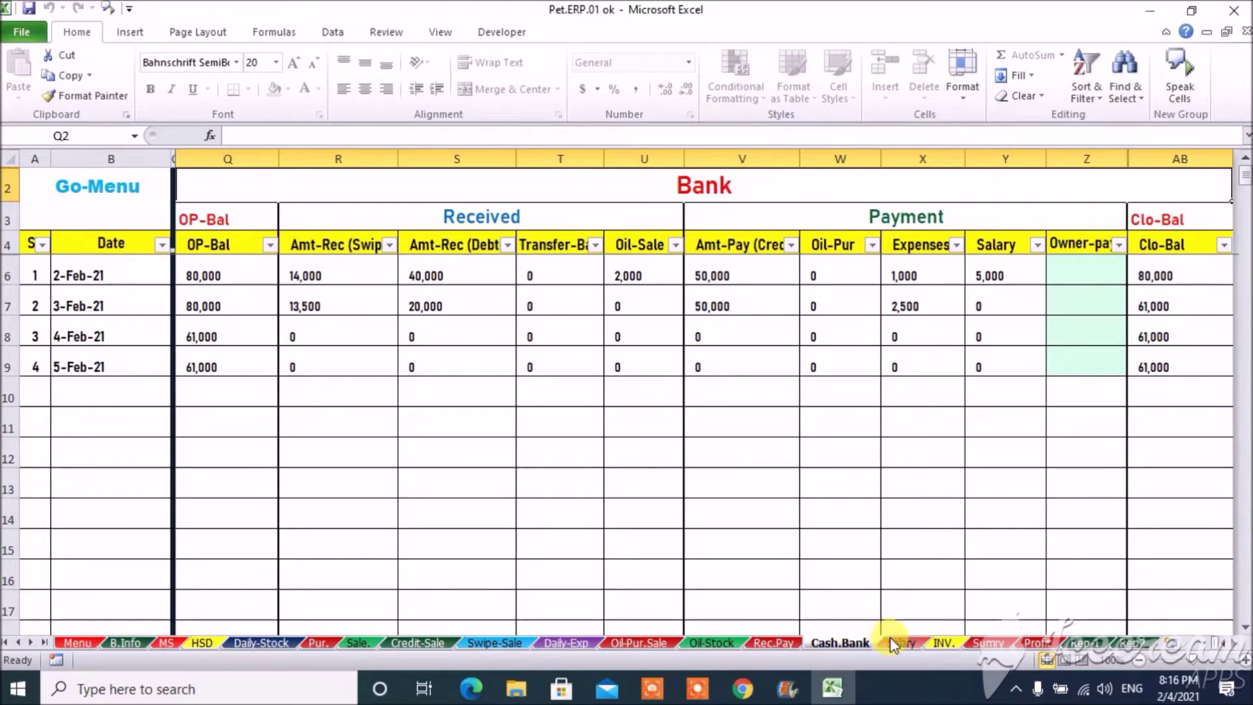
{"action": "left_click", "coordinate": [890, 641]}
{"action": "left_click", "coordinate": [848, 642]}
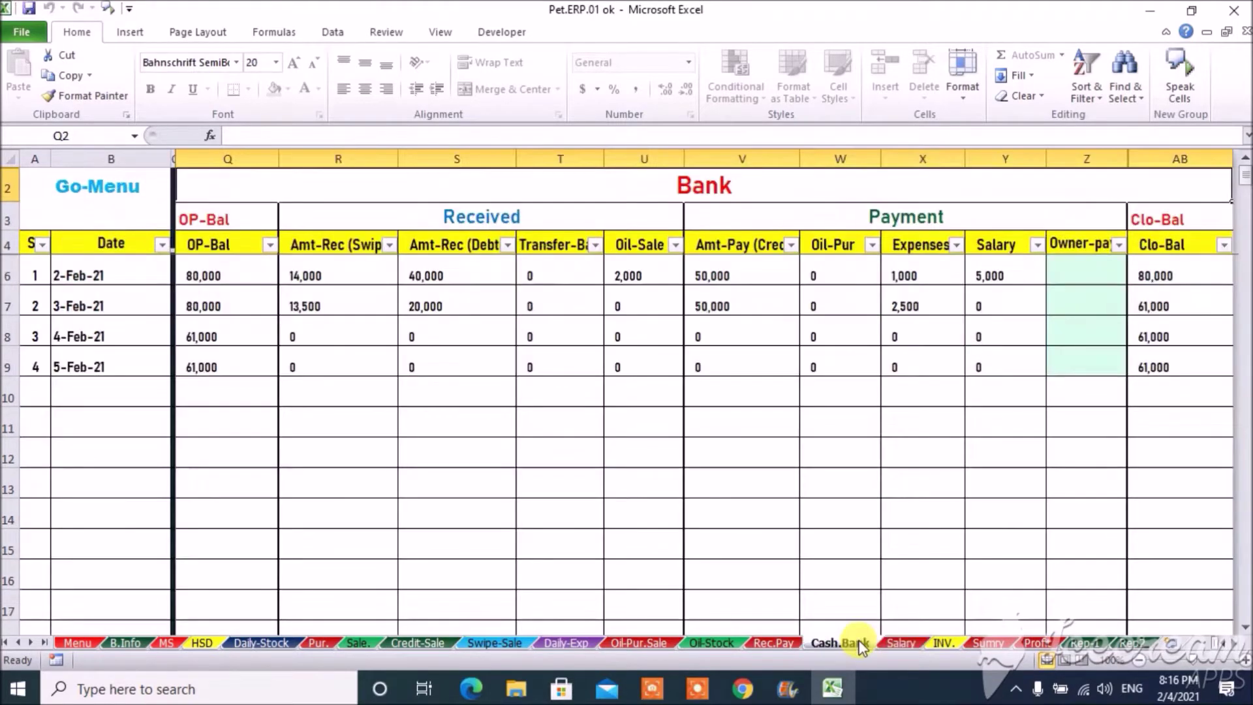
{"action": "left_click", "coordinate": [794, 644]}
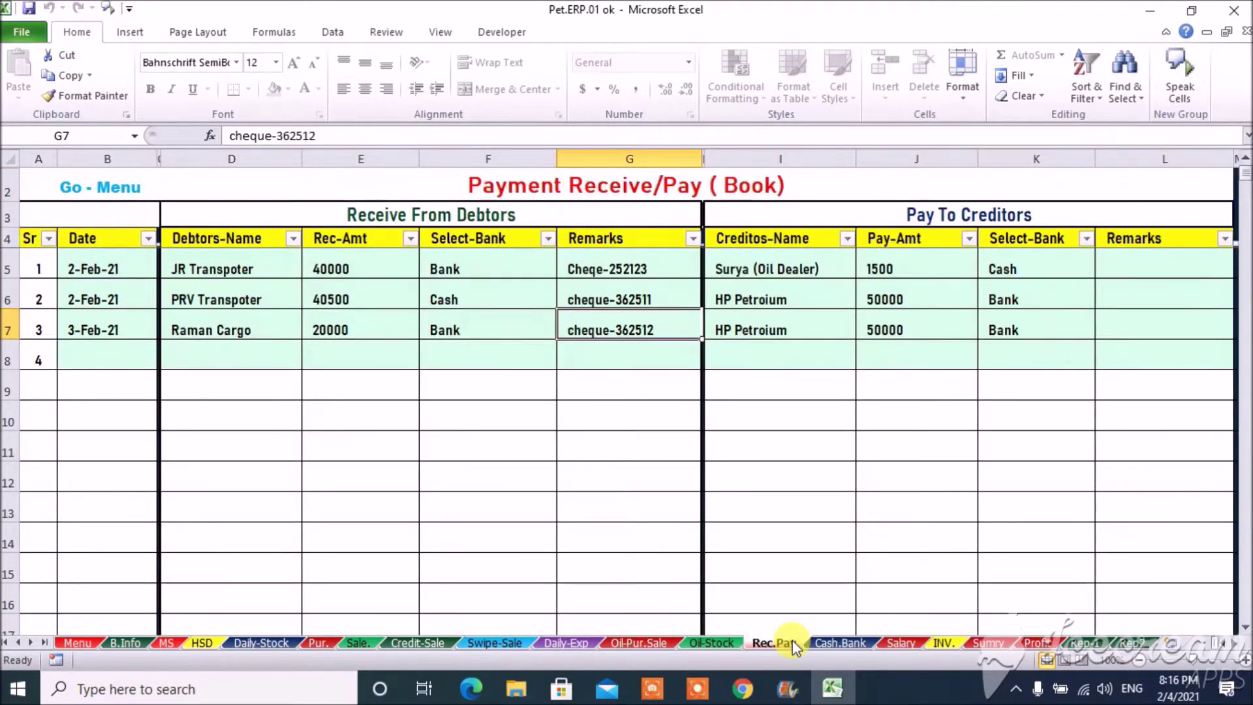
Check the print previews of the two daily reports on the Rep-1 and Rep2 sheets without printing them
{"action": "left_click", "coordinate": [1078, 644]}
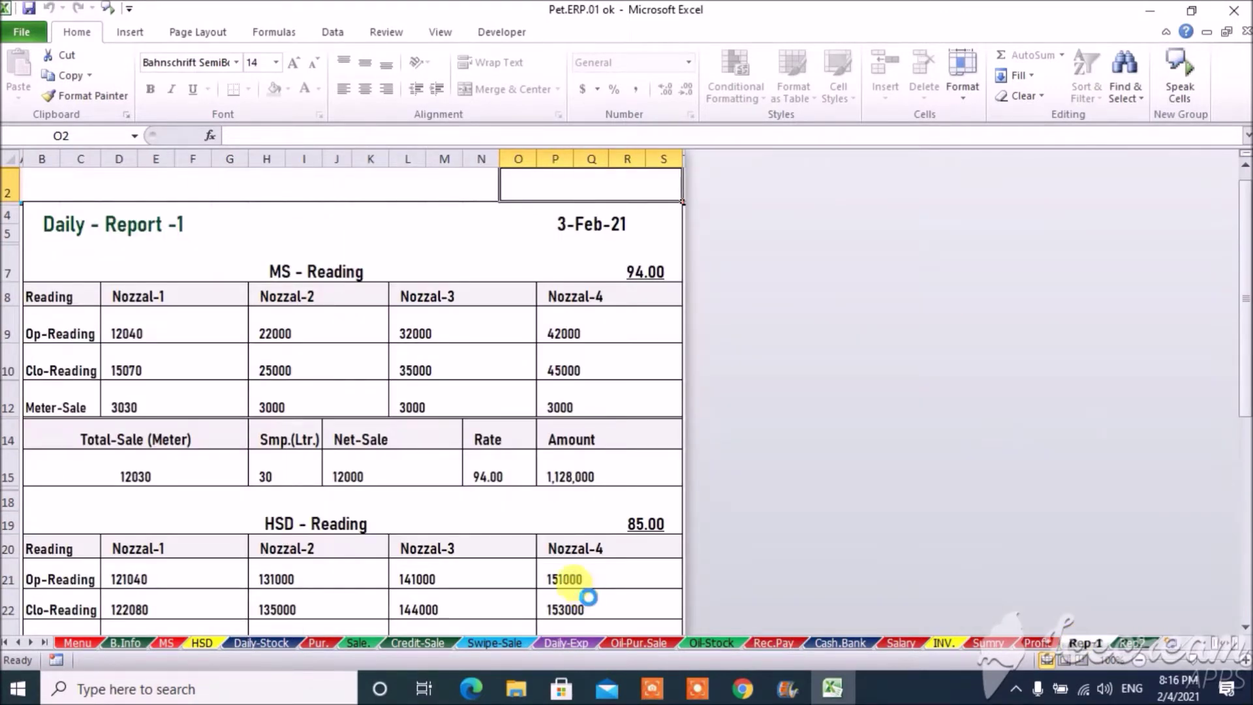
{"action": "key", "text": "ctrl+p"}
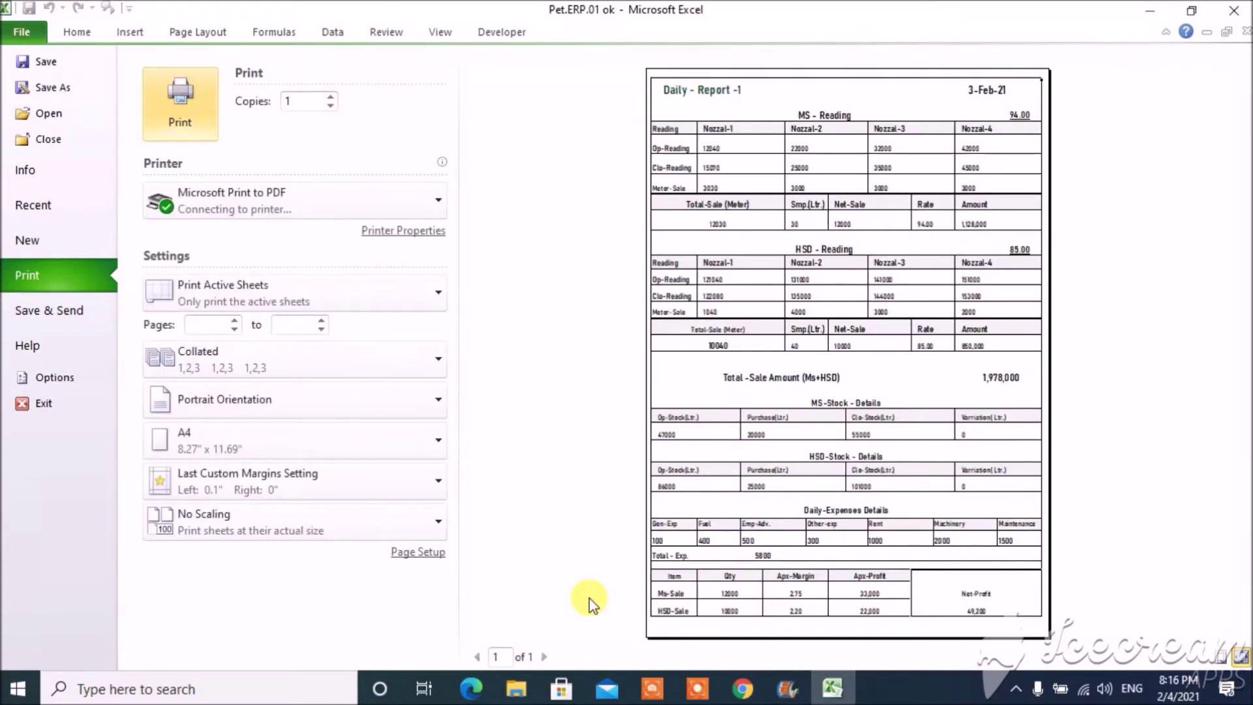
{"action": "key", "text": "Escape"}
{"action": "left_click", "coordinate": [1134, 641]}
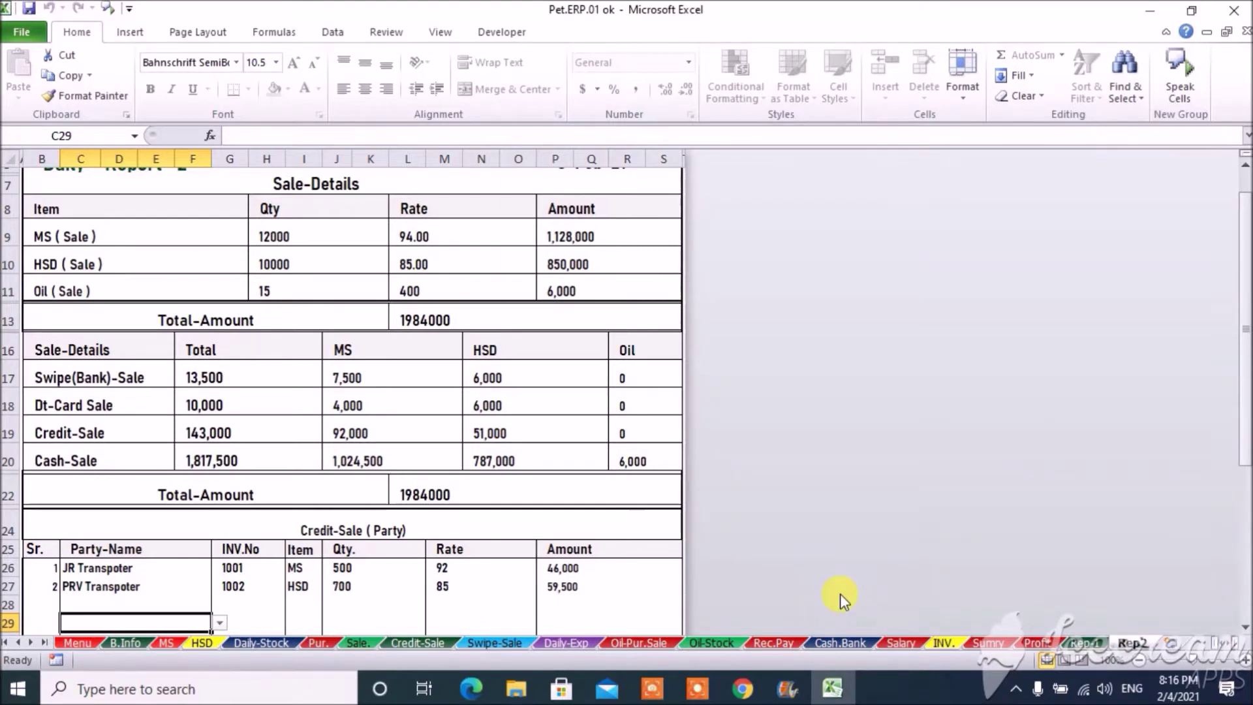
{"action": "key", "text": "ctrl+p"}
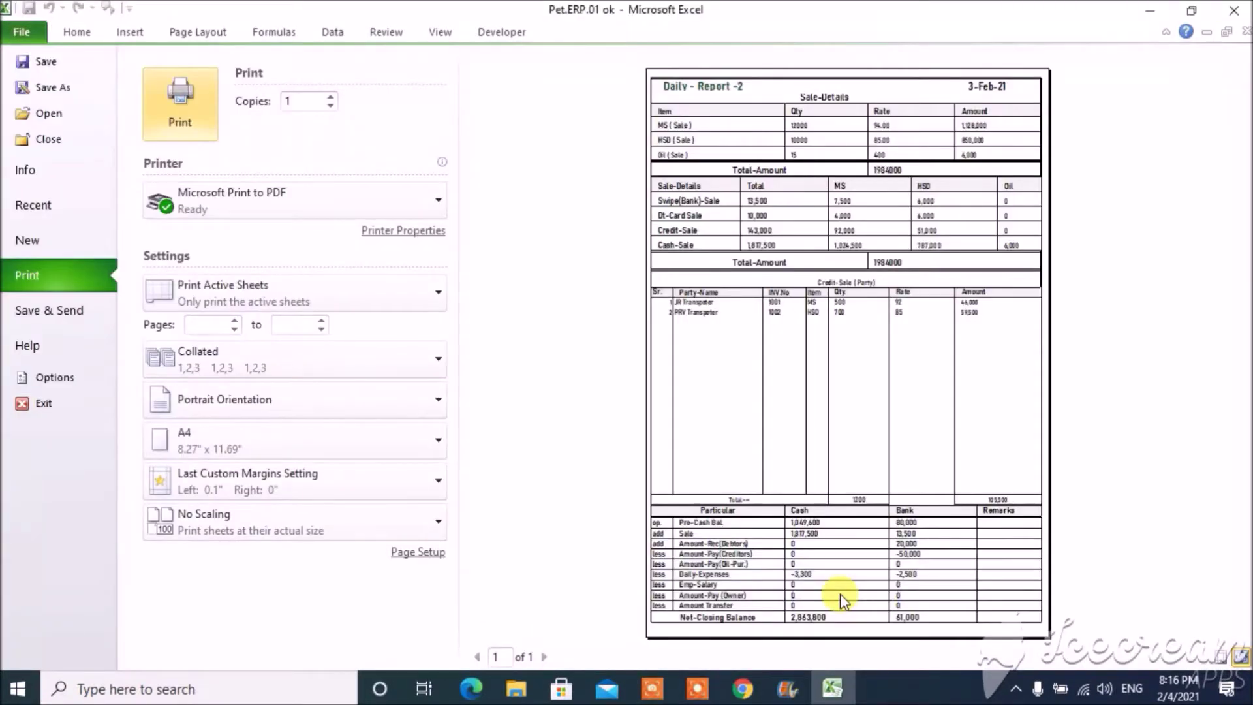
{"action": "key", "text": "Escape"}
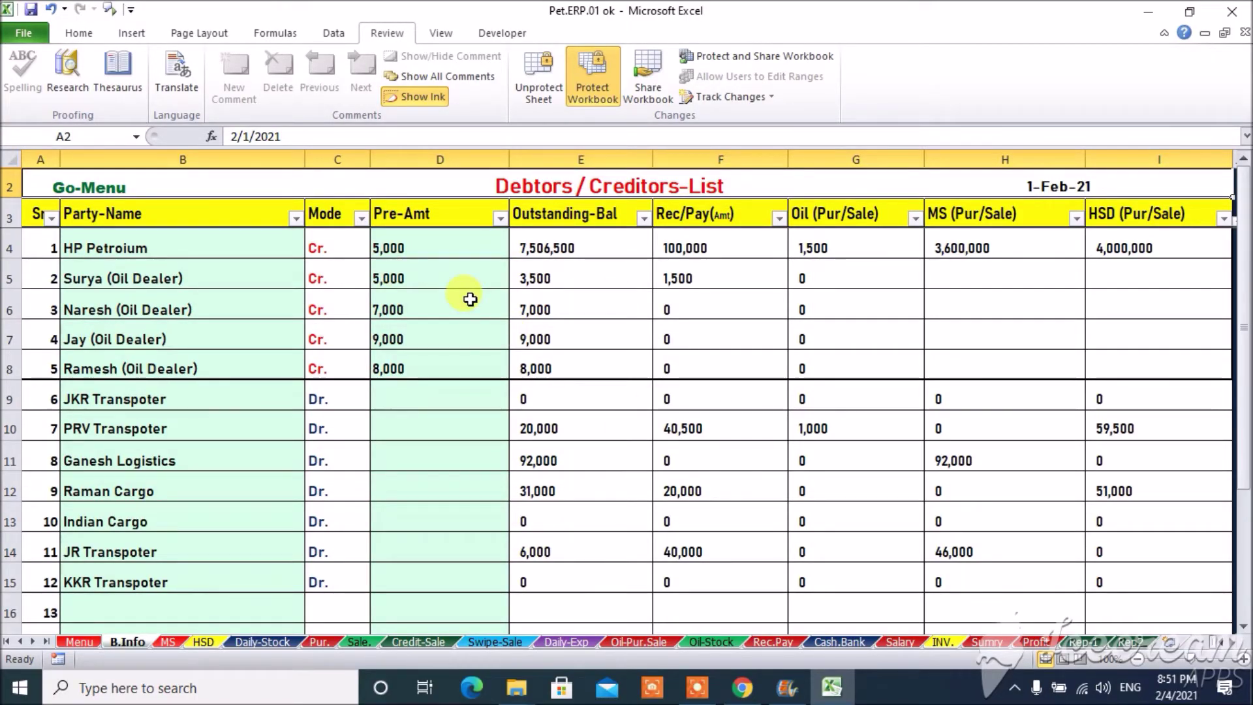
Go to the Basic-Info sheet through the Main-Menu and try to edit HP Petroium's outstanding balance
{"action": "left_click", "coordinate": [79, 642]}
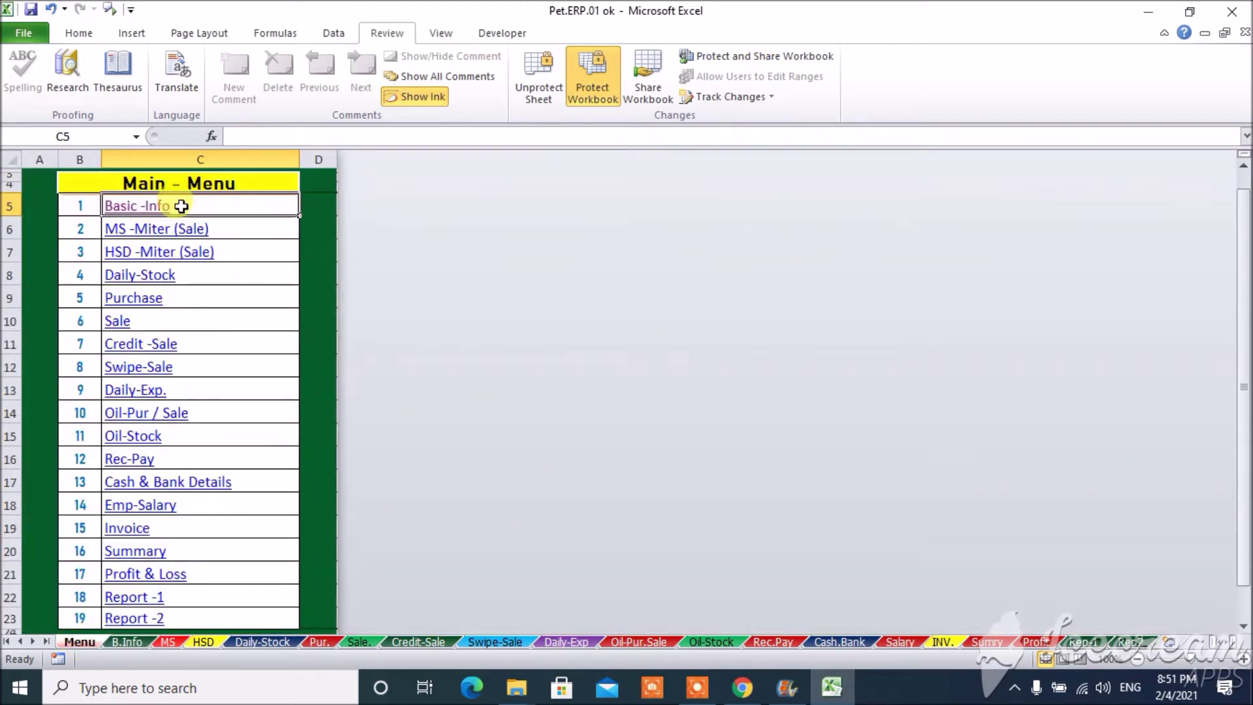
{"action": "left_click", "coordinate": [139, 207]}
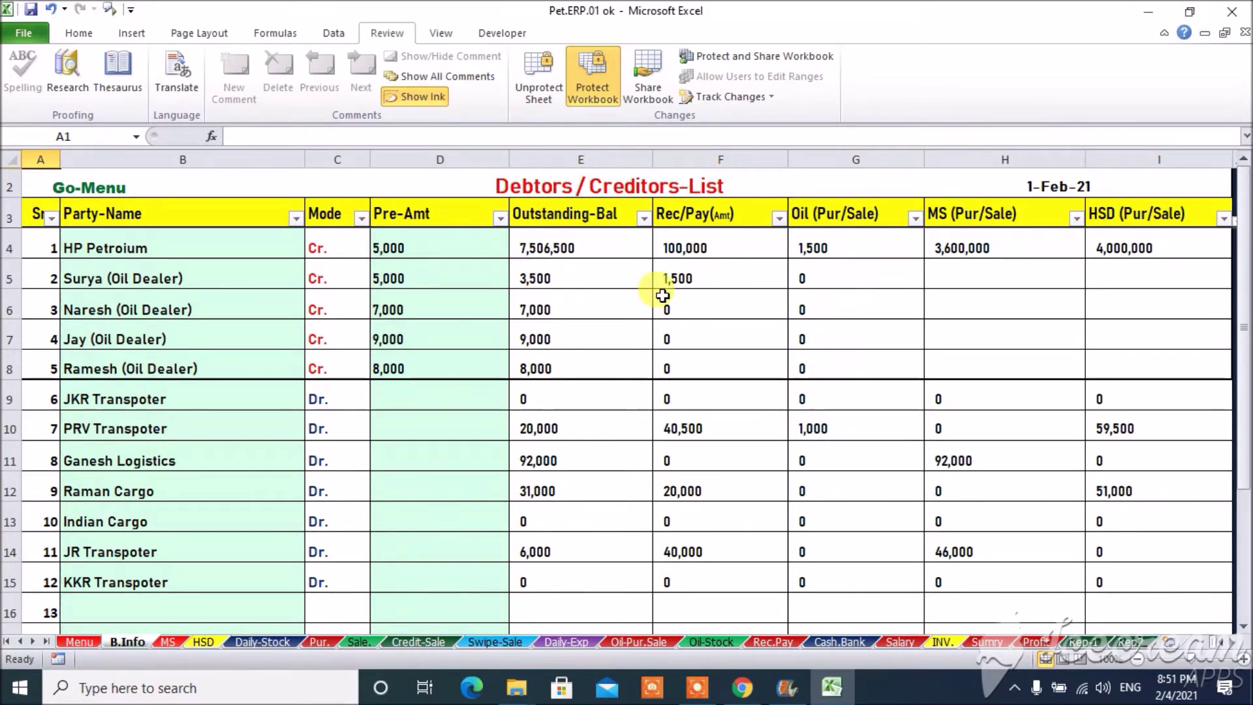
{"action": "left_click", "coordinate": [587, 249]}
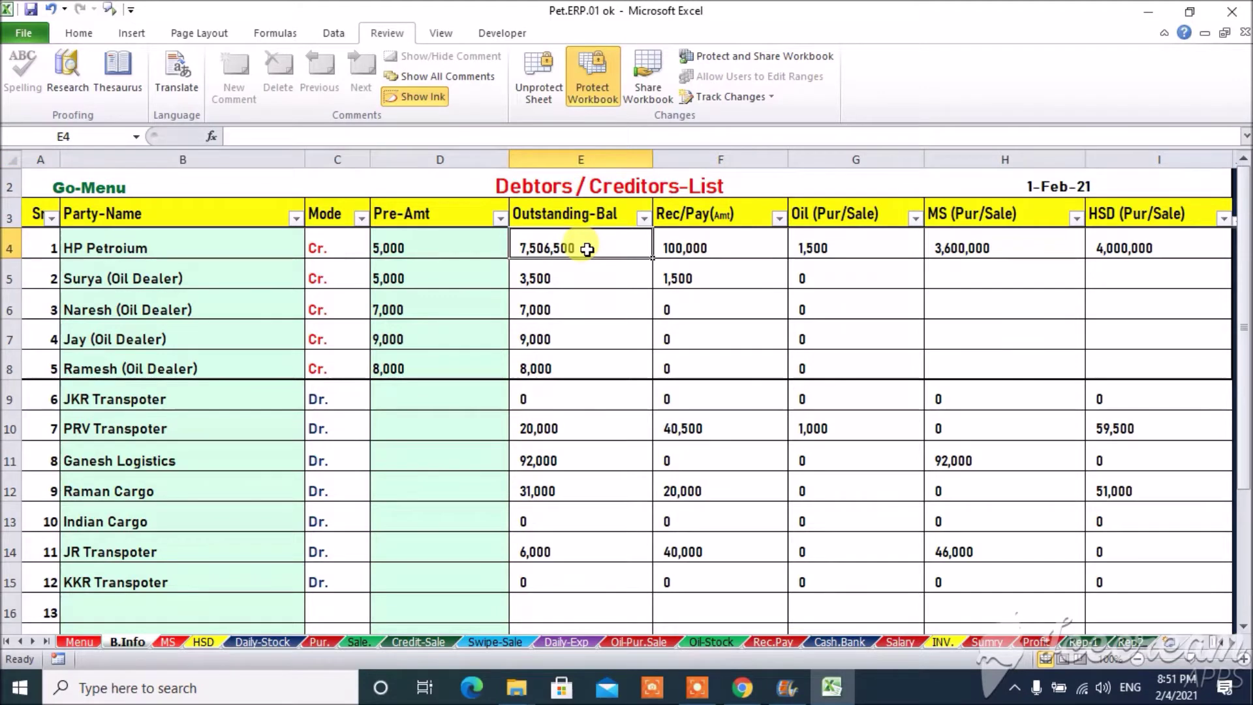
{"action": "double_click", "coordinate": [587, 249]}
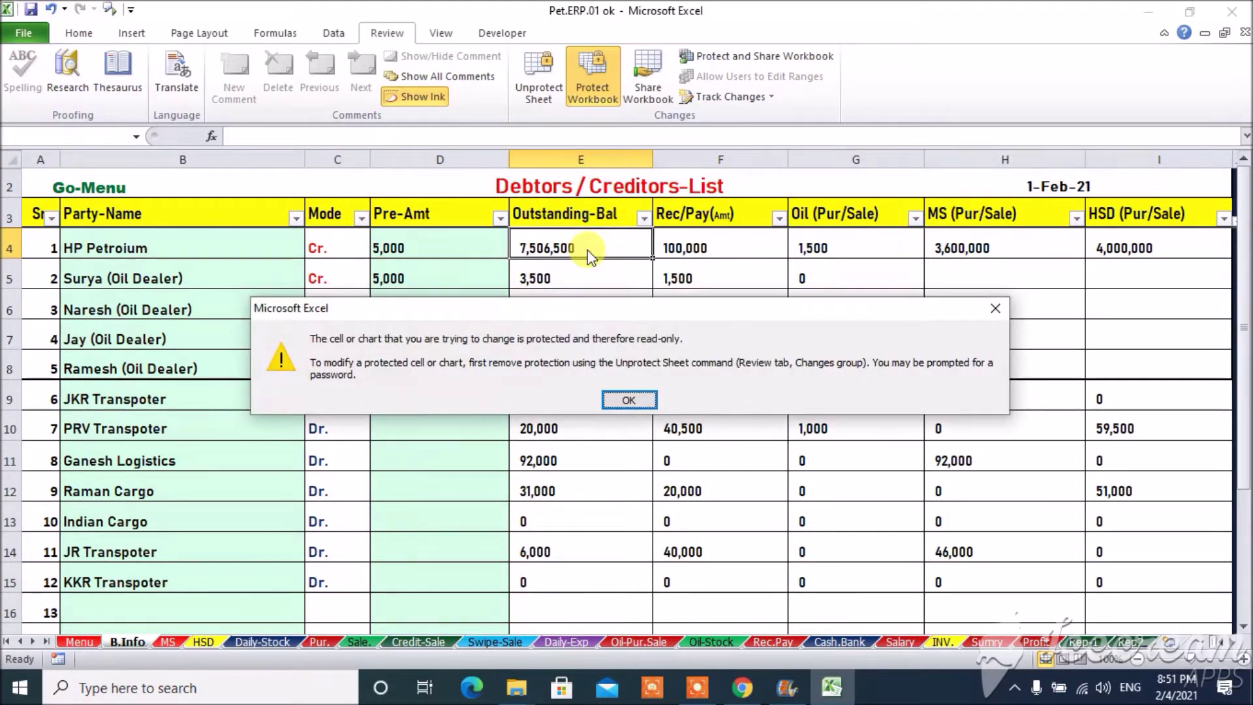
{"action": "left_click", "coordinate": [631, 400]}
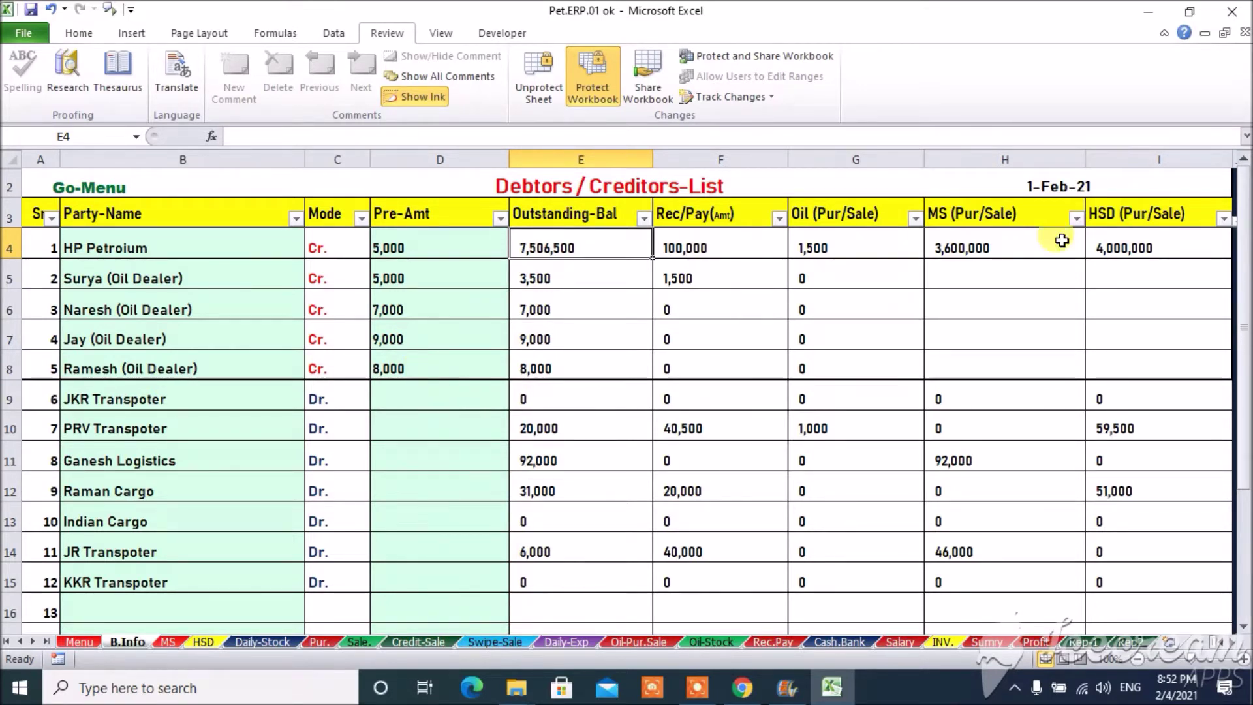
Set the date in the Debtors/Creditors-List heading to 3/1/2021
{"action": "left_click", "coordinate": [1136, 182]}
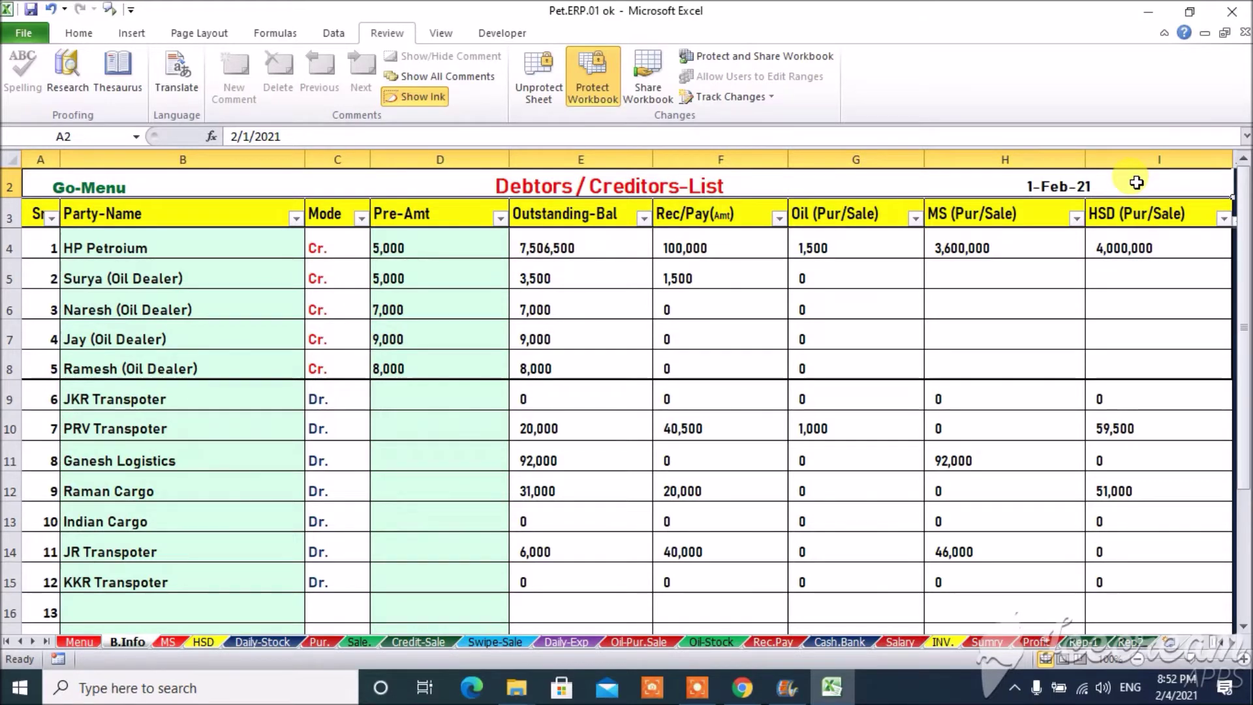
{"action": "left_click", "coordinate": [238, 137]}
{"action": "key", "text": "BackSpace"}
{"action": "type", "text": "3"}
{"action": "key", "text": "Return"}
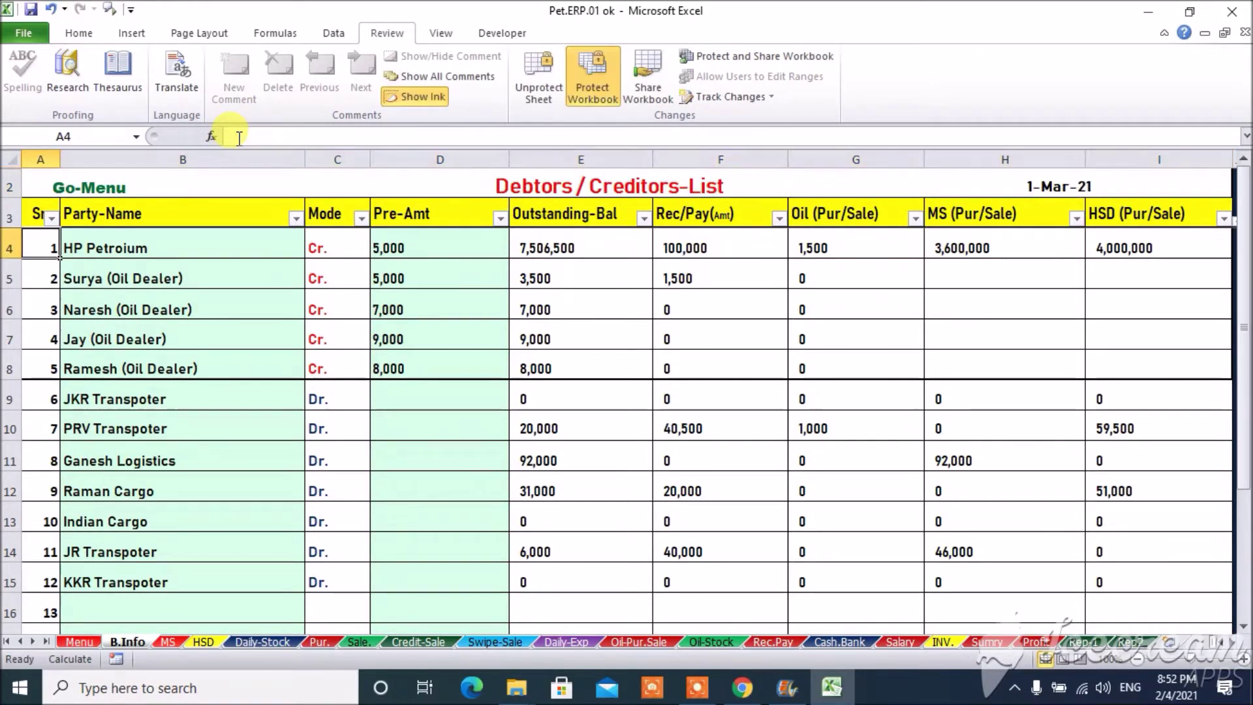
Set the date in the Debtors/Creditors-List heading to 2/1/2021
{"action": "key", "text": "Up"}
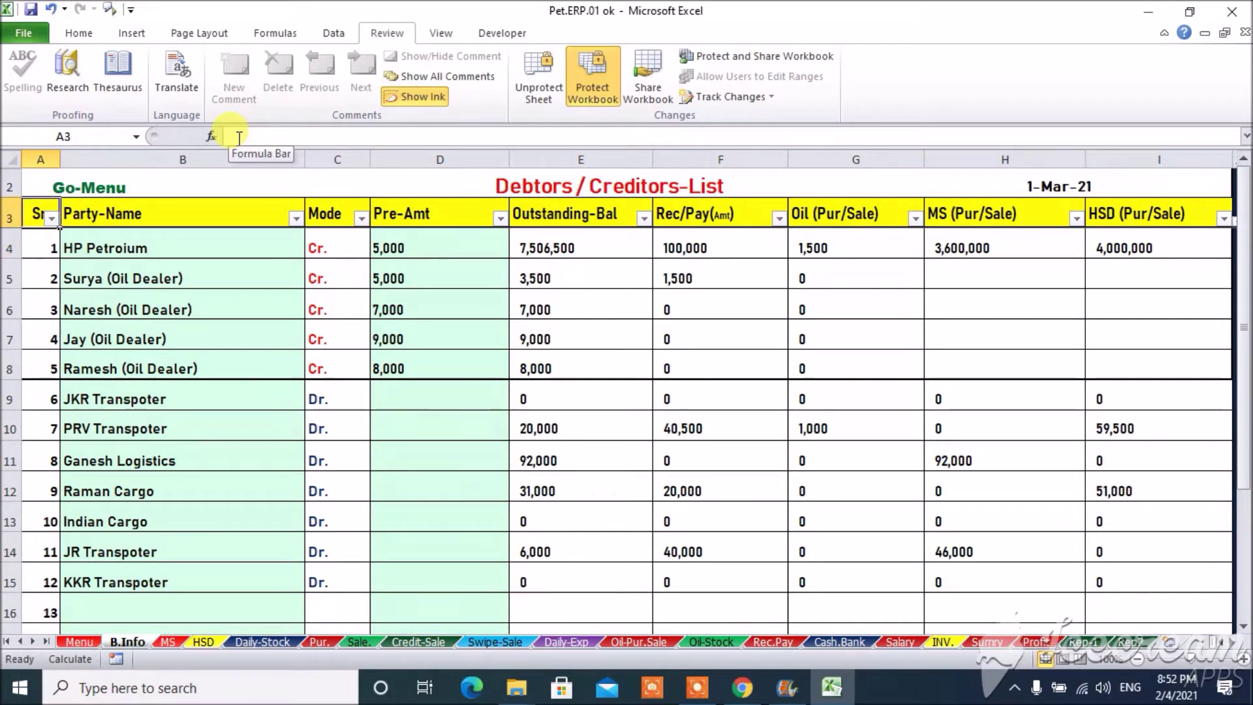
{"action": "left_click", "coordinate": [1083, 183]}
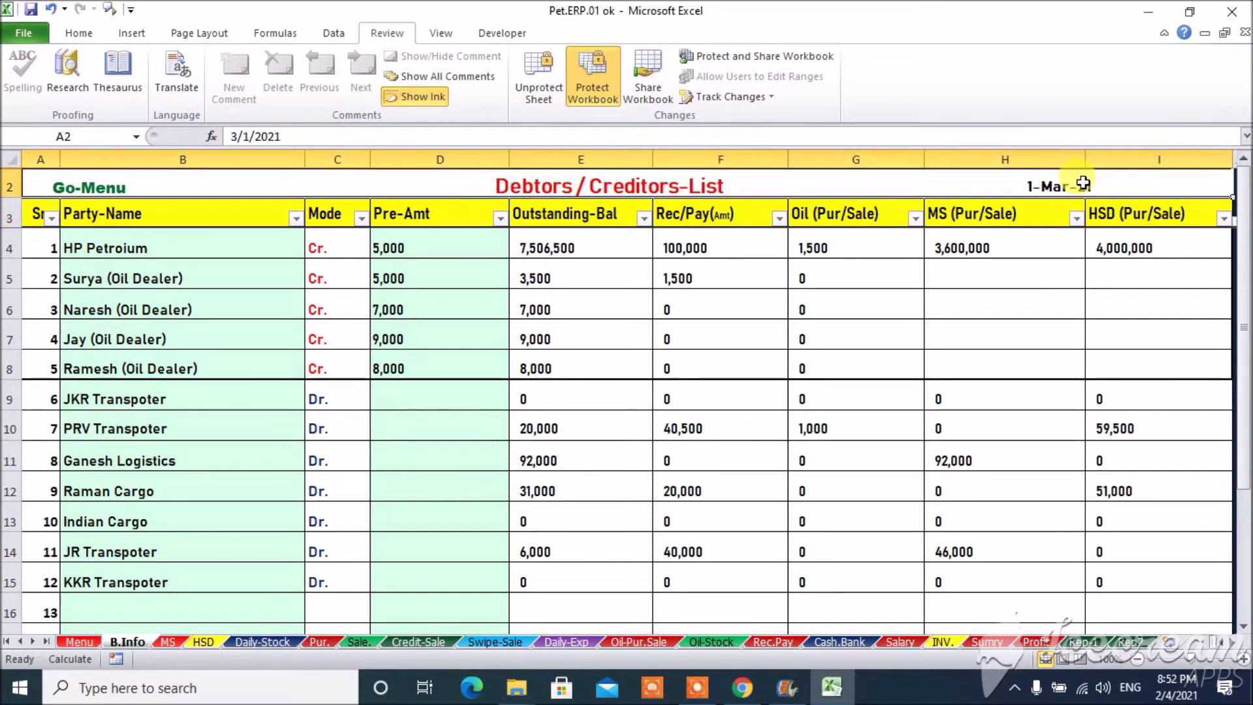
{"action": "left_click", "coordinate": [239, 134]}
{"action": "key", "text": "BackSpace"}
{"action": "type", "text": "2/1/2021"}
{"action": "key", "text": "Return"}
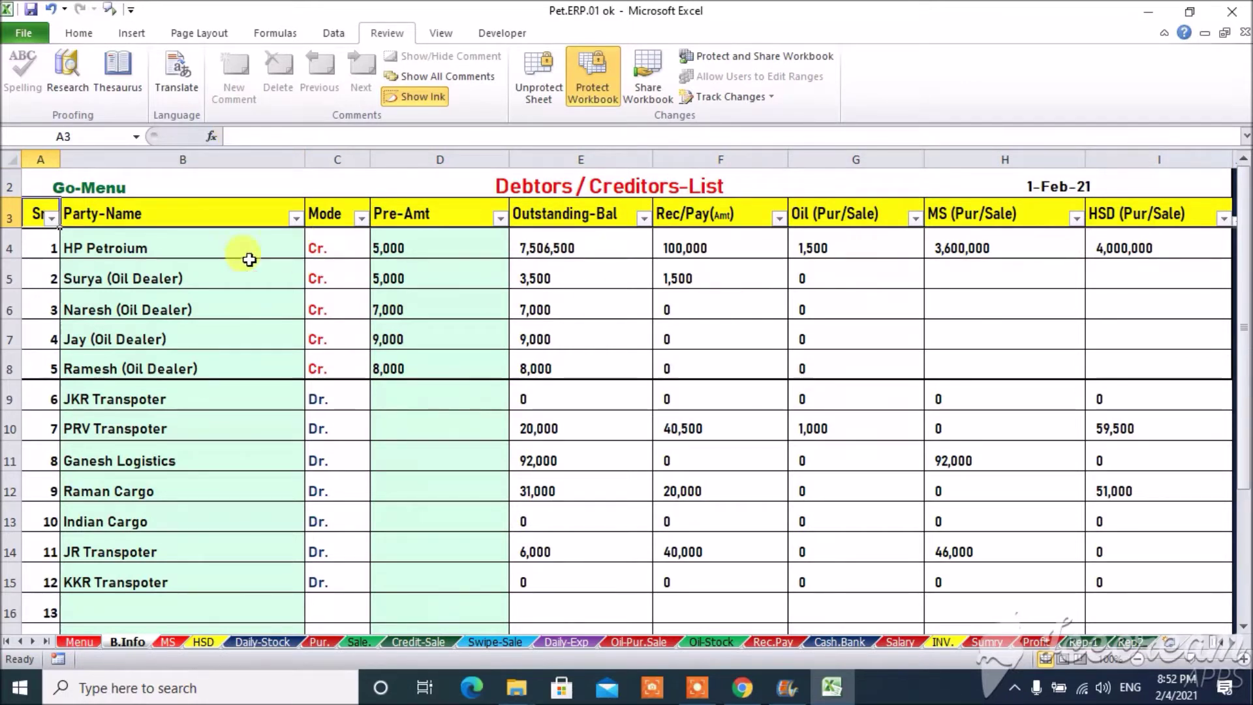
Go through the creditor (Cr.) entries in the Party-Name column, starting from HP Petroium
{"action": "left_click", "coordinate": [204, 248]}
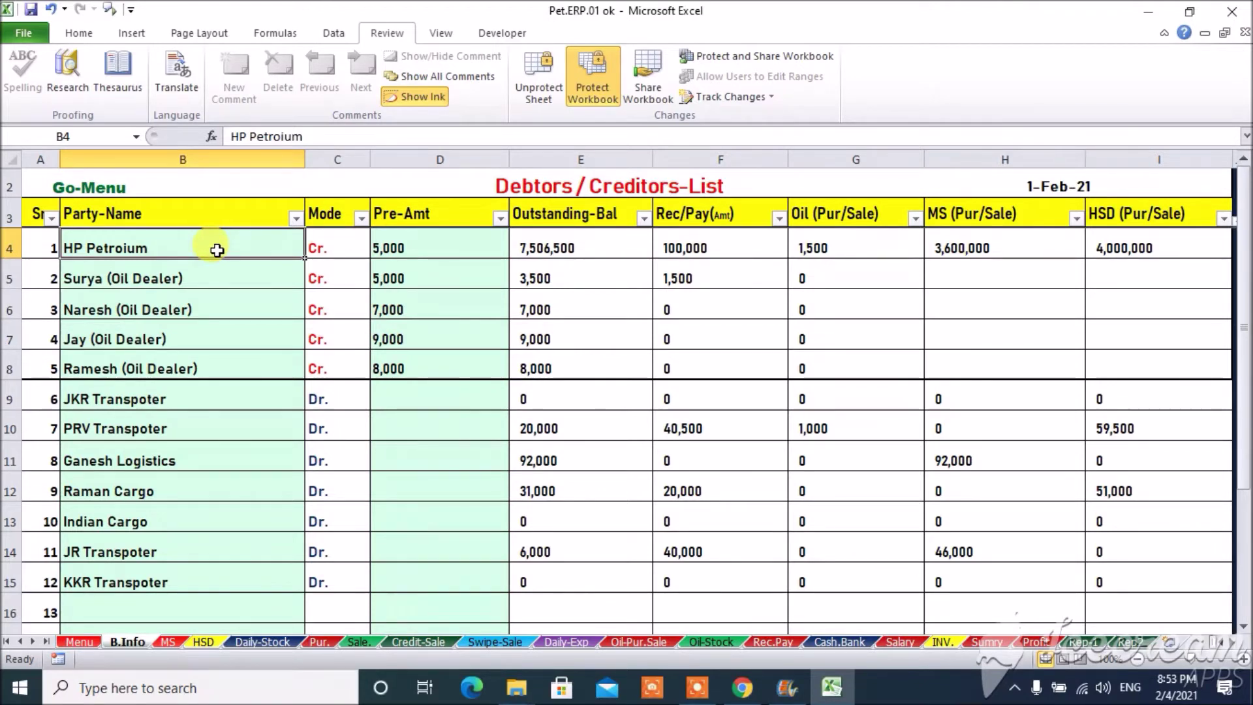
{"action": "left_click", "coordinate": [216, 274]}
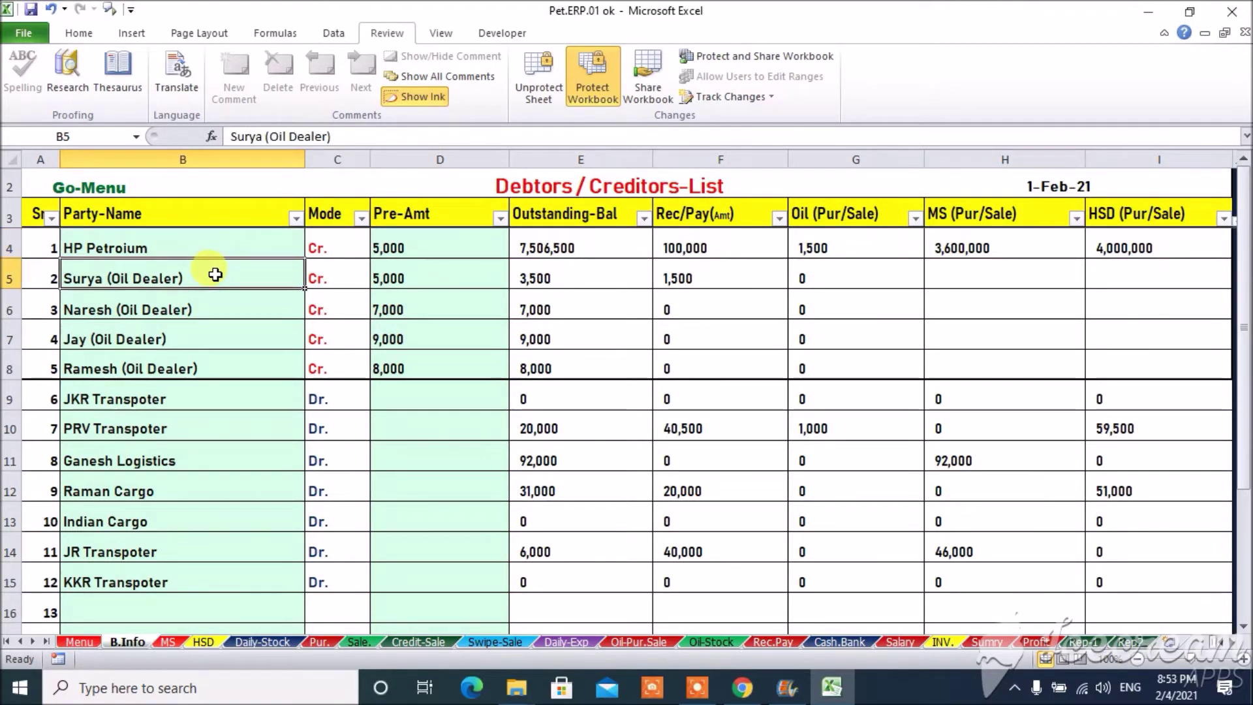
{"action": "key", "text": "Down"}
{"action": "key", "text": "Down"}
{"action": "key", "text": "Down"}
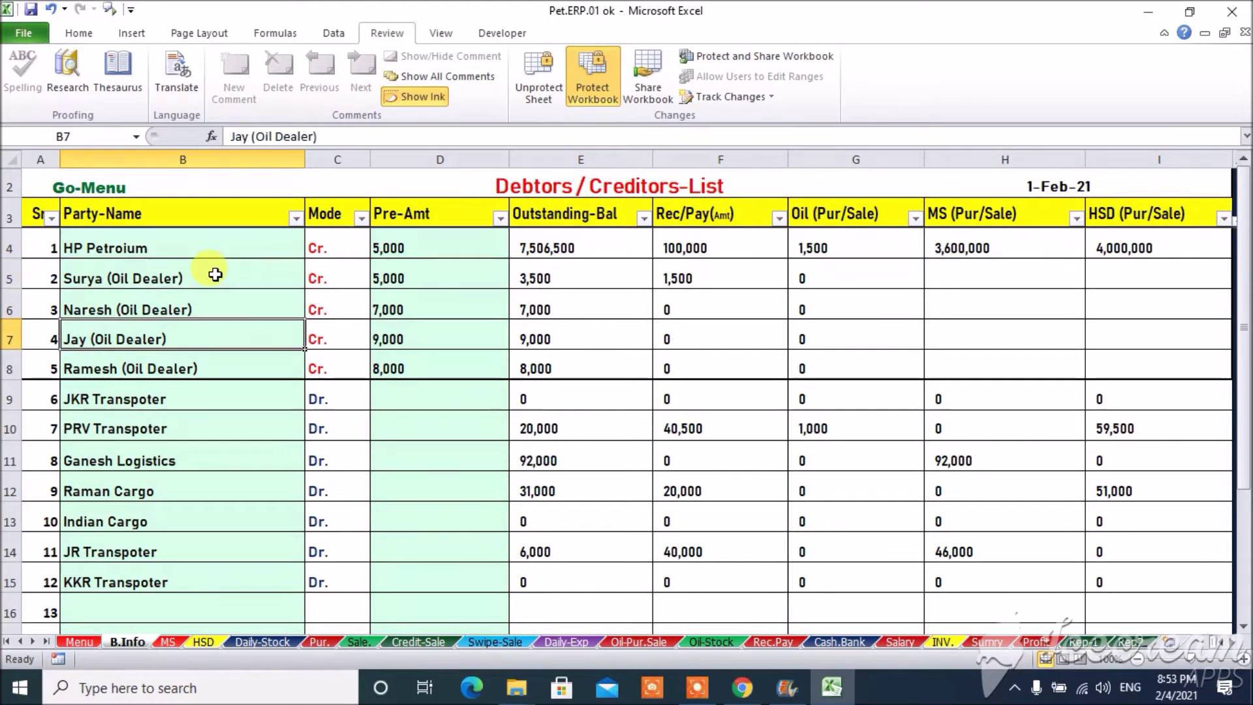
{"action": "key", "text": "Up"}
{"action": "key", "text": "Up"}
{"action": "key", "text": "Up"}
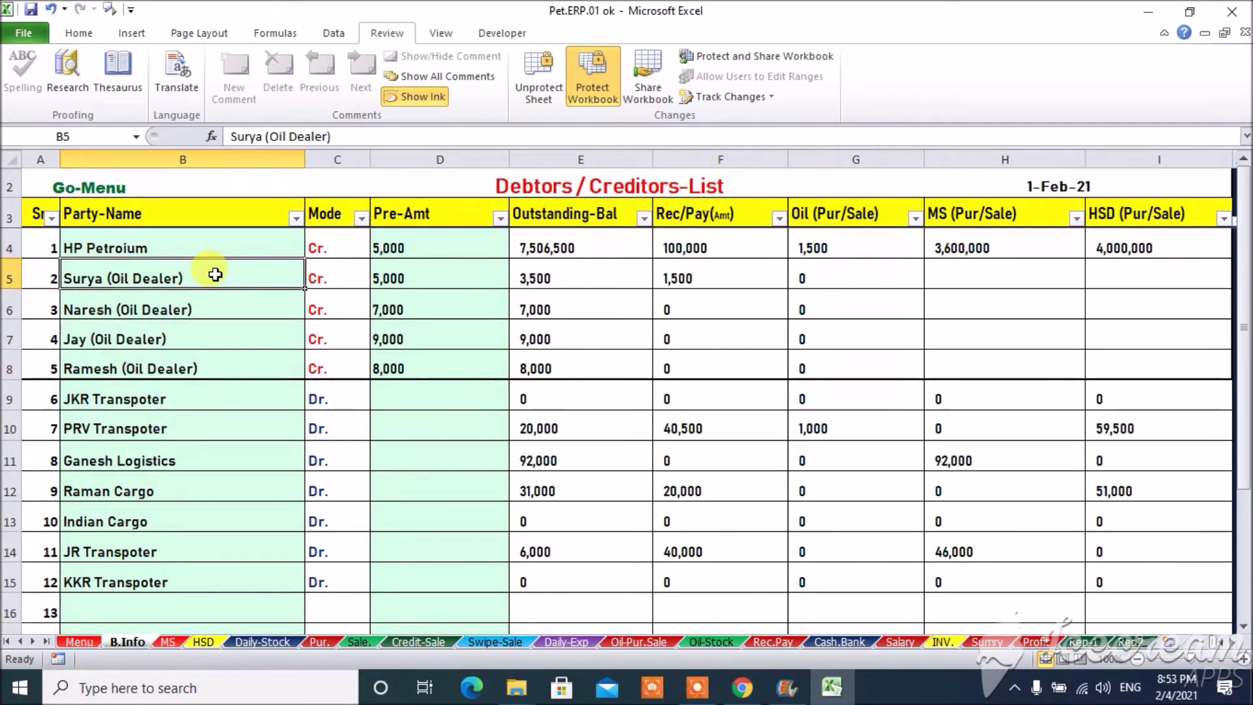
{"action": "key", "text": "Down"}
{"action": "key", "text": "Down"}
{"action": "key", "text": "Down"}
Go through the debtor (Dr.) entries in the Party-Name column and select the empty name cell in row 13 of the list
{"action": "key", "text": "Down"}
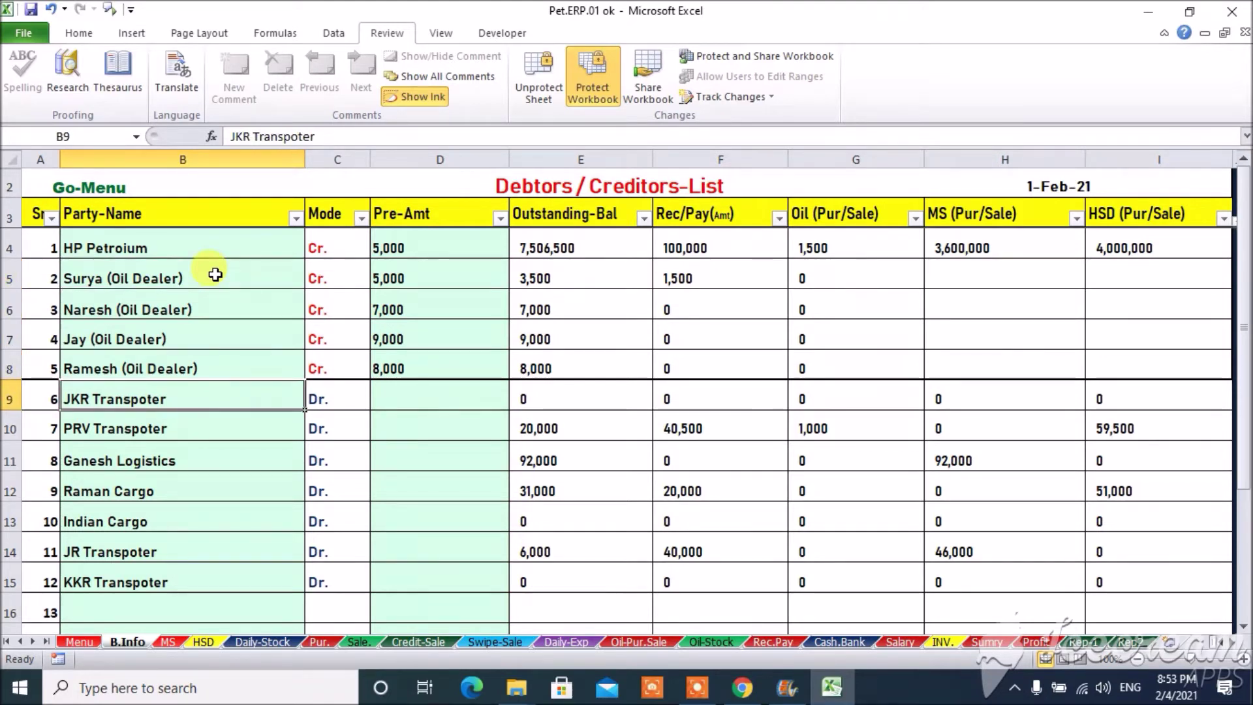
{"action": "key", "text": "Down"}
{"action": "key", "text": "Down"}
{"action": "key", "text": "Down"}
{"action": "key", "text": "Down"}
{"action": "key", "text": "Down"}
{"action": "key", "text": "Down"}
{"action": "key", "text": "Up"}
{"action": "key", "text": "Up"}
{"action": "key", "text": "Up"}
{"action": "key", "text": "Up"}
{"action": "key", "text": "Up"}
{"action": "key", "text": "Up"}
{"action": "key", "text": "Down"}
{"action": "key", "text": "Down"}
{"action": "key", "text": "Down"}
{"action": "key", "text": "Down"}
{"action": "key", "text": "Down"}
{"action": "key", "text": "Down"}
{"action": "key", "text": "Down"}
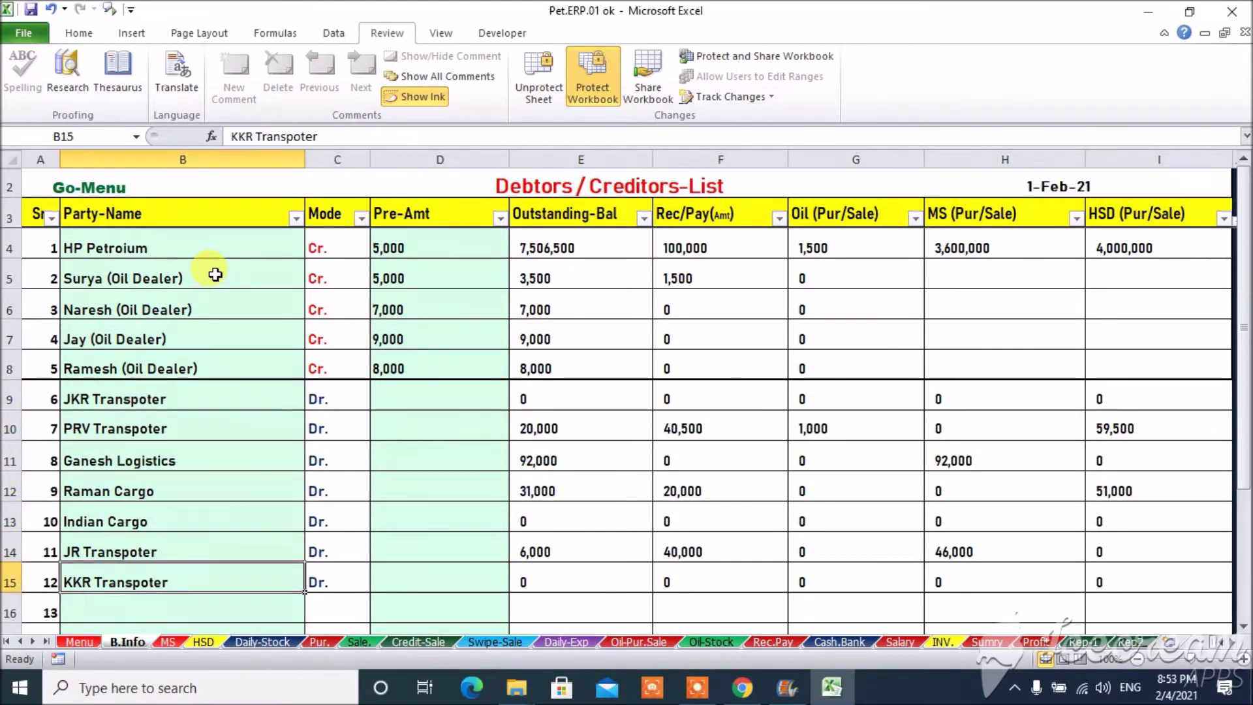
{"action": "key", "text": "Up"}
{"action": "key", "text": "Up"}
{"action": "key", "text": "Up"}
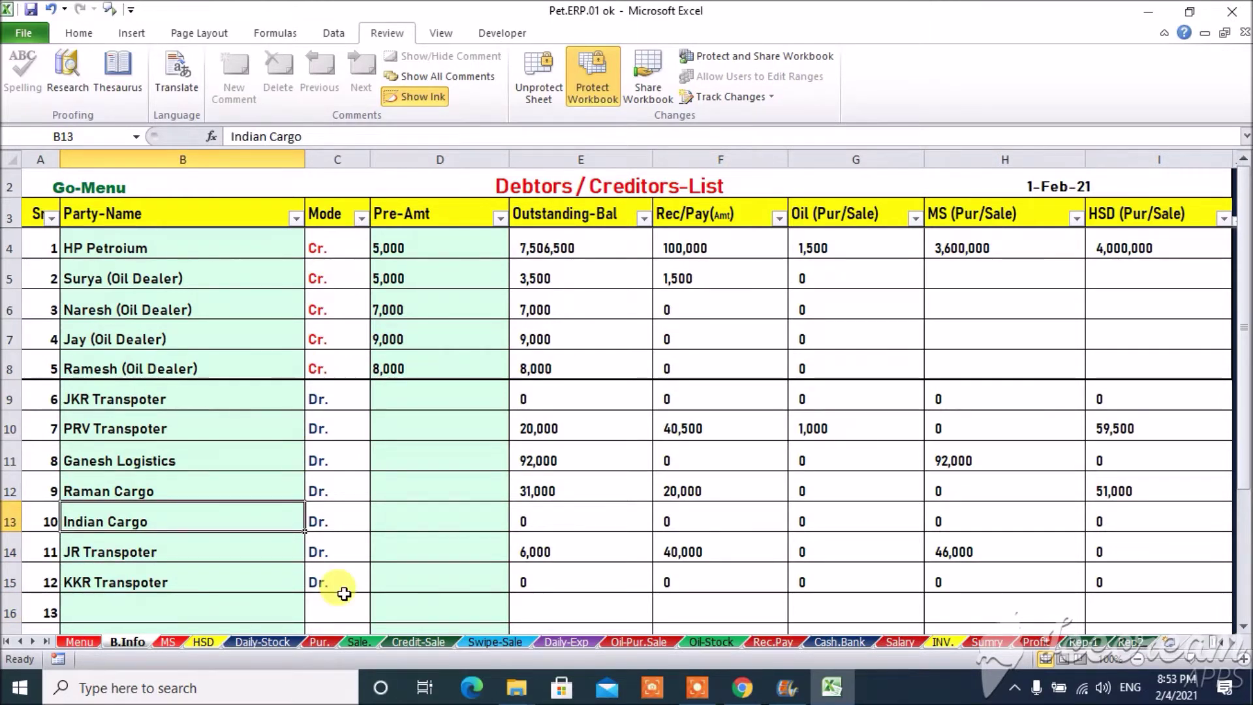
{"action": "left_click", "coordinate": [225, 602]}
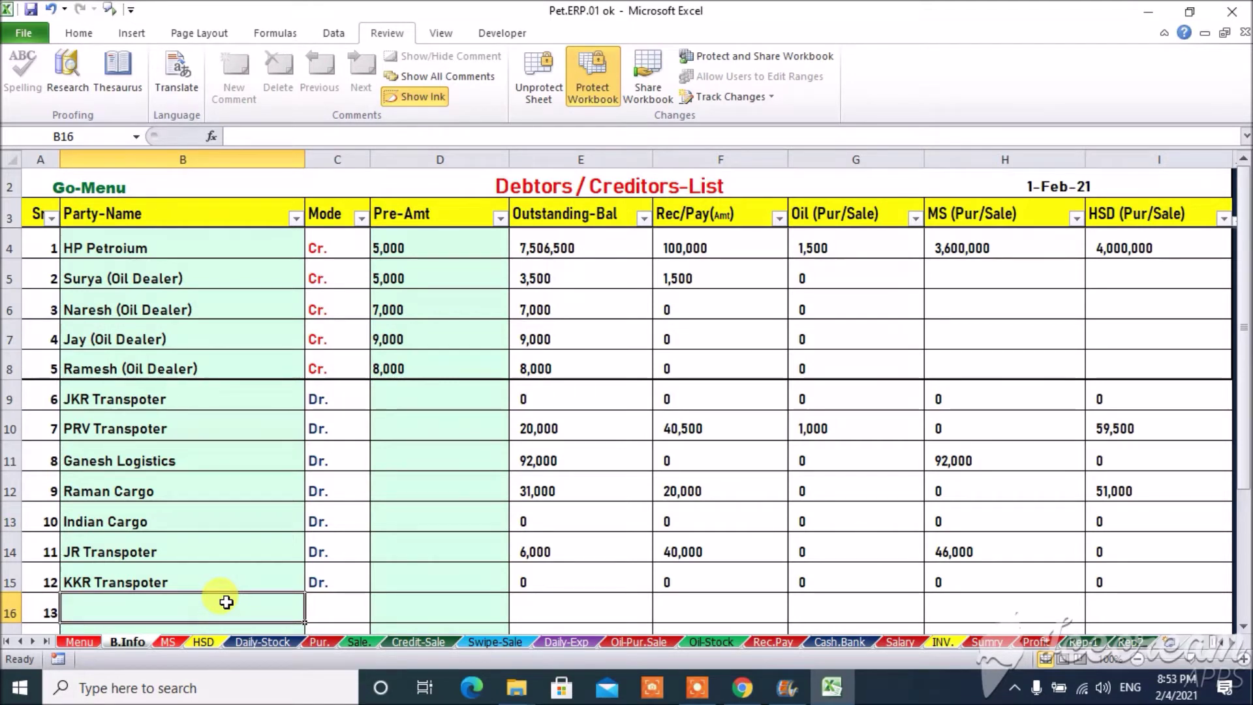
{"action": "type", "text": "Rajesh"}
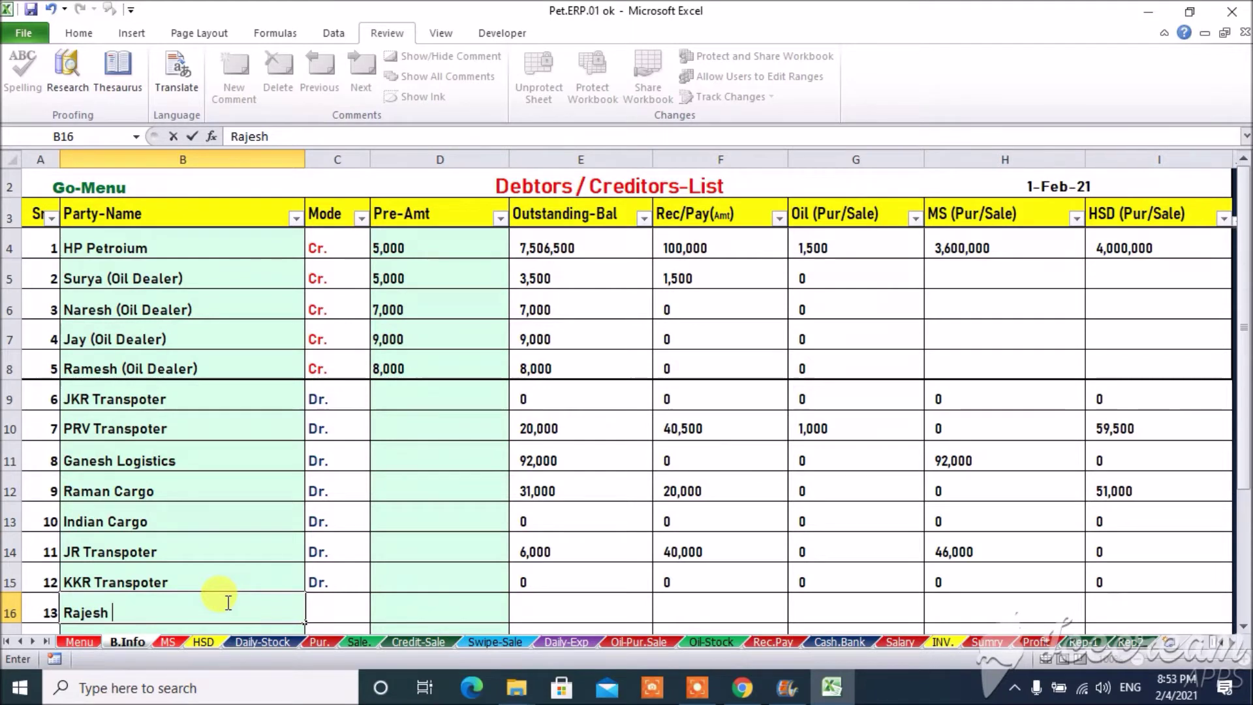
{"action": "type", "text": " Cardo"}
{"action": "key", "text": "Tab"}
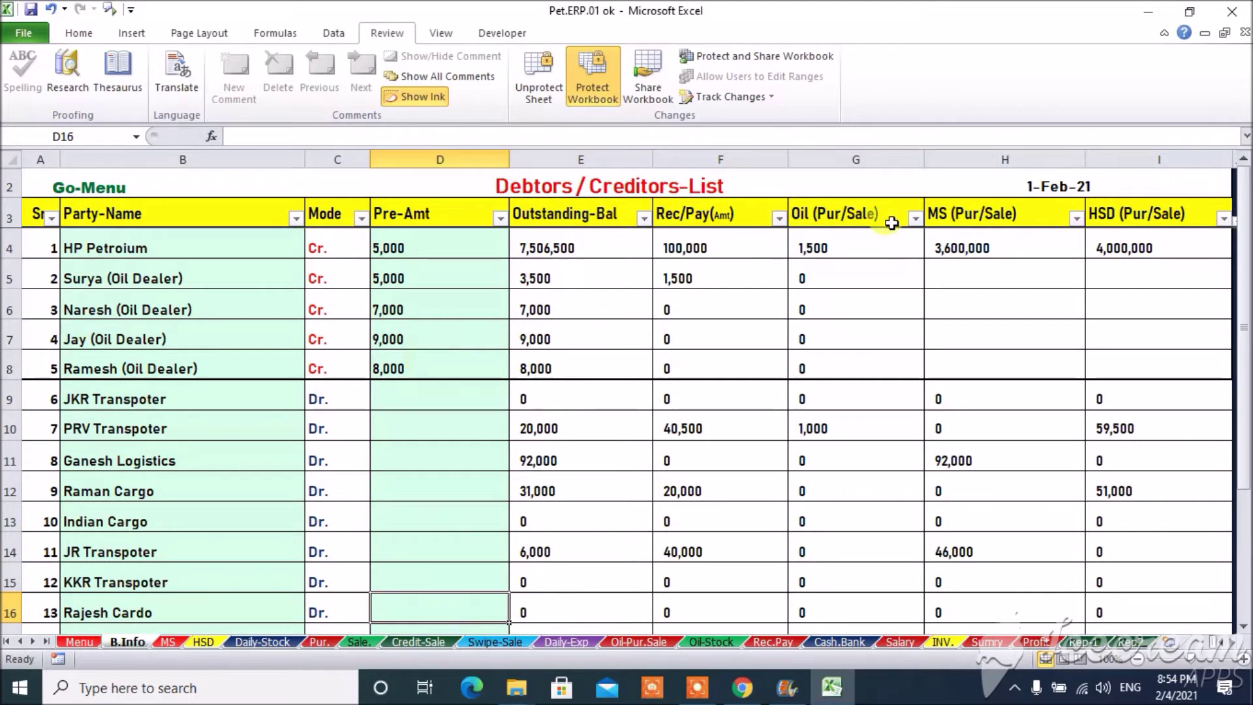
Go to the Item-List section and review the Margin-Set values for Petrol and Deisel
{"action": "left_click", "coordinate": [898, 185]}
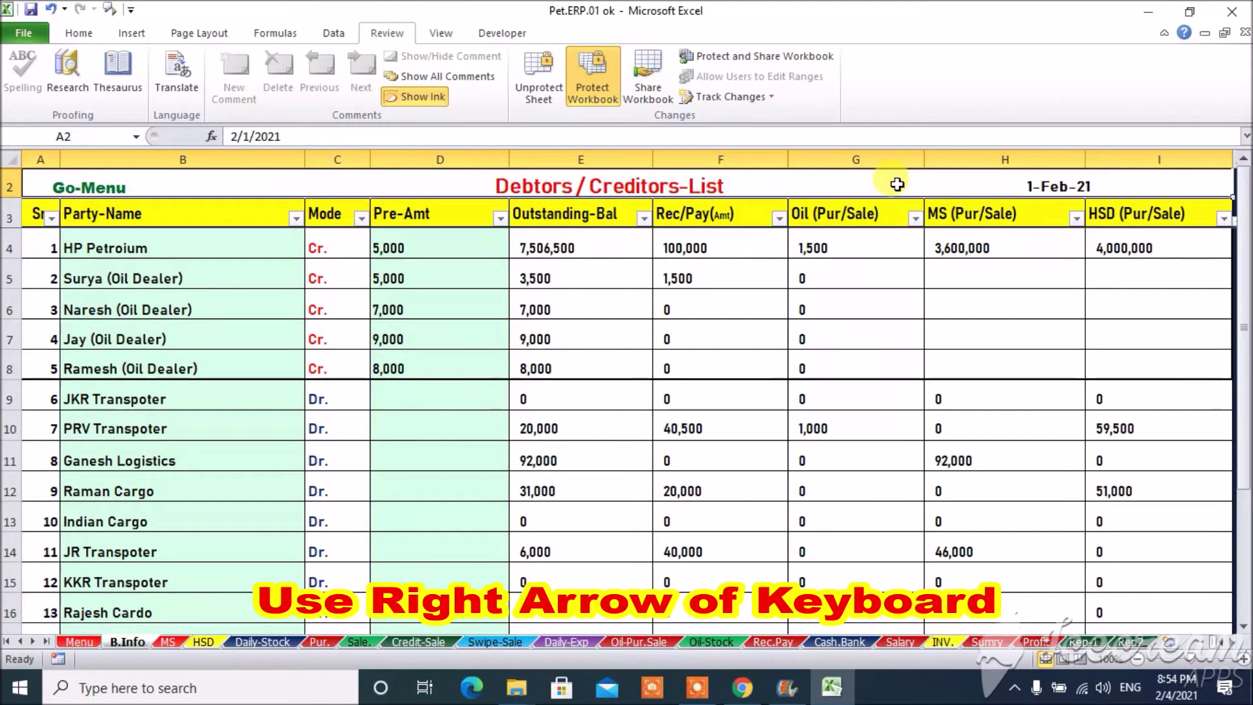
{"action": "key", "text": "Right"}
{"action": "key", "text": "Right"}
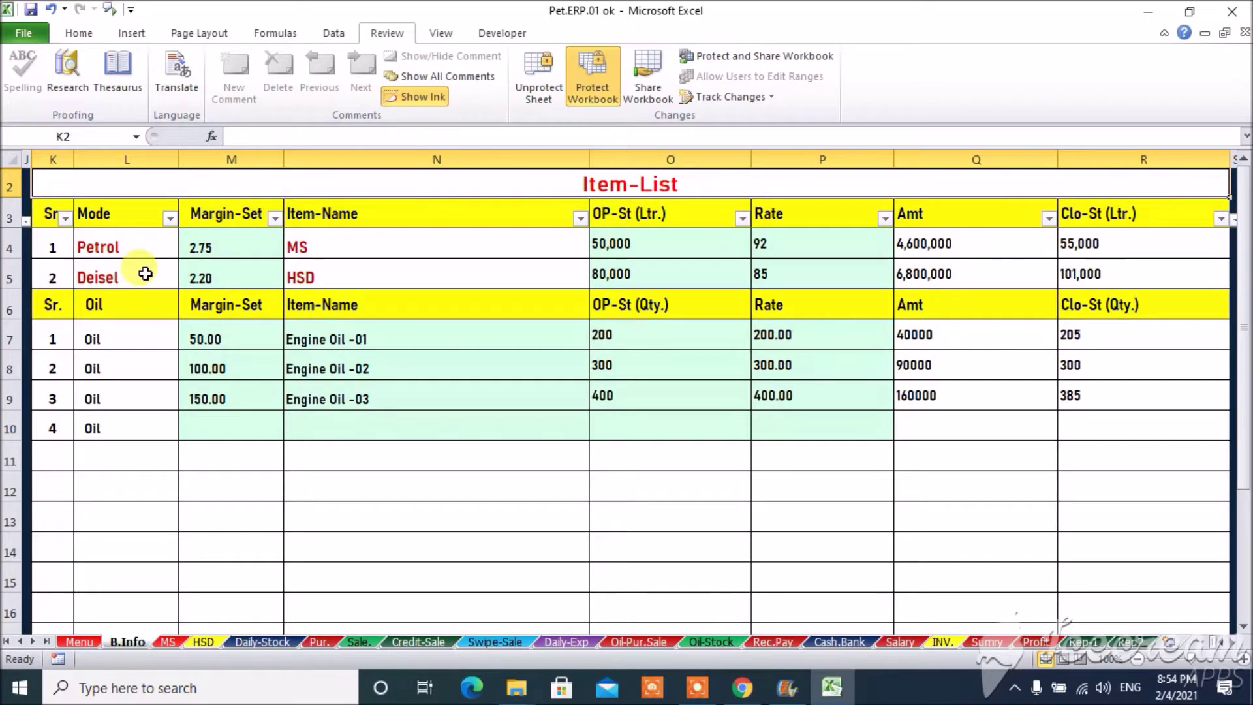
{"action": "left_click", "coordinate": [237, 247]}
{"action": "left_click", "coordinate": [237, 272]}
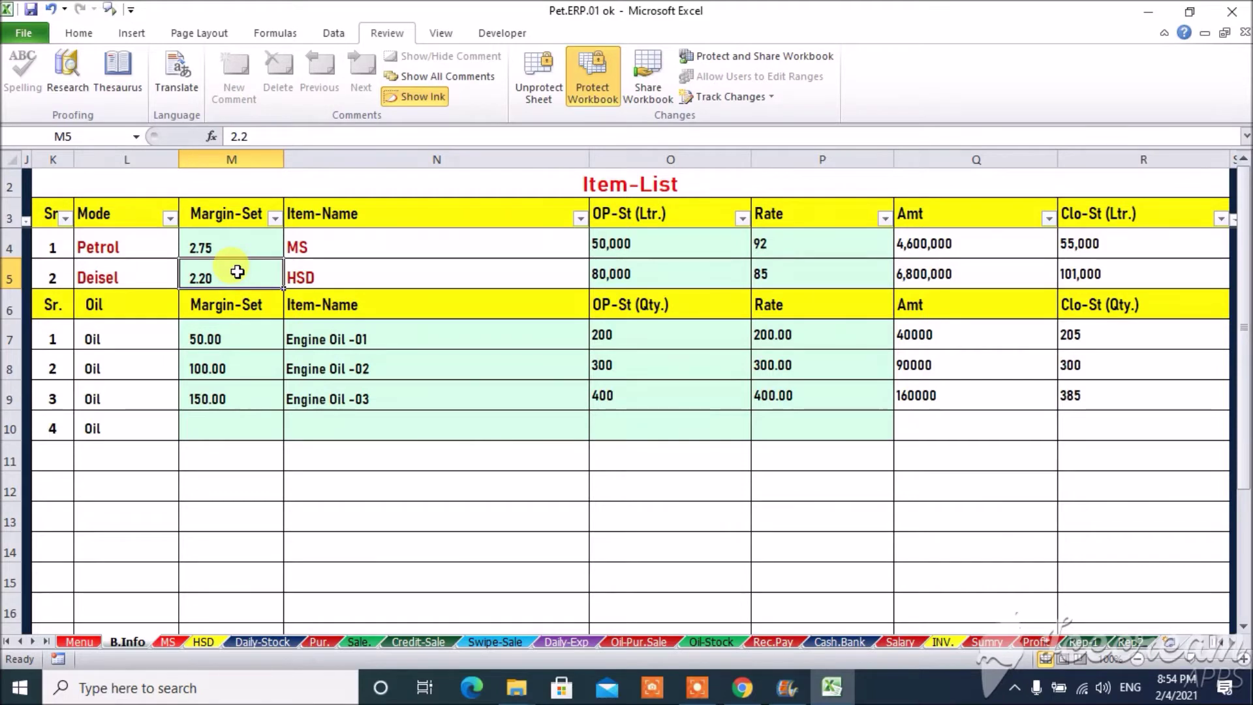
{"action": "left_click", "coordinate": [250, 247]}
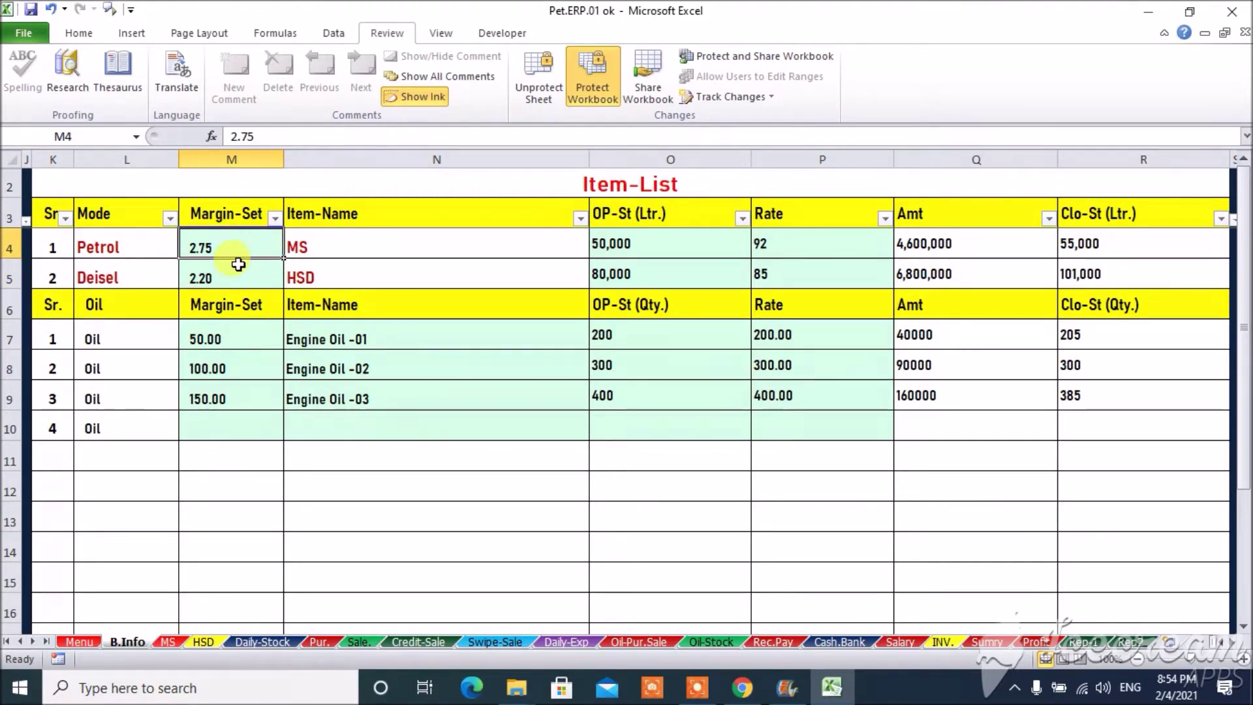
{"action": "left_click", "coordinate": [236, 276]}
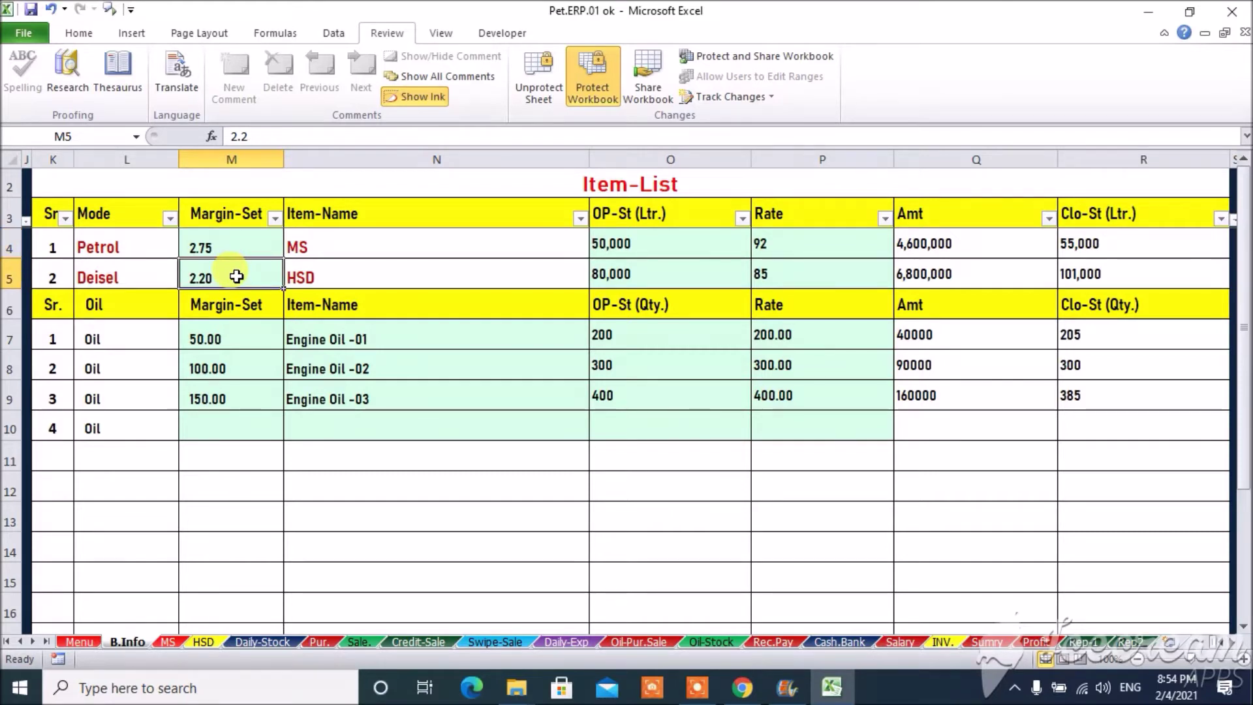
Review the OP-St (Ltr.) and Rate values of the MS and HSD items in the Item-List
{"action": "left_click", "coordinate": [671, 244]}
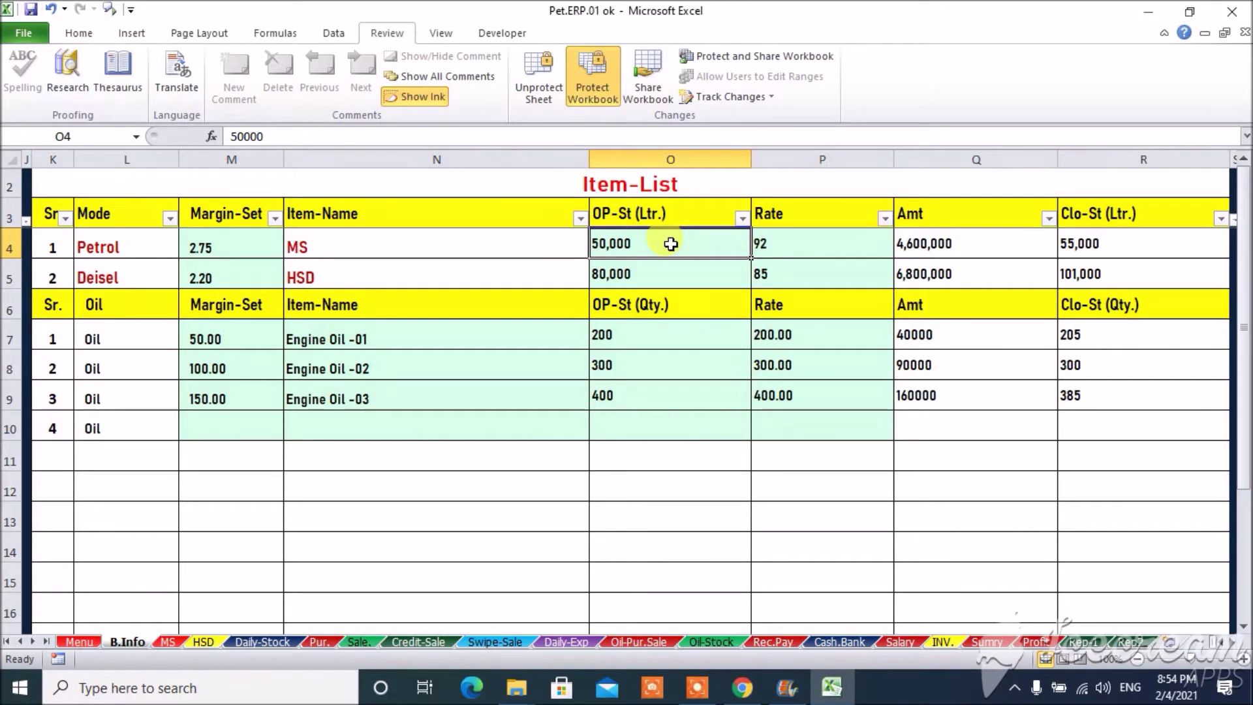
{"action": "key", "text": "Down"}
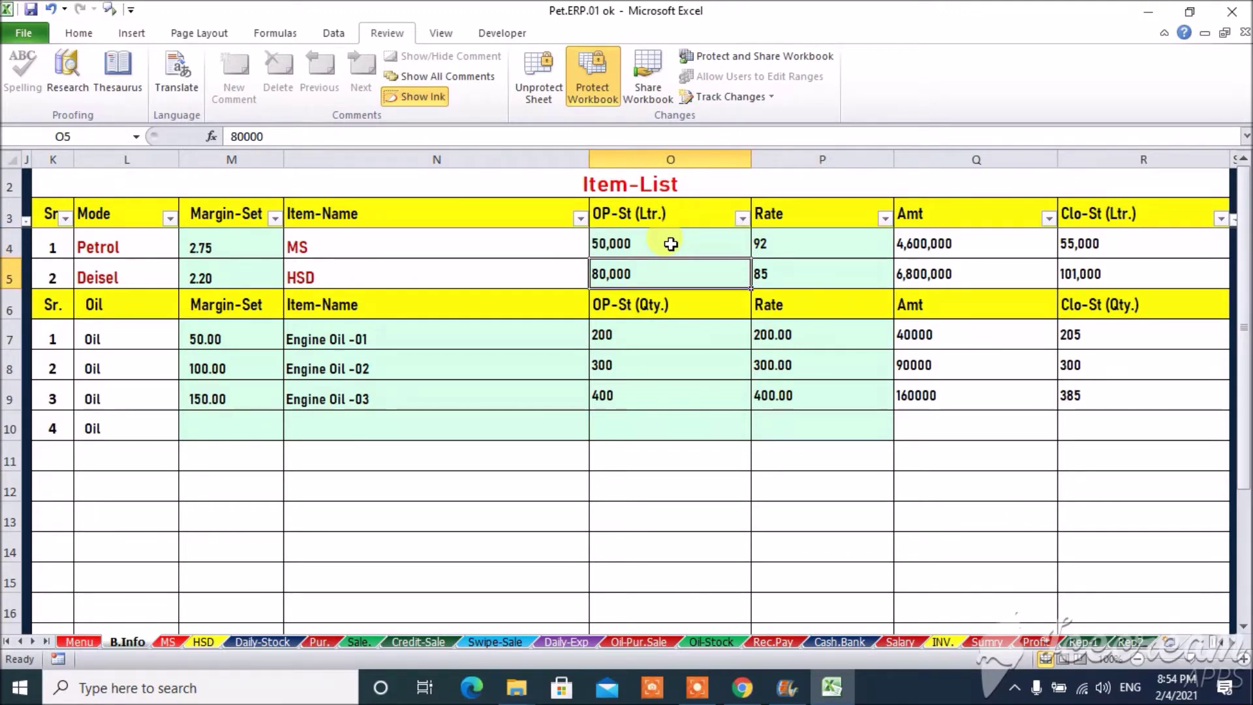
{"action": "left_click", "coordinate": [781, 244]}
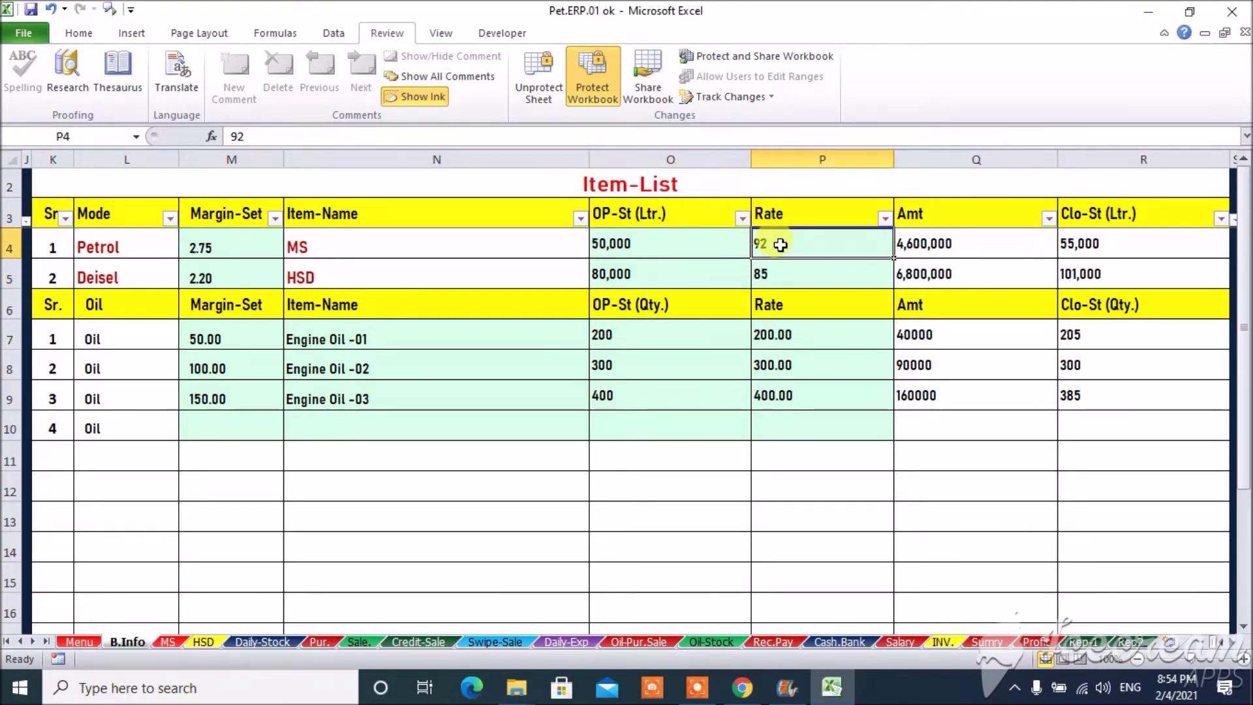
{"action": "key", "text": "Down"}
{"action": "left_click", "coordinate": [780, 244]}
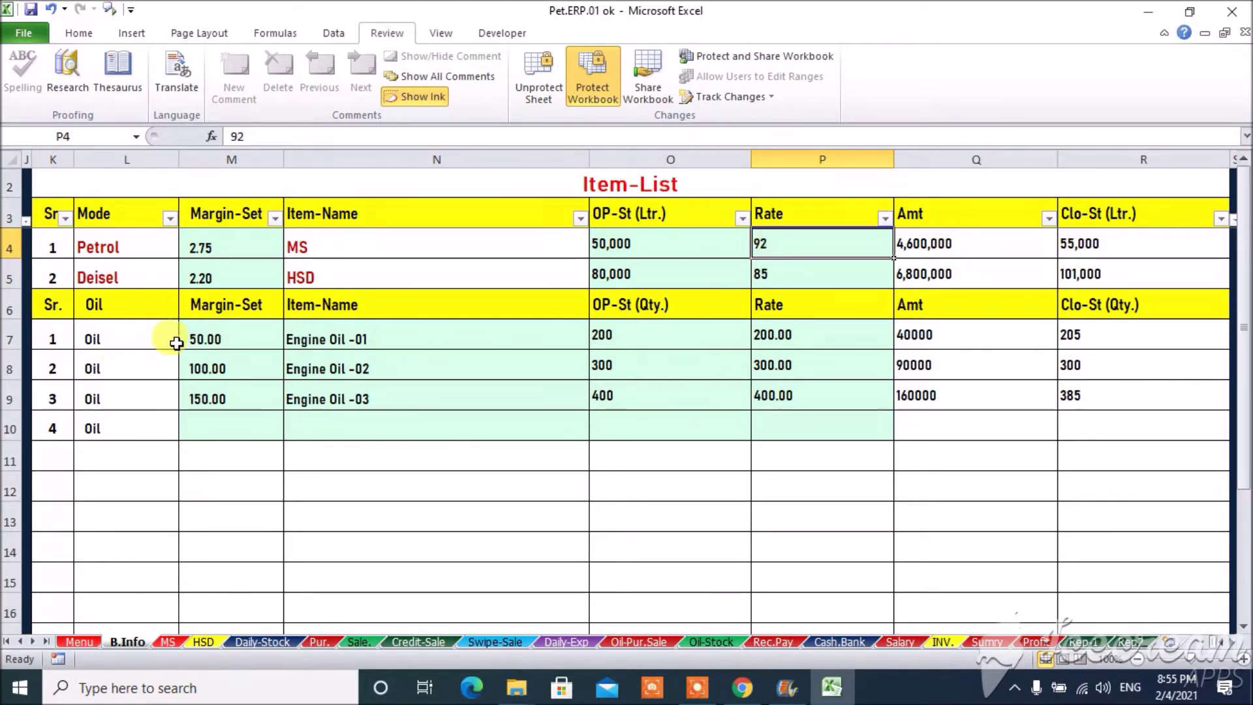
Go through the engine oil names and the empty fourth oil row, and check the Margin-Set of Engine Oil -03
{"action": "left_click", "coordinate": [340, 341]}
{"action": "key", "text": "Down"}
{"action": "key", "text": "Down"}
{"action": "key", "text": "Up"}
{"action": "key", "text": "Up"}
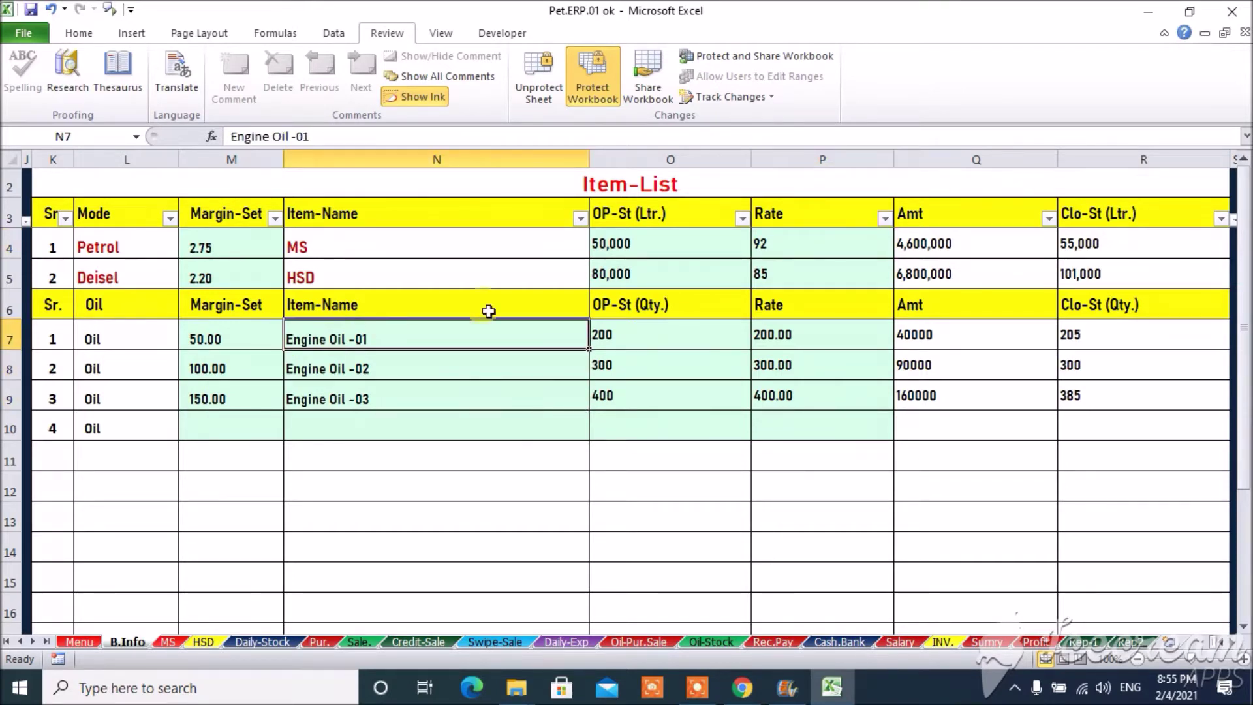
{"action": "key", "text": "Down"}
{"action": "key", "text": "Down"}
{"action": "key", "text": "Down"}
{"action": "key", "text": "Down"}
{"action": "key", "text": "Down"}
{"action": "key", "text": "Down"}
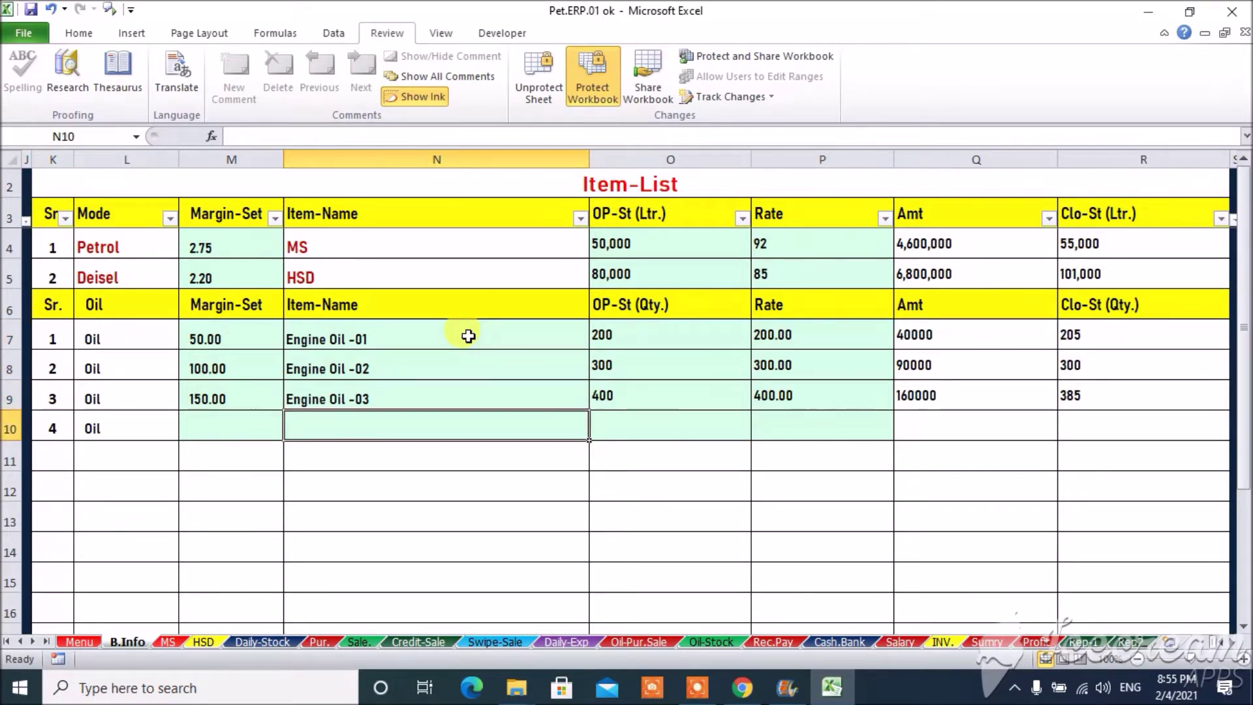
{"action": "key", "text": "Up"}
{"action": "key", "text": "Up"}
{"action": "key", "text": "Up"}
{"action": "key", "text": "Up"}
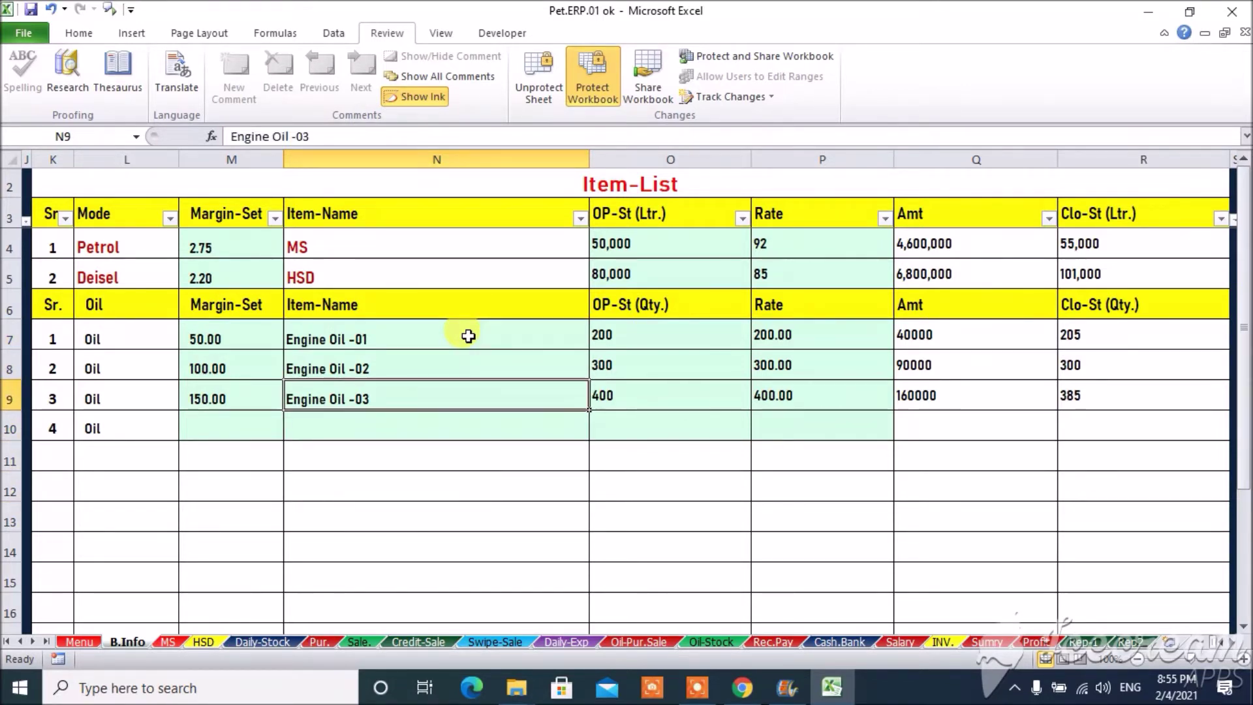
{"action": "key", "text": "Left"}
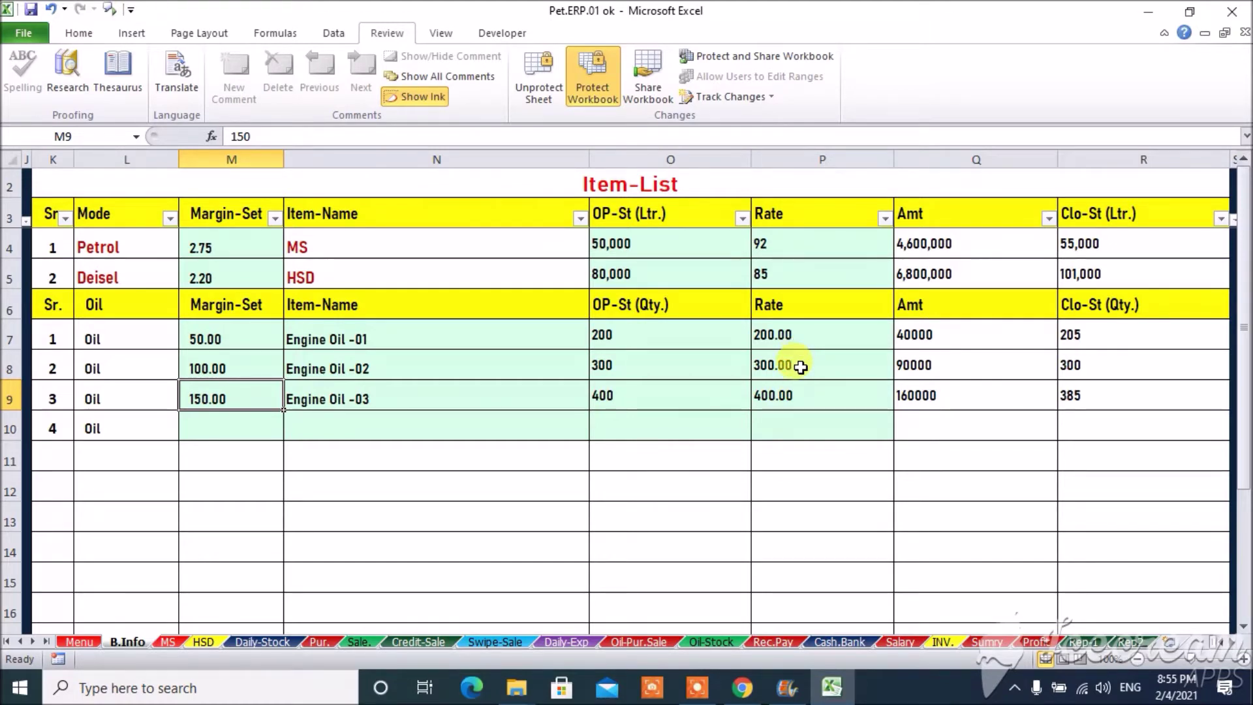
Go to the Payment - Mode section and review the Bank A/C Details and Op-Amt of the Cash and Bank rows
{"action": "left_click", "coordinate": [721, 186]}
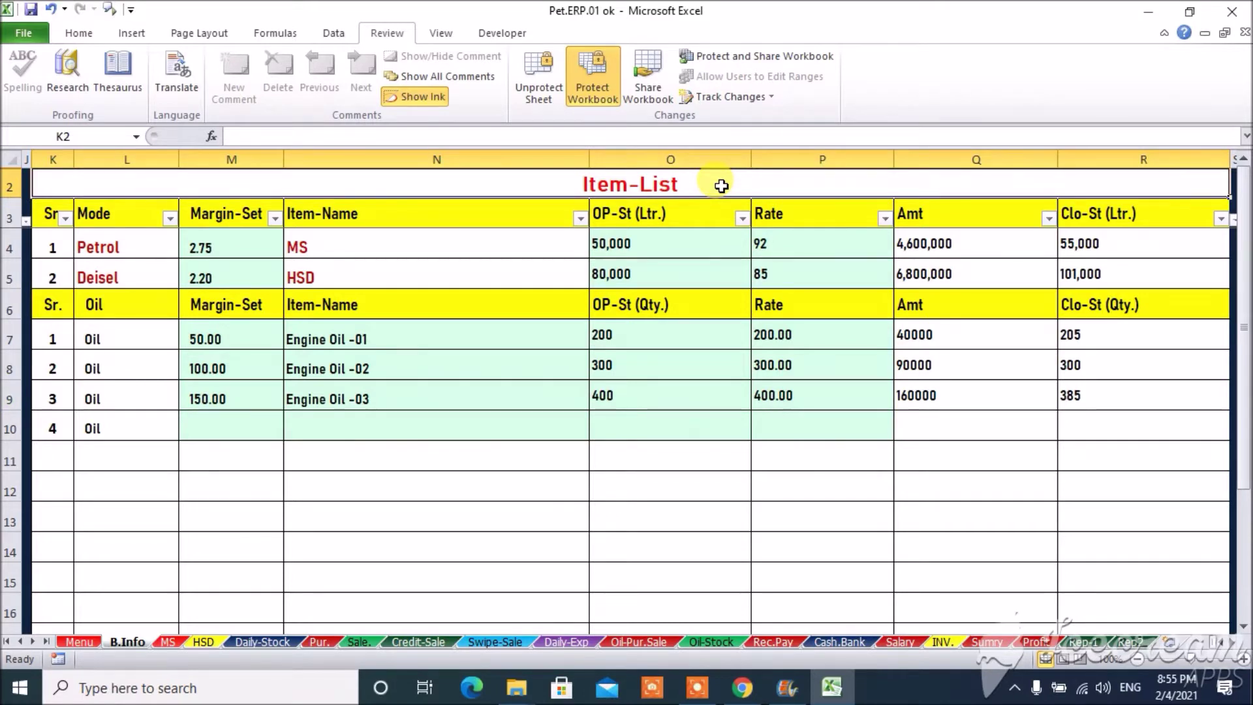
{"action": "key", "text": "ctrl+Right"}
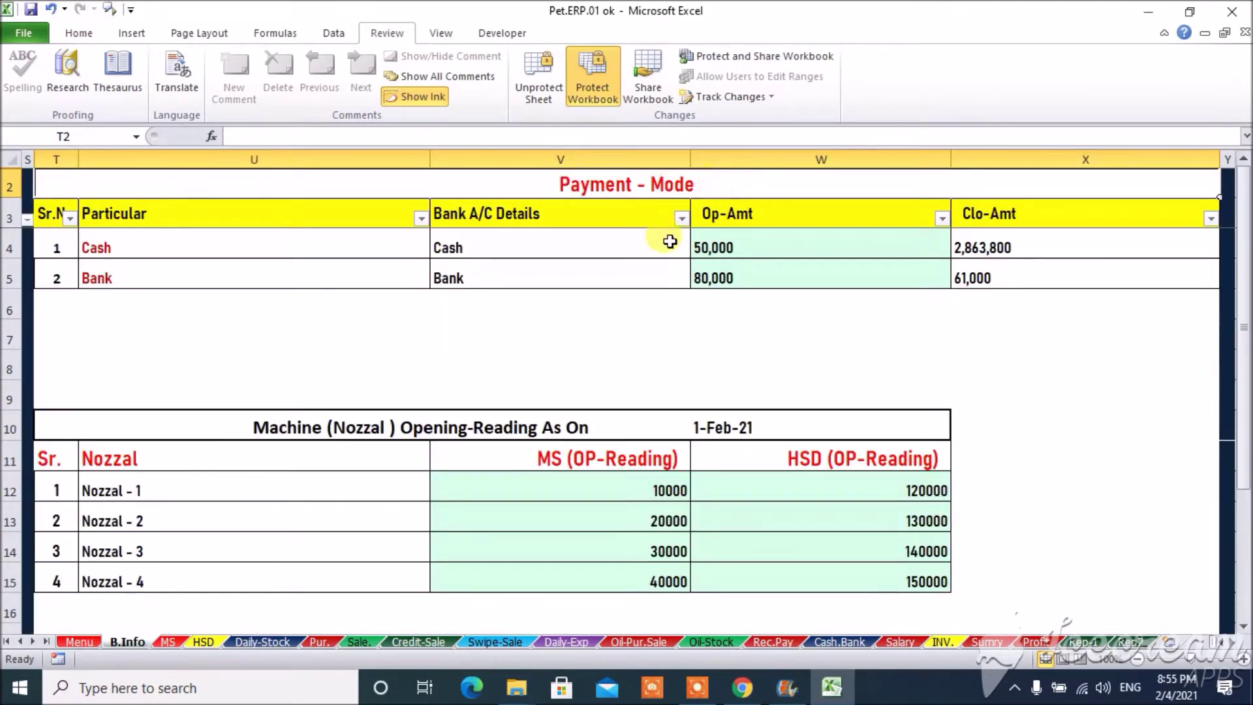
{"action": "left_click", "coordinate": [524, 245]}
{"action": "left_click", "coordinate": [526, 273]}
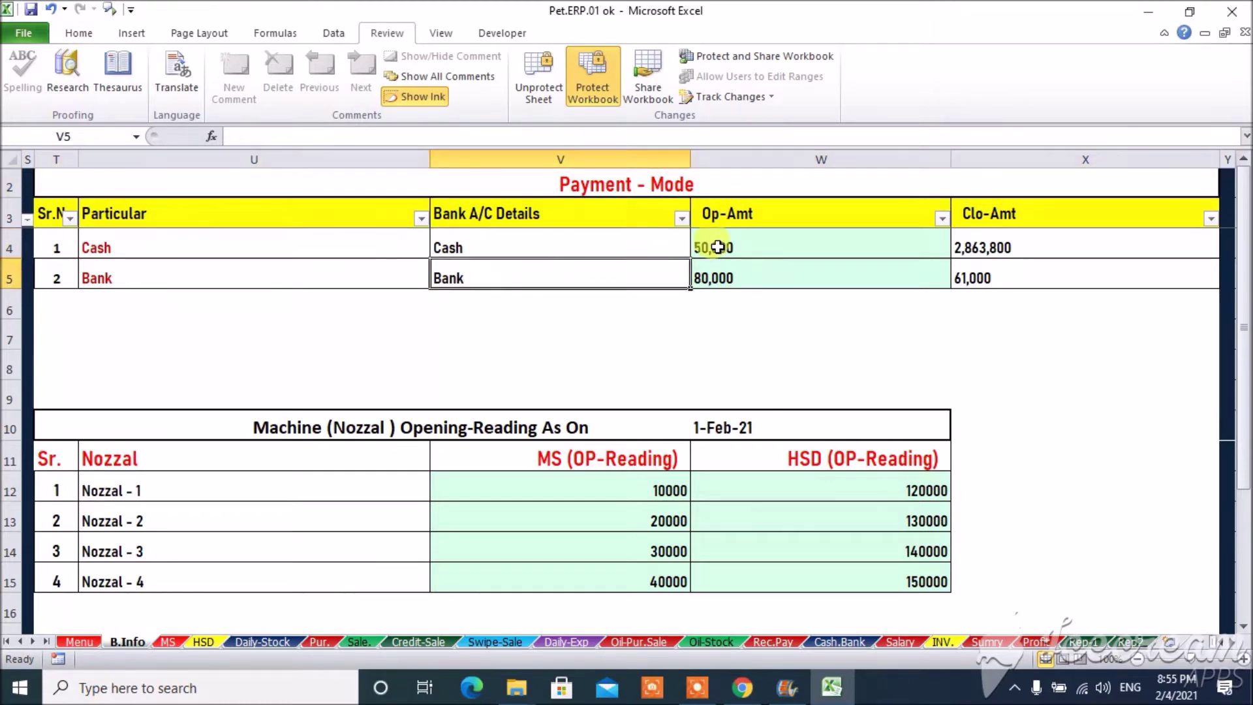
{"action": "left_click", "coordinate": [751, 243]}
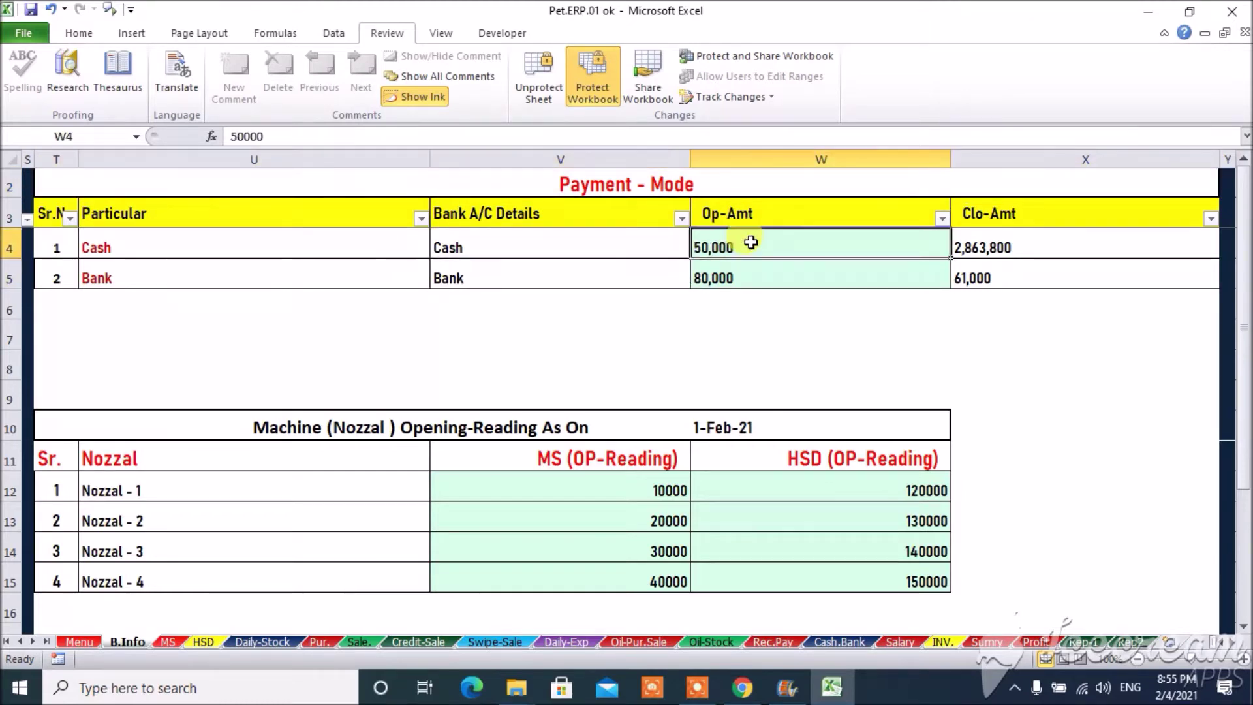
{"action": "left_click", "coordinate": [770, 275]}
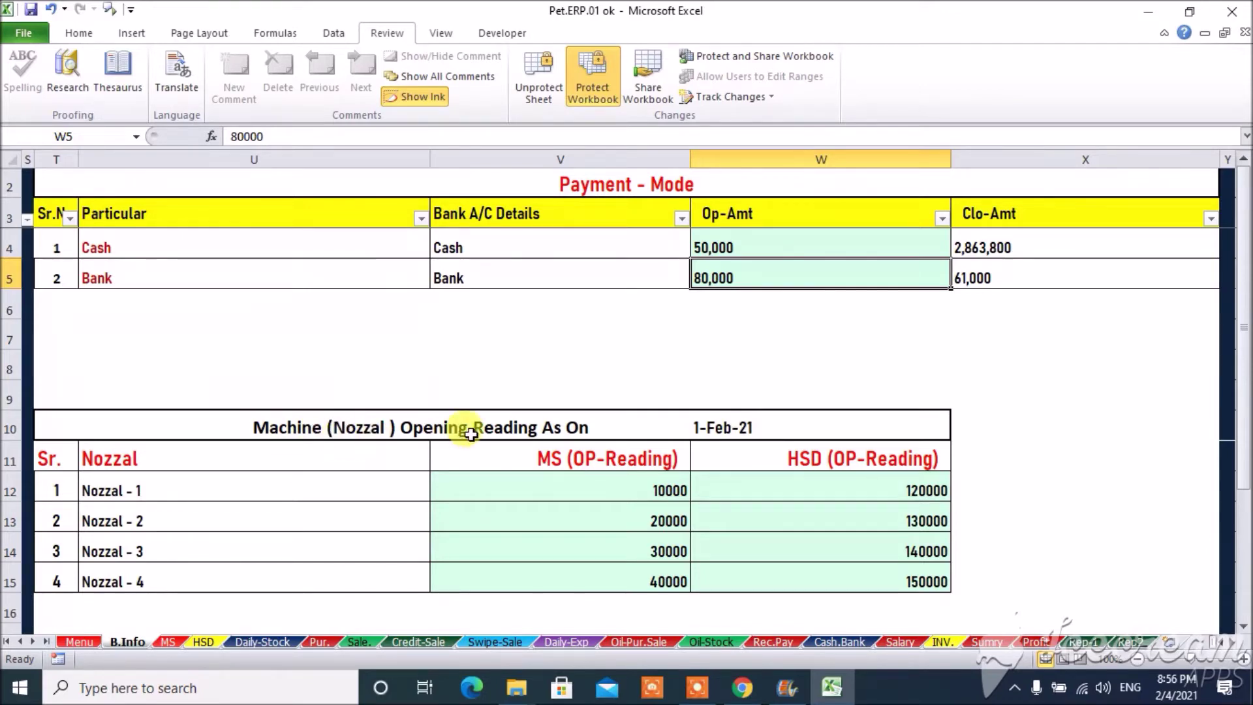
Go through the MS opening readings of Nozzal - 1 to Nozzal - 4
{"action": "left_click", "coordinate": [630, 489]}
{"action": "key", "text": "Down"}
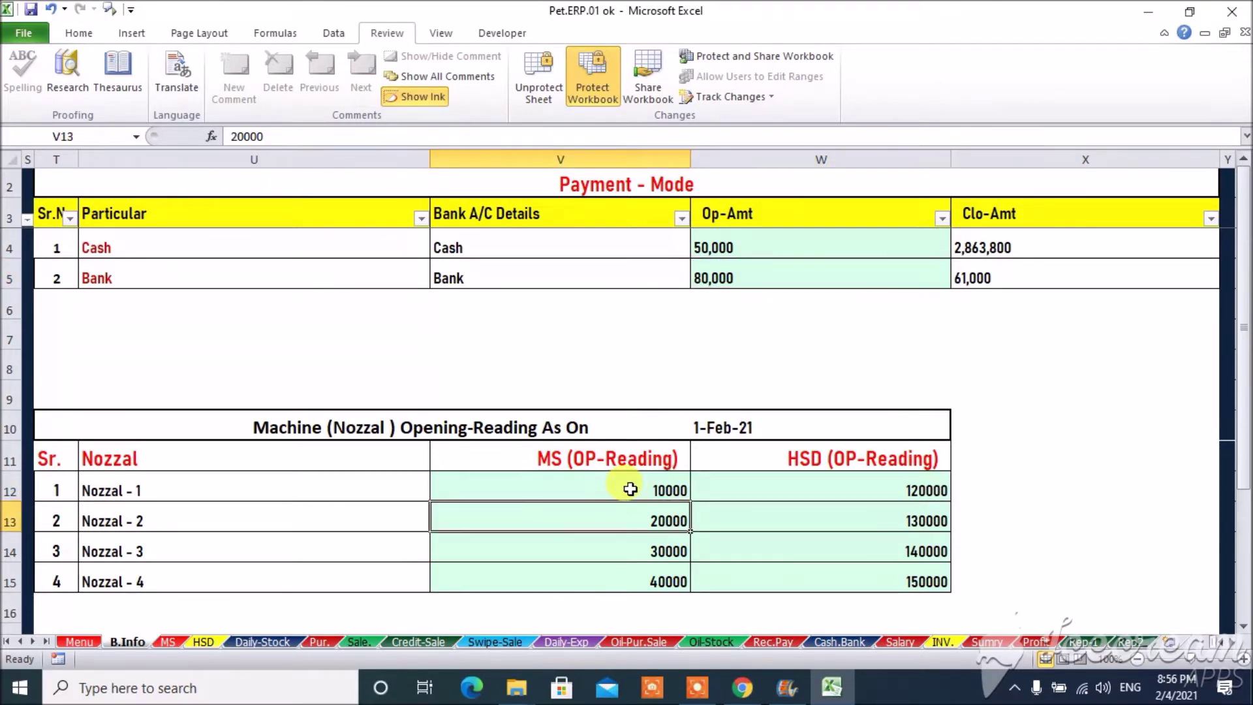
{"action": "key", "text": "Down"}
{"action": "key", "text": "Down"}
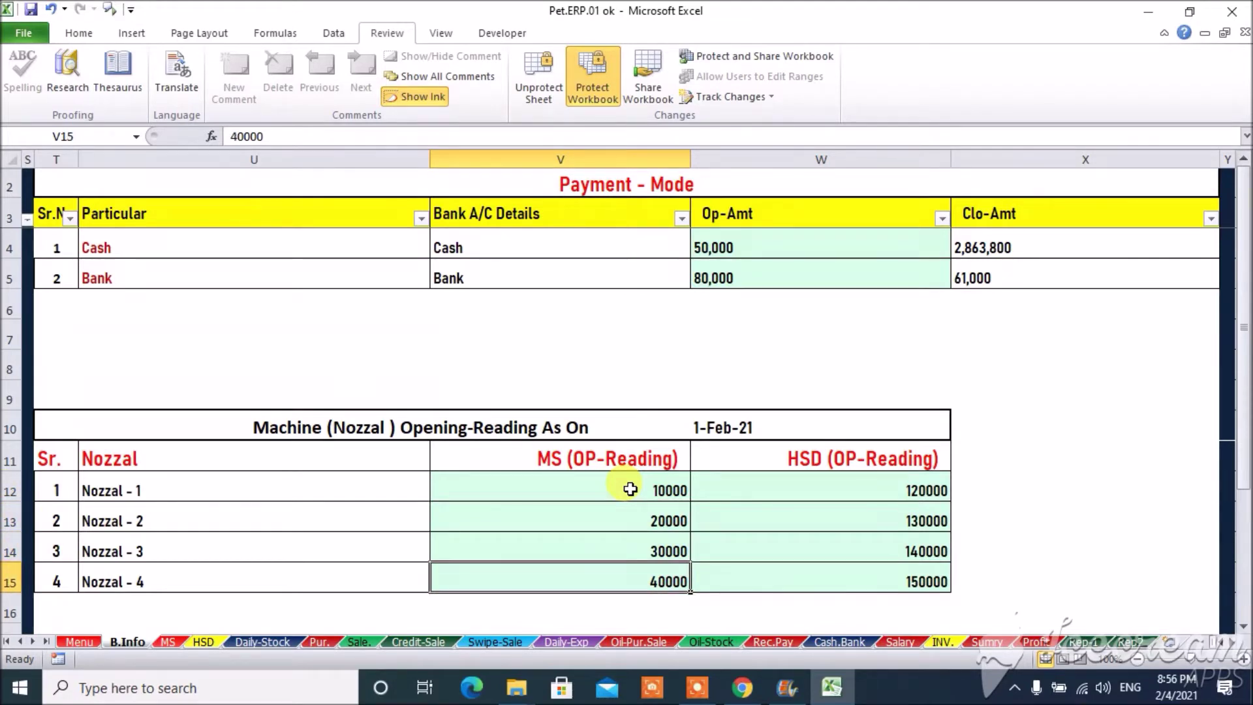
Go through the HSD opening readings of the four nozzles in the Machine (Nozzal) table
{"action": "left_click", "coordinate": [784, 480]}
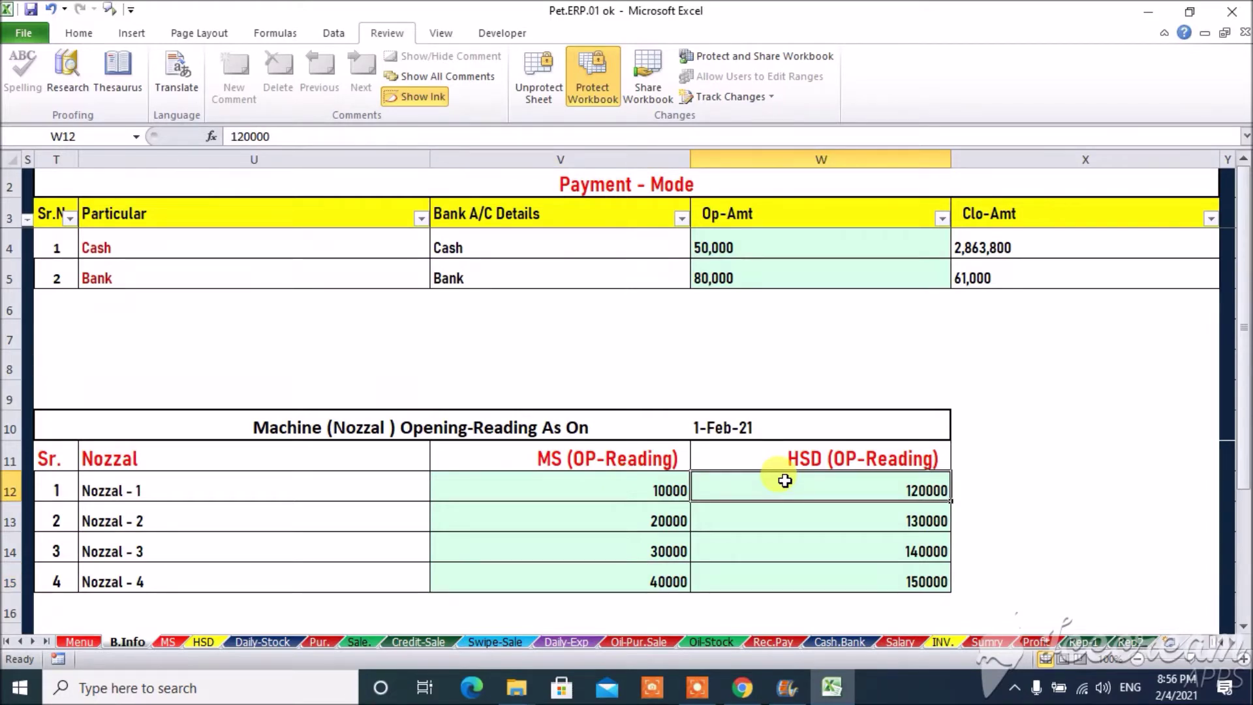
{"action": "key", "text": "Down"}
{"action": "key", "text": "Down"}
{"action": "key", "text": "Down"}
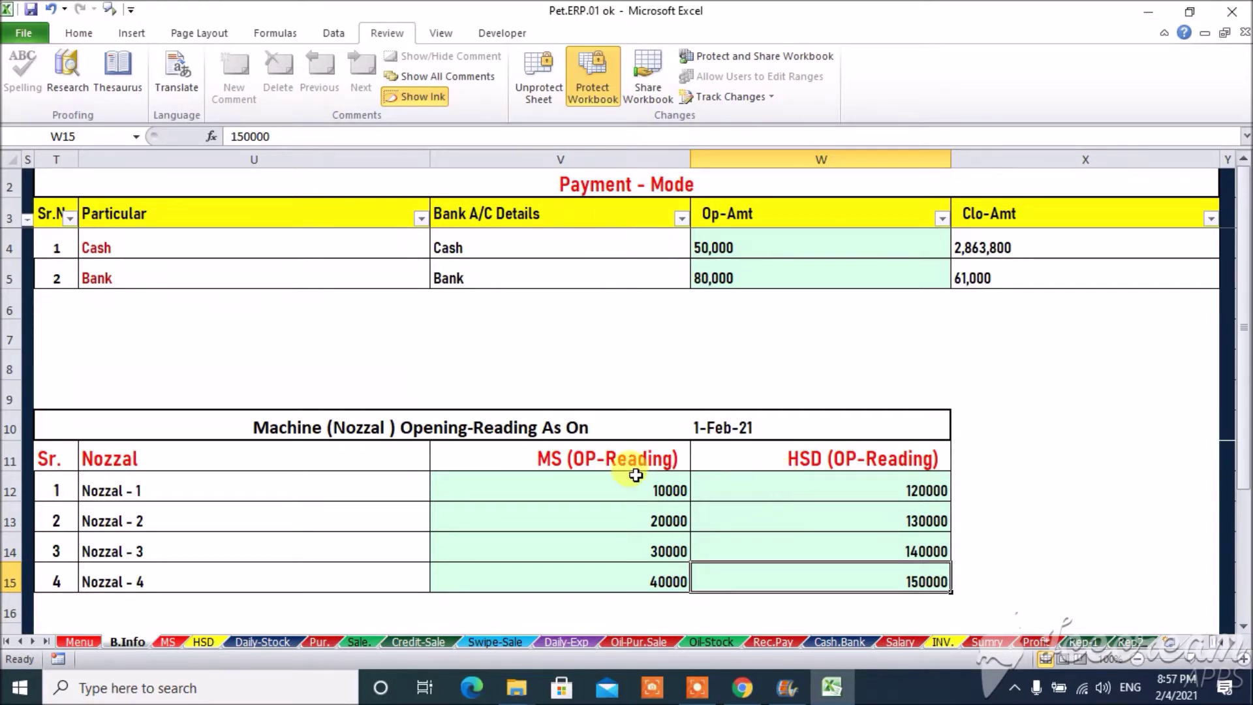
{"action": "left_click", "coordinate": [761, 492]}
{"action": "left_click", "coordinate": [762, 515]}
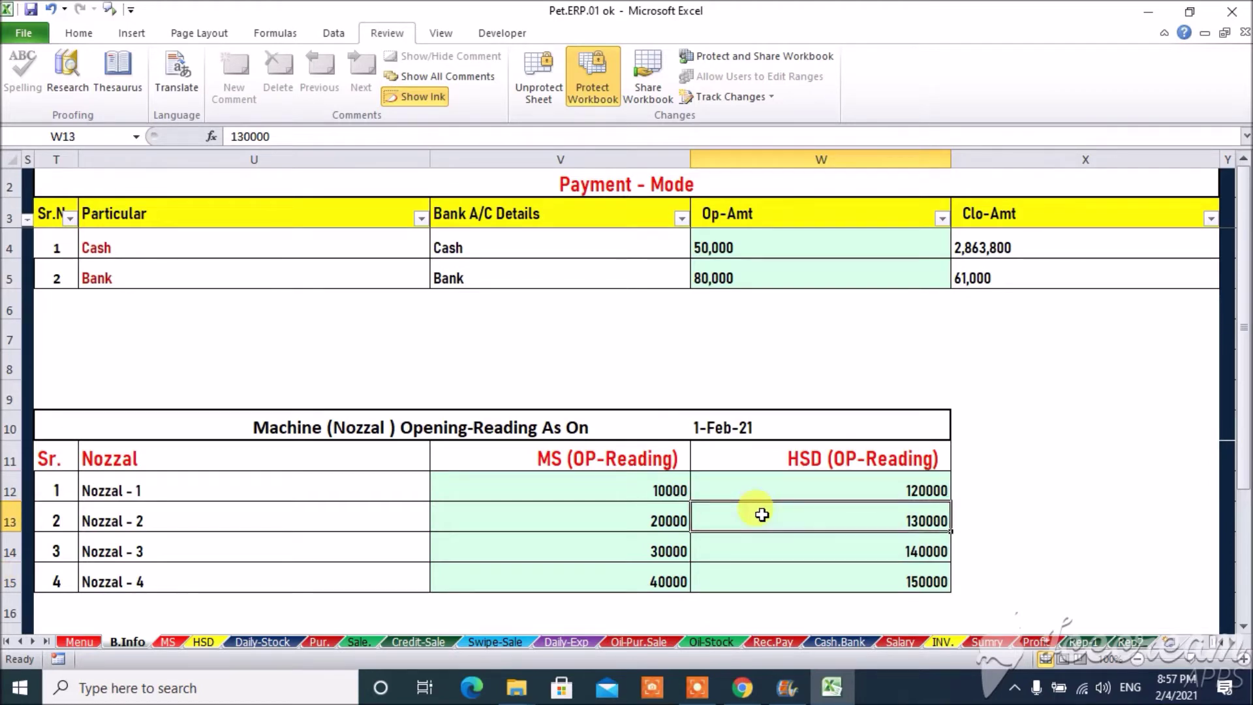
{"action": "left_click", "coordinate": [761, 544]}
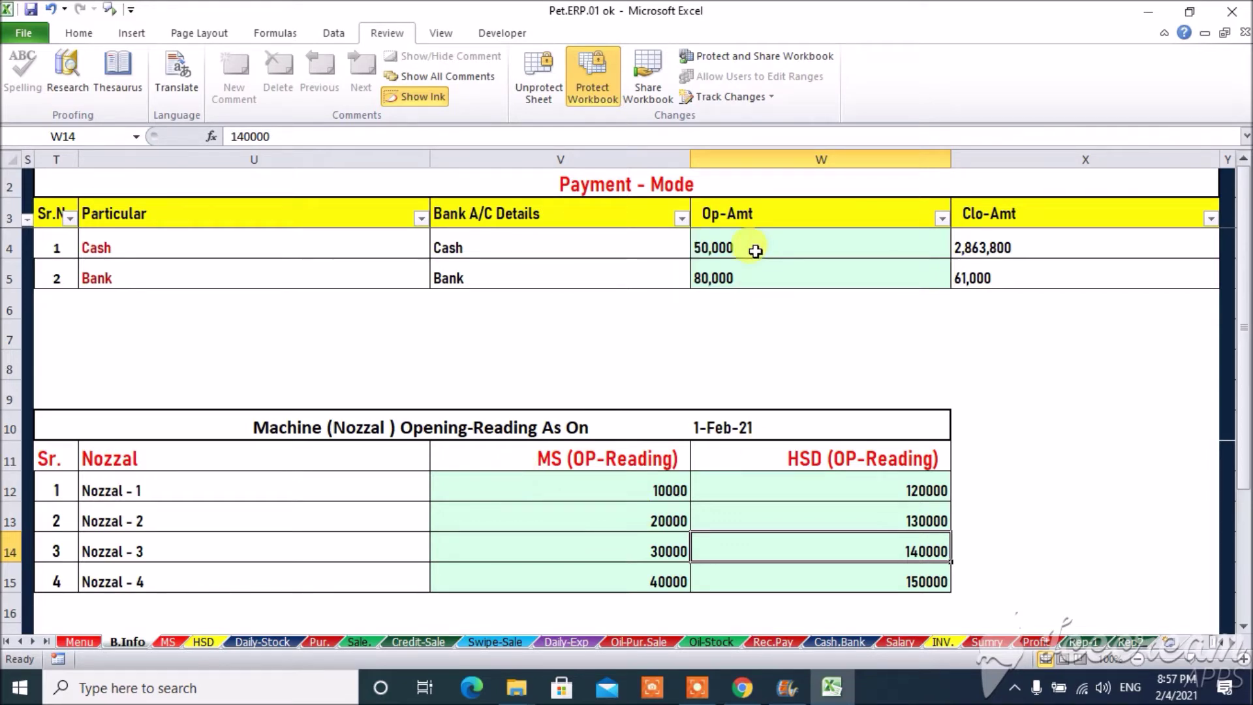
Go back past the Item-List to the Debtors/Creditors-List heading, and open the MS sheet with the nozzle readings
{"action": "left_click", "coordinate": [656, 185]}
{"action": "key", "text": "Left"}
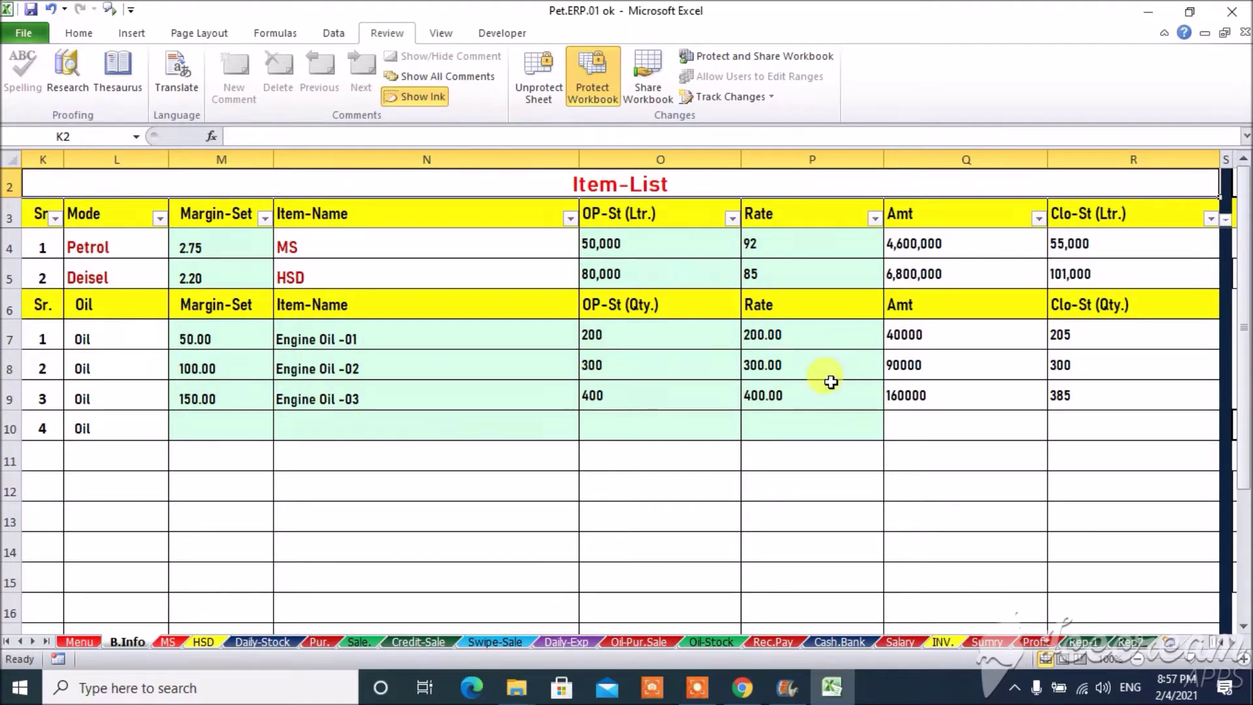
{"action": "key", "text": "Home"}
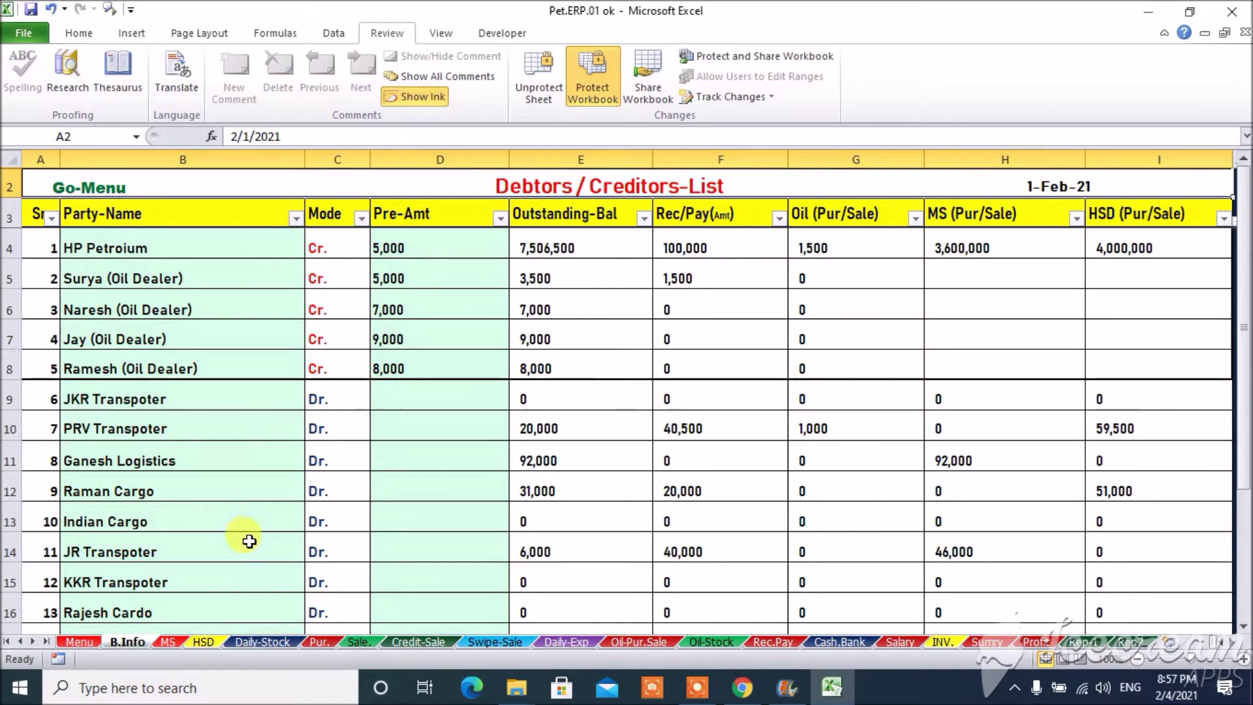
{"action": "left_click", "coordinate": [170, 642]}
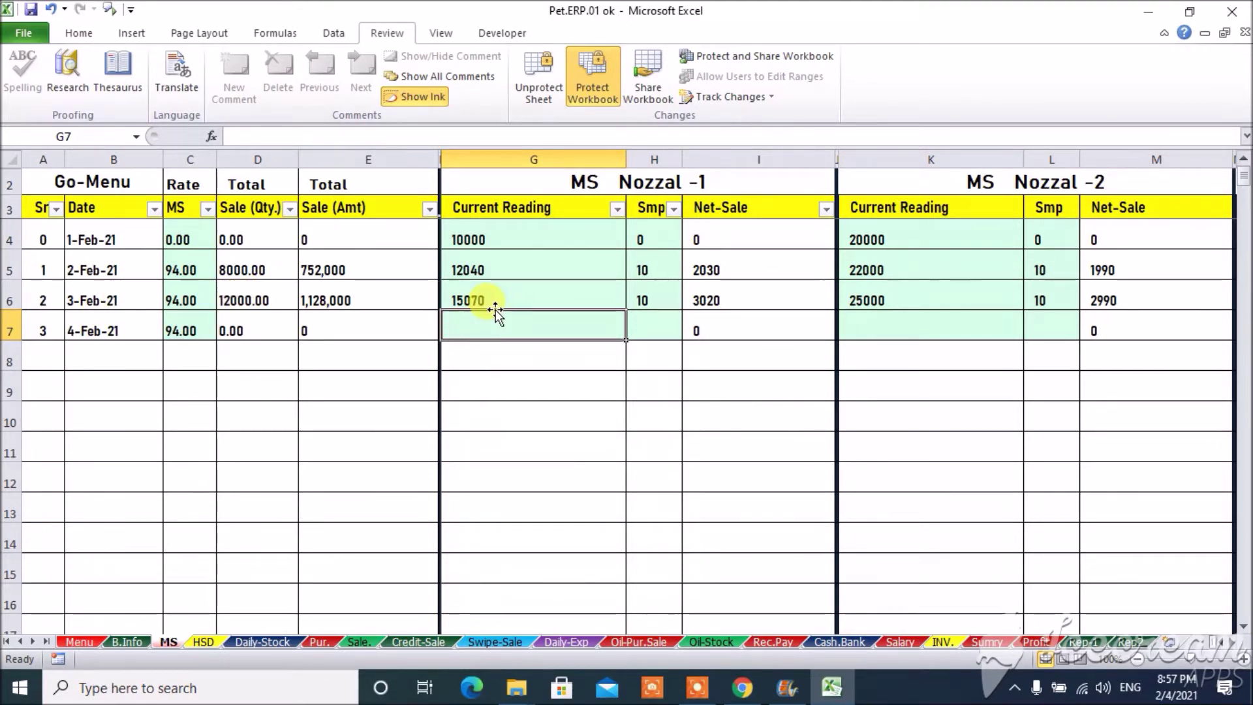
Open the Rep-1 sheet and examine Daily - Report -1 from the MS and HSD readings to the stock and expenses details
{"action": "left_click", "coordinate": [1084, 643]}
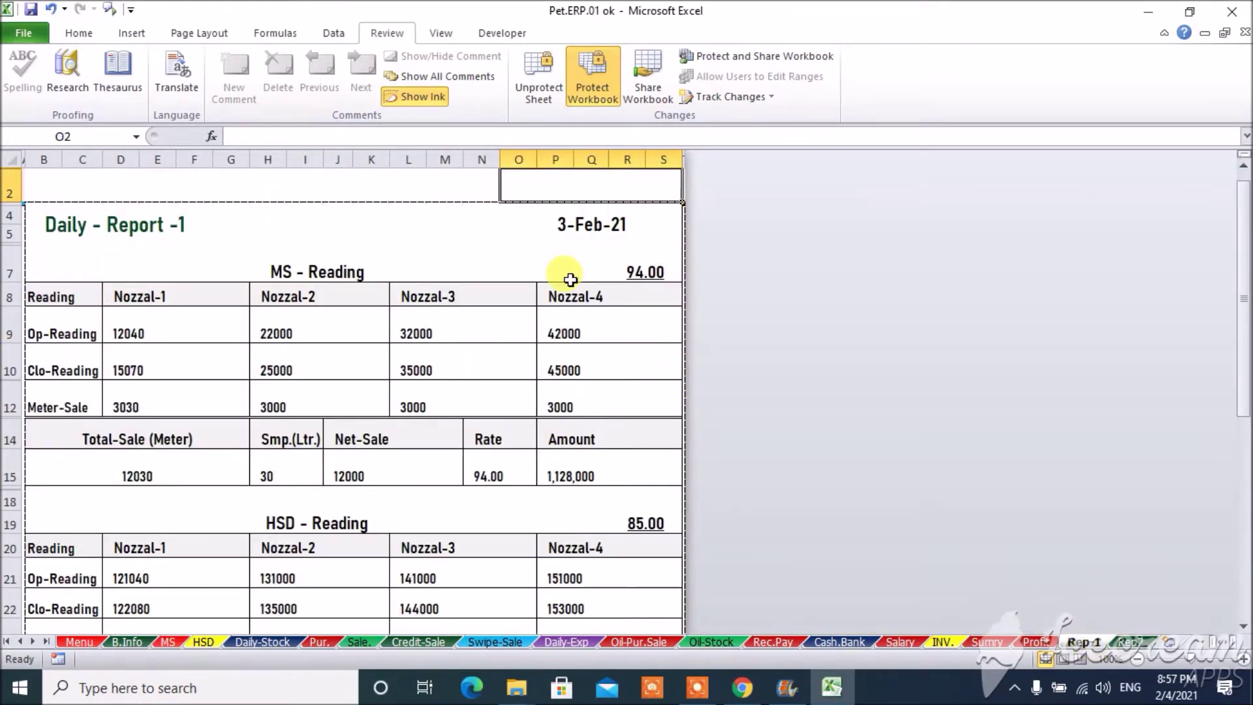
{"action": "key", "text": "Down"}
{"action": "key", "text": "Down"}
{"action": "key", "text": "Down"}
{"action": "key", "text": "Down"}
{"action": "key", "text": "Down"}
{"action": "key", "text": "Down"}
{"action": "key", "text": "Down"}
{"action": "key", "text": "Down"}
{"action": "key", "text": "Down"}
{"action": "key", "text": "Down"}
{"action": "key", "text": "Down"}
{"action": "key", "text": "Down"}
{"action": "key", "text": "Down"}
{"action": "key", "text": "Down"}
{"action": "key", "text": "Down"}
{"action": "key", "text": "Down"}
{"action": "key", "text": "Down"}
{"action": "key", "text": "Down"}
{"action": "key", "text": "Down"}
{"action": "key", "text": "Down"}
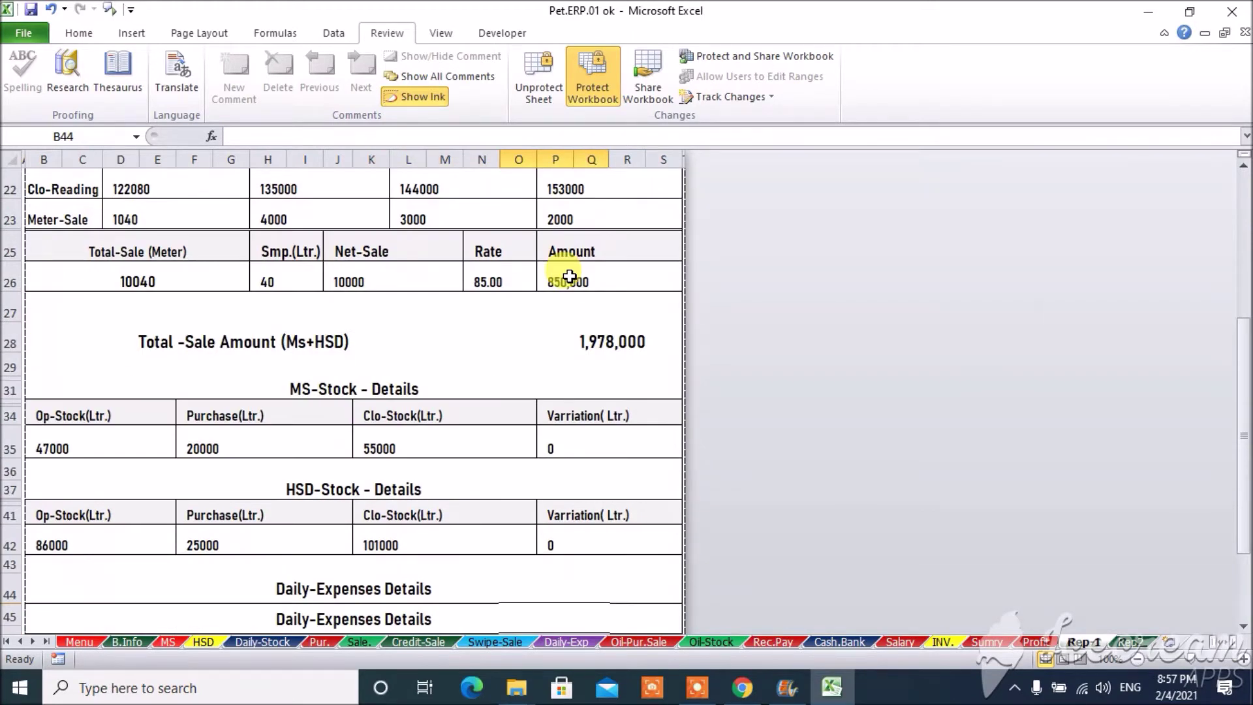
{"action": "key", "text": "Up"}
{"action": "key", "text": "Up"}
{"action": "key", "text": "Up"}
{"action": "key", "text": "Up"}
{"action": "key", "text": "Up"}
{"action": "key", "text": "Up"}
{"action": "key", "text": "Up"}
{"action": "key", "text": "Up"}
{"action": "key", "text": "Up"}
{"action": "key", "text": "Up"}
{"action": "key", "text": "Up"}
{"action": "key", "text": "Up"}
{"action": "key", "text": "Up"}
{"action": "key", "text": "Up"}
{"action": "key", "text": "Up"}
{"action": "key", "text": "Up"}
{"action": "key", "text": "Up"}
{"action": "key", "text": "Up"}
{"action": "key", "text": "Up"}
{"action": "key", "text": "Up"}
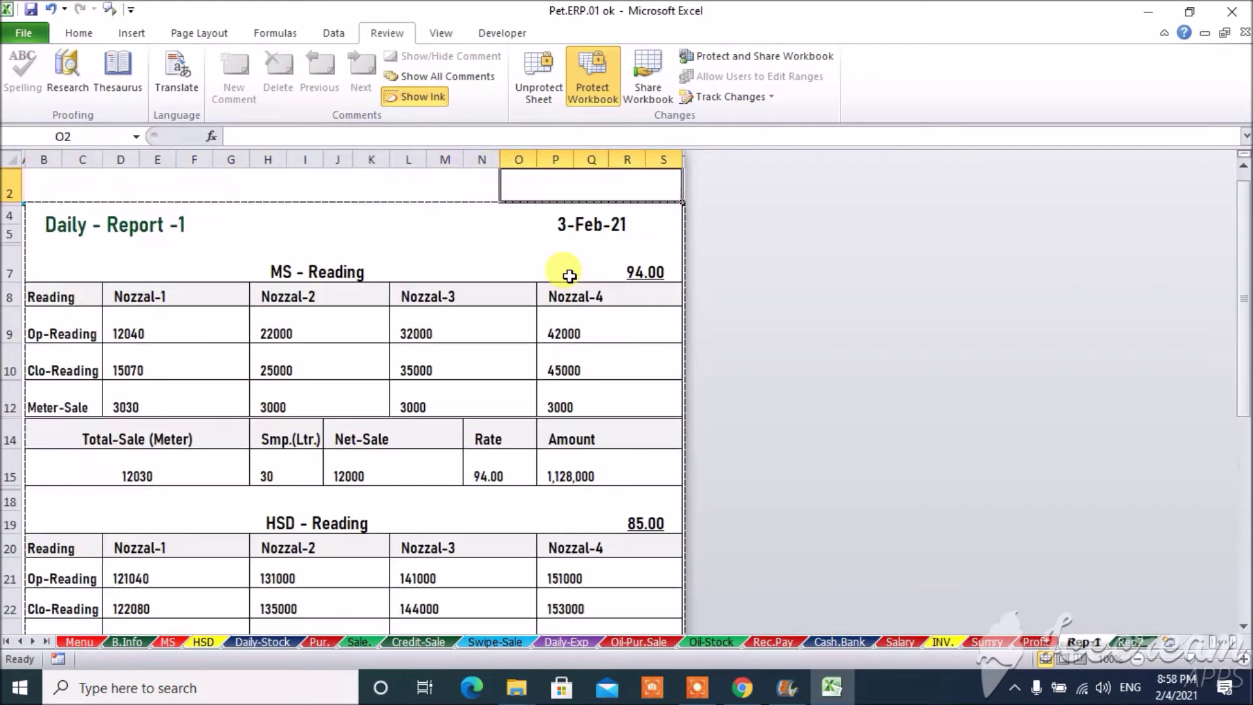
{"action": "key", "text": "Down"}
{"action": "key", "text": "Down"}
{"action": "key", "text": "Down"}
{"action": "key", "text": "Down"}
{"action": "key", "text": "Down"}
{"action": "key", "text": "Down"}
{"action": "key", "text": "Down"}
{"action": "key", "text": "Down"}
{"action": "key", "text": "Down"}
{"action": "key", "text": "Down"}
{"action": "key", "text": "Down"}
{"action": "key", "text": "Down"}
{"action": "key", "text": "Down"}
{"action": "key", "text": "Down"}
{"action": "key", "text": "Down"}
{"action": "key", "text": "Down"}
{"action": "key", "text": "Down"}
{"action": "key", "text": "Down"}
{"action": "key", "text": "Down"}
{"action": "key", "text": "Down"}
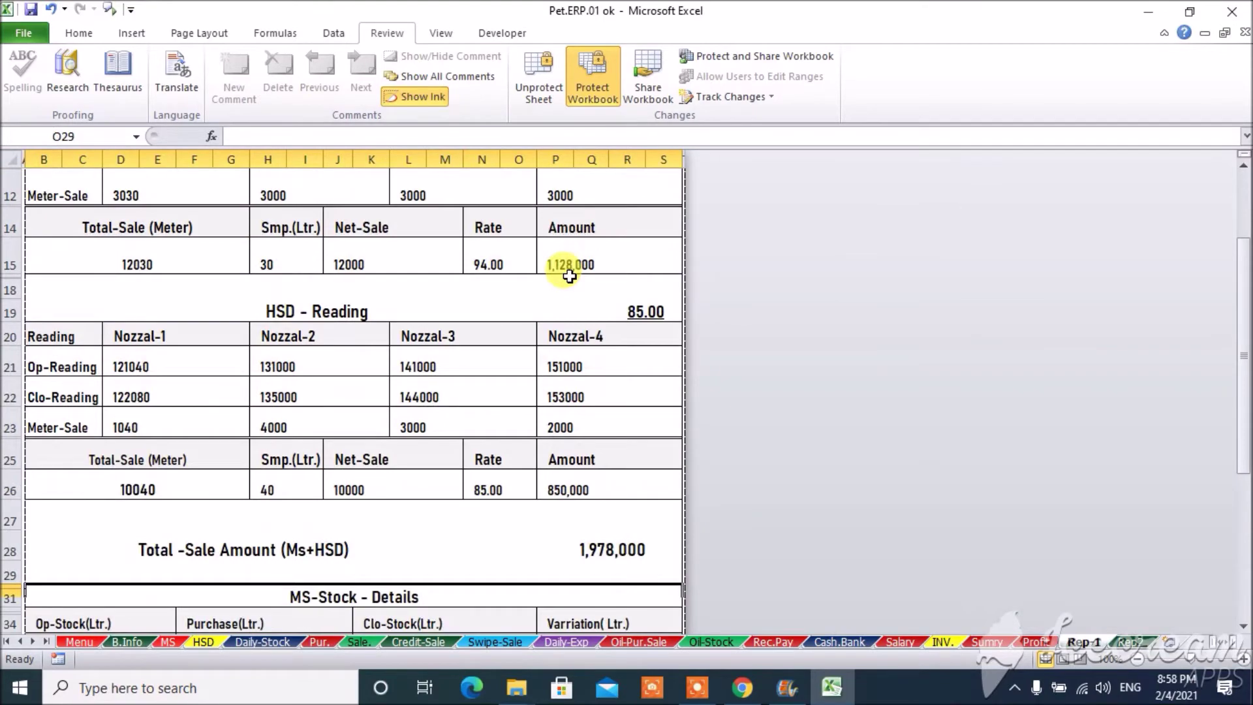
{"action": "key", "text": "Down"}
{"action": "key", "text": "Down"}
{"action": "key", "text": "Down"}
{"action": "key", "text": "Down"}
{"action": "key", "text": "Up"}
{"action": "key", "text": "Up"}
{"action": "key", "text": "Up"}
{"action": "key", "text": "Up"}
{"action": "key", "text": "Up"}
{"action": "key", "text": "Up"}
{"action": "key", "text": "Up"}
{"action": "key", "text": "Up"}
{"action": "key", "text": "Up"}
{"action": "key", "text": "Up"}
{"action": "key", "text": "Up"}
{"action": "key", "text": "Up"}
{"action": "key", "text": "Up"}
{"action": "key", "text": "Up"}
{"action": "key", "text": "Up"}
{"action": "key", "text": "Up"}
{"action": "key", "text": "Up"}
{"action": "key", "text": "Up"}
{"action": "key", "text": "Up"}
{"action": "key", "text": "Up"}
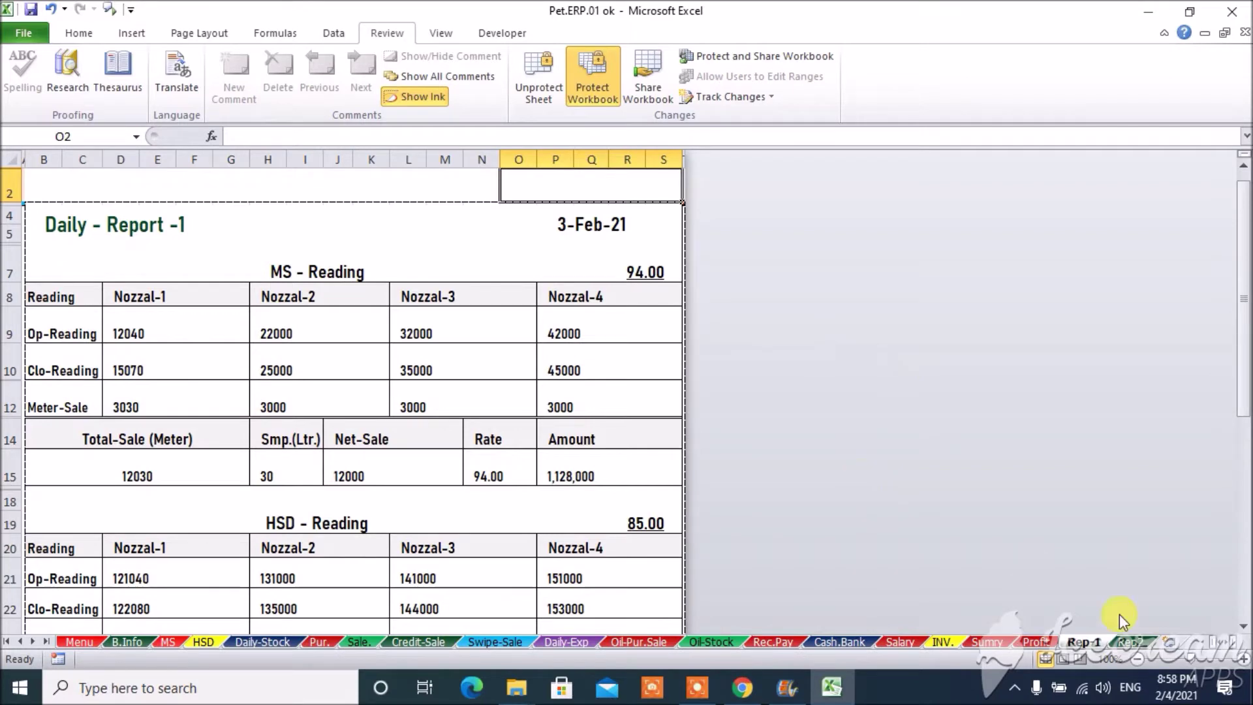
Open the Rep2 sheet and examine Daily - Report -2 from the sale details and party credit sales to the net closing balance
{"action": "left_click", "coordinate": [1133, 642]}
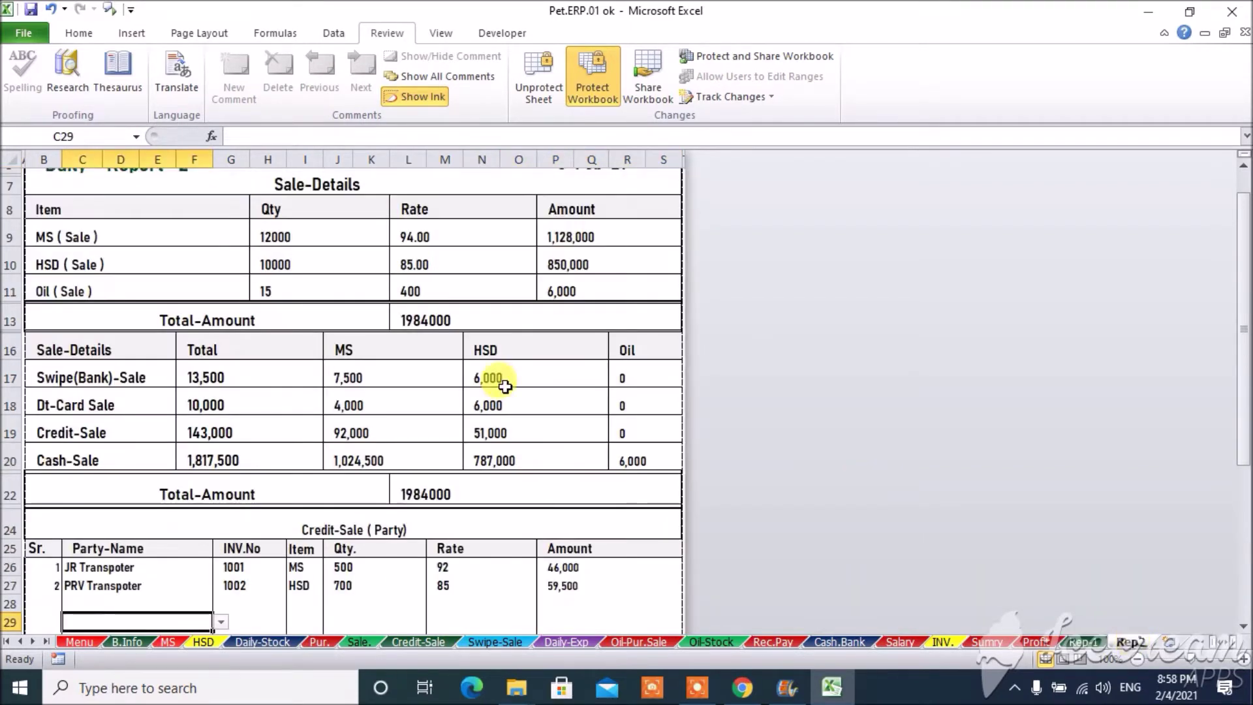
{"action": "key", "text": "ctrl+Up"}
{"action": "key", "text": "ctrl+Up"}
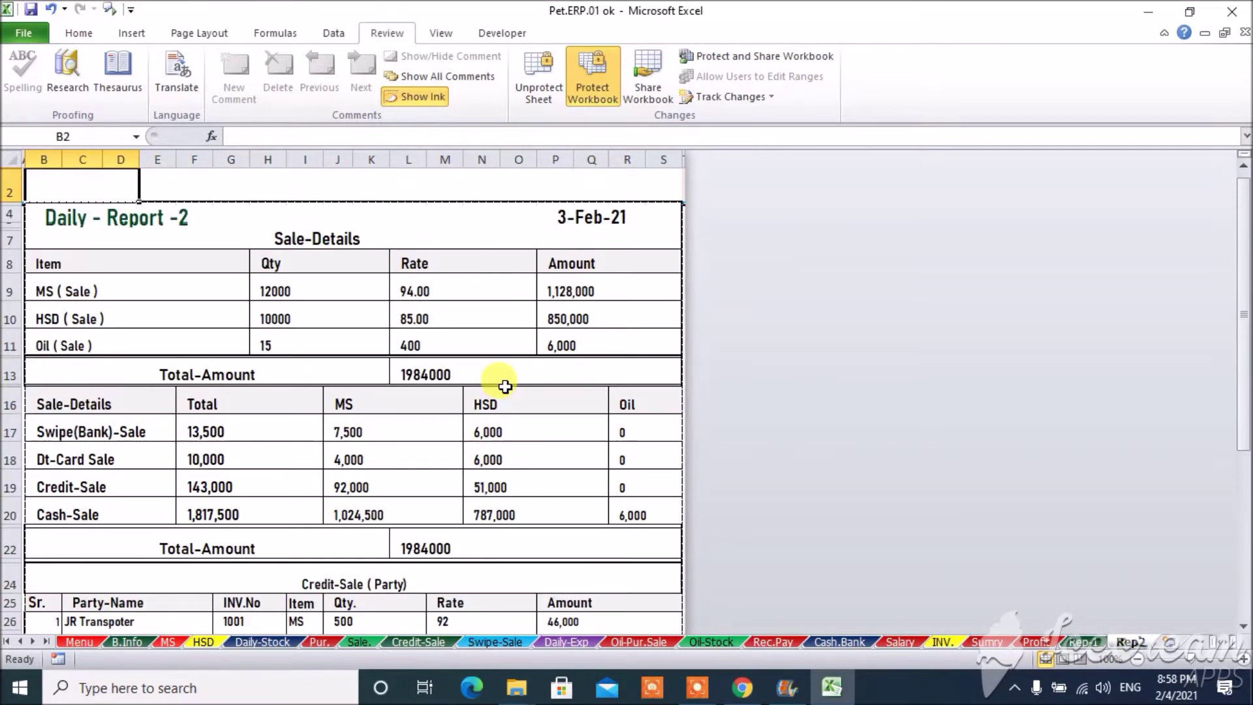
{"action": "key", "text": "ctrl+Down"}
{"action": "key", "text": "ctrl+Down"}
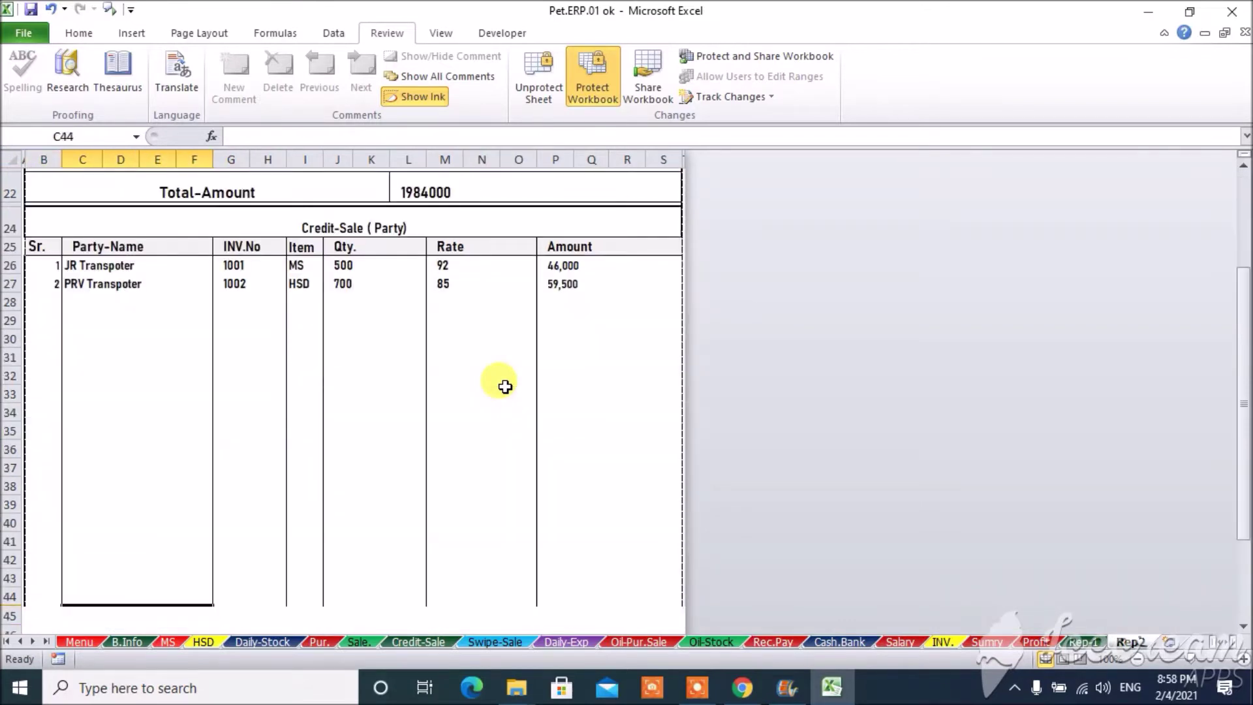
{"action": "key", "text": "ctrl+Down"}
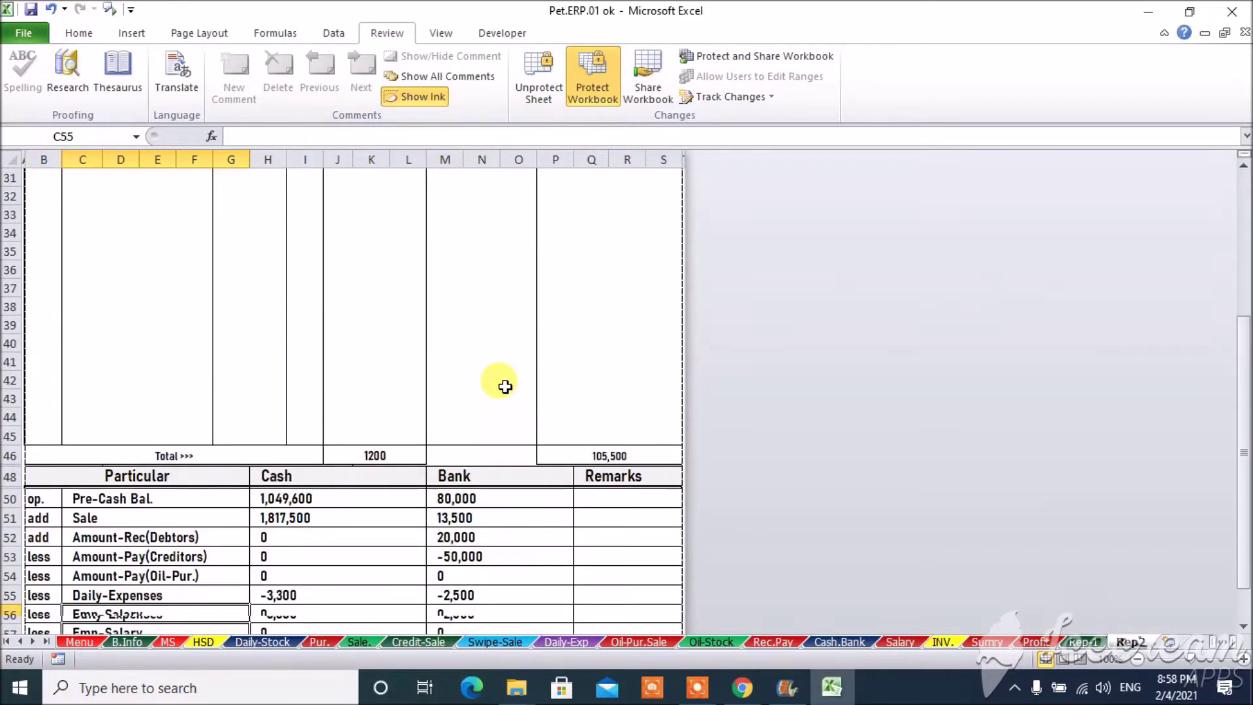
{"action": "key", "text": "ctrl+Down"}
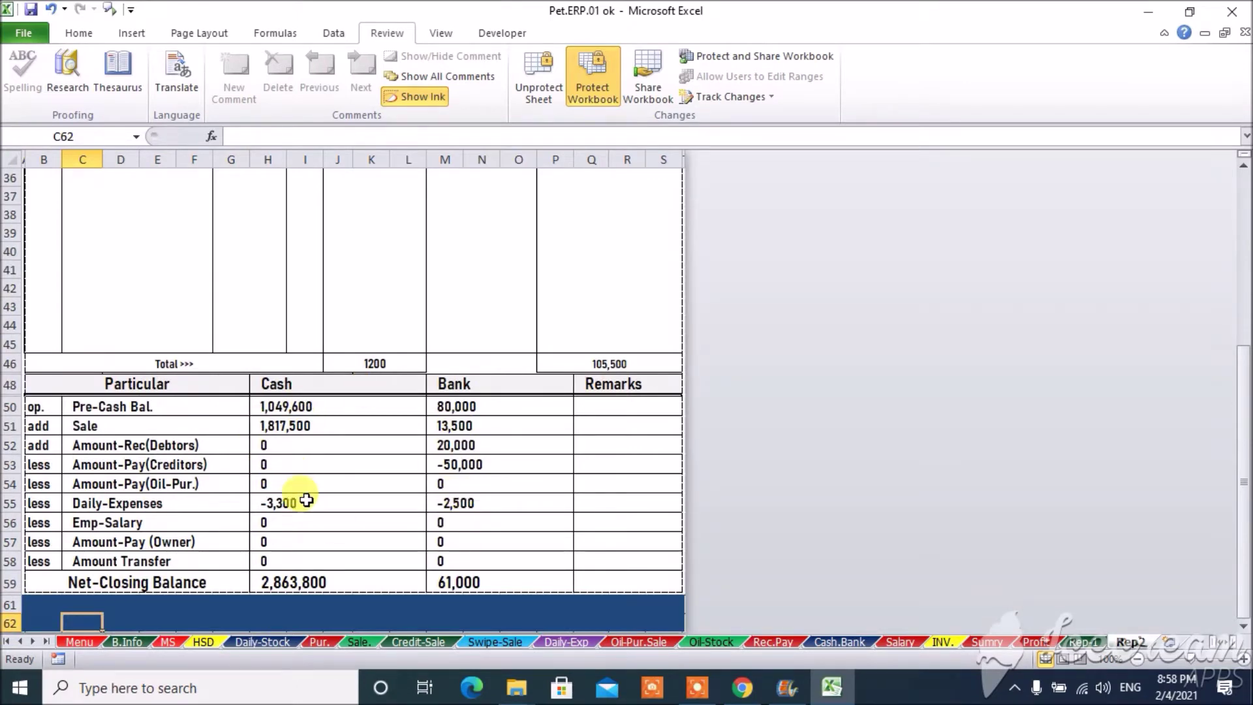
{"action": "key", "text": "ctrl+Up"}
{"action": "key", "text": "ctrl+Up"}
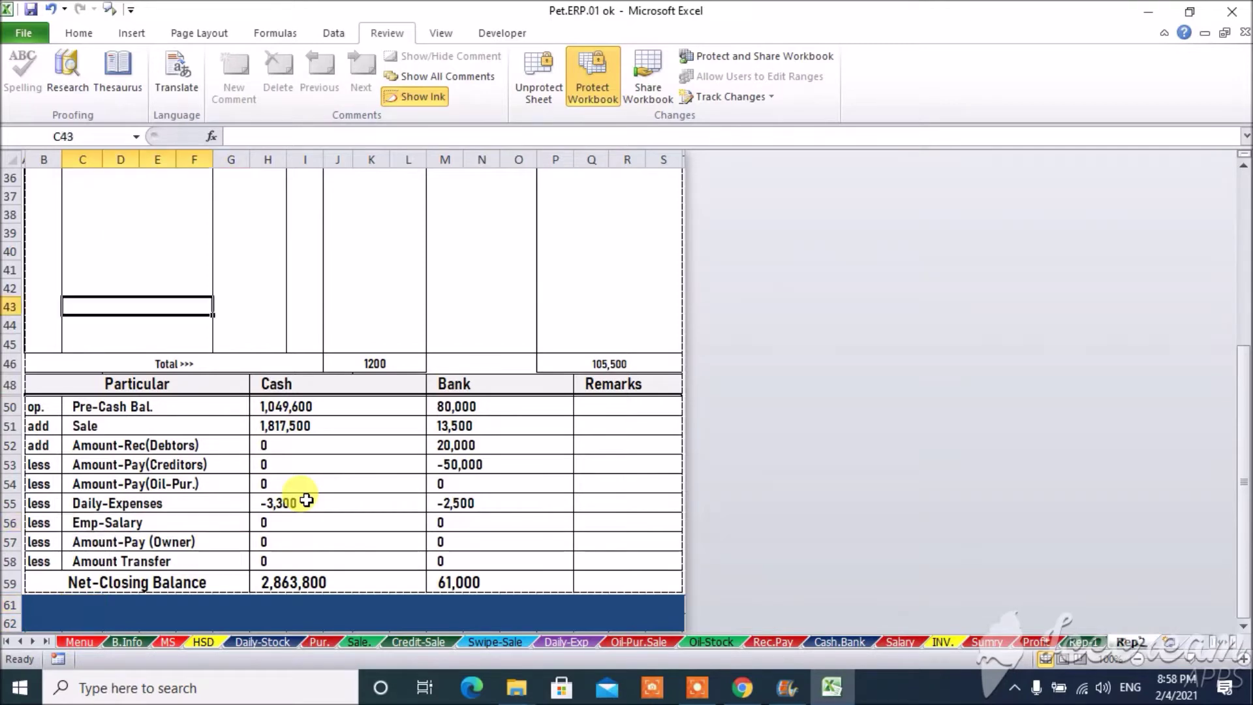
{"action": "key", "text": "ctrl+Up"}
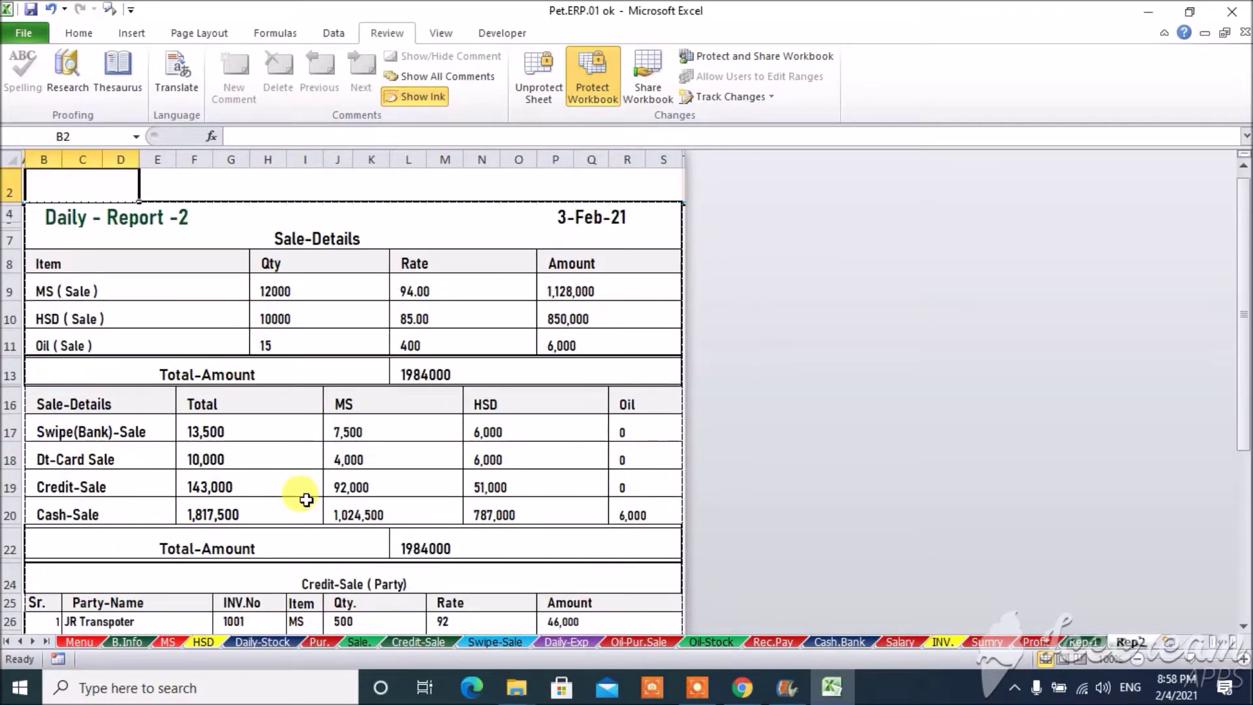
In the MS sheet's 4-Feb-21 row, enter a current reading of 17070 and Smp 10 for MS Nozzal -1
{"action": "left_click", "coordinate": [167, 643]}
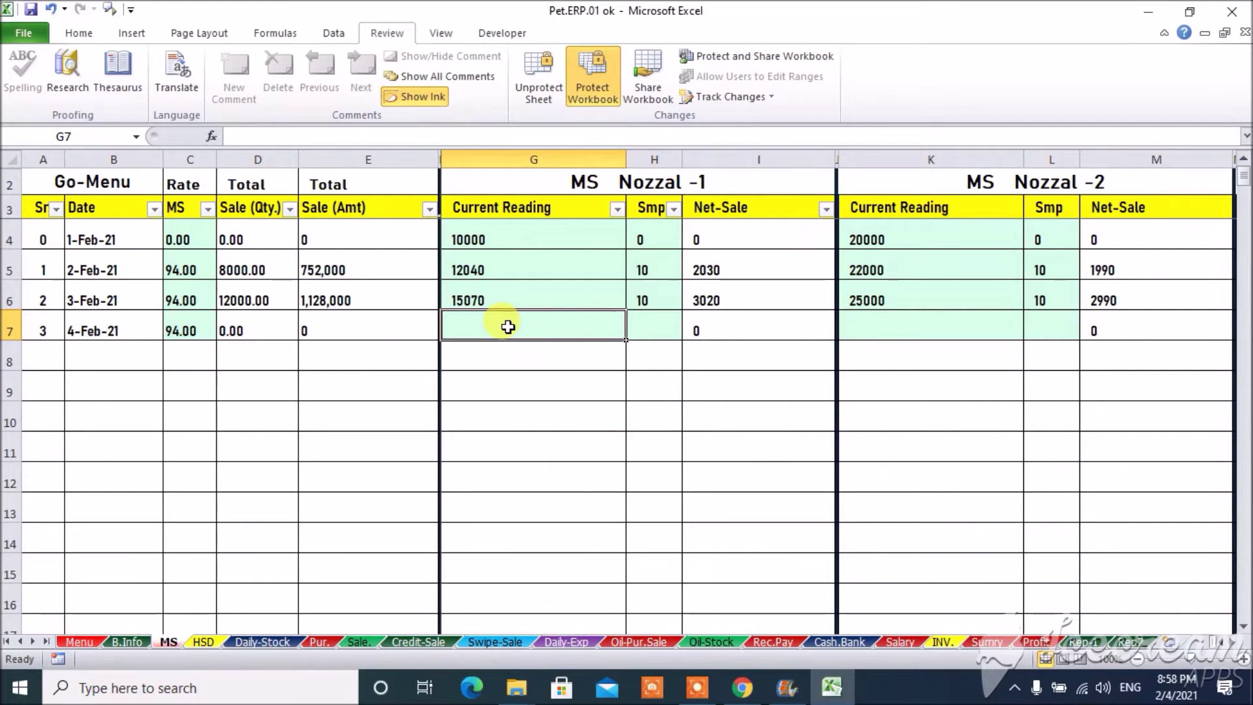
{"action": "type", "text": "17070"}
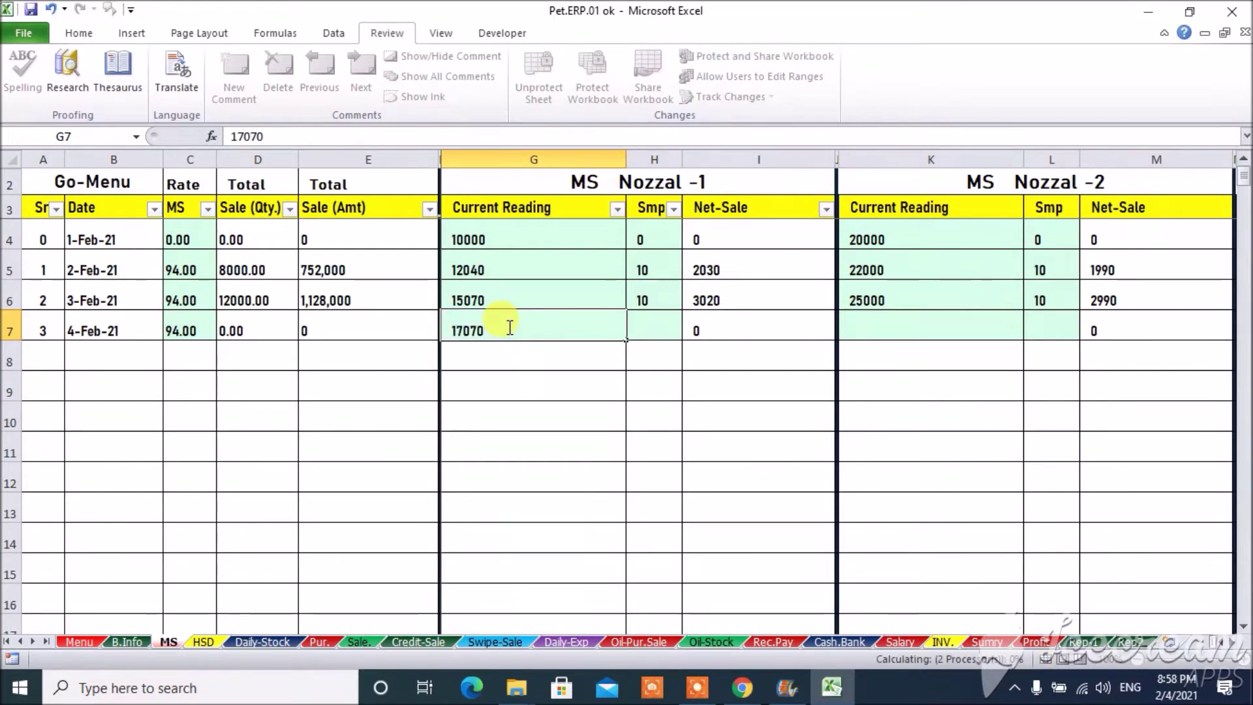
{"action": "key", "text": "Tab"}
{"action": "type", "text": "10"}
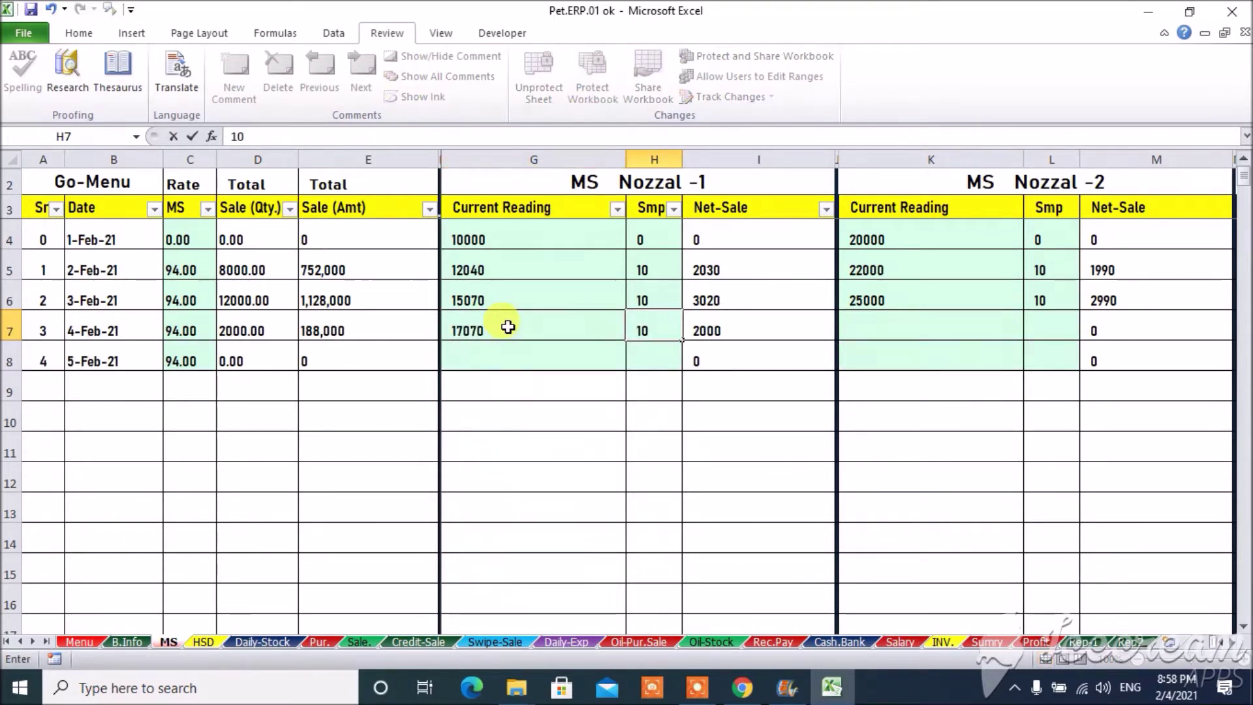
{"action": "key", "text": "Tab"}
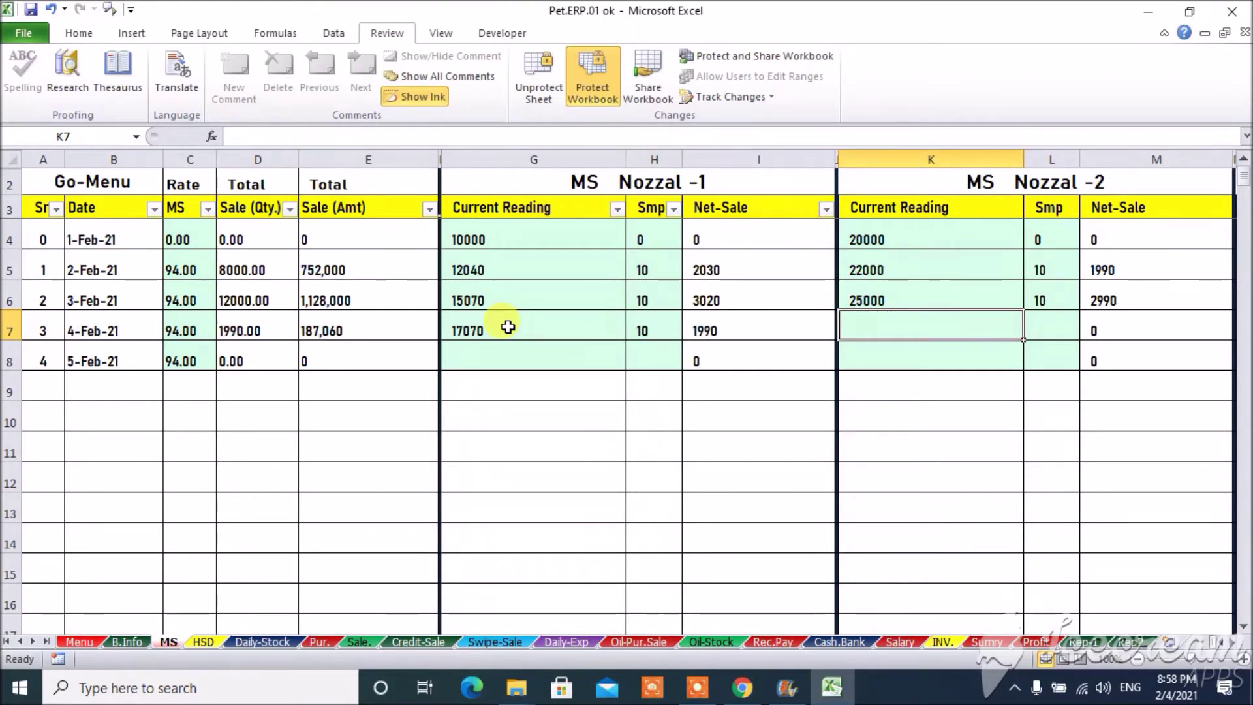
For 4-Feb-21, enter a current reading of 27000 and Smp 10 under MS Nozzal -2
{"action": "type", "text": "27000"}
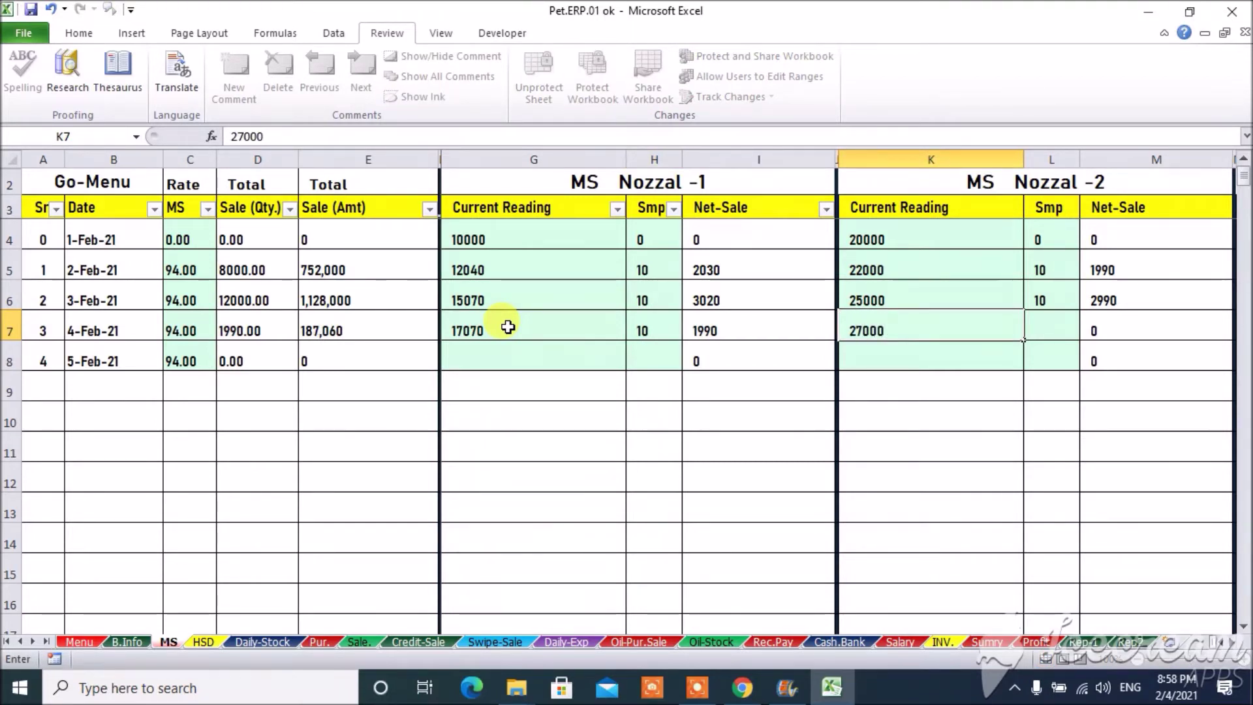
{"action": "key", "text": "Tab"}
{"action": "type", "text": "10"}
{"action": "key", "text": "Tab"}
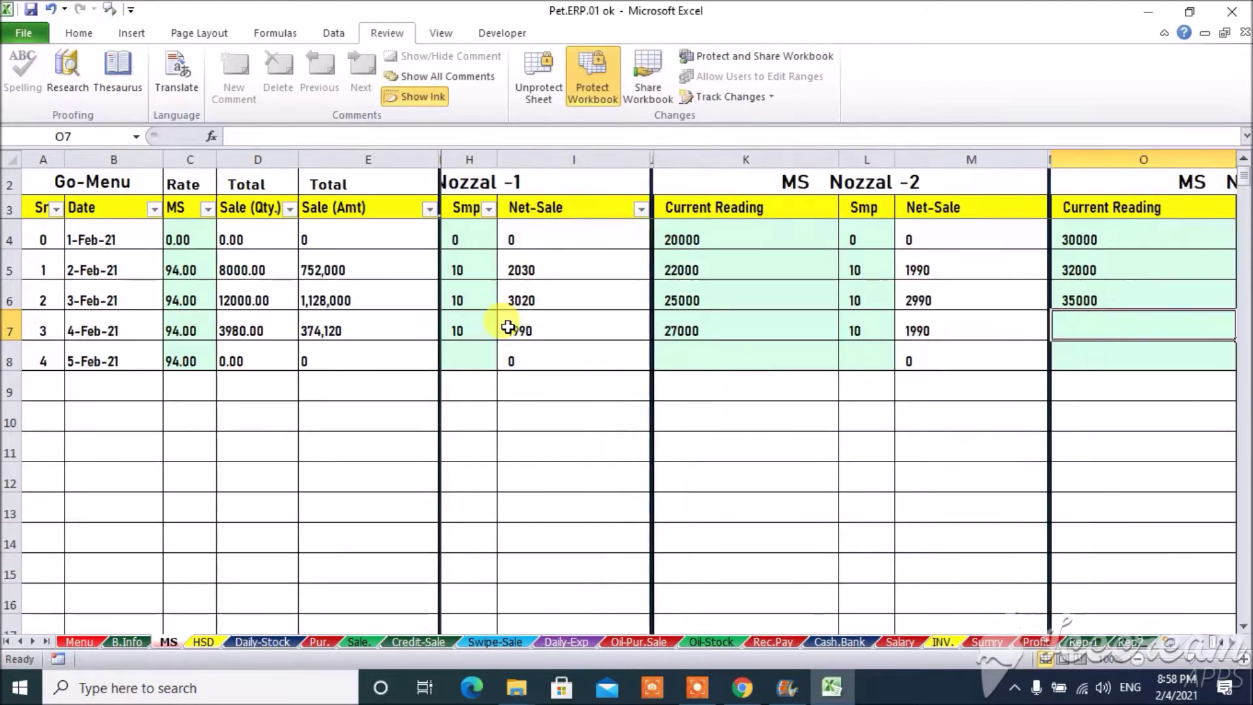
Record the 4-Feb-21 current reading 37000 with Smp 10 for MS Nozzal -3
{"action": "key", "text": "Tab"}
{"action": "key", "text": "Tab"}
{"action": "key", "text": "shift+Tab"}
{"action": "key", "text": "shift+Tab"}
{"action": "key", "text": "shift+Tab"}
{"action": "type", "text": "3700"}
{"action": "key", "text": "Tab"}
{"action": "type", "text": "10"}
{"action": "key", "text": "Tab"}
{"action": "key", "text": "Tab"}
{"action": "key", "text": "Return"}
{"action": "key", "text": "Tab"}
{"action": "key", "text": "Left"}
{"action": "key", "text": "Right"}
{"action": "key", "text": "Right"}
{"action": "key", "text": "Right"}
{"action": "key", "text": "Right"}
{"action": "key", "text": "Right"}
{"action": "key", "text": "Up"}
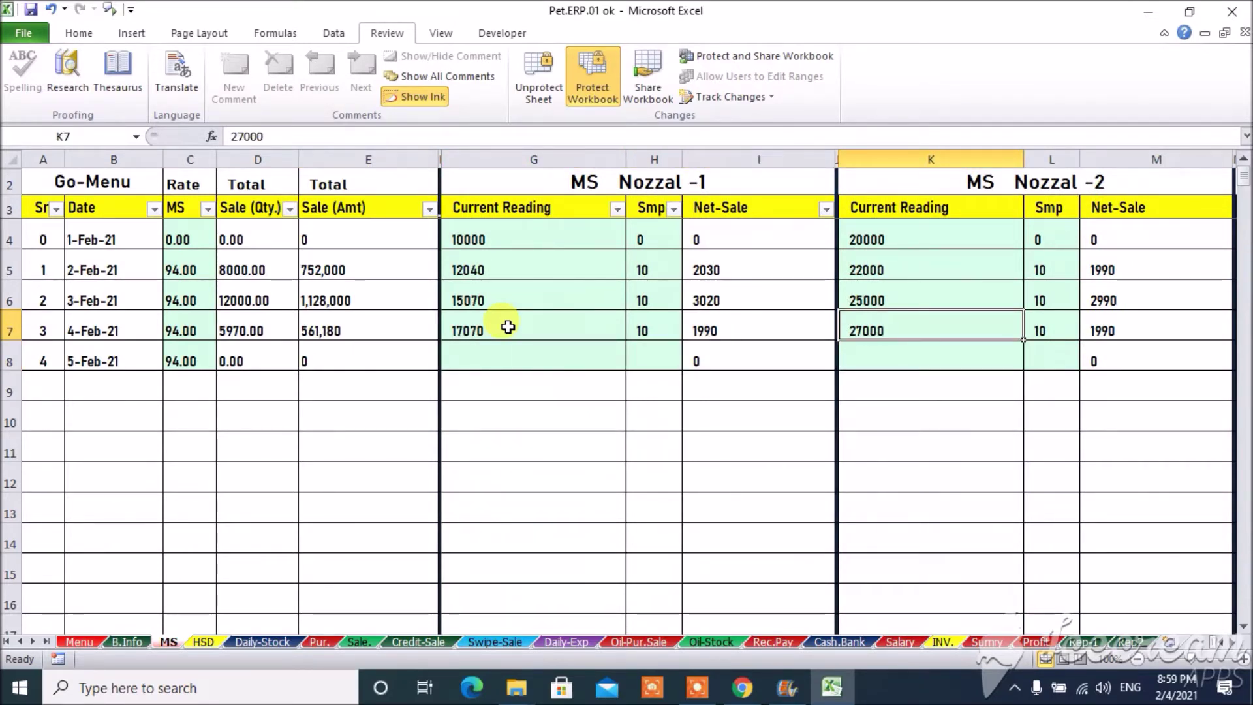
Enter the 4-Feb-21 current reading 47000 for MS Nozzal -4 and return to the first column
{"action": "key", "text": "Right"}
{"action": "key", "text": "Right"}
{"action": "key", "text": "Right"}
{"action": "key", "text": "Right"}
{"action": "key", "text": "Right"}
{"action": "key", "text": "Right"}
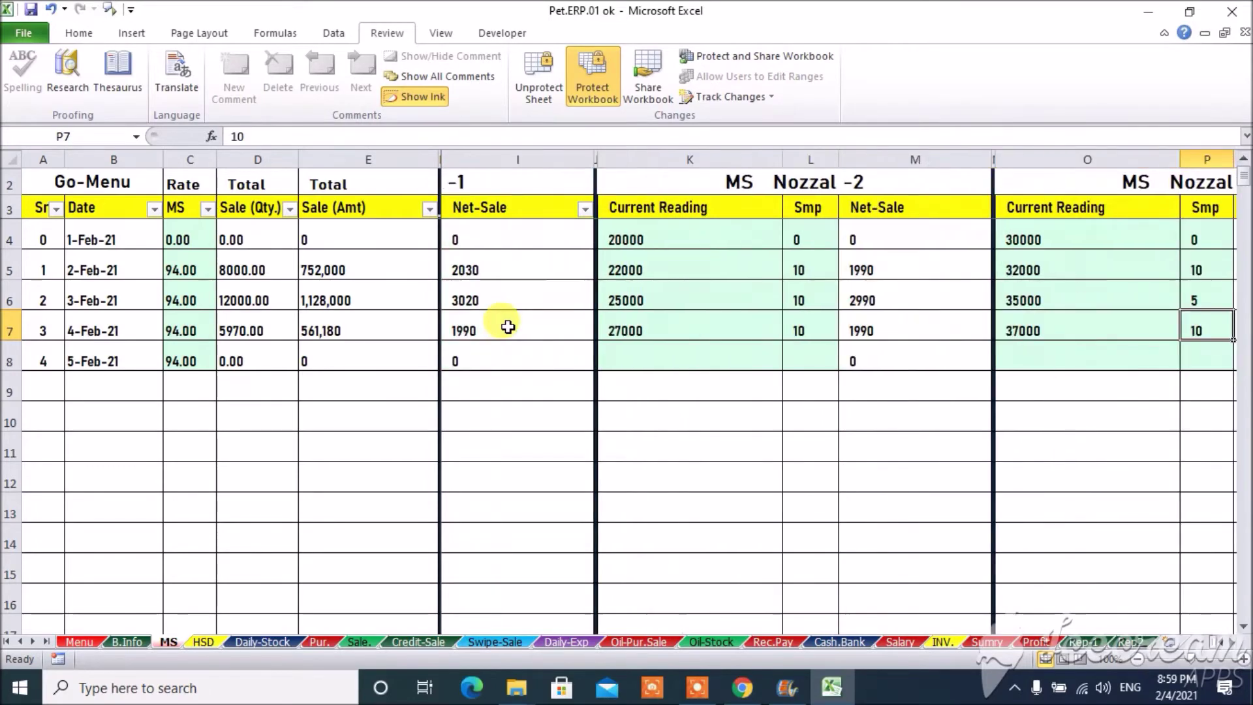
{"action": "key", "text": "Right"}
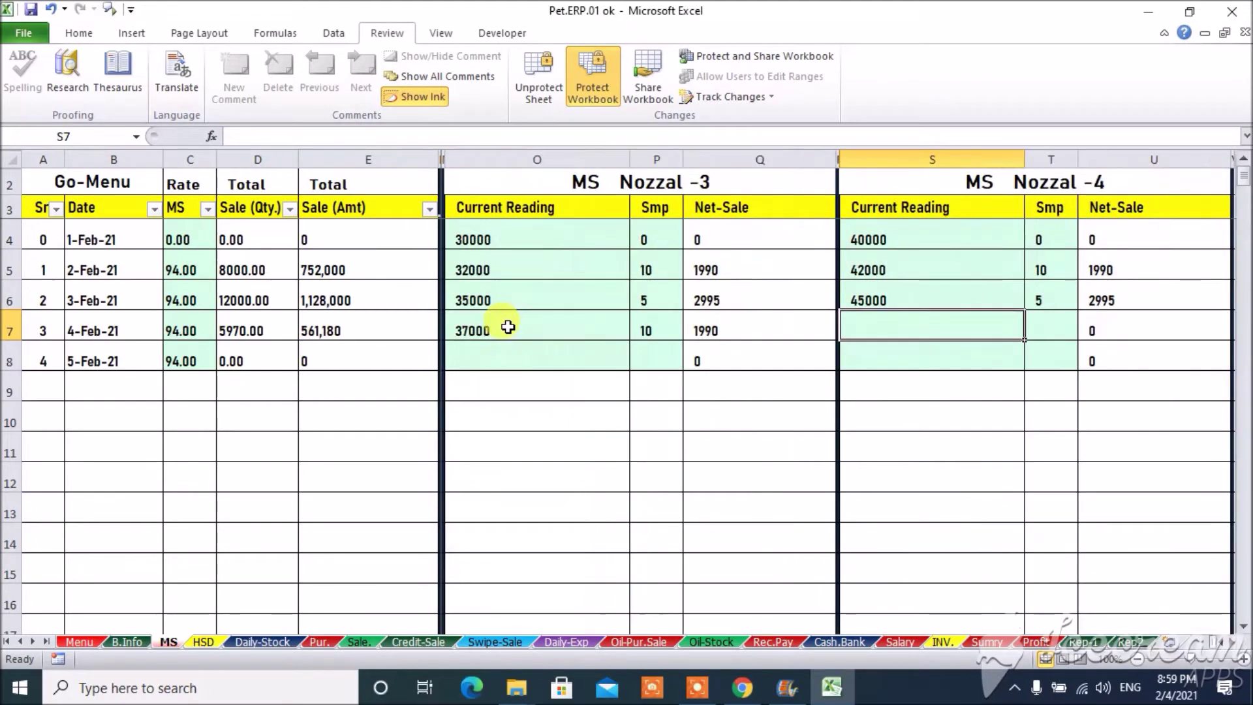
{"action": "type", "text": "47000"}
{"action": "key", "text": "Return"}
{"action": "key", "text": "Home"}
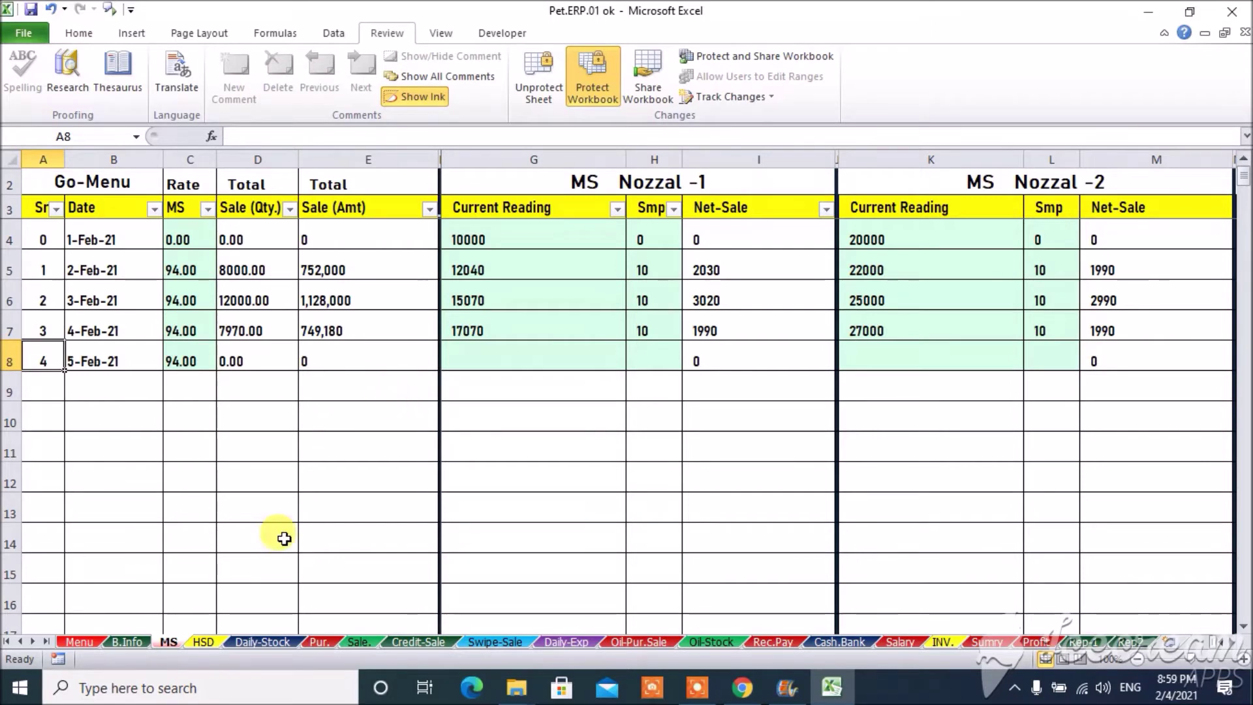
In the HSD sheet's 4-Feb-21 row, enter a current reading of 124080 and Smp 10 for HSD Nozzal -1
{"action": "left_click", "coordinate": [204, 642]}
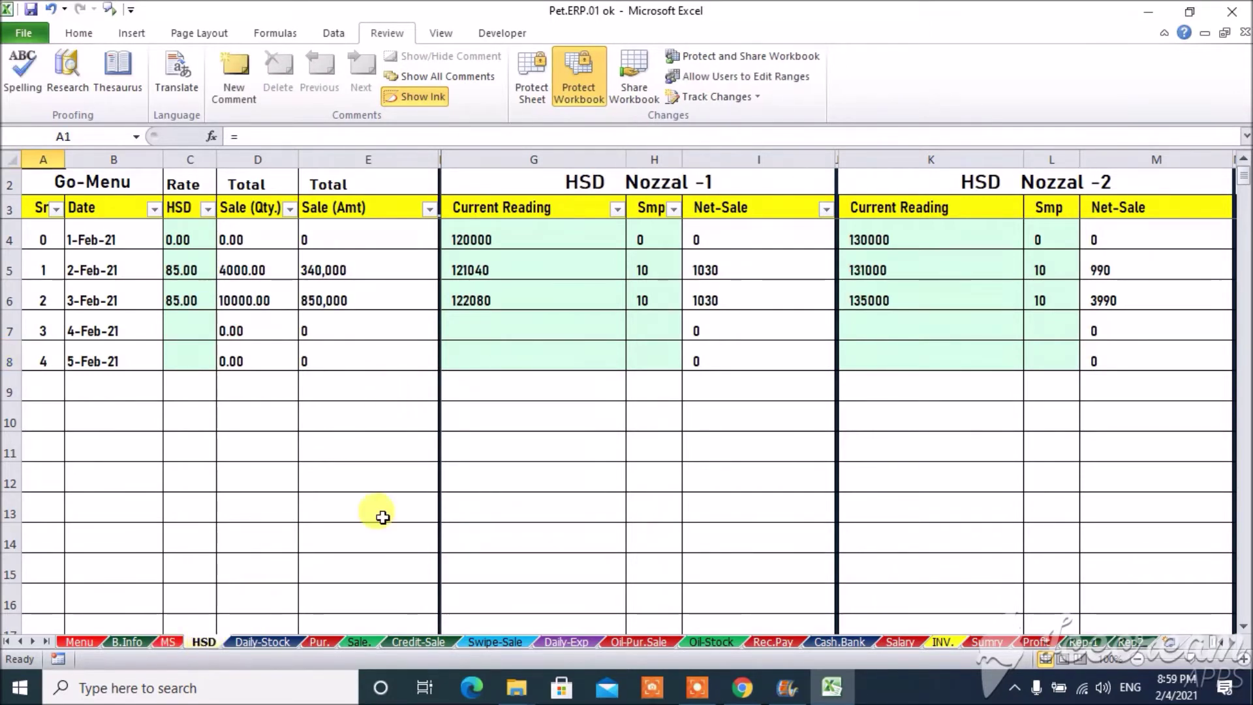
{"action": "left_click", "coordinate": [479, 325]}
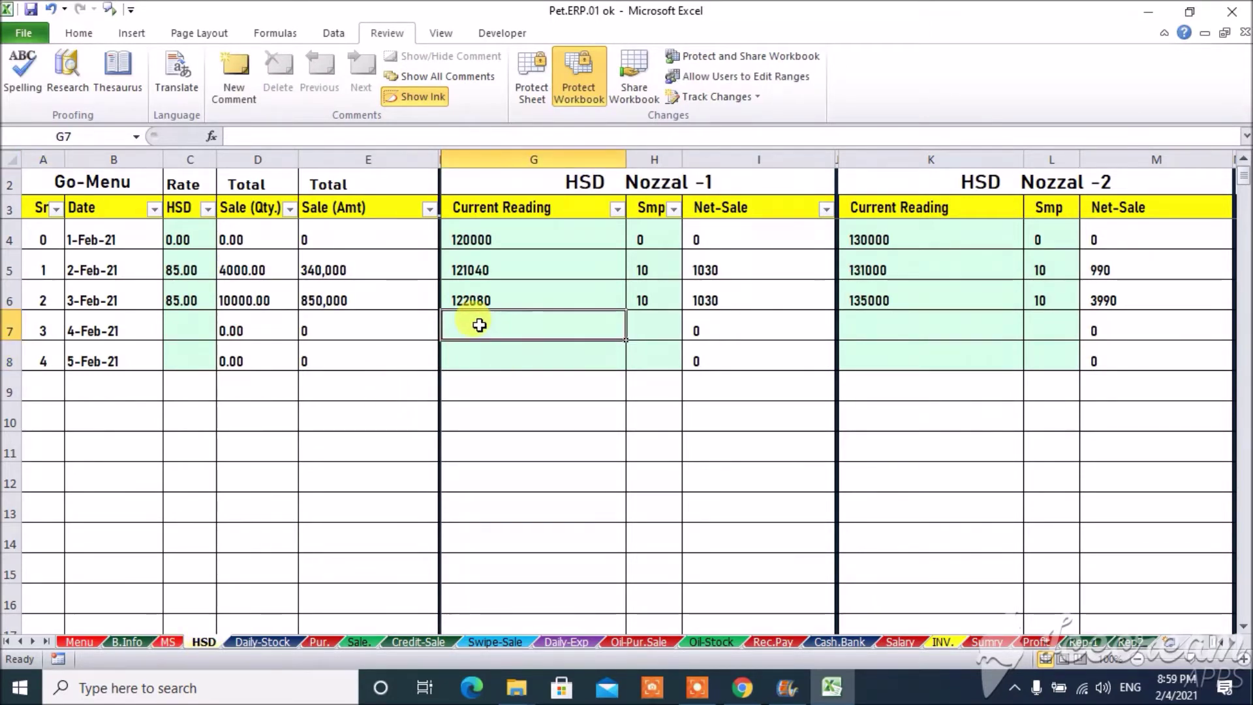
{"action": "type", "text": "124080"}
{"action": "key", "text": "Tab"}
{"action": "type", "text": "10"}
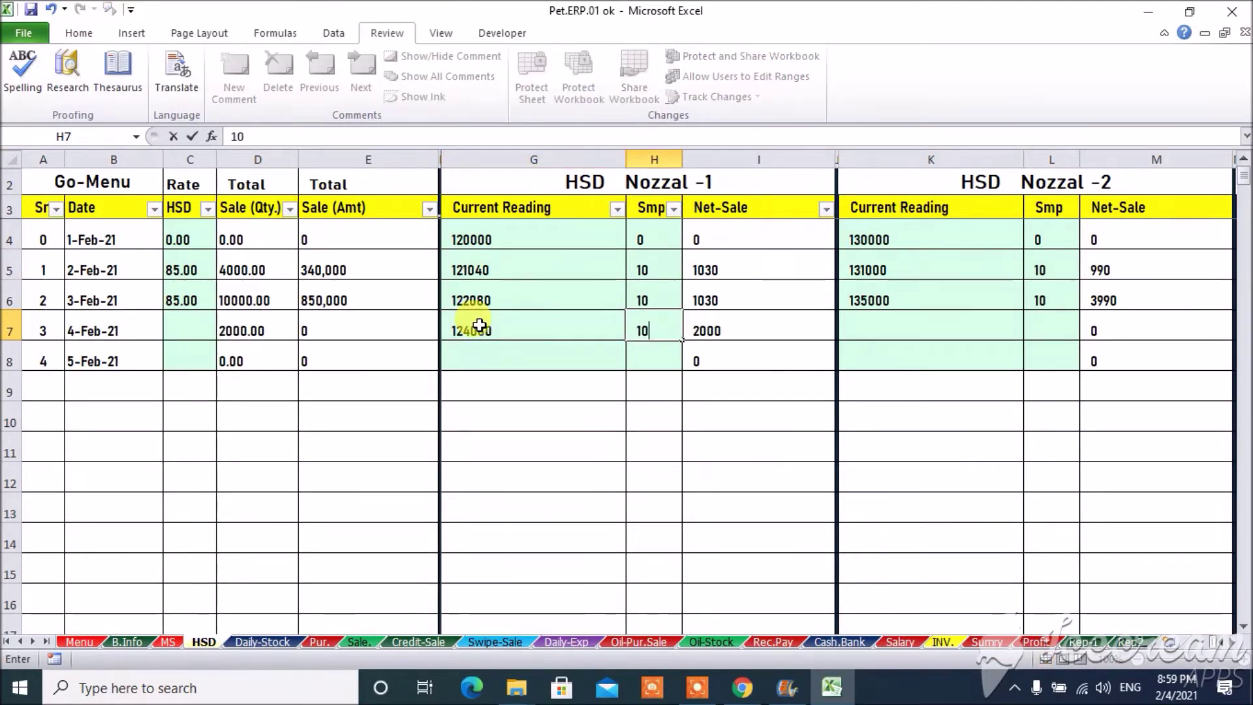
{"action": "key", "text": "Tab"}
{"action": "key", "text": "Tab"}
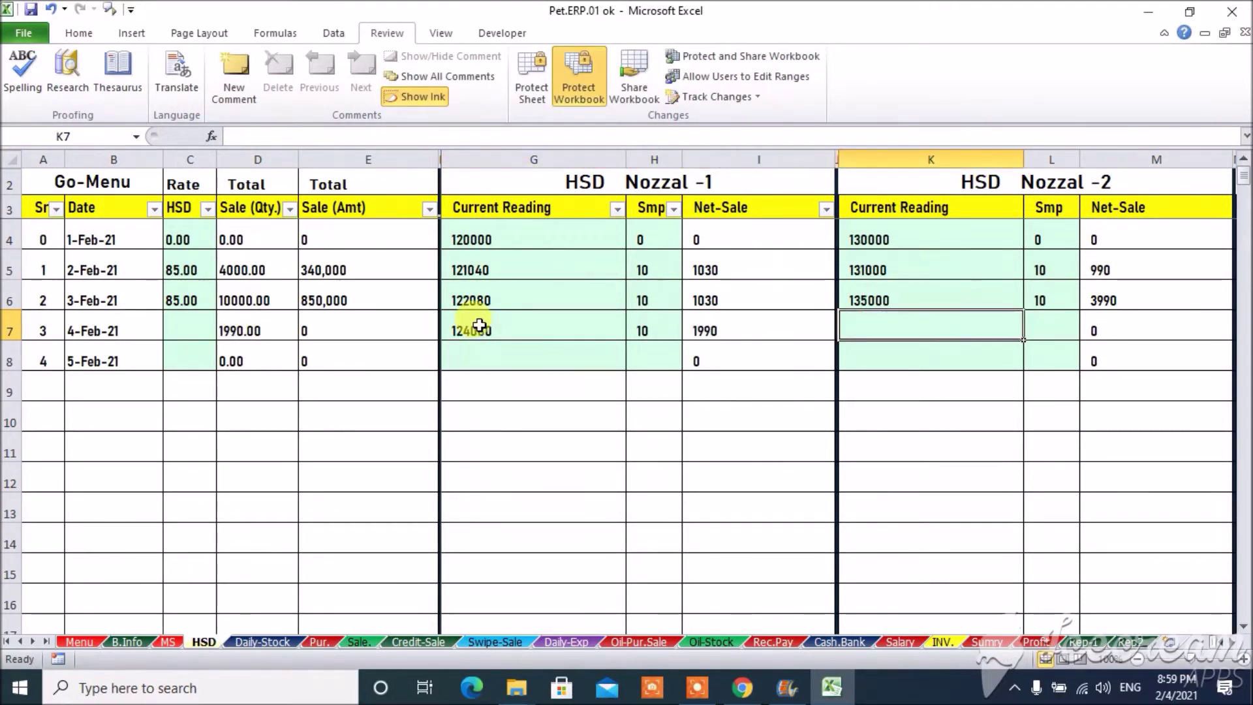
For 4-Feb-21, enter a current reading of 137000 and Smp 10 under HSD Nozzal -2
{"action": "type", "text": "137000"}
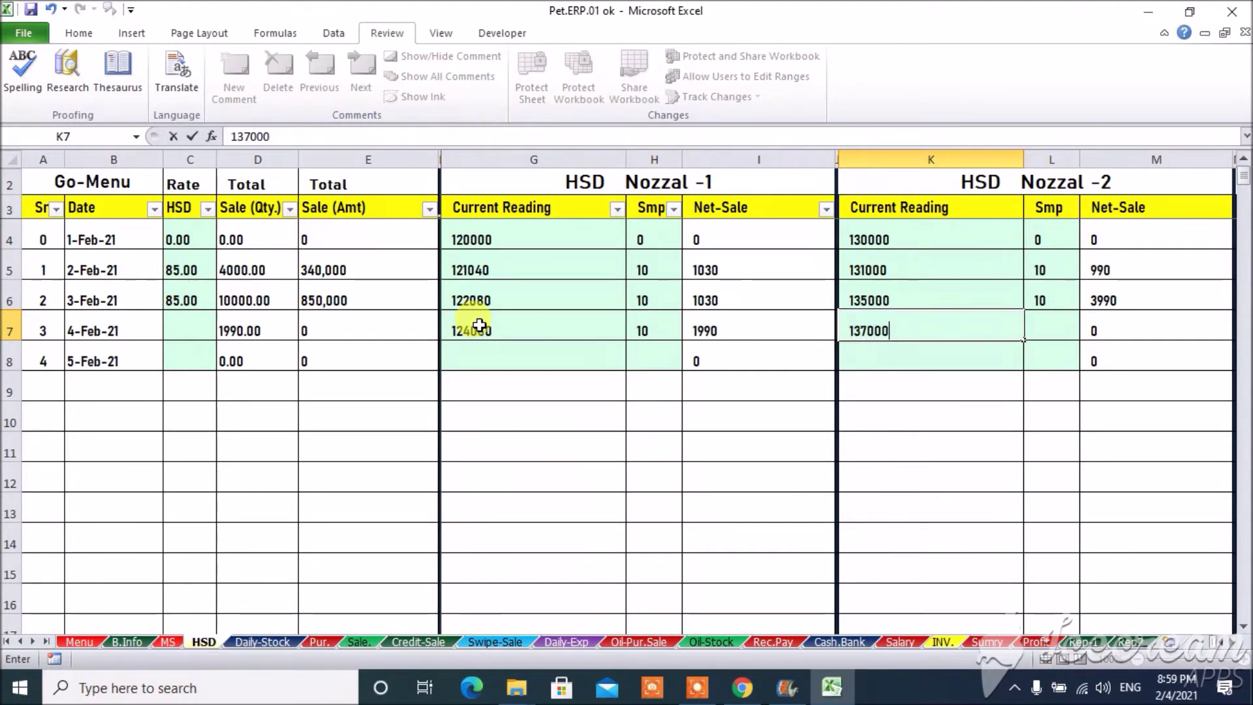
{"action": "key", "text": "Tab"}
{"action": "type", "text": "10"}
{"action": "key", "text": "Return"}
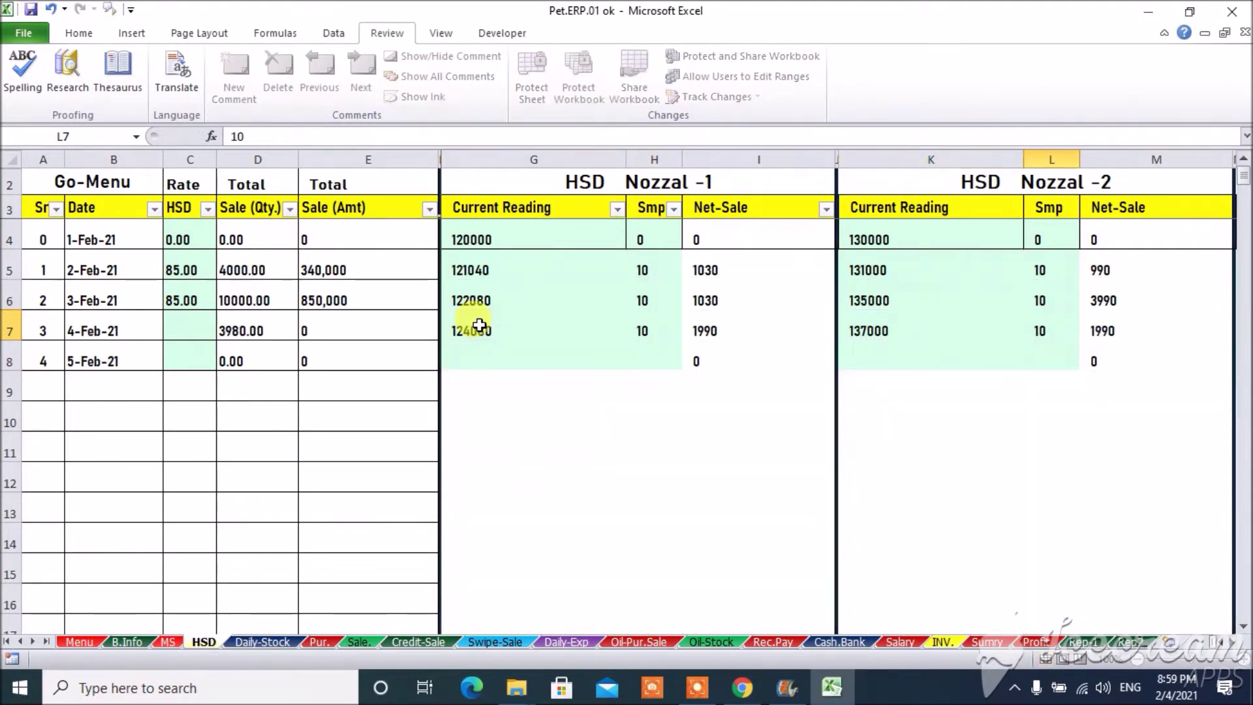
{"action": "key", "text": "Tab"}
{"action": "key", "text": "Tab"}
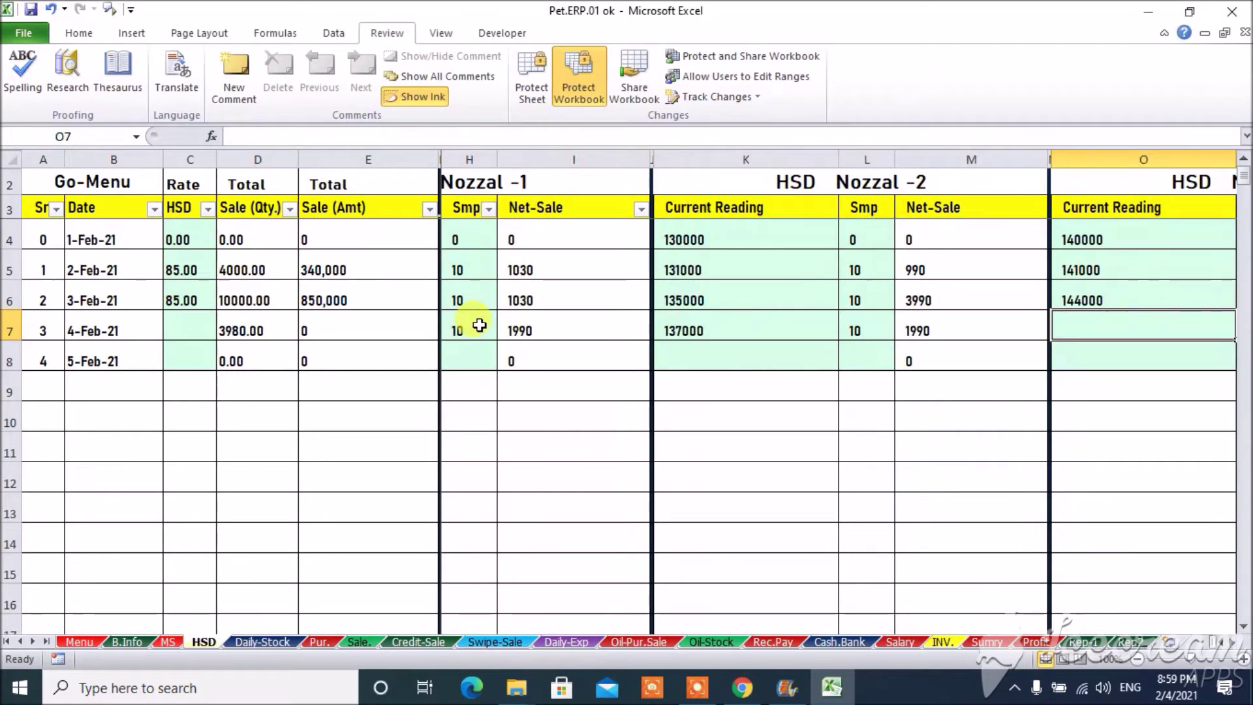
Record the 4-Feb-21 current reading 147000 with Smp 10 for HSD Nozzal -3
{"action": "type", "text": "147000"}
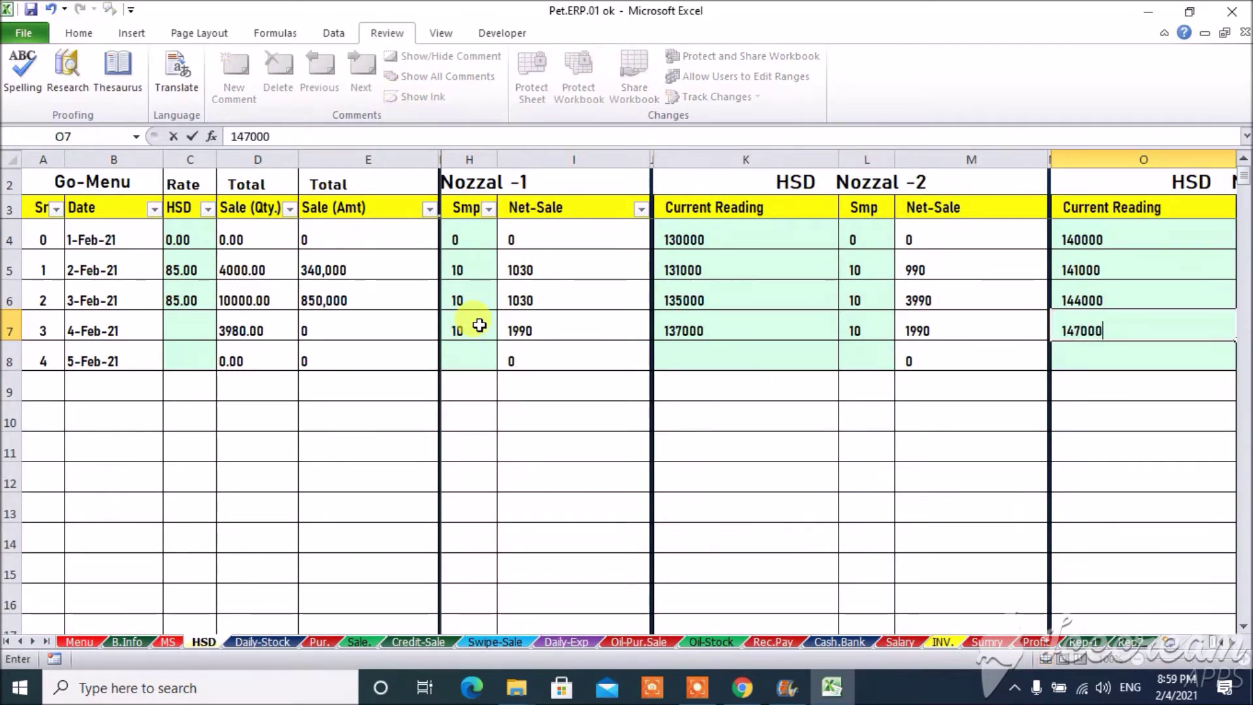
{"action": "key", "text": "Tab"}
{"action": "type", "text": "10"}
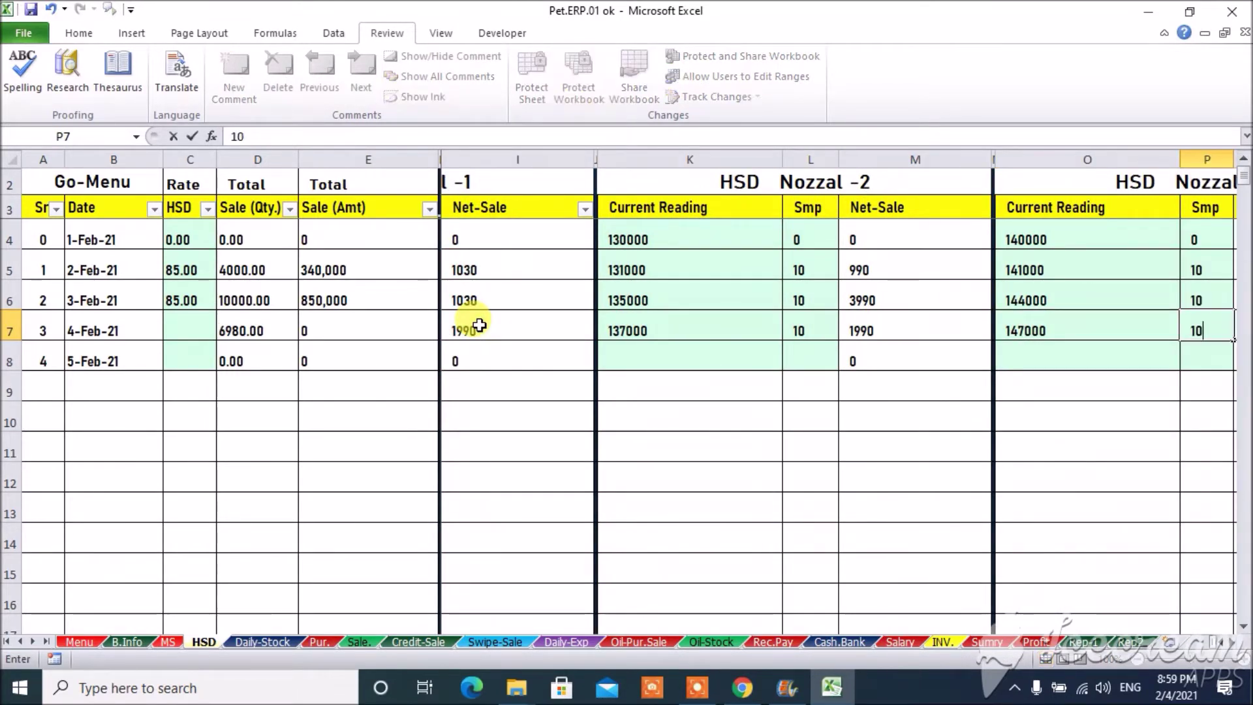
{"action": "key", "text": "Tab"}
{"action": "key", "text": "Tab"}
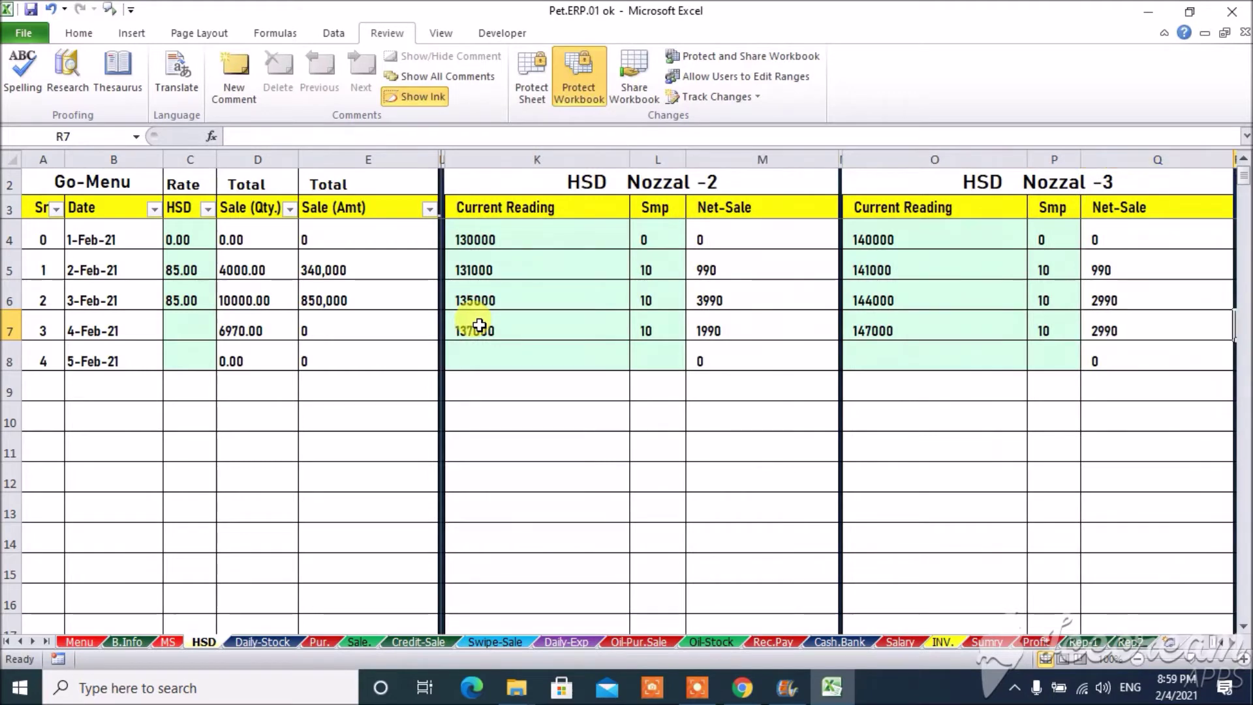
Enter the 4-Feb-21 current reading 155000 and Smp 10 for HSD Nozzal -4
{"action": "type", "text": "1550"}
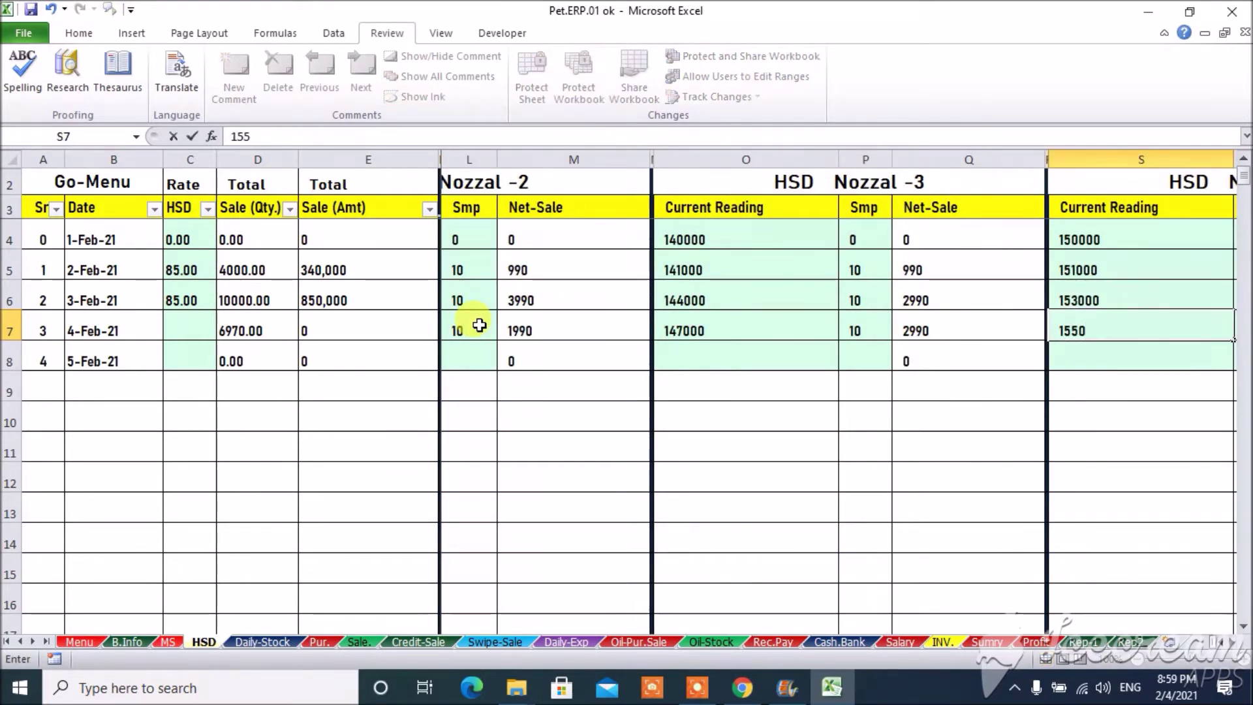
{"action": "key", "text": "Tab"}
{"action": "type", "text": "10"}
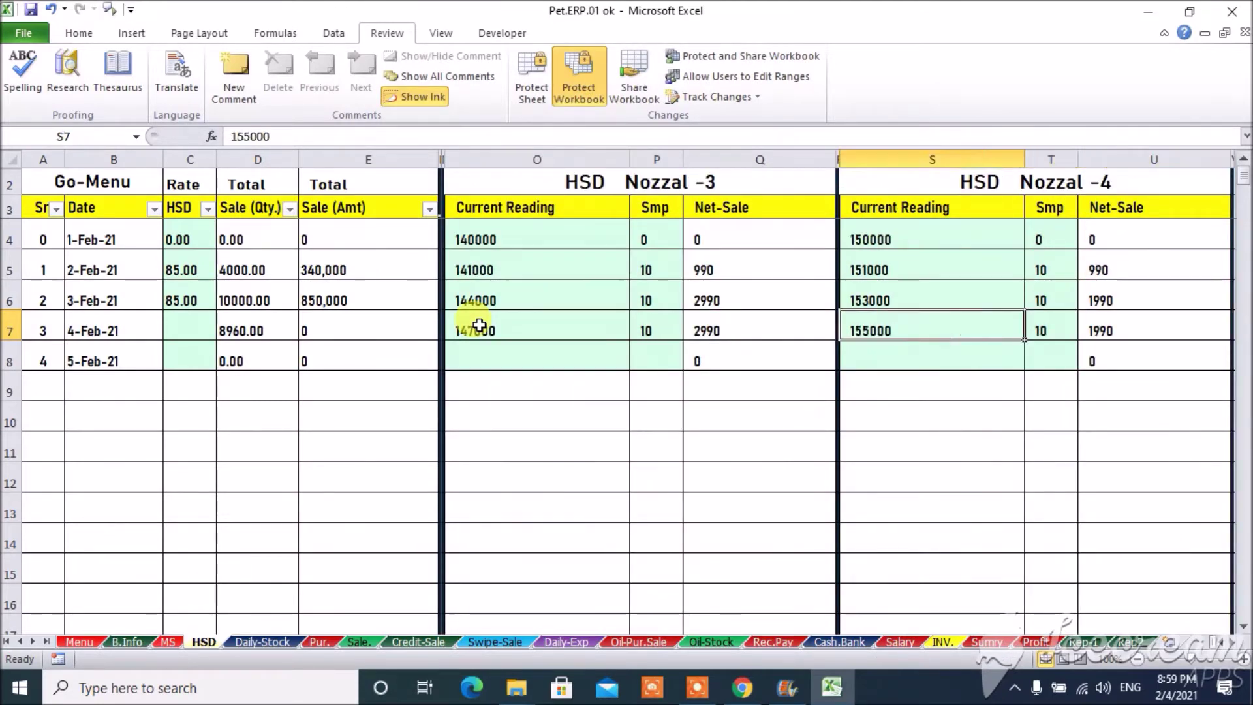
Set the HSD rate for 4-Feb-21 to 85
{"action": "left_click", "coordinate": [200, 319]}
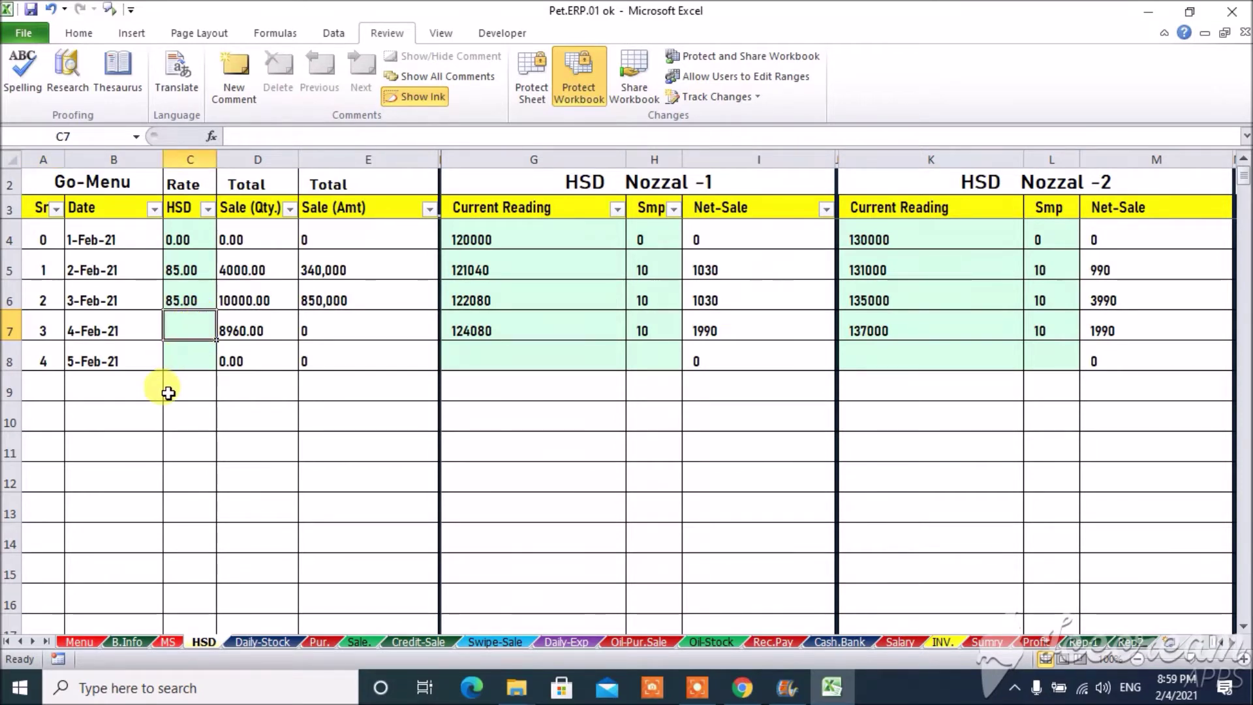
{"action": "type", "text": "85"}
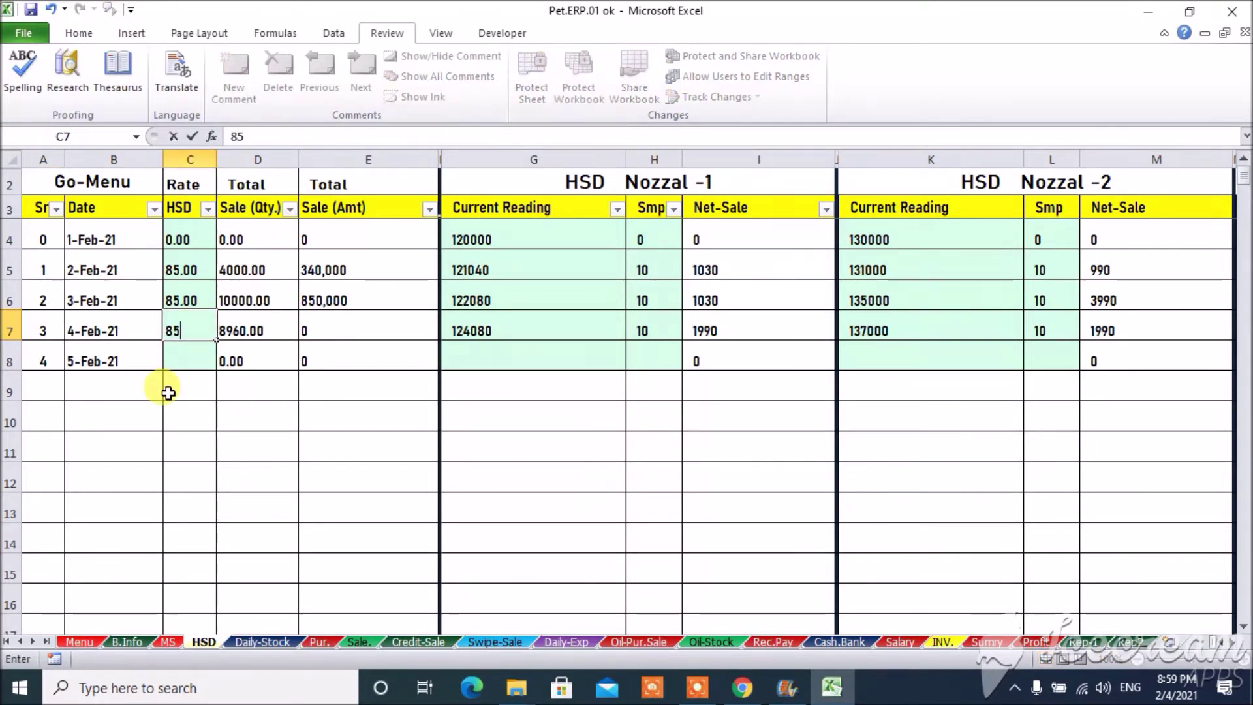
{"action": "key", "text": "Return"}
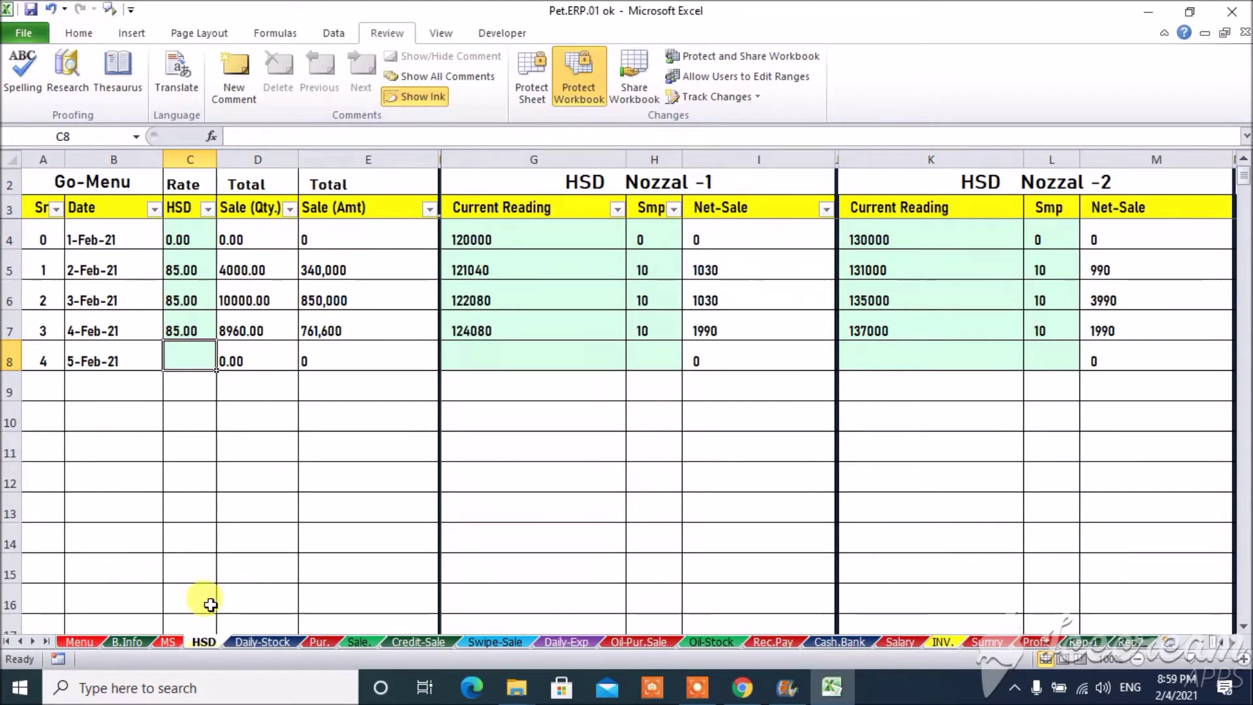
Review the MS sheet, then open the Daily-Stock sheet and go across its stock columns in the 3-Feb-21 row
{"action": "left_click", "coordinate": [168, 642]}
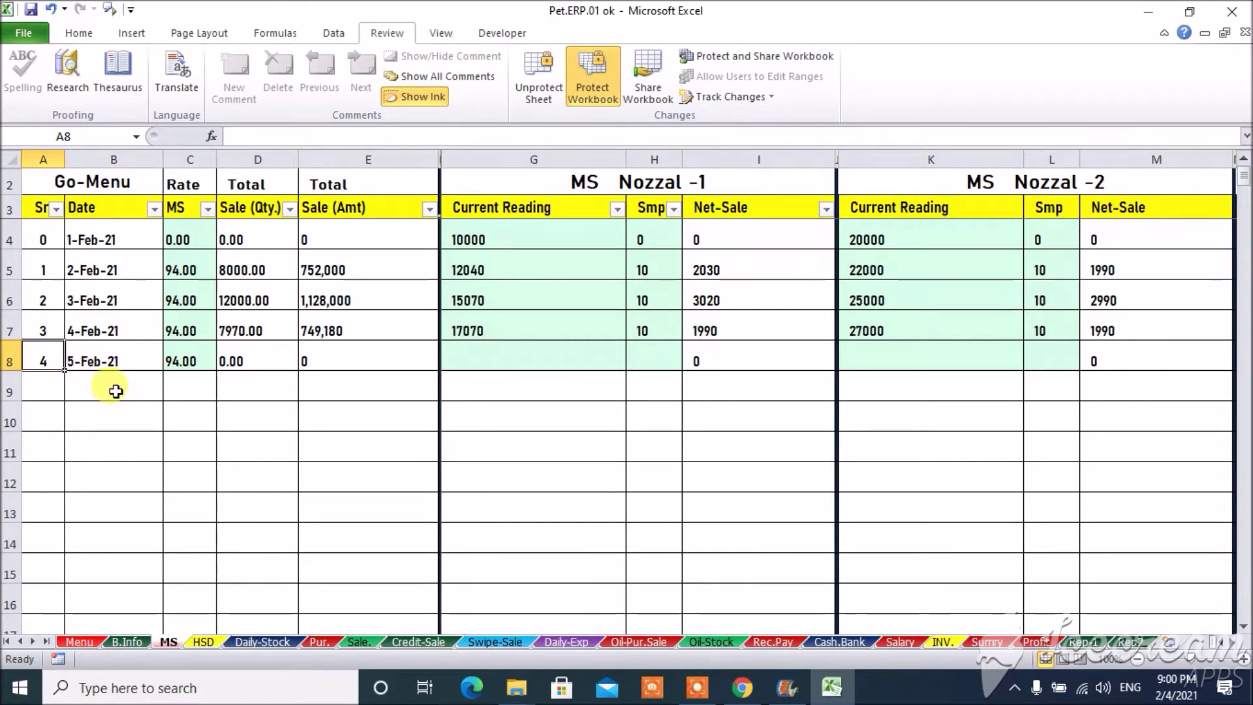
{"action": "left_click", "coordinate": [252, 641]}
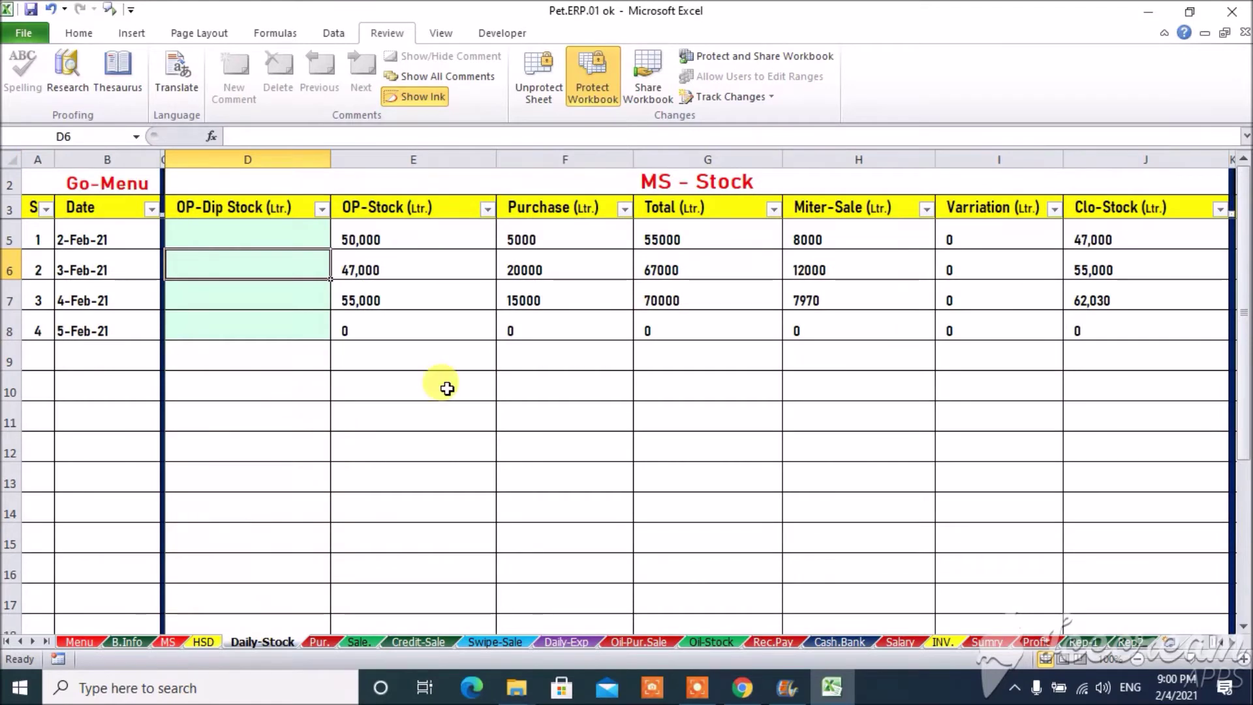
{"action": "key", "text": "Right"}
{"action": "key", "text": "Right"}
{"action": "key", "text": "Right"}
{"action": "key", "text": "Right"}
{"action": "key", "text": "Right"}
{"action": "key", "text": "Right"}
{"action": "key", "text": "Right"}
{"action": "key", "text": "Right"}
{"action": "key", "text": "Right"}
{"action": "key", "text": "Right"}
{"action": "key", "text": "Right"}
{"action": "key", "text": "Right"}
{"action": "key", "text": "Right"}
{"action": "key", "text": "Right"}
{"action": "key", "text": "Right"}
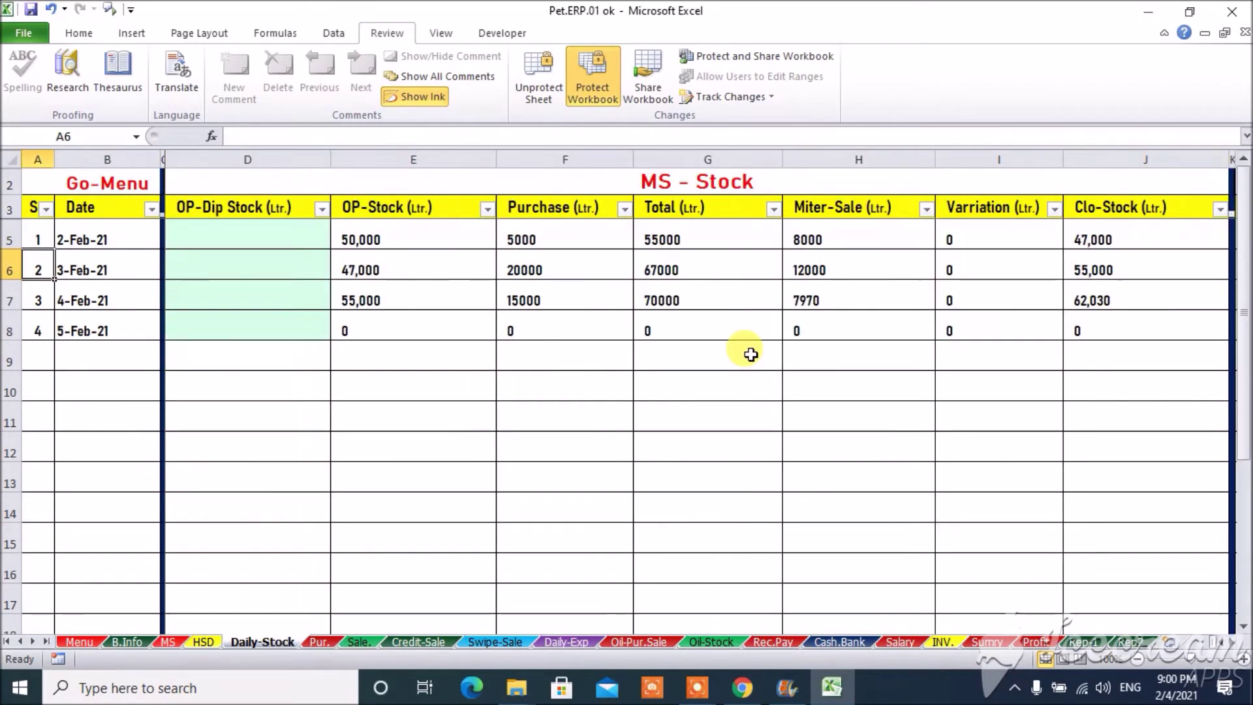
Go back across the HSD and MS stock columns on the Daily-Stock sheet and examine the latest date rows
{"action": "key", "text": "Left"}
{"action": "key", "text": "Left"}
{"action": "key", "text": "Left"}
{"action": "key", "text": "Left"}
{"action": "key", "text": "Left"}
{"action": "key", "text": "Left"}
{"action": "key", "text": "Left"}
{"action": "key", "text": "Left"}
{"action": "key", "text": "Left"}
{"action": "key", "text": "Left"}
{"action": "key", "text": "Left"}
{"action": "key", "text": "Left"}
{"action": "key", "text": "Left"}
{"action": "key", "text": "Left"}
{"action": "key", "text": "Left"}
{"action": "key", "text": "Left"}
{"action": "key", "text": "Left"}
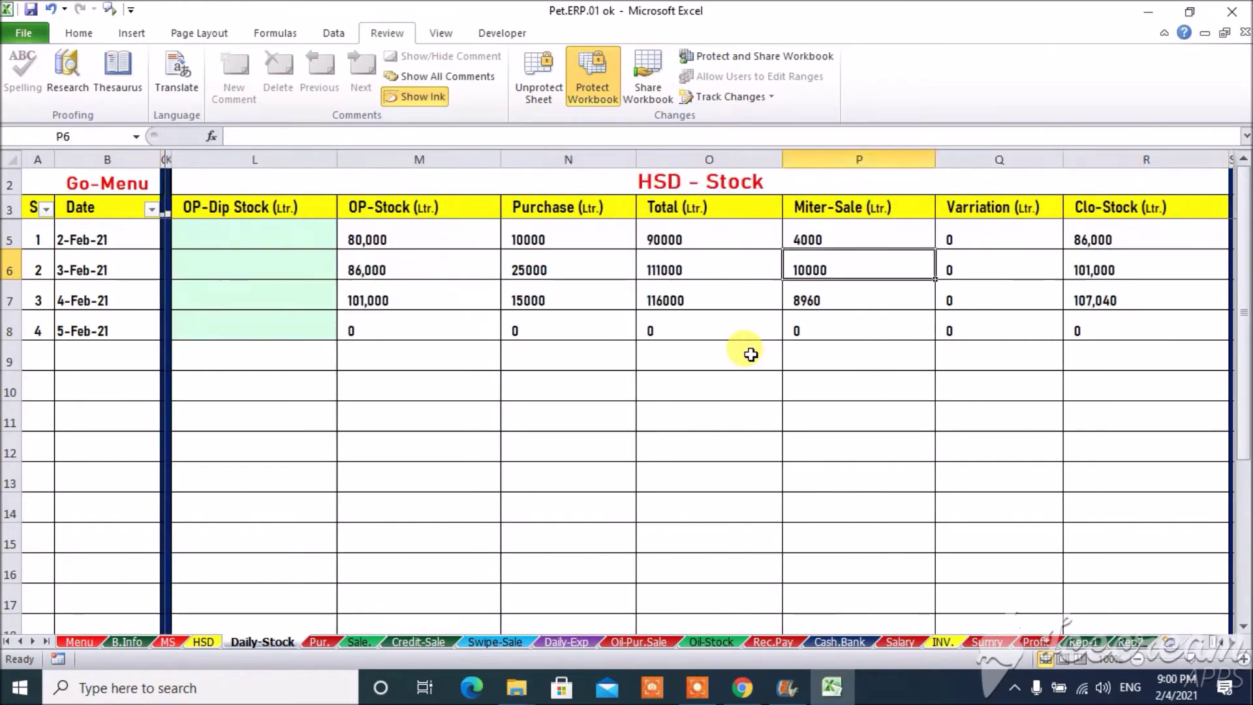
{"action": "key", "text": "Down"}
{"action": "key", "text": "Down"}
{"action": "key", "text": "Right"}
{"action": "key", "text": "Right"}
{"action": "key", "text": "Right"}
{"action": "key", "text": "Right"}
{"action": "key", "text": "Right"}
{"action": "key", "text": "Right"}
{"action": "key", "text": "Right"}
{"action": "key", "text": "Right"}
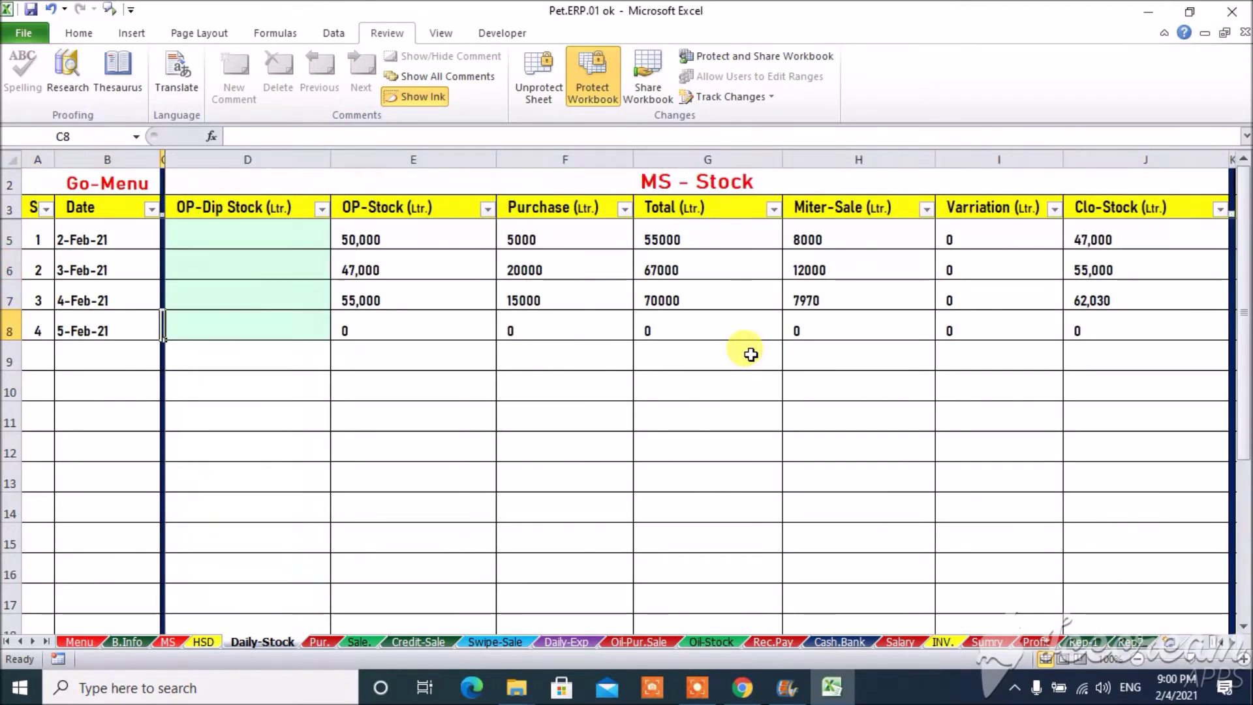
Try an MS opening dip stock of 61500 for 4-Feb-21 and clear the entry again
{"action": "key", "text": "Up"}
{"action": "key", "text": "Left"}
{"action": "key", "text": "Left"}
{"action": "key", "text": "Left"}
{"action": "key", "text": "Left"}
{"action": "key", "text": "Left"}
{"action": "key", "text": "Left"}
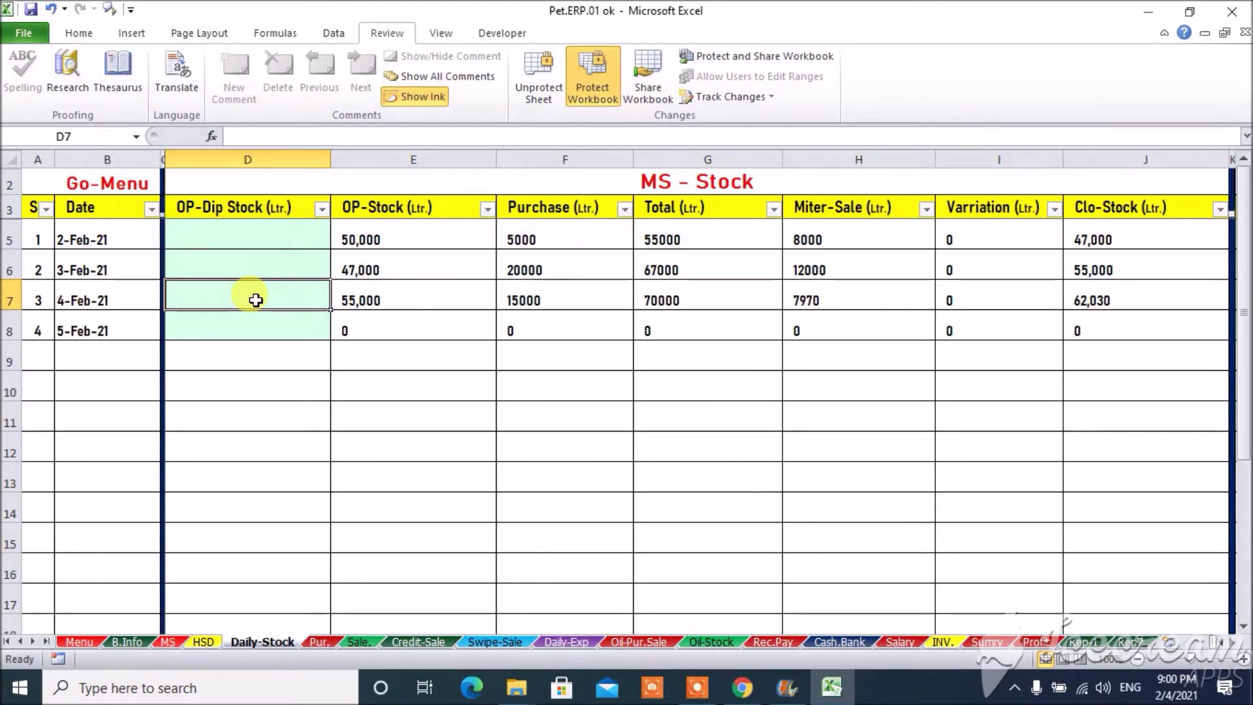
{"action": "type", "text": "61500"}
{"action": "key", "text": "Return"}
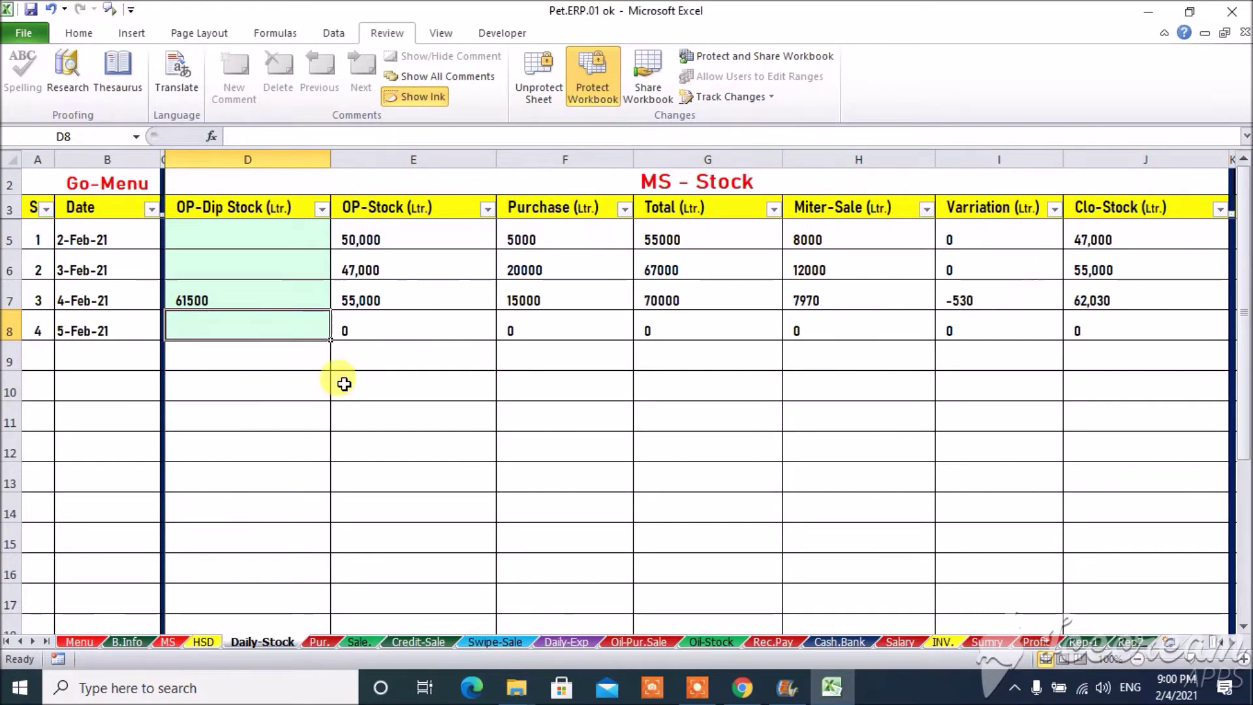
{"action": "left_click", "coordinate": [239, 295]}
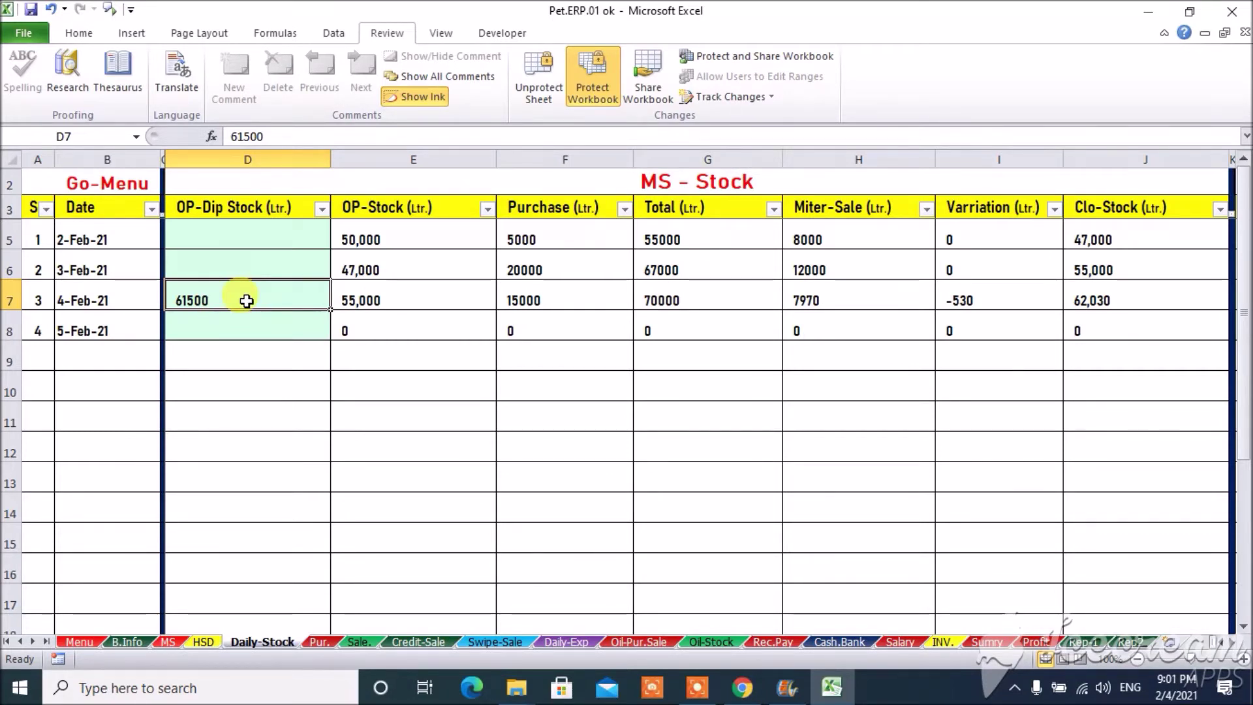
{"action": "key", "text": "Delete"}
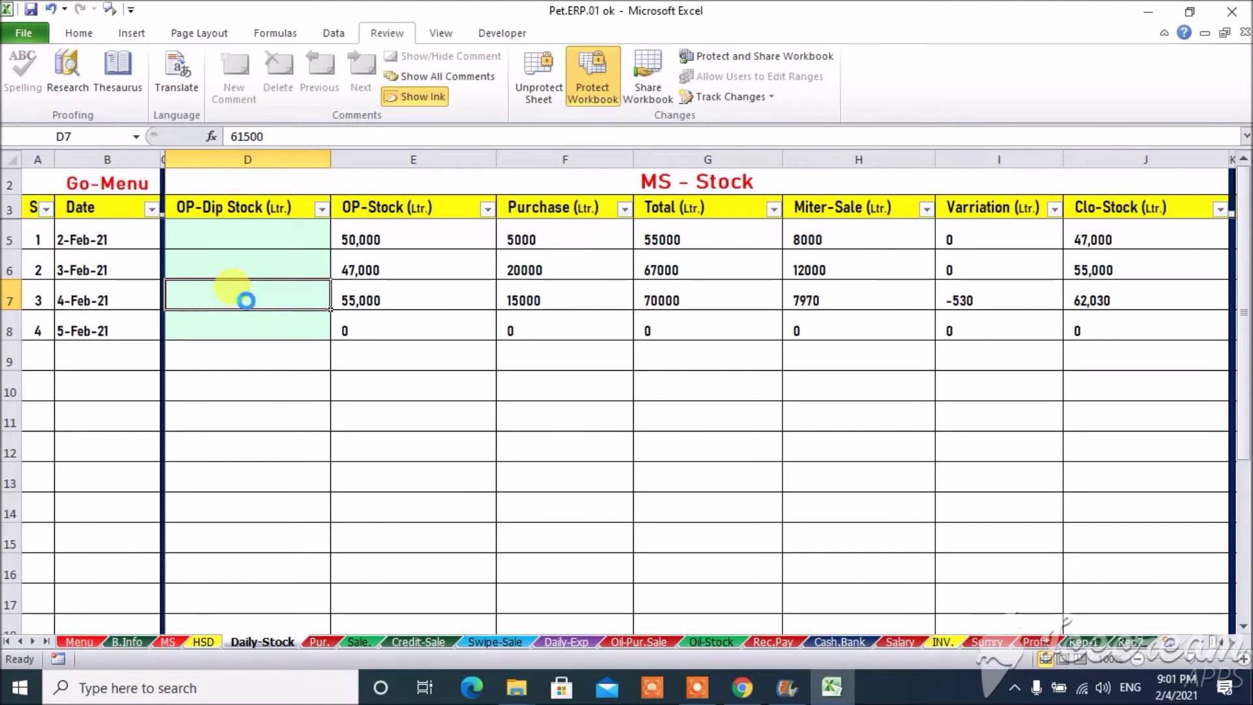
View the HSD stock section of the Daily-Stock sheet and return to the MS section
{"action": "left_click", "coordinate": [584, 181]}
{"action": "key", "text": "ctrl+Right"}
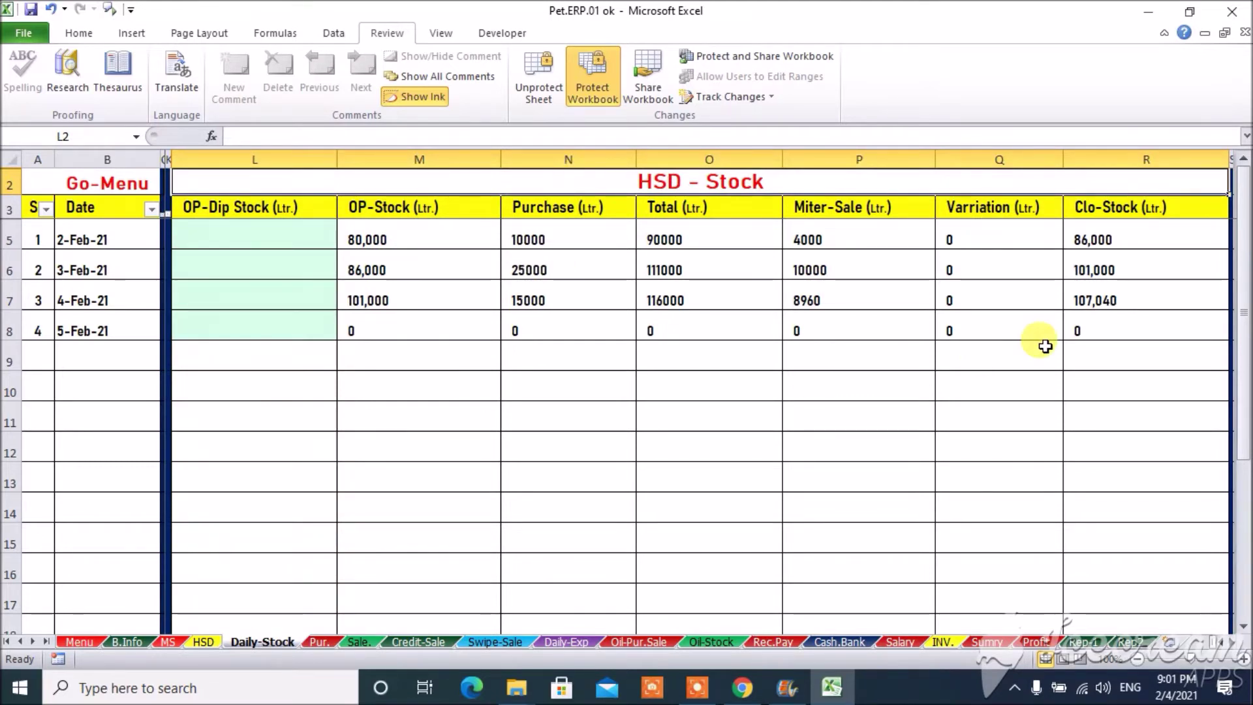
{"action": "key", "text": "Home"}
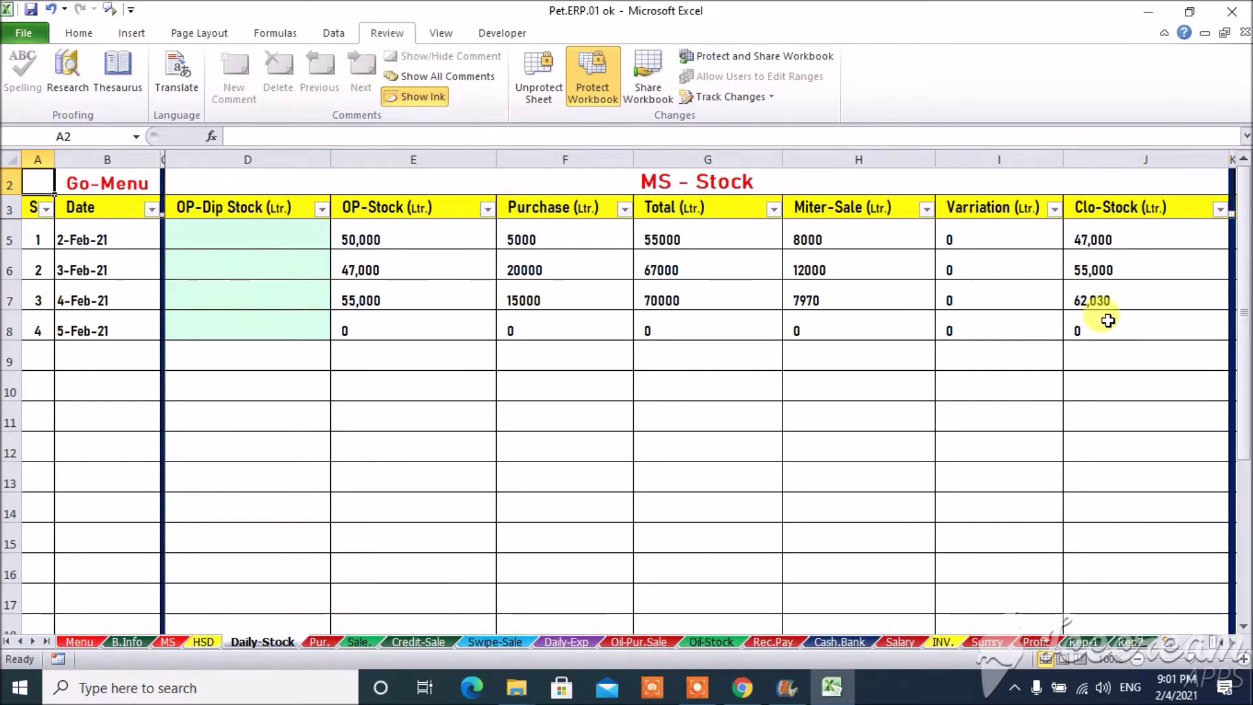
In the MS purchase book on the Pur. sheet, set the 4-Feb-21 quantity to 25000 and the rate to 90
{"action": "left_click", "coordinate": [319, 642]}
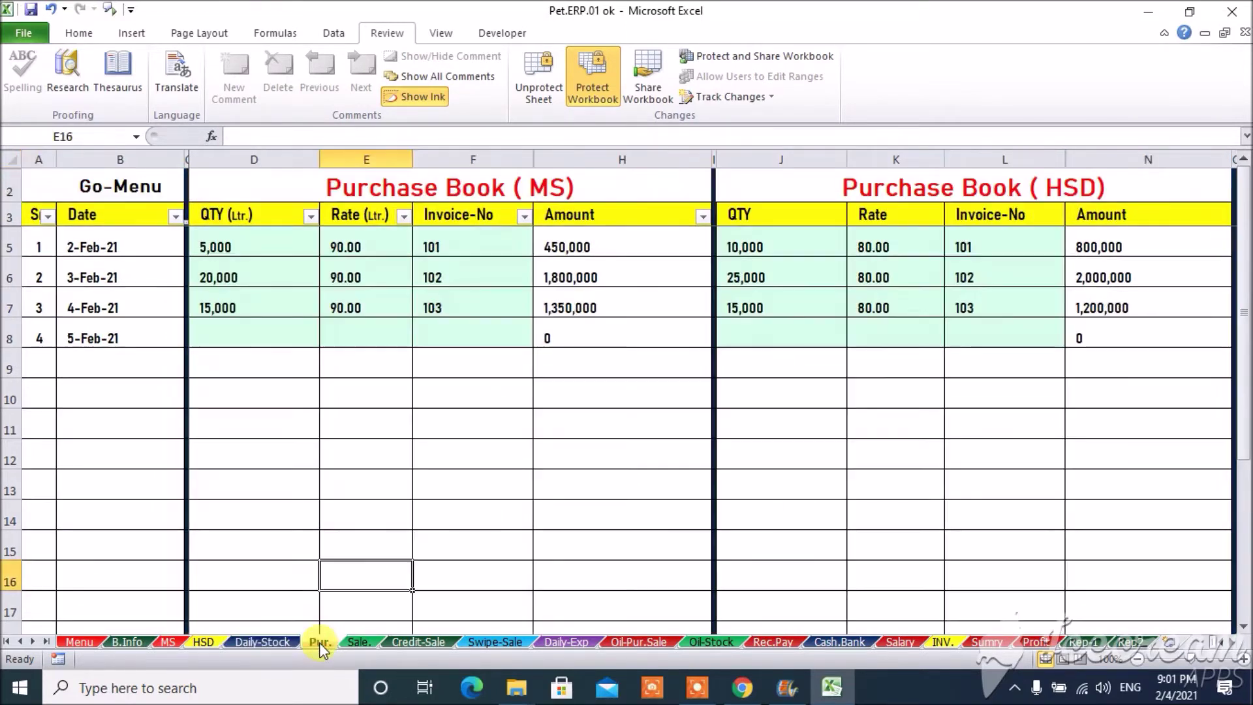
{"action": "left_click", "coordinate": [247, 310]}
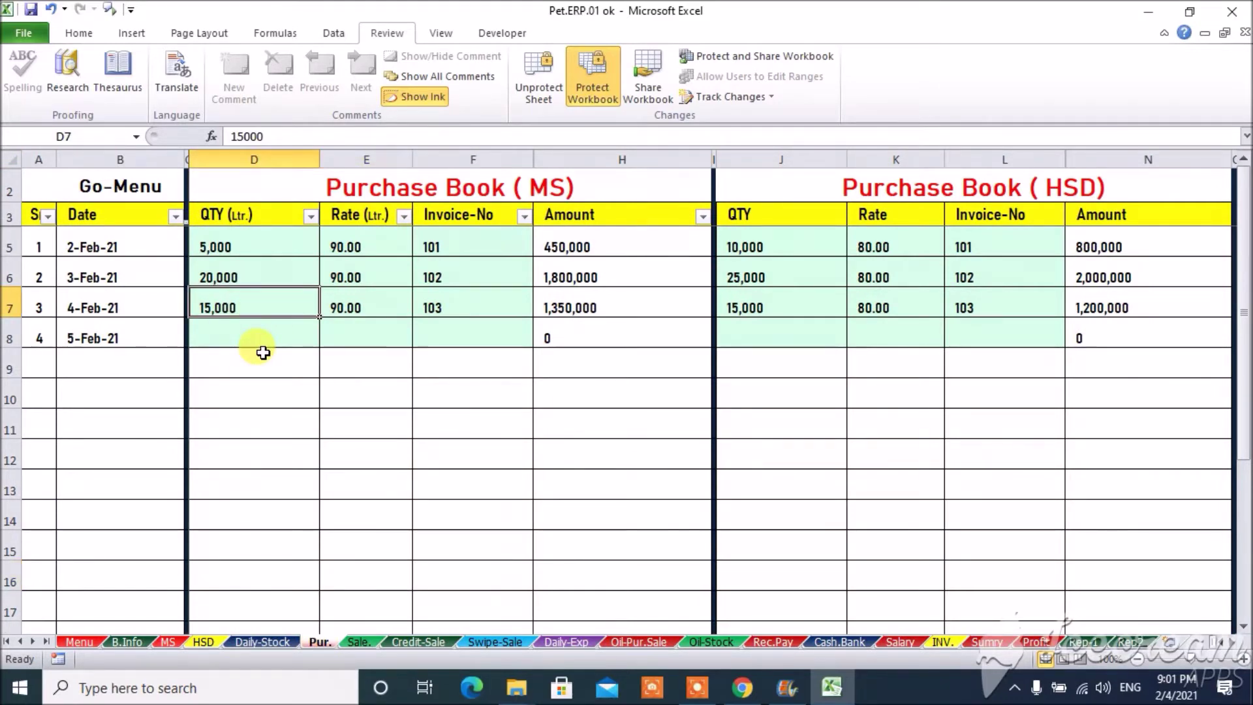
{"action": "type", "text": "25000"}
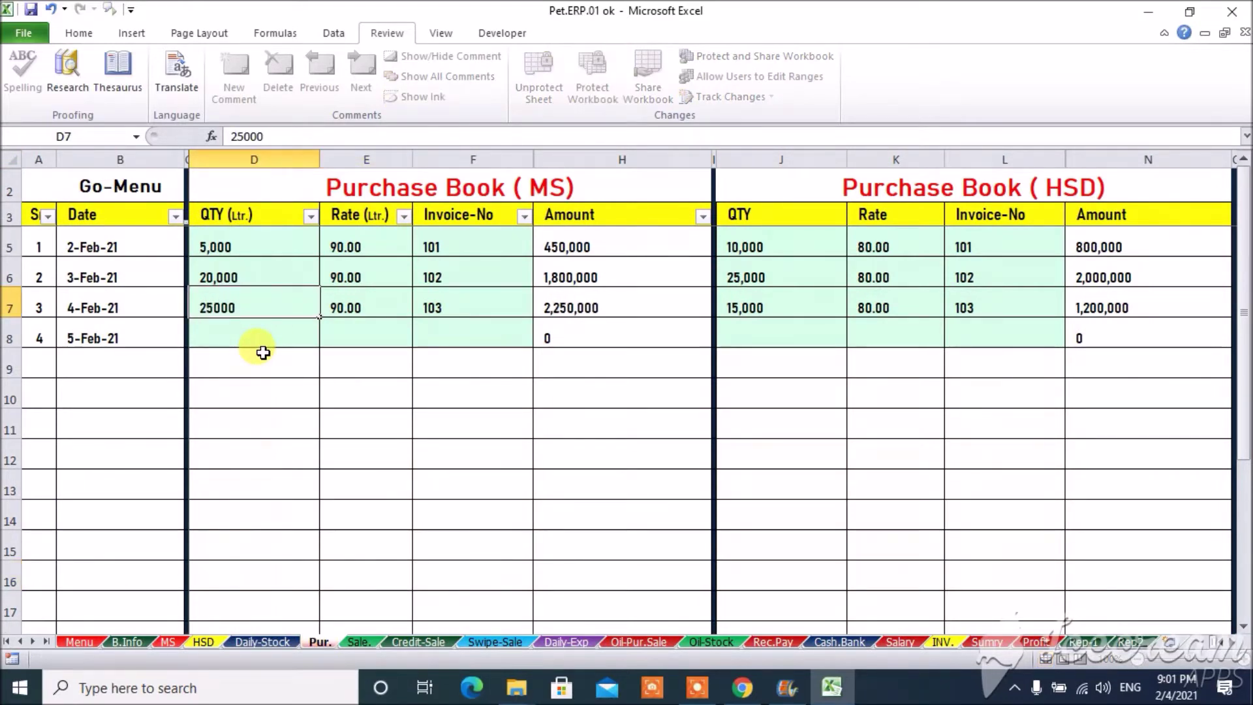
{"action": "key", "text": "Tab"}
{"action": "type", "text": "90"}
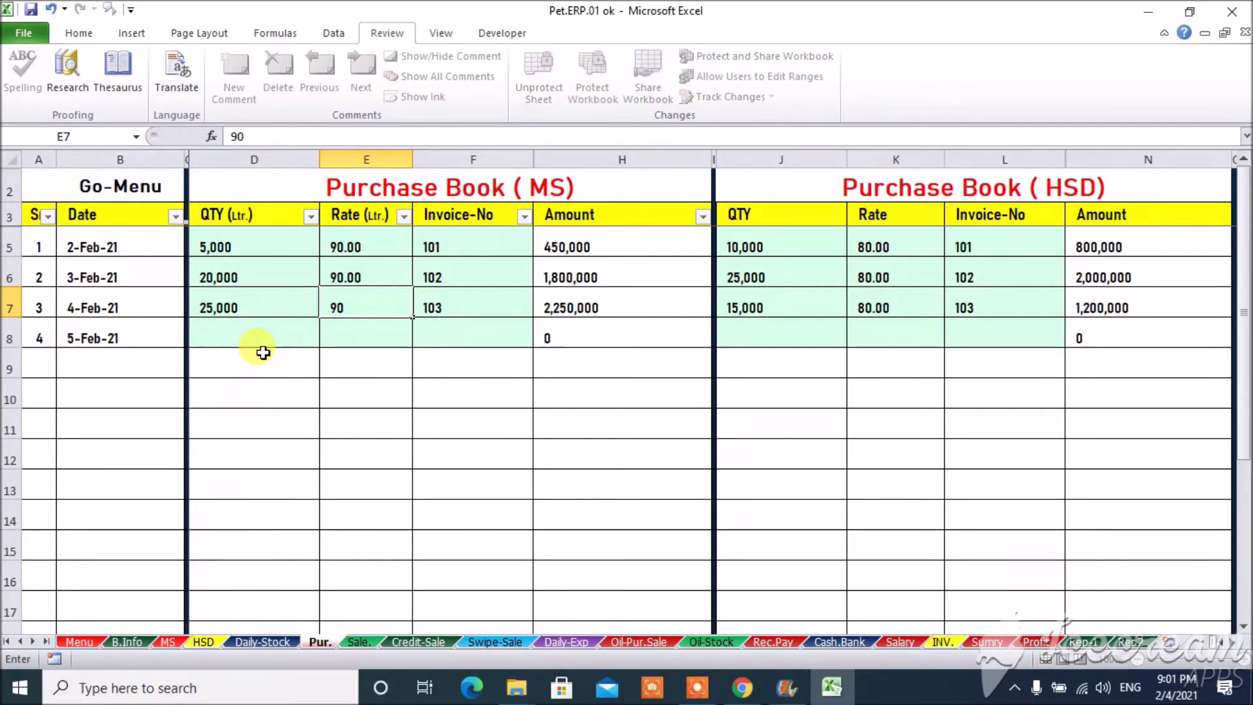
{"action": "key", "text": "Tab"}
{"action": "key", "text": "Tab"}
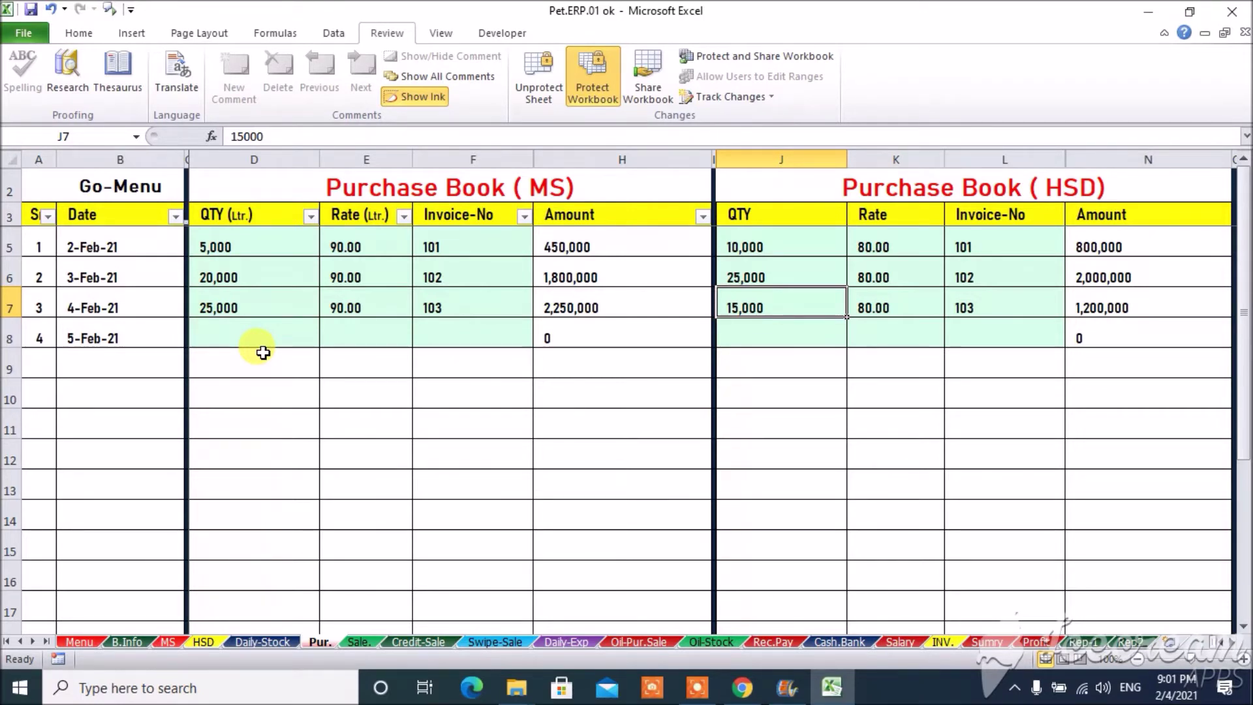
In the HSD purchase book, set the 4-Feb-21 quantity to 20000 and the rate to 80
{"action": "type", "text": "20000"}
{"action": "key", "text": "Tab"}
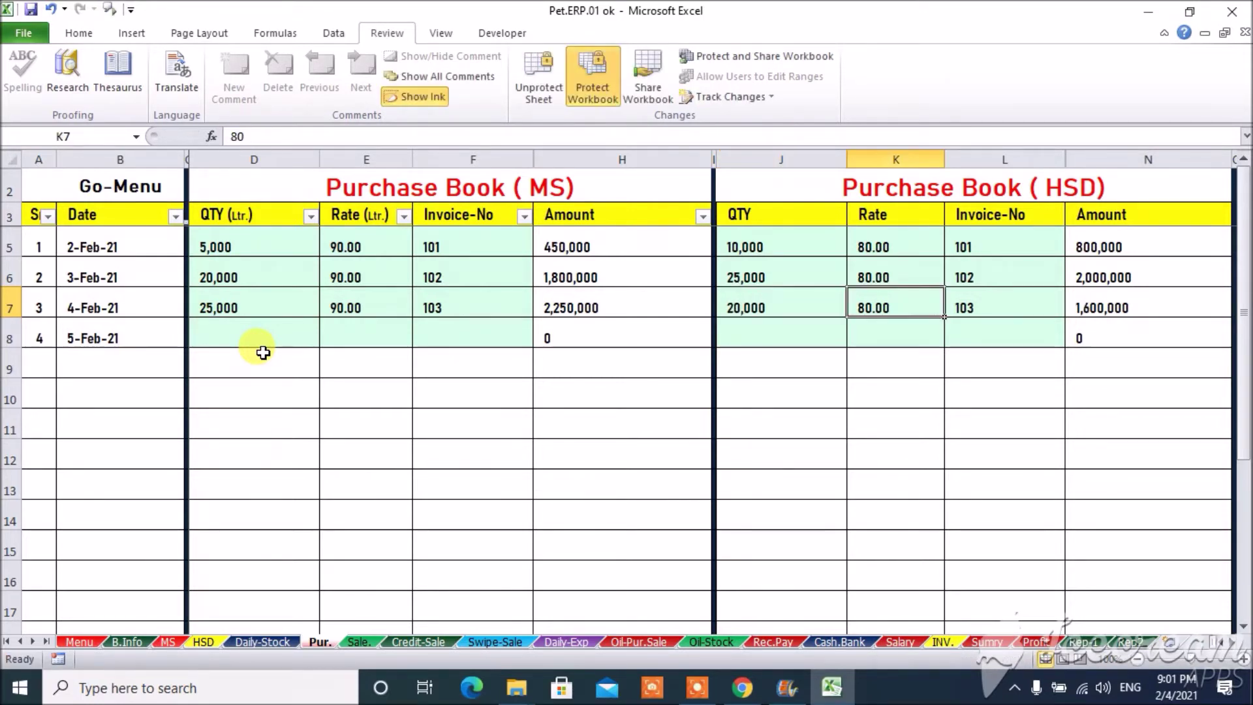
{"action": "type", "text": "80"}
{"action": "key", "text": "Tab"}
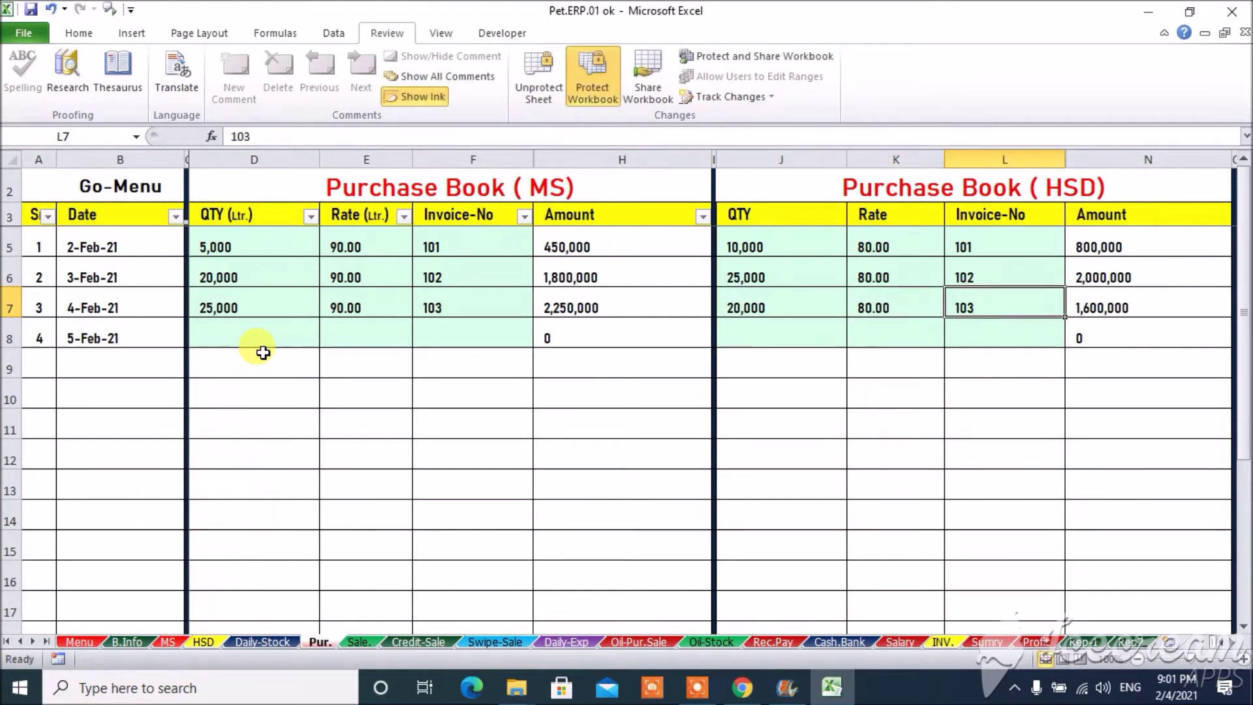
{"action": "left_click", "coordinate": [263, 352]}
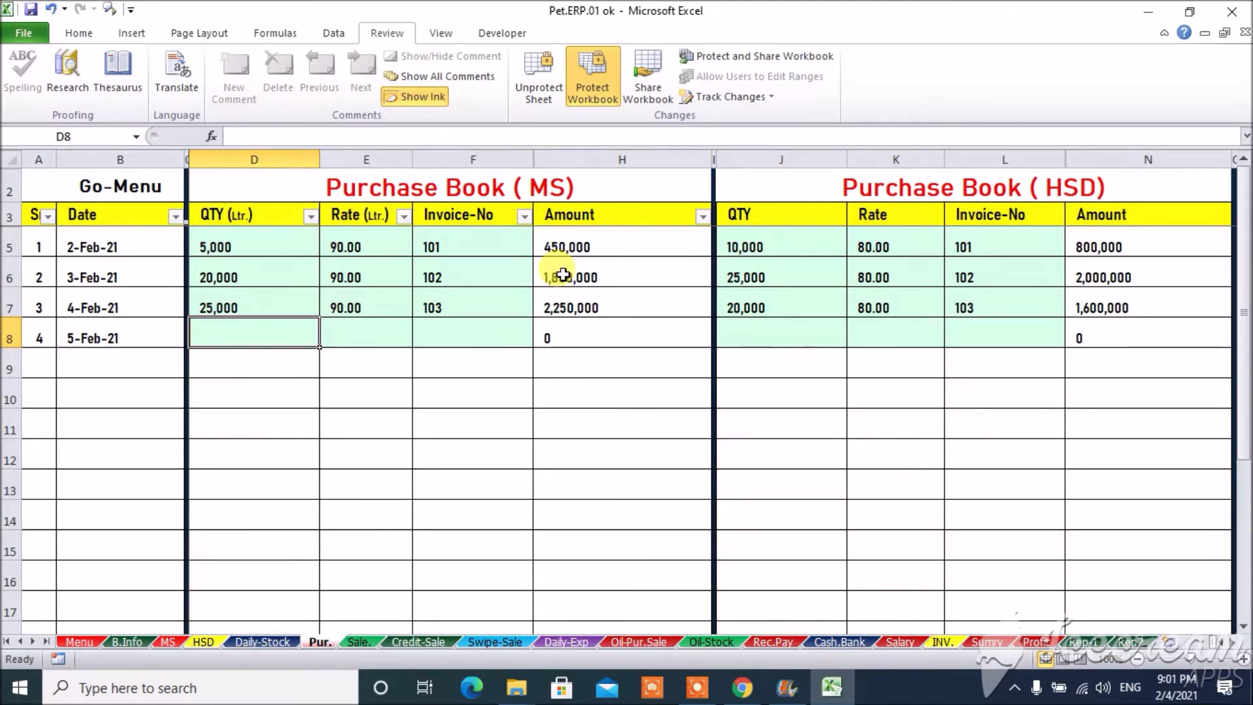
Check the HP Petroium entry in the B.Info Debtors / Creditors list and return to the purchase book
{"action": "left_click", "coordinate": [126, 642]}
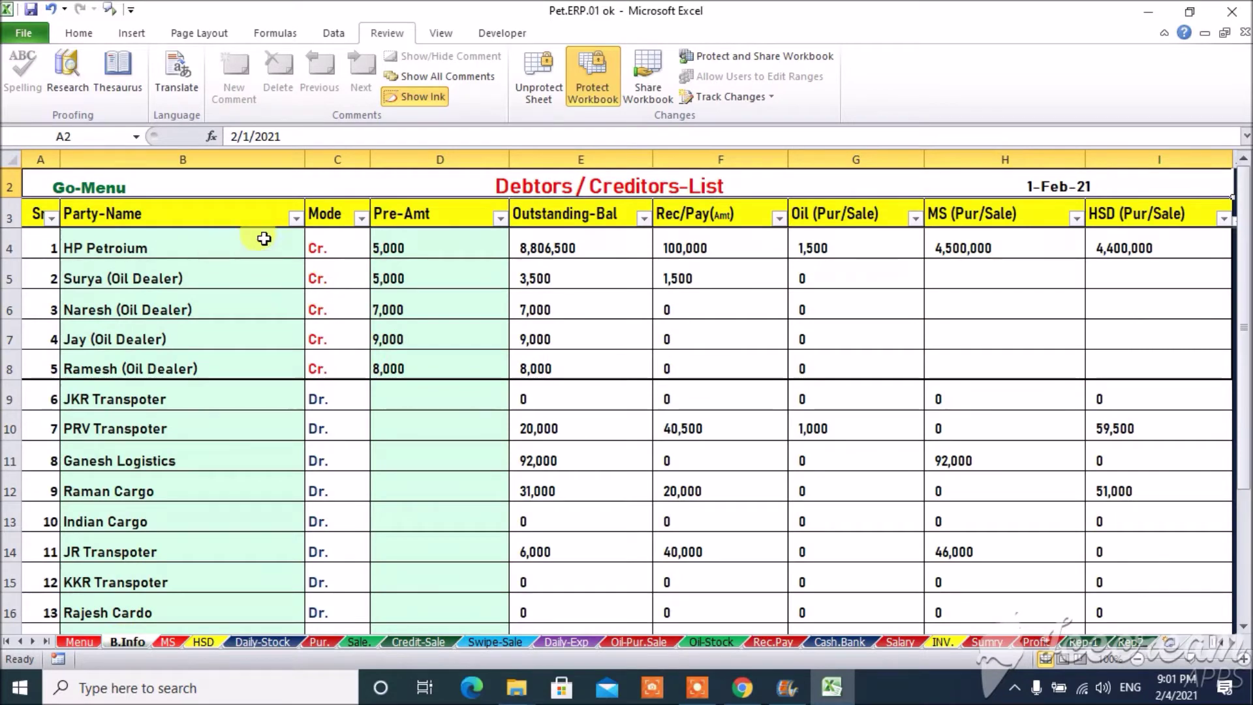
{"action": "left_click", "coordinate": [227, 246]}
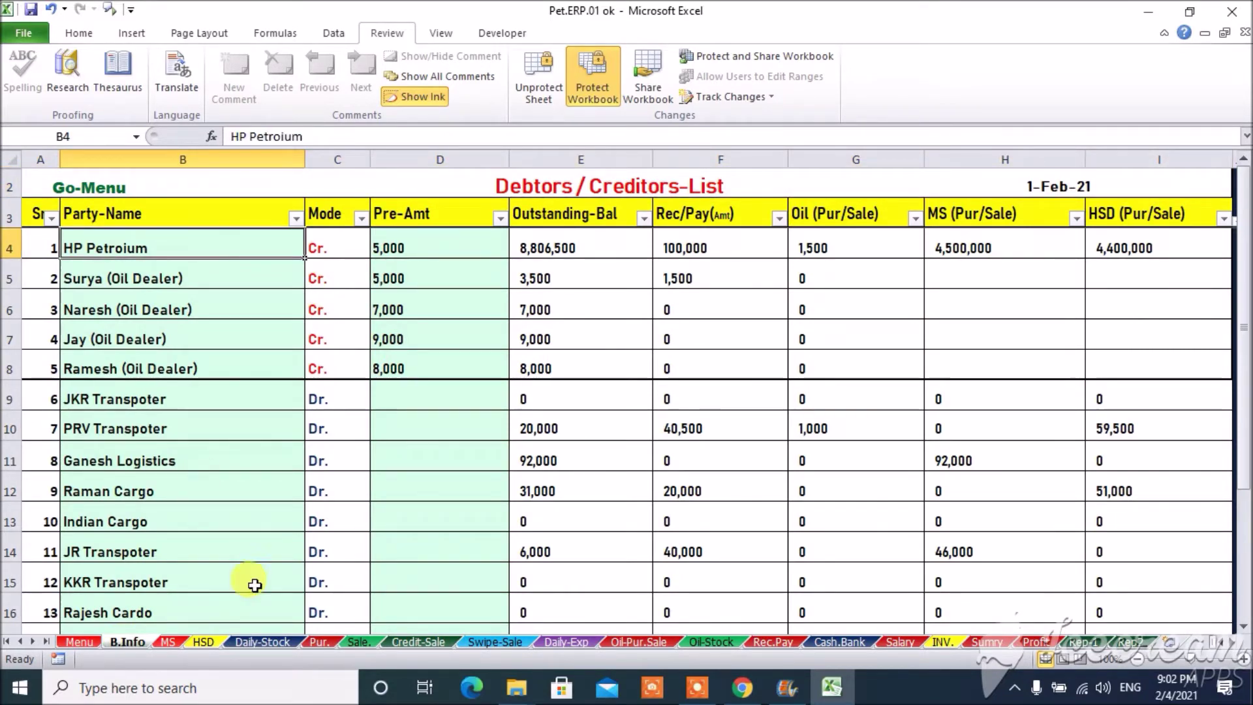
{"action": "left_click", "coordinate": [323, 639]}
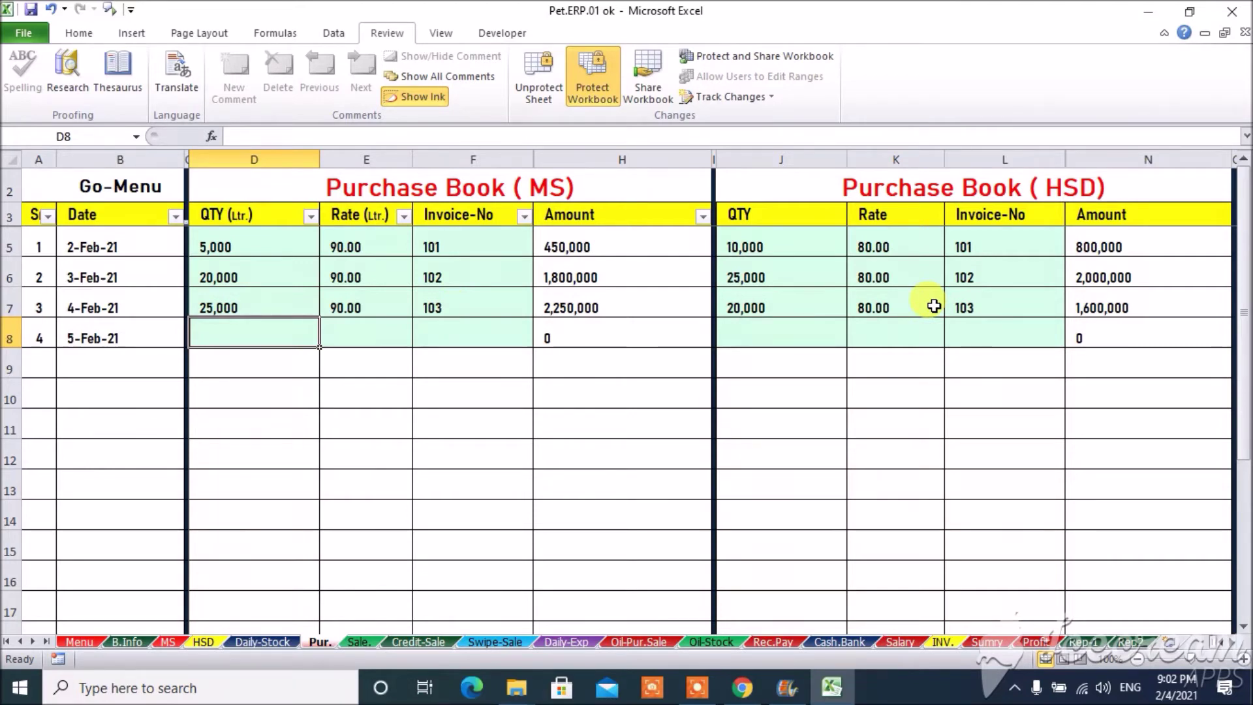
Open the Sale. sheet and examine the 4-Feb-21 total, cash, swipe, card and credit sale amounts
{"action": "left_click", "coordinate": [358, 642]}
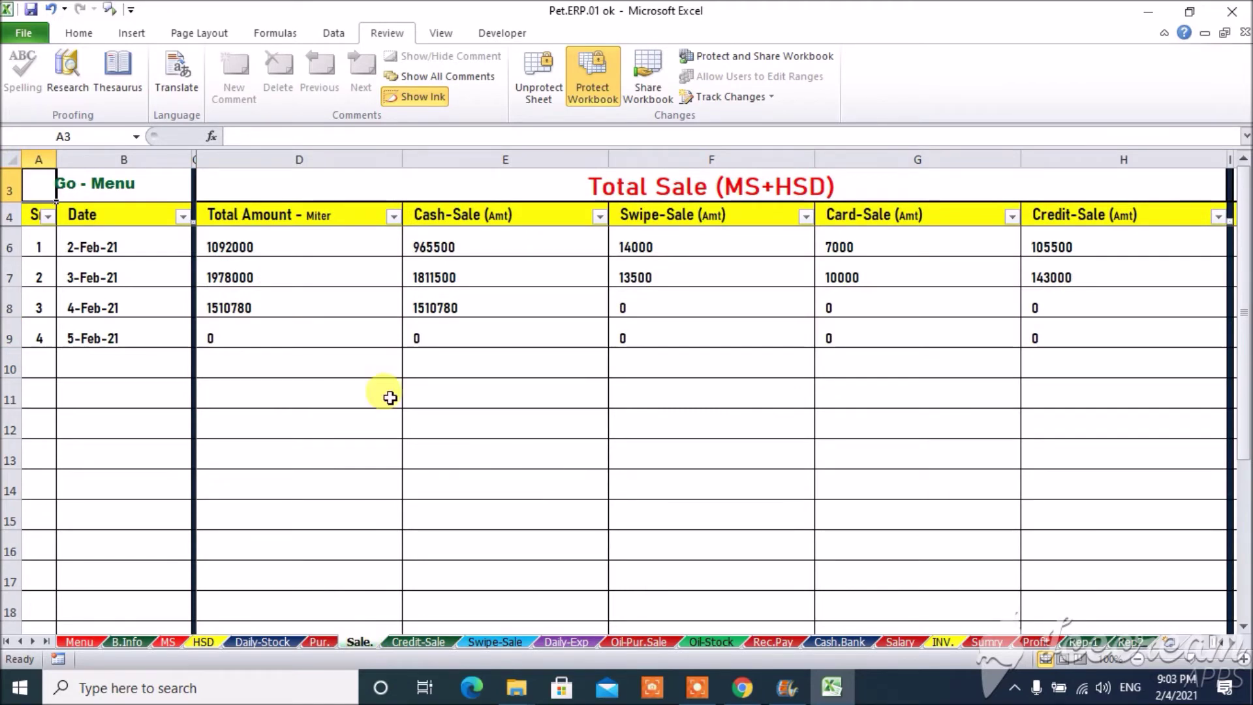
{"action": "left_click", "coordinate": [136, 248]}
{"action": "key", "text": "Down"}
{"action": "key", "text": "Down"}
{"action": "key", "text": "Right"}
{"action": "key", "text": "Right"}
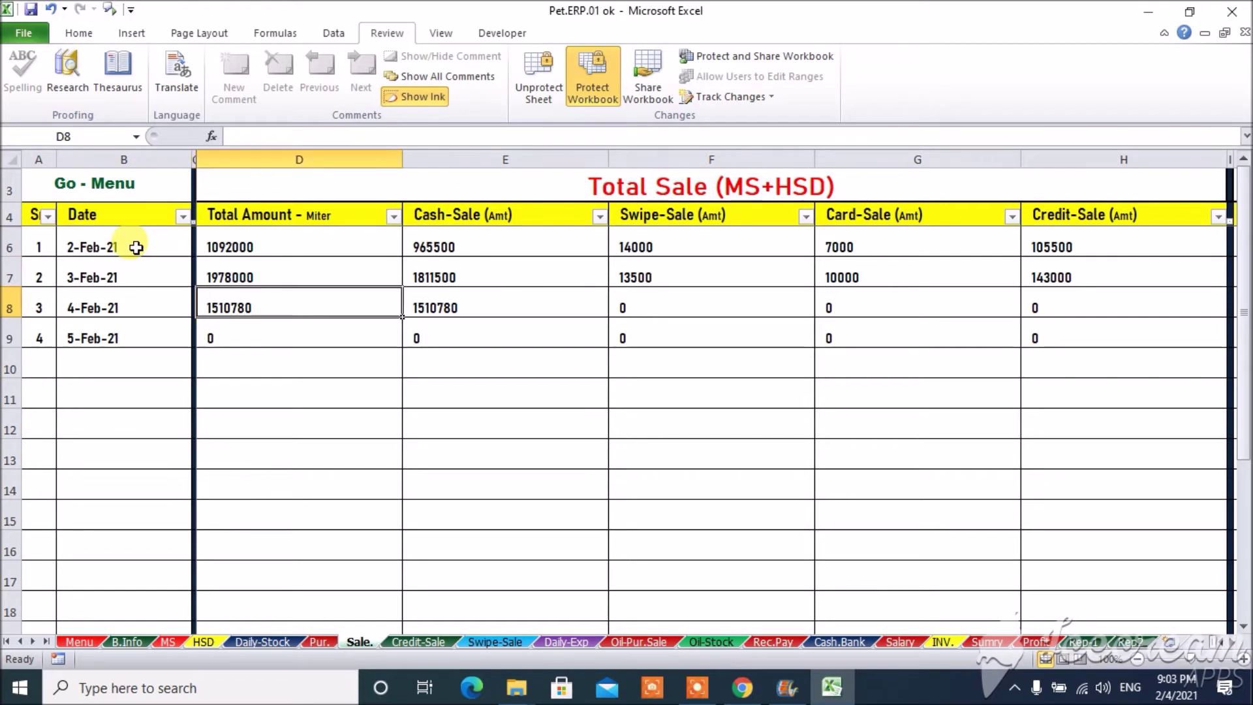
{"action": "key", "text": "Right"}
{"action": "key", "text": "Right"}
{"action": "key", "text": "Right"}
{"action": "key", "text": "Right"}
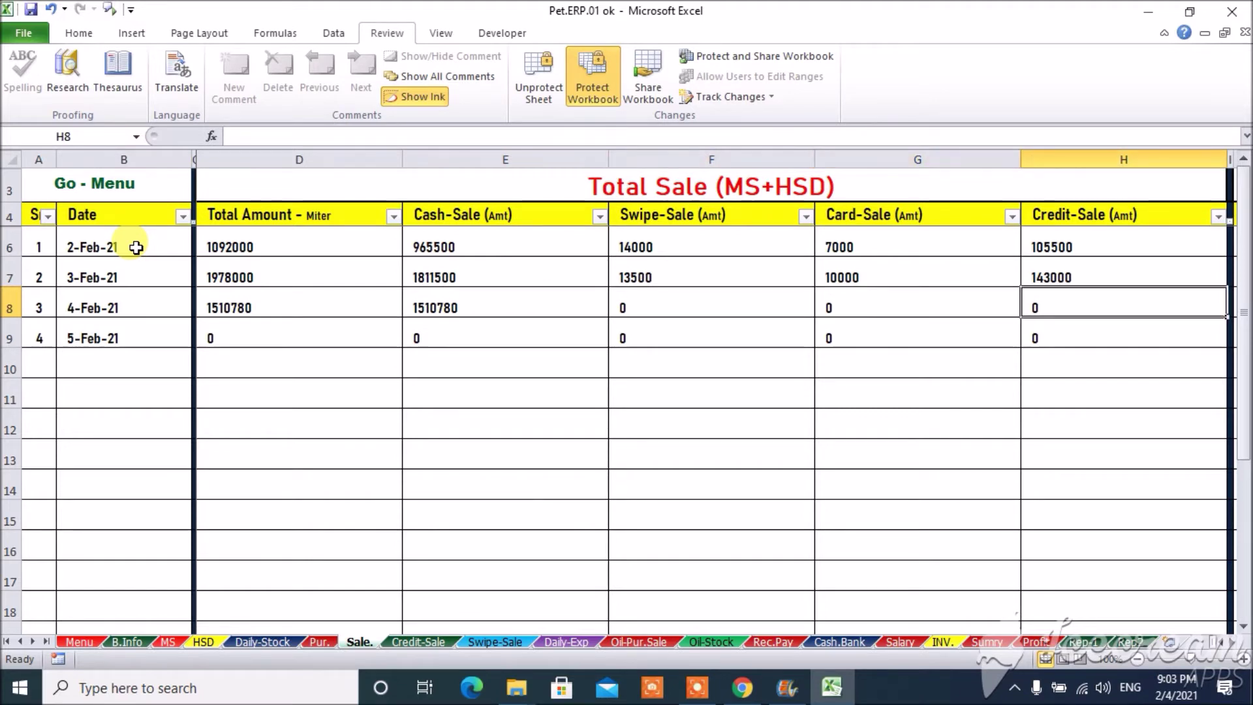
Review the separate fuel sale sections beside Total Sale, starting with MS -Sale, and return to the Total Sale section
{"action": "left_click", "coordinate": [519, 185]}
{"action": "key", "text": "Right"}
{"action": "key", "text": "Right"}
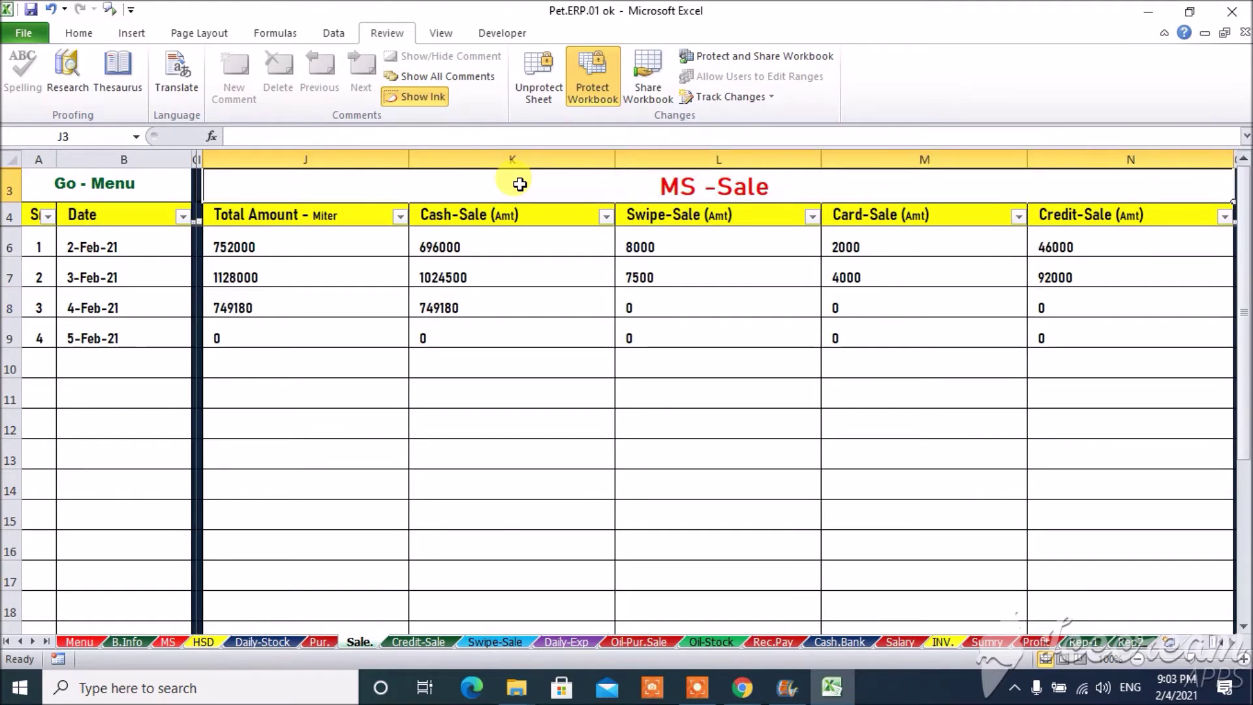
{"action": "key", "text": "Right"}
{"action": "key", "text": "Right"}
{"action": "key", "text": "Down"}
{"action": "key", "text": "Down"}
{"action": "key", "text": "Down"}
{"action": "key", "text": "Up"}
{"action": "key", "text": "Up"}
{"action": "key", "text": "Up"}
{"action": "key", "text": "Left"}
{"action": "key", "text": "Left"}
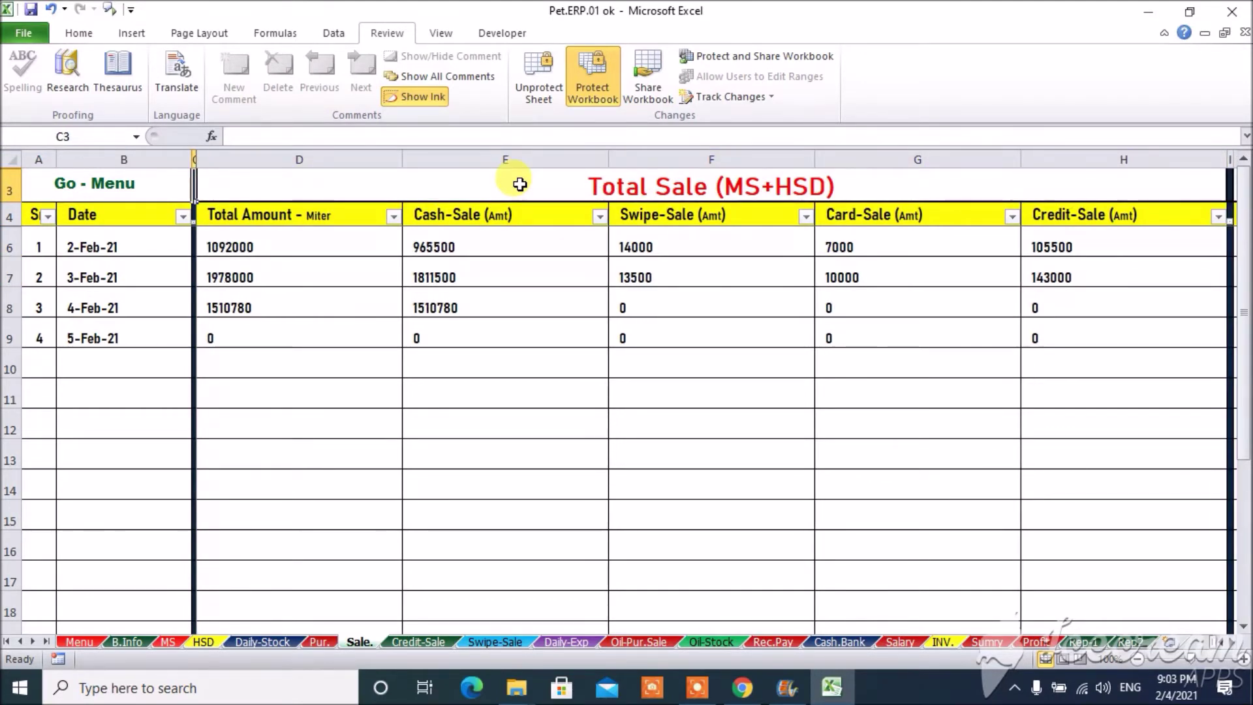
On the Credit-Sale sheet, start entry 5 with the date 4-Feb
{"action": "left_click", "coordinate": [408, 643]}
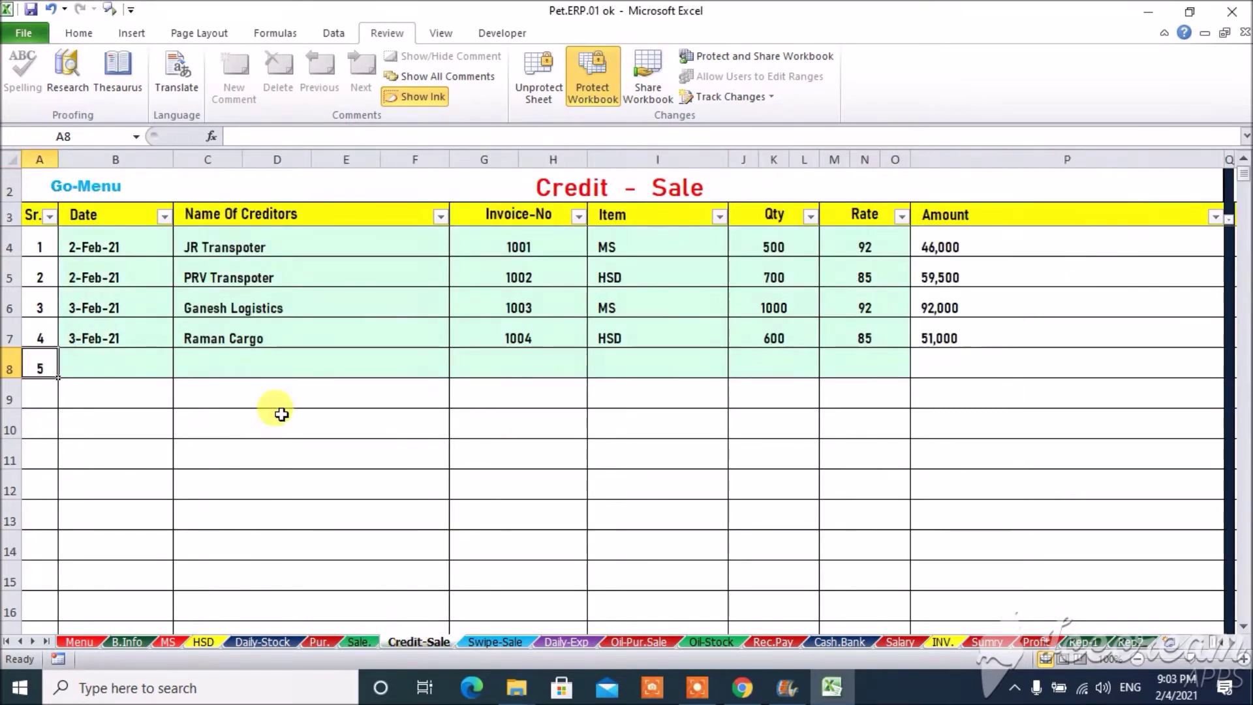
{"action": "key", "text": "Tab"}
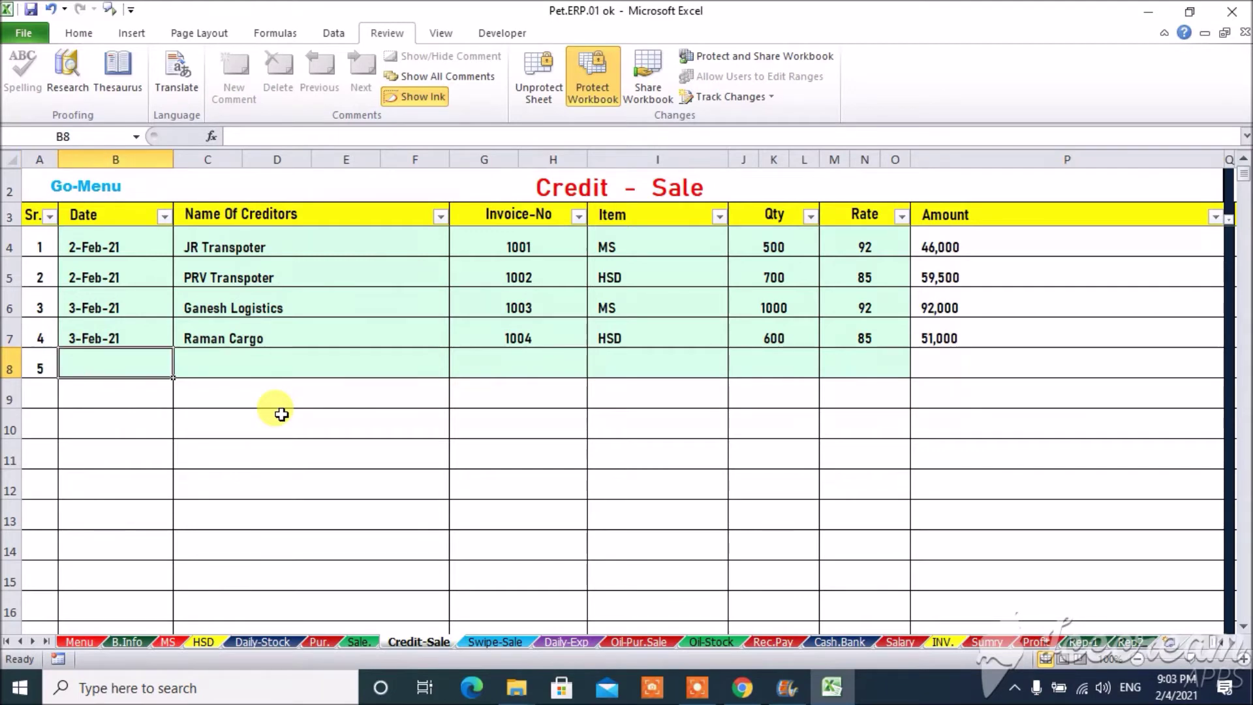
{"action": "type", "text": "04-fe"}
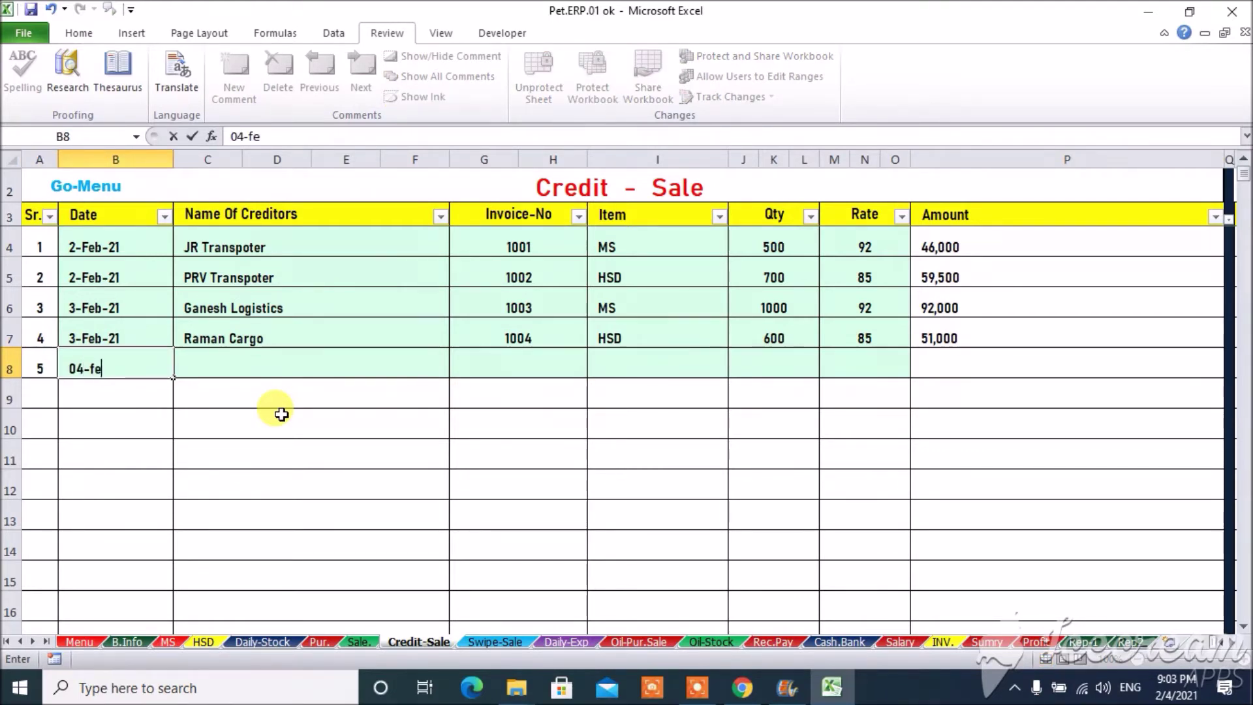
{"action": "type", "text": "b"}
{"action": "key", "text": "Return"}
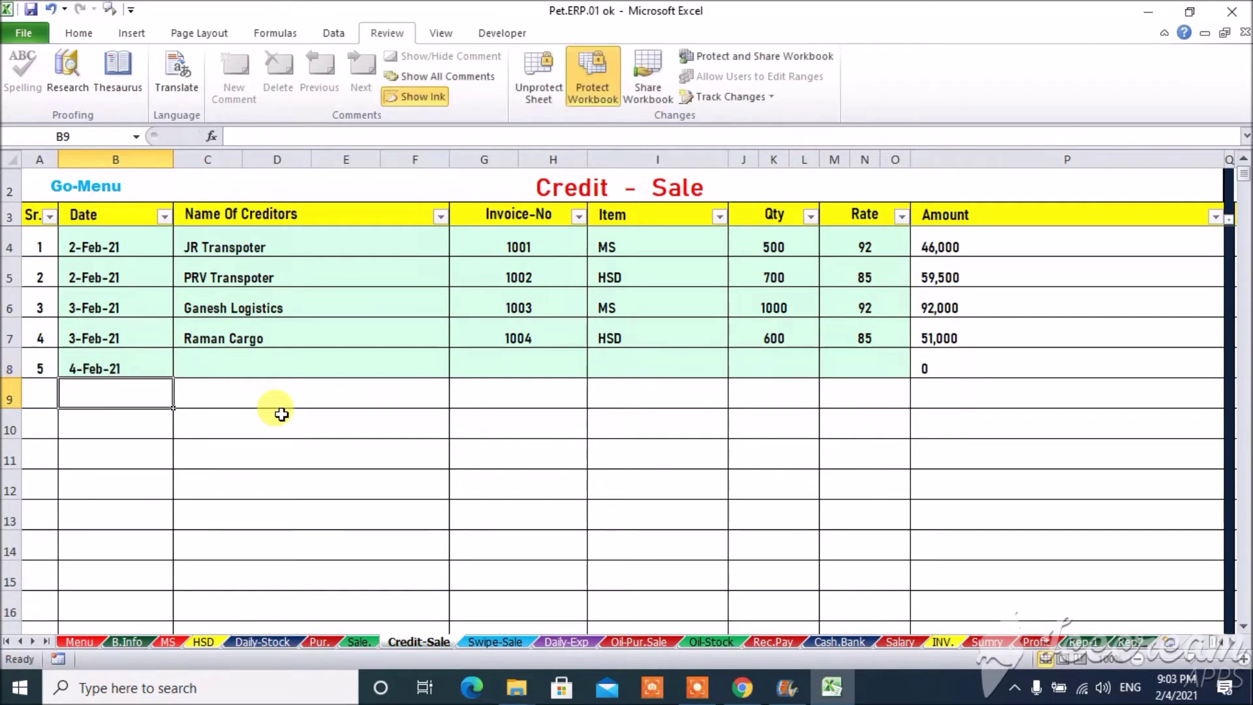
{"action": "key", "text": "Up"}
{"action": "key", "text": "Right"}
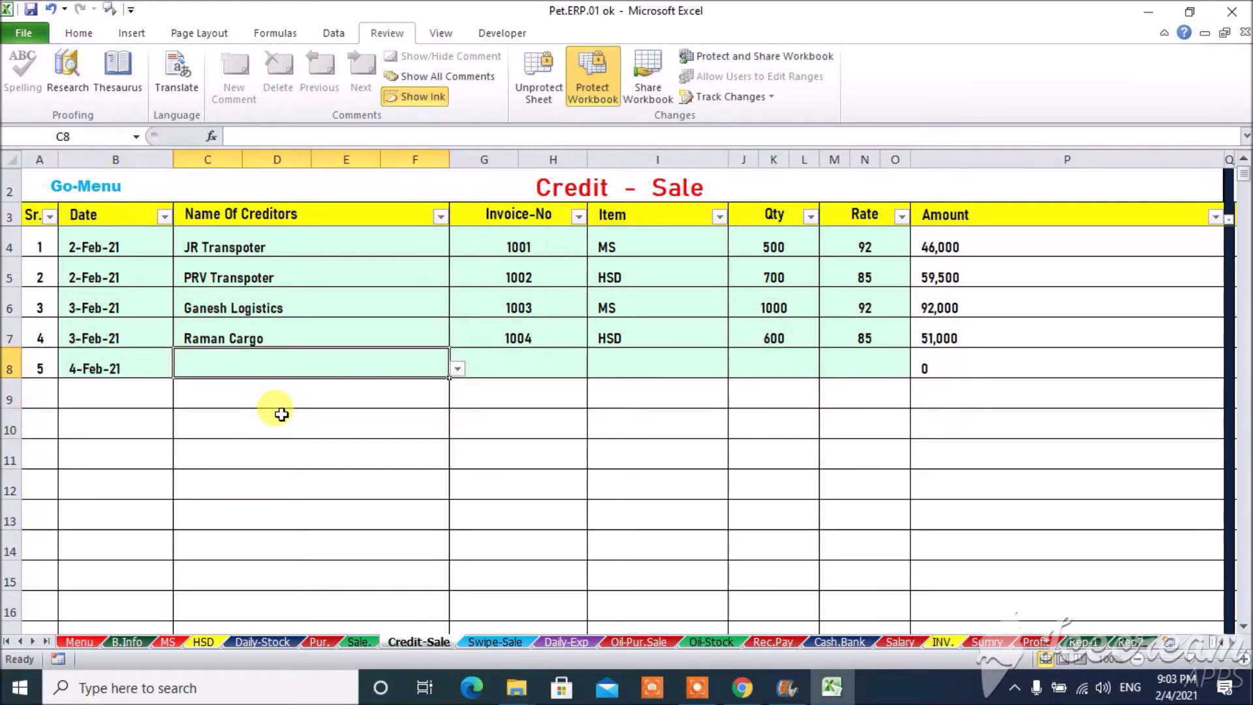
{"action": "key", "text": "alt+Down"}
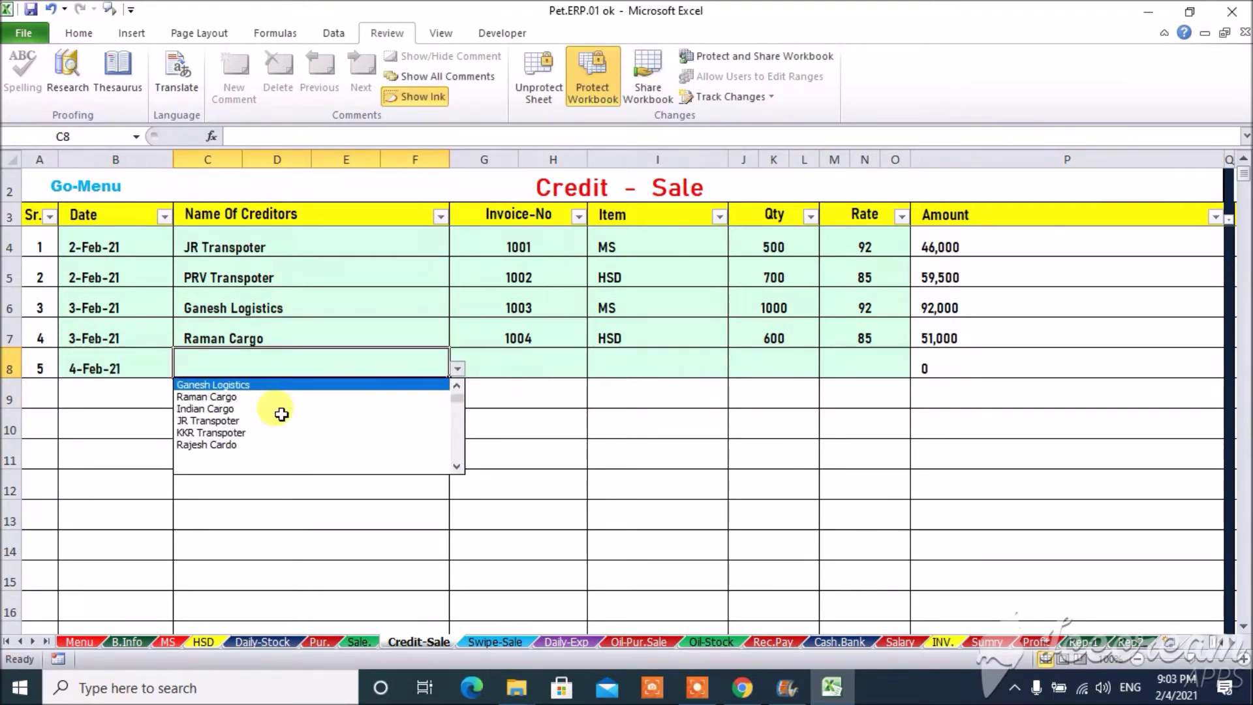
{"action": "key", "text": "Down"}
{"action": "key", "text": "Down"}
{"action": "key", "text": "Down"}
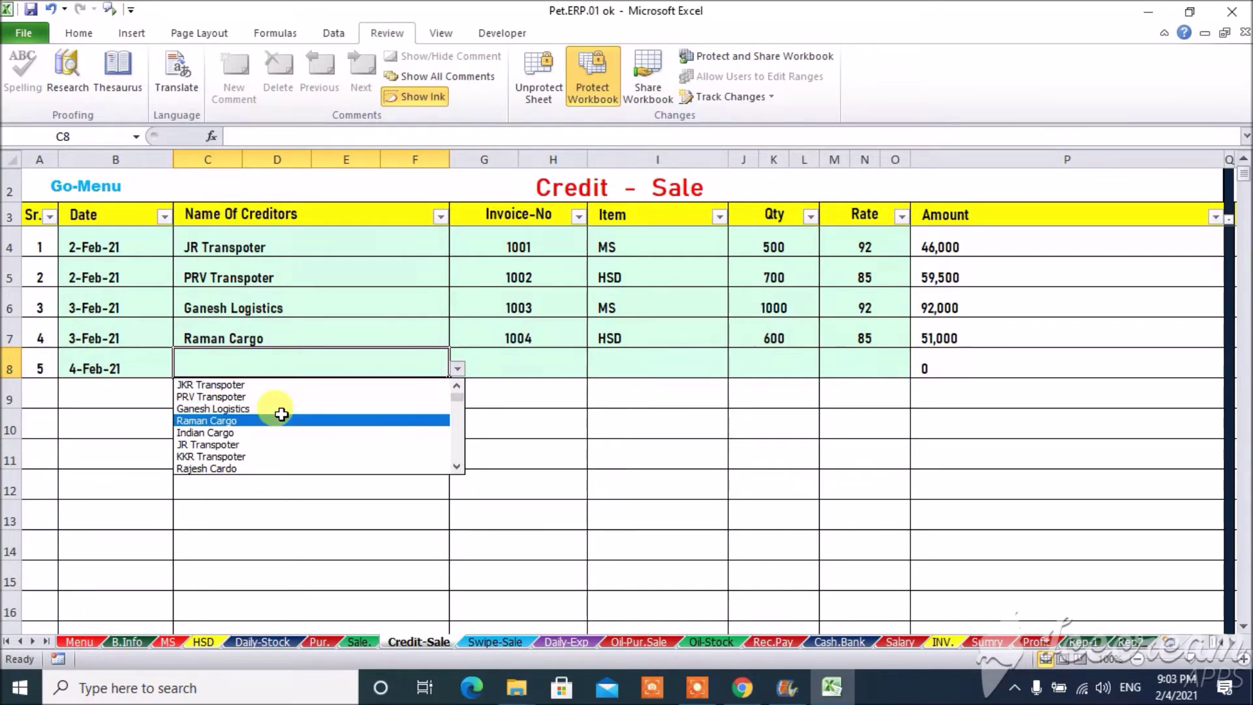
{"action": "key", "text": "Down"}
{"action": "key", "text": "Down"}
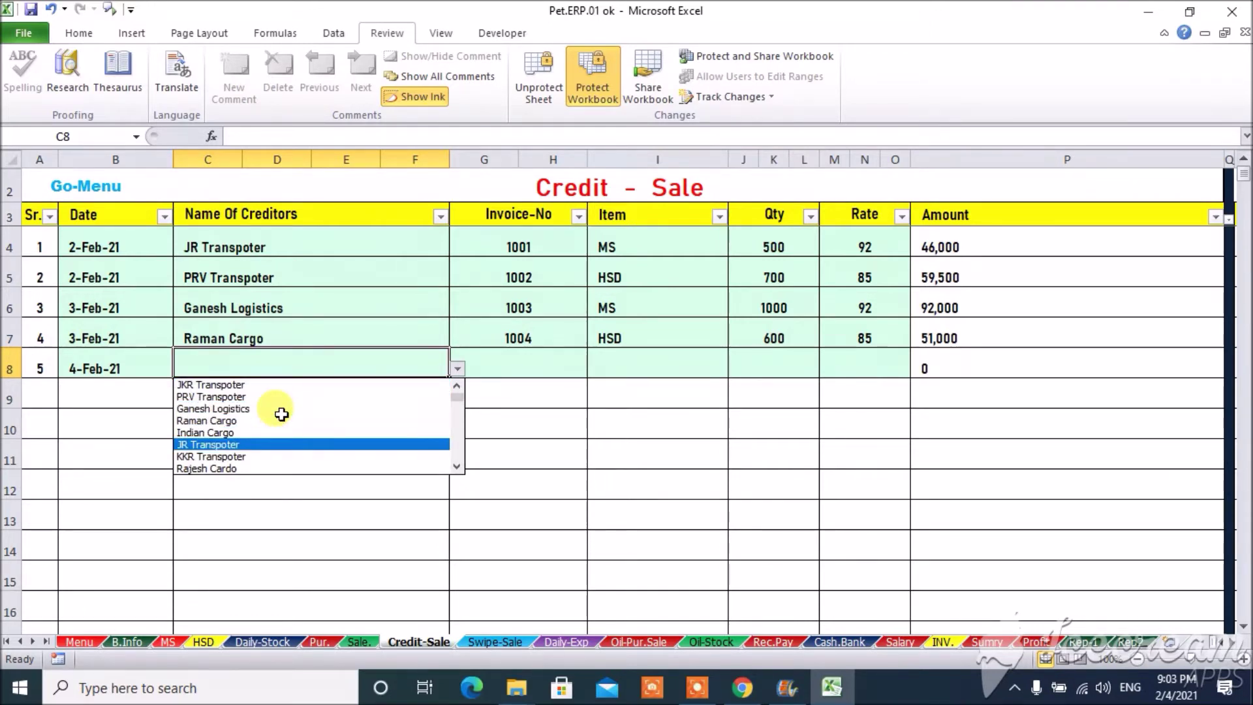
{"action": "key", "text": "Down"}
{"action": "key", "text": "Down"}
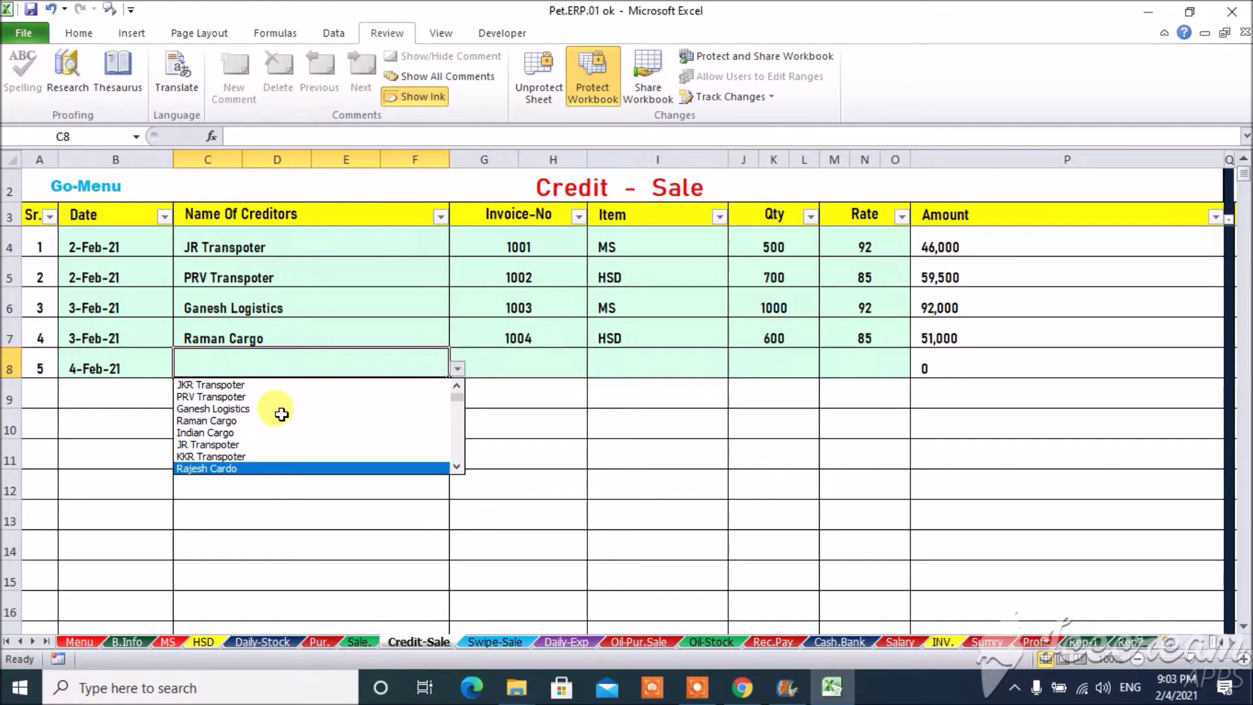
{"action": "key", "text": "Return"}
{"action": "key", "text": "Tab"}
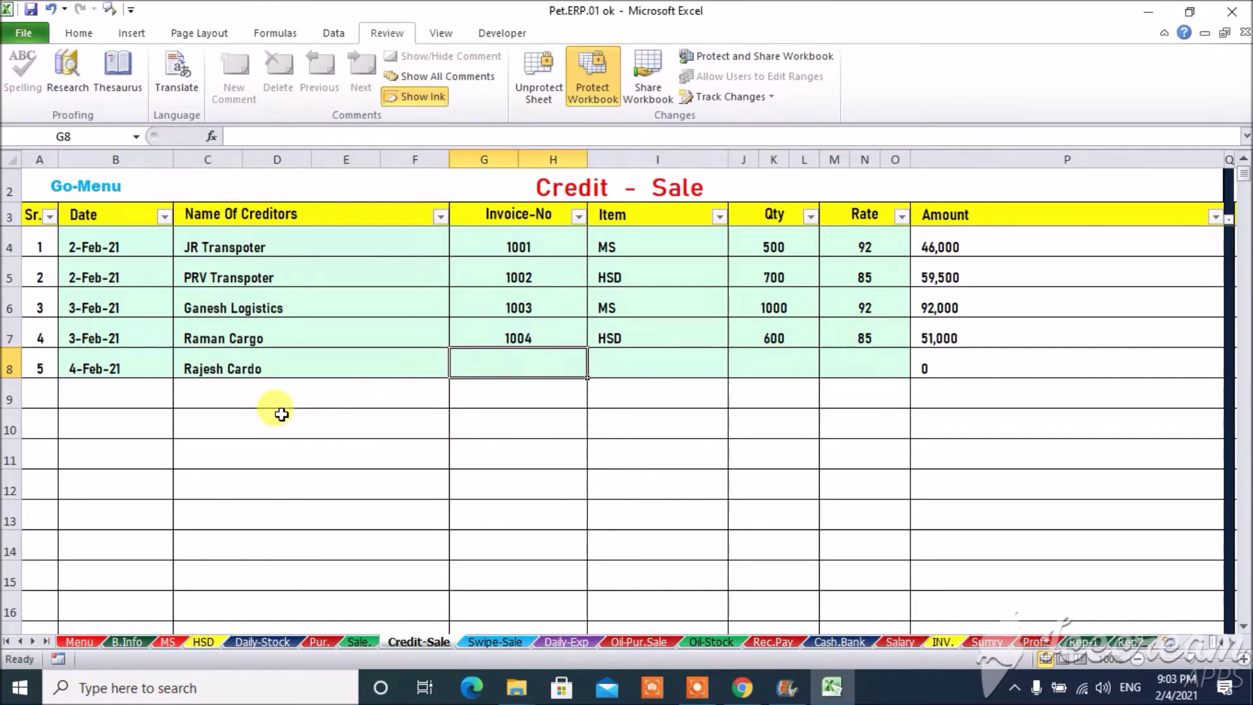
{"action": "type", "text": "1005"}
{"action": "key", "text": "Tab"}
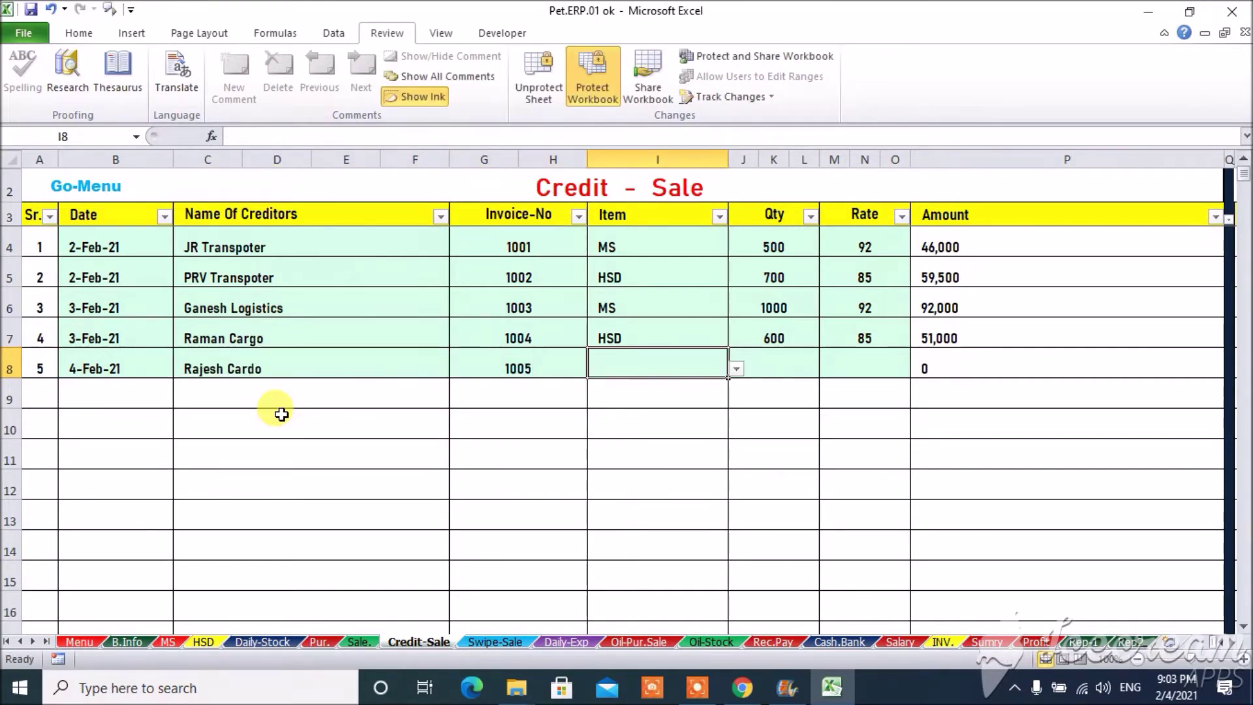
Complete credit sale entry 5 with item MS, quantity 500 and rate 92
{"action": "key", "text": "alt+Down"}
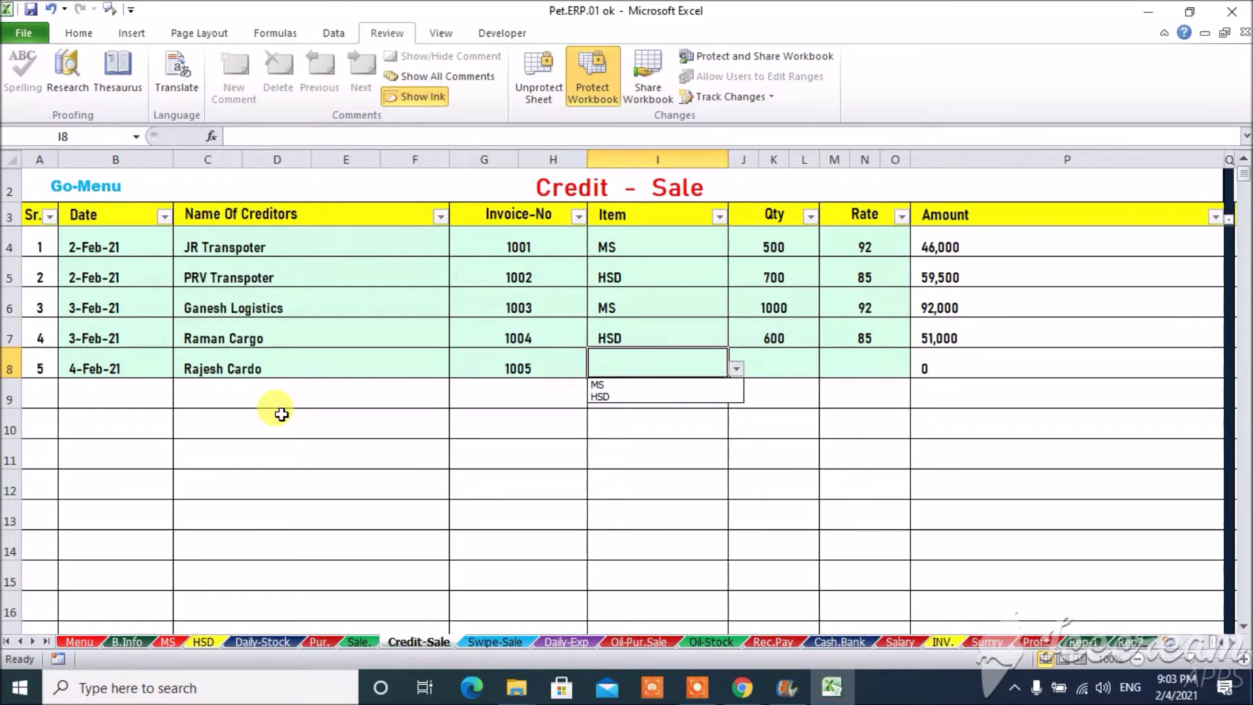
{"action": "key", "text": "Down"}
{"action": "key", "text": "Down"}
{"action": "key", "text": "Up"}
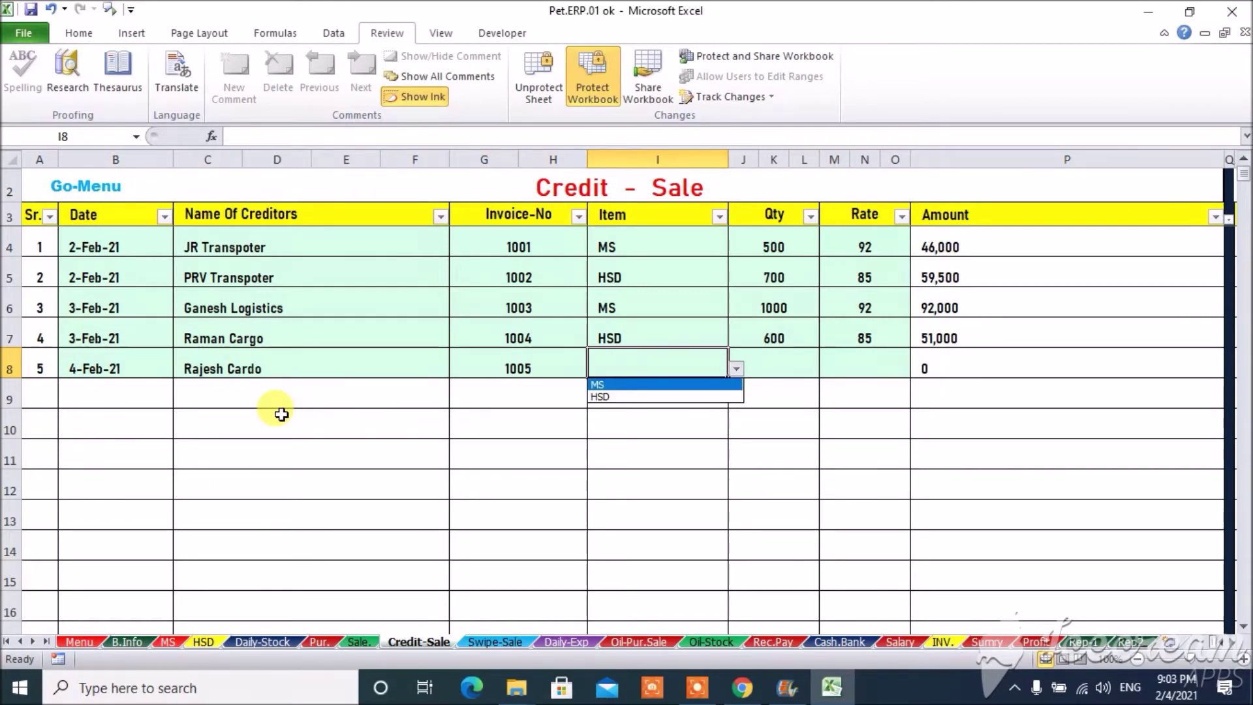
{"action": "key", "text": "Return"}
{"action": "key", "text": "Tab"}
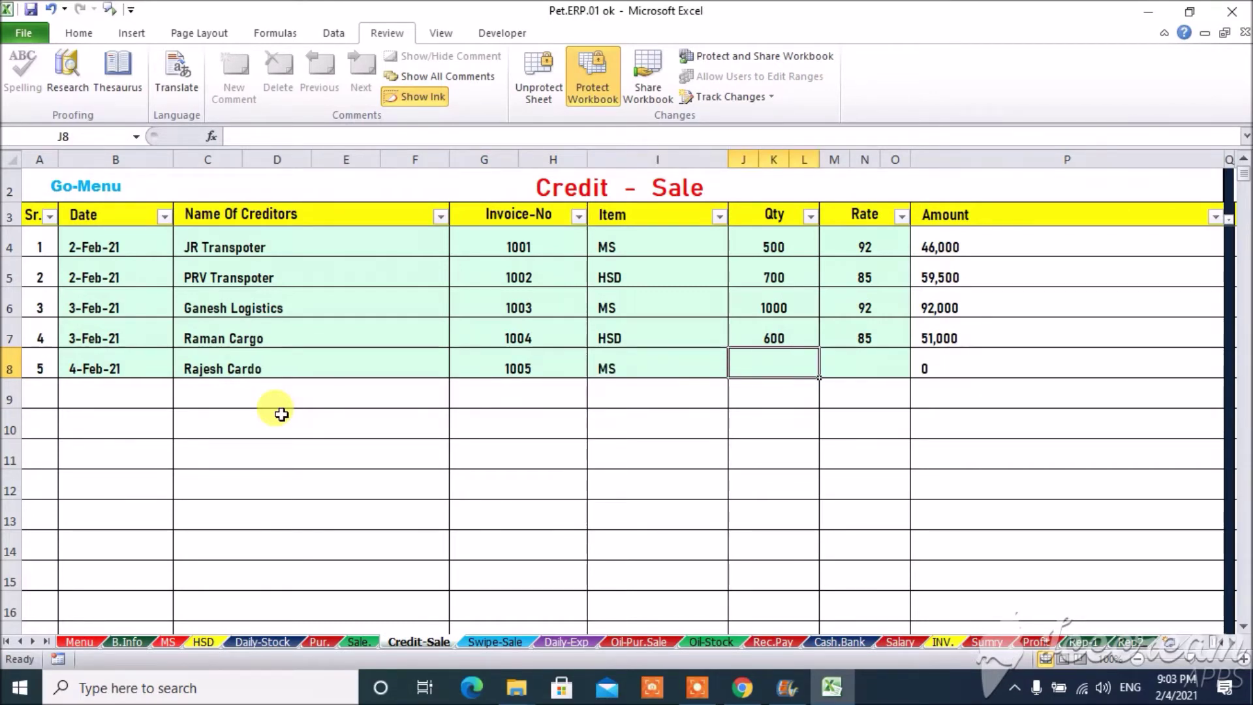
{"action": "type", "text": "500"}
{"action": "key", "text": "Tab"}
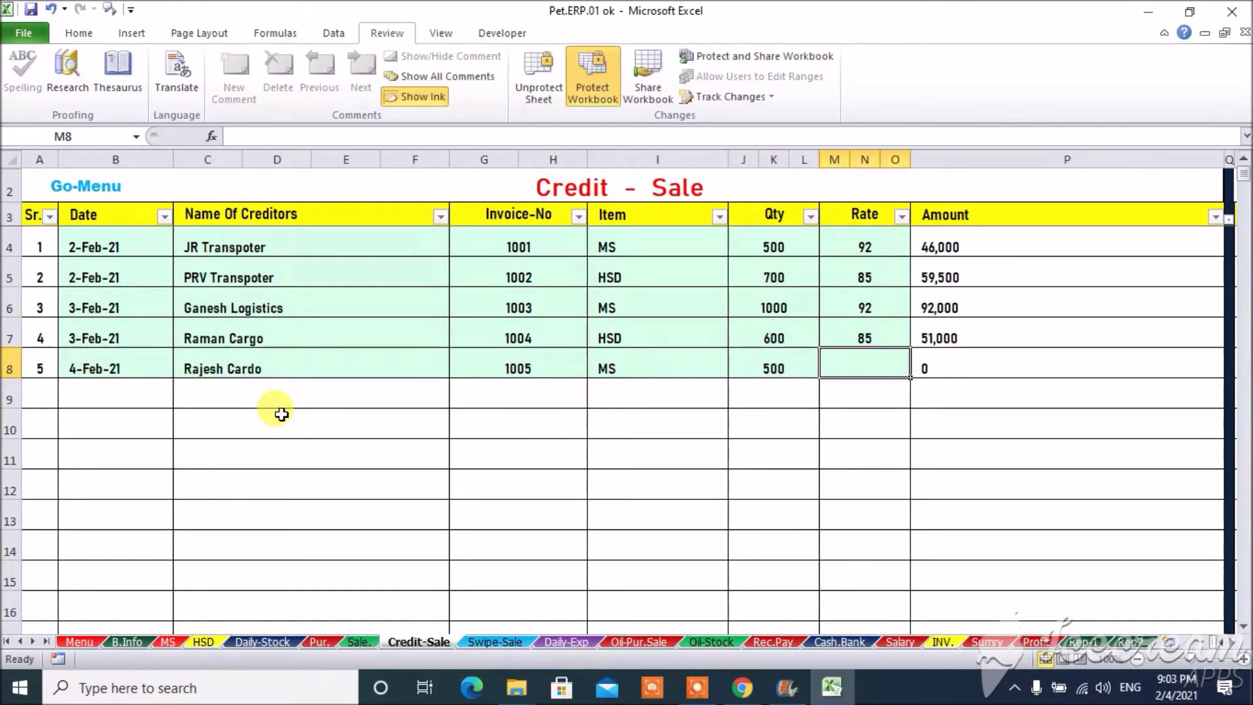
{"action": "type", "text": "92"}
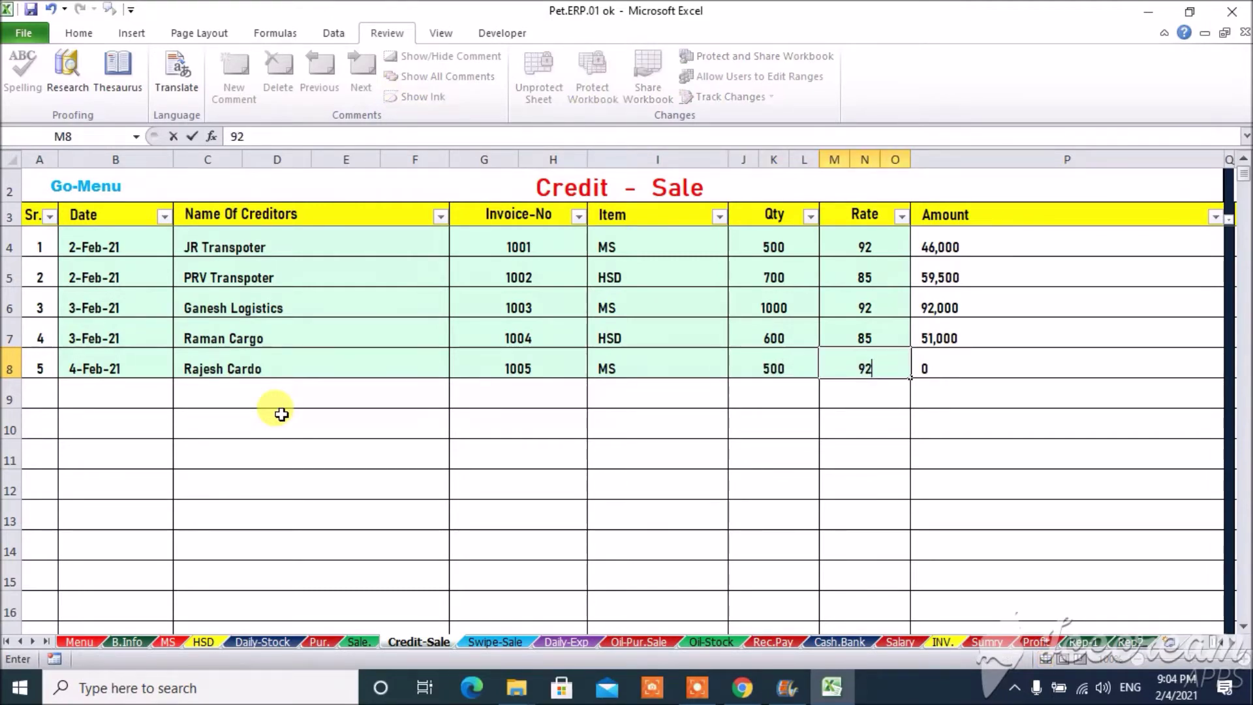
{"action": "key", "text": "Return"}
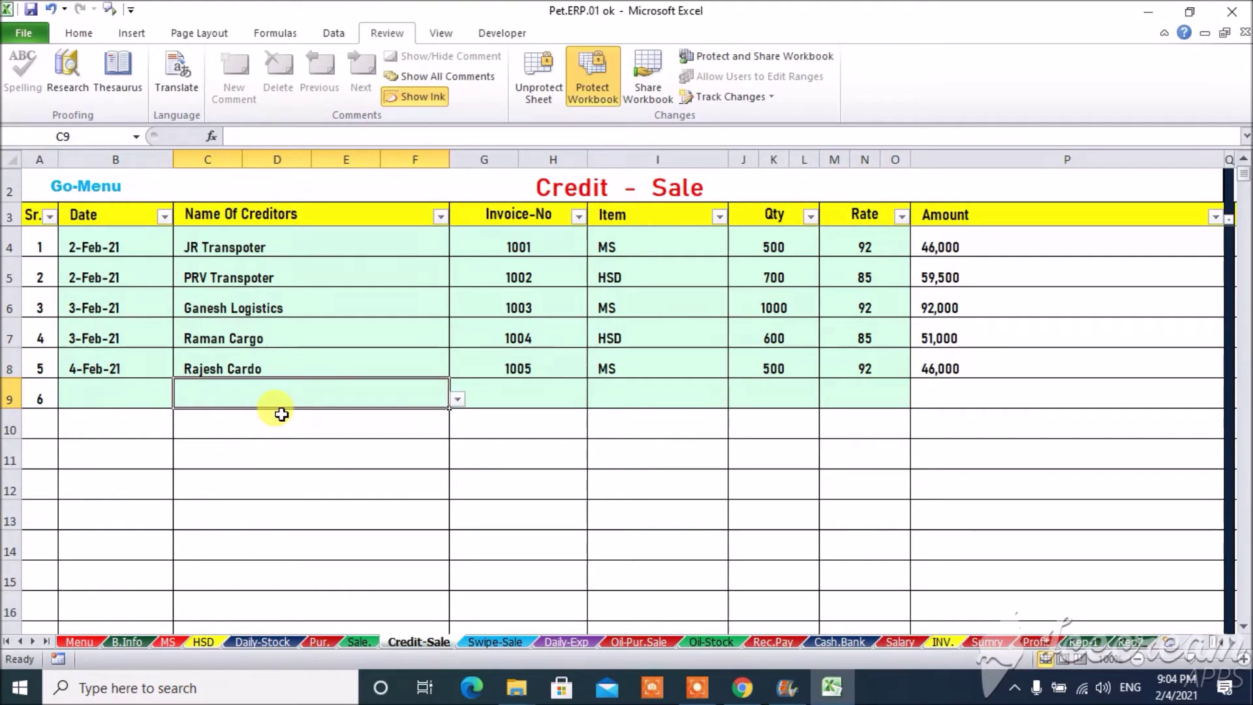
Start credit sale entry 6 with the date 4-Feb-21 copied from above, creditor Ganesh Logistics and invoice number 1006
{"action": "key", "text": "Left"}
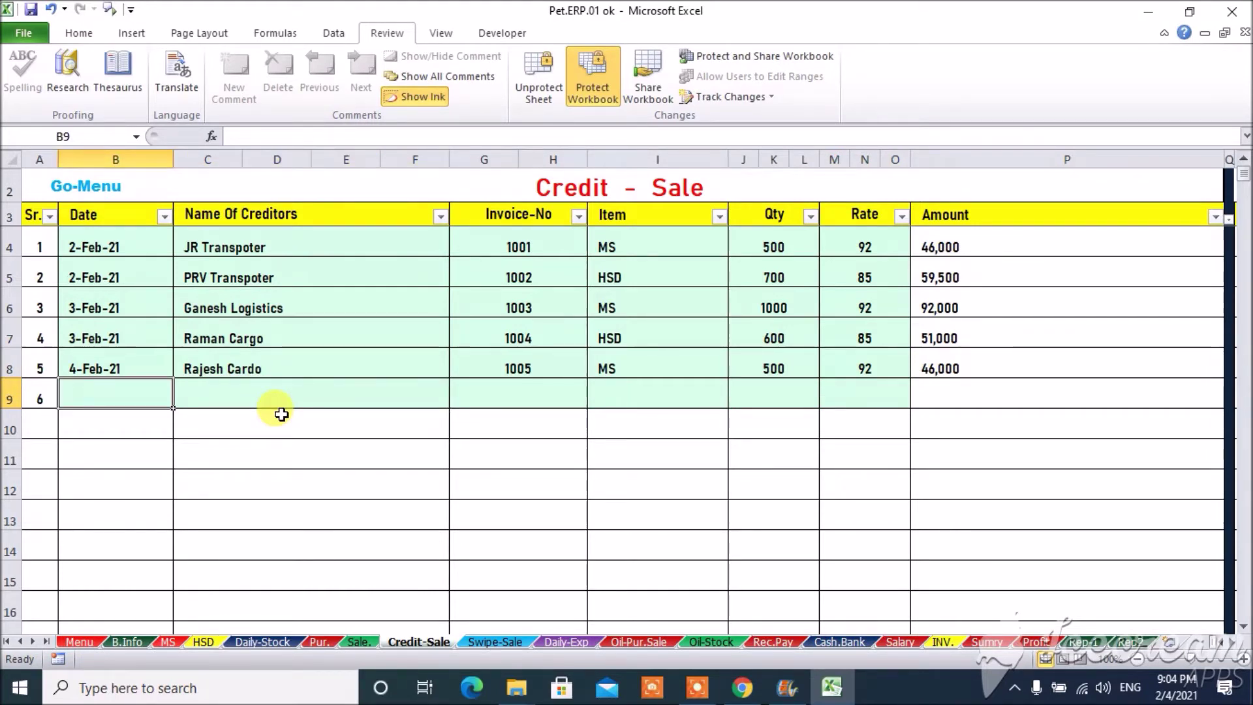
{"action": "key", "text": "ctrl+d"}
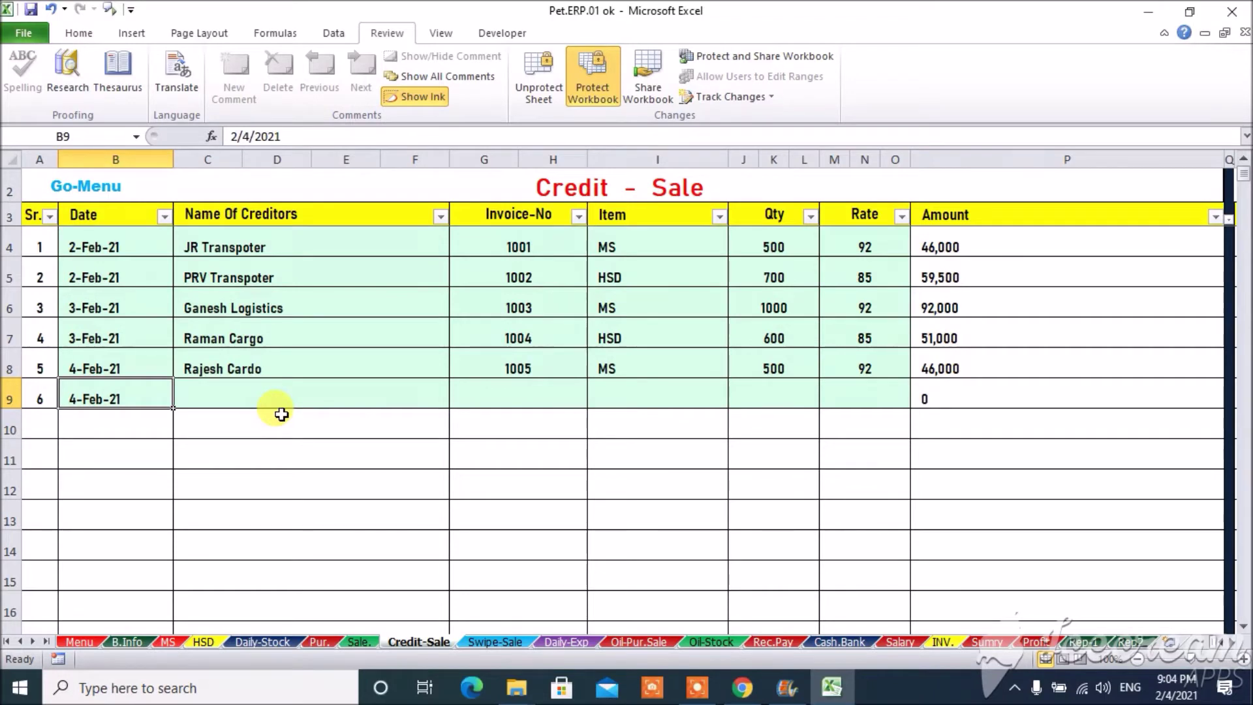
{"action": "key", "text": "Right"}
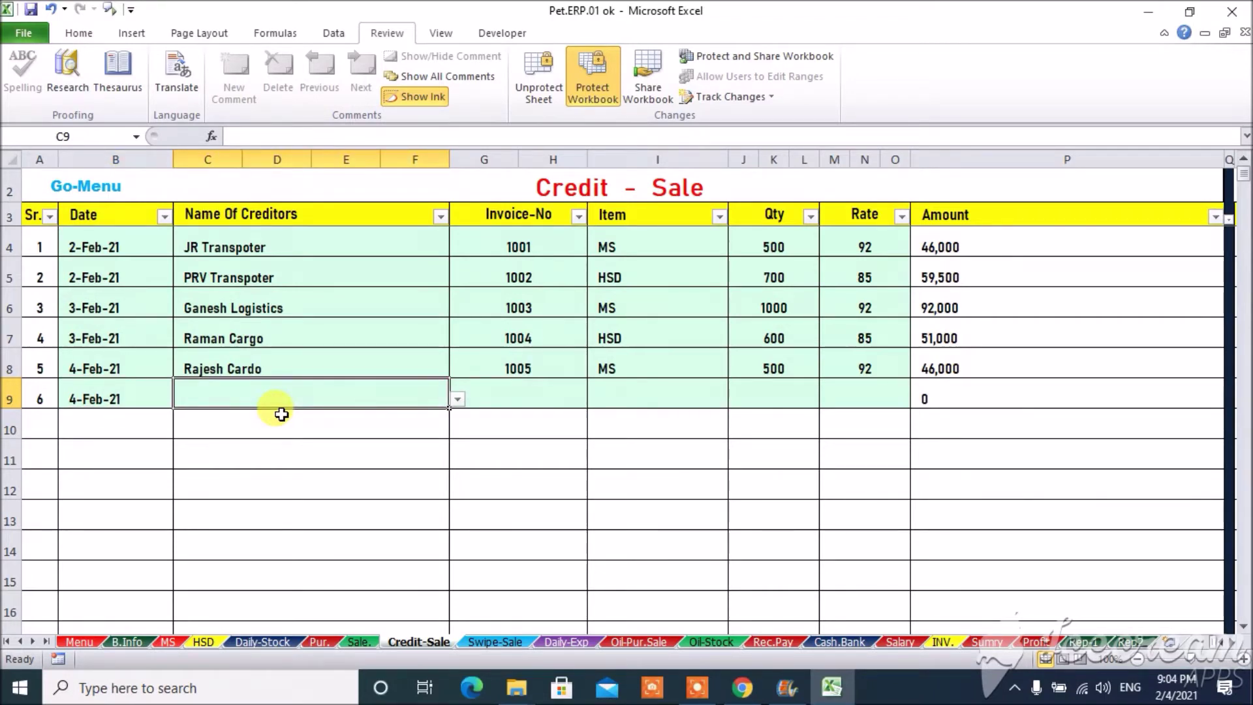
{"action": "key", "text": "alt+Down"}
{"action": "key", "text": "Down"}
{"action": "key", "text": "Down"}
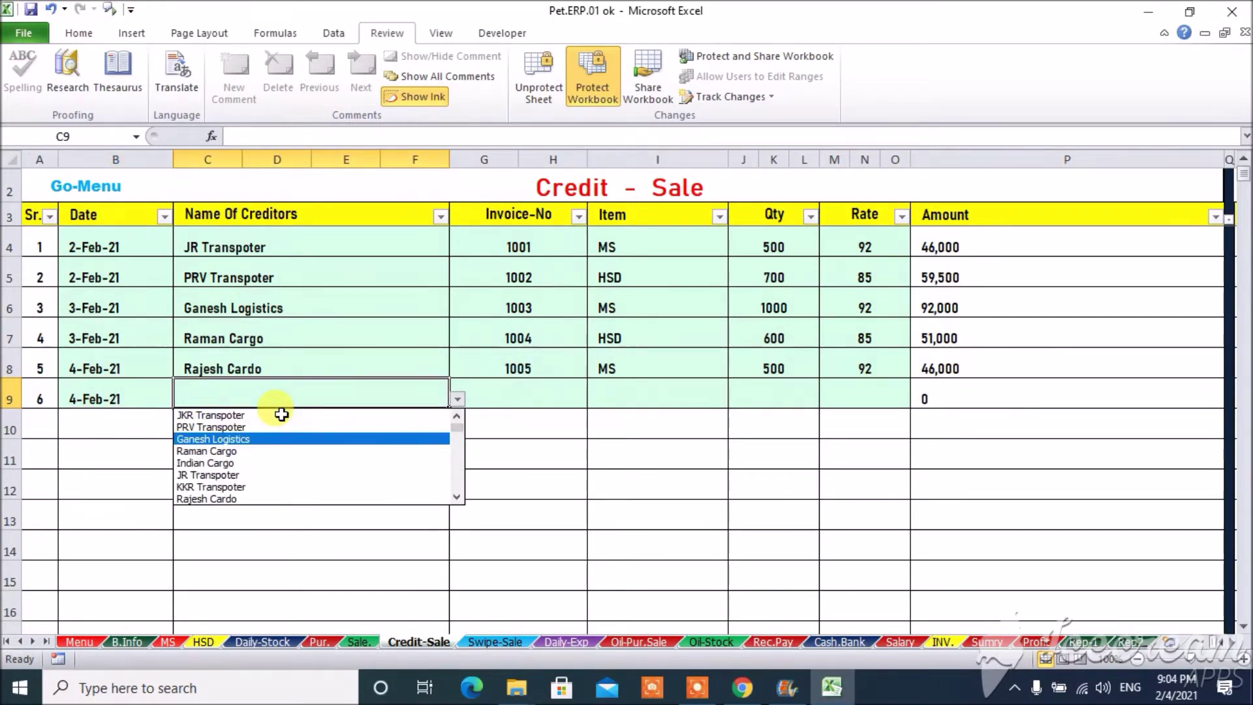
{"action": "key", "text": "Return"}
{"action": "key", "text": "Right"}
{"action": "type", "text": "1006"}
Complete credit sale entry 6 with item HSD, quantity 1200 and rate 85
{"action": "key", "text": "Right"}
{"action": "key", "text": "alt+Down"}
{"action": "key", "text": "Down"}
{"action": "key", "text": "Down"}
{"action": "key", "text": "Return"}
{"action": "key", "text": "Right"}
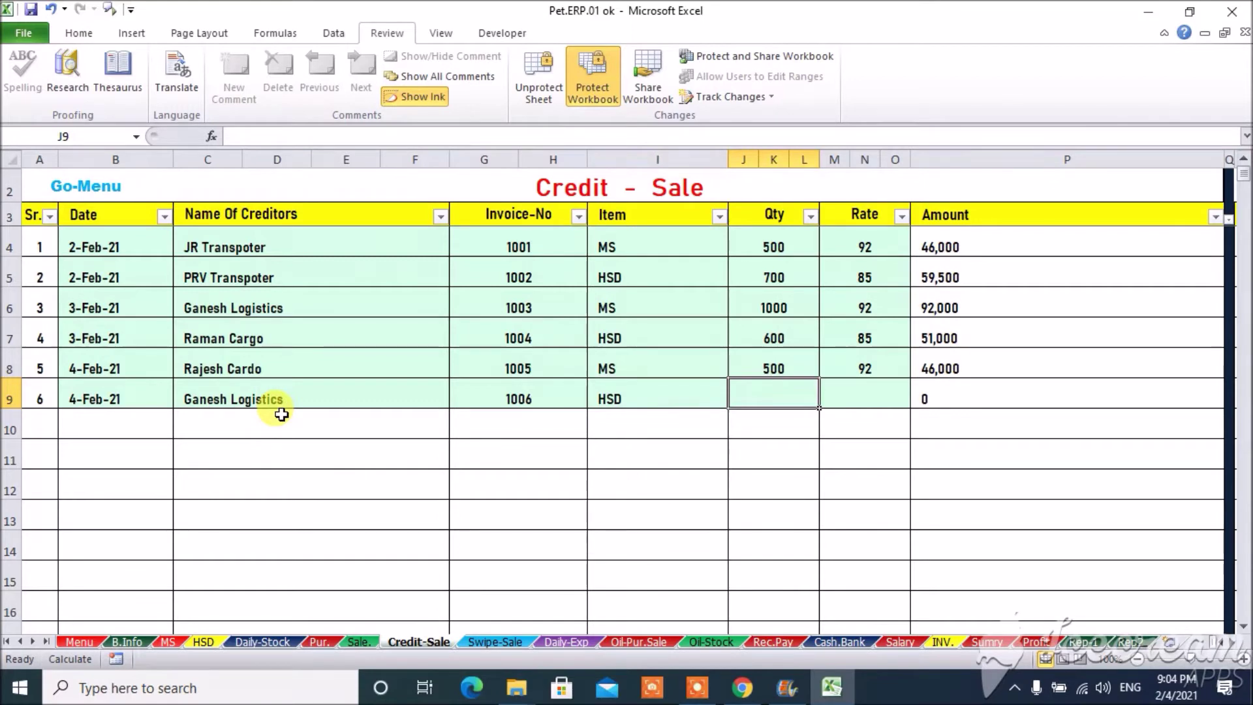
{"action": "type", "text": "1200"}
{"action": "key", "text": "Right"}
{"action": "type", "text": "85"}
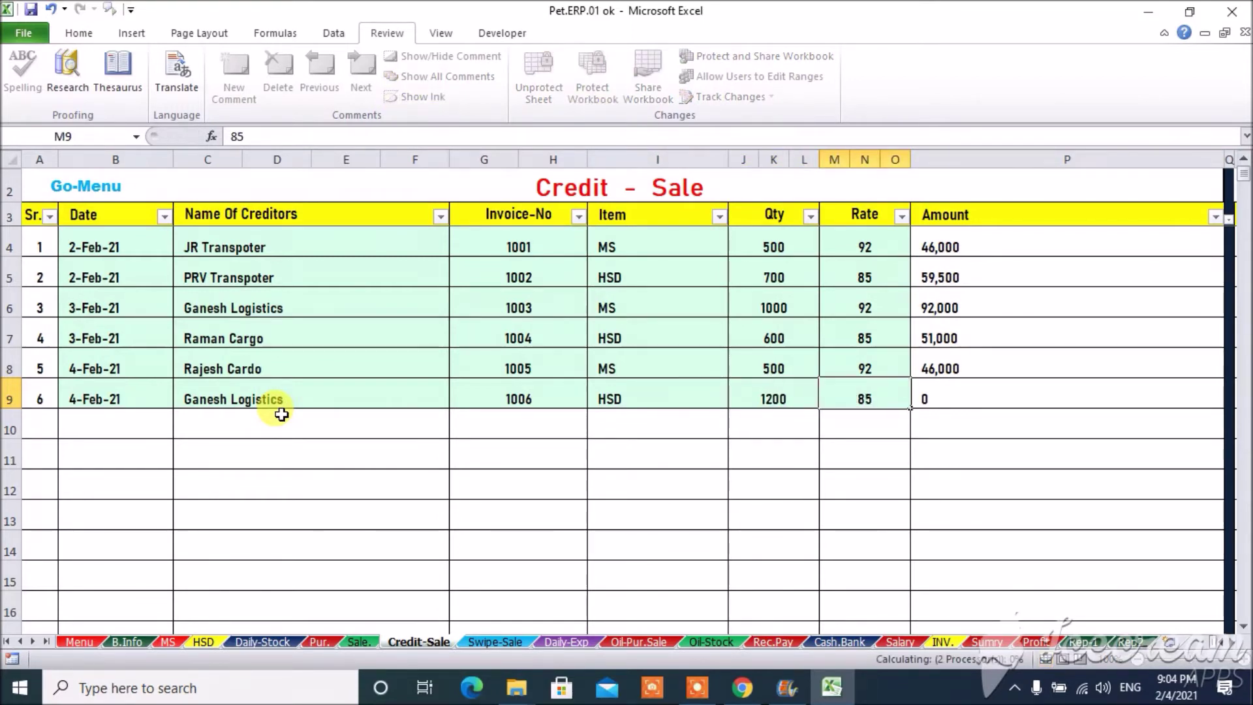
{"action": "key", "text": "Return"}
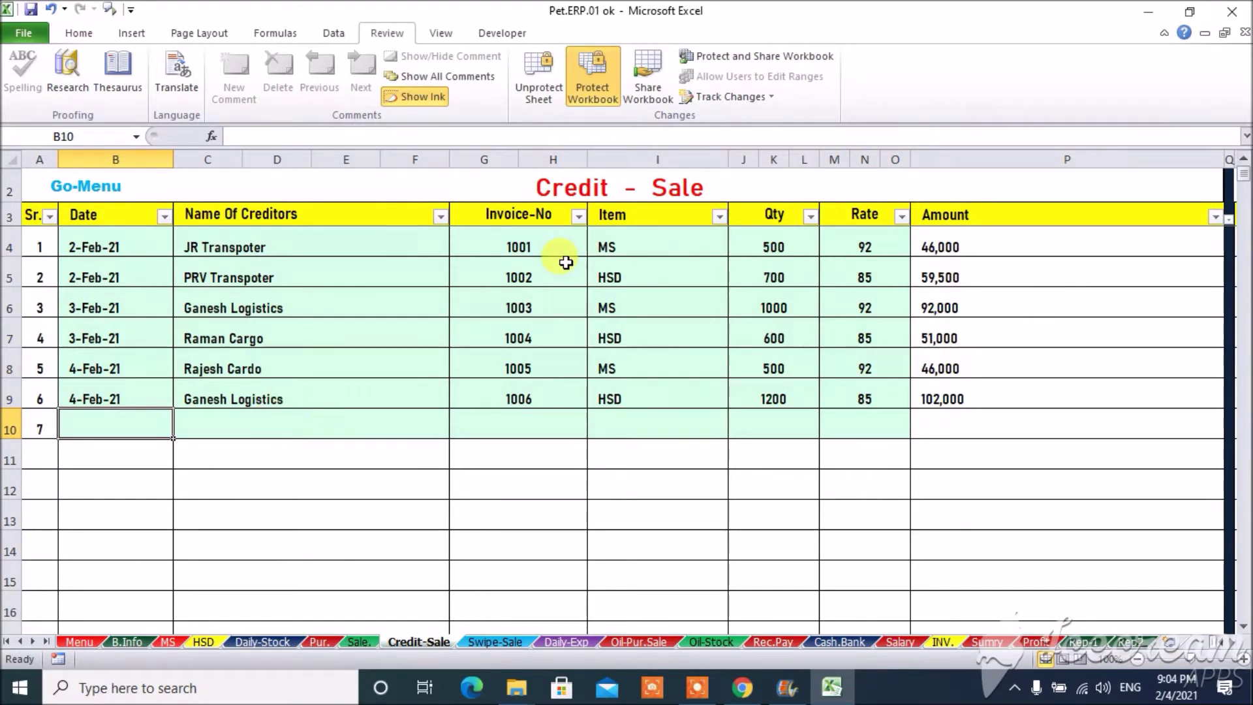
Go to the Date wise Debtors Details section and choose Rajesh Cardo as the debtor to view that firm's credit sales
{"action": "left_click", "coordinate": [646, 194]}
{"action": "key", "text": "Right"}
{"action": "key", "text": "Right"}
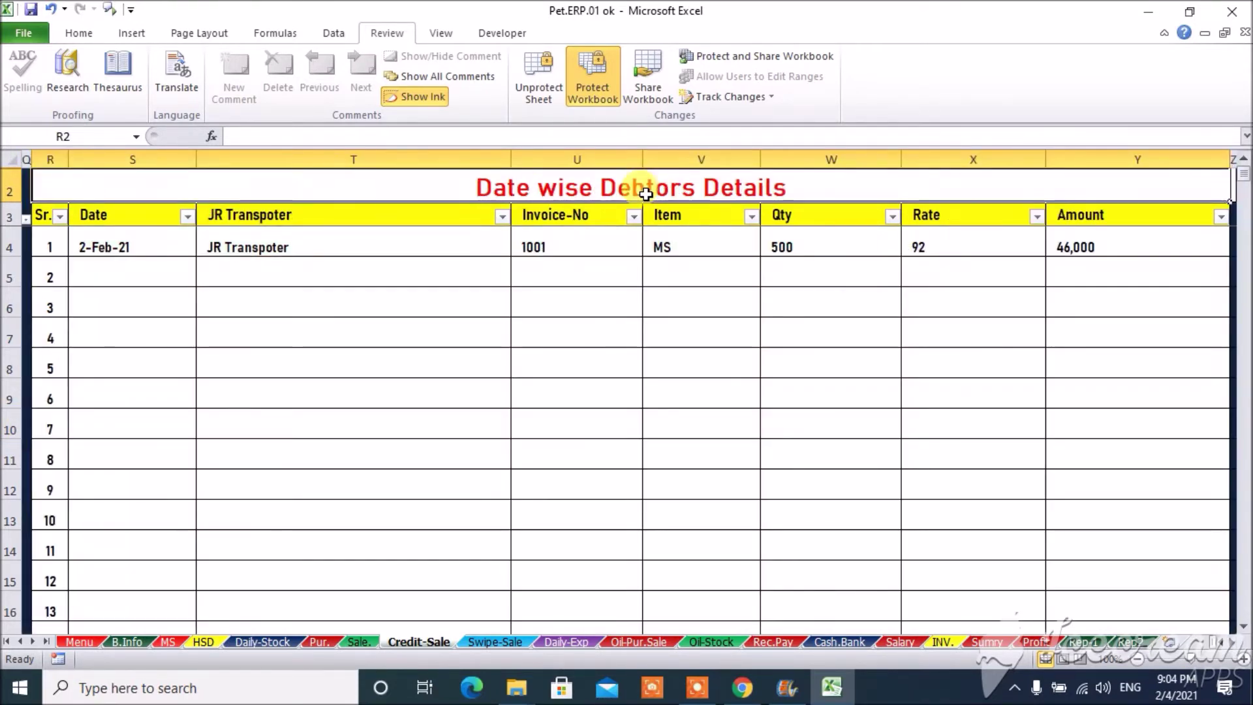
{"action": "left_click", "coordinate": [352, 216]}
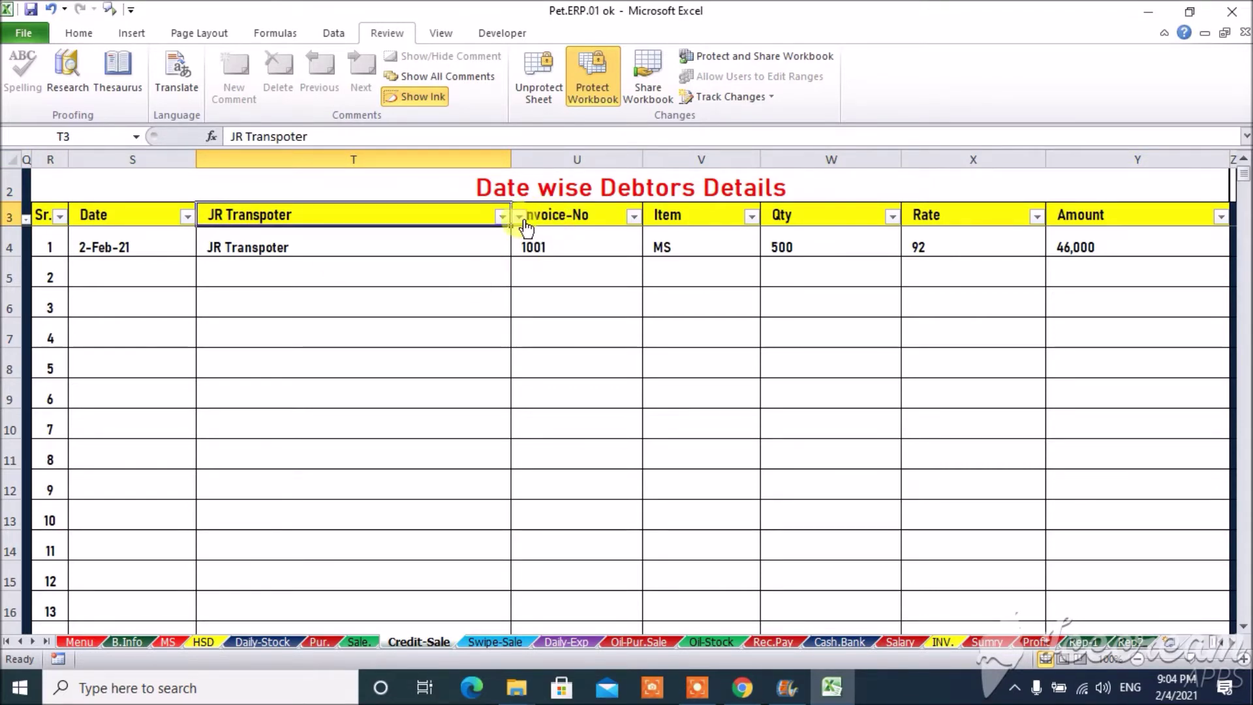
{"action": "left_click", "coordinate": [521, 217]}
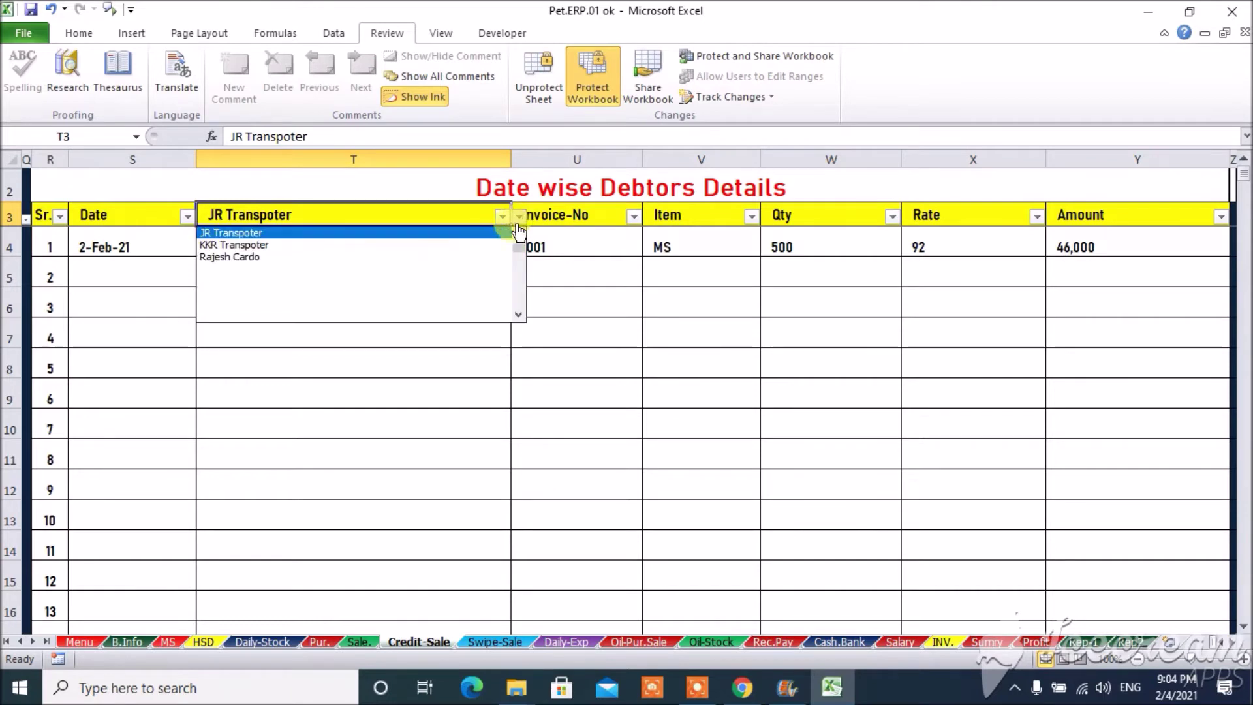
{"action": "left_click", "coordinate": [369, 257]}
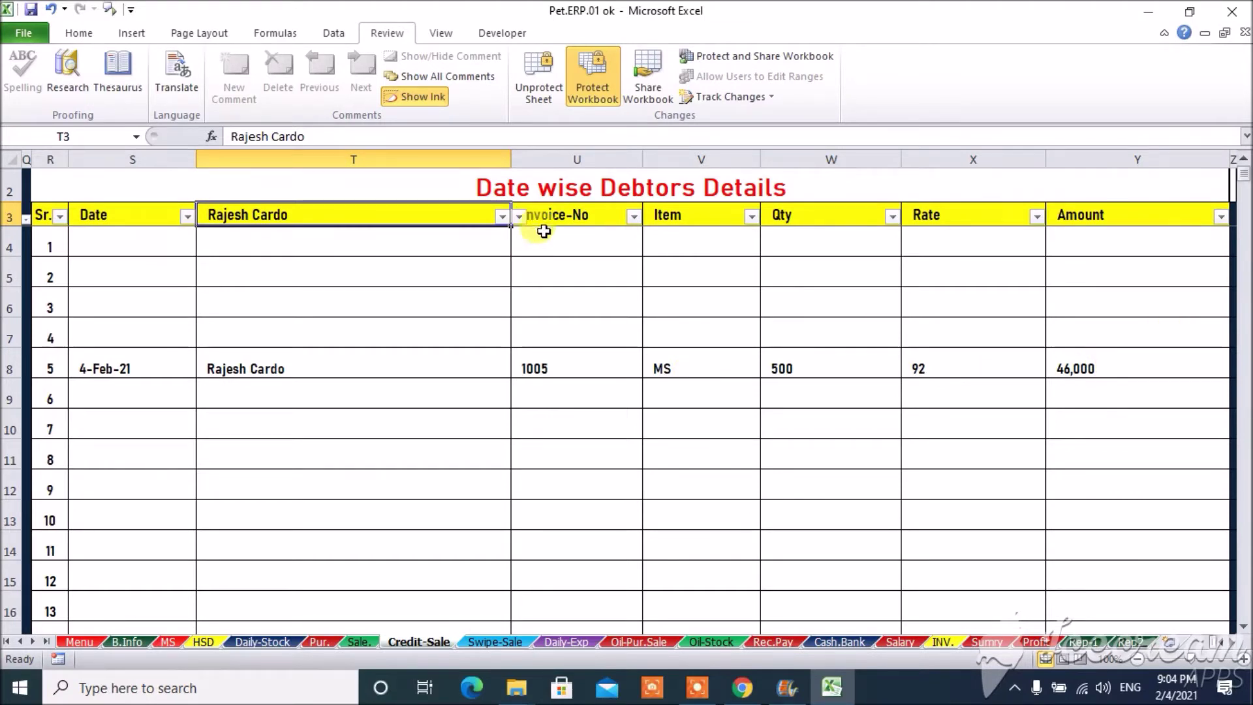
Switch the debtor in Date wise Debtors Details to PRV Transpoter and return to the Credit - Sale section
{"action": "left_click", "coordinate": [519, 217]}
{"action": "scroll", "coordinate": [525, 235], "scroll_direction": "up", "scroll_amount": 7}
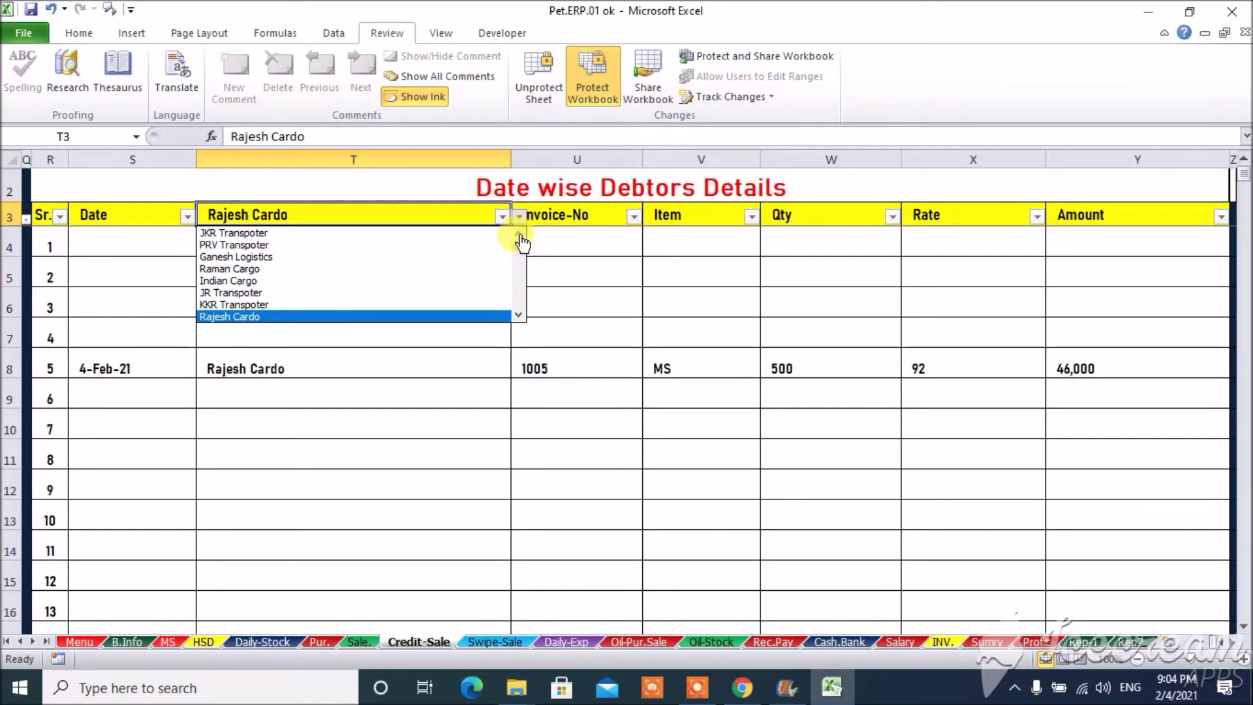
{"action": "left_click", "coordinate": [311, 245]}
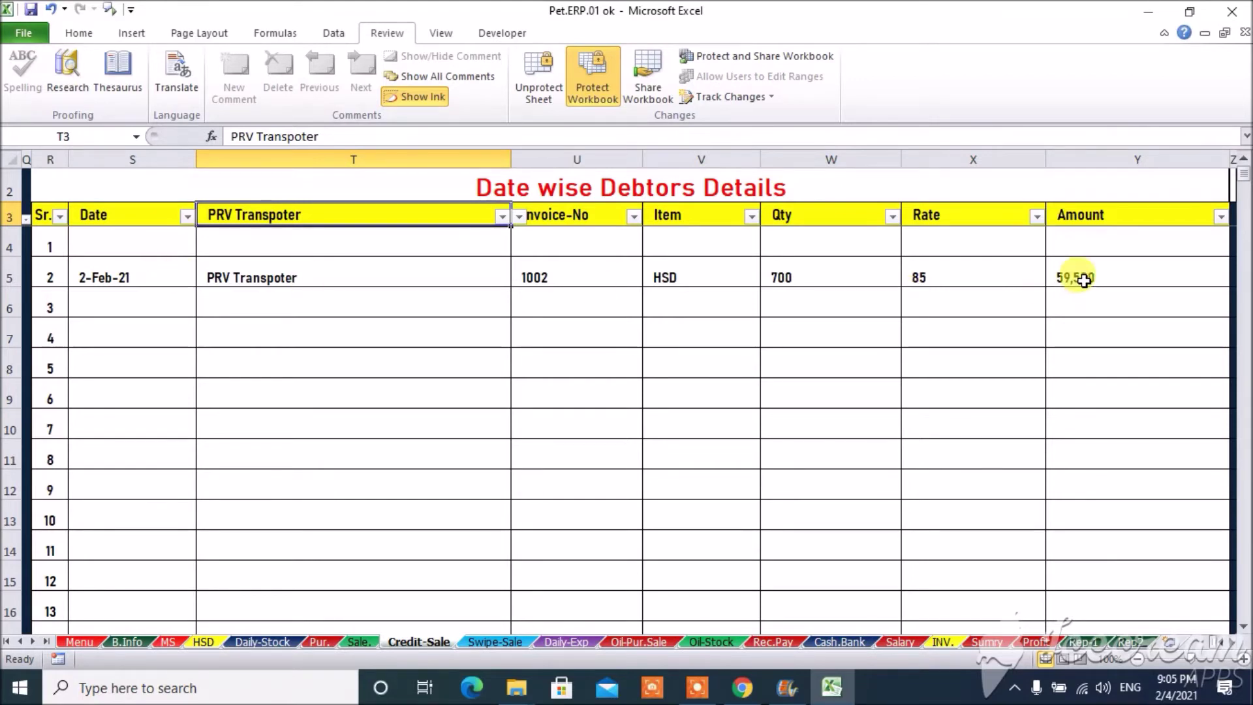
{"action": "left_click", "coordinate": [755, 193]}
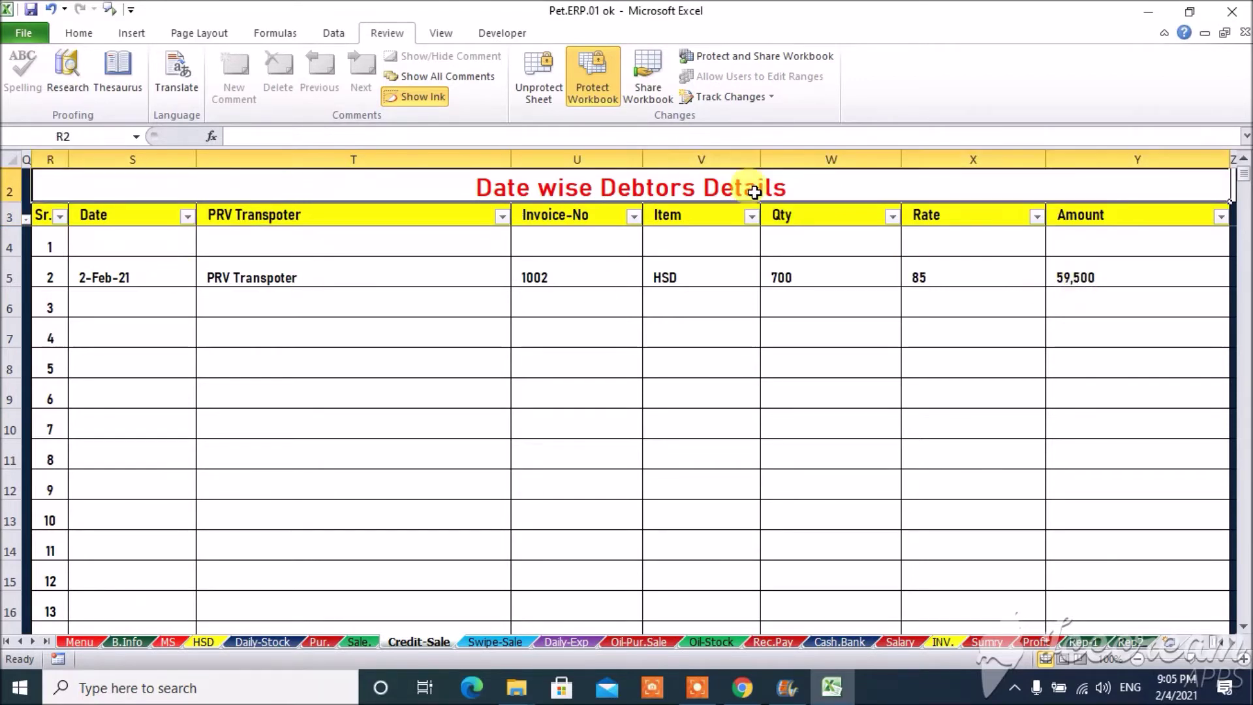
{"action": "key", "text": "ctrl+Home"}
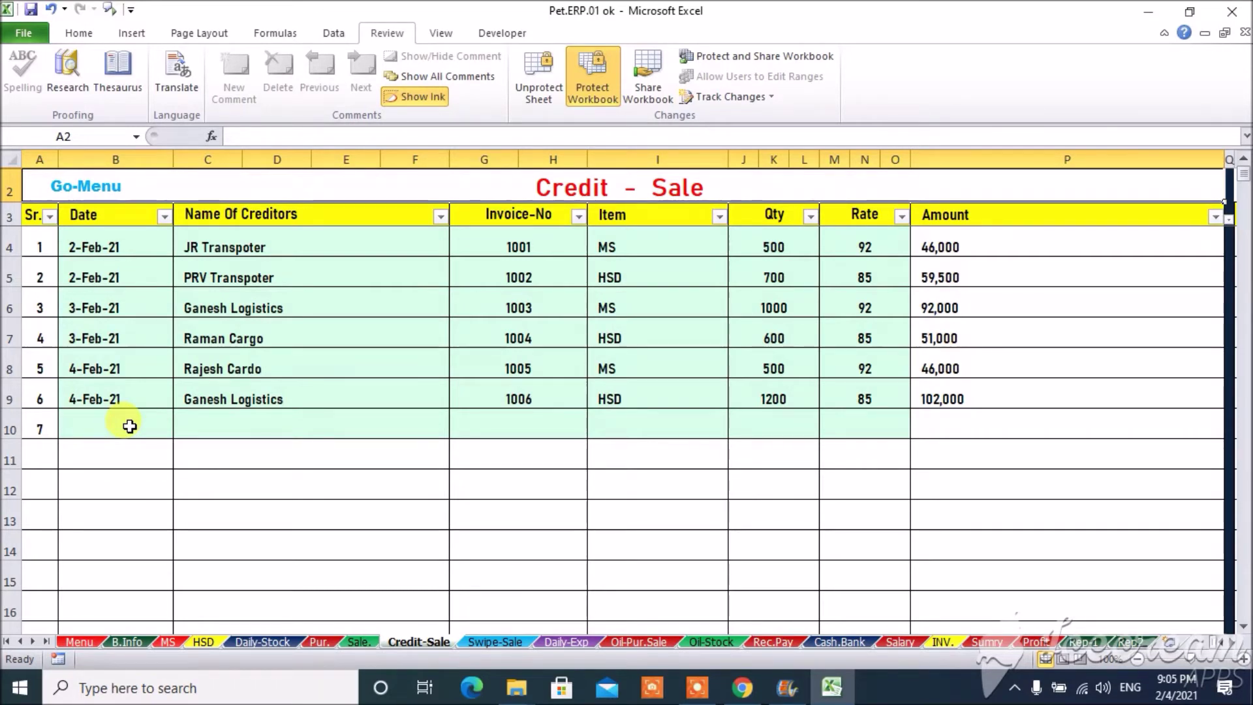
On the Swipe-Sale sheet, enter the 4-Feb-21 MS amounts: Swipe-1 2000, Swipe-2 2500, Swipe-3 3000 and DT-Card 1000
{"action": "left_click", "coordinate": [501, 642]}
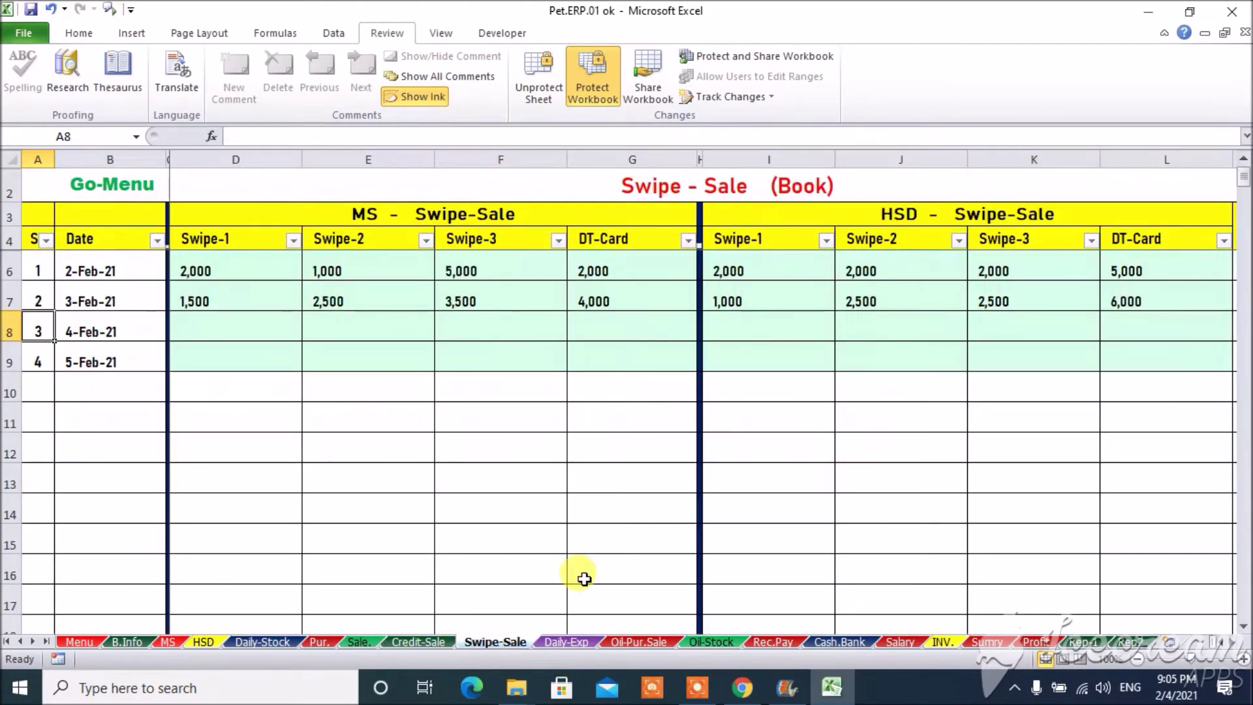
{"action": "left_click", "coordinate": [225, 325]}
{"action": "type", "text": "2000"}
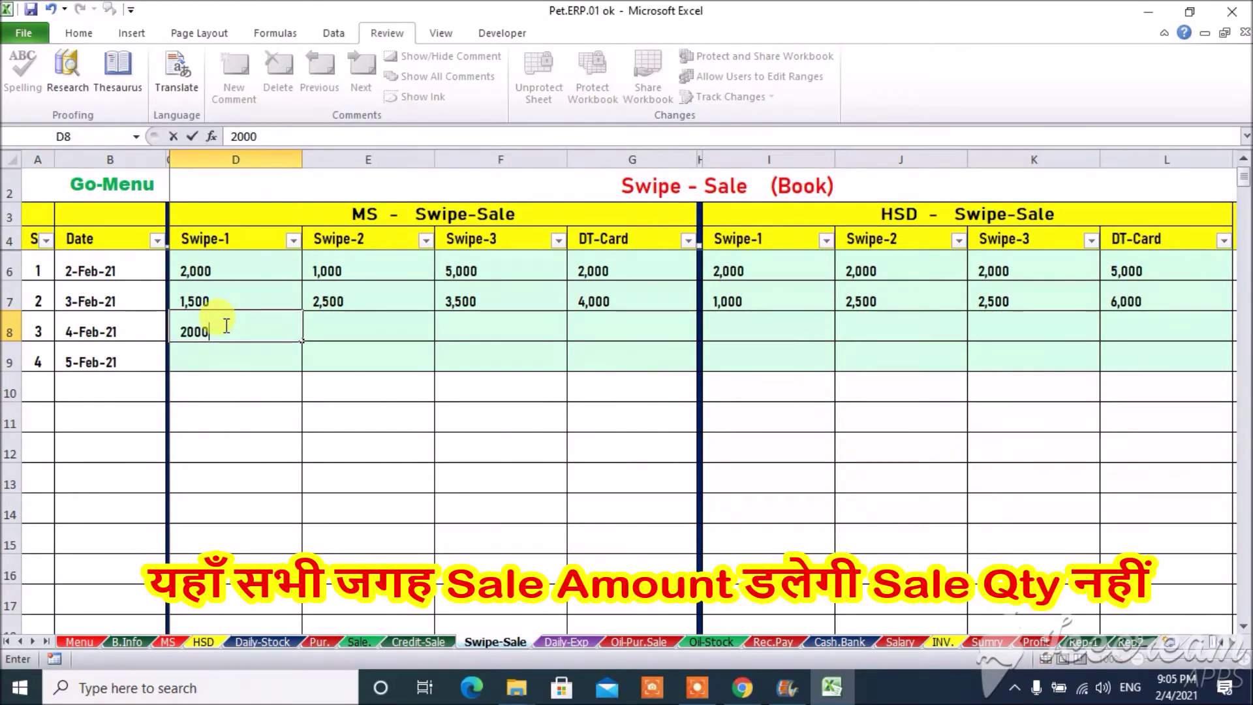
{"action": "key", "text": "Tab"}
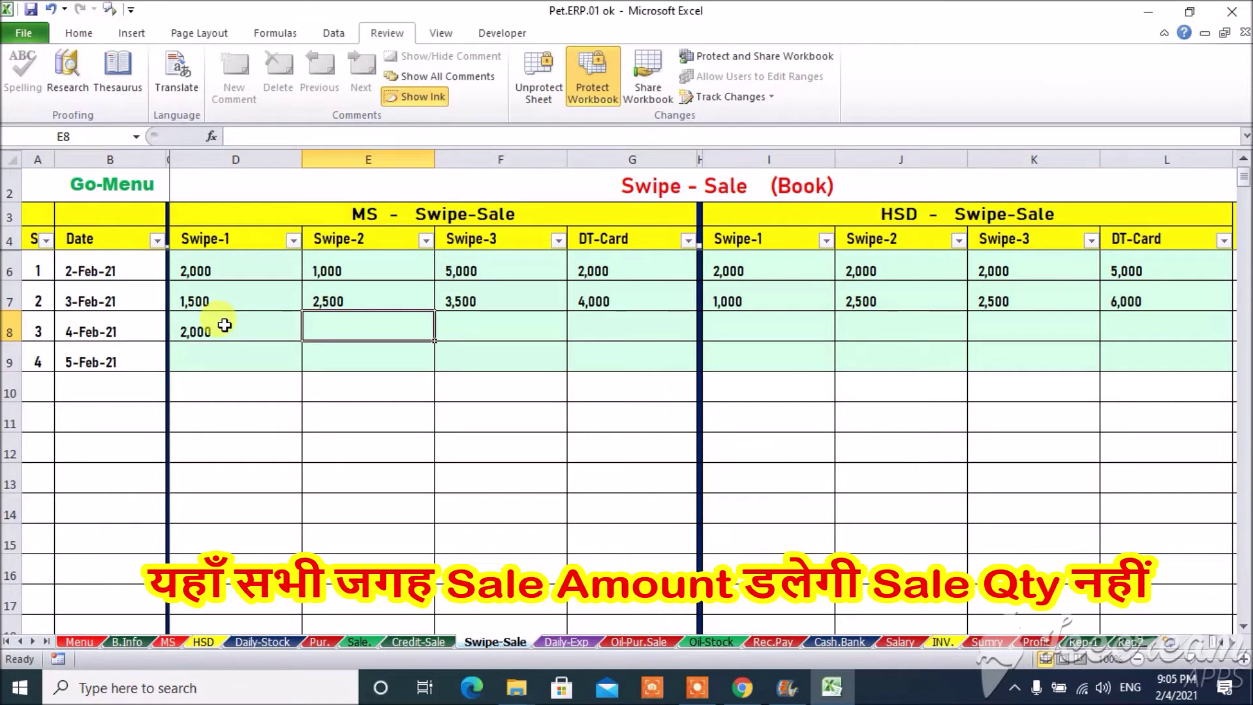
{"action": "type", "text": "2500"}
{"action": "key", "text": "Tab"}
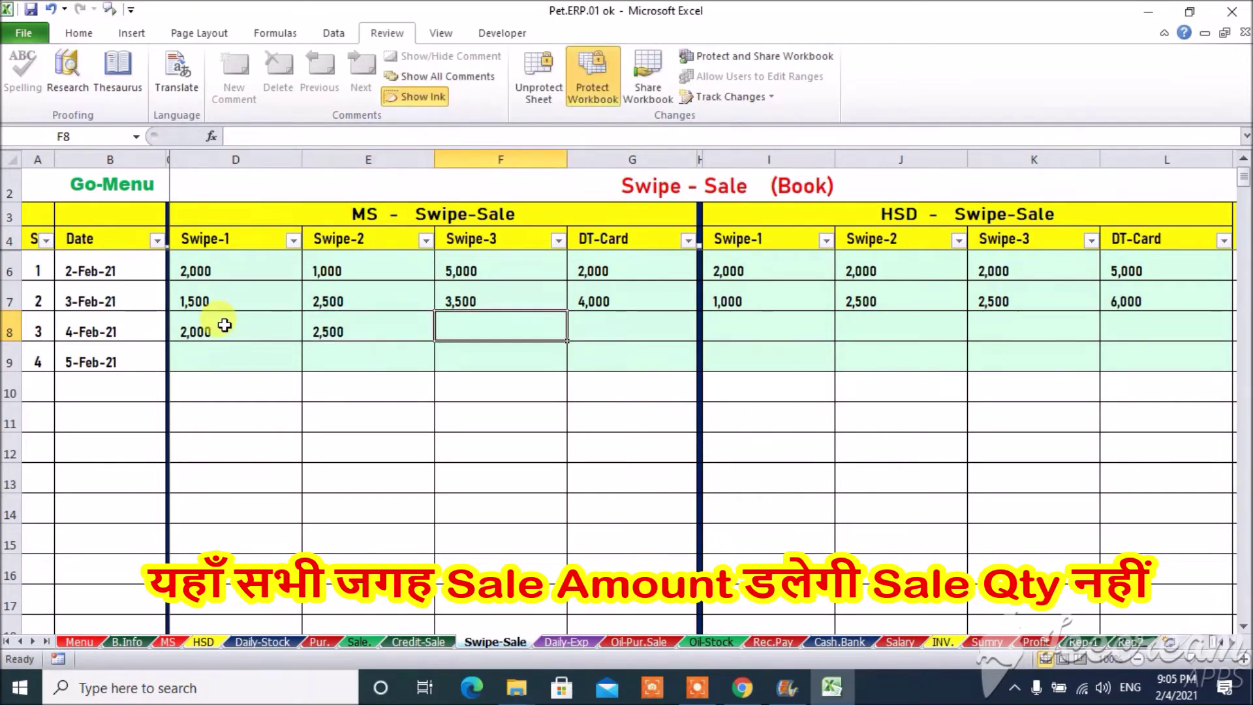
{"action": "type", "text": "3000"}
{"action": "key", "text": "Tab"}
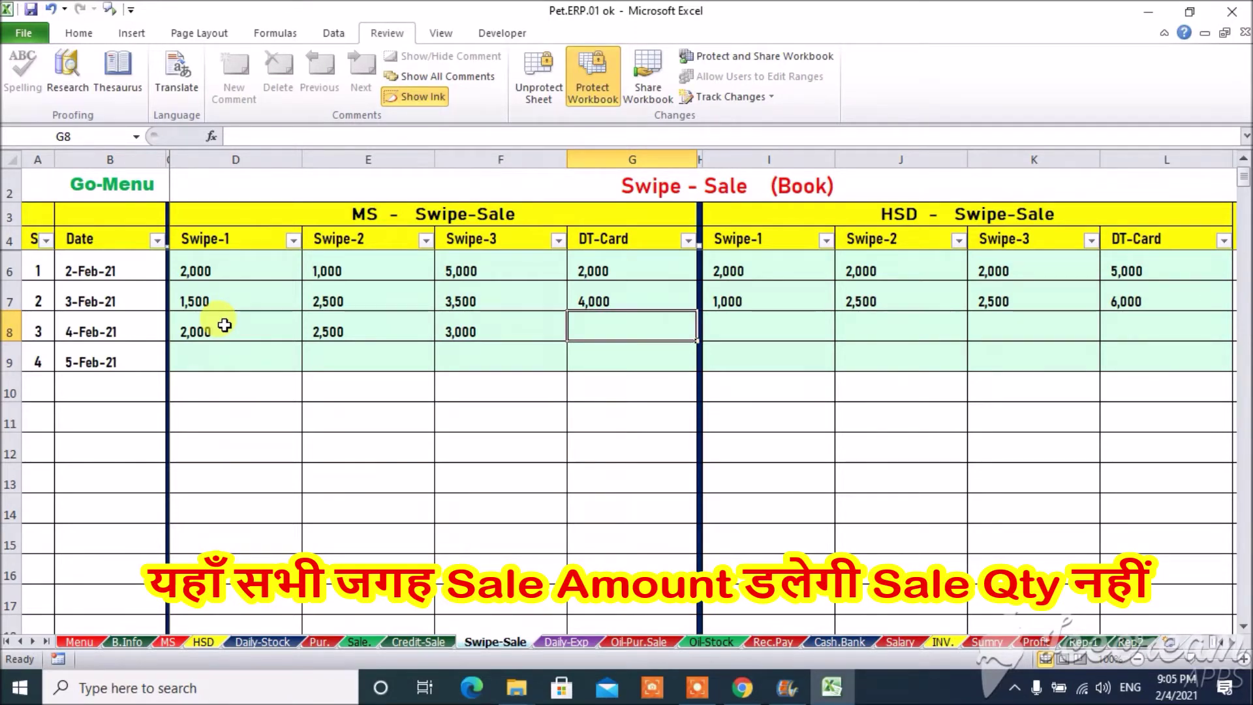
{"action": "type", "text": "1000"}
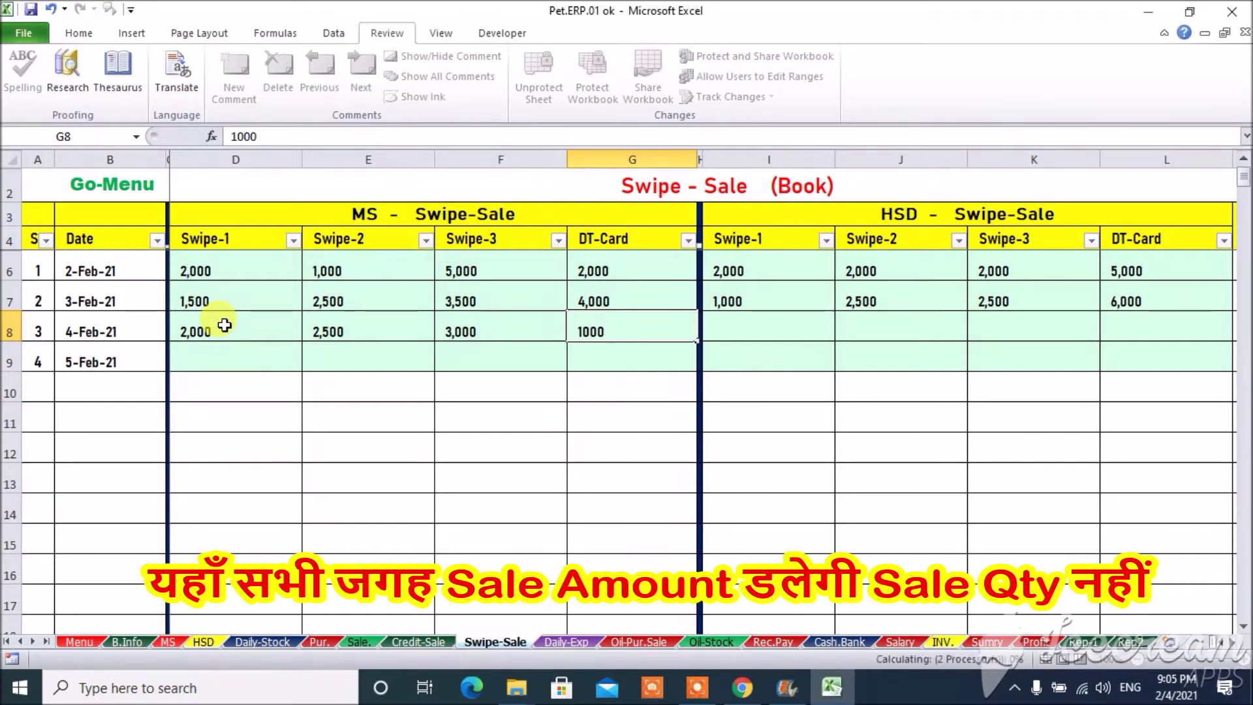
{"action": "key", "text": "Tab"}
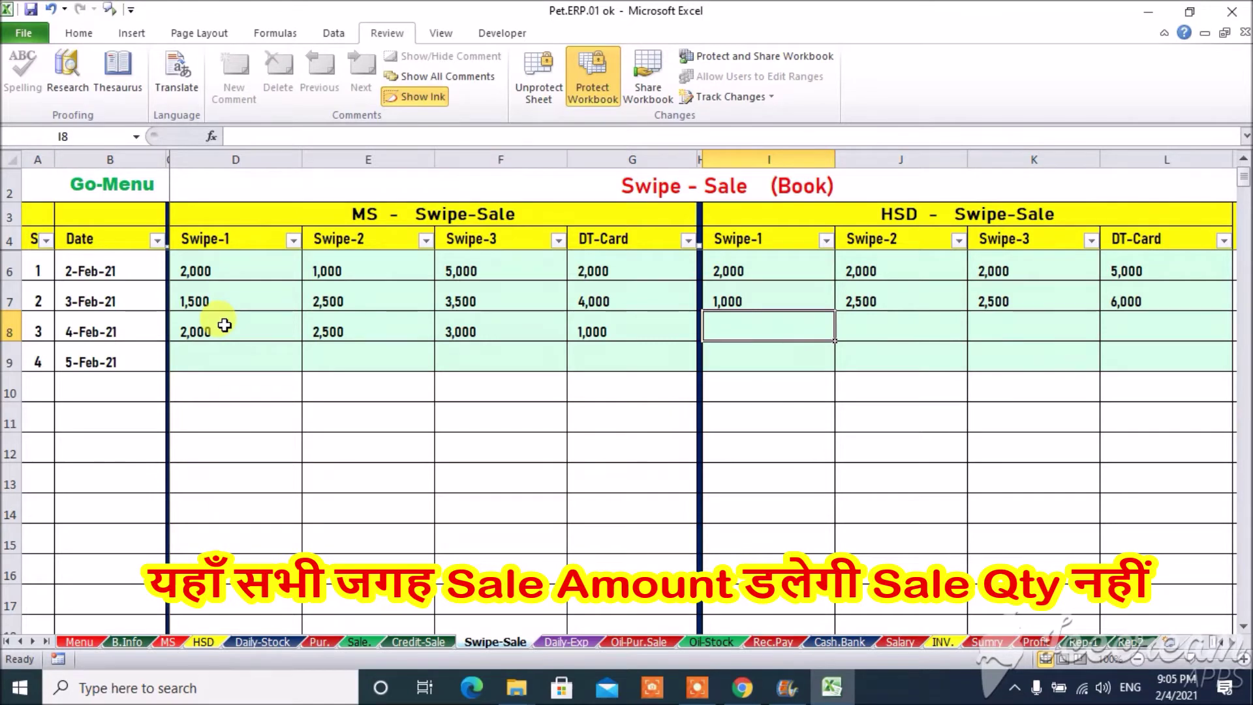
Enter the 4-Feb-21 HSD swipe amounts: Swipe-1 3000, Swipe-2 2000, Swipe-3 1500 and DT-Card 2000
{"action": "type", "text": "3,000"}
{"action": "key", "text": "Tab"}
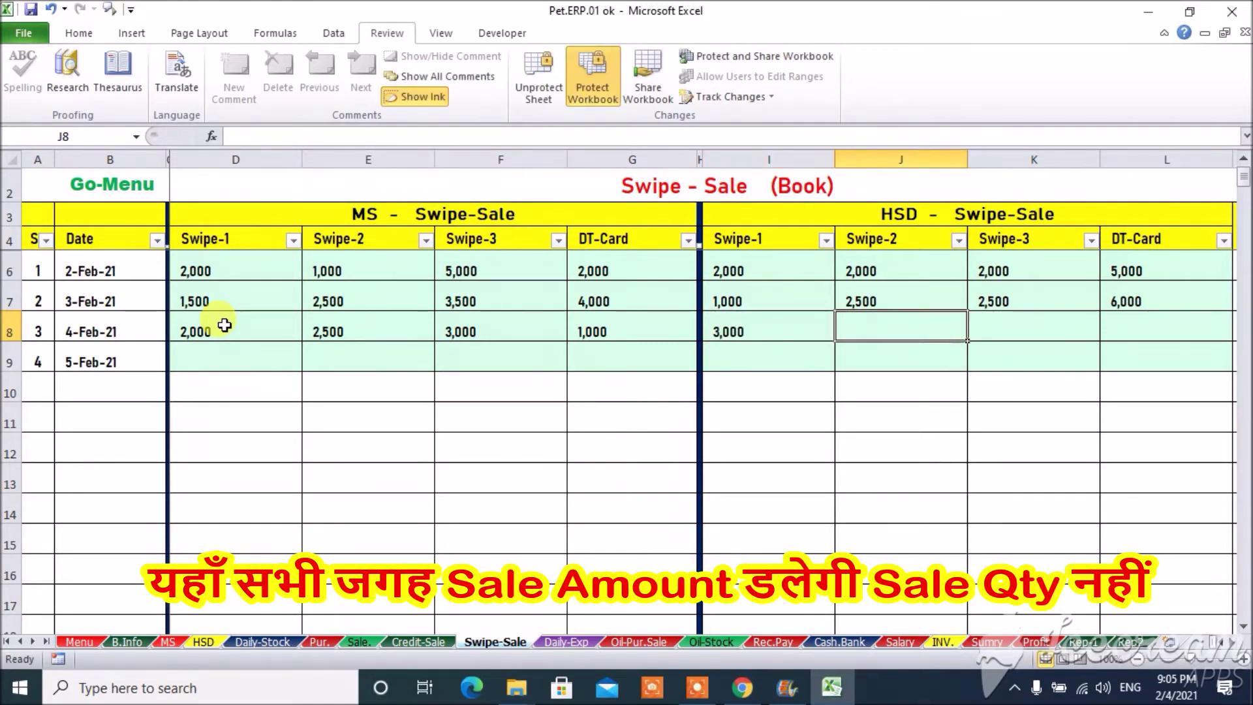
{"action": "type", "text": "2,000"}
{"action": "key", "text": "Tab"}
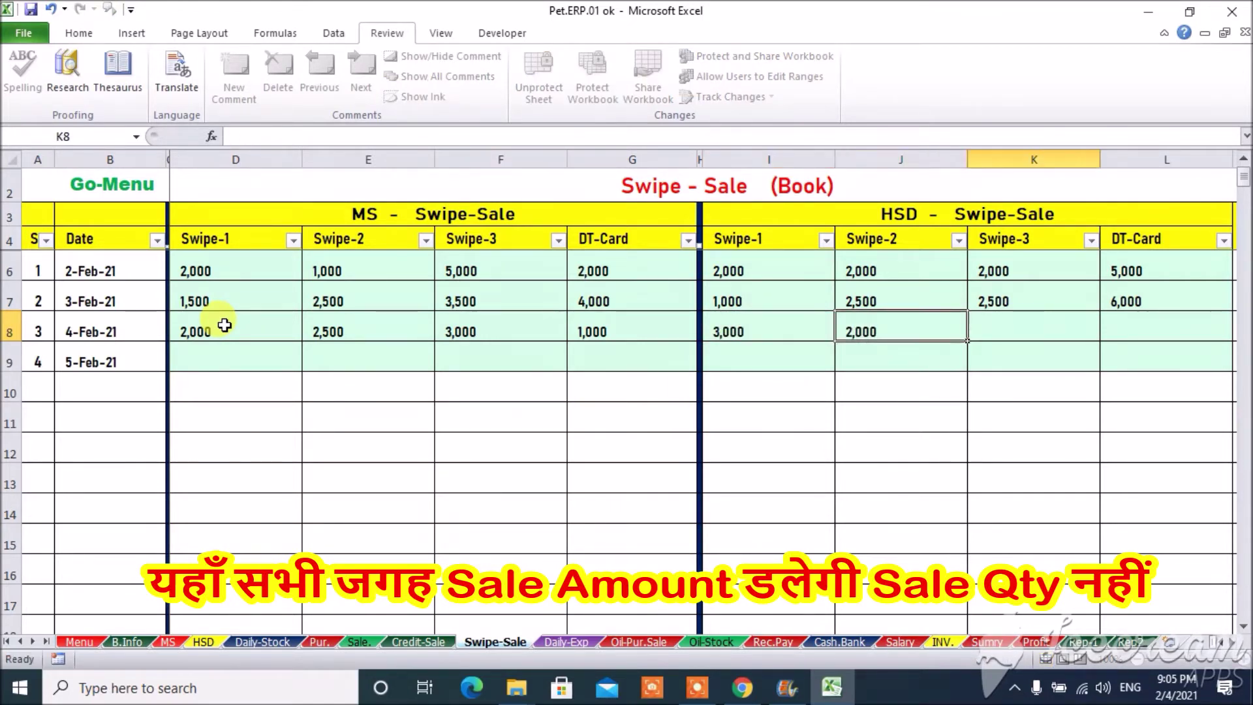
{"action": "type", "text": "1500"}
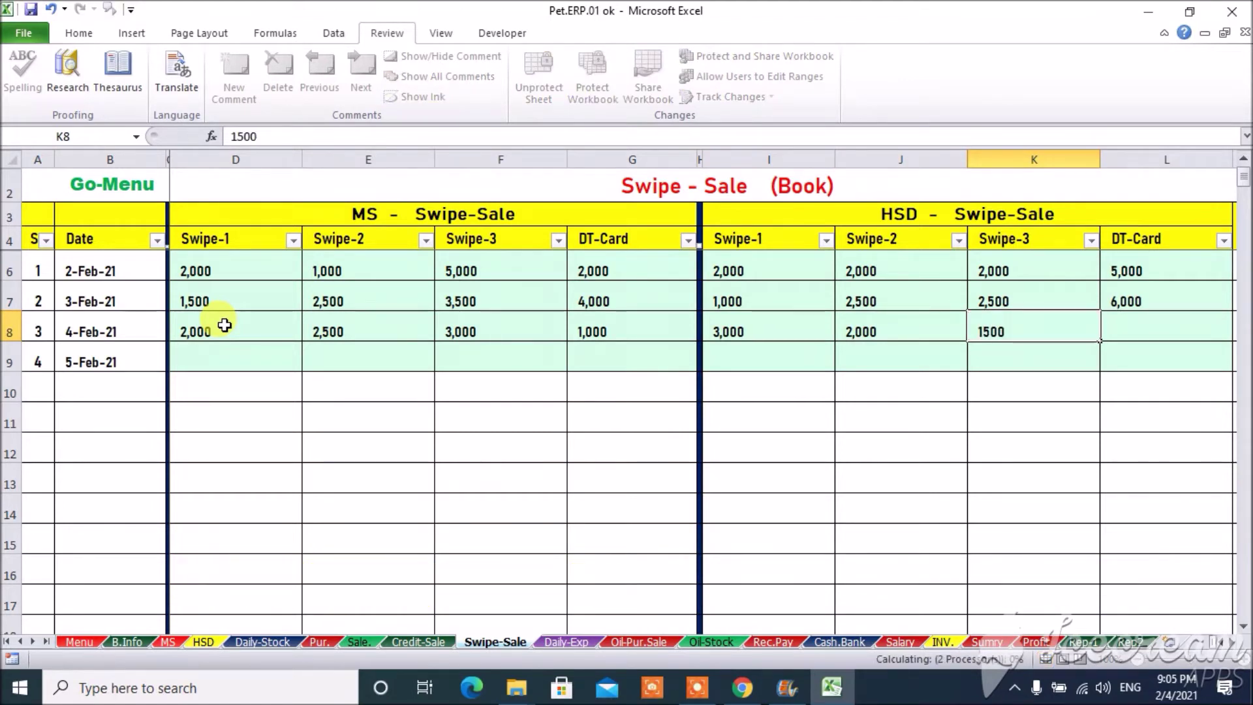
{"action": "key", "text": "Tab"}
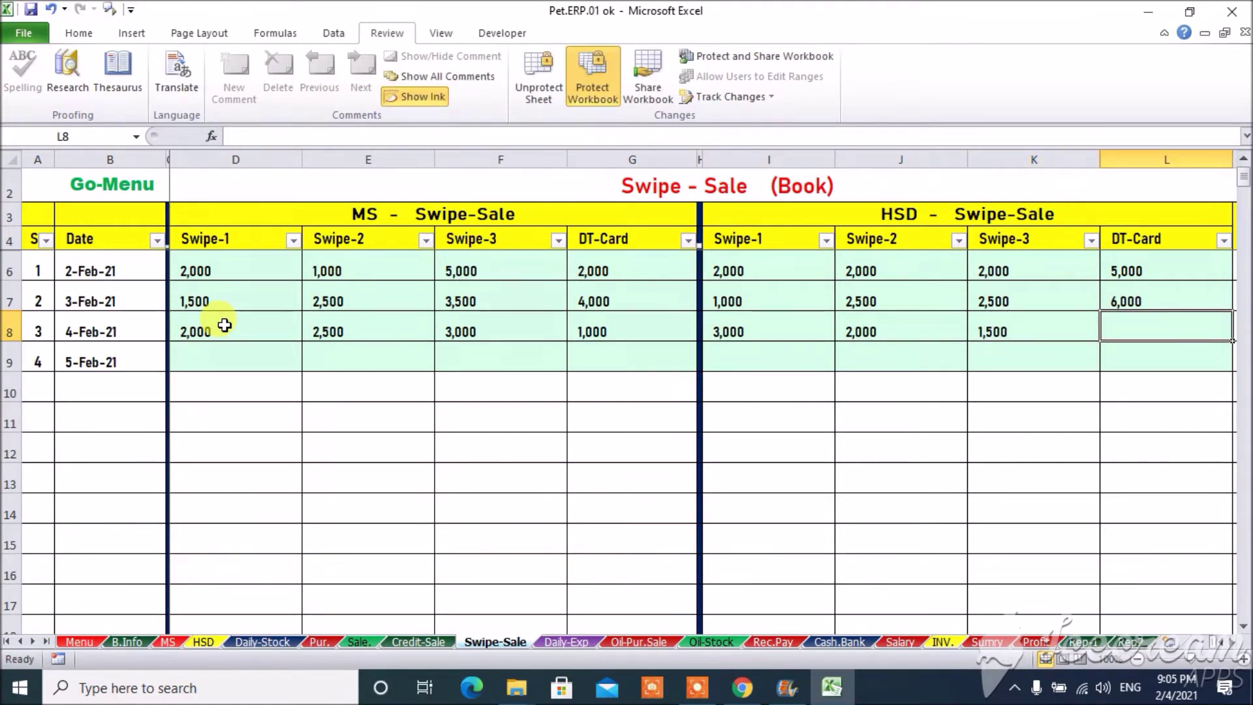
{"action": "type", "text": "2000"}
{"action": "key", "text": "Return"}
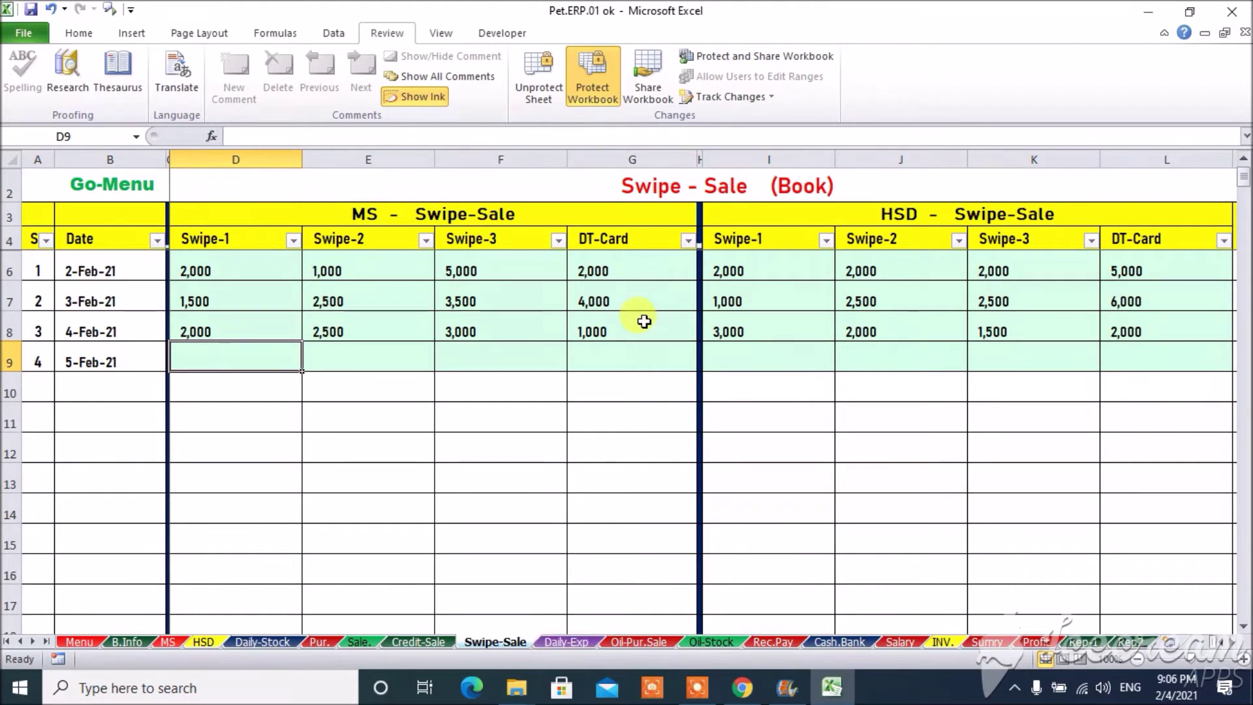
Examine the Total Swipe (MS) and Total Swipe (HSD) columns at the end of the Swipe - Sale book
{"action": "left_click", "coordinate": [659, 187]}
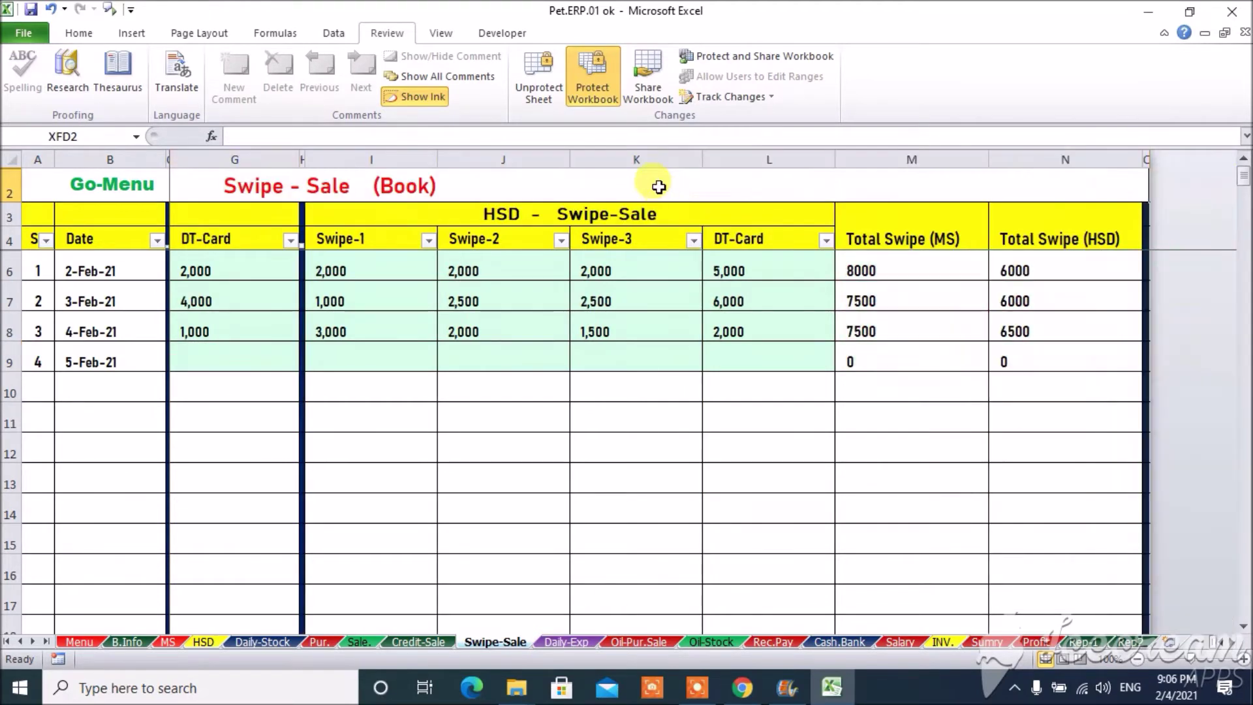
{"action": "key", "text": "ctrl+Left"}
{"action": "key", "text": "Home"}
{"action": "key", "text": "Right"}
{"action": "key", "text": "Right"}
{"action": "key", "text": "ctrl+Right"}
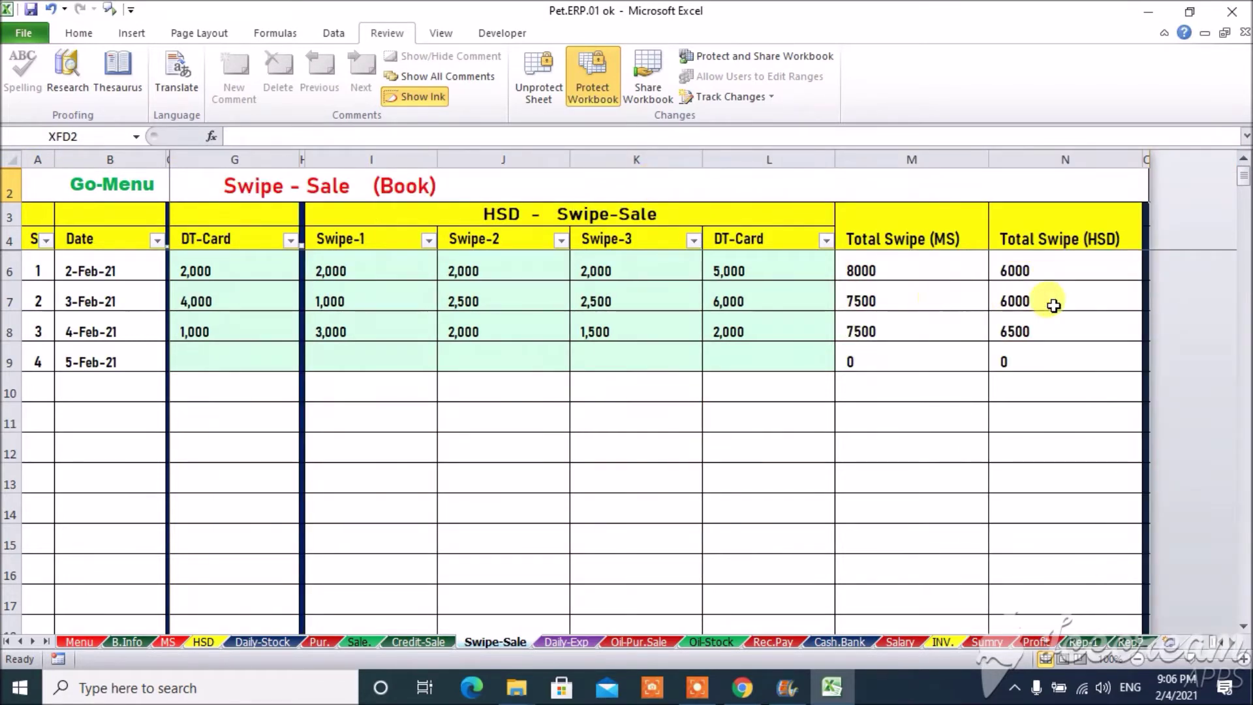
Review the MS and HSD swipe columns of the Swipe - Sale book back to the first entry
{"action": "key", "text": "ctrl+Left"}
{"action": "key", "text": "Left"}
{"action": "key", "text": "Left"}
{"action": "key", "text": "Right"}
{"action": "key", "text": "Right"}
{"action": "key", "text": "ctrl+Right"}
{"action": "key", "text": "Down"}
{"action": "key", "text": "Down"}
{"action": "key", "text": "Down"}
{"action": "key", "text": "ctrl+Left"}
{"action": "key", "text": "Home"}
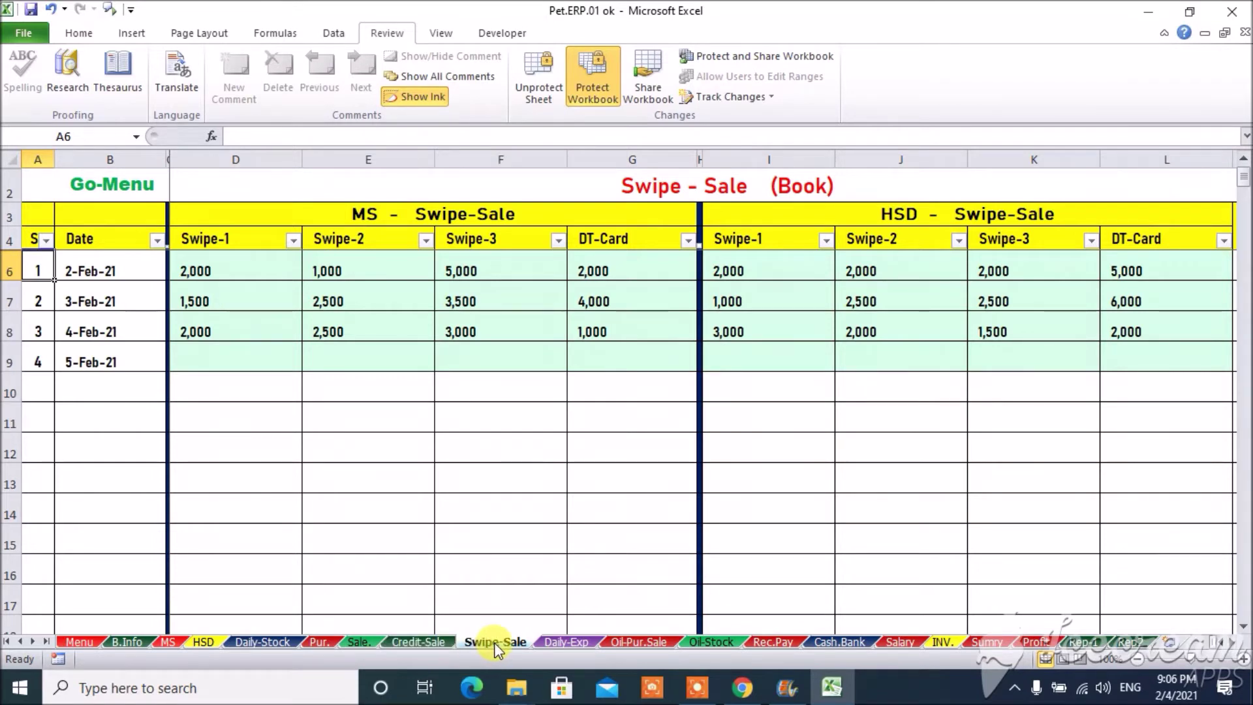
In the Daily-Exp sheet, enter the 4-Feb-21 Gen-Exp as 100 and Fuel as 500
{"action": "left_click", "coordinate": [566, 643]}
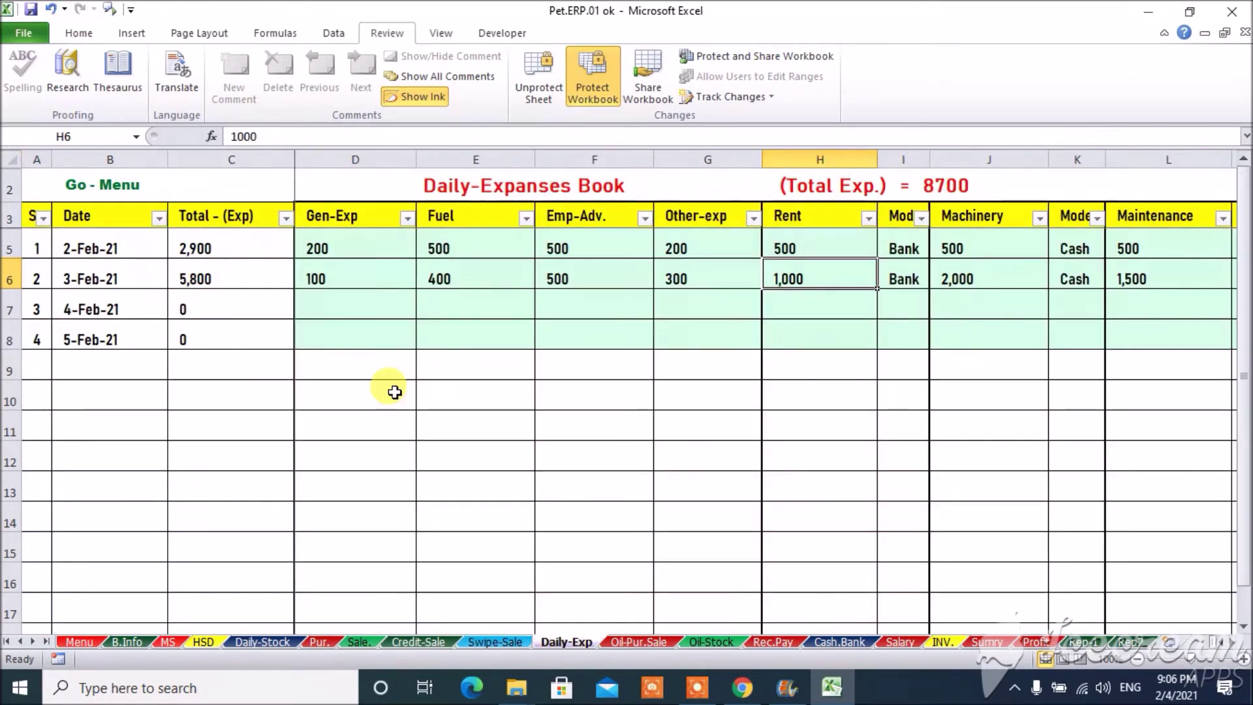
{"action": "key", "text": "Left"}
{"action": "key", "text": "Left"}
{"action": "key", "text": "Left"}
{"action": "key", "text": "Left"}
{"action": "key", "text": "Left"}
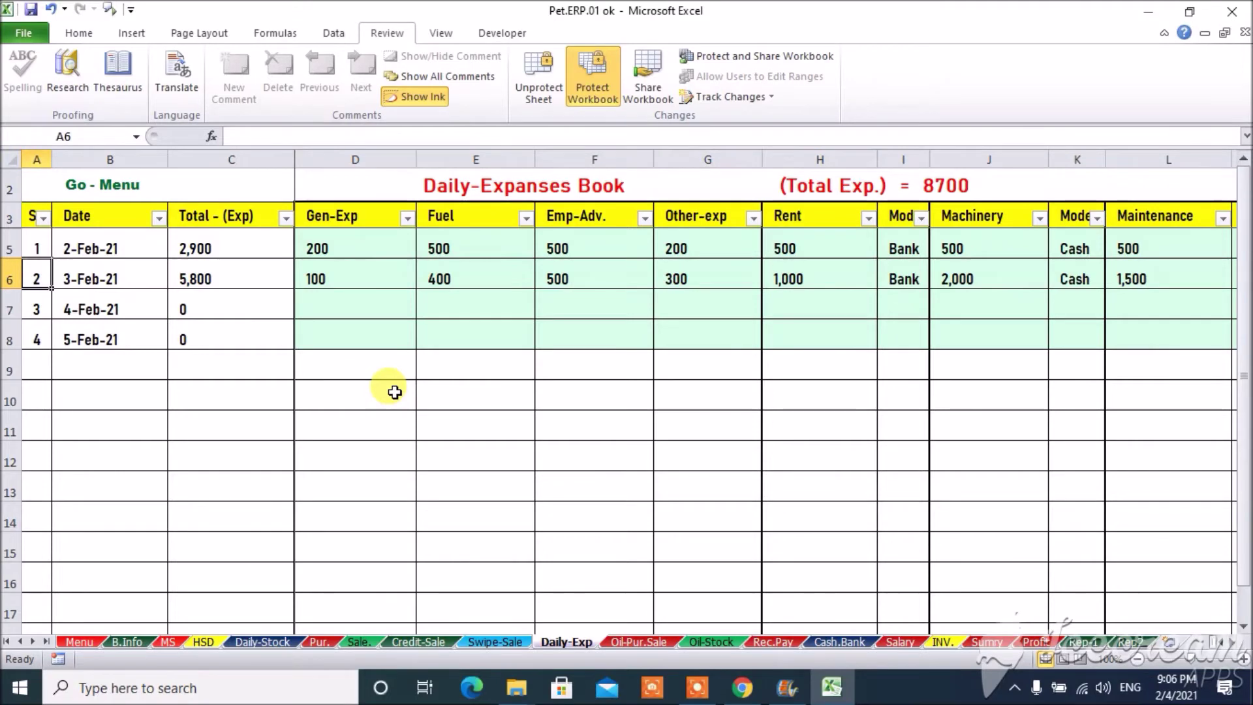
{"action": "key", "text": "Right"}
{"action": "key", "text": "Down"}
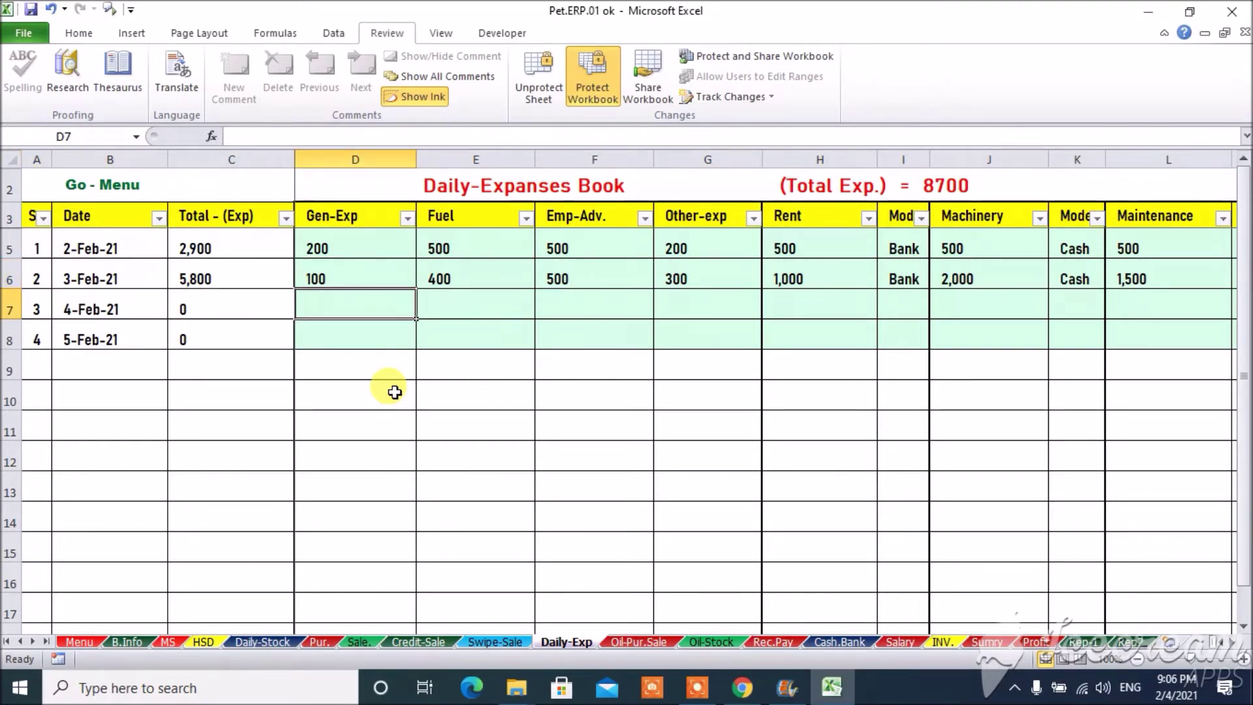
{"action": "type", "text": "100"}
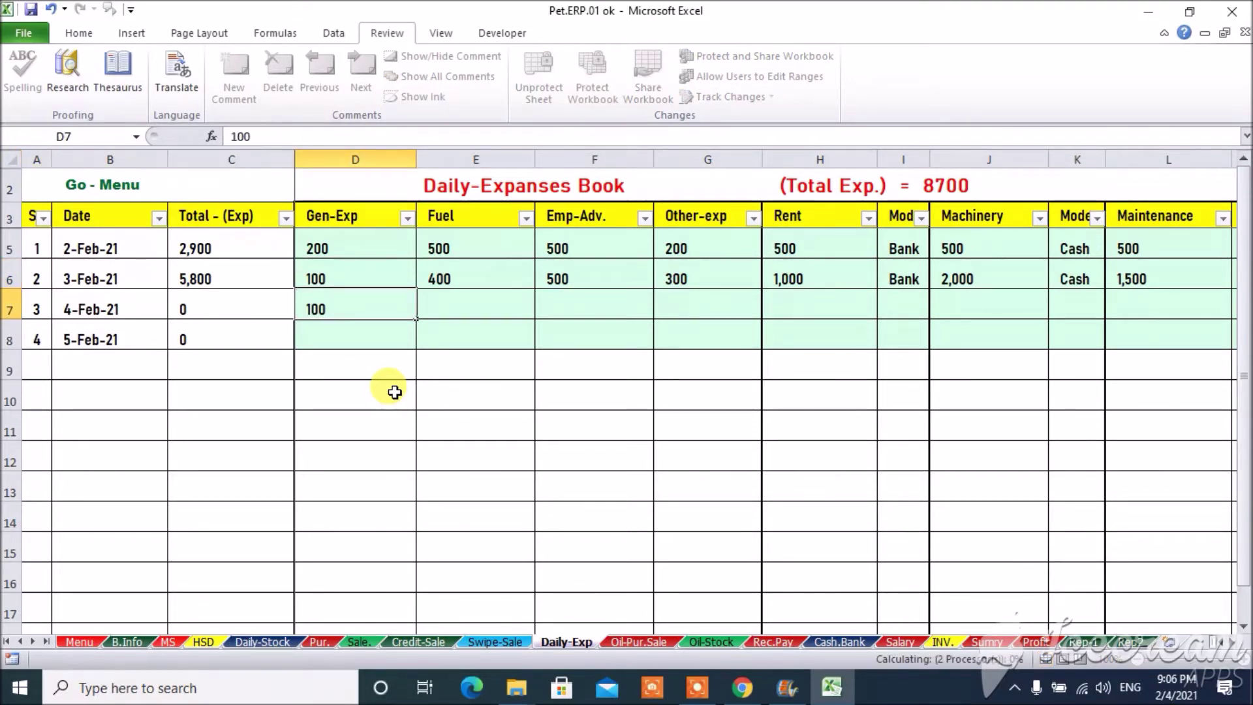
{"action": "key", "text": "Right"}
{"action": "type", "text": "500"}
{"action": "key", "text": "Return"}
{"action": "key", "text": "Right"}
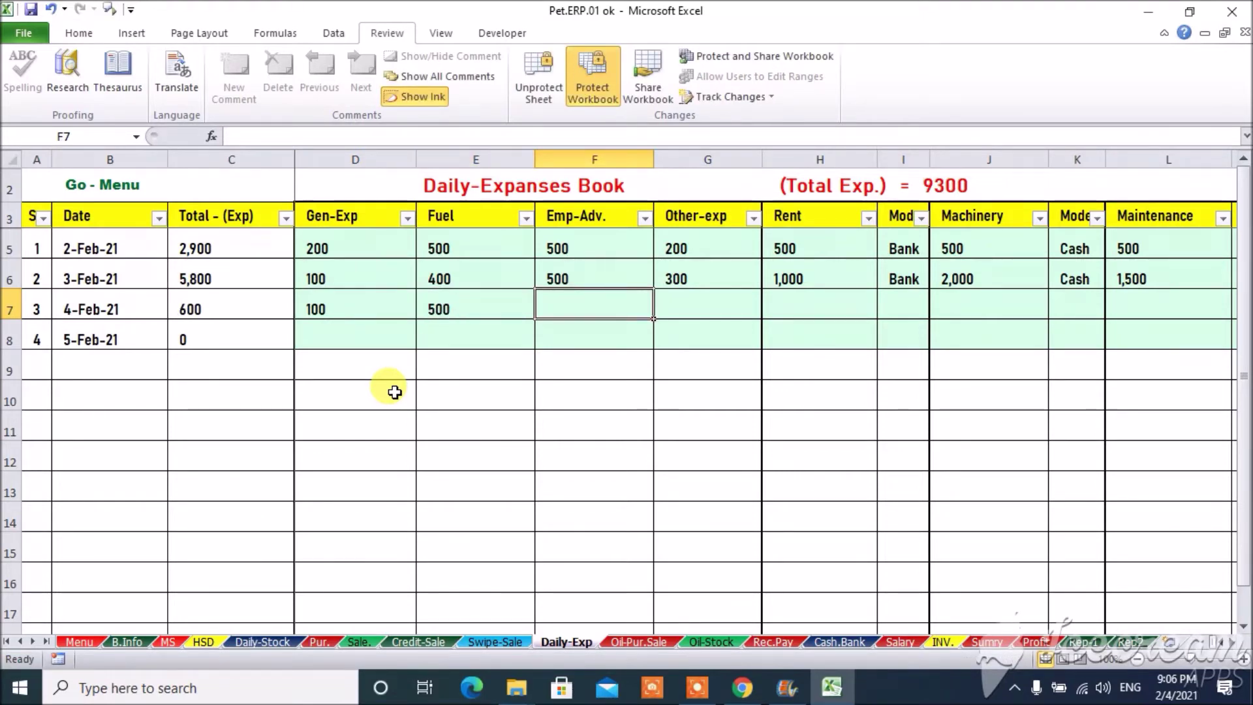
Enter the 4-Feb-21 Emp-Adv. as 800 and Other-exp as 200, and check the row's general expense entries
{"action": "type", "text": "800"}
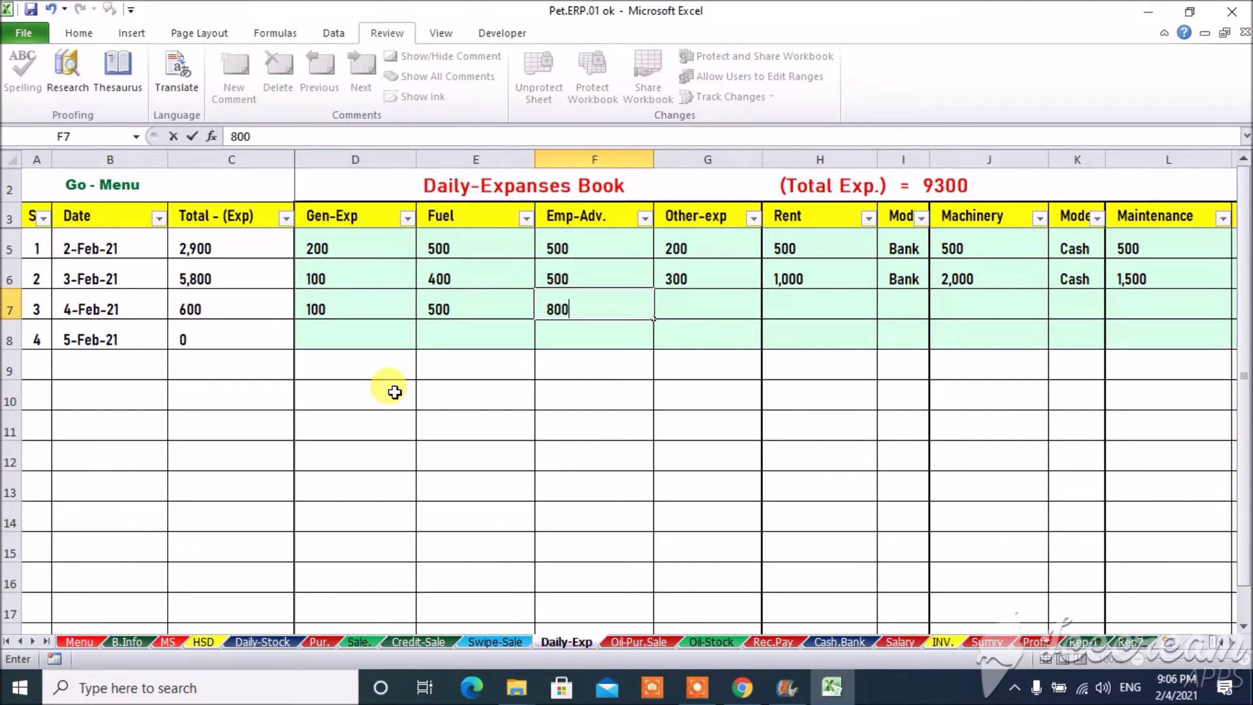
{"action": "key", "text": "Return"}
{"action": "key", "text": "Right"}
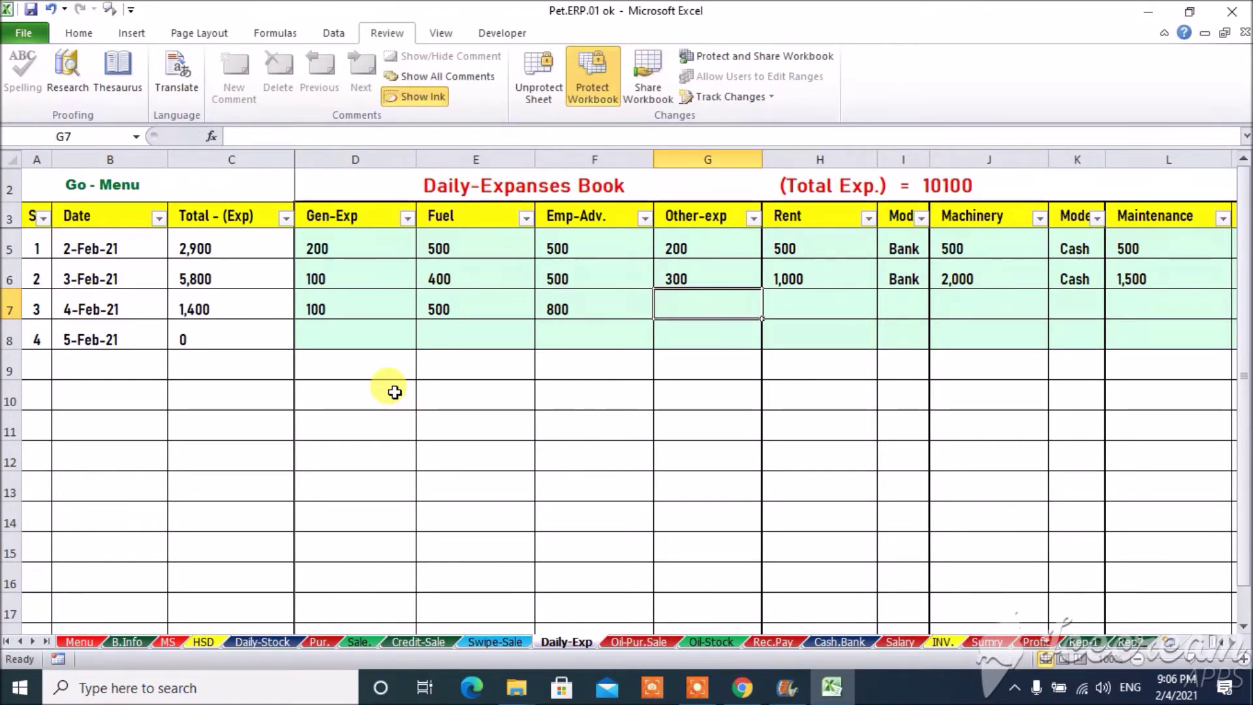
{"action": "type", "text": "200"}
{"action": "key", "text": "Right"}
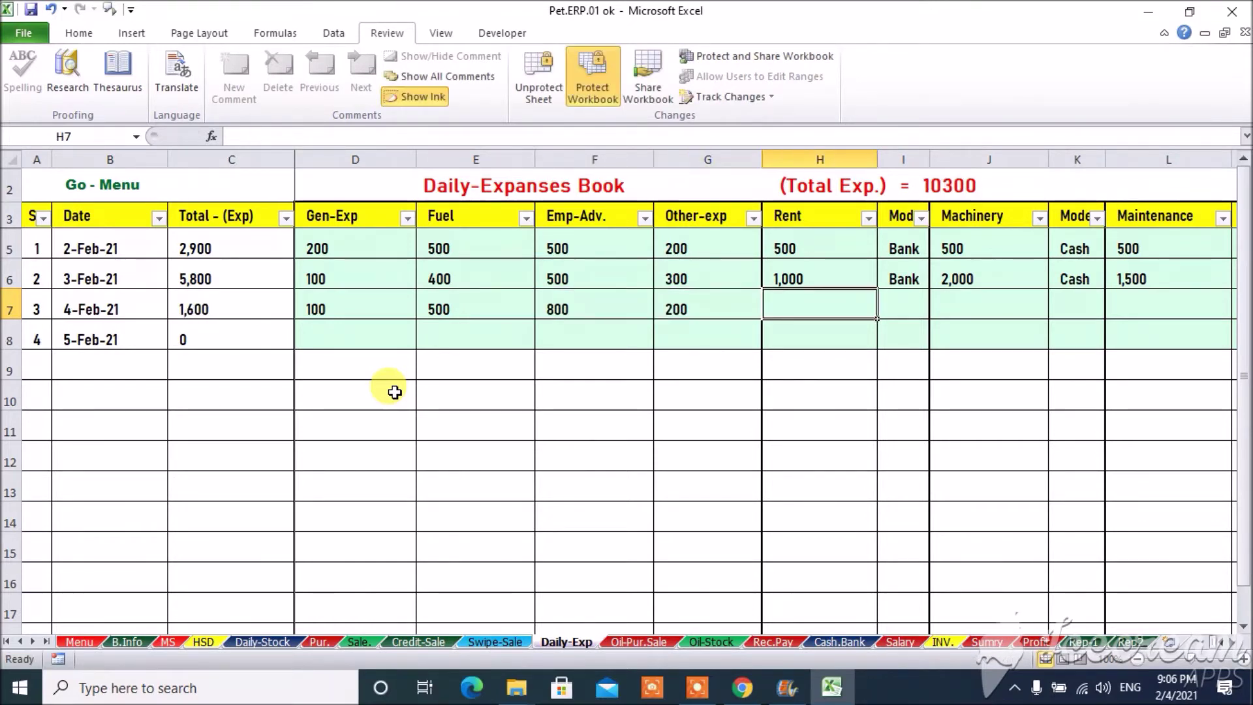
{"action": "left_click", "coordinate": [372, 303]}
{"action": "key", "text": "Right"}
{"action": "key", "text": "Right"}
{"action": "key", "text": "Right"}
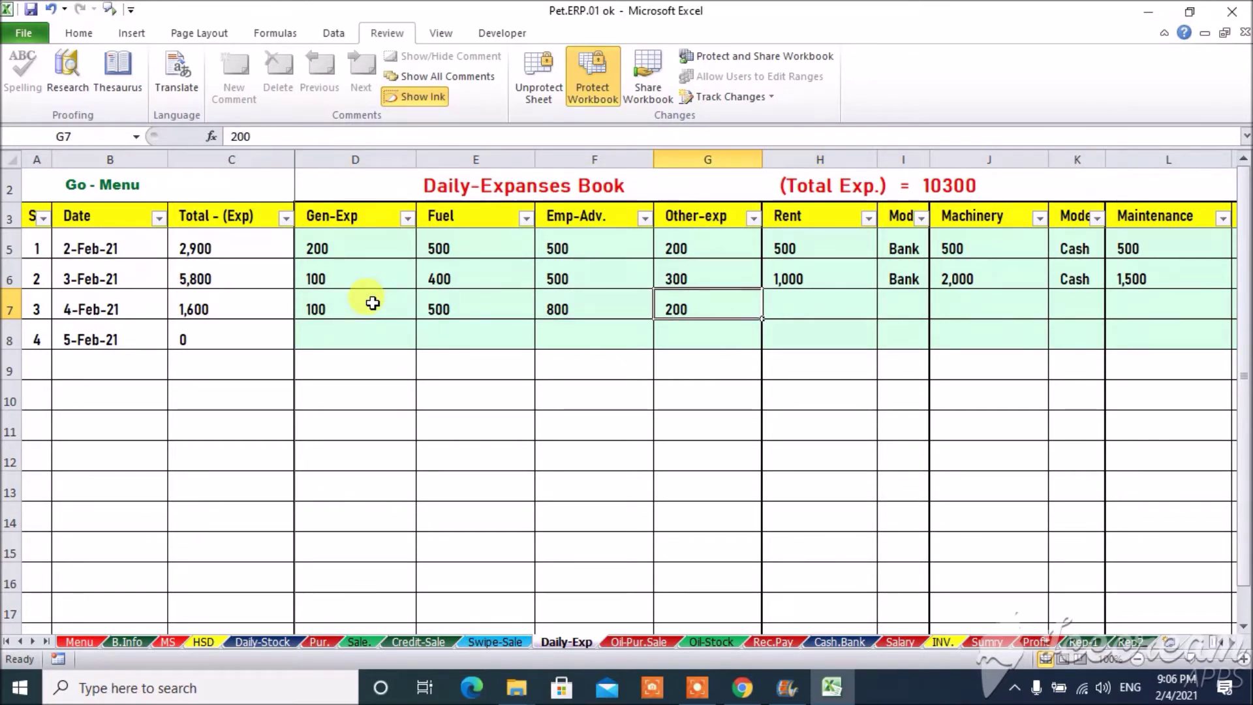
Enter the 4-Feb-21 Rent as 1000 with the payment mode Bank
{"action": "key", "text": "Right"}
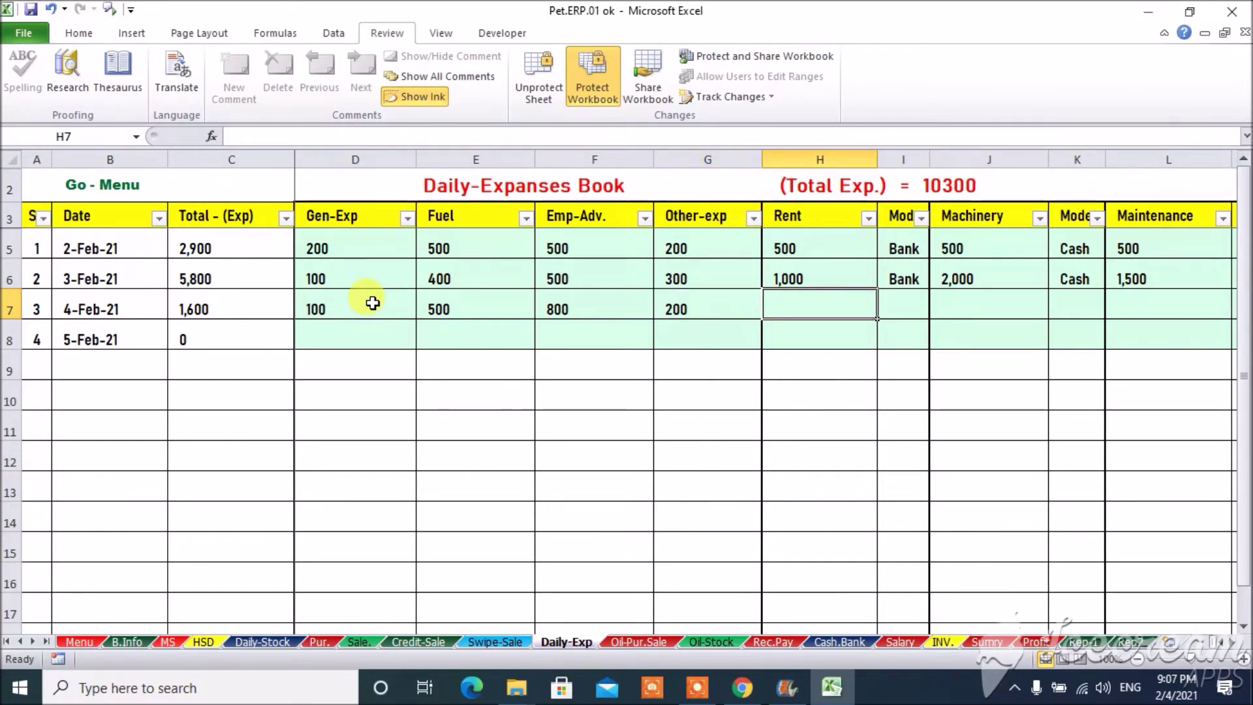
{"action": "type", "text": "1000"}
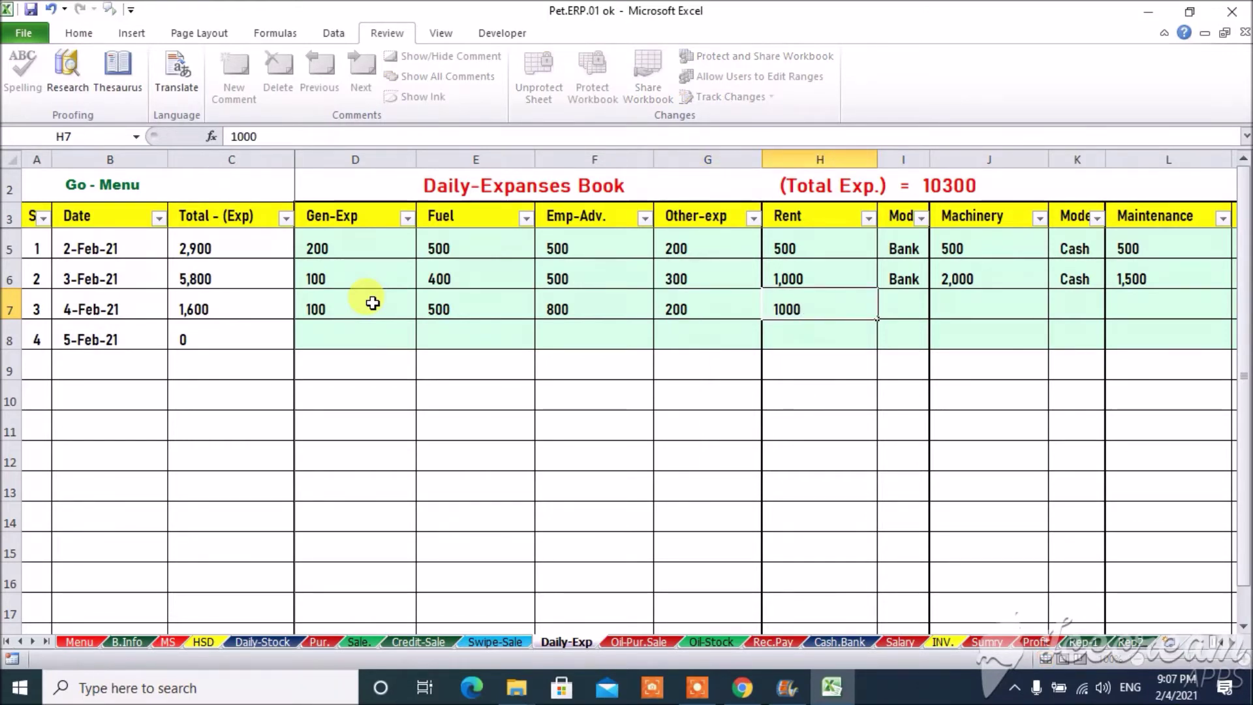
{"action": "key", "text": "Right"}
{"action": "key", "text": "alt+Down"}
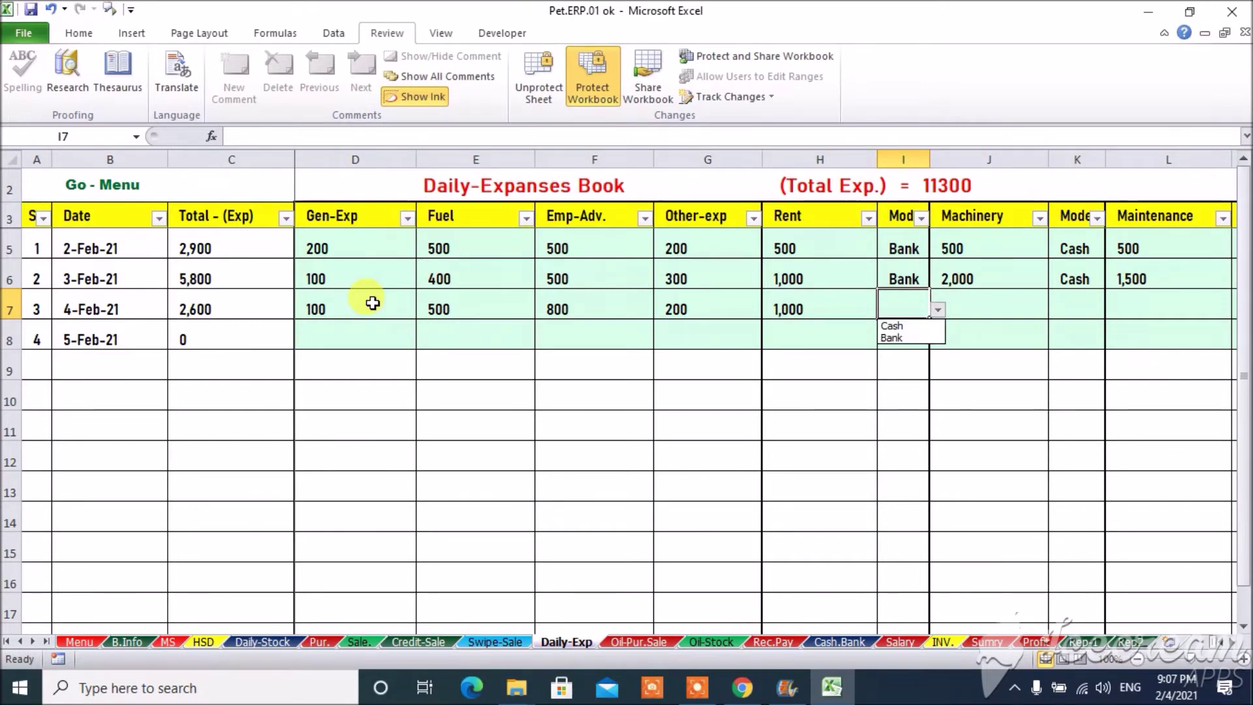
{"action": "key", "text": "Down"}
{"action": "key", "text": "Down"}
{"action": "key", "text": "Return"}
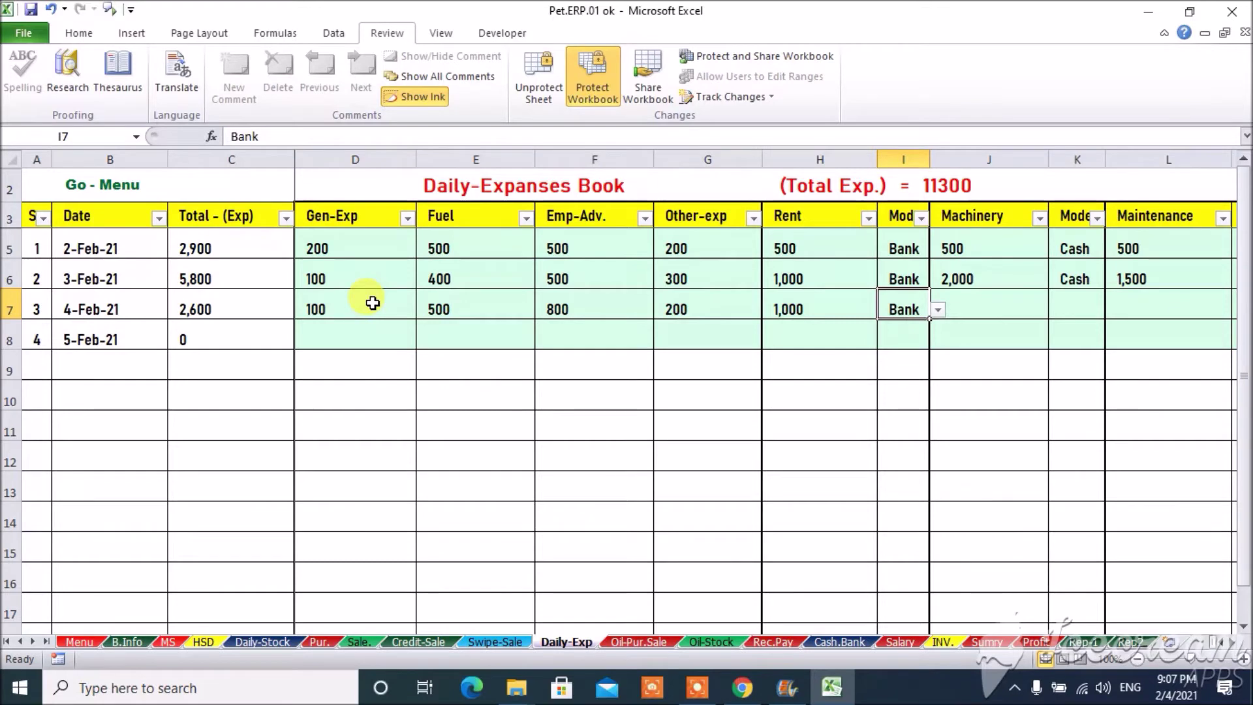
Enter the 4-Feb-21 Machinery expense as 5,000 with the payment mode Cash
{"action": "key", "text": "Right"}
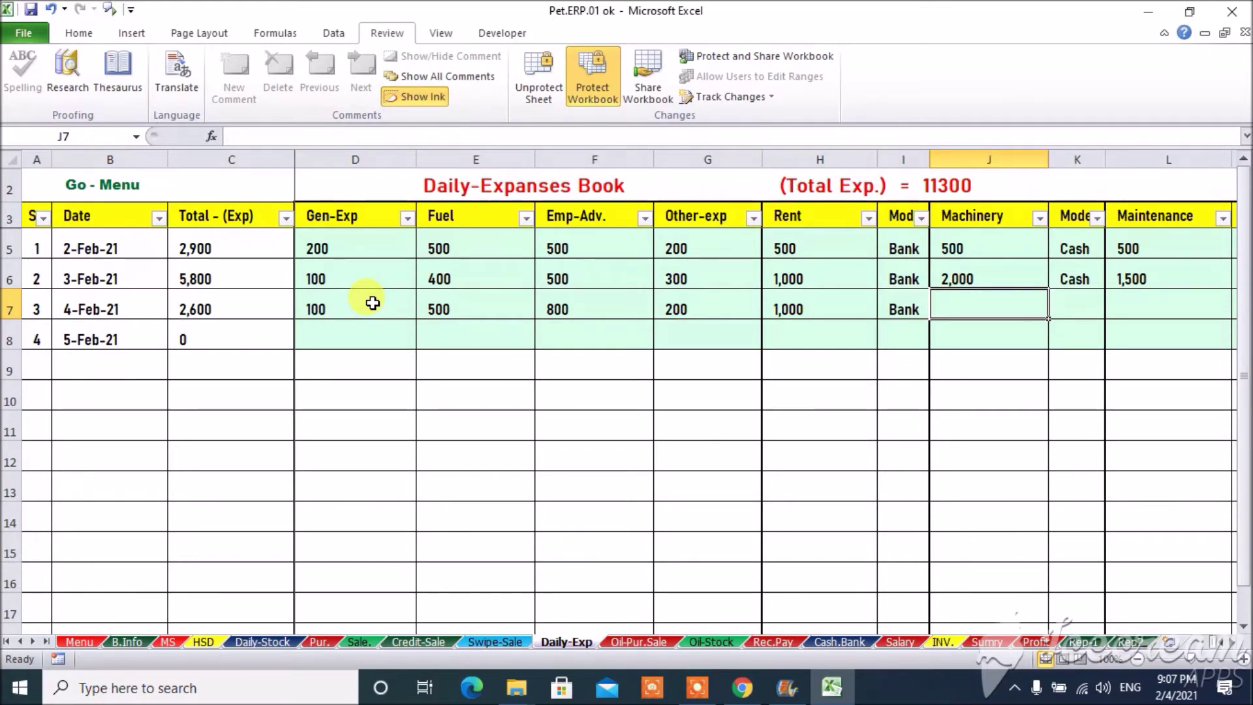
{"action": "type", "text": "5,000"}
{"action": "key", "text": "Right"}
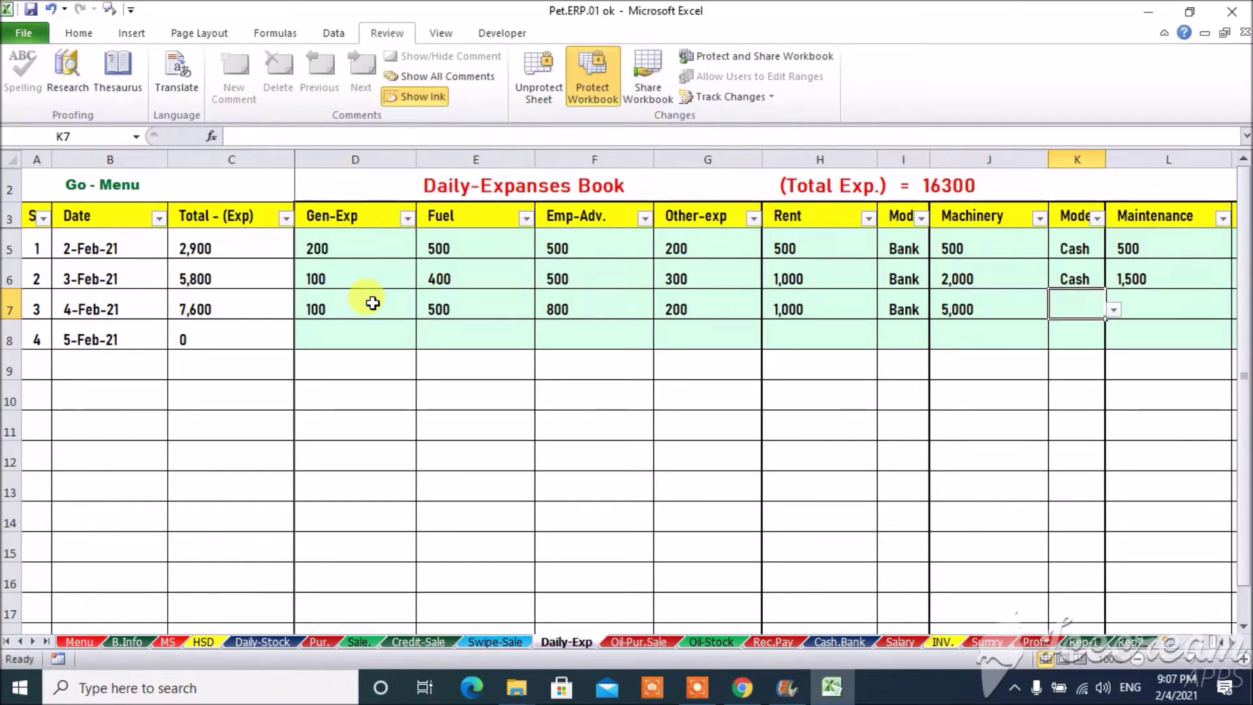
{"action": "key", "text": "alt+Down"}
{"action": "key", "text": "Down"}
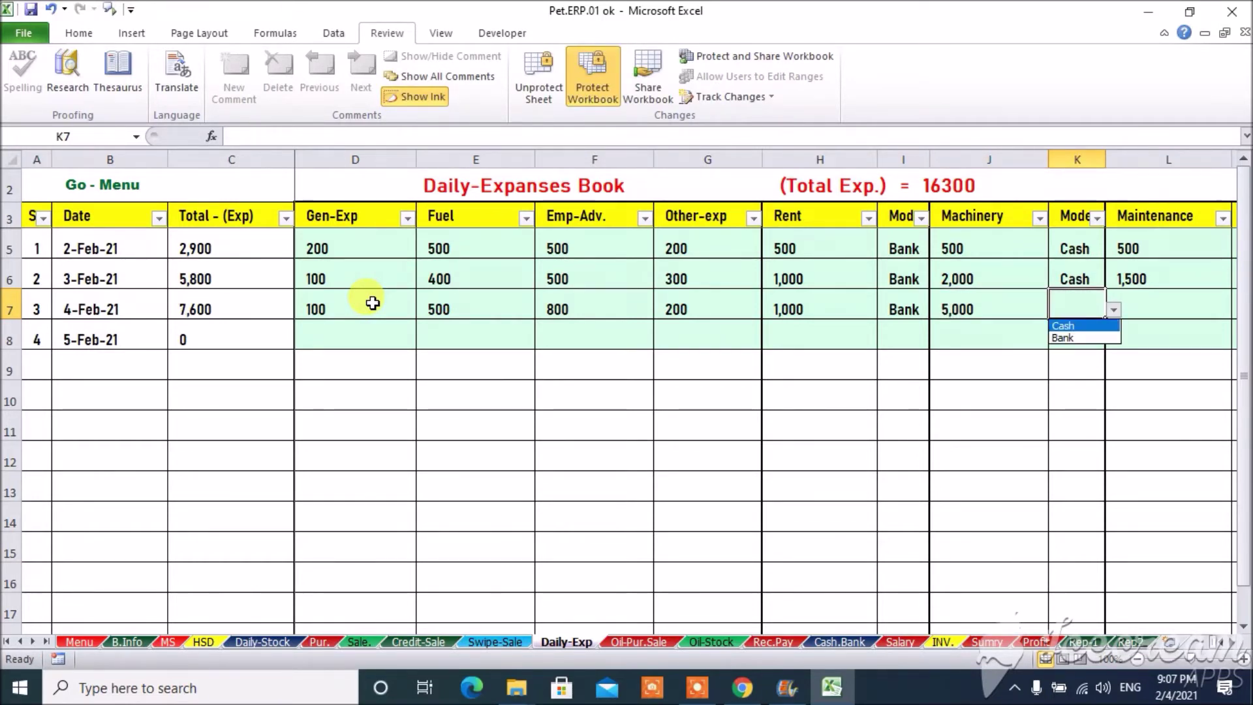
{"action": "key", "text": "Return"}
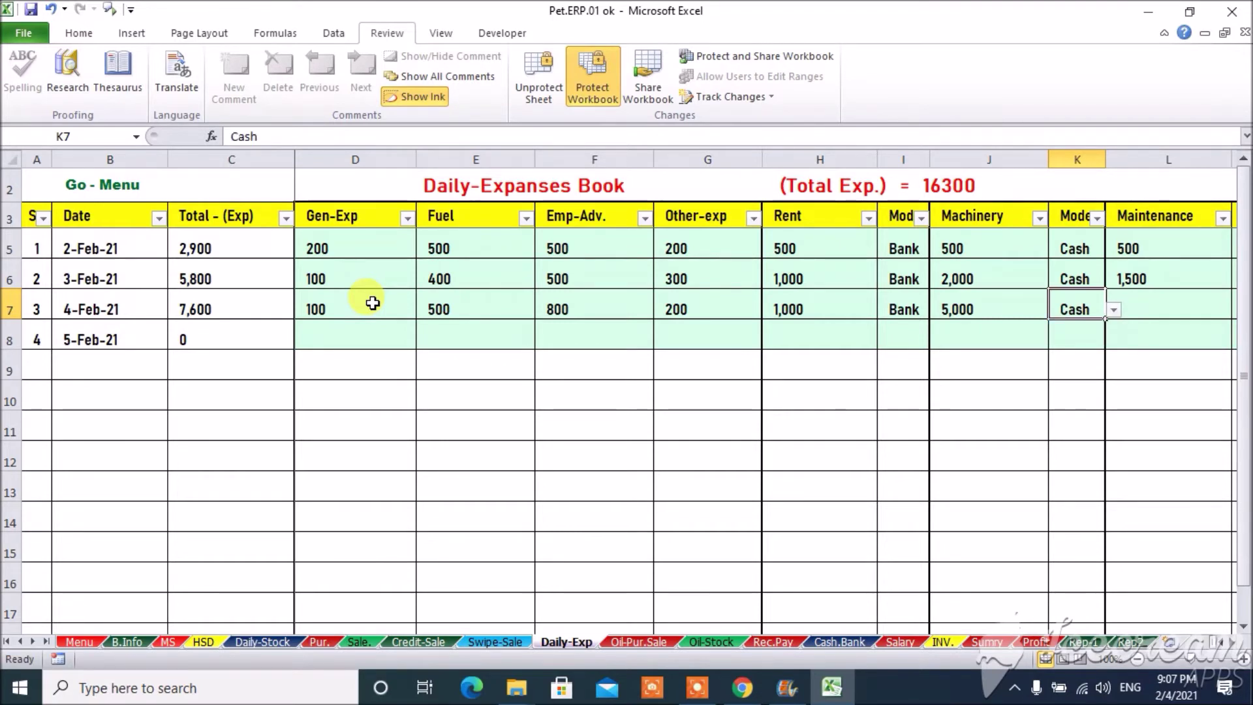
Enter the 4-Feb-21 Maintenance expense as 1000 with the payment mode Cash
{"action": "key", "text": "Right"}
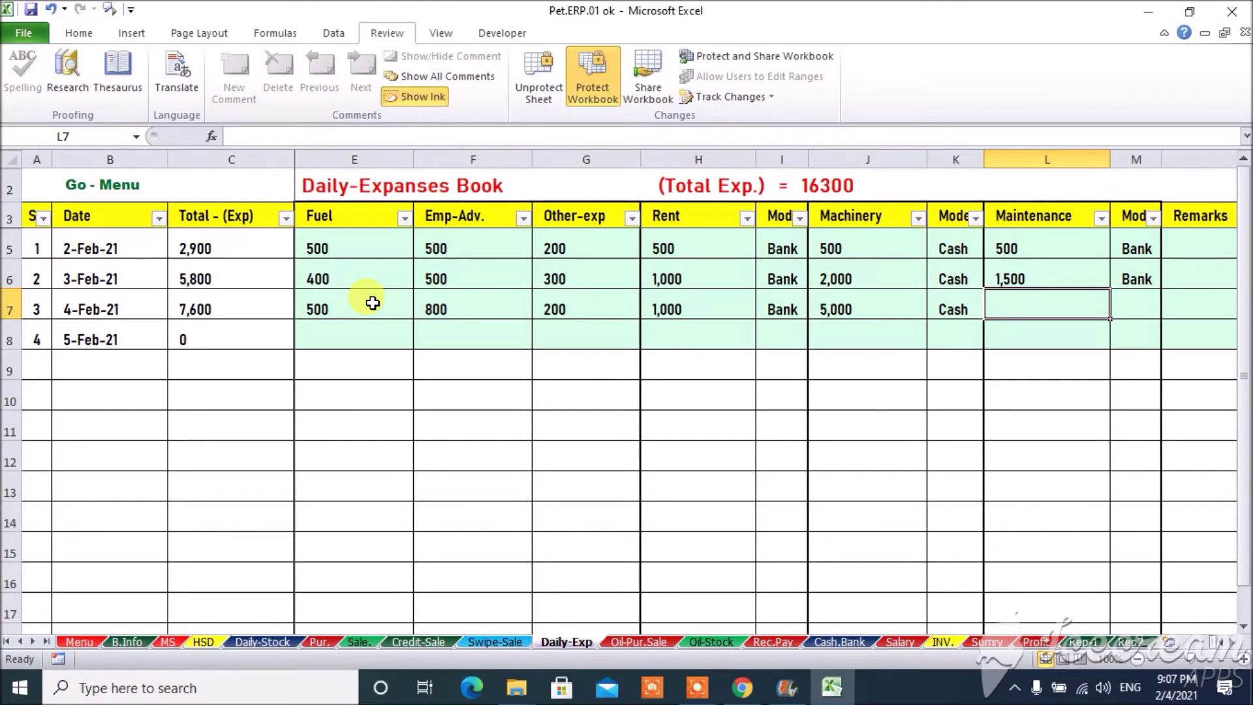
{"action": "type", "text": "1000"}
{"action": "key", "text": "Tab"}
{"action": "key", "text": "alt+Down"}
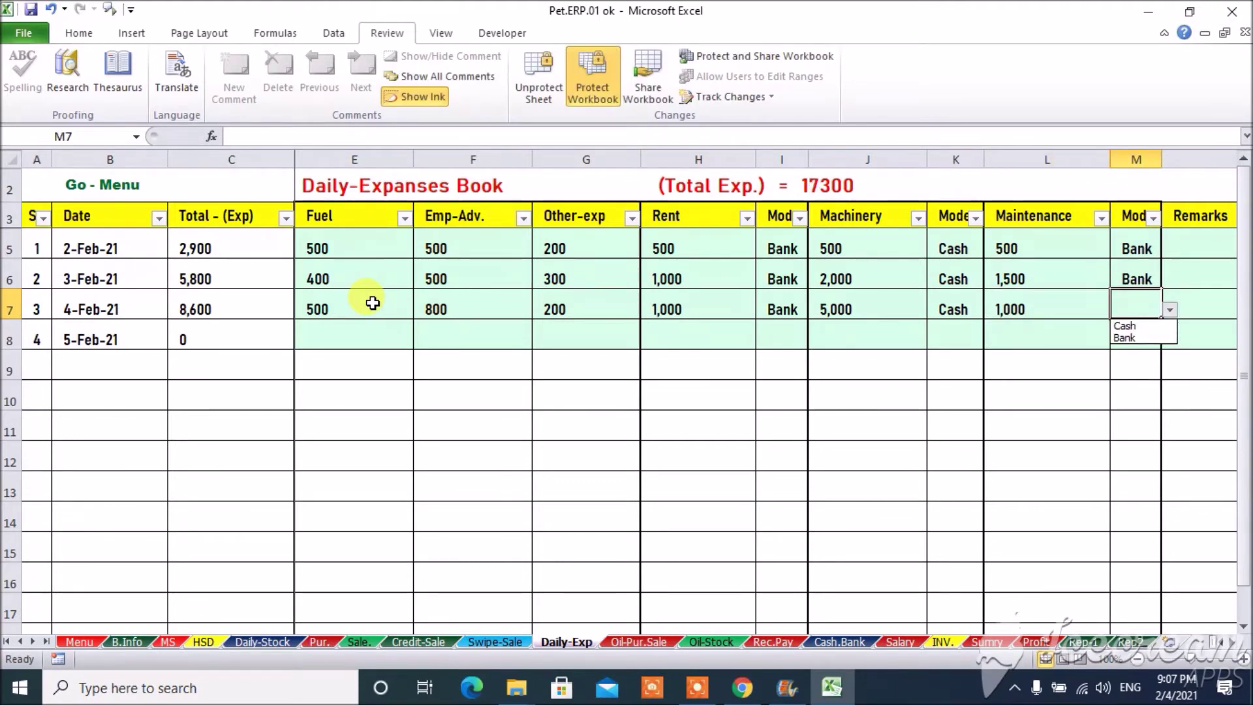
{"action": "key", "text": "Down"}
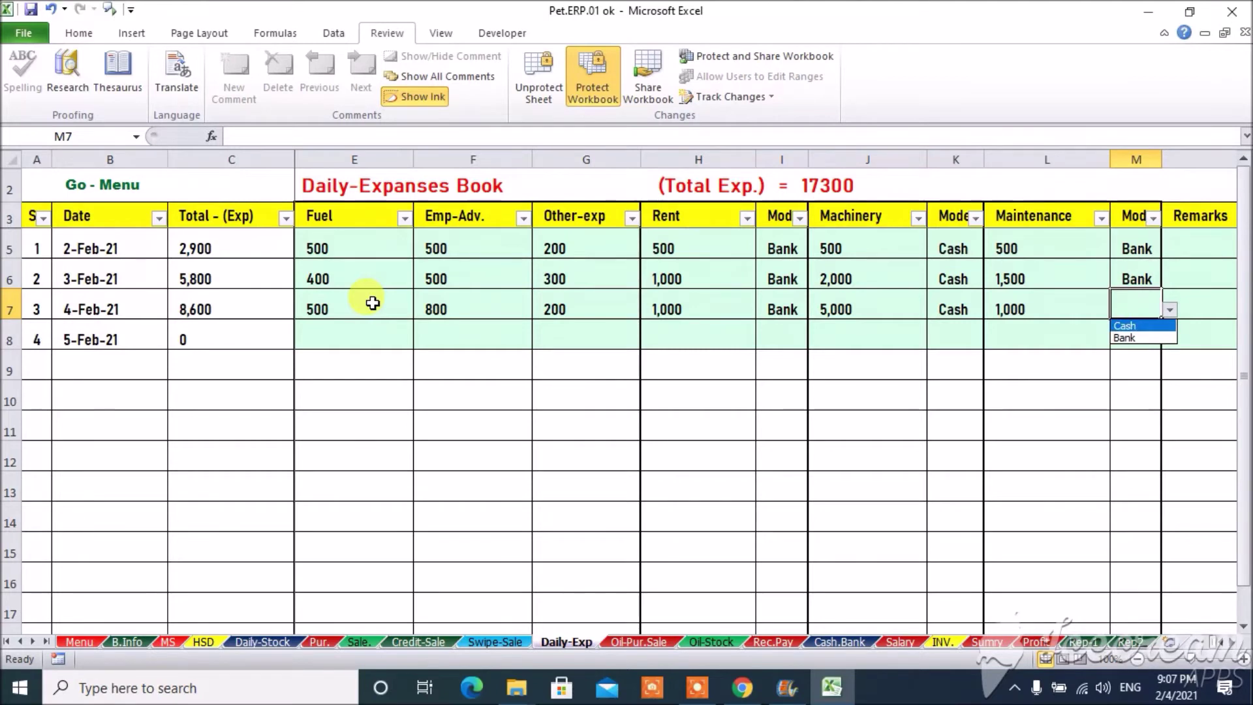
{"action": "key", "text": "Return"}
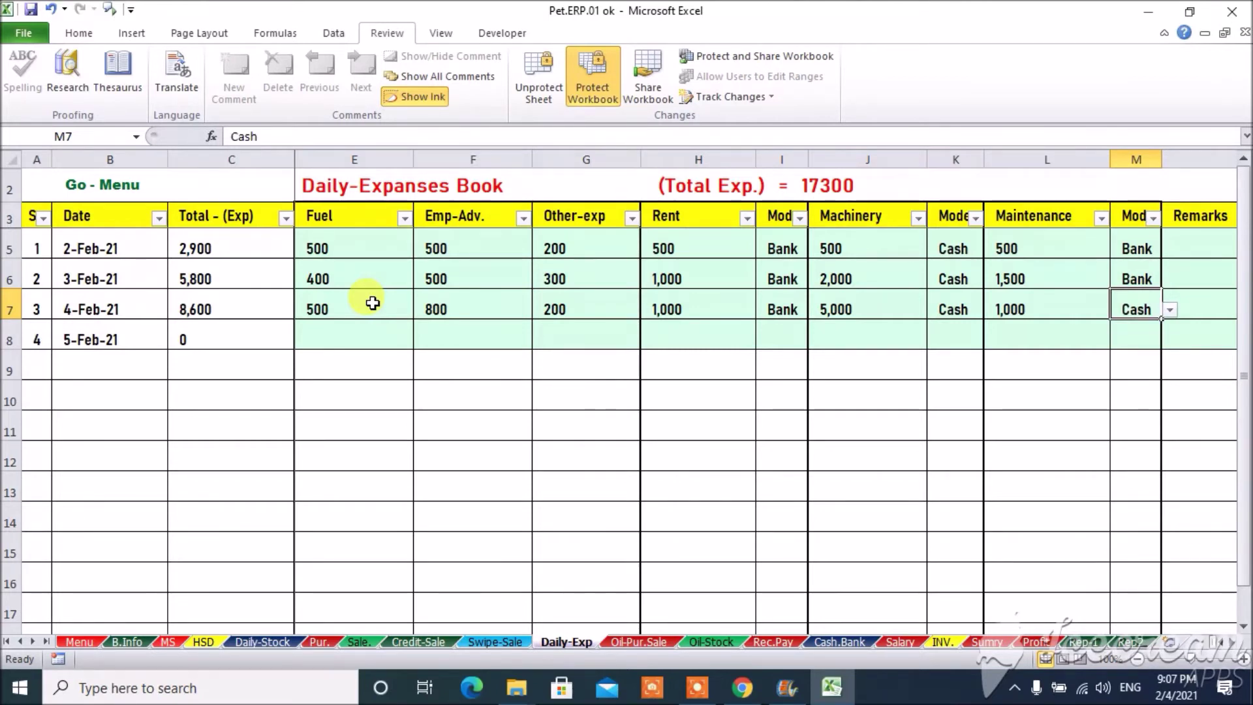
Review the 4-Feb-21 expense row from the Remarks column back to the general expense columns
{"action": "key", "text": "Right"}
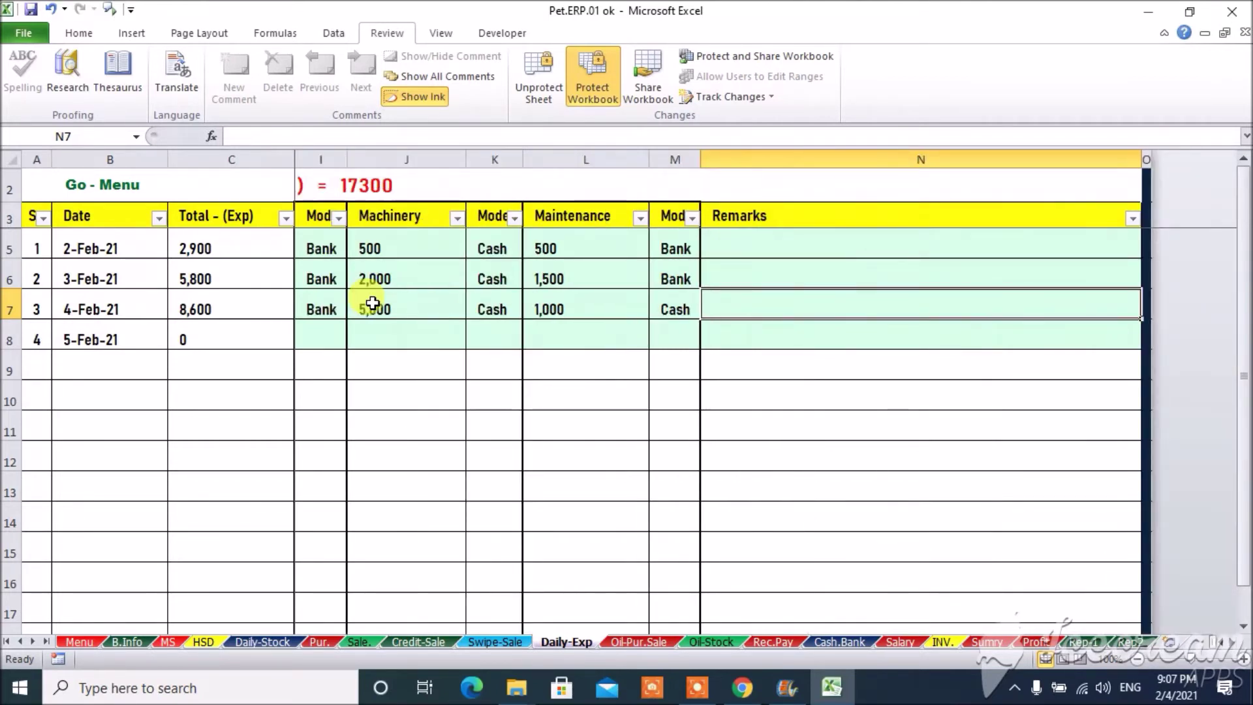
{"action": "key", "text": "Left"}
{"action": "key", "text": "Left"}
{"action": "key", "text": "Left"}
{"action": "key", "text": "Left"}
{"action": "key", "text": "Left"}
{"action": "key", "text": "Left"}
{"action": "key", "text": "Left"}
{"action": "key", "text": "Left"}
{"action": "key", "text": "Left"}
{"action": "key", "text": "Left"}
{"action": "key", "text": "Left"}
{"action": "key", "text": "Right"}
{"action": "key", "text": "Right"}
{"action": "key", "text": "Right"}
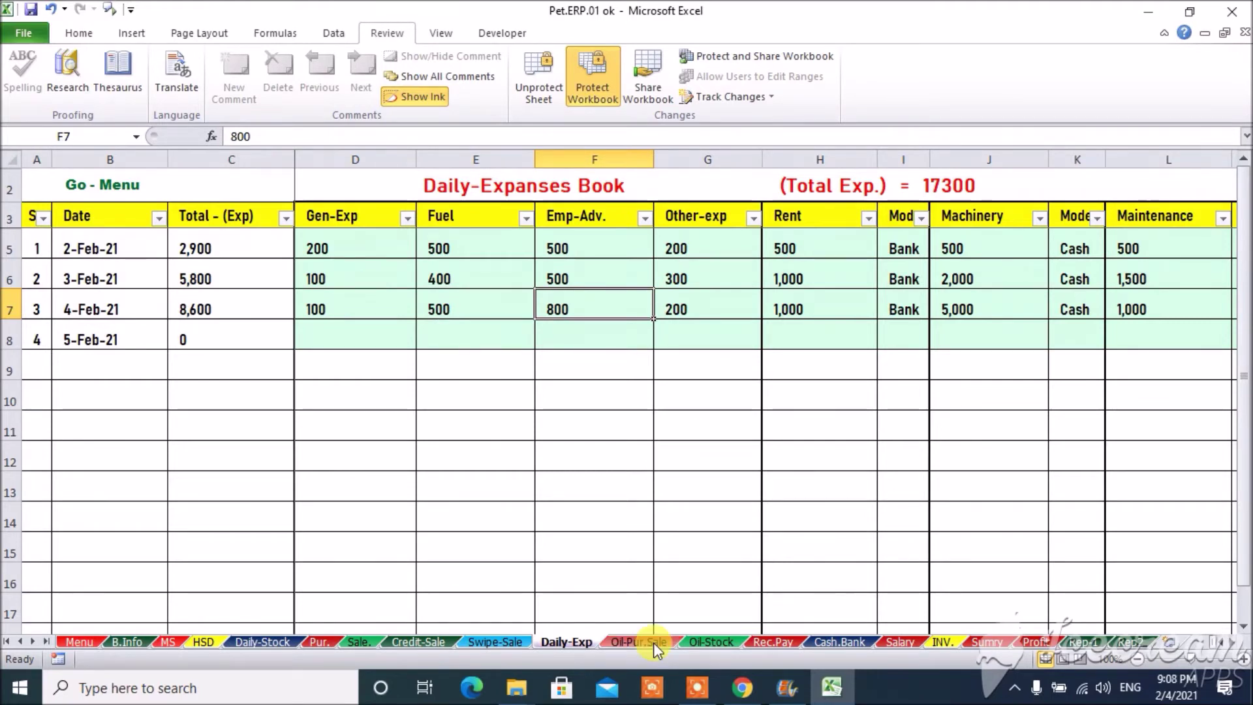
In the Oil-Pur.Sale sheet, start entry 7 with the date 4-Feb-21 and the item Engine Oil -02
{"action": "left_click", "coordinate": [635, 642]}
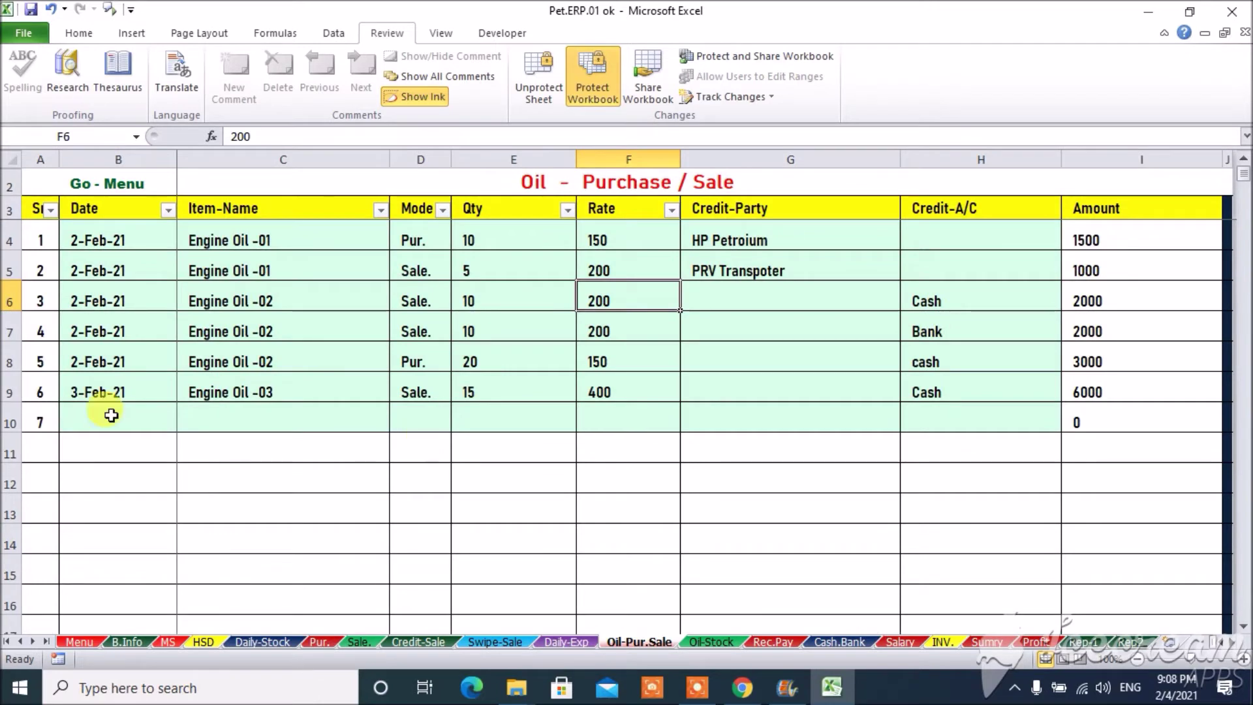
{"action": "left_click", "coordinate": [111, 416]}
{"action": "type", "text": "04"}
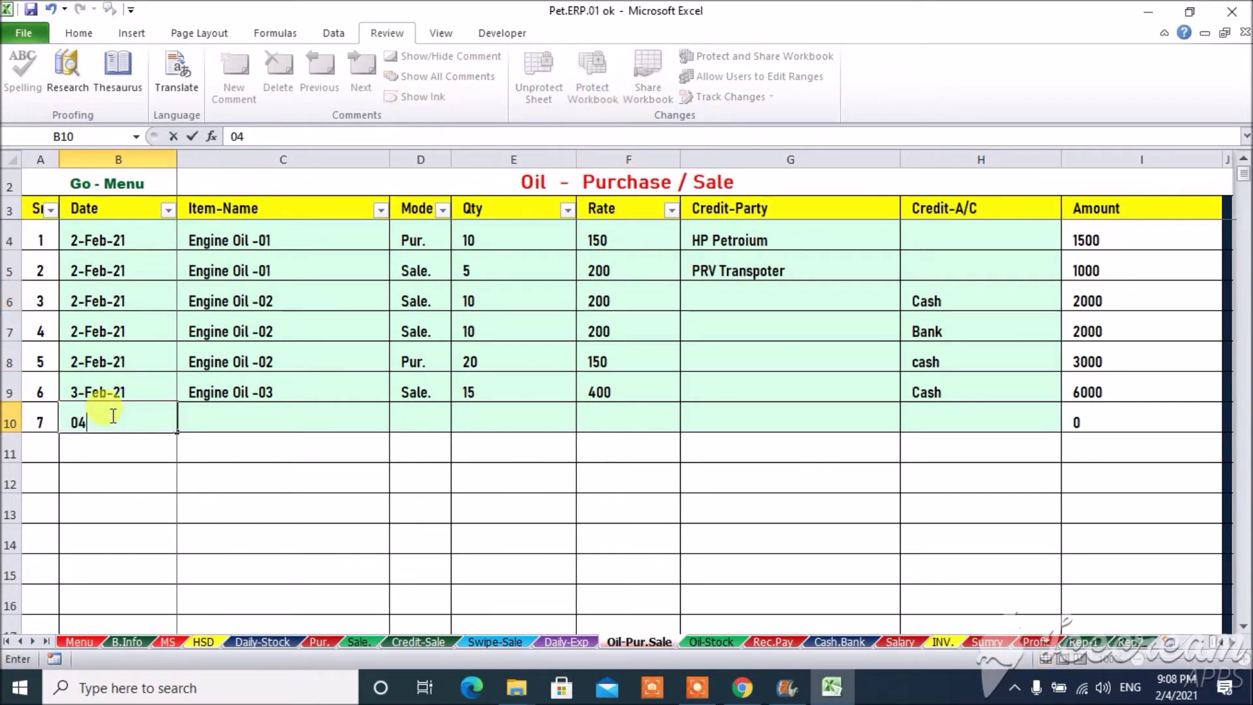
{"action": "type", "text": "-feb"}
{"action": "key", "text": "Tab"}
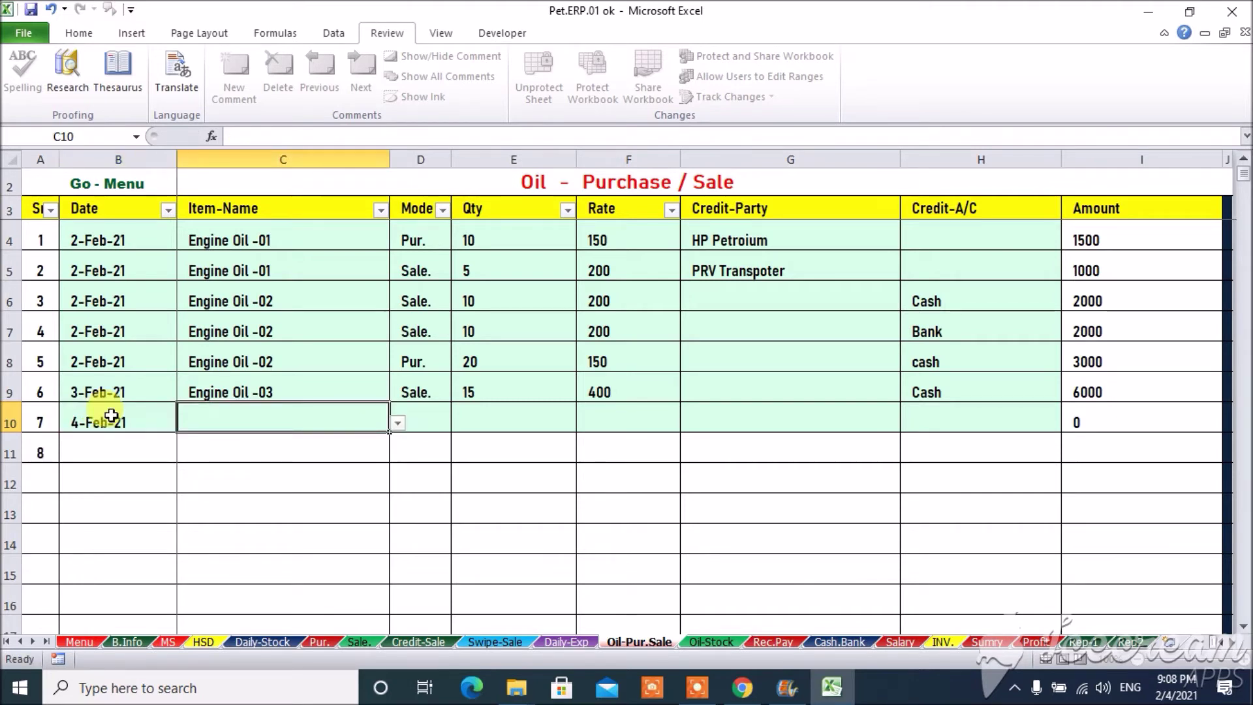
{"action": "key", "text": "alt+Down"}
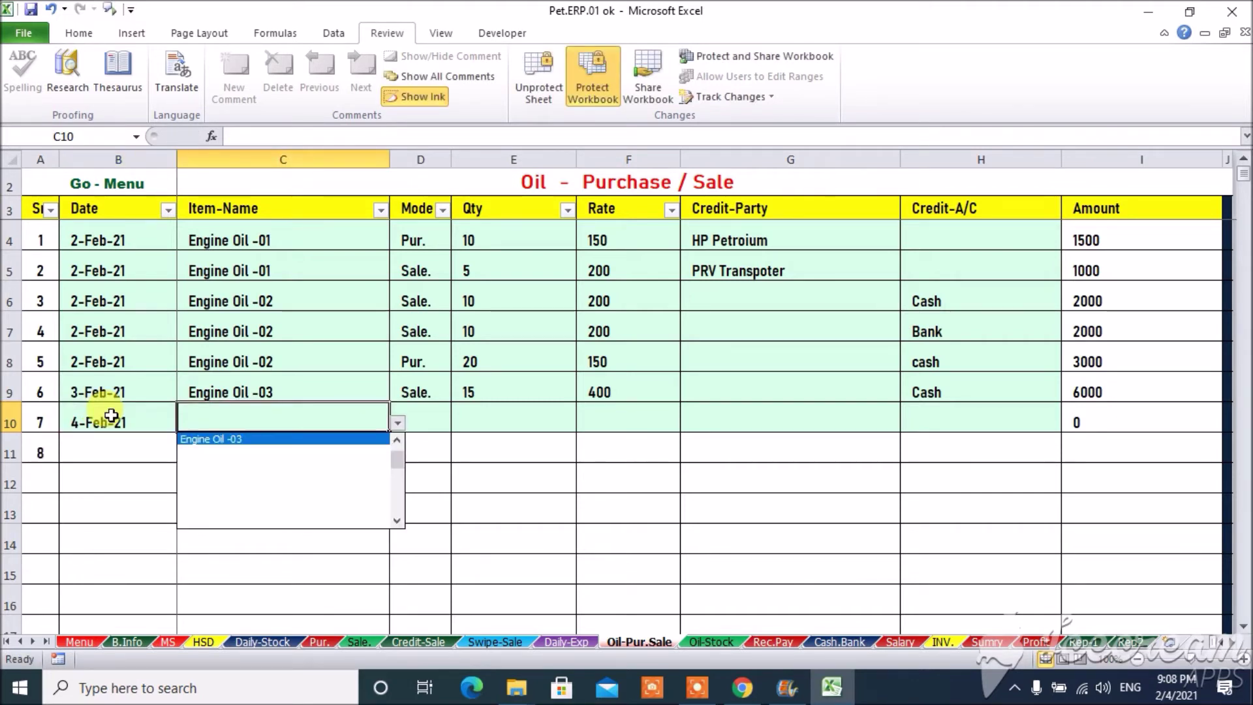
{"action": "key", "text": "Down"}
{"action": "key", "text": "Return"}
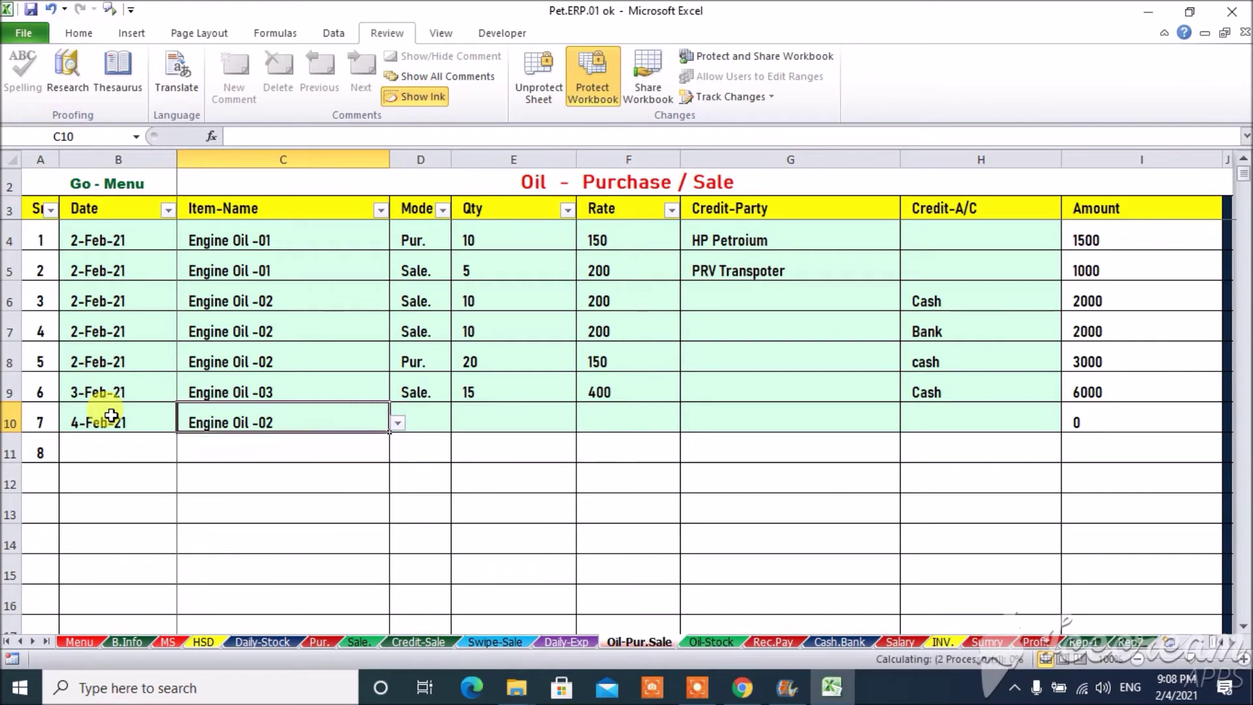
Set the new oil entry's mode to Pur., quantity to 20 and rate to 200
{"action": "key", "text": "Tab"}
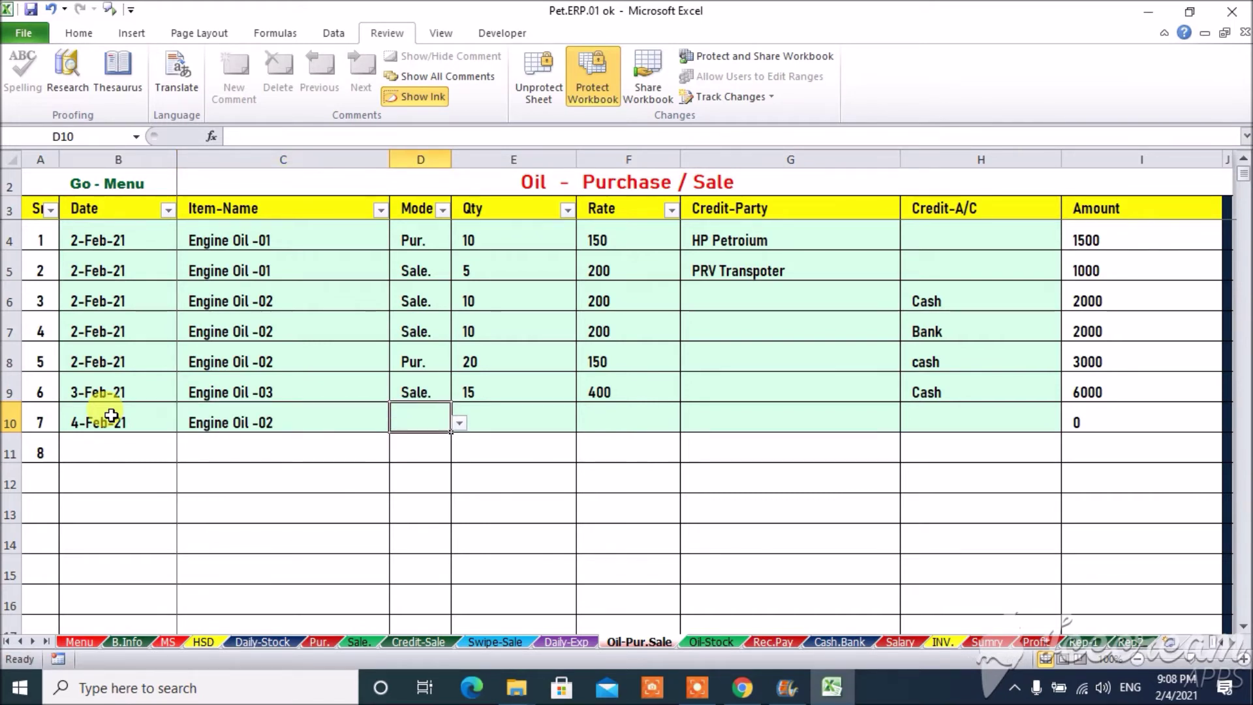
{"action": "type", "text": "pur"}
{"action": "key", "text": "Tab"}
{"action": "type", "text": "20"}
{"action": "key", "text": "Tab"}
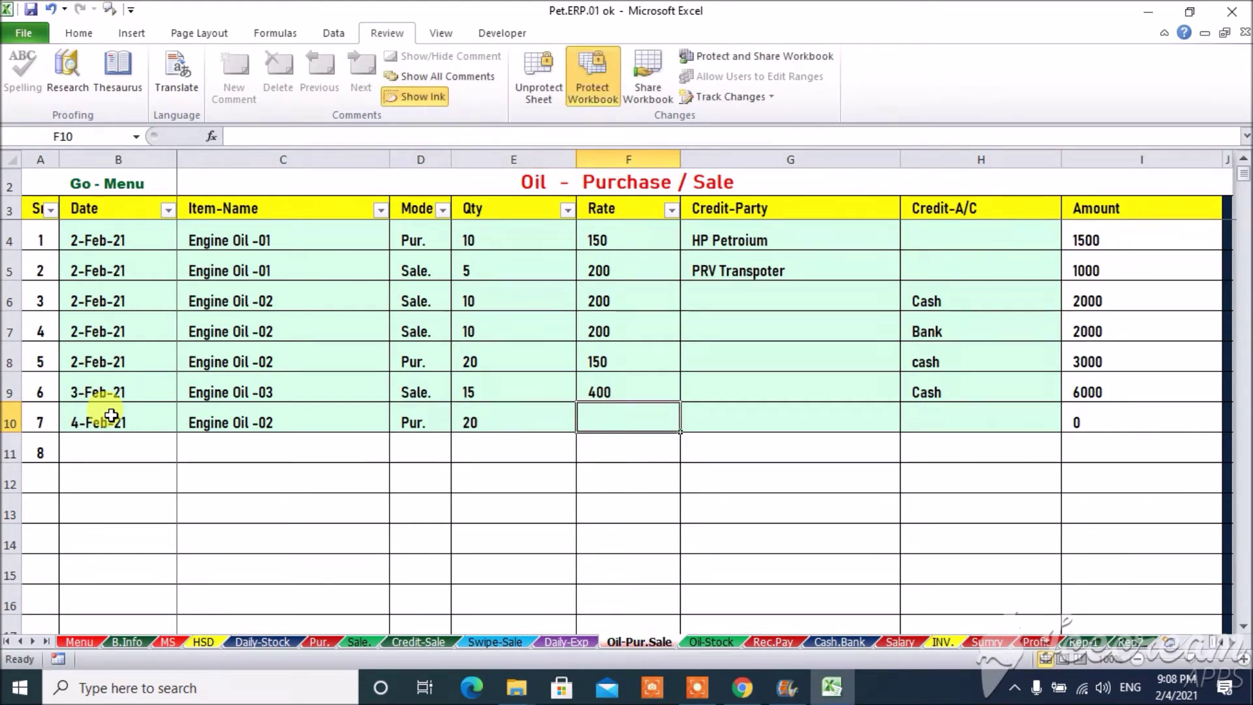
{"action": "type", "text": "200"}
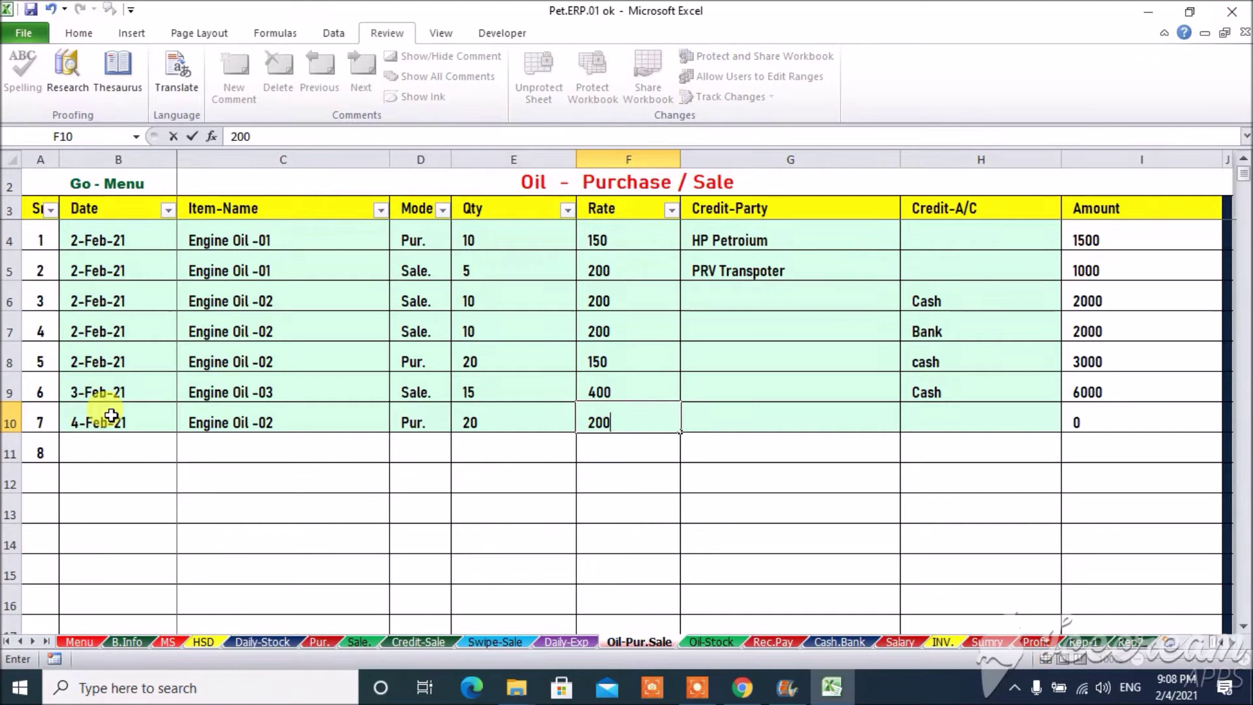
Check the credit party choices for oil entry 7, then try Cash as its credit account and clear it again
{"action": "key", "text": "Tab"}
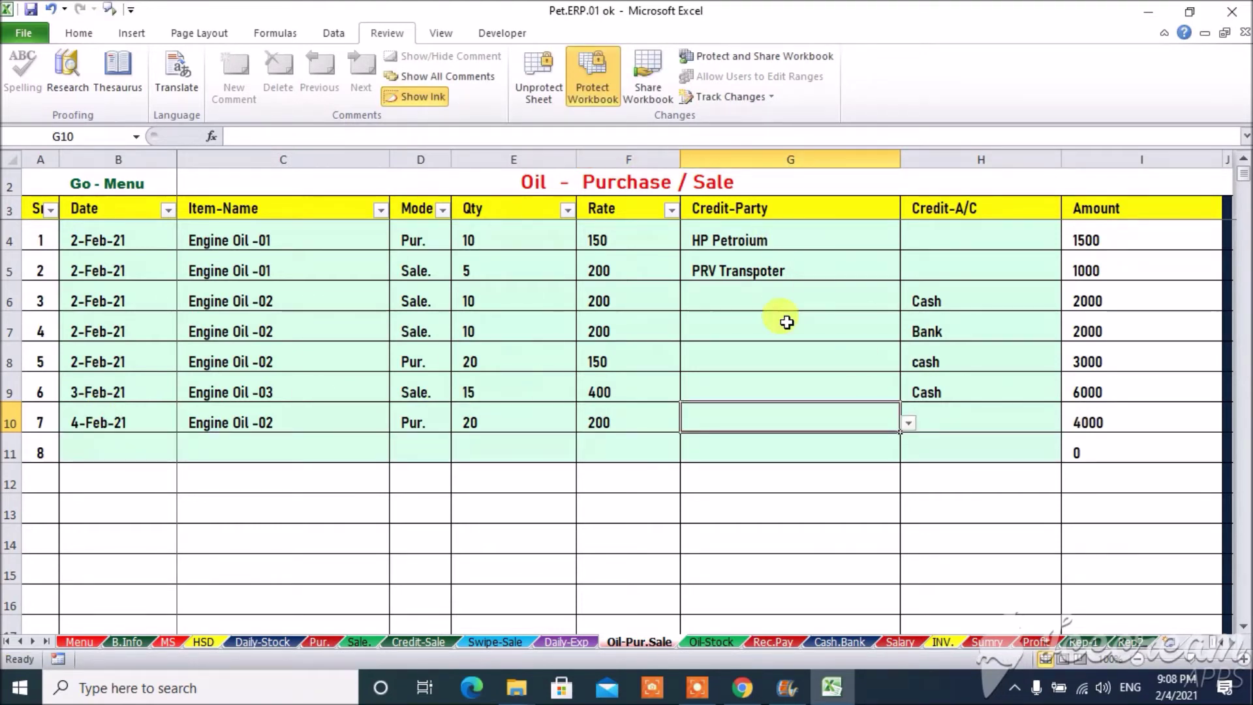
{"action": "left_click", "coordinate": [909, 424]}
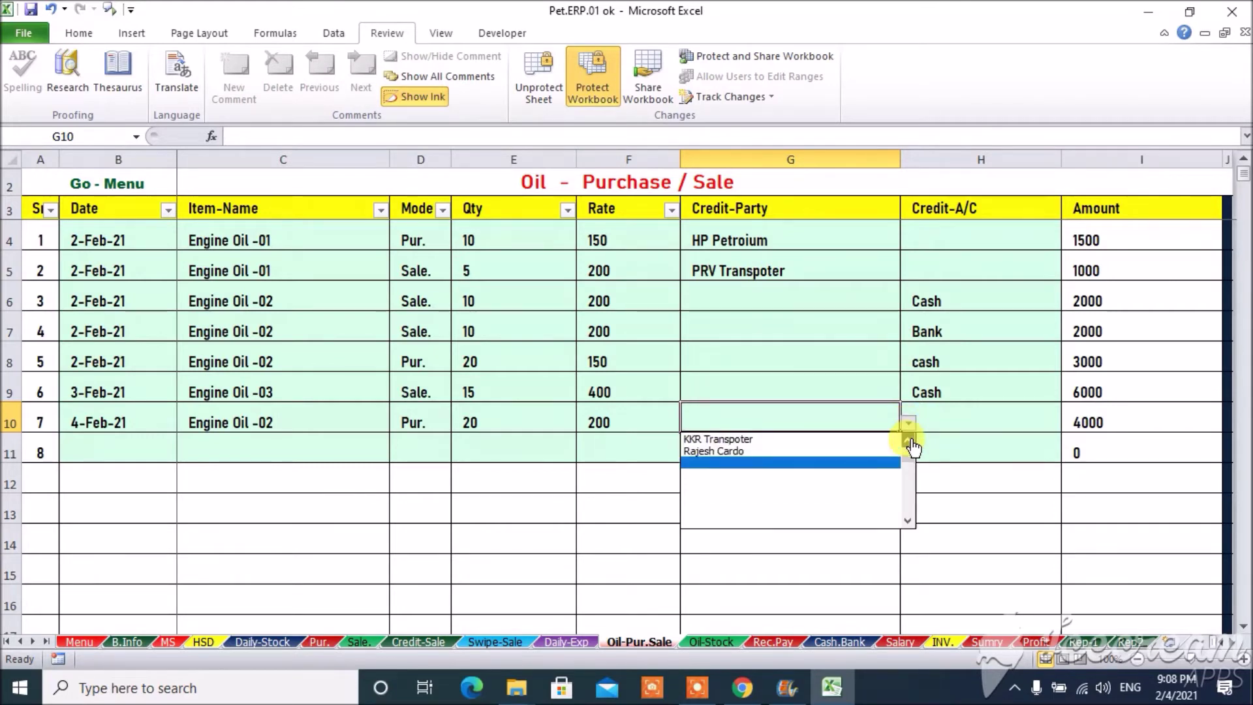
{"action": "left_click", "coordinate": [909, 444]}
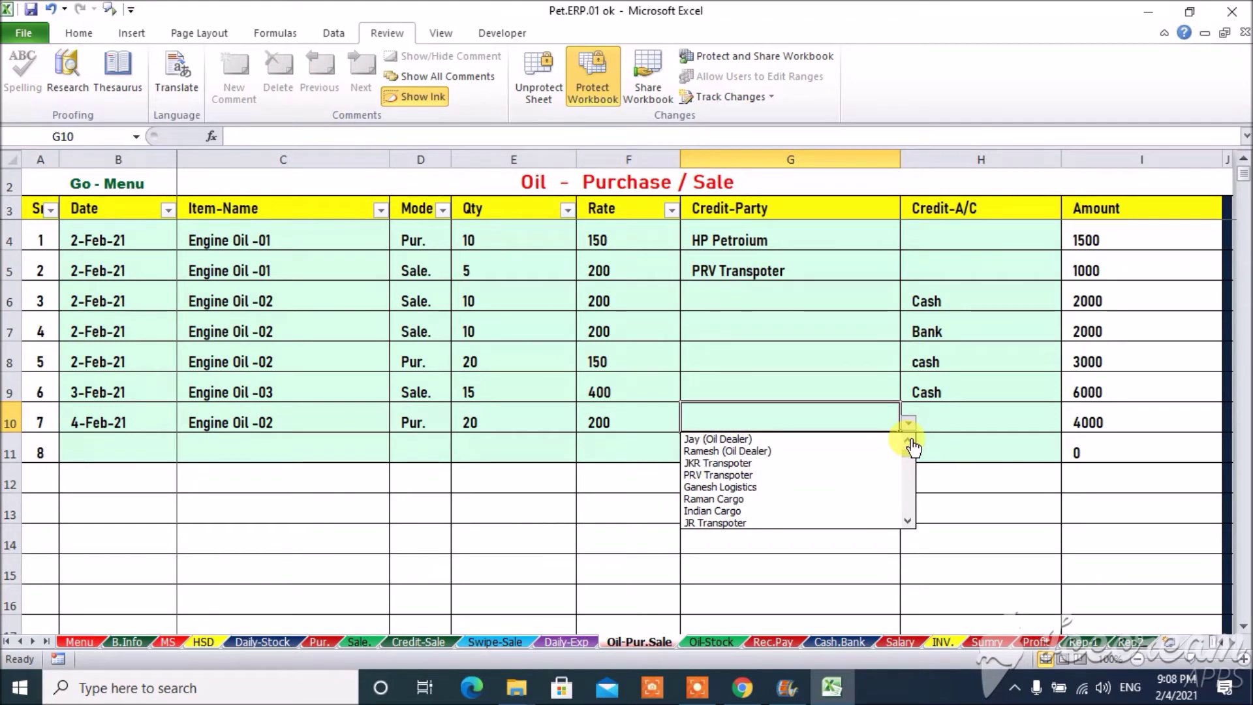
{"action": "left_click", "coordinate": [952, 419]}
{"action": "left_click", "coordinate": [952, 418]}
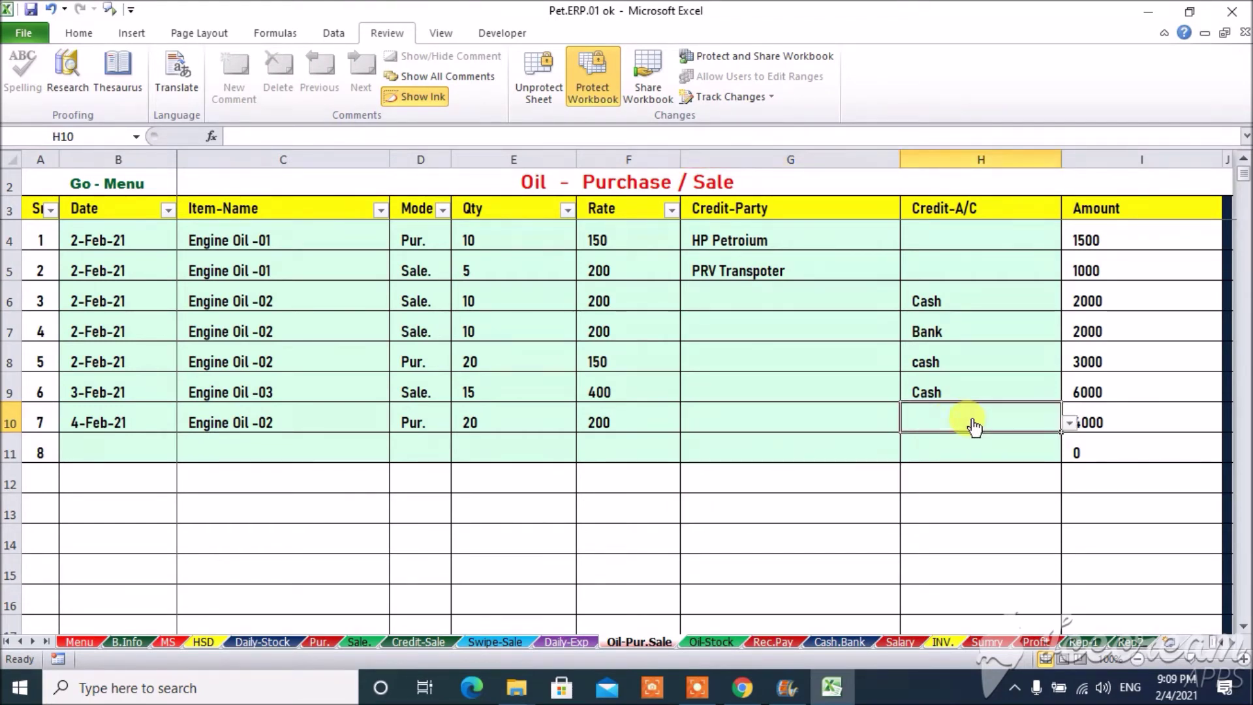
{"action": "left_click", "coordinate": [1070, 423]}
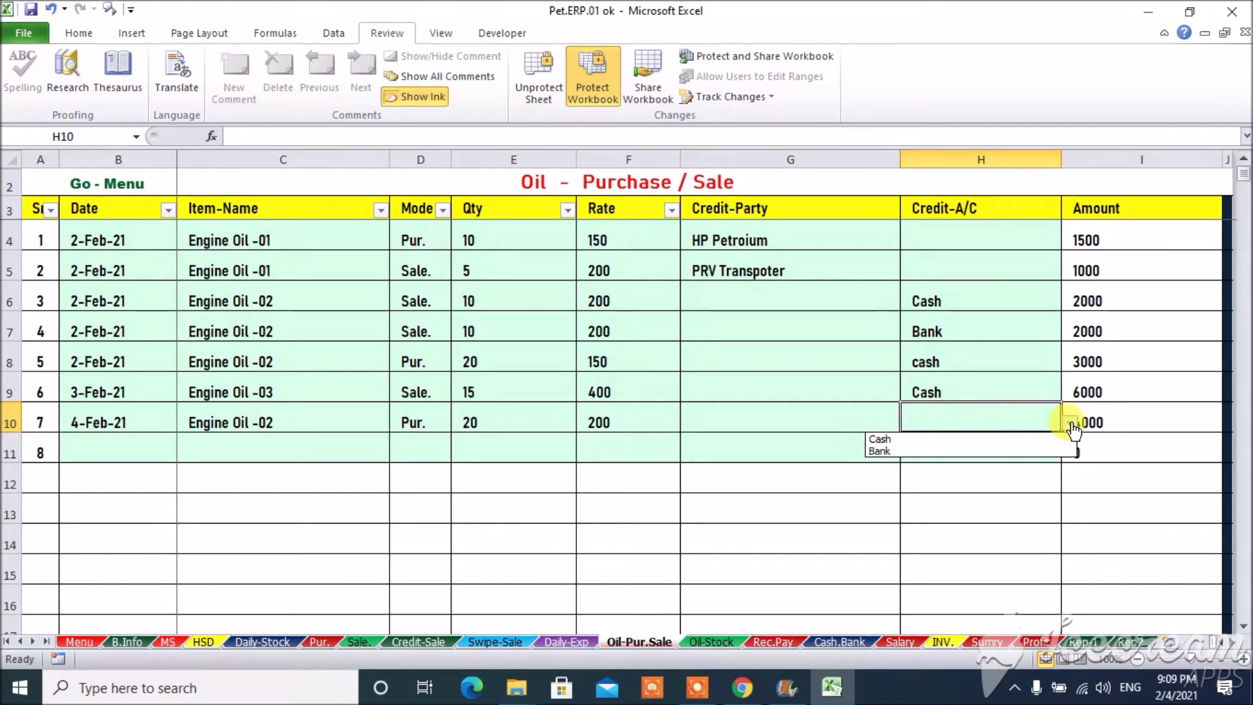
{"action": "left_click", "coordinate": [946, 442]}
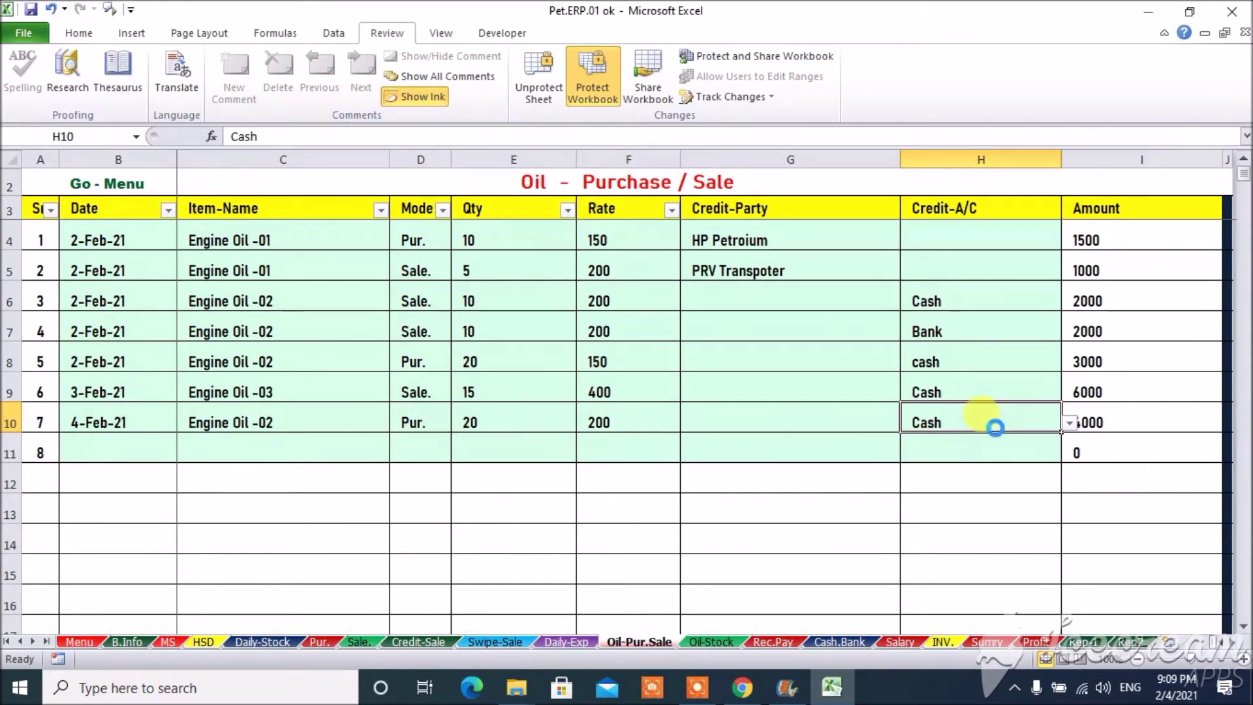
{"action": "key", "text": "Delete"}
Set the credit party of oil entry 7 to the oil dealer listed directly after HP Petroium
{"action": "left_click", "coordinate": [848, 423]}
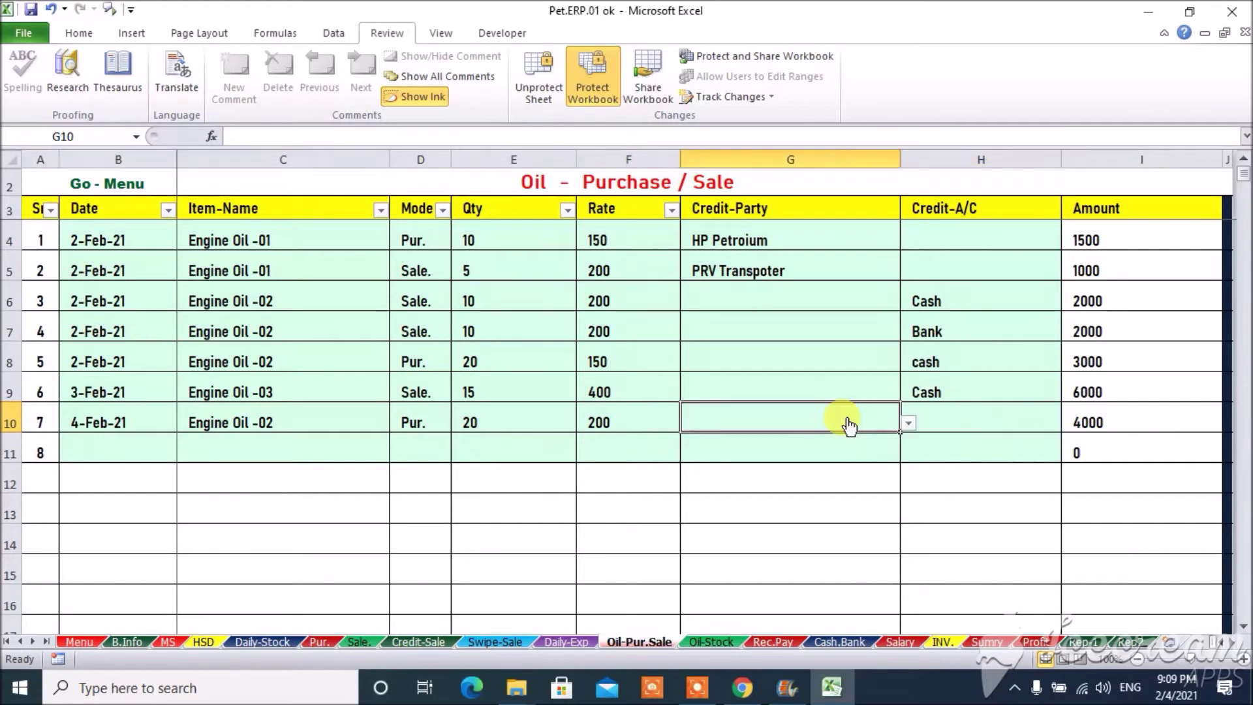
{"action": "left_click", "coordinate": [908, 423]}
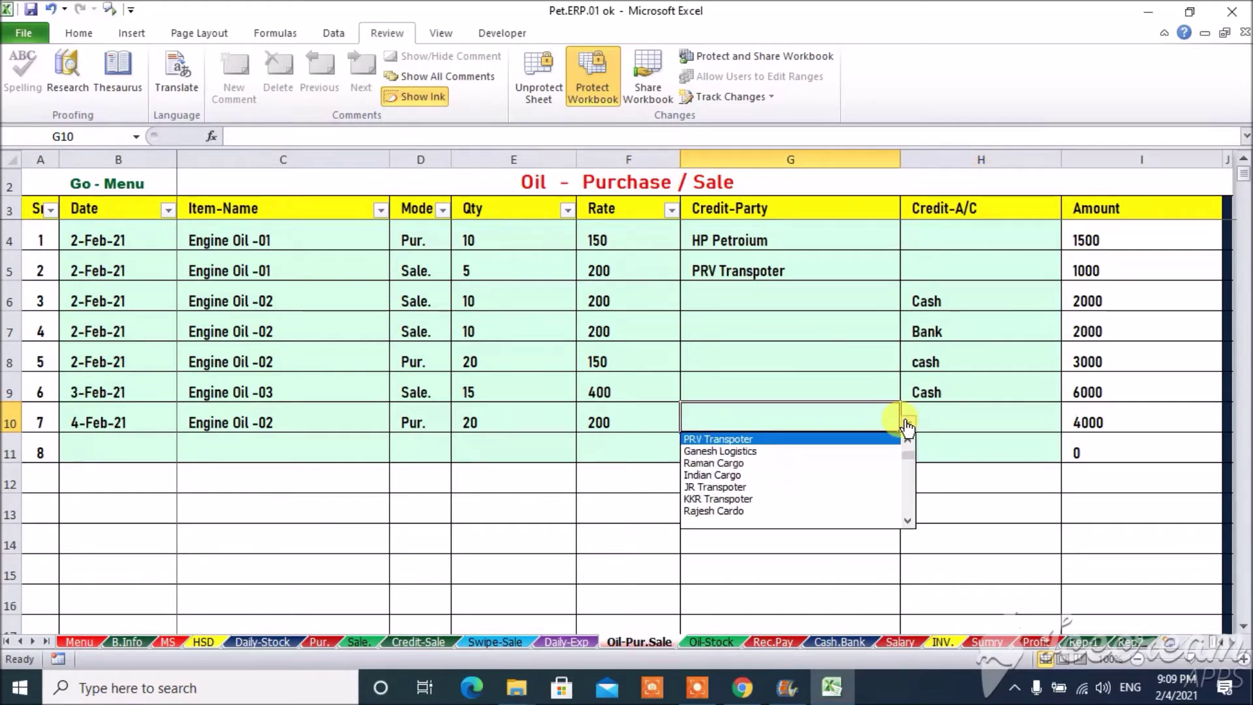
{"action": "key", "text": "Down"}
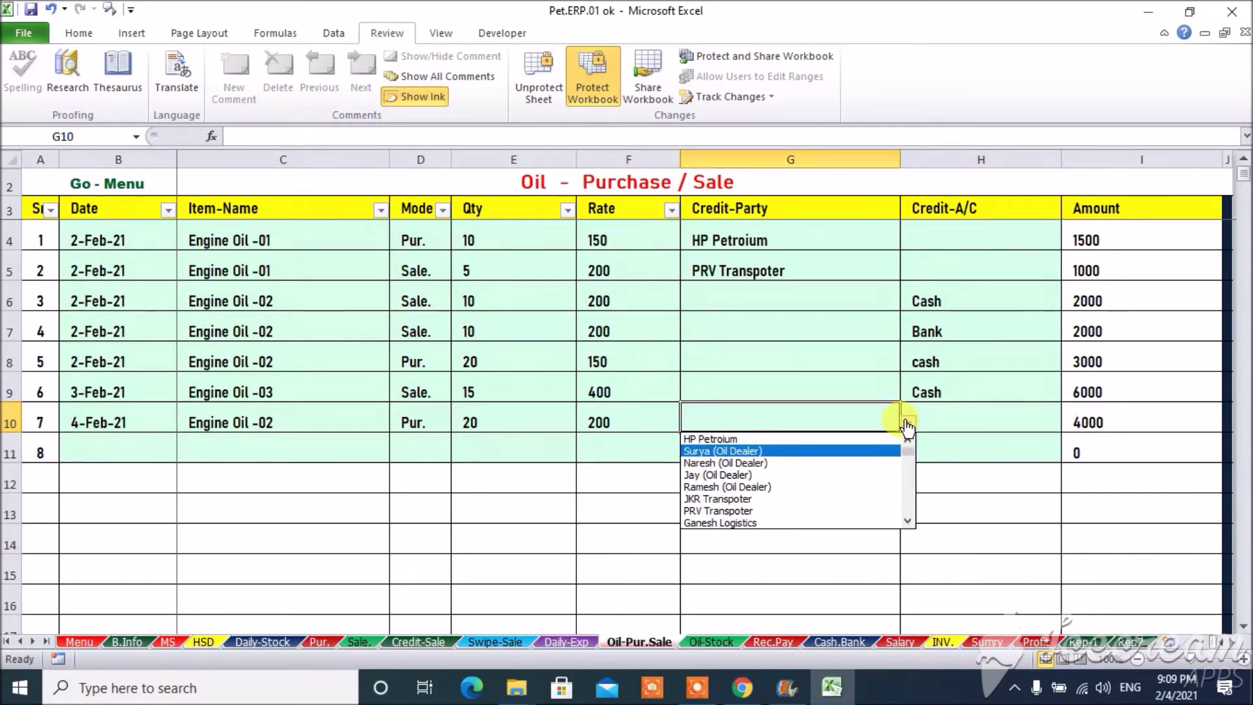
{"action": "key", "text": "Return"}
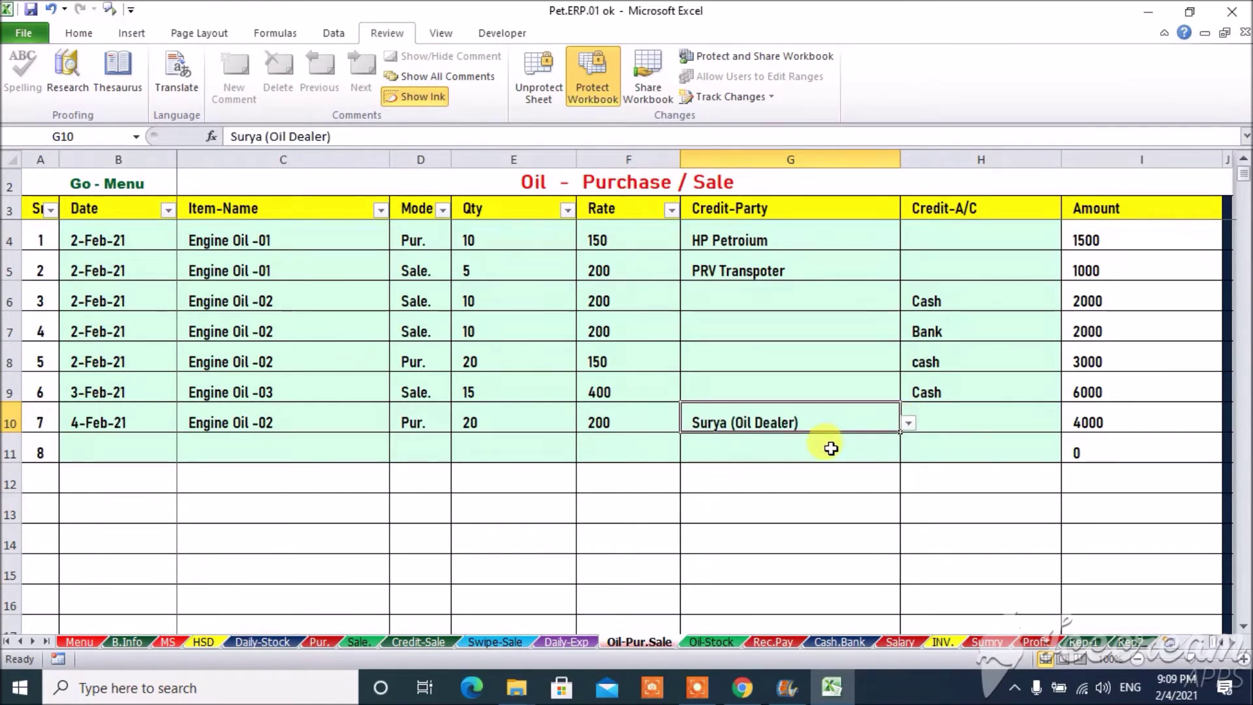
Start oil entry 8 by copying the date 4-Feb-21 and the item Engine Oil -02 from the row above
{"action": "left_click", "coordinate": [154, 450]}
{"action": "key", "text": "ctrl+d"}
{"action": "key", "text": "Tab"}
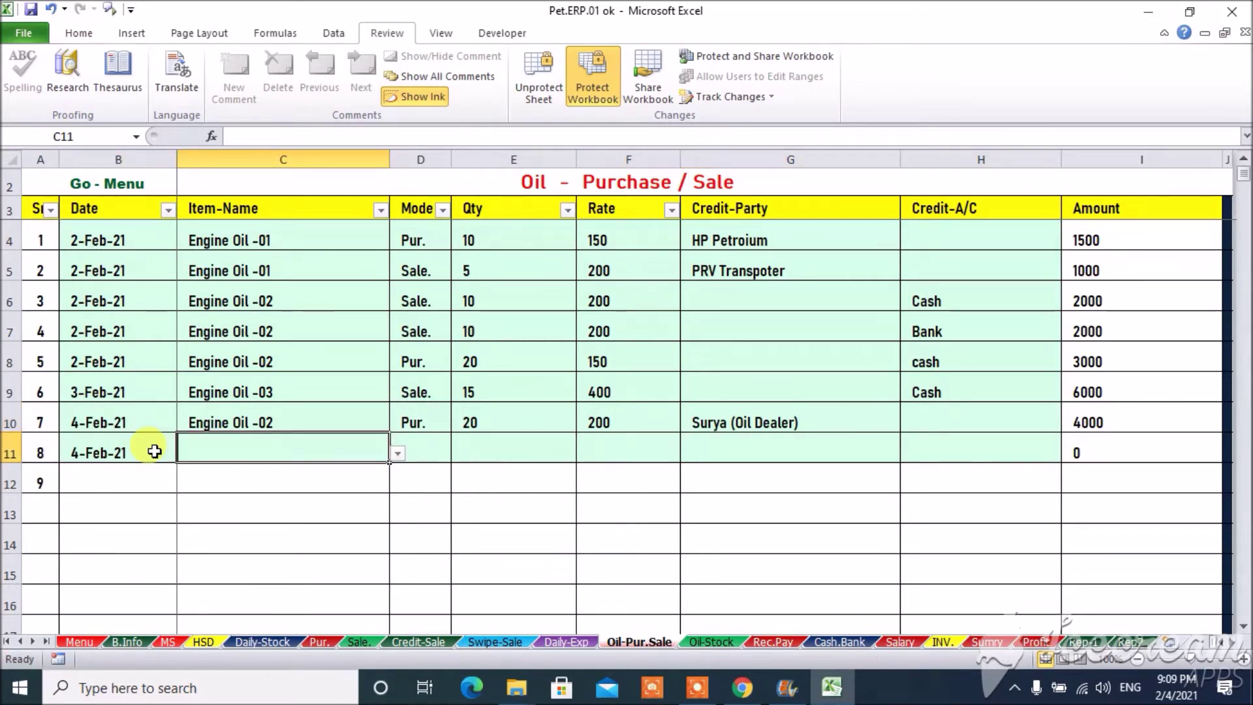
{"action": "key", "text": "ctrl+d"}
{"action": "key", "text": "Tab"}
Set oil entry 8's mode to Sale., quantity to 25 and rate to 200
{"action": "type", "text": "s"}
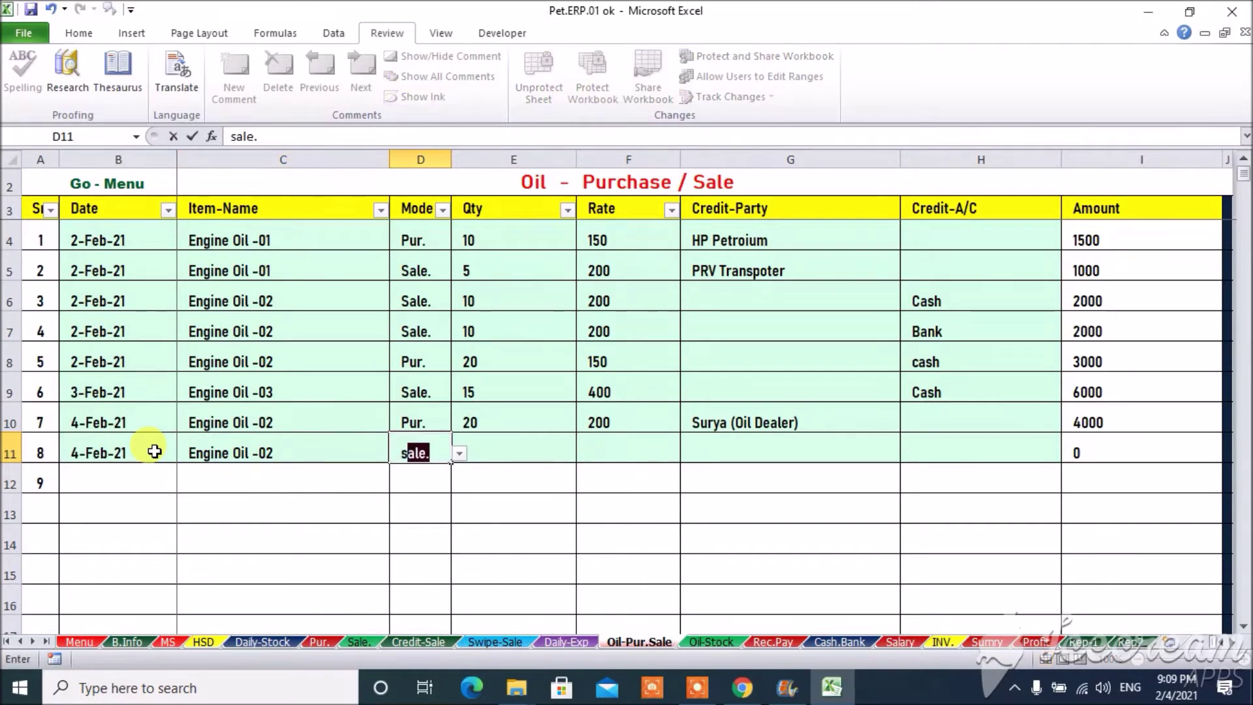
{"action": "key", "text": "Tab"}
{"action": "type", "text": "25"}
{"action": "key", "text": "Tab"}
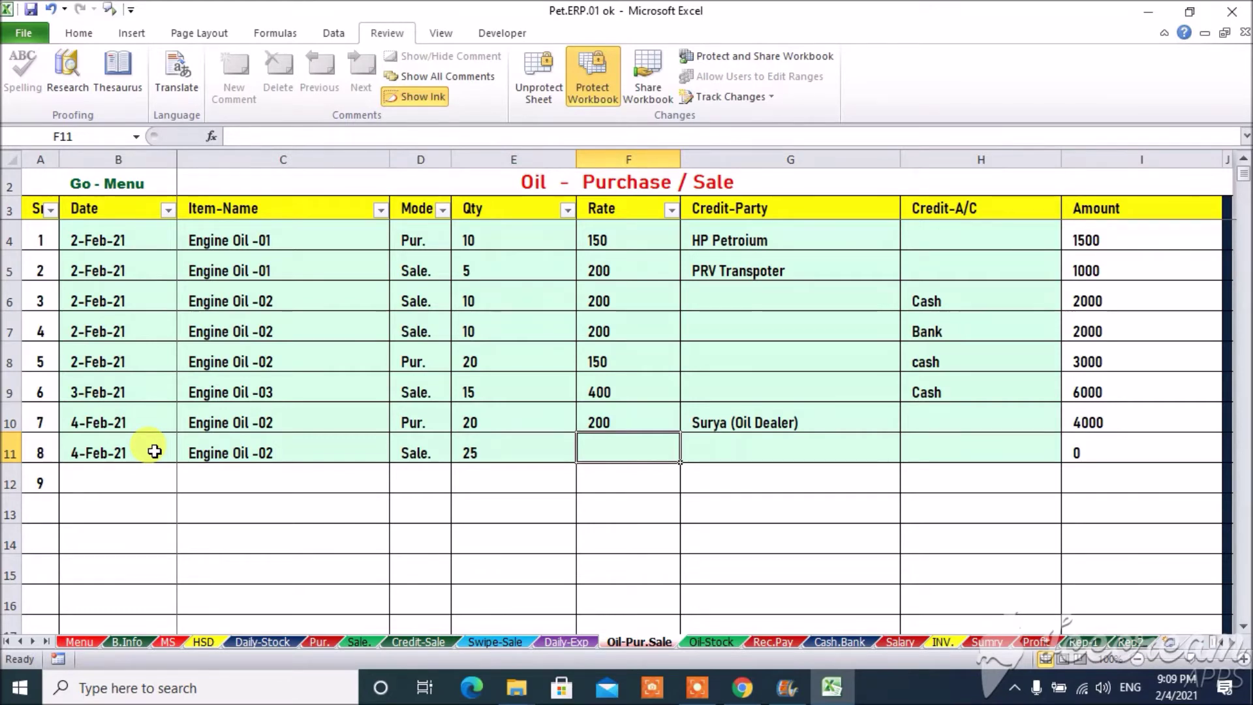
{"action": "type", "text": "200"}
{"action": "key", "text": "Tab"}
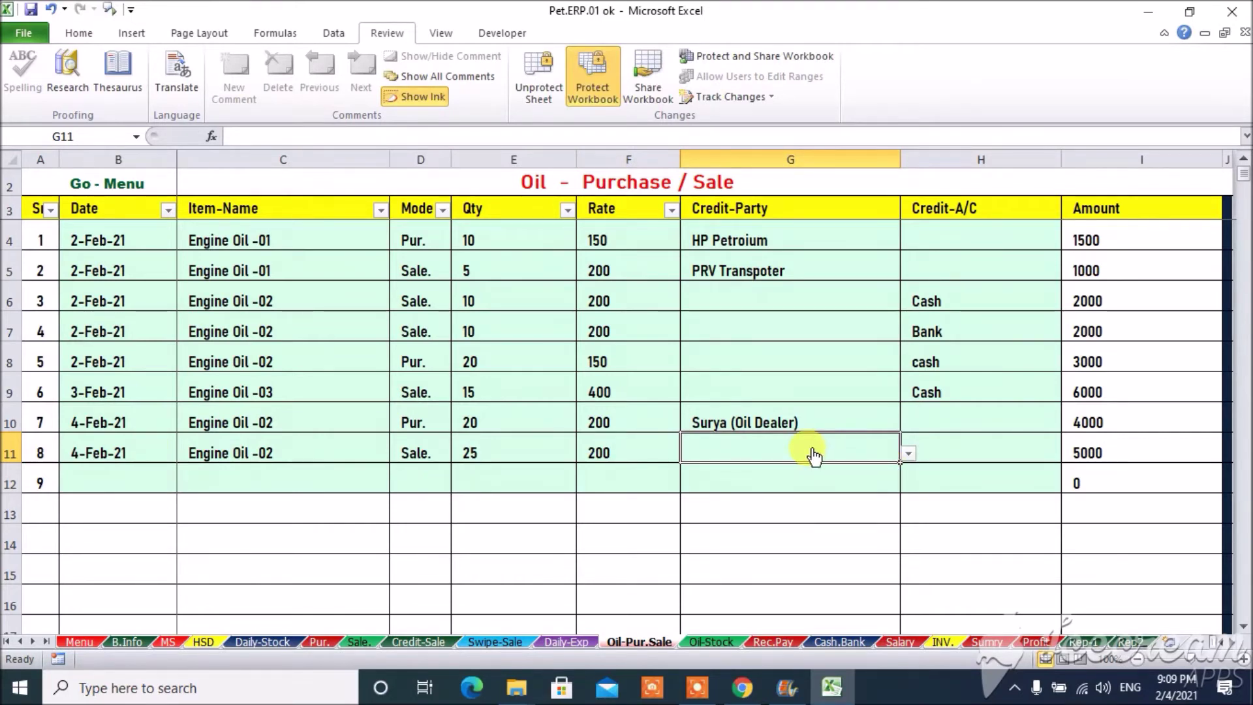
Try PRV Transpoter as the credit party for oil entry 8, then clear it again
{"action": "left_click", "coordinate": [909, 453]}
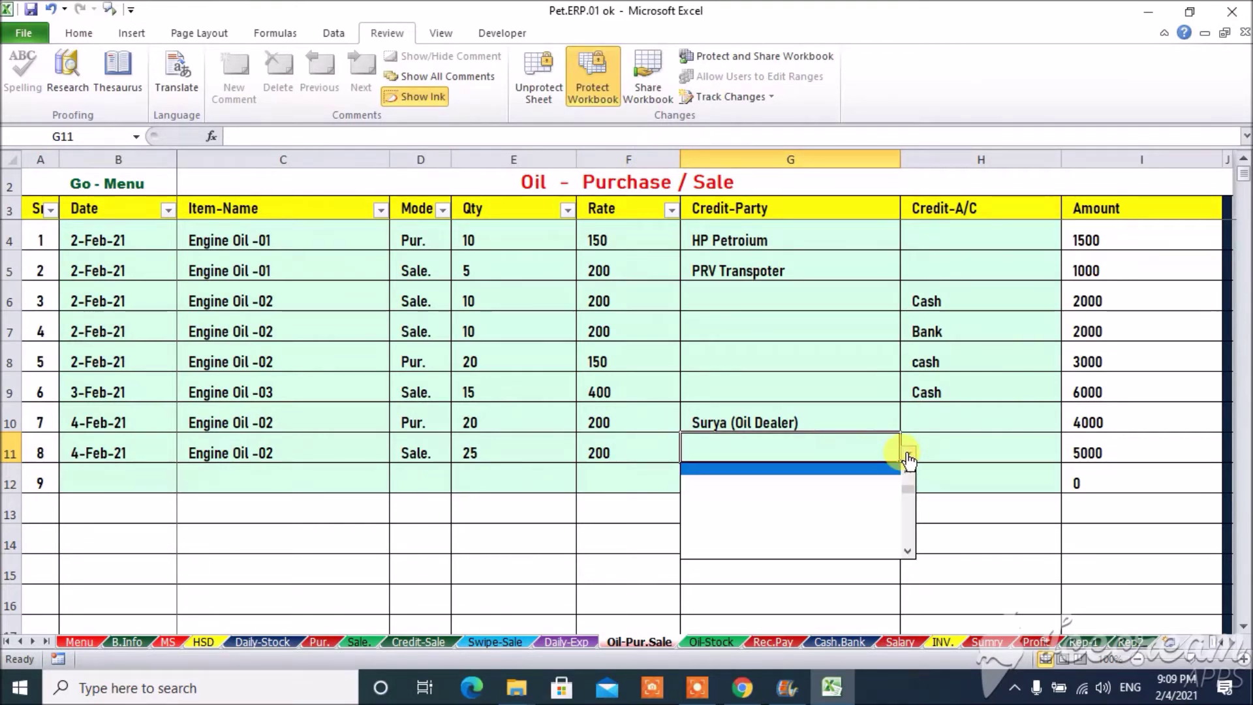
{"action": "key", "text": "Down"}
{"action": "key", "text": "Down"}
{"action": "key", "text": "Down"}
{"action": "key", "text": "Down"}
{"action": "key", "text": "Down"}
{"action": "key", "text": "Down"}
{"action": "key", "text": "Down"}
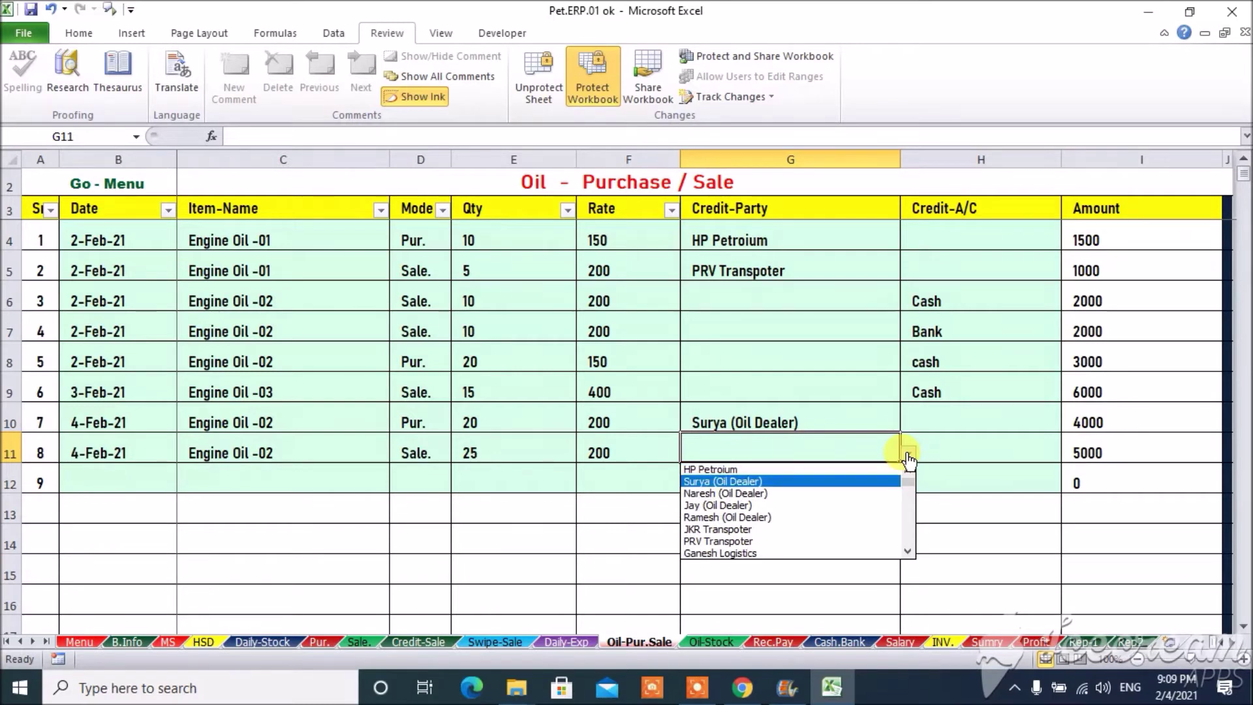
{"action": "key", "text": "Up"}
{"action": "key", "text": "Up"}
{"action": "key", "text": "Up"}
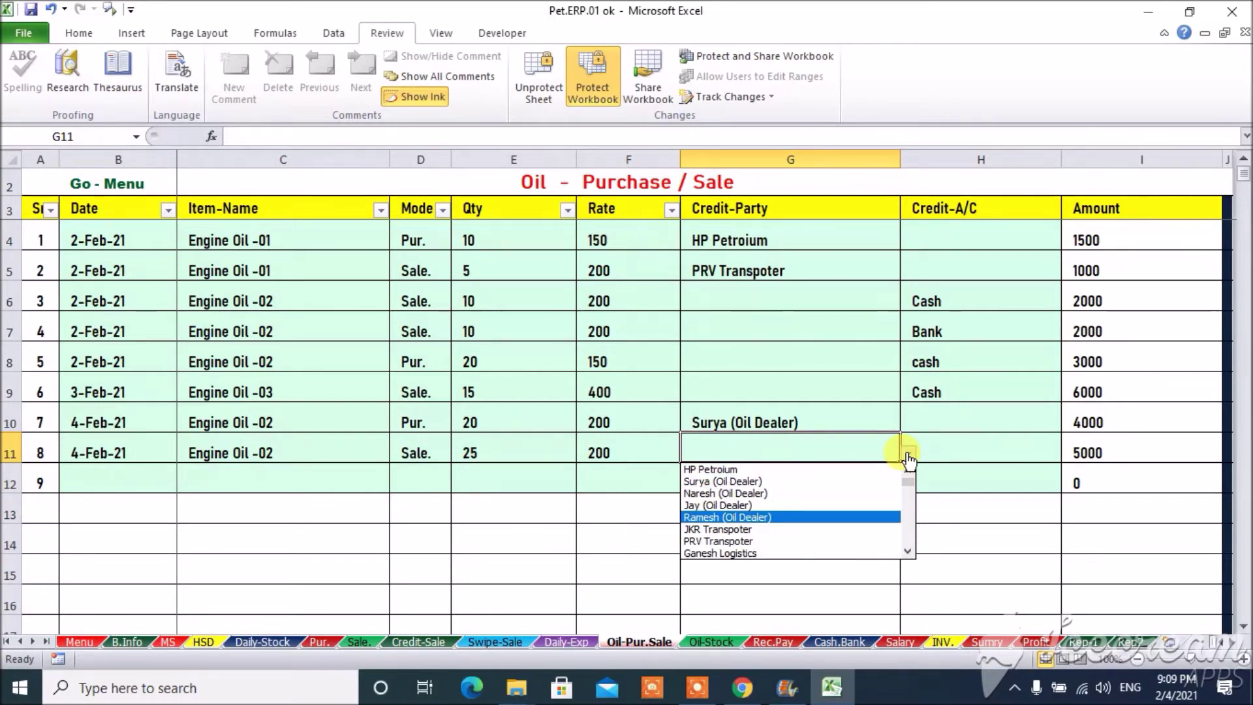
{"action": "key", "text": "Down"}
{"action": "key", "text": "Down"}
{"action": "key", "text": "Return"}
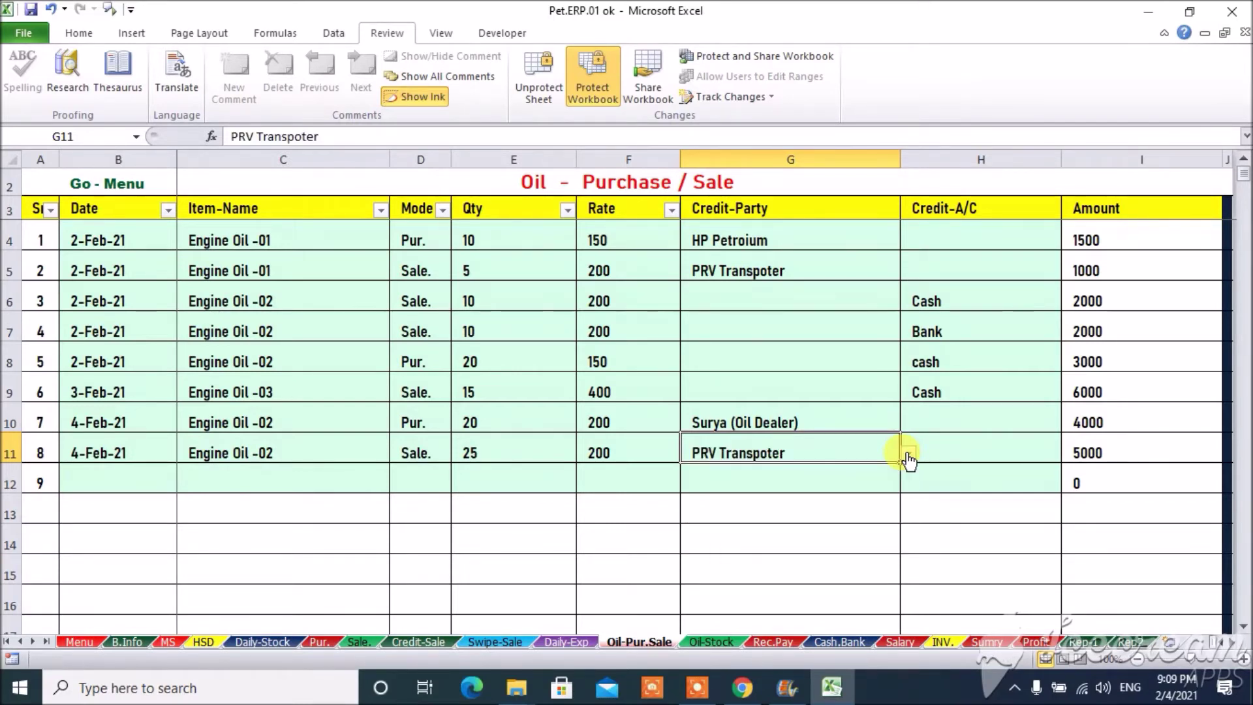
{"action": "left_click", "coordinate": [974, 462]}
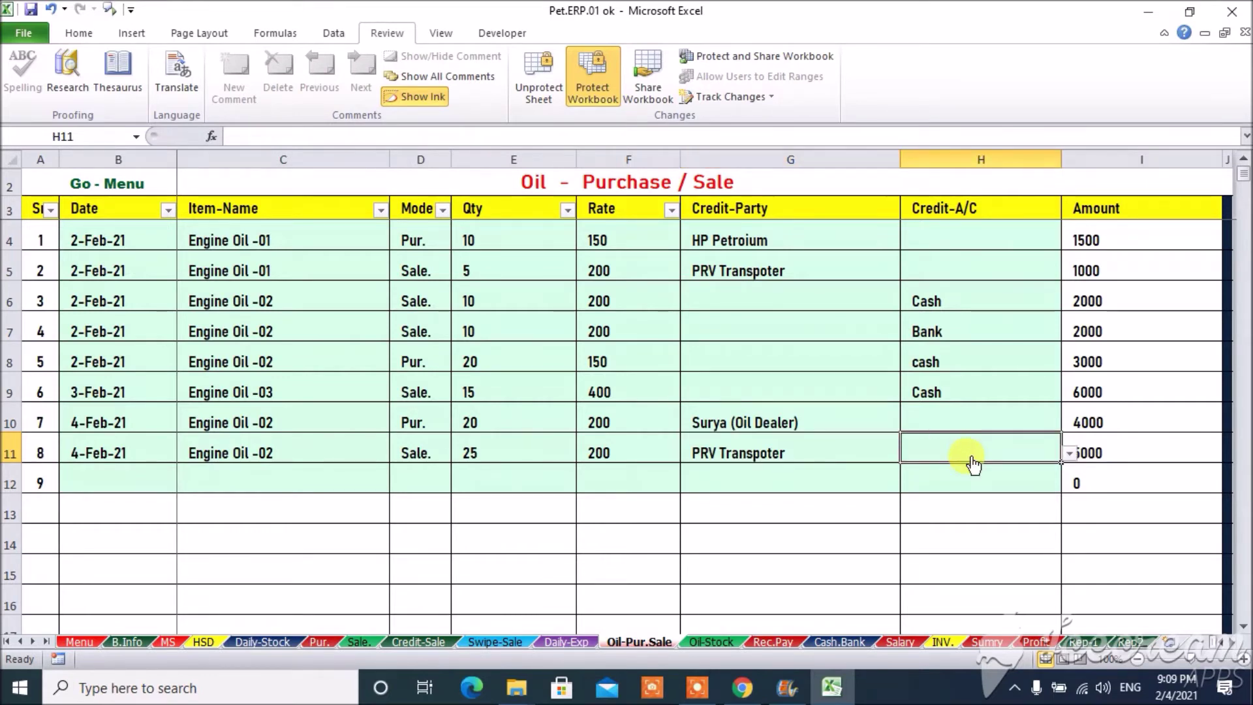
{"action": "left_click", "coordinate": [776, 455]}
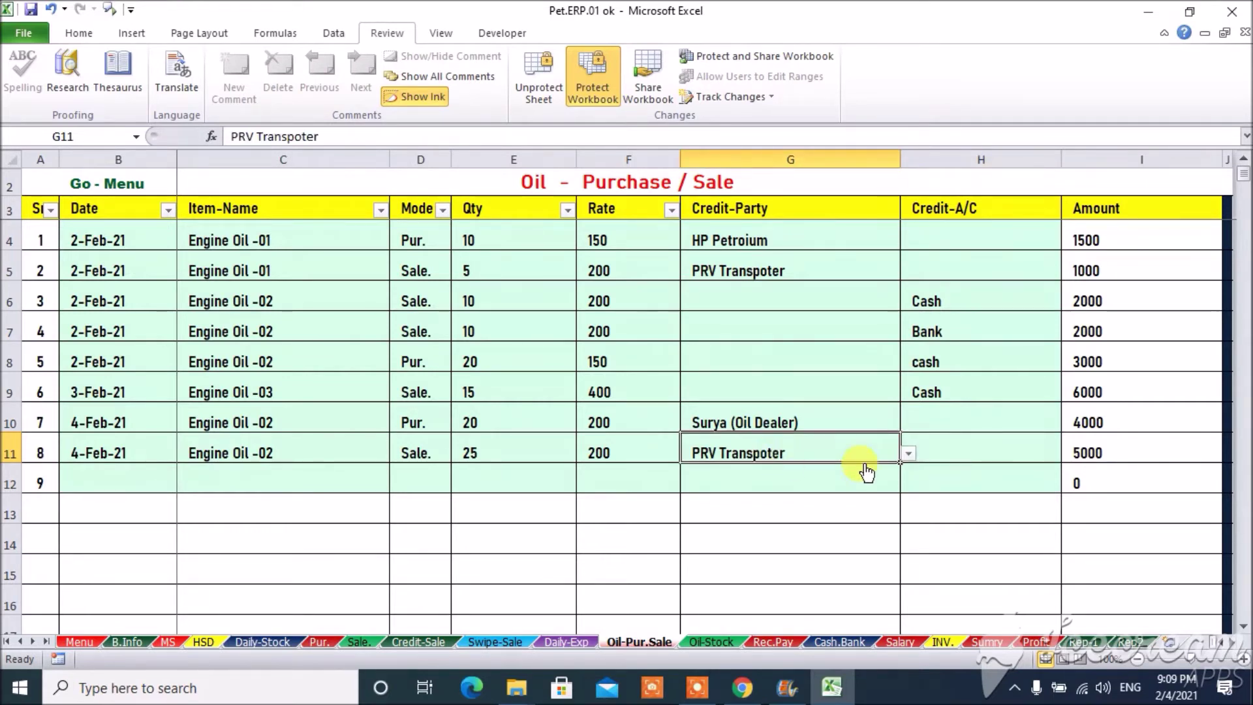
{"action": "key", "text": "Delete"}
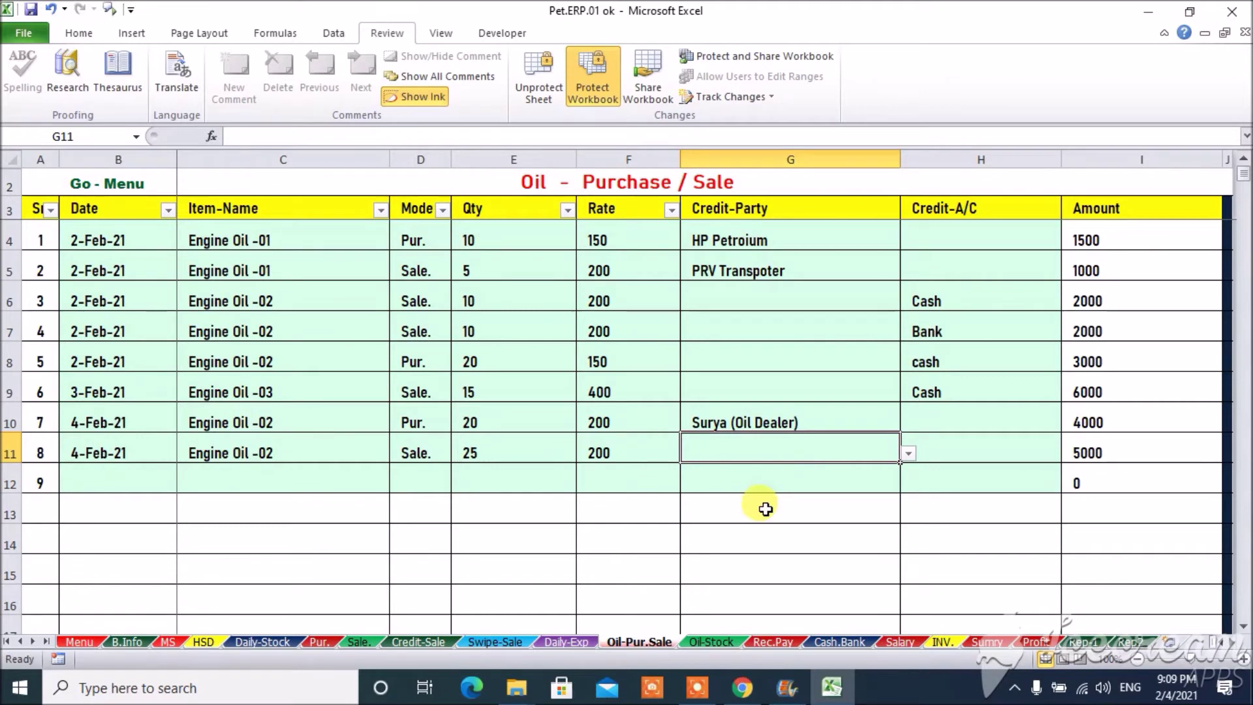
Set the credit account of oil entry 8 to Cash first, then change it to Bank
{"action": "left_click", "coordinate": [976, 455]}
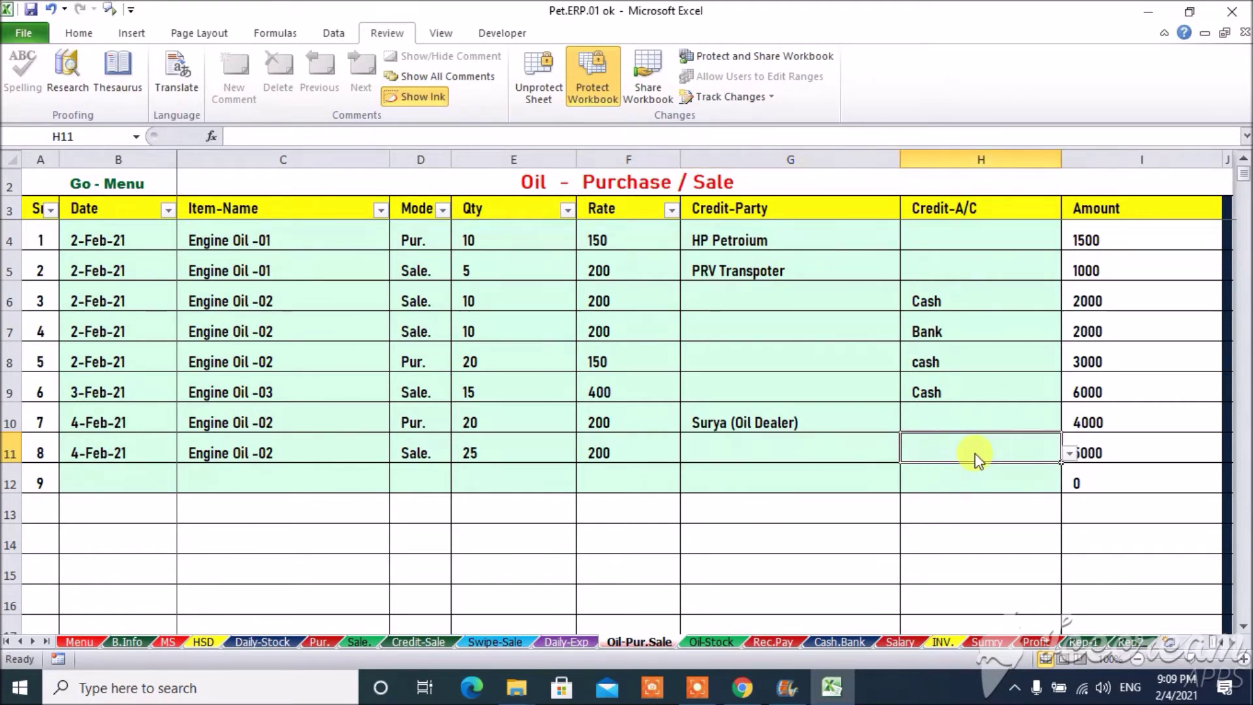
{"action": "left_click", "coordinate": [1069, 453]}
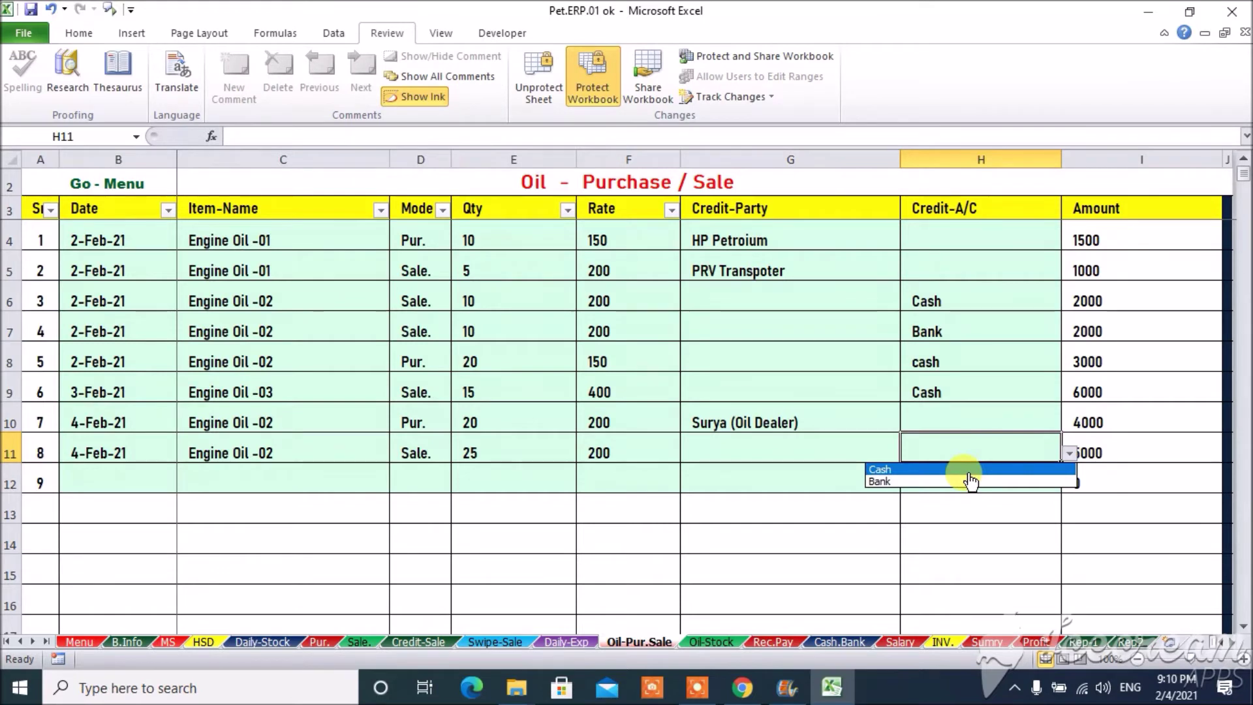
{"action": "left_click", "coordinate": [968, 471]}
{"action": "left_click", "coordinate": [1071, 455]}
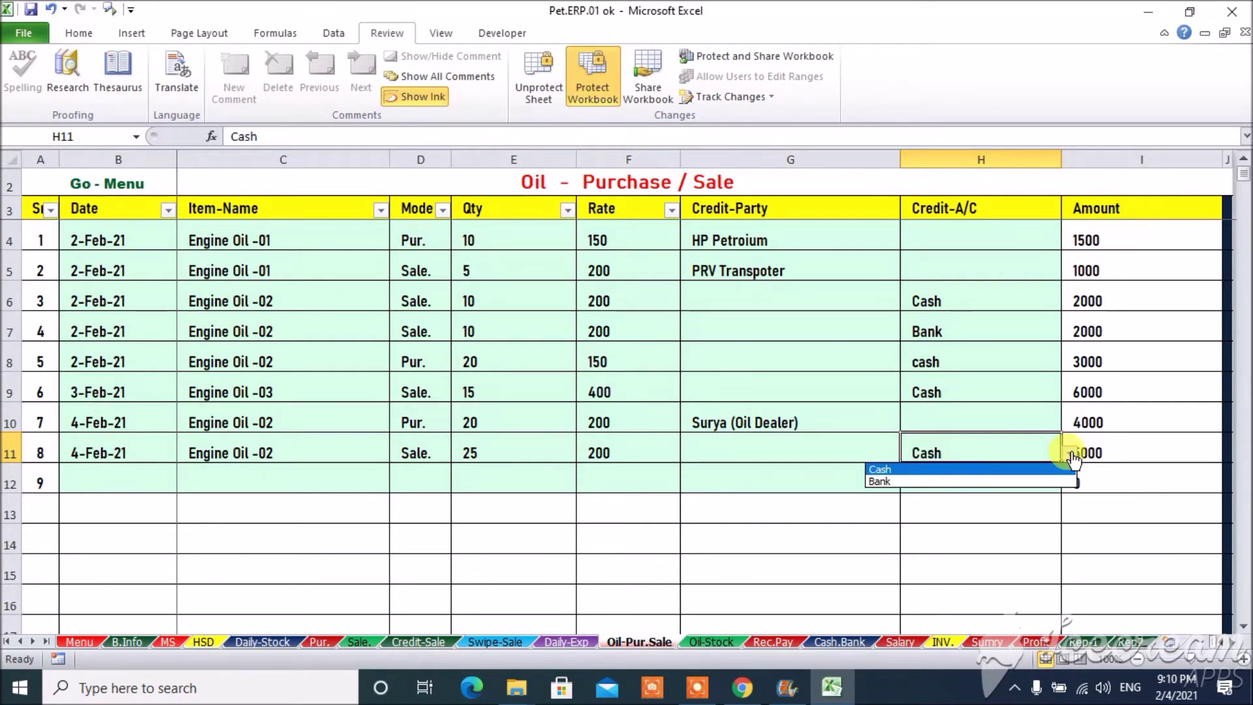
{"action": "left_click", "coordinate": [983, 483]}
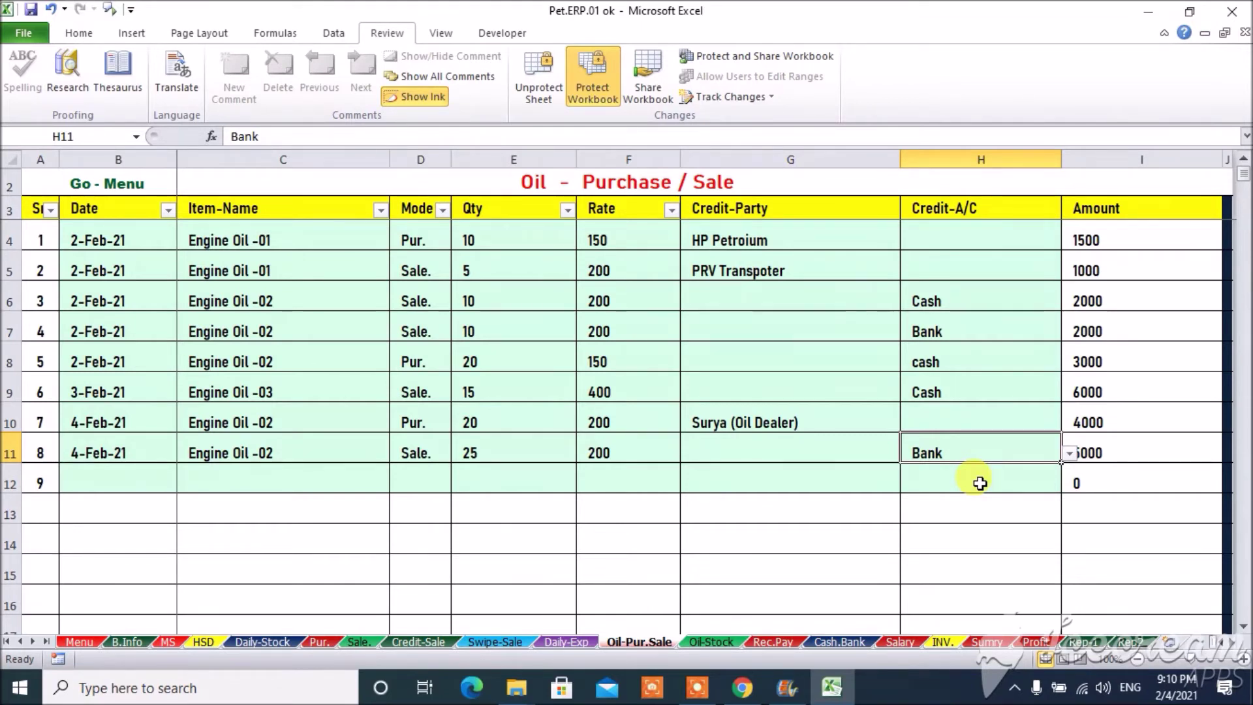
Open the Oil-Stock sheet and display the stock book for Engine Oil -02
{"action": "left_click", "coordinate": [712, 642]}
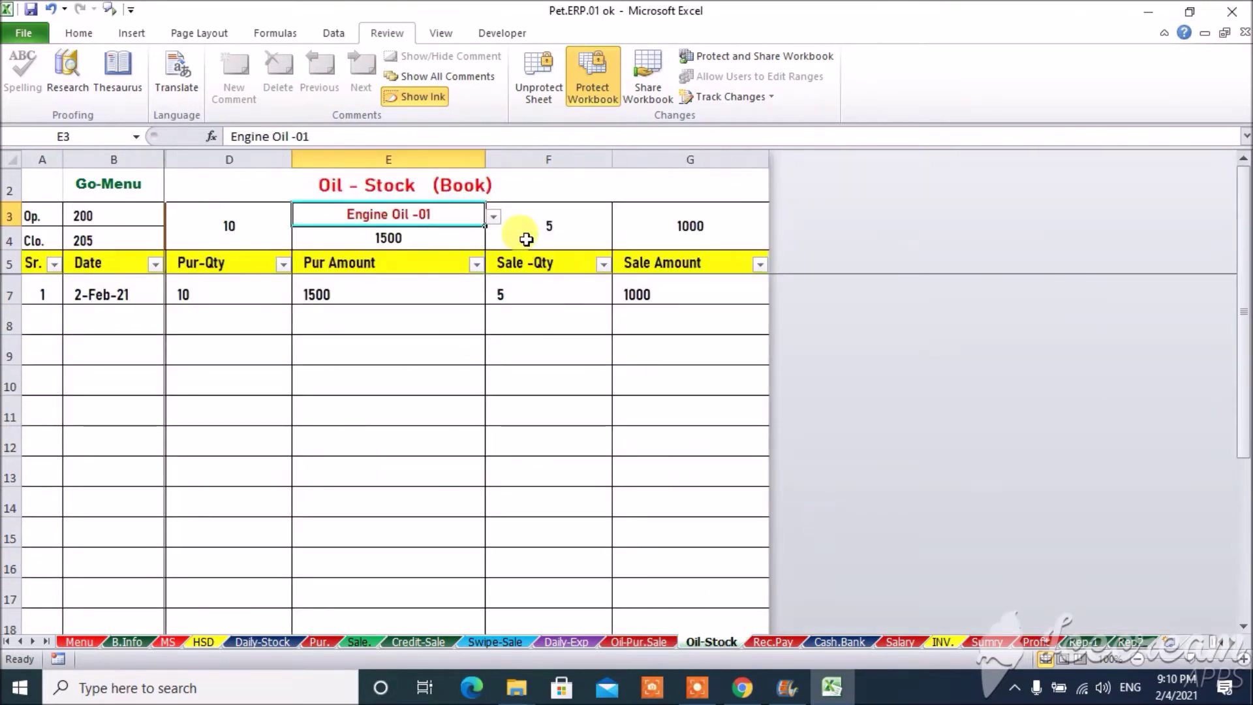
{"action": "left_click", "coordinate": [496, 220]}
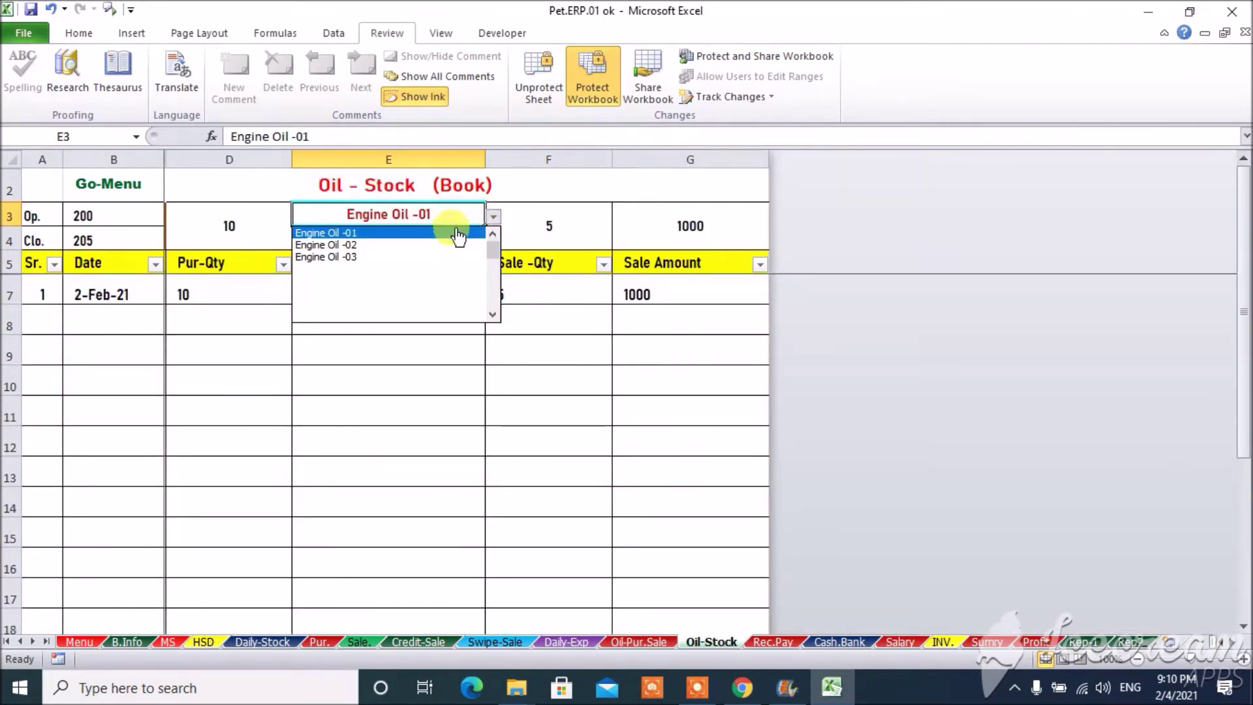
{"action": "left_click", "coordinate": [443, 246]}
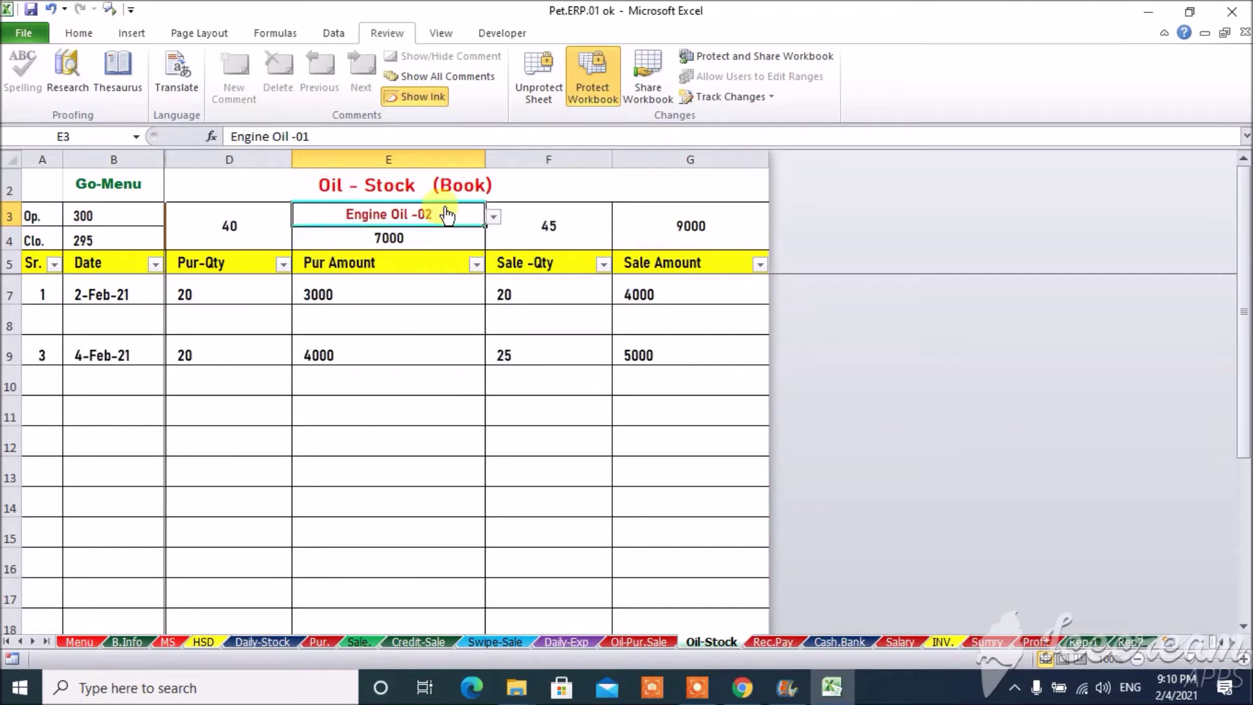
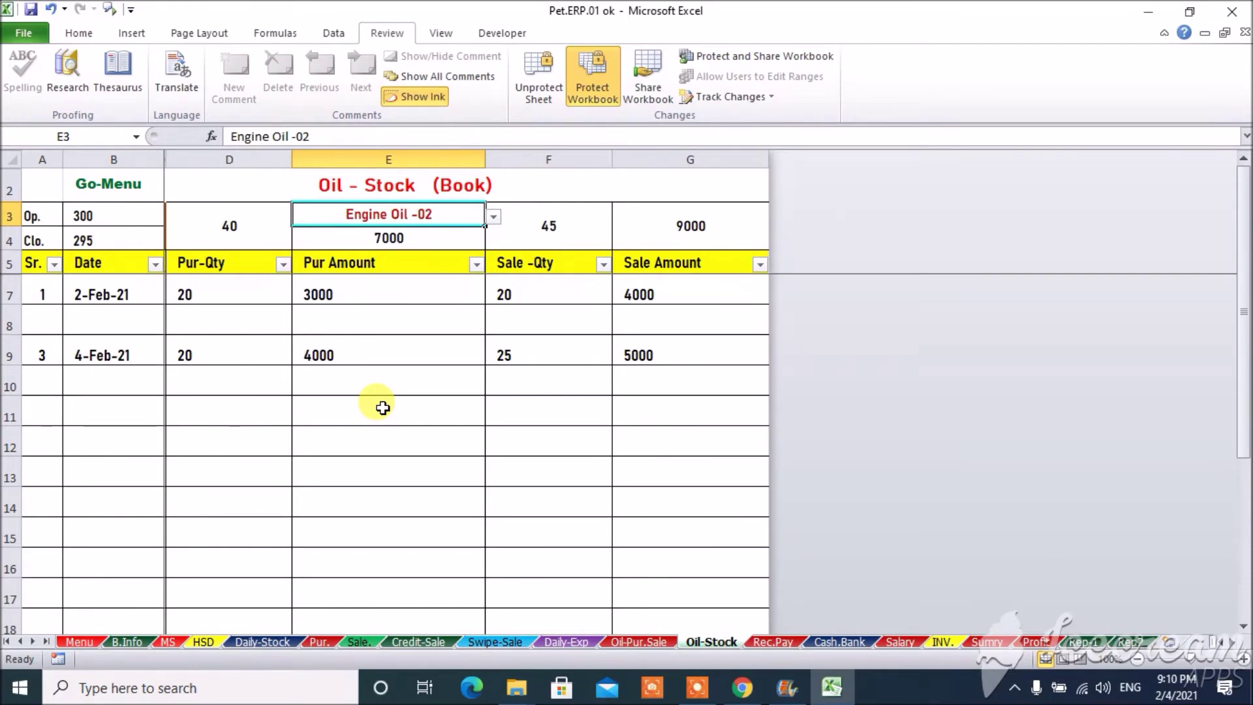
In the Rec.Pay sheet, enter 04-feb as the date of entry 4
{"action": "left_click", "coordinate": [773, 642]}
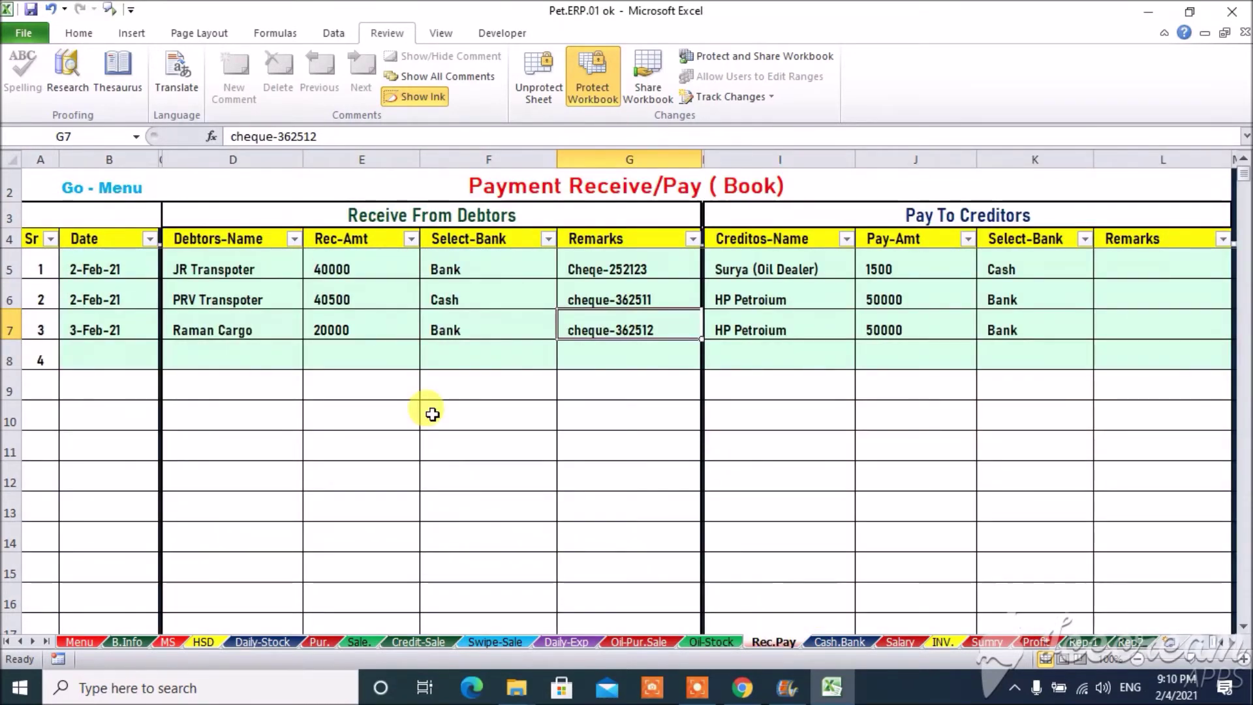
{"action": "double_click", "coordinate": [106, 355]}
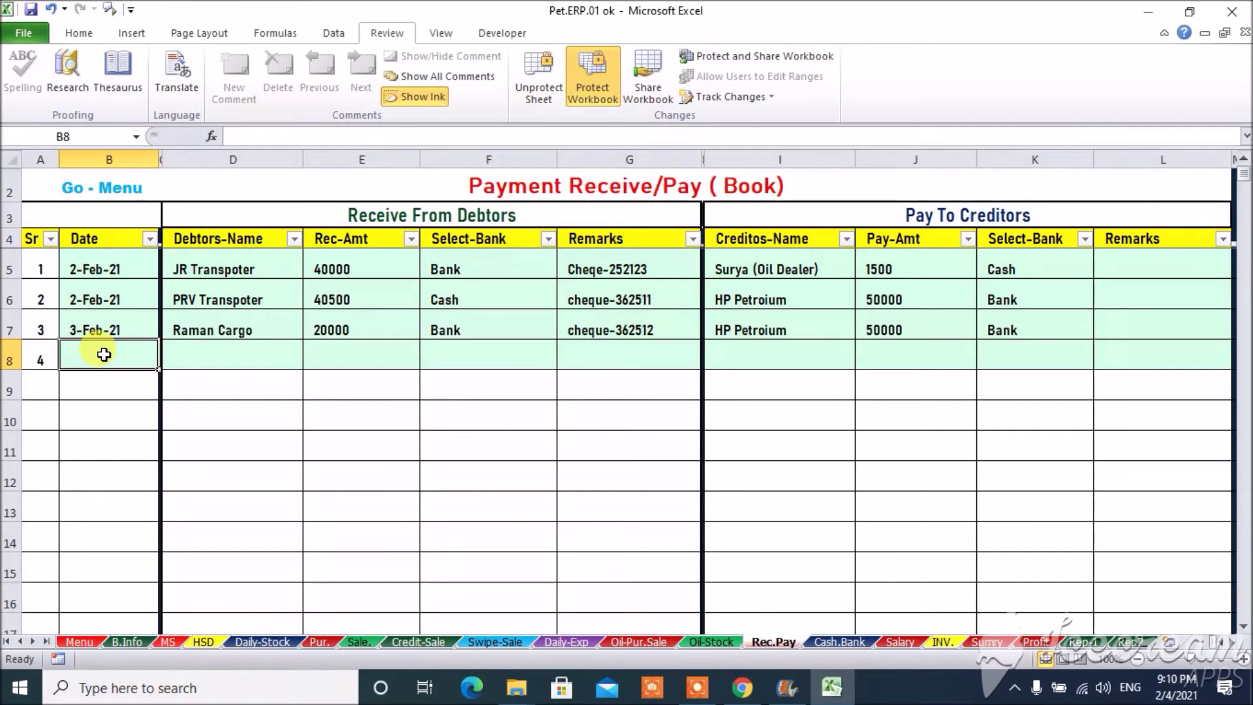
{"action": "type", "text": "04-feb"}
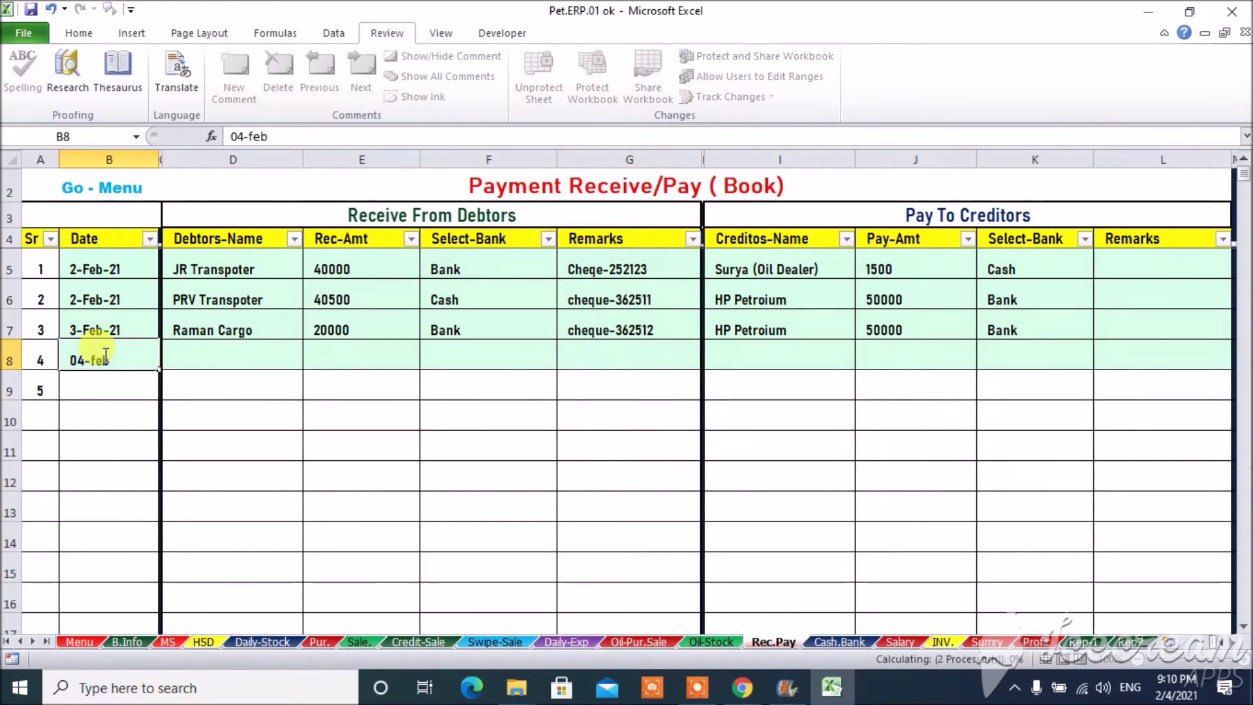
{"action": "key", "text": "Return"}
{"action": "left_click", "coordinate": [105, 355]}
{"action": "key", "text": "Tab"}
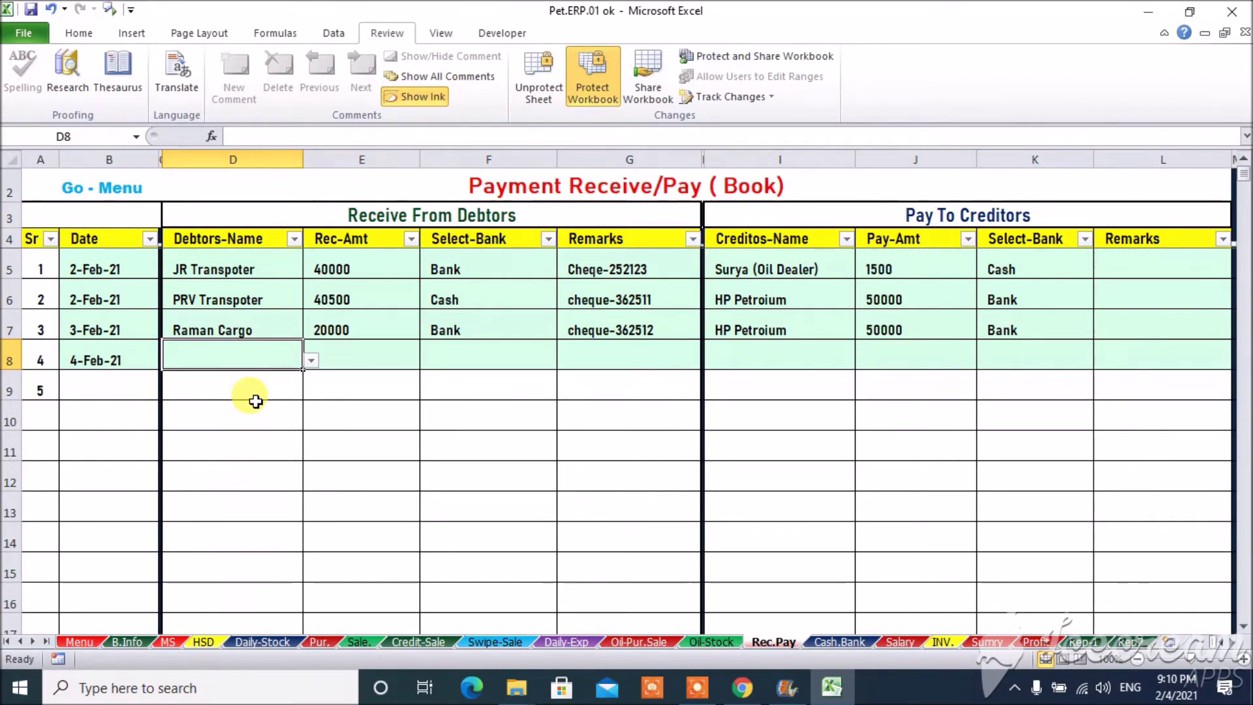
{"action": "key", "text": "alt+Down"}
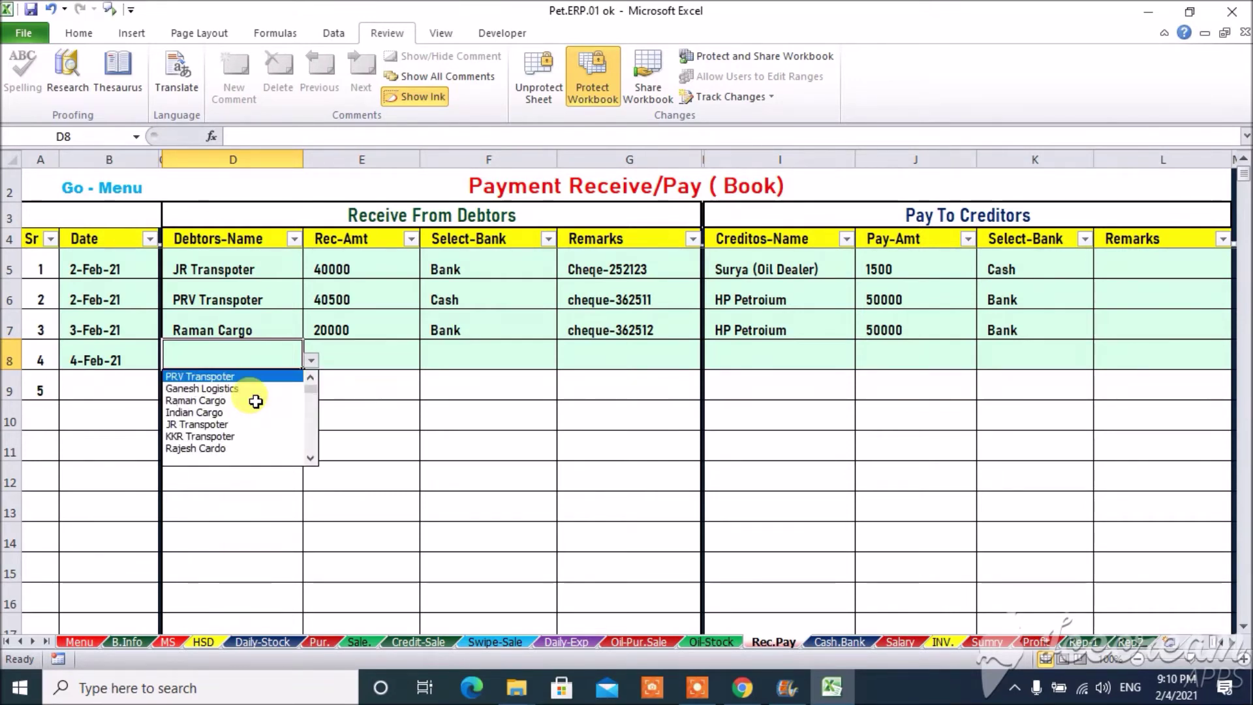
{"action": "key", "text": "Down"}
{"action": "key", "text": "Down"}
{"action": "key", "text": "Down"}
{"action": "key", "text": "Down"}
{"action": "key", "text": "Down"}
{"action": "key", "text": "Down"}
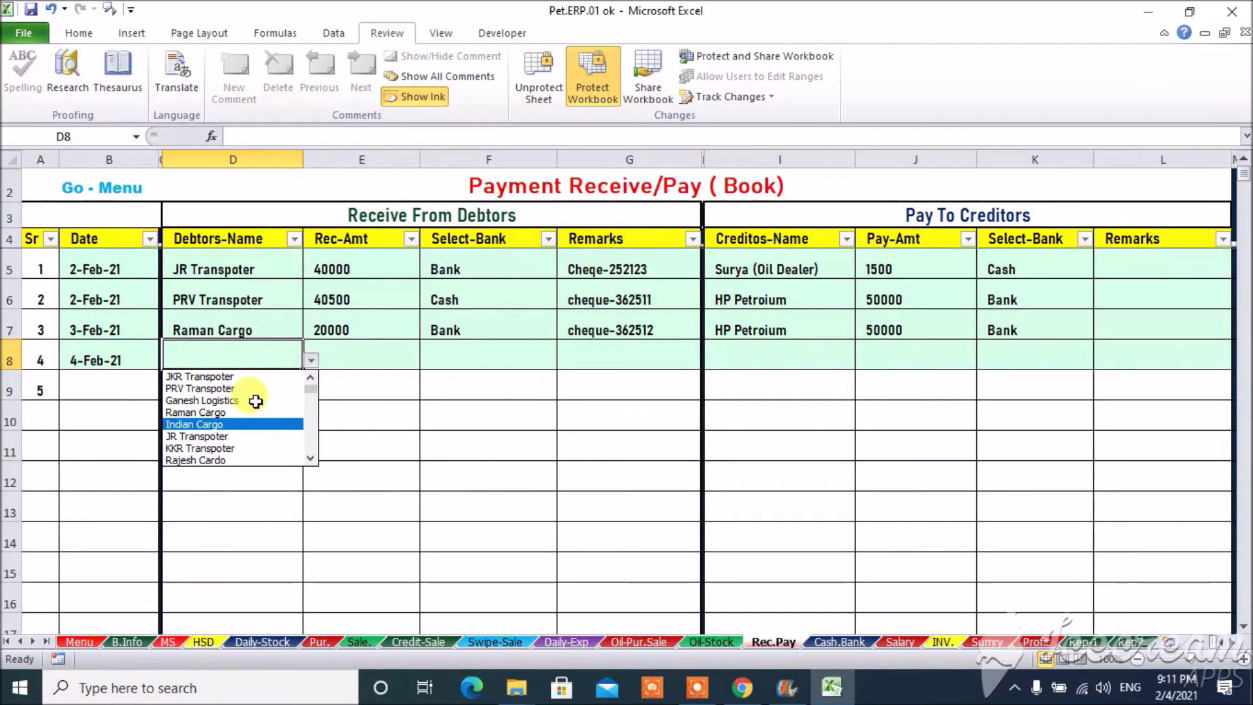
{"action": "key", "text": "Down"}
{"action": "key", "text": "Return"}
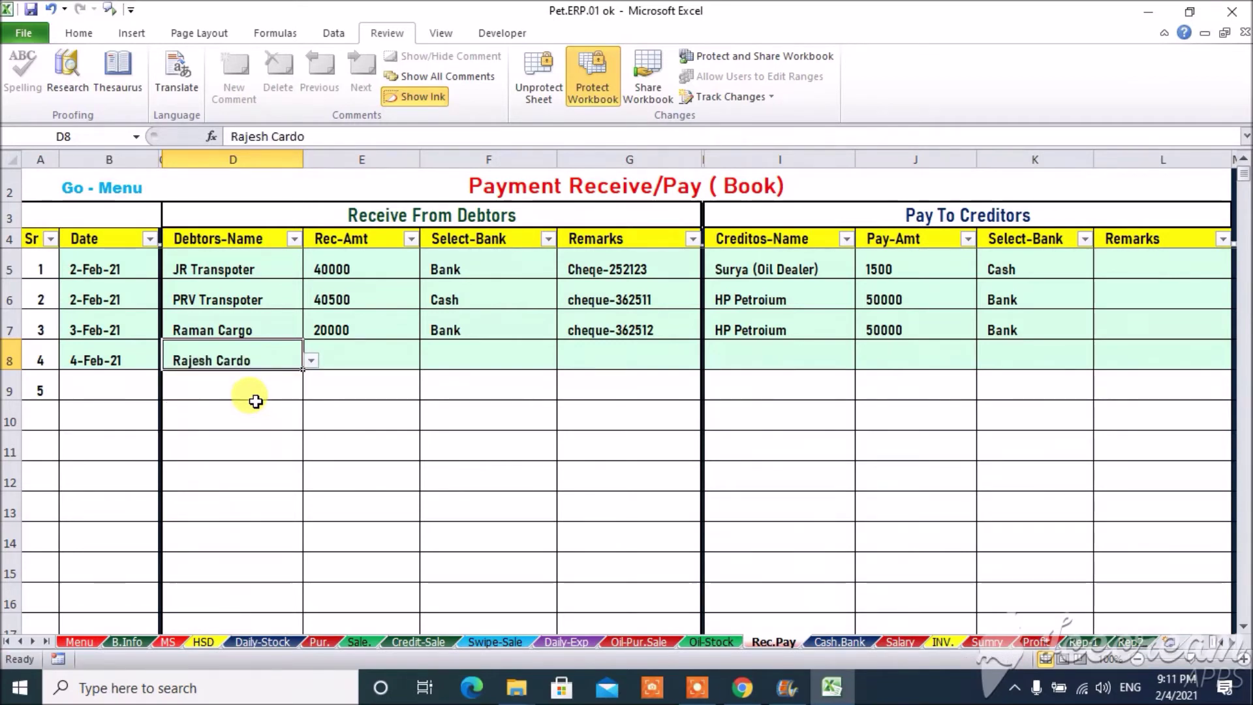
{"action": "key", "text": "Tab"}
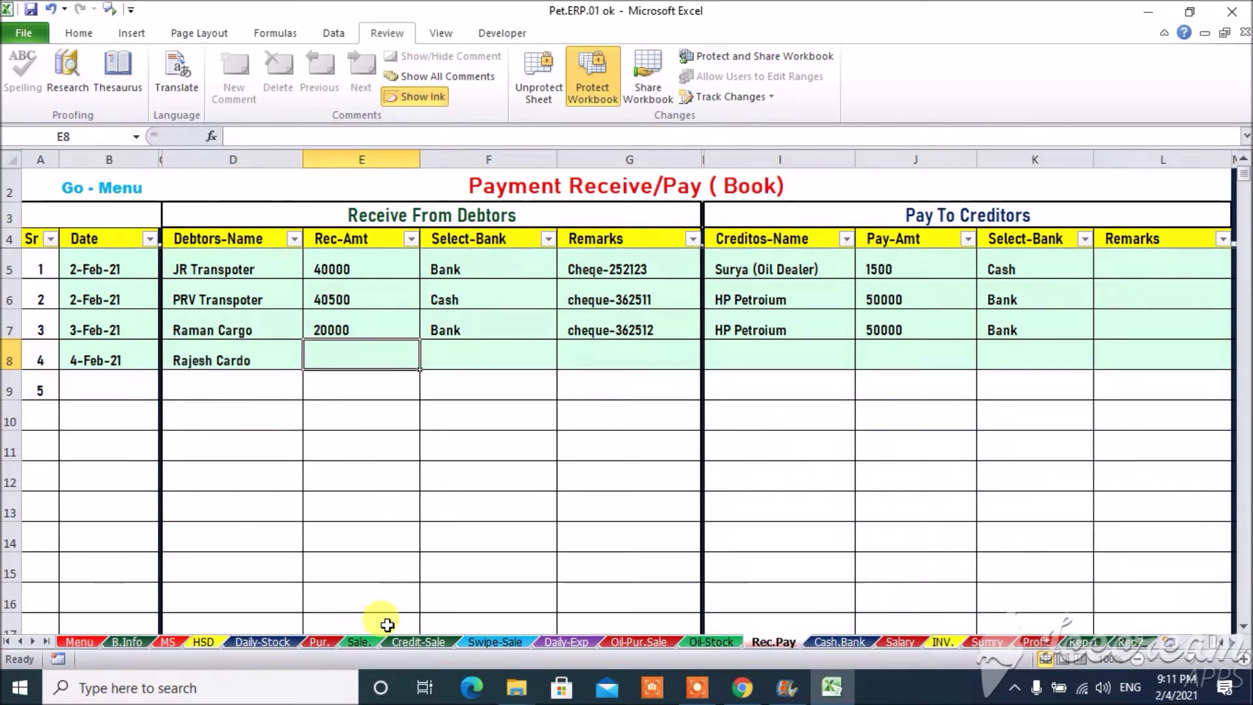
Consult the Credit-Sale sheet and enter 20000 as the received amount for entry 4 in Rec.Pay
{"action": "left_click", "coordinate": [410, 643]}
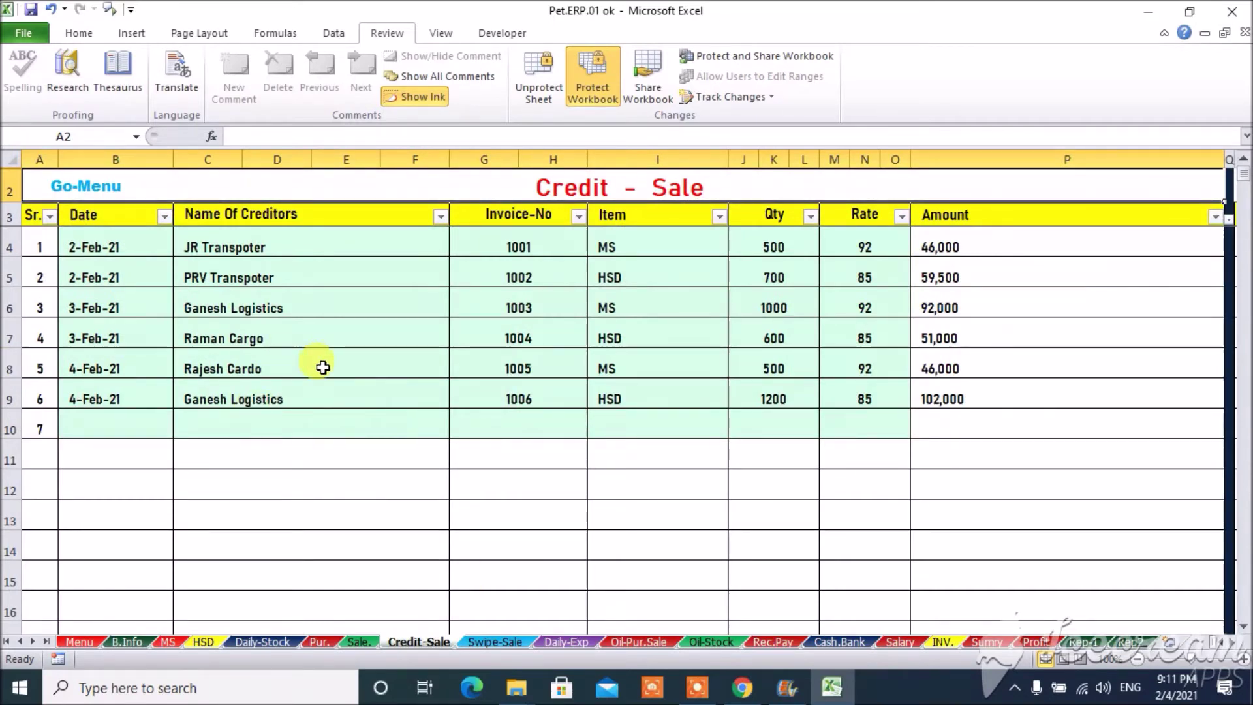
{"action": "left_click", "coordinate": [785, 642]}
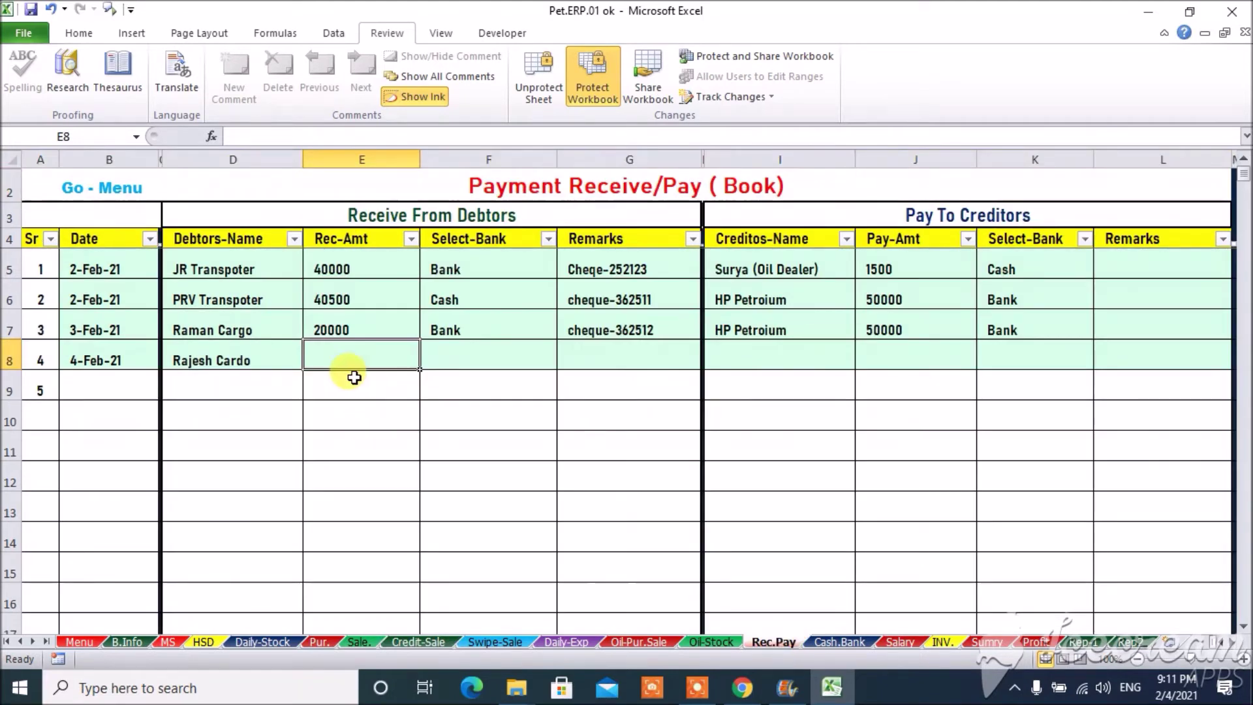
{"action": "type", "text": "20000"}
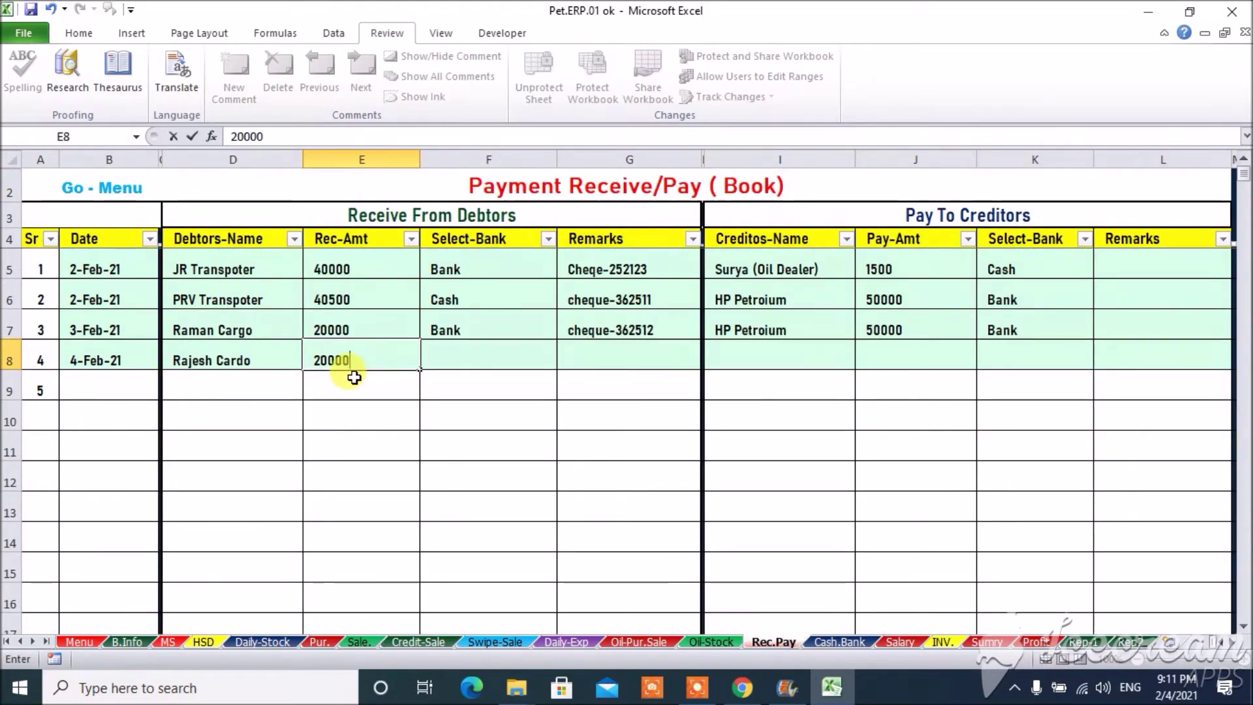
{"action": "key", "text": "Tab"}
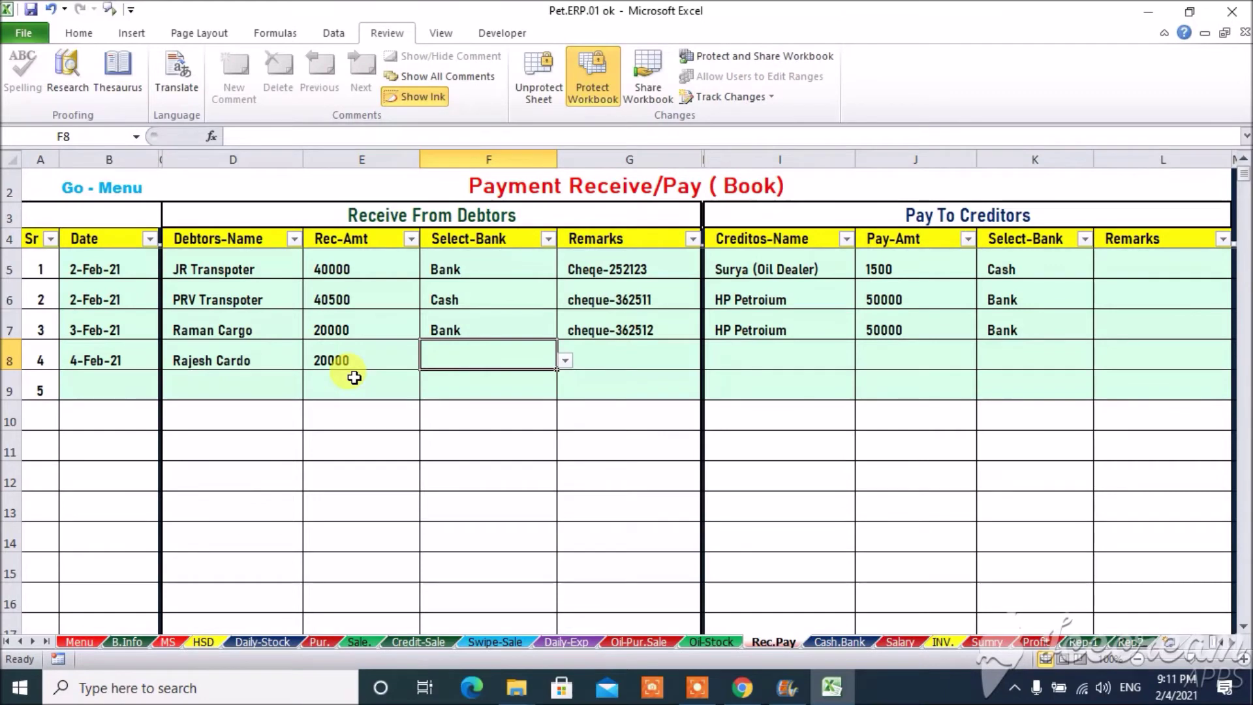
Set the debtor receipt in entry 4 to Bank and enter the remark "Cheque 223652"
{"action": "key", "text": "alt+Down"}
{"action": "key", "text": "Down"}
{"action": "key", "text": "Down"}
{"action": "key", "text": "Return"}
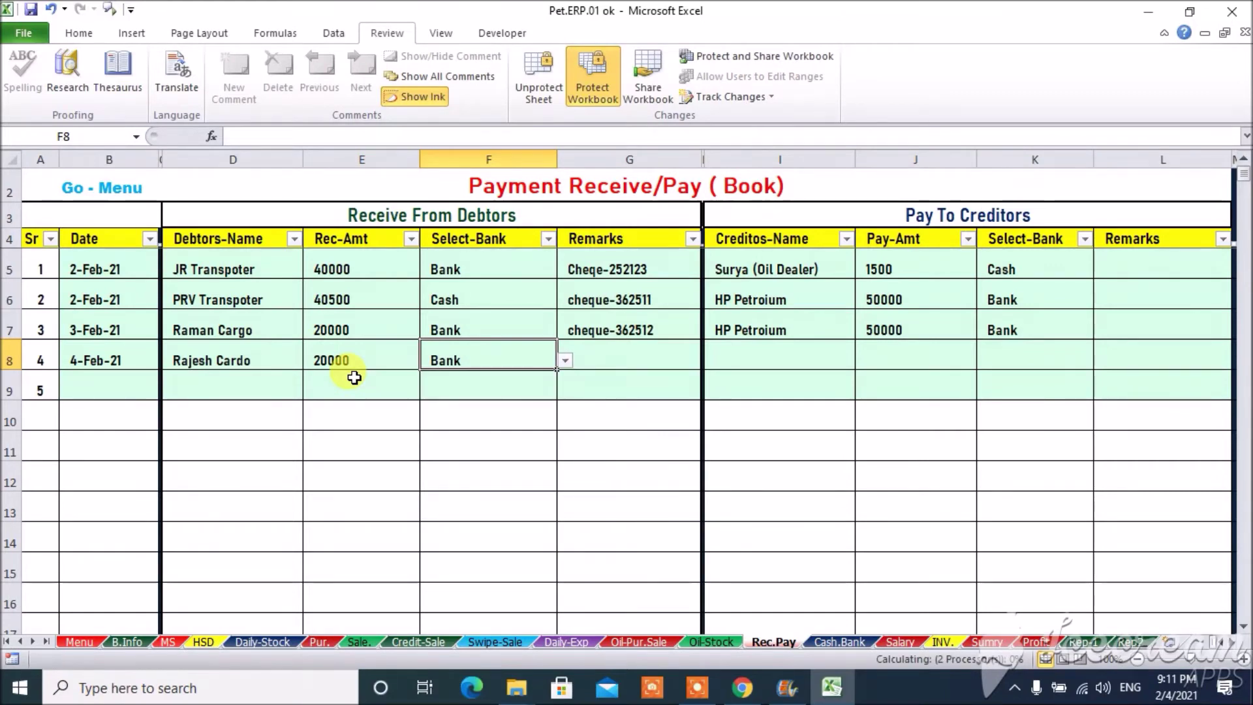
{"action": "key", "text": "Tab"}
{"action": "type", "text": "Ce"}
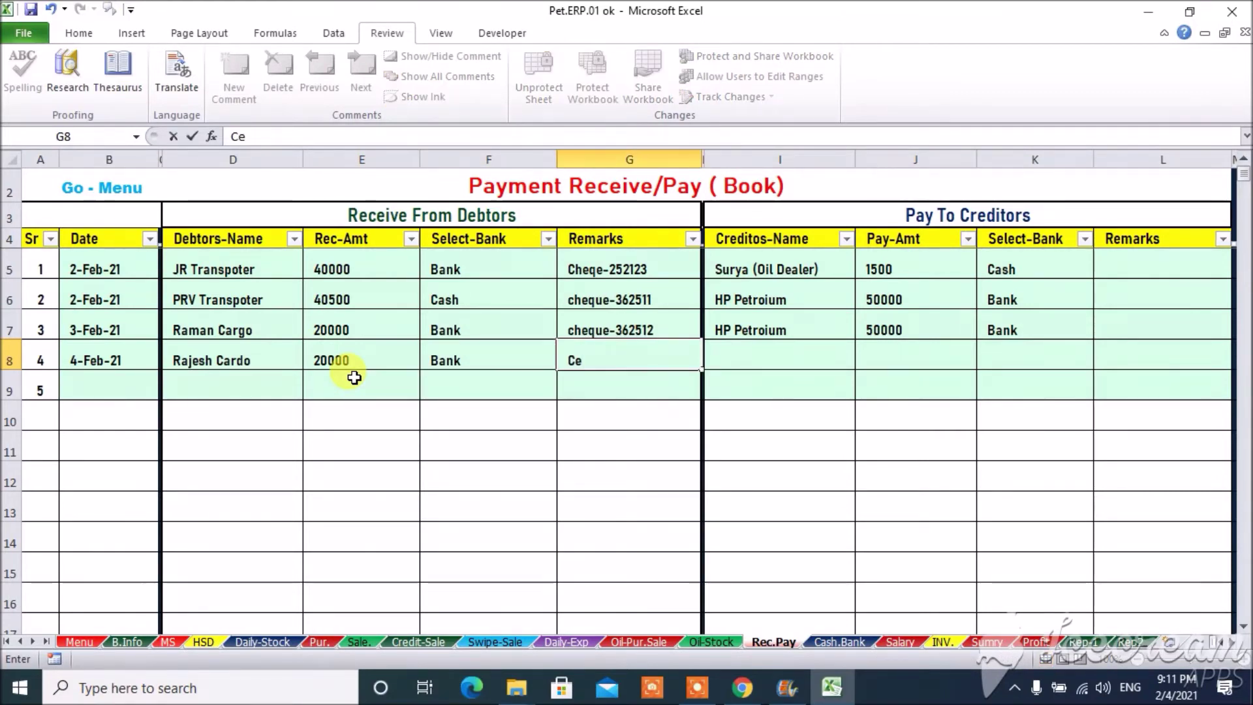
{"action": "key", "text": "BackSpace"}
{"action": "type", "text": "he"}
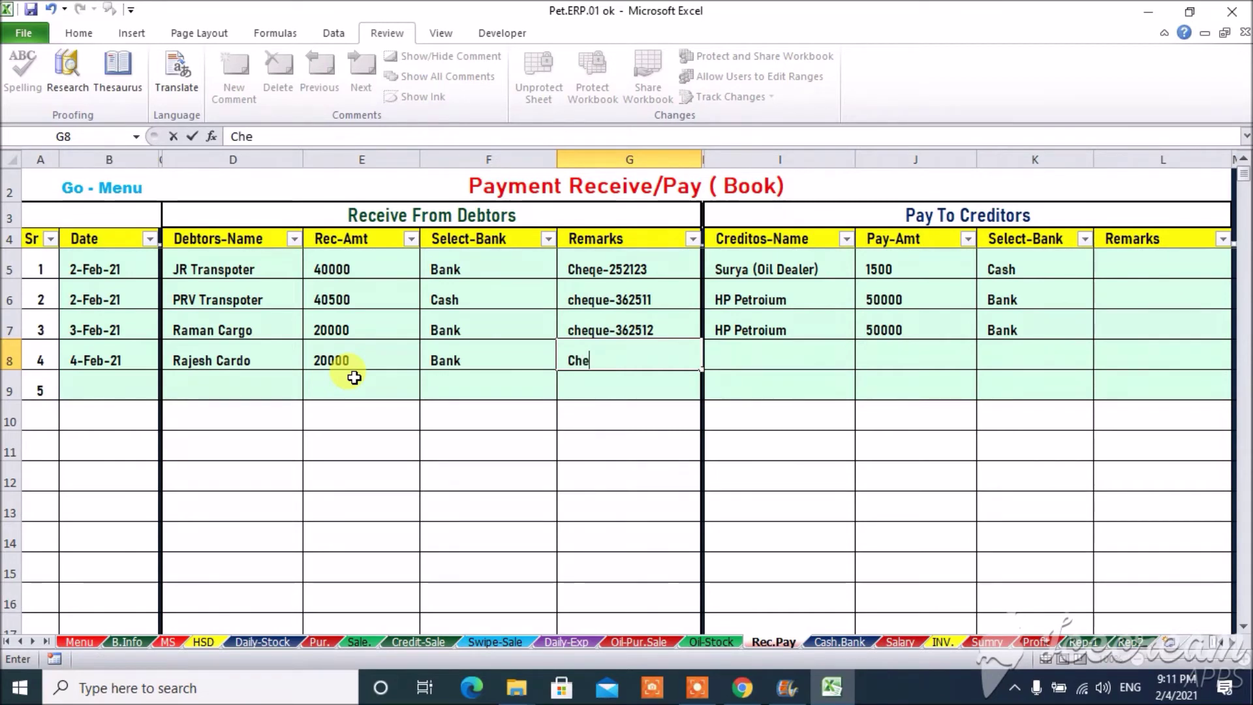
{"action": "type", "text": "que 223652"}
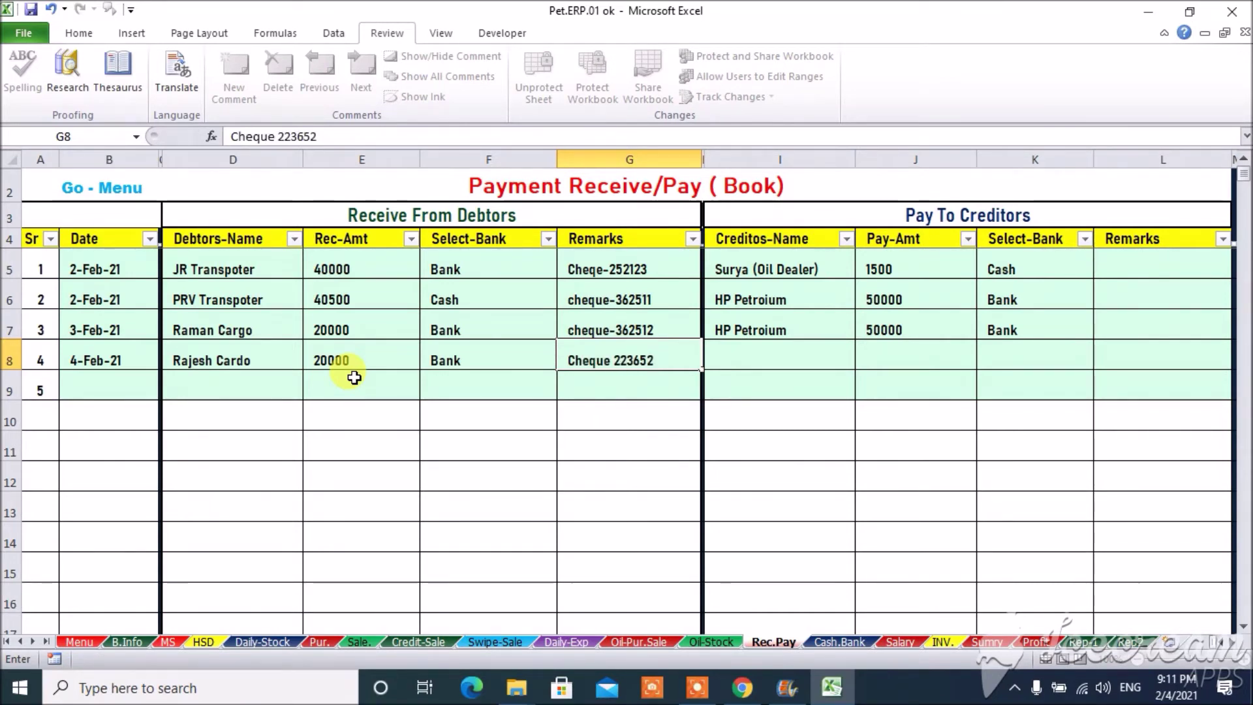
{"action": "left_click", "coordinate": [354, 377]}
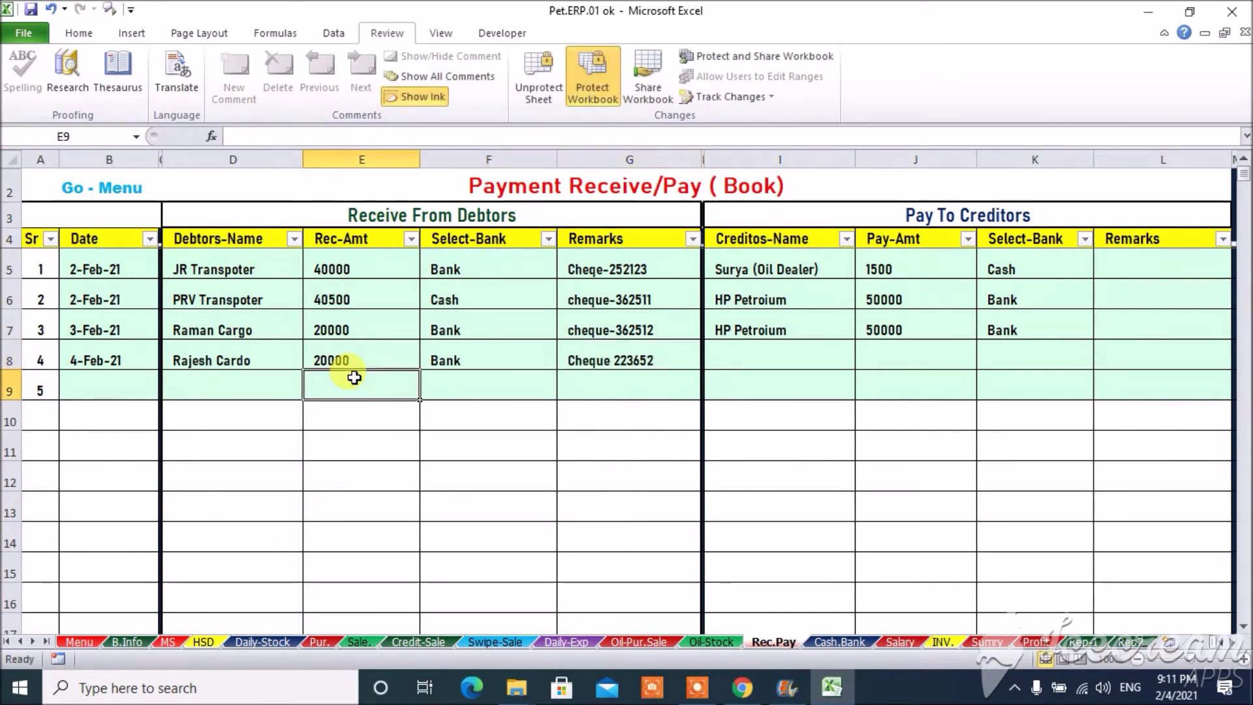
Review the Cash and Bank choices for the debtor receipt in entry 4, keeping Bank
{"action": "left_click", "coordinate": [483, 357]}
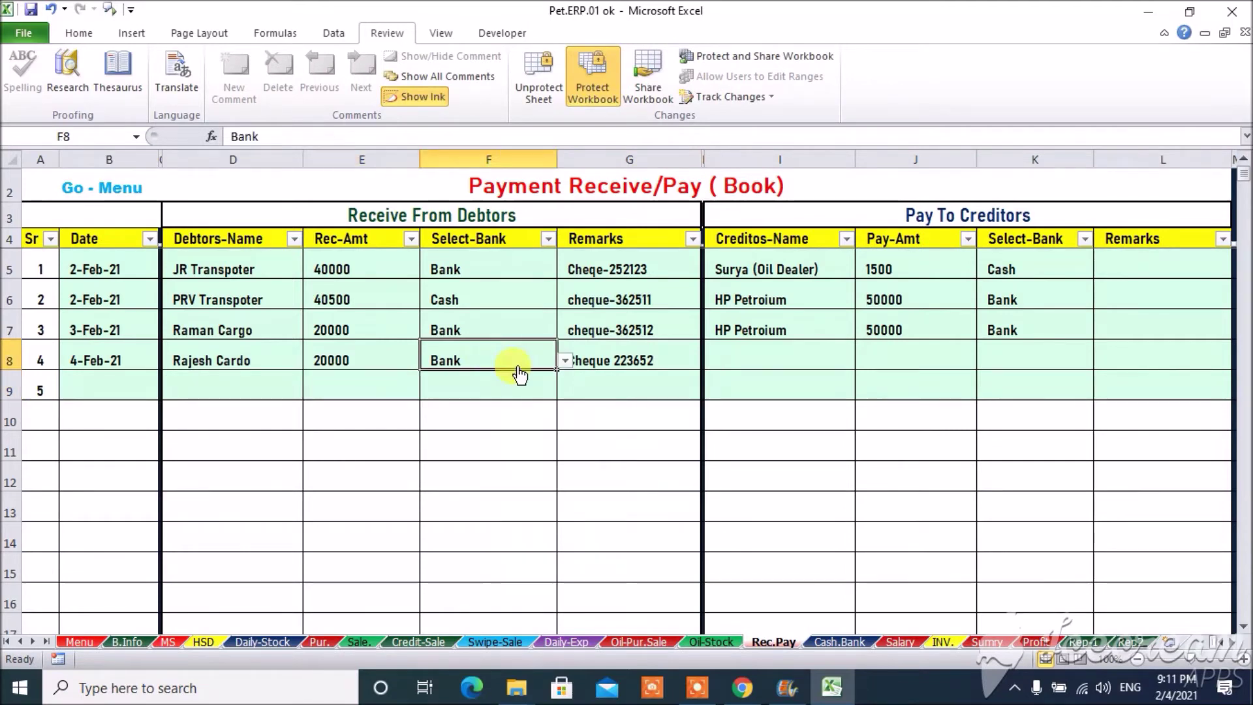
{"action": "left_click", "coordinate": [565, 361]}
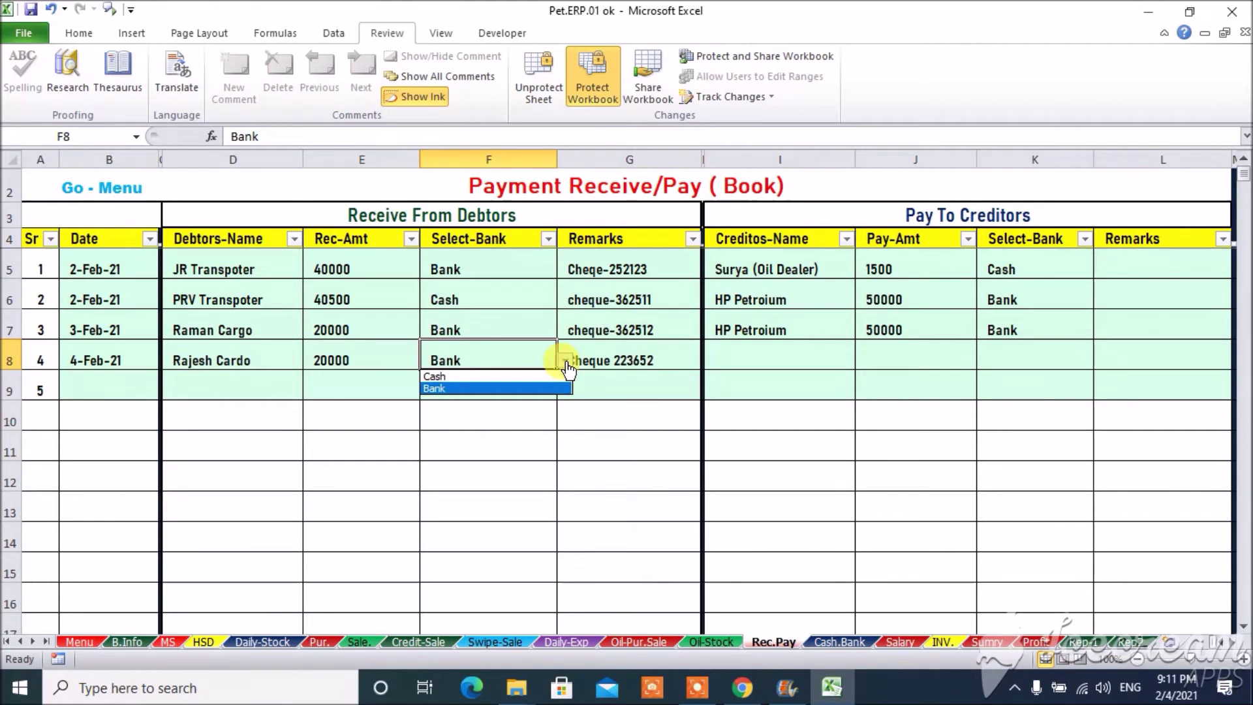
{"action": "left_click", "coordinate": [530, 389]}
Choose HP Petroium as the creditor for entry 4 under Pay To Creditors
{"action": "left_click", "coordinate": [733, 353]}
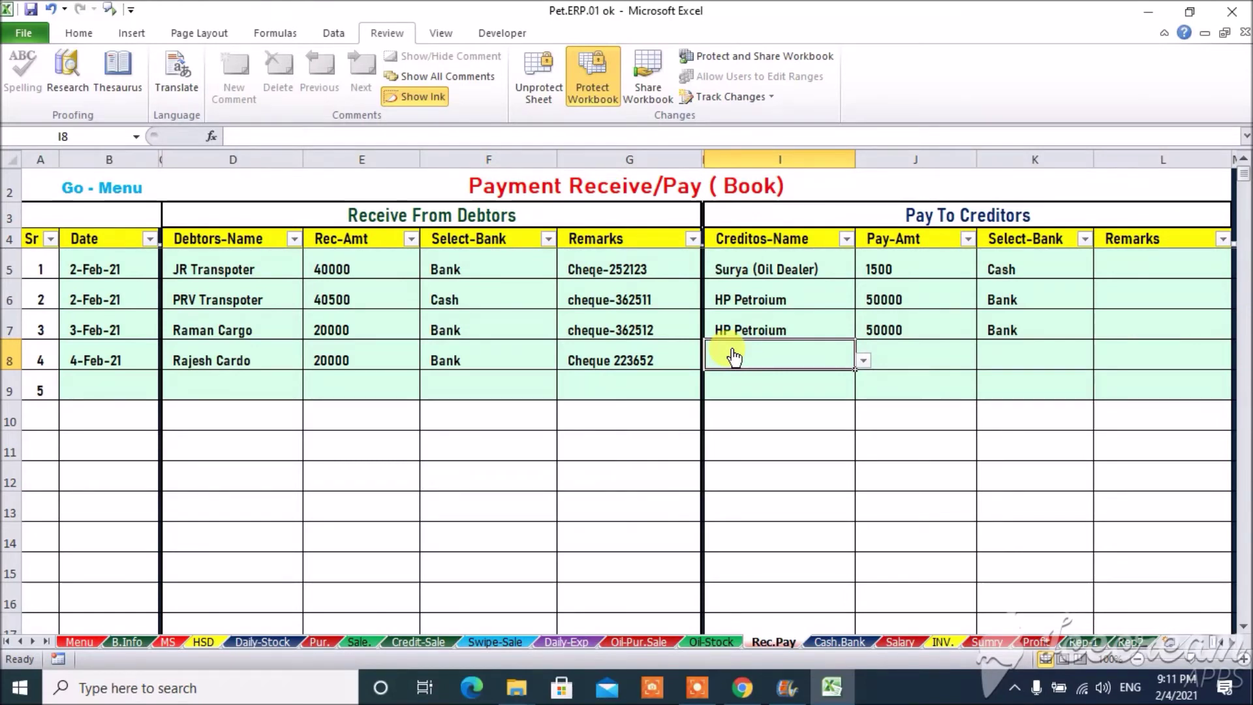
{"action": "key", "text": "alt+Down"}
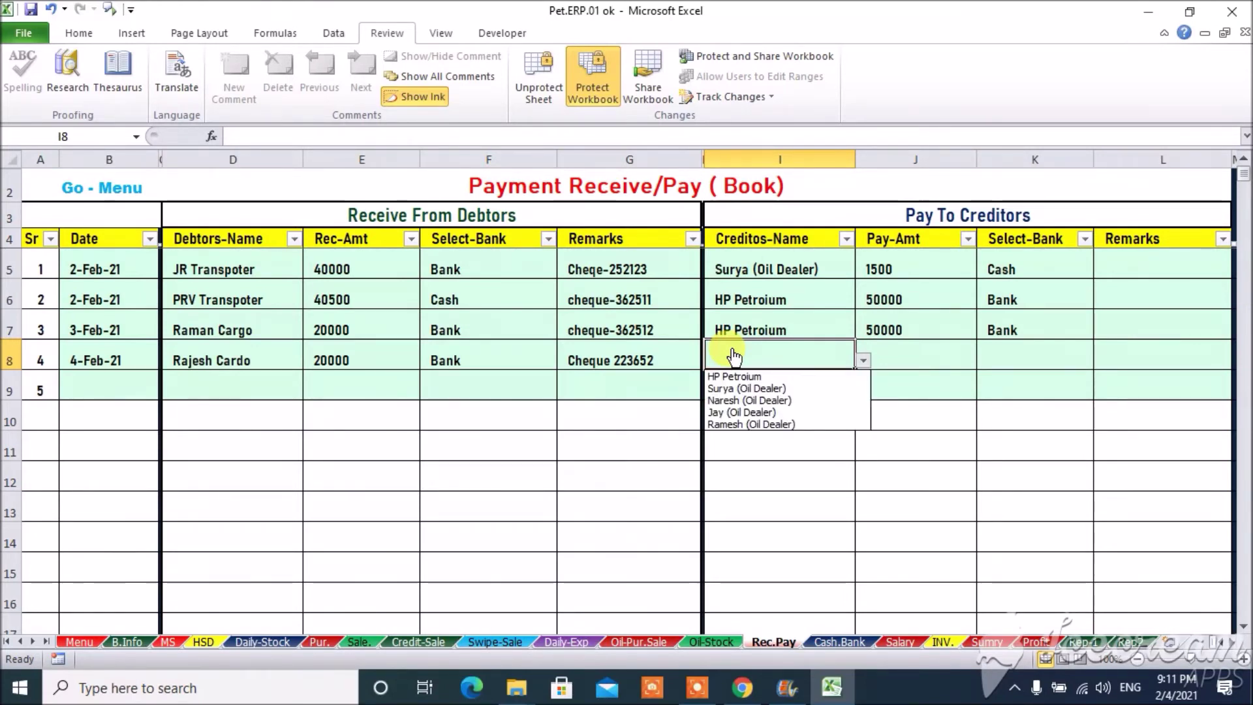
{"action": "key", "text": "Down"}
{"action": "key", "text": "Return"}
{"action": "key", "text": "Tab"}
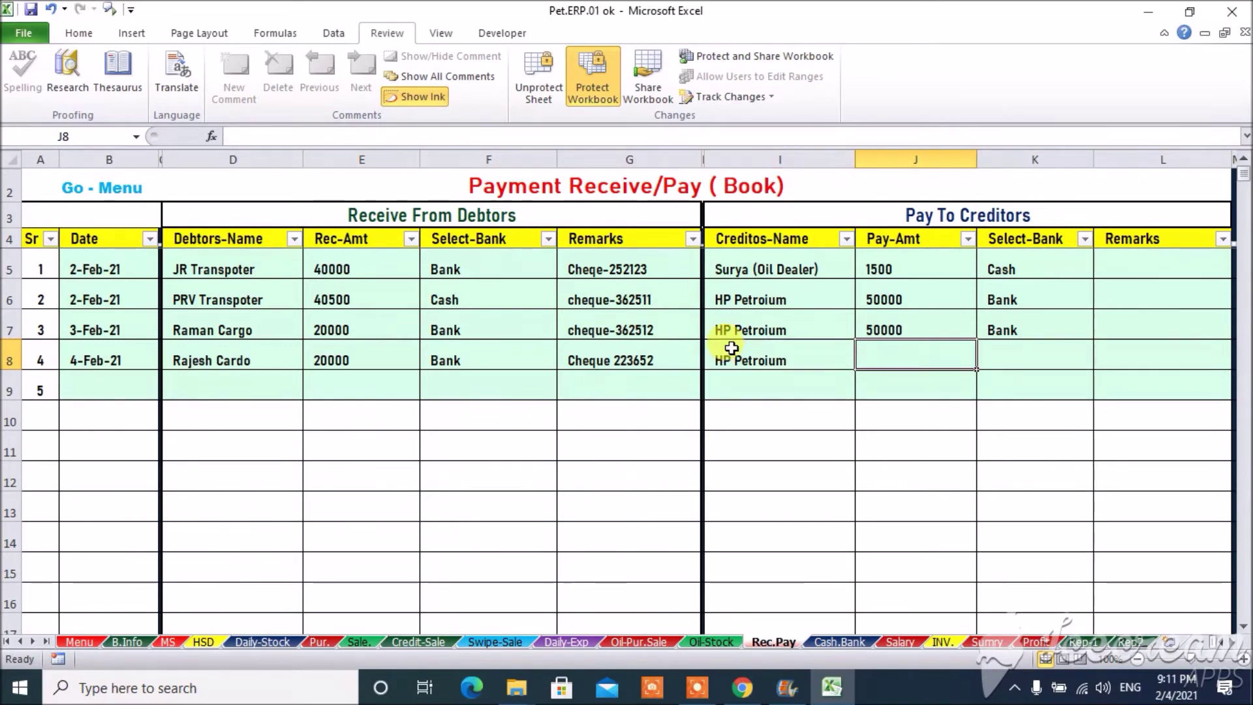
Enter a pay amount of 75000 for the creditor in entry 4 and set the payment to Bank
{"action": "type", "text": "75000"}
{"action": "key", "text": "Tab"}
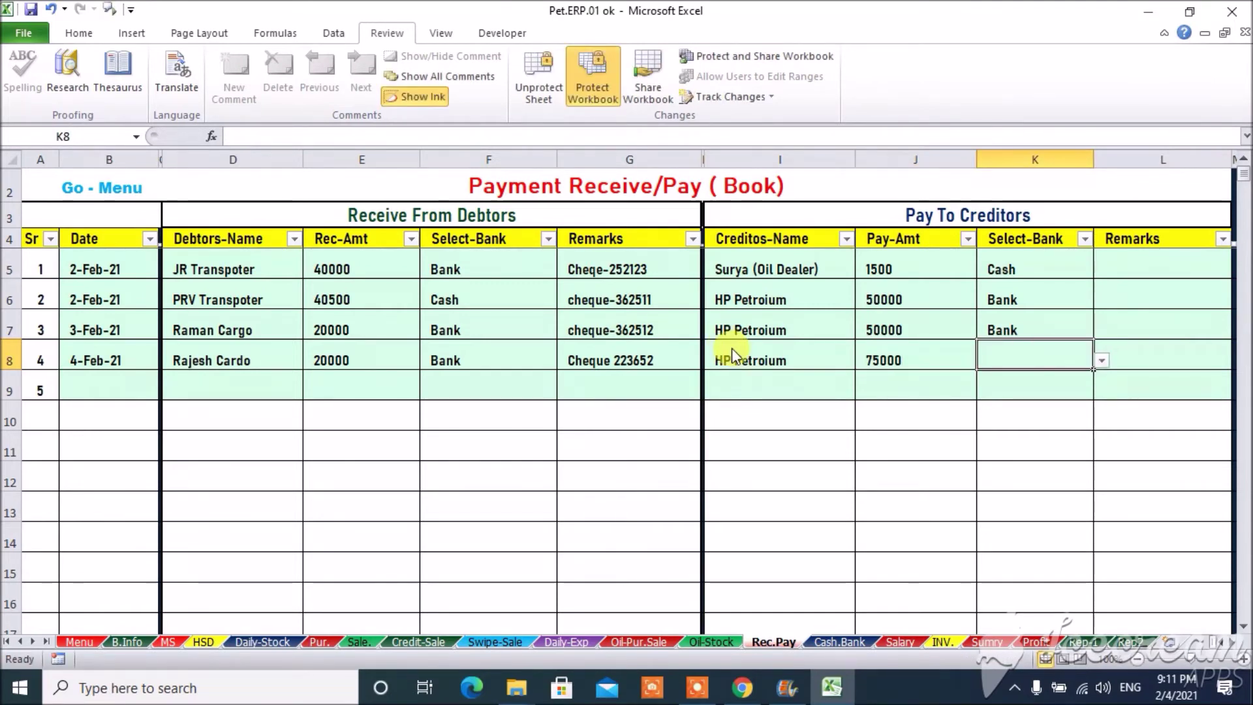
{"action": "key", "text": "alt+Down"}
{"action": "key", "text": "Down"}
{"action": "key", "text": "Down"}
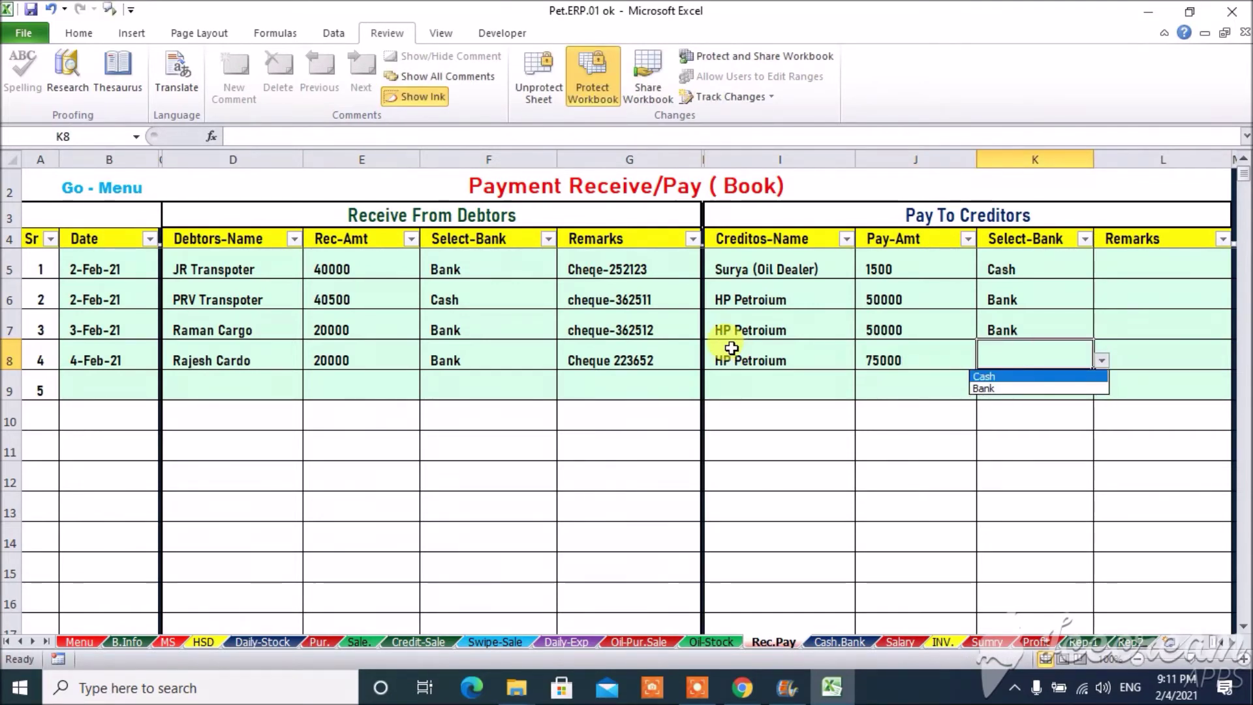
{"action": "key", "text": "Return"}
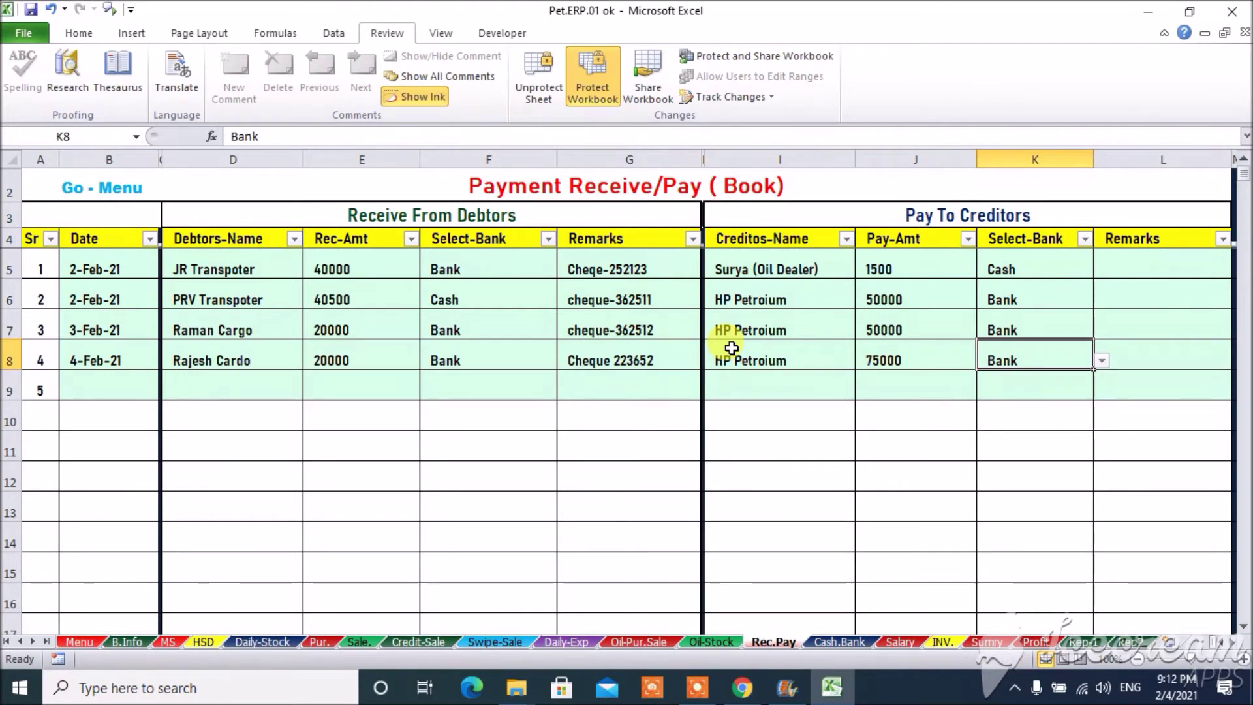
Enter the remark "Cheque 2541662" for the creditor payment in entry 4
{"action": "key", "text": "Tab"}
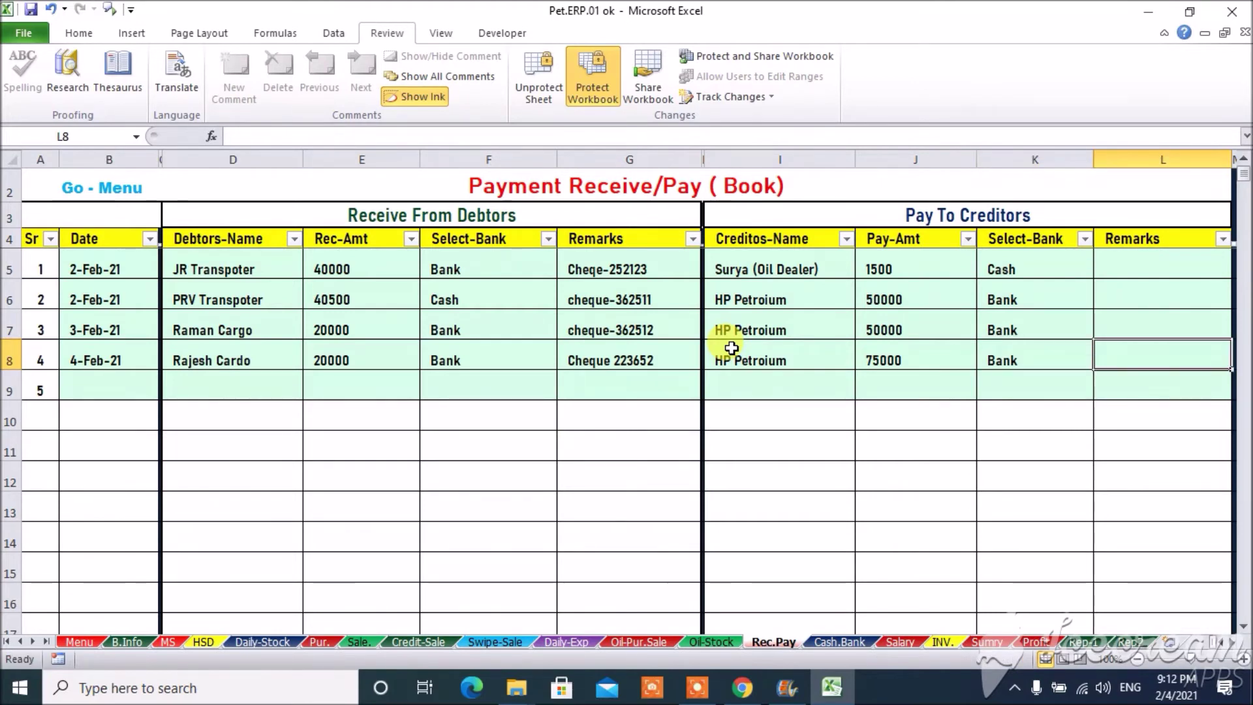
{"action": "type", "text": "Cheq"}
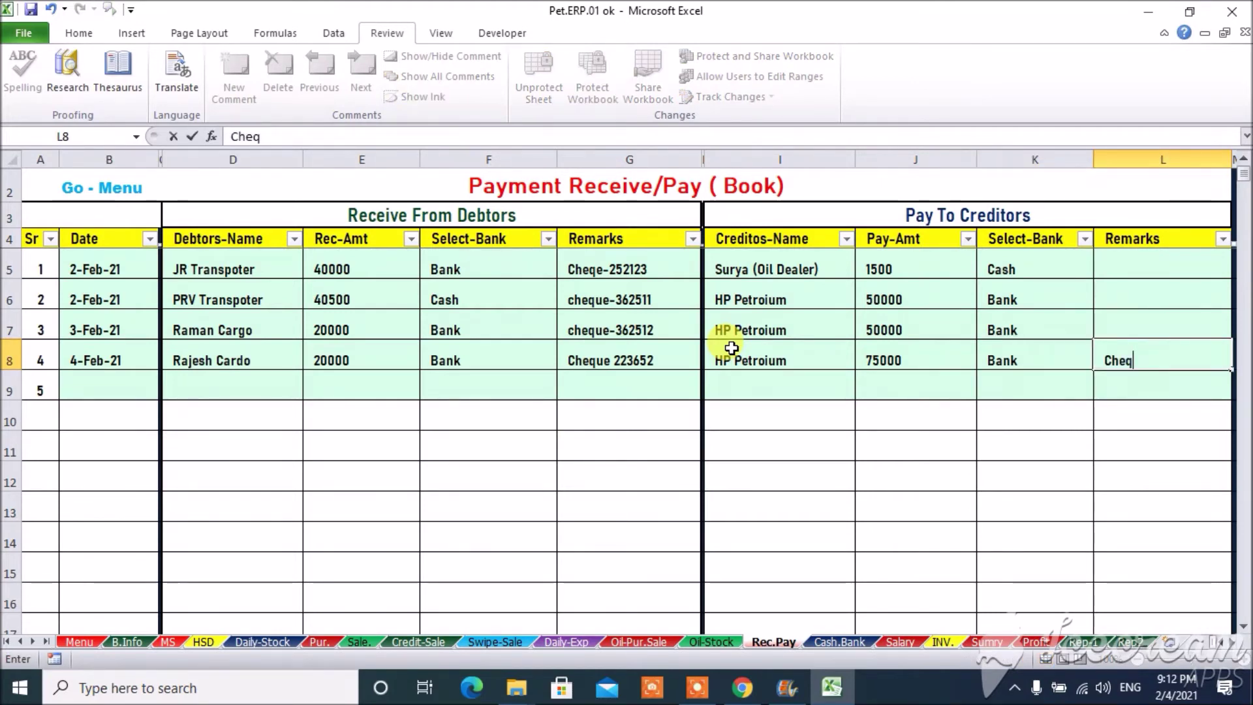
{"action": "type", "text": "ue 2541662"}
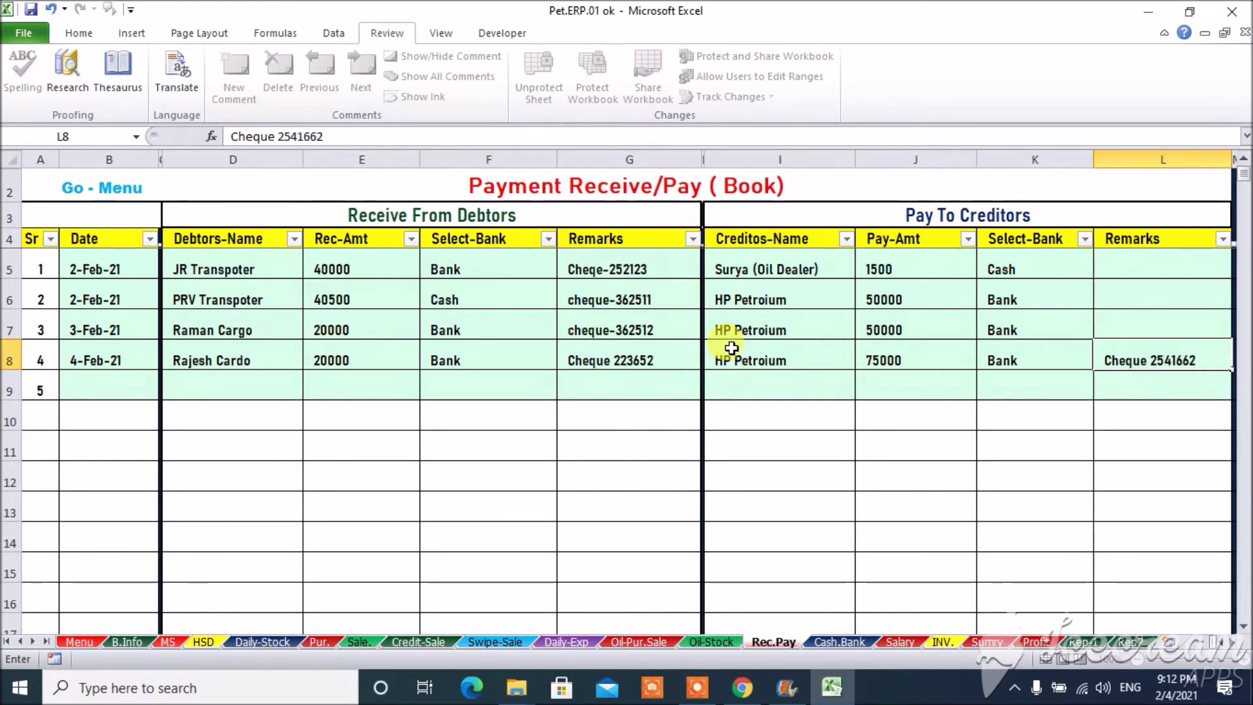
{"action": "key", "text": "Return"}
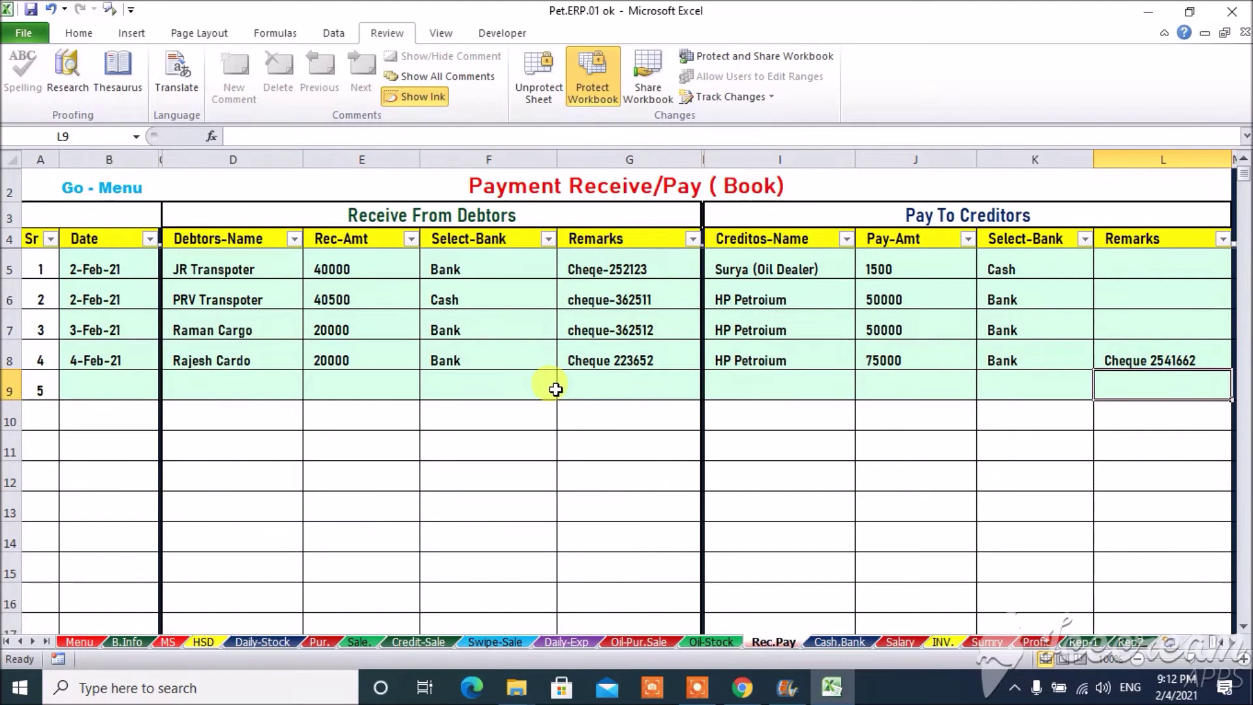
Enter the current date, 4-Feb-21, as the date of entry 5
{"action": "left_click", "coordinate": [107, 381]}
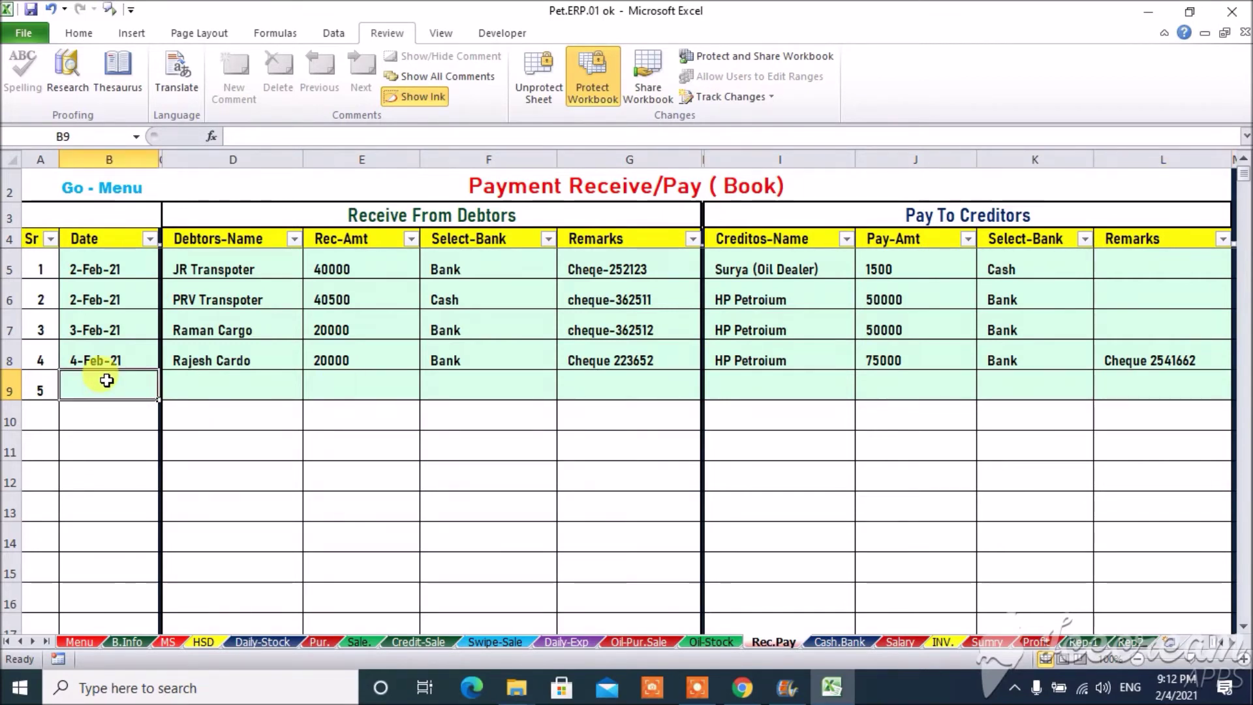
{"action": "key", "text": "ctrl+semicolon"}
{"action": "key", "text": "ctrl+Return"}
{"action": "key", "text": "Tab"}
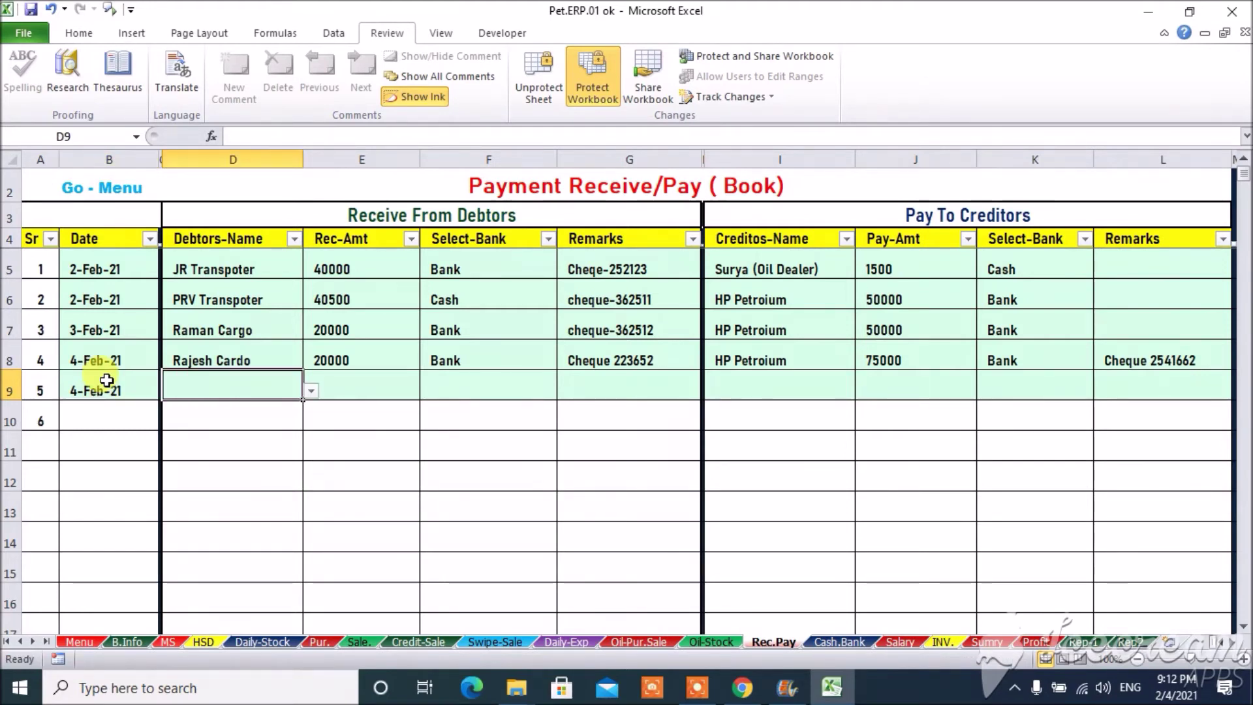
Choose Ganesh Logistics as the debtor for entry 5 under Receive From Debtors
{"action": "key", "text": "alt+Down"}
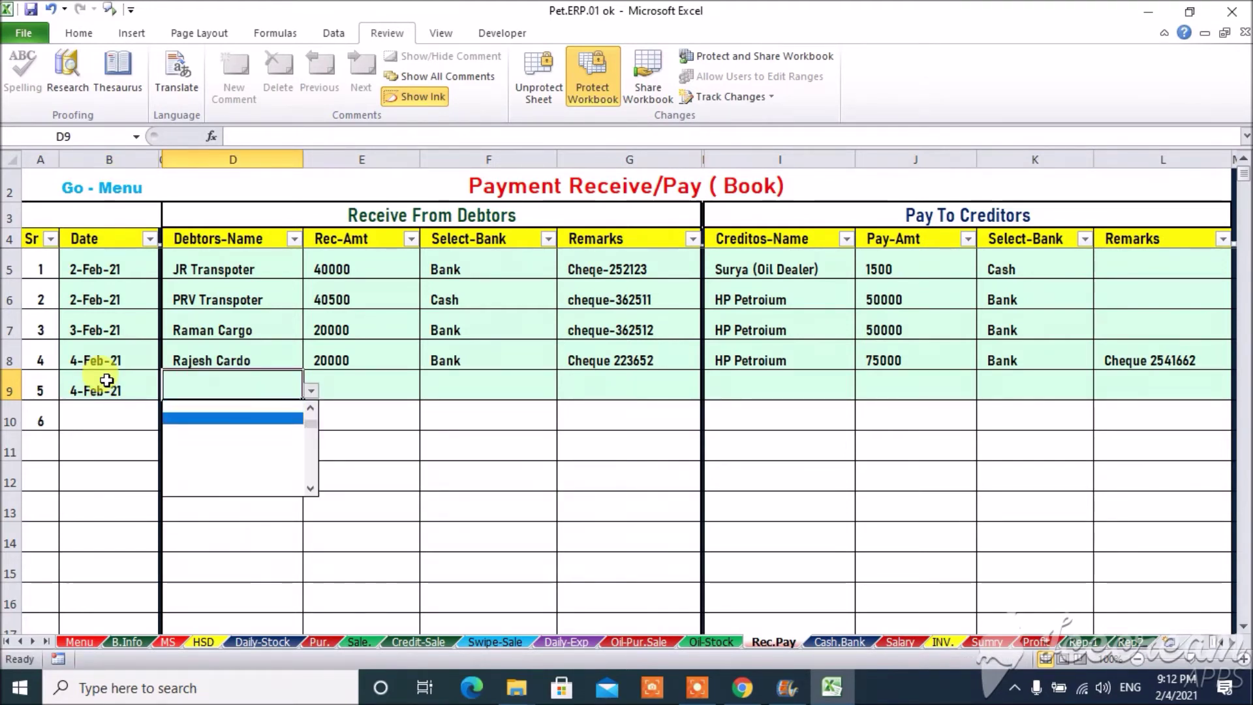
{"action": "key", "text": "Down"}
{"action": "key", "text": "Down"}
{"action": "key", "text": "Down"}
{"action": "key", "text": "Down"}
{"action": "key", "text": "Down"}
{"action": "key", "text": "Down"}
{"action": "key", "text": "Down"}
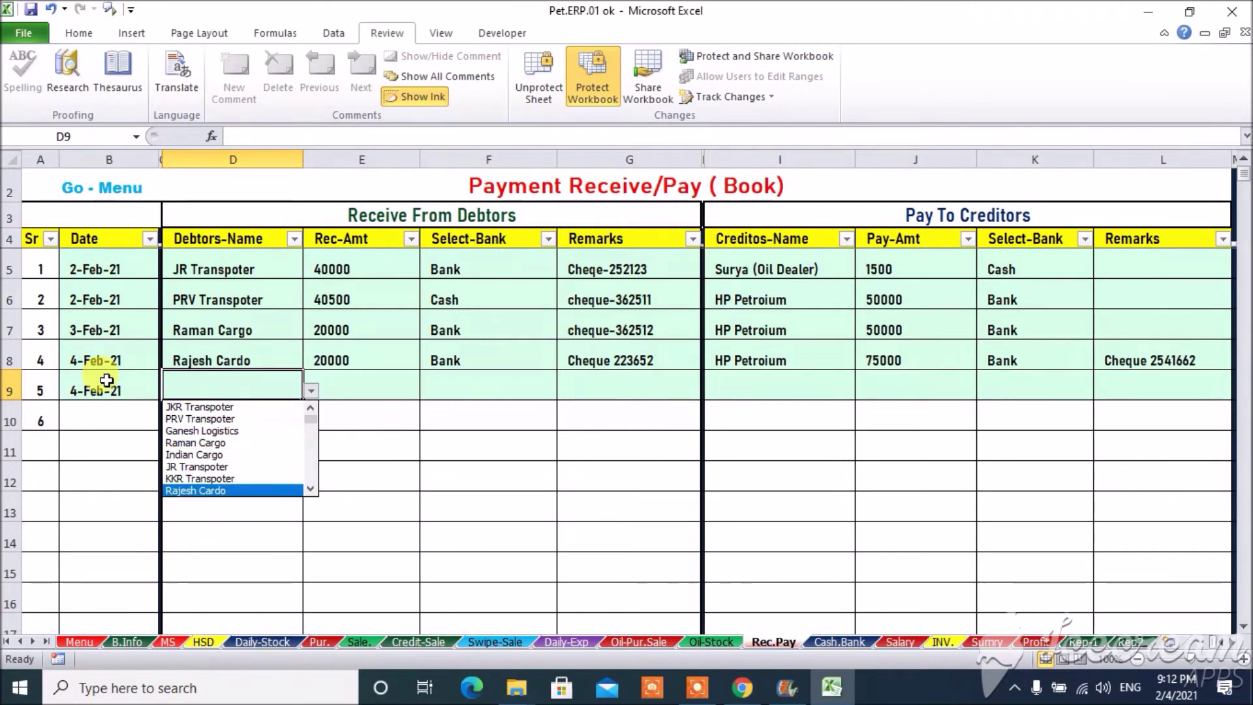
{"action": "key", "text": "Up"}
{"action": "key", "text": "Up"}
{"action": "key", "text": "Up"}
{"action": "key", "text": "Up"}
{"action": "key", "text": "Up"}
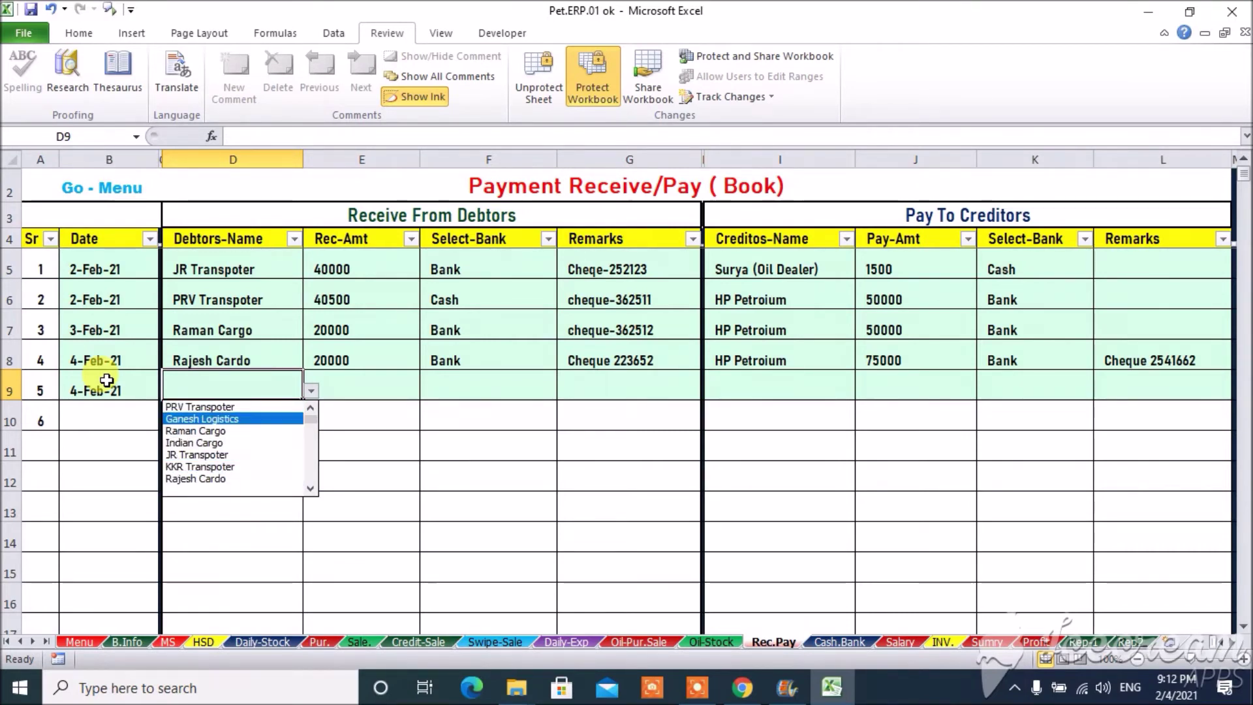
{"action": "key", "text": "Return"}
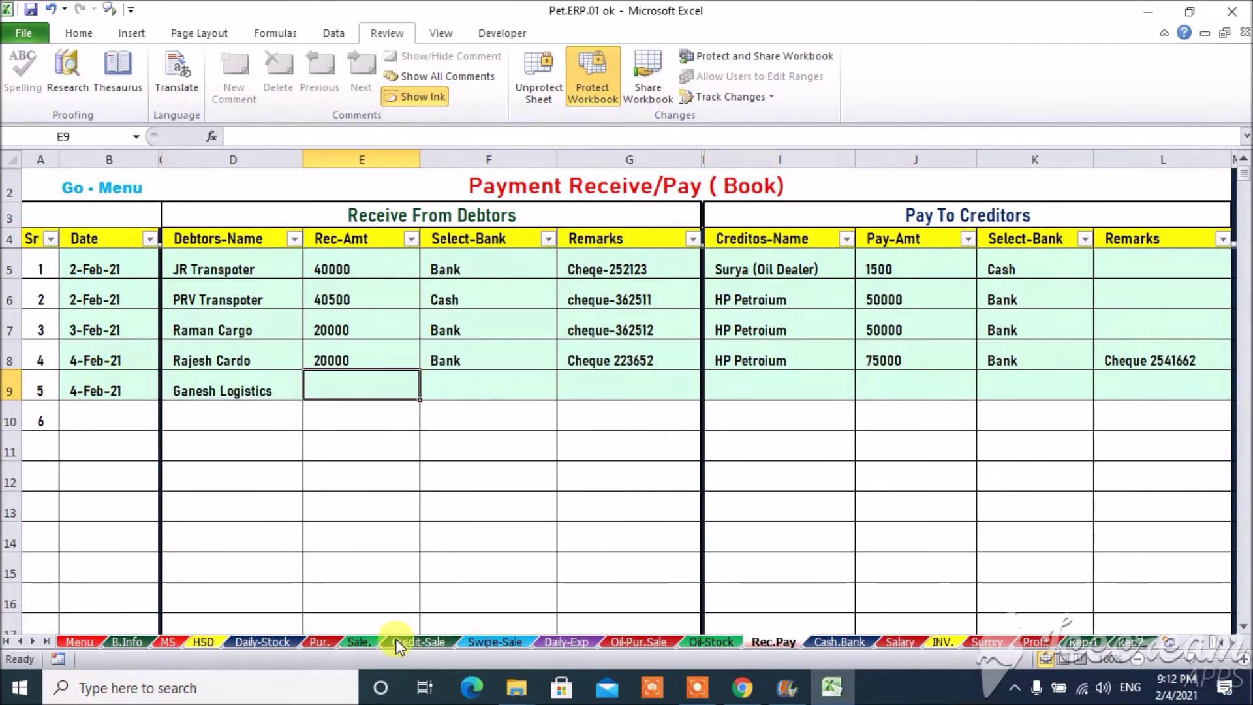
Consult the Credit-Sale sheet and enter a received amount of 50000 for the debtor in entry 5 of Rec.Pay
{"action": "left_click", "coordinate": [446, 642]}
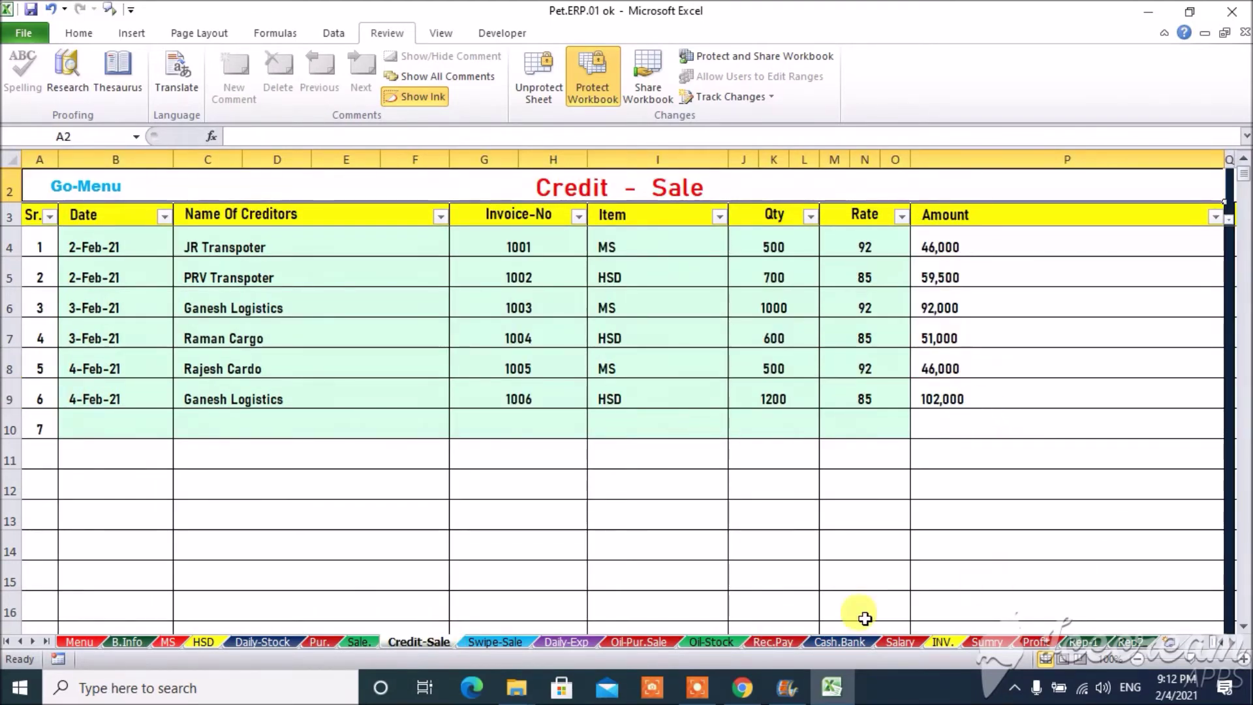
{"action": "left_click", "coordinate": [781, 642]}
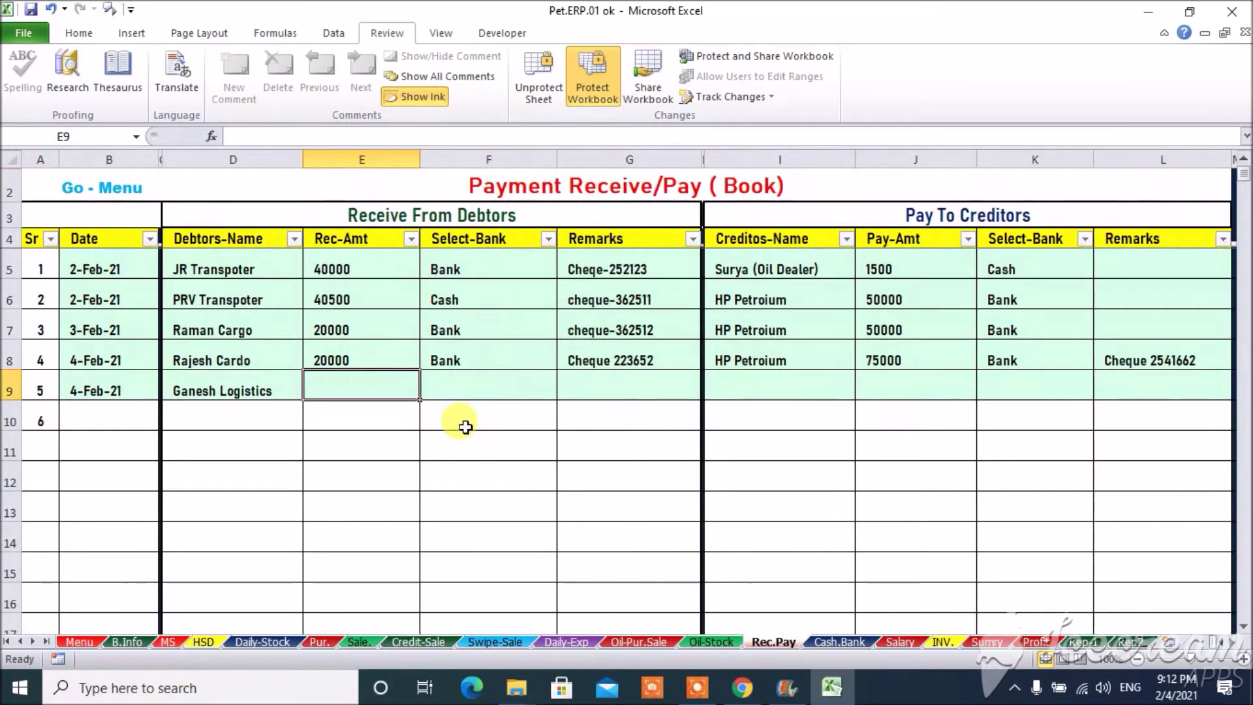
{"action": "type", "text": "5000"}
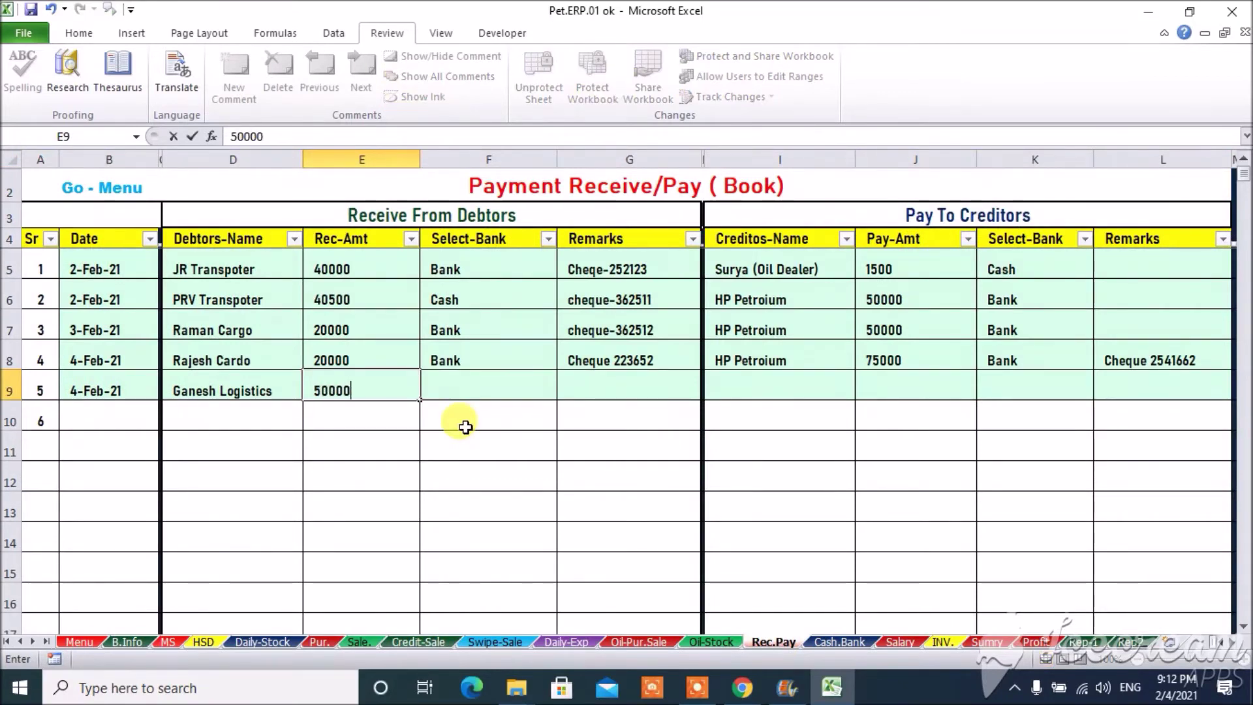
{"action": "type", "text": "0"}
{"action": "key", "text": "Tab"}
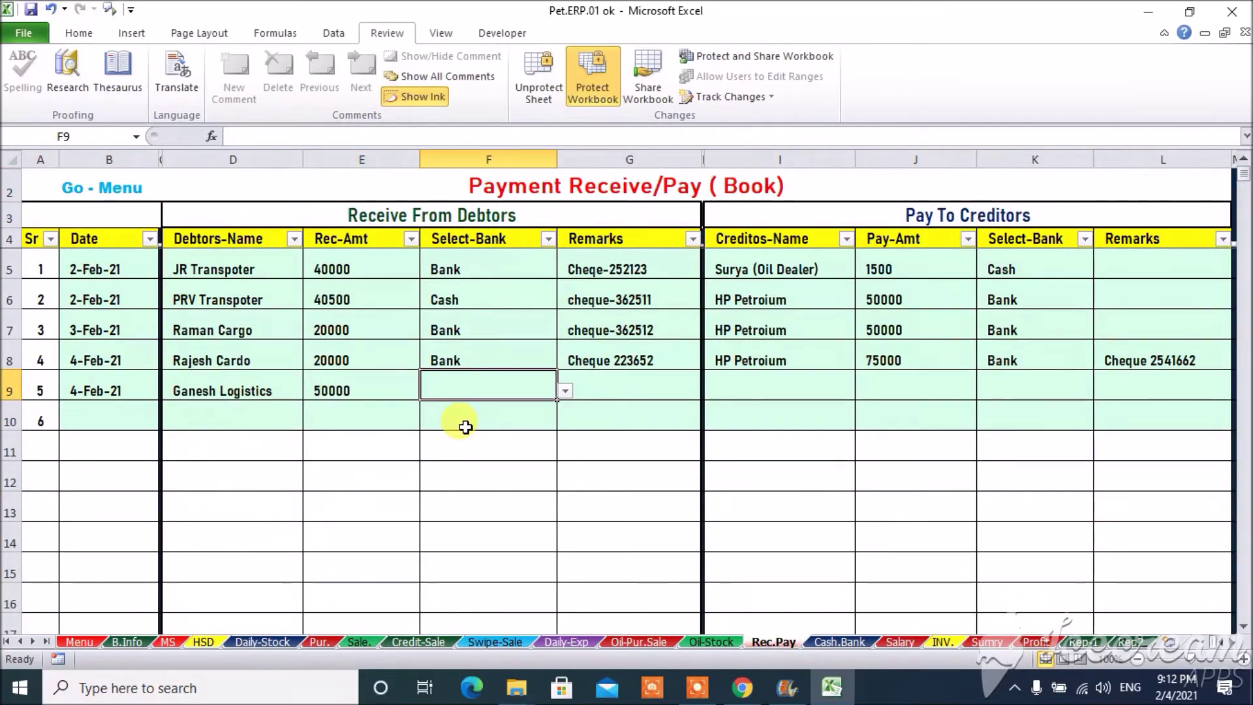
Set the debtor receipt in entry 5 to Cash and leave its remark blank
{"action": "key", "text": "alt+Down"}
{"action": "key", "text": "Down"}
{"action": "key", "text": "Return"}
{"action": "key", "text": "Tab"}
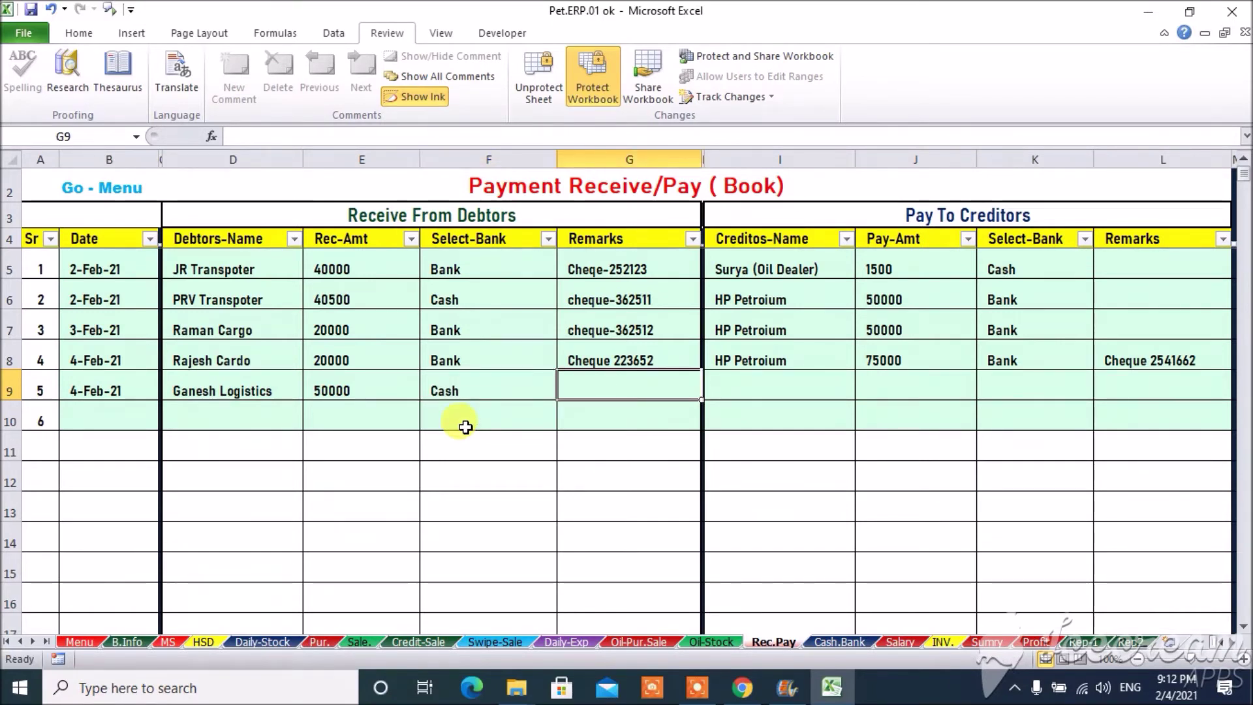
{"action": "key", "text": "Tab"}
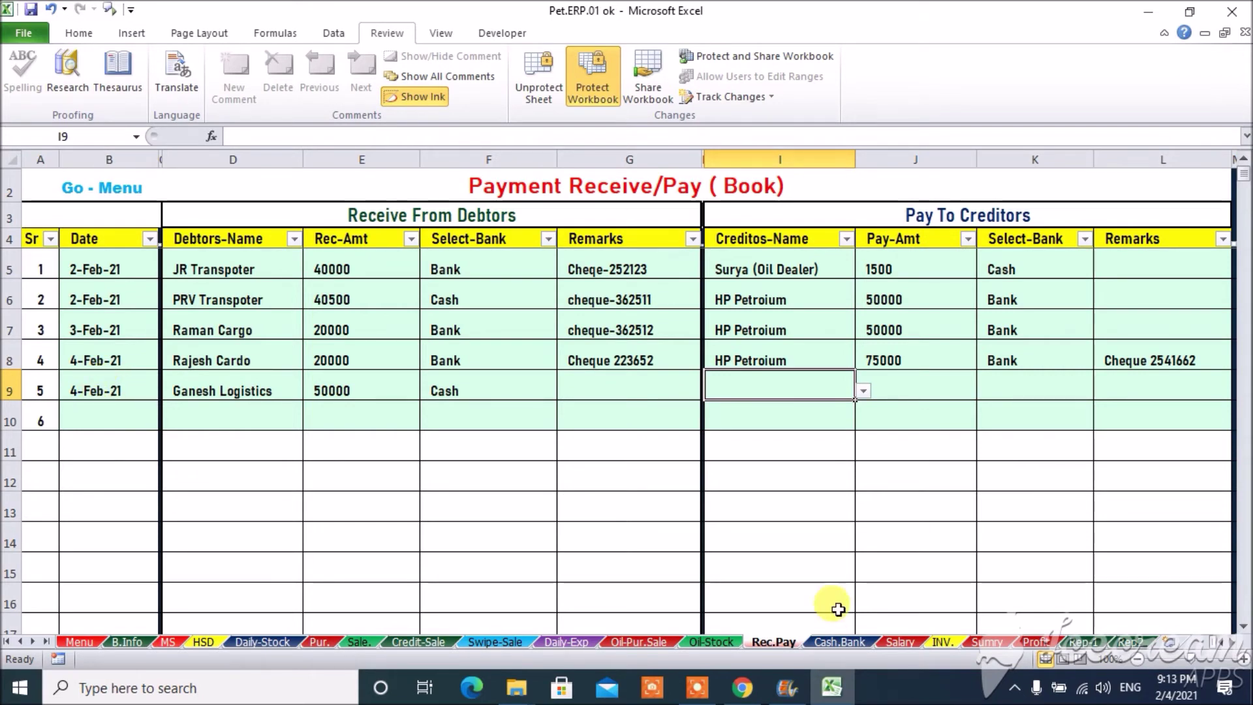
Compare the 4-Feb-21 debtor receipt in the Cash.Bank cash book with the amounts and payment modes of entries 4 and 5 in Rec.Pay
{"action": "left_click", "coordinate": [839, 642]}
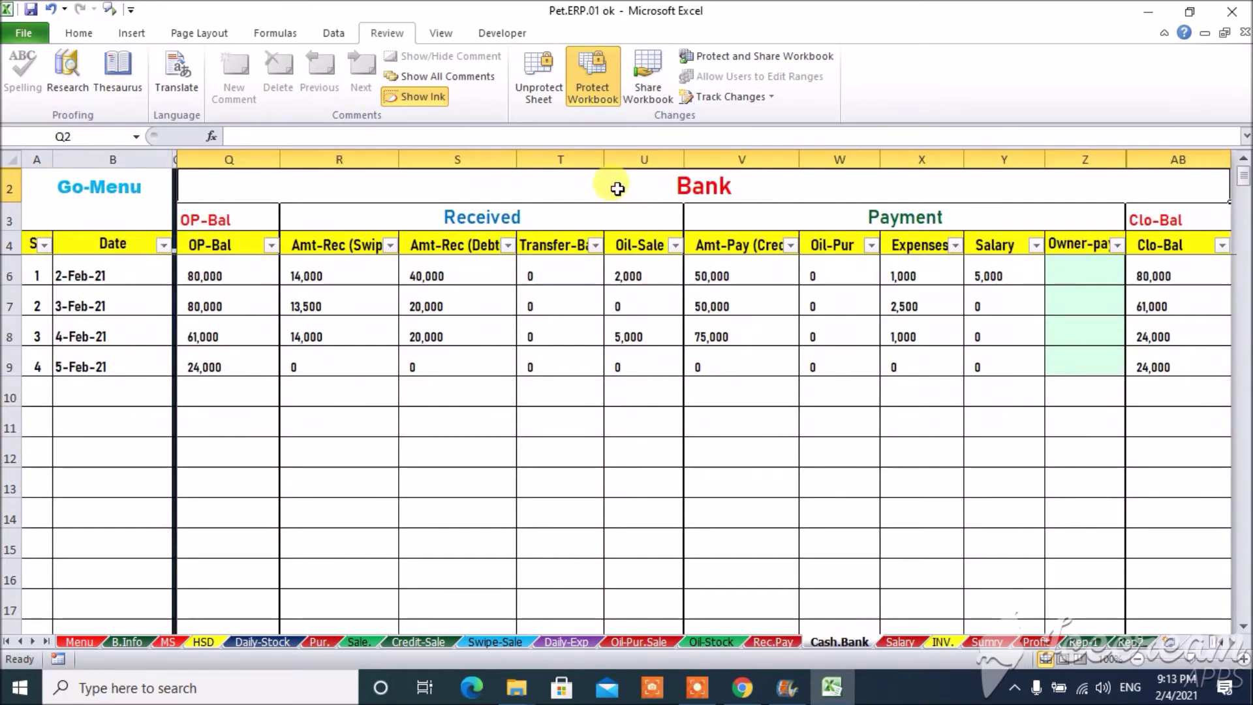
{"action": "key", "text": "Home"}
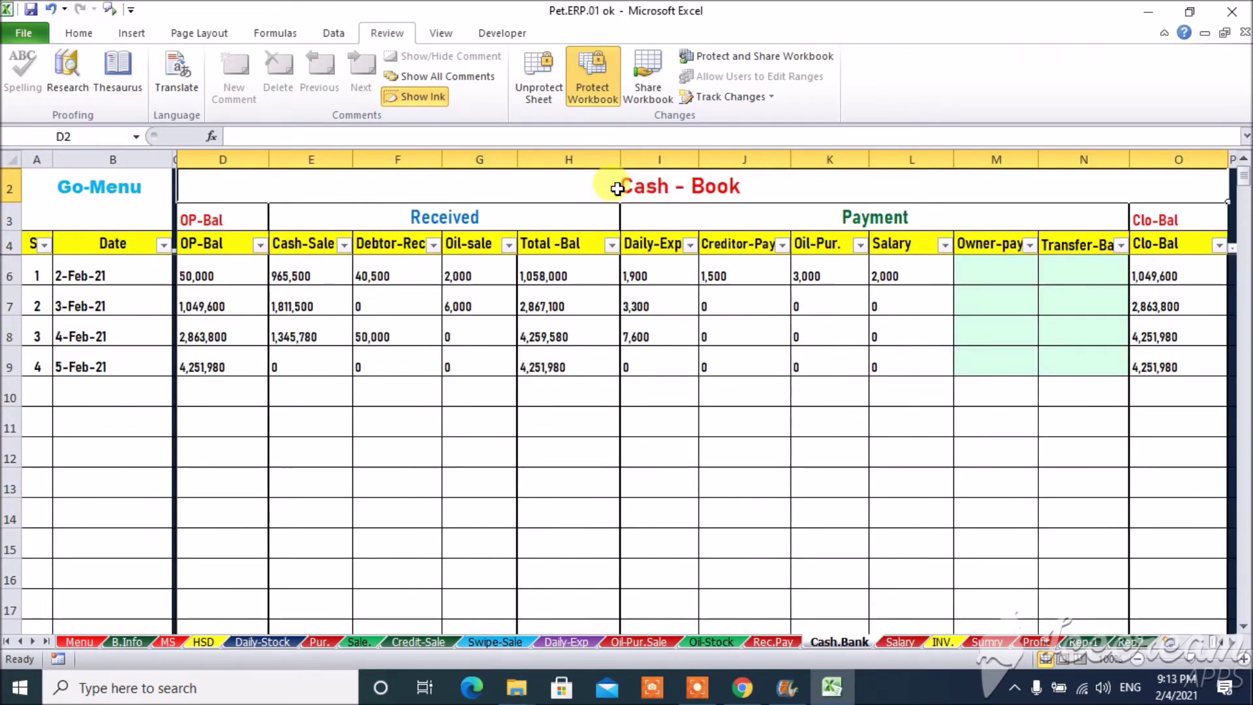
{"action": "left_click", "coordinate": [230, 335]}
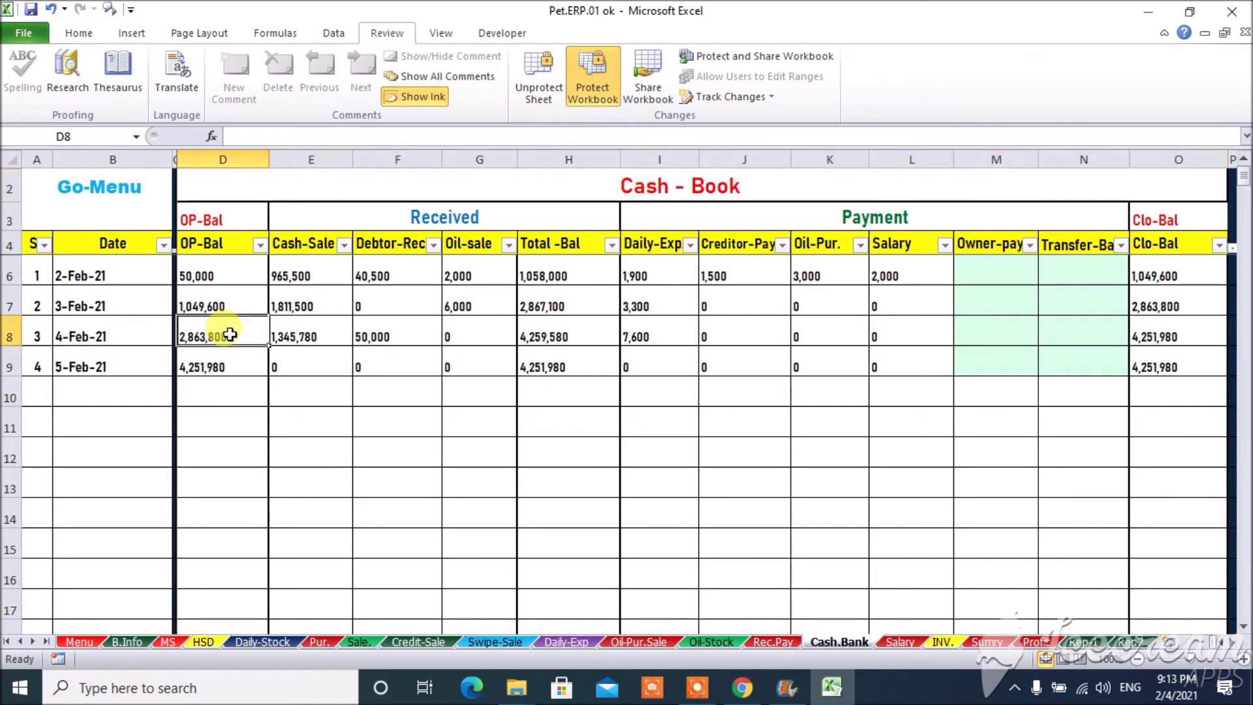
{"action": "key", "text": "Right"}
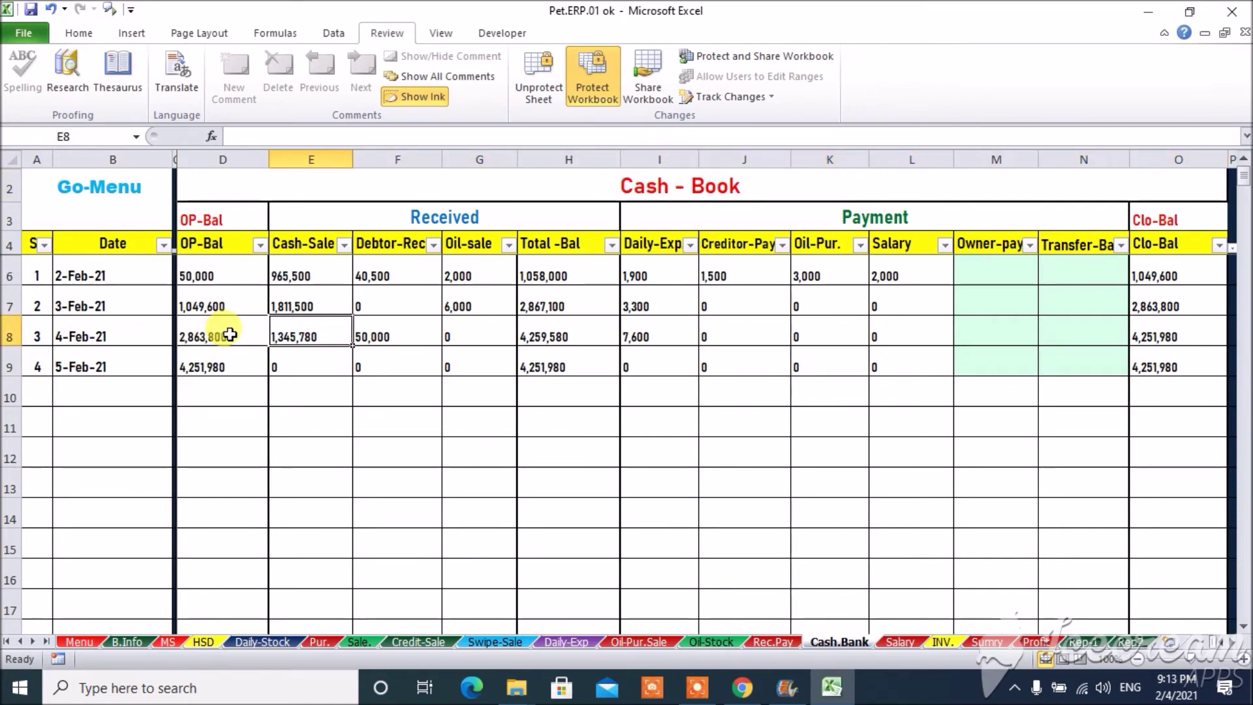
{"action": "key", "text": "Right"}
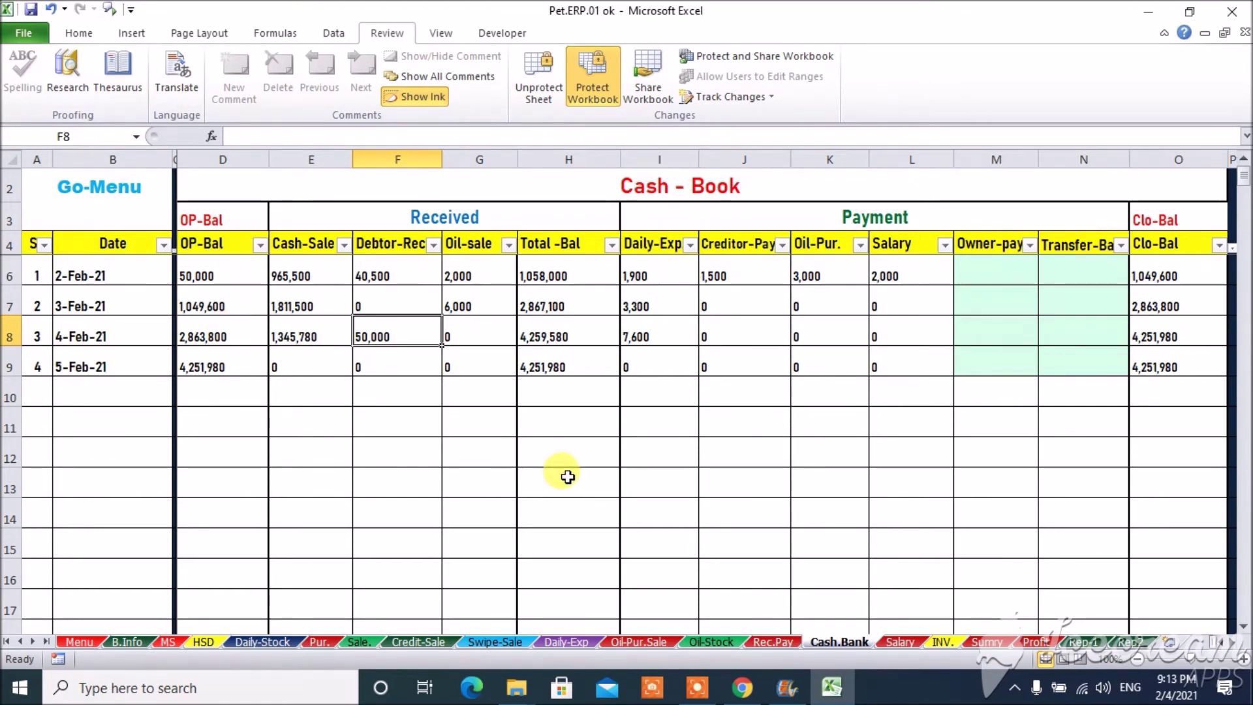
{"action": "left_click", "coordinate": [774, 643]}
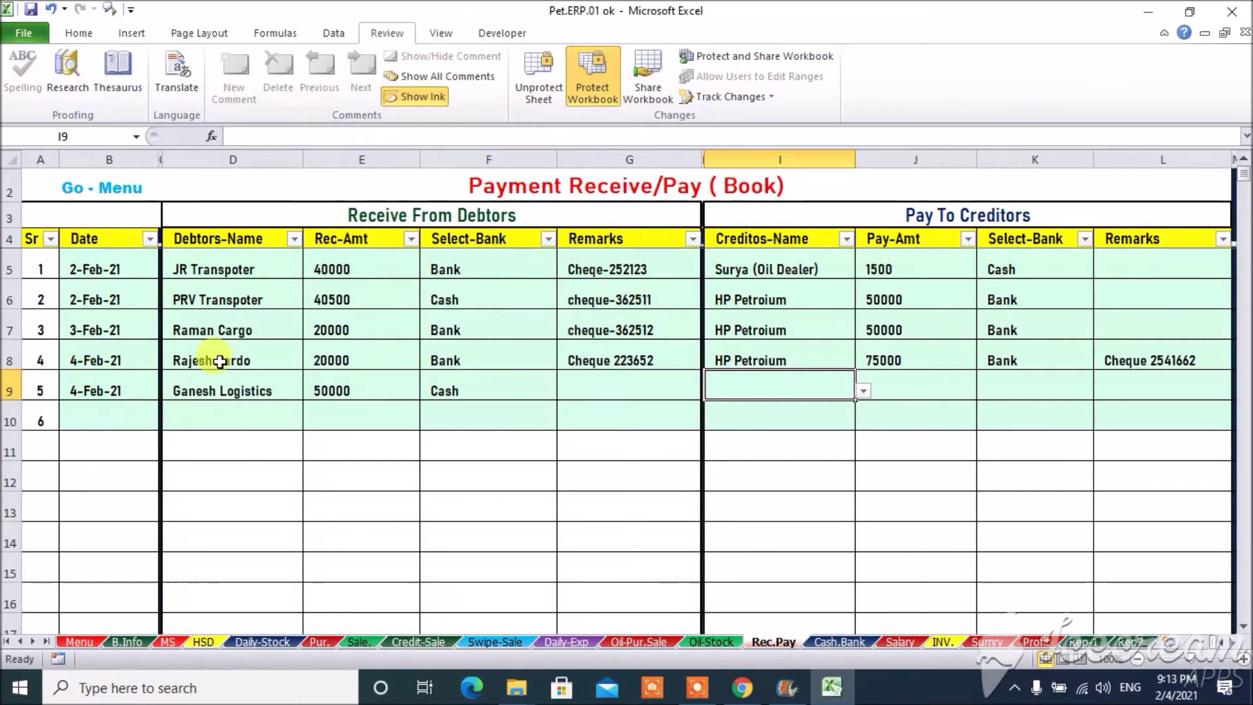
{"action": "left_click", "coordinate": [355, 394]}
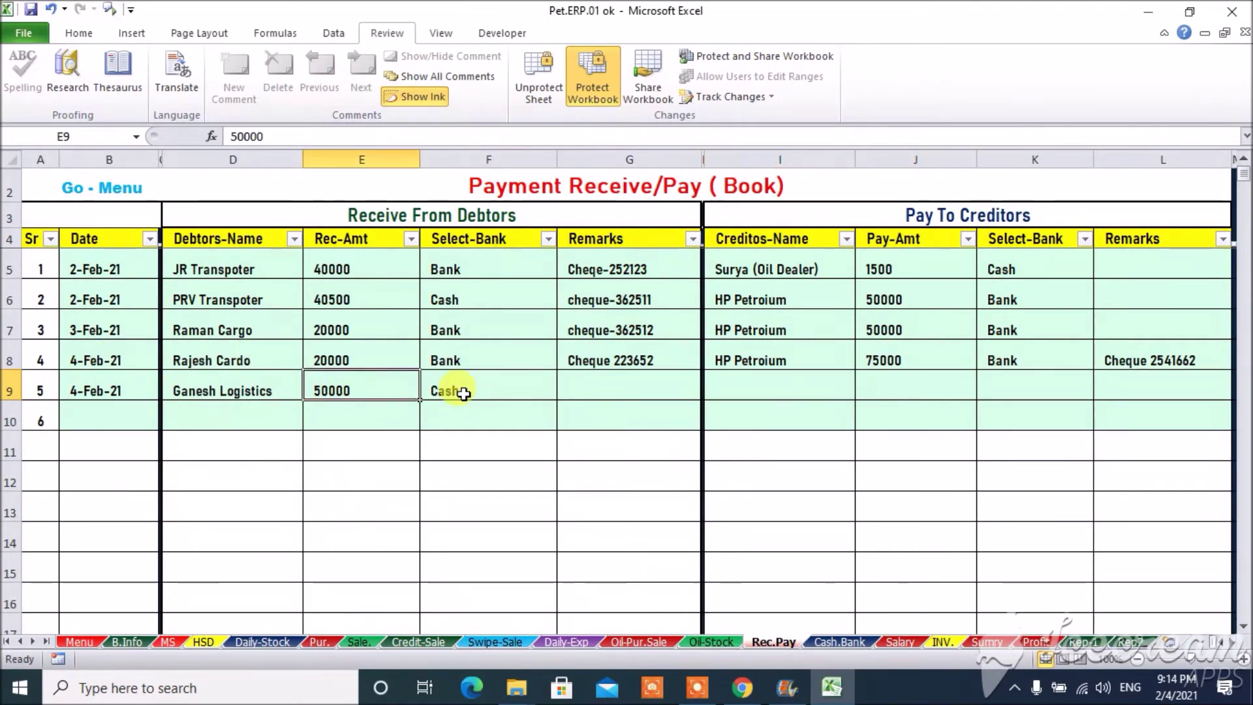
{"action": "left_click", "coordinate": [460, 393]}
{"action": "left_click", "coordinate": [462, 360]}
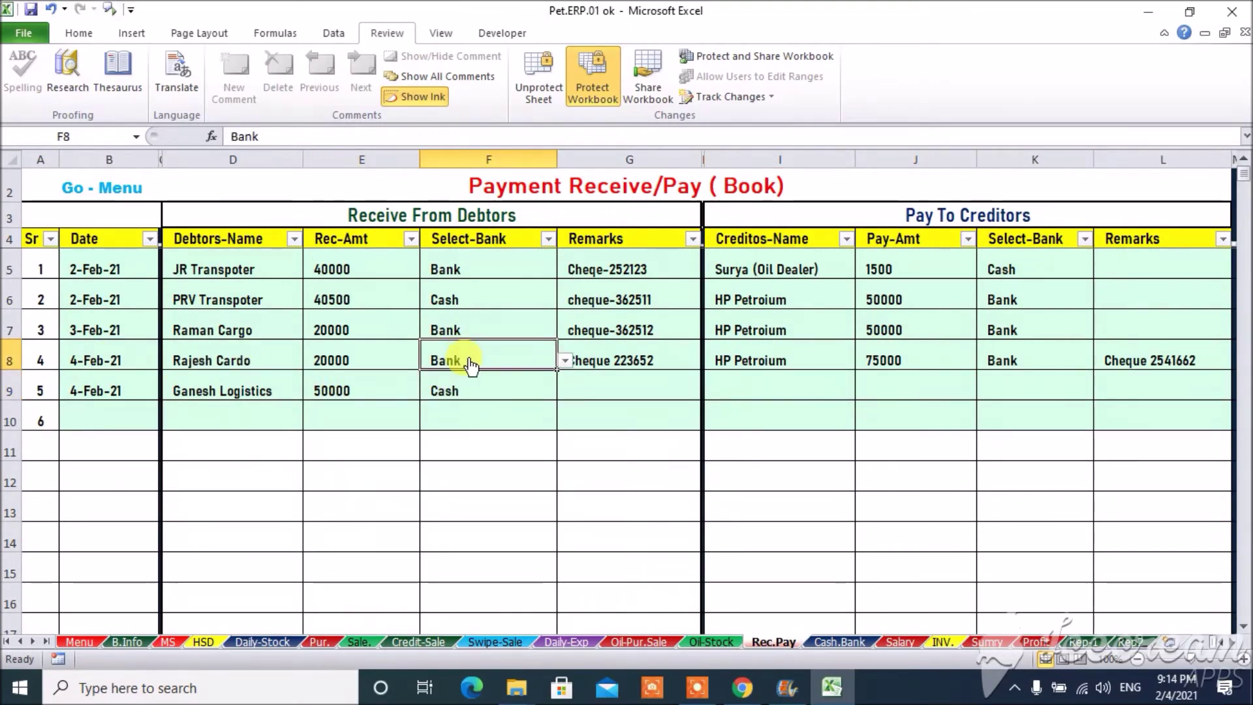
Review the 4-Feb-21 payments in the cash book, checking the daily expense against the Daily-Exp sheet
{"action": "left_click", "coordinate": [848, 642]}
{"action": "key", "text": "Right"}
{"action": "key", "text": "Right"}
{"action": "key", "text": "Right"}
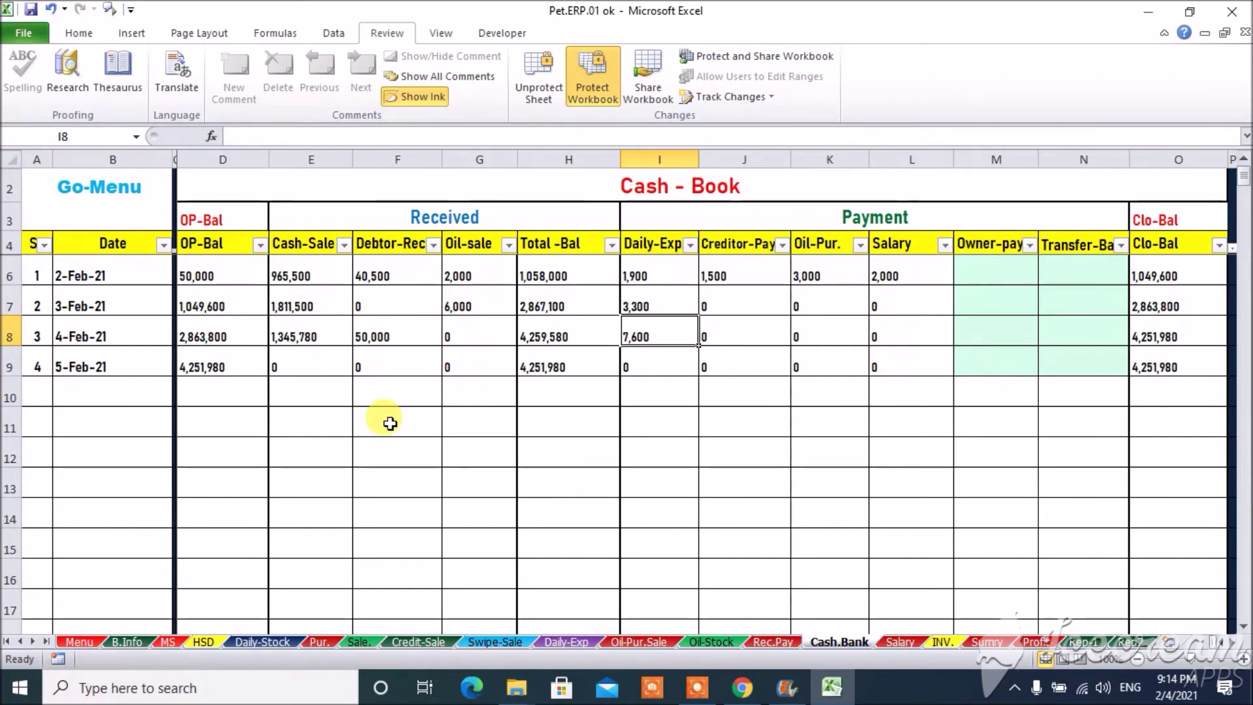
{"action": "left_click", "coordinate": [566, 641]}
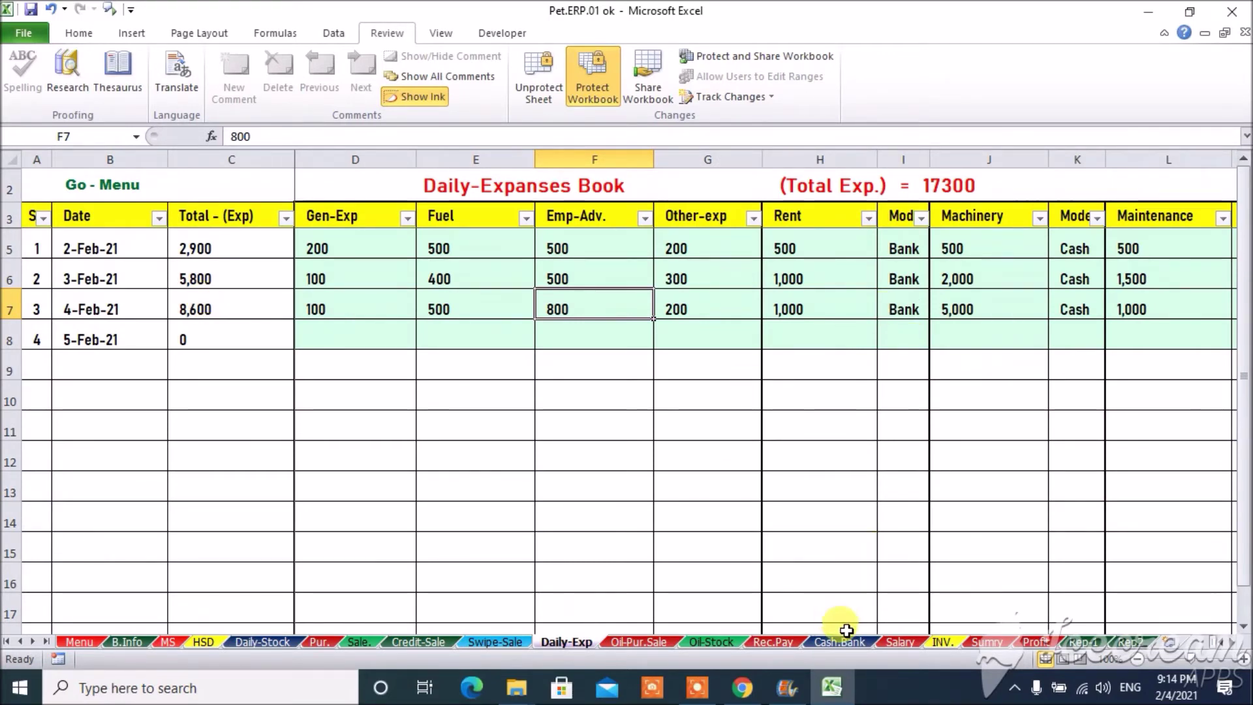
{"action": "left_click", "coordinate": [842, 641]}
{"action": "left_click", "coordinate": [751, 328]}
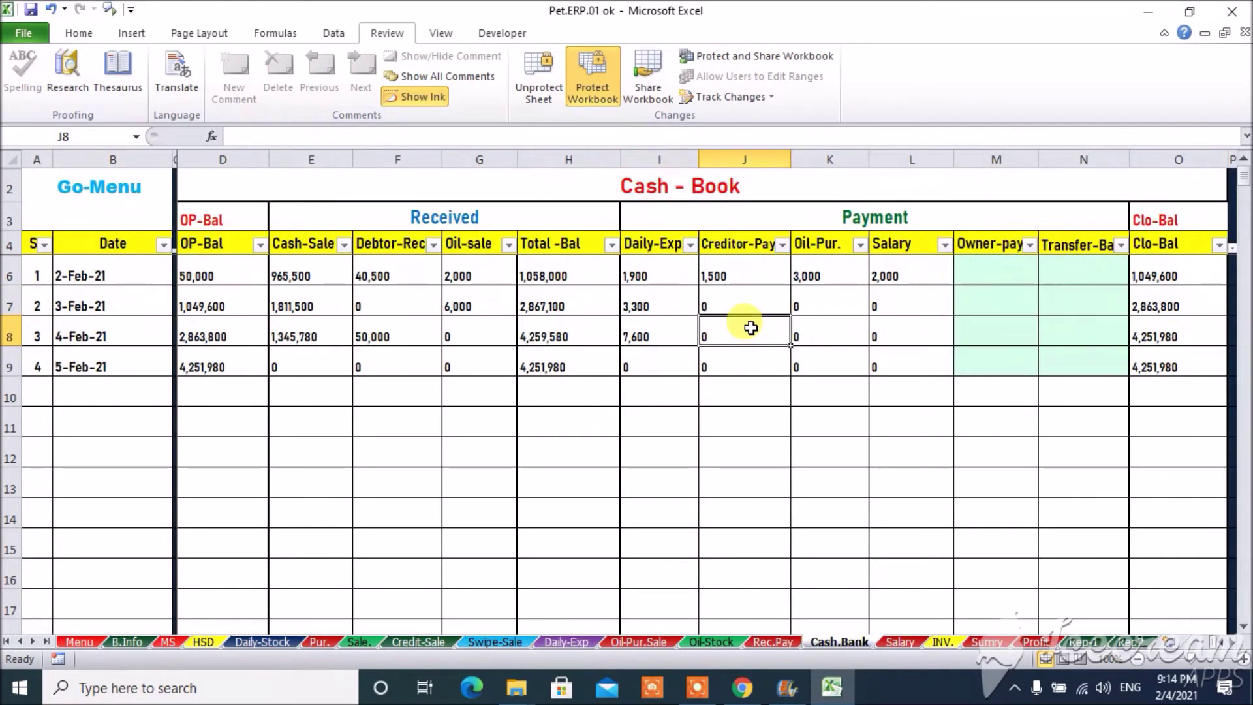
{"action": "key", "text": "Right"}
{"action": "key", "text": "Right"}
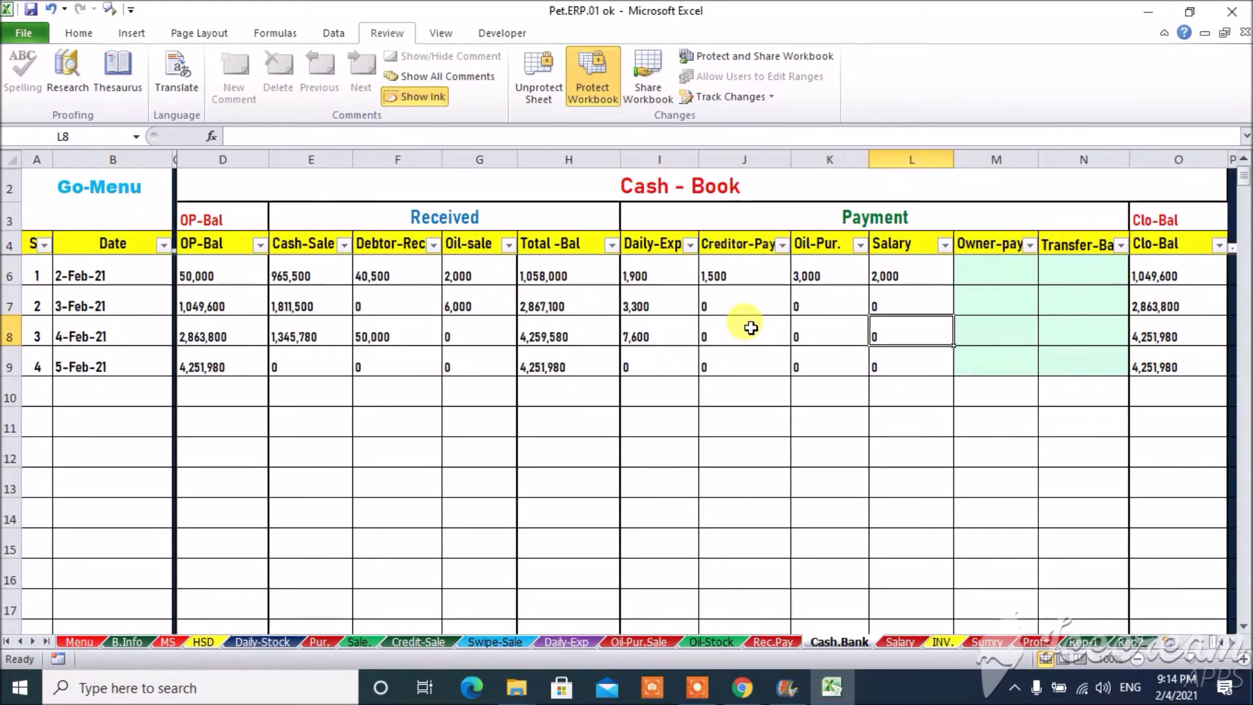
Enter an owner payment of 20,000 and a bank transfer of 50,000 for 4-Feb-21 in the cash book
{"action": "key", "text": "Right"}
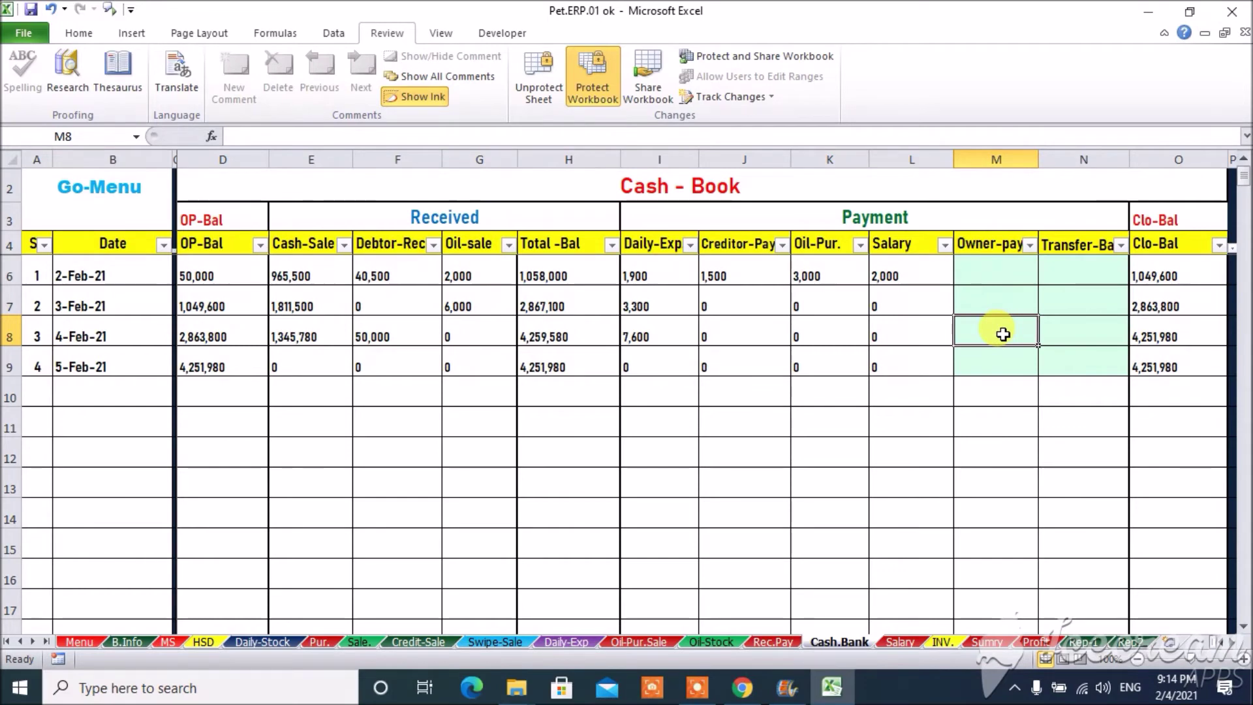
{"action": "type", "text": "20"}
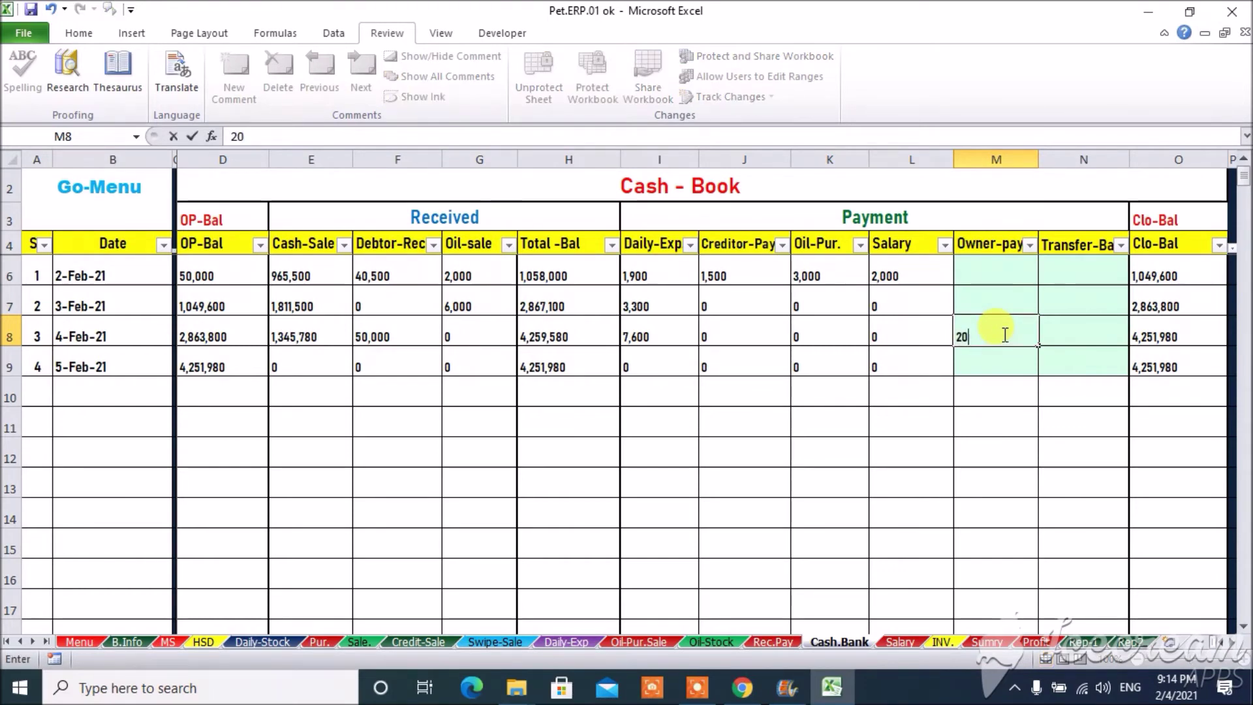
{"action": "type", "text": ",00000"}
{"action": "key", "text": "Tab"}
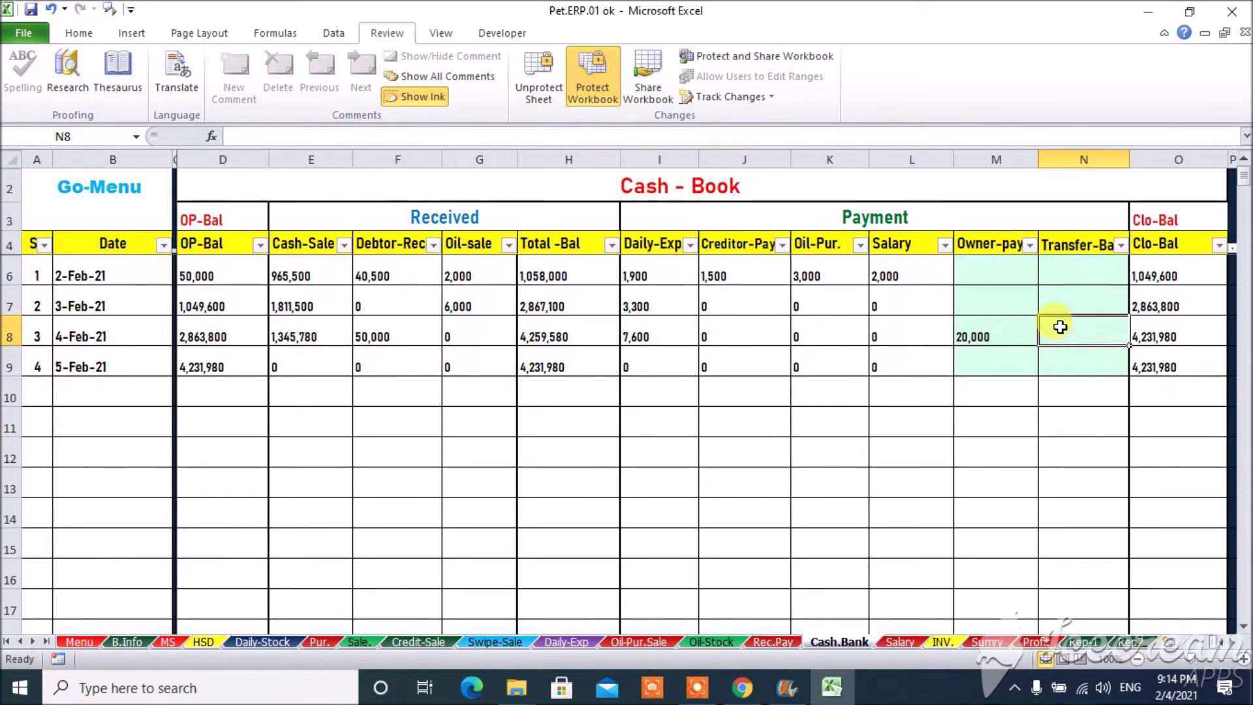
{"action": "type", "text": "50000"}
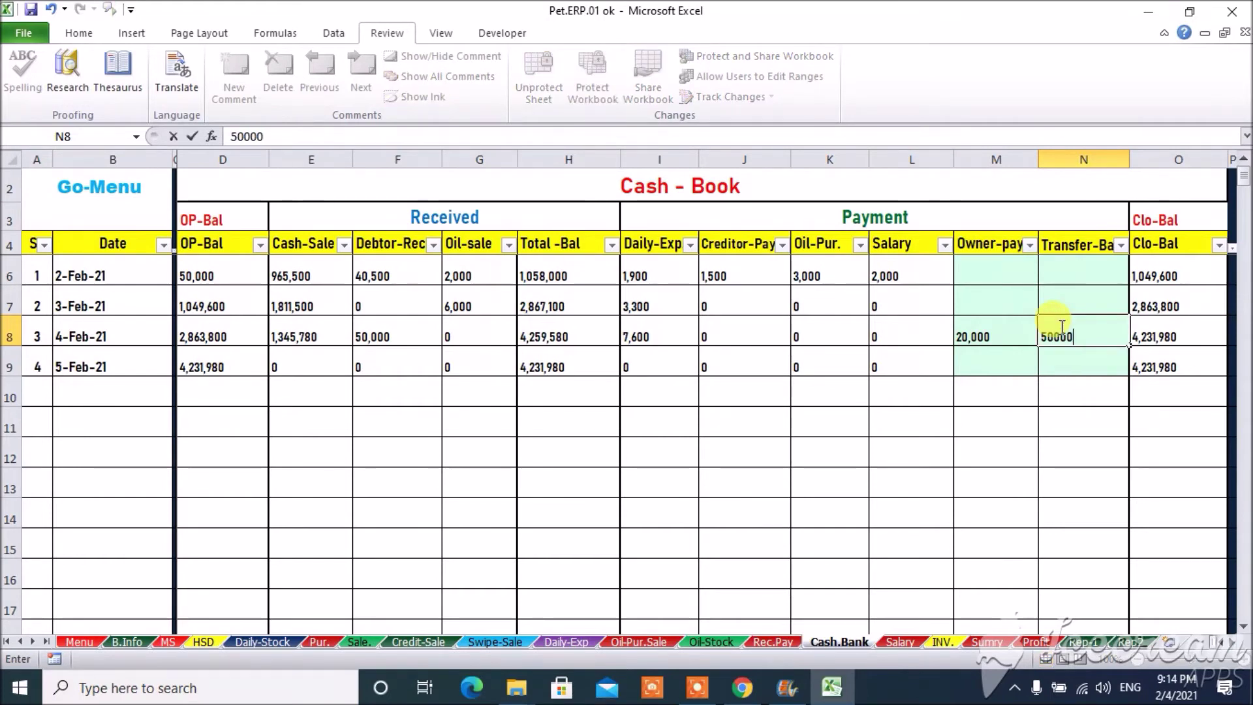
{"action": "key", "text": "Return"}
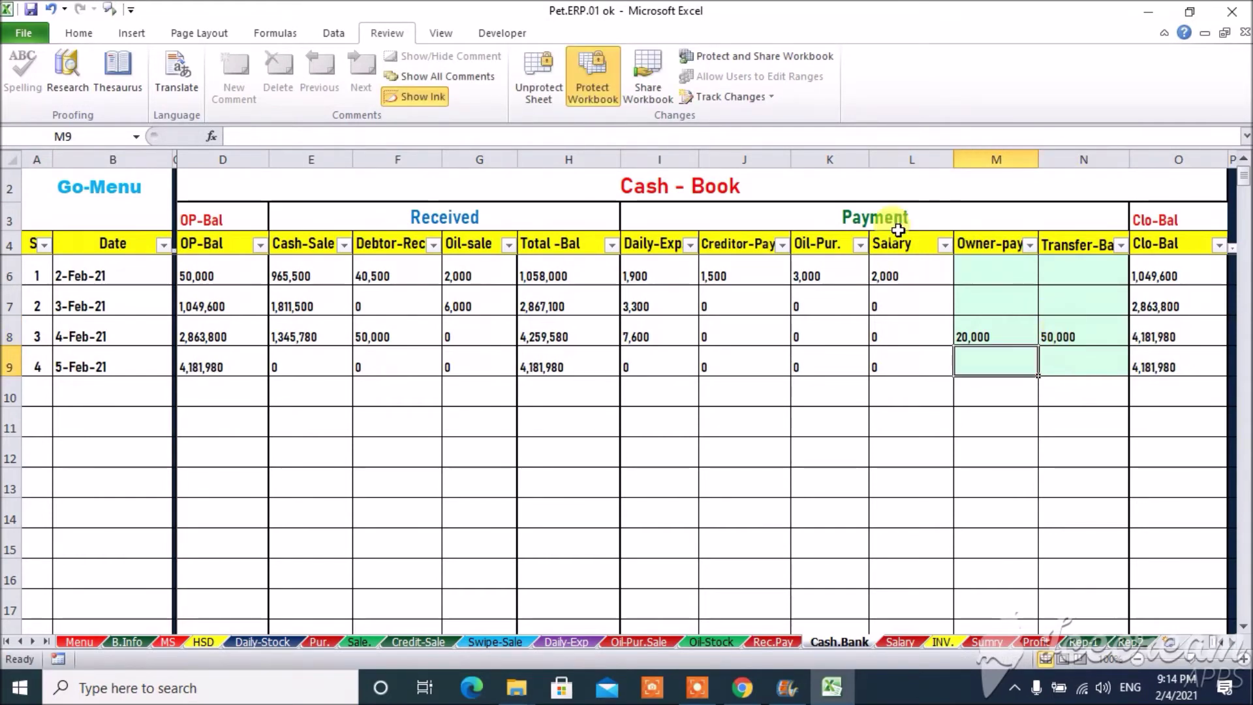
Examine the 4-Feb-21 opening balance and swipe receipt in the Bank section of the Cash.Bank sheet
{"action": "left_click", "coordinate": [846, 189]}
{"action": "key", "text": "Right"}
{"action": "key", "text": "Right"}
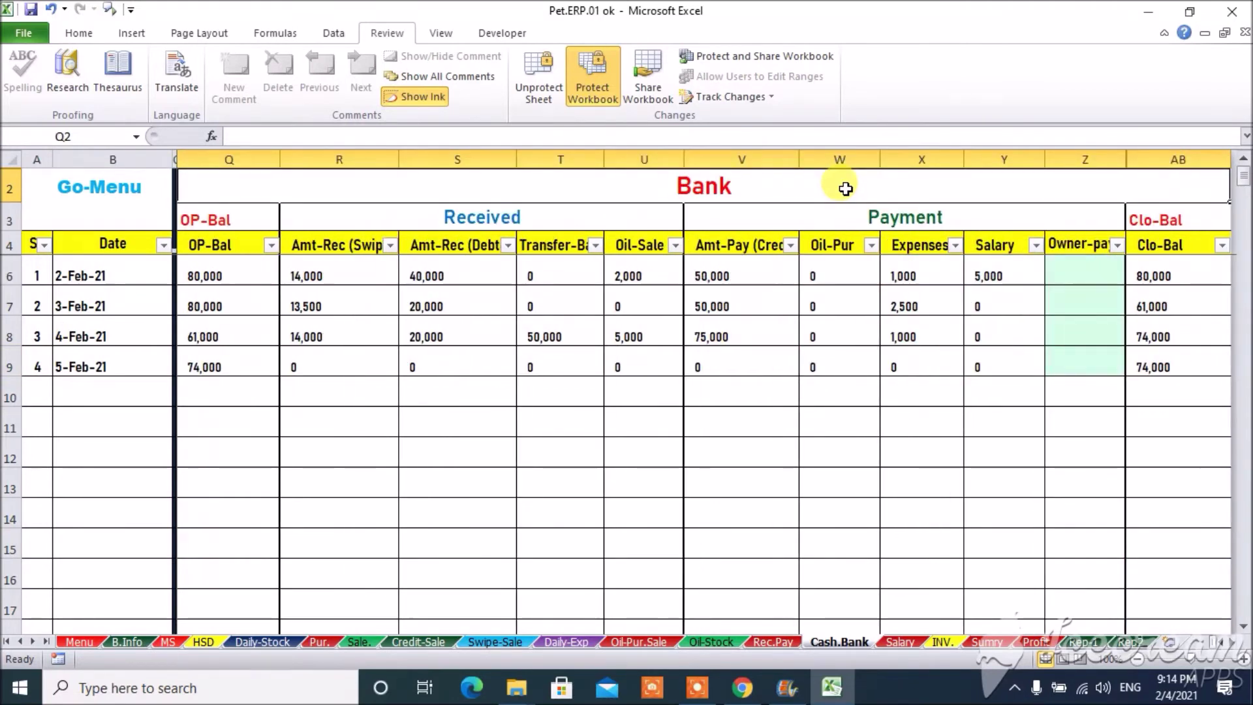
{"action": "left_click", "coordinate": [218, 338]}
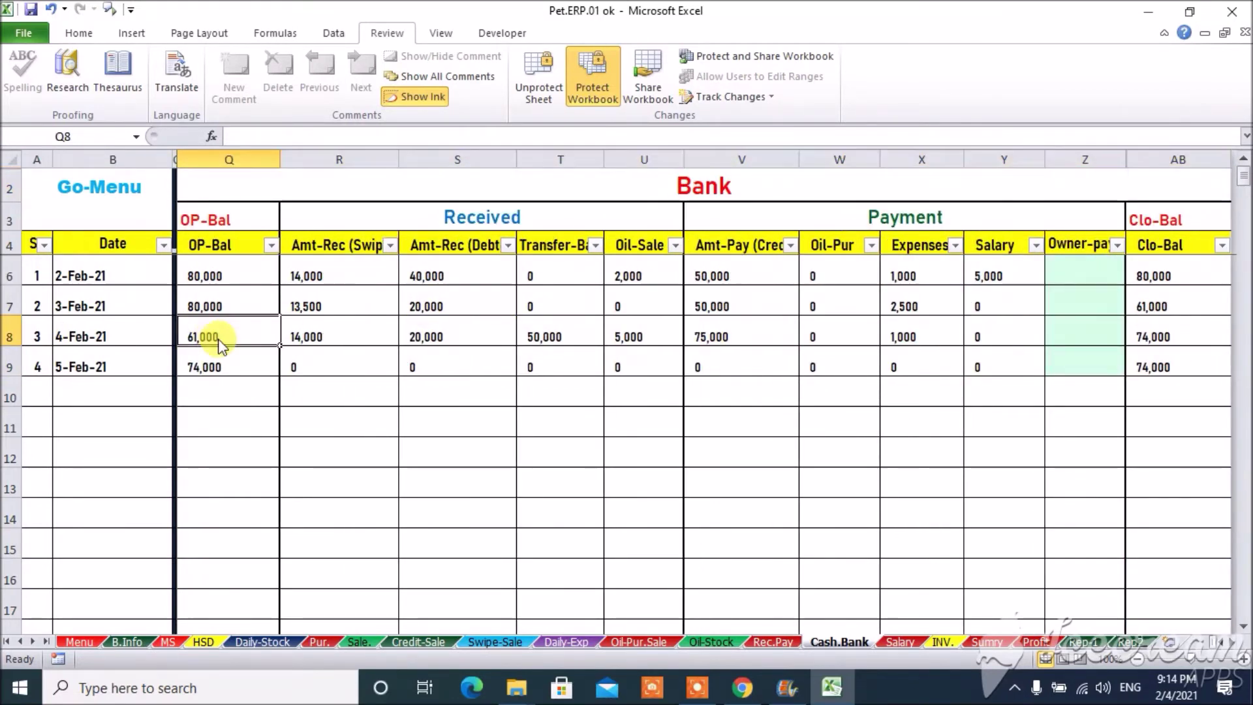
{"action": "key", "text": "Right"}
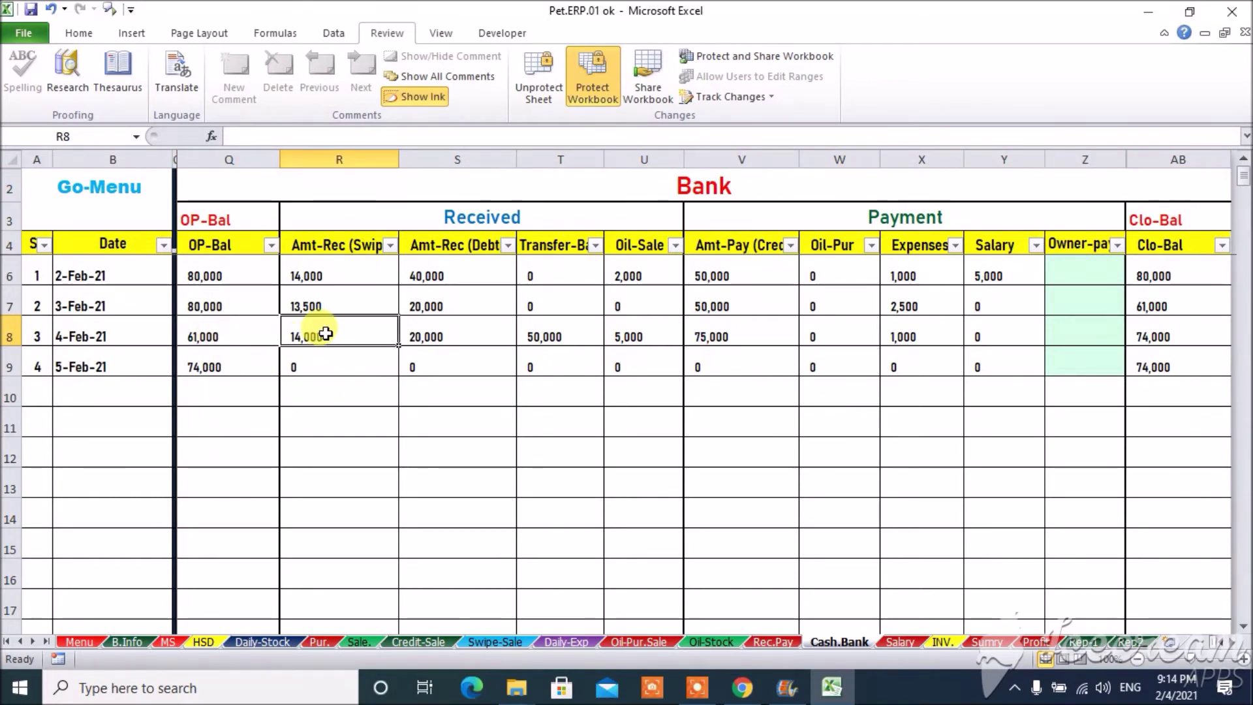
Compare the 4-Feb-21 MS and HSD swipe totals in the Swipe-Sale sheet with the swipe receipt in the Bank section
{"action": "left_click", "coordinate": [490, 642]}
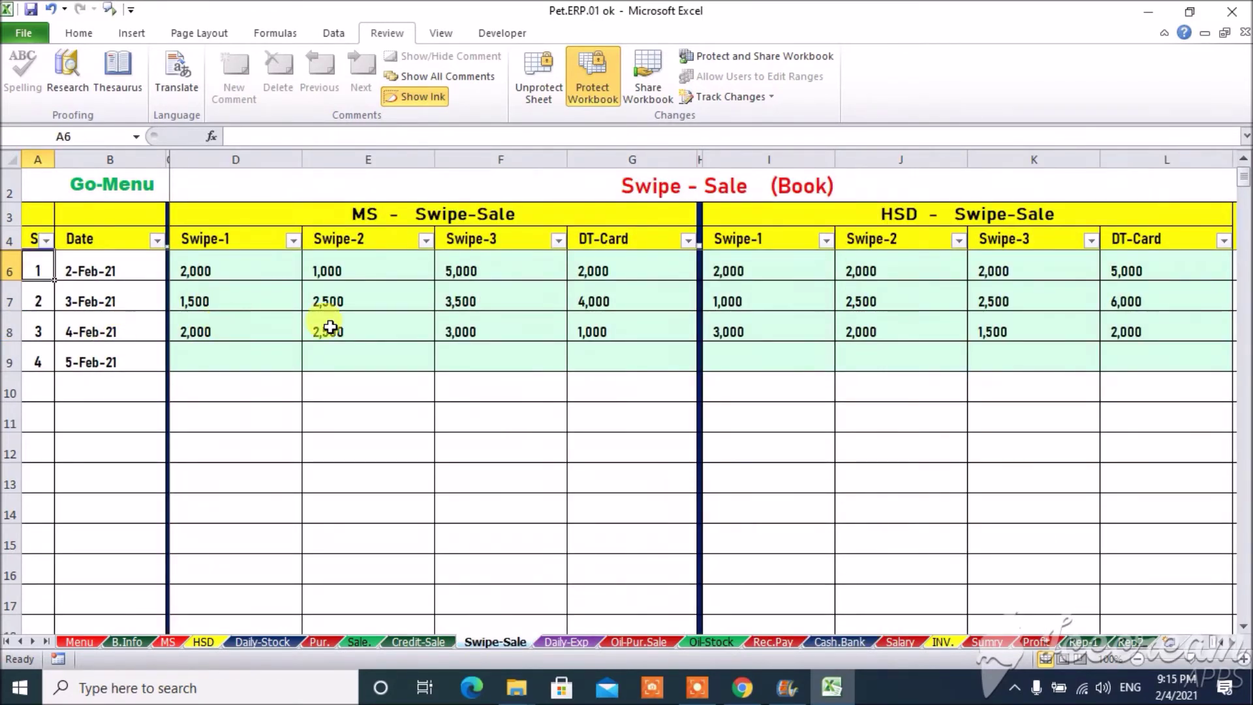
{"action": "left_click", "coordinate": [372, 328]}
{"action": "key", "text": "Right"}
{"action": "key", "text": "Right"}
{"action": "key", "text": "Right"}
{"action": "key", "text": "Right"}
{"action": "key", "text": "Right"}
{"action": "key", "text": "Right"}
{"action": "key", "text": "Right"}
{"action": "key", "text": "Right"}
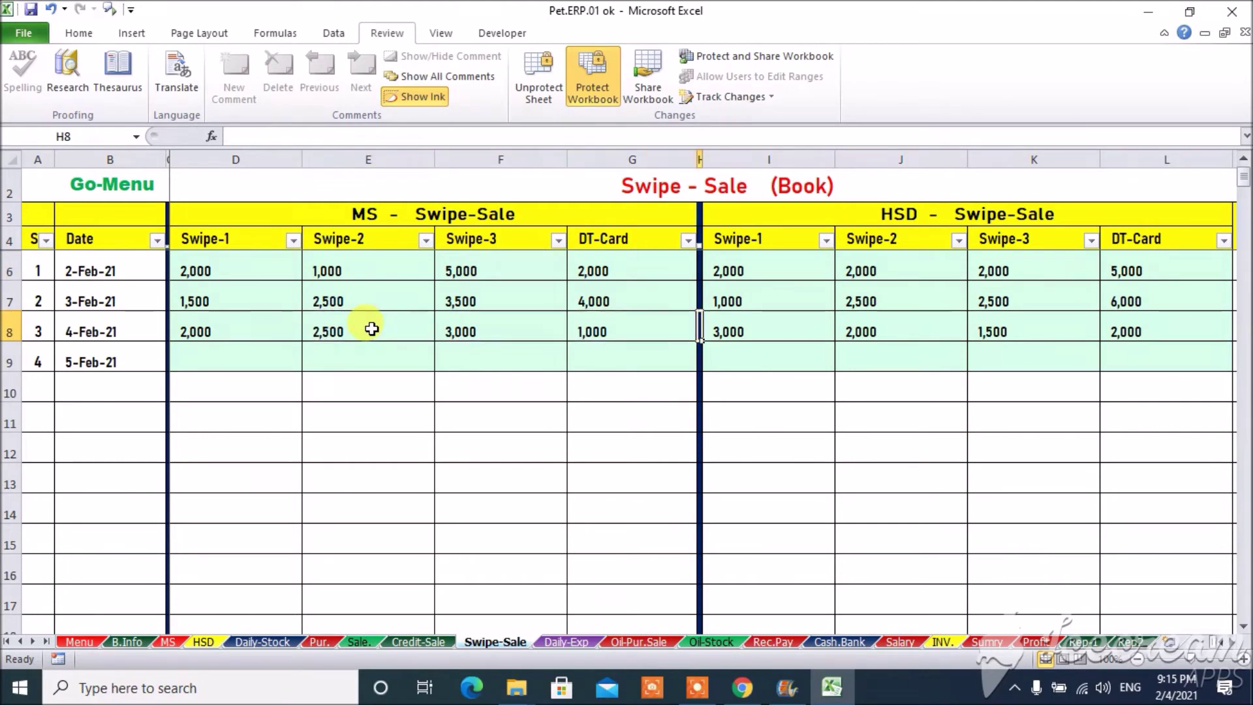
{"action": "key", "text": "Left"}
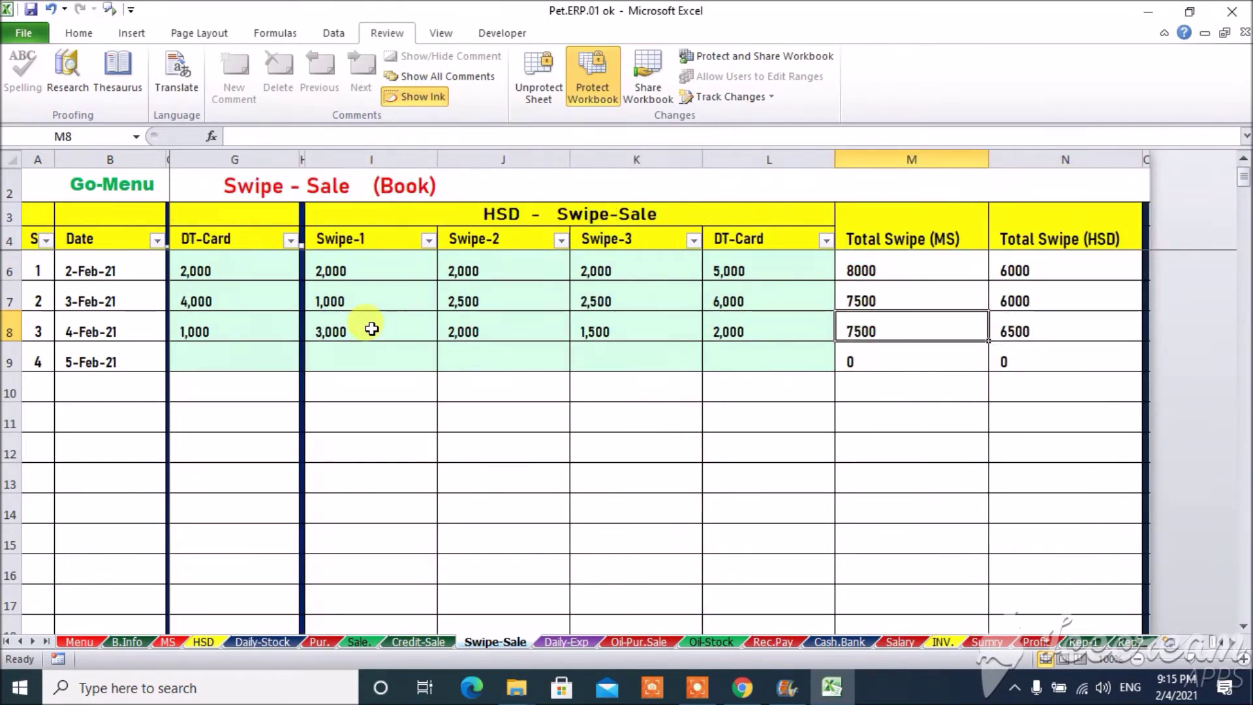
{"action": "key", "text": "shift+Right"}
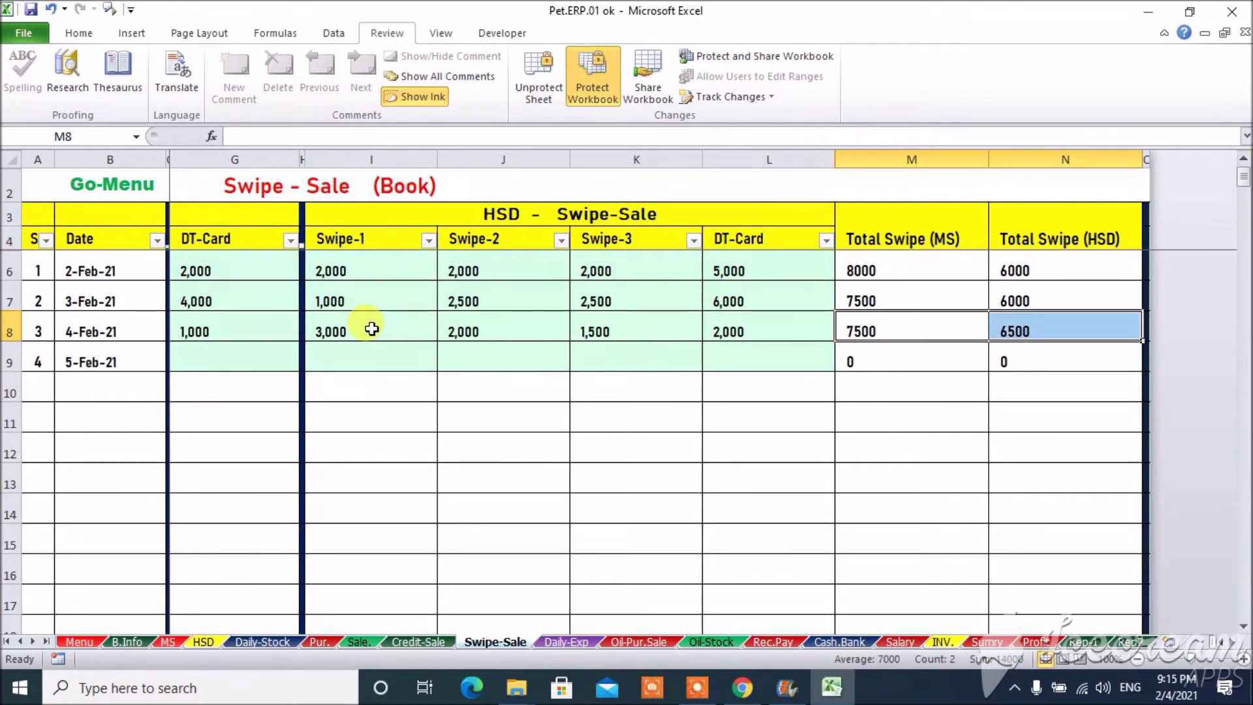
{"action": "left_click", "coordinate": [857, 648]}
{"action": "left_click", "coordinate": [329, 338]}
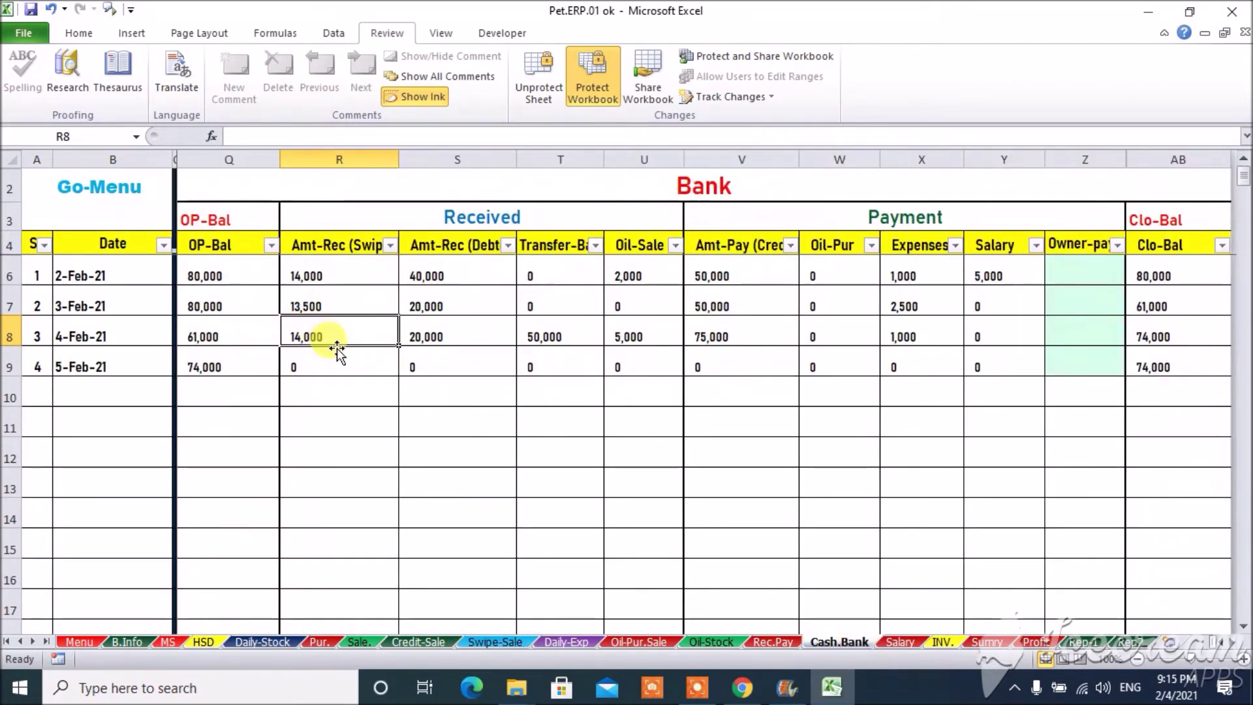
Compare the 4-Feb-21 debtor receipt in the Bank section with the bank receipt in the Rec.Pay sheet
{"action": "key", "text": "Right"}
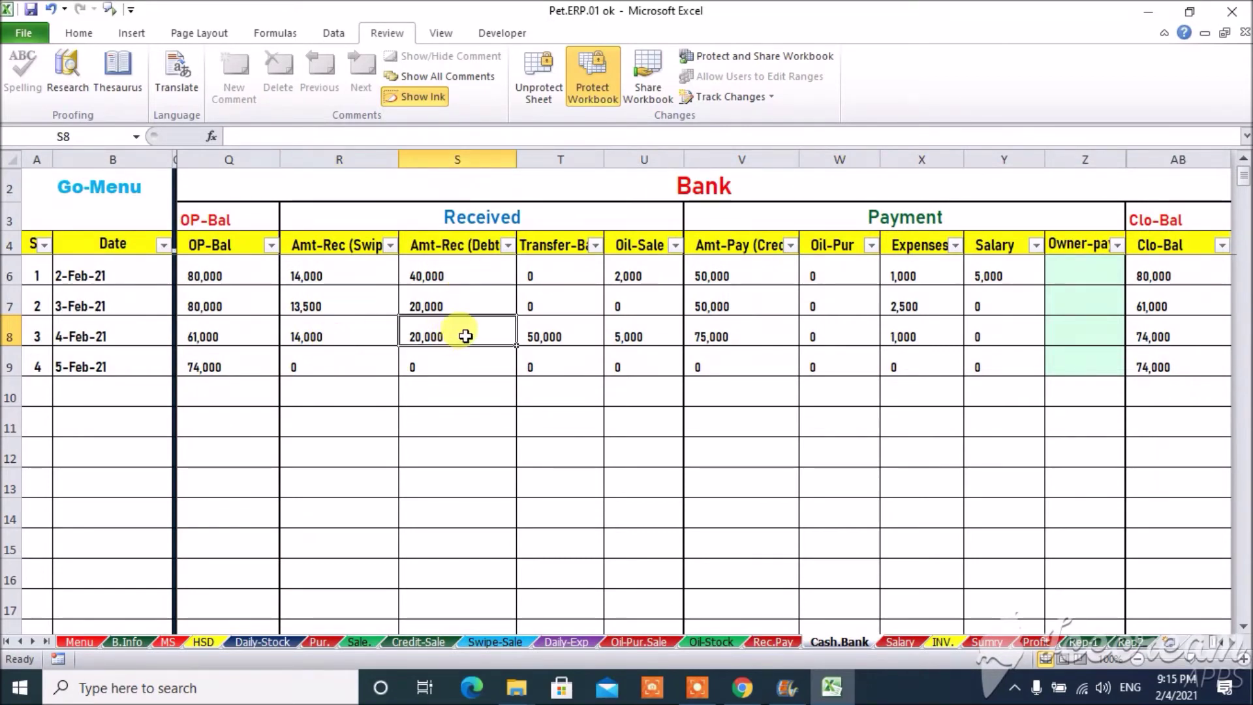
{"action": "left_click", "coordinate": [773, 642]}
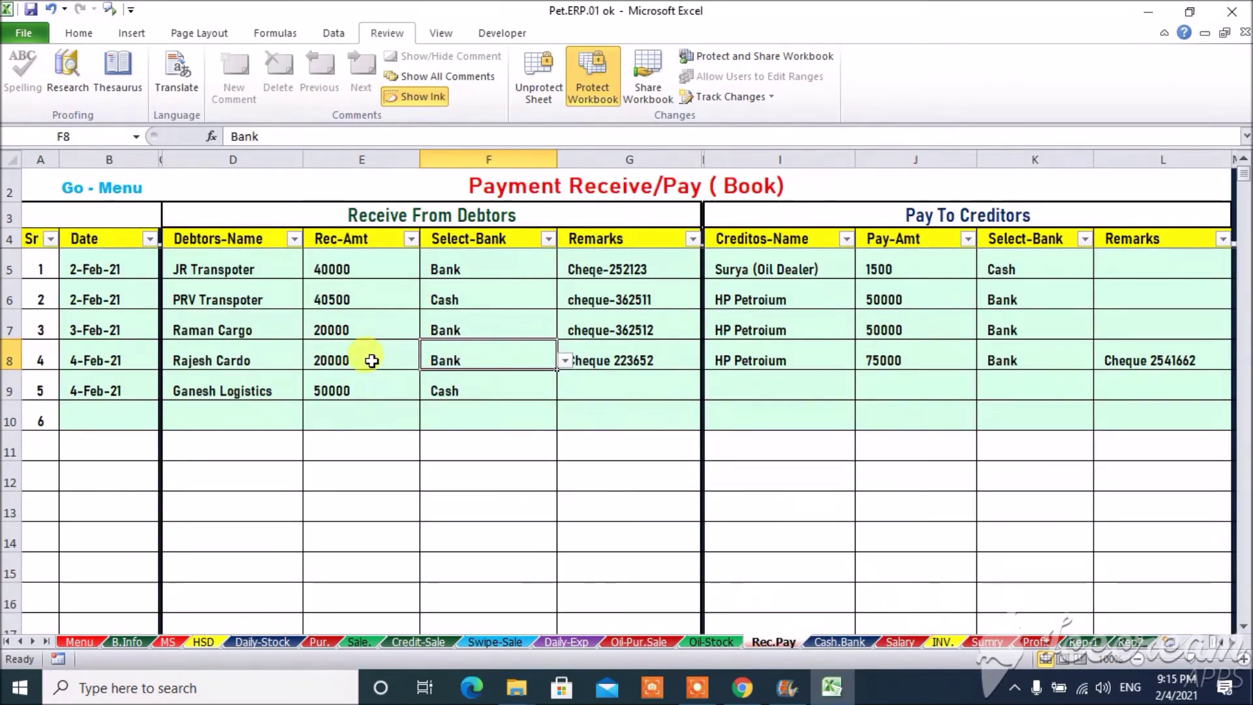
{"action": "left_click", "coordinate": [842, 641]}
Compare the 4-Feb-21 transfer received in the Bank section with the bank transfer paid out in the Cash Book
{"action": "left_click", "coordinate": [578, 325]}
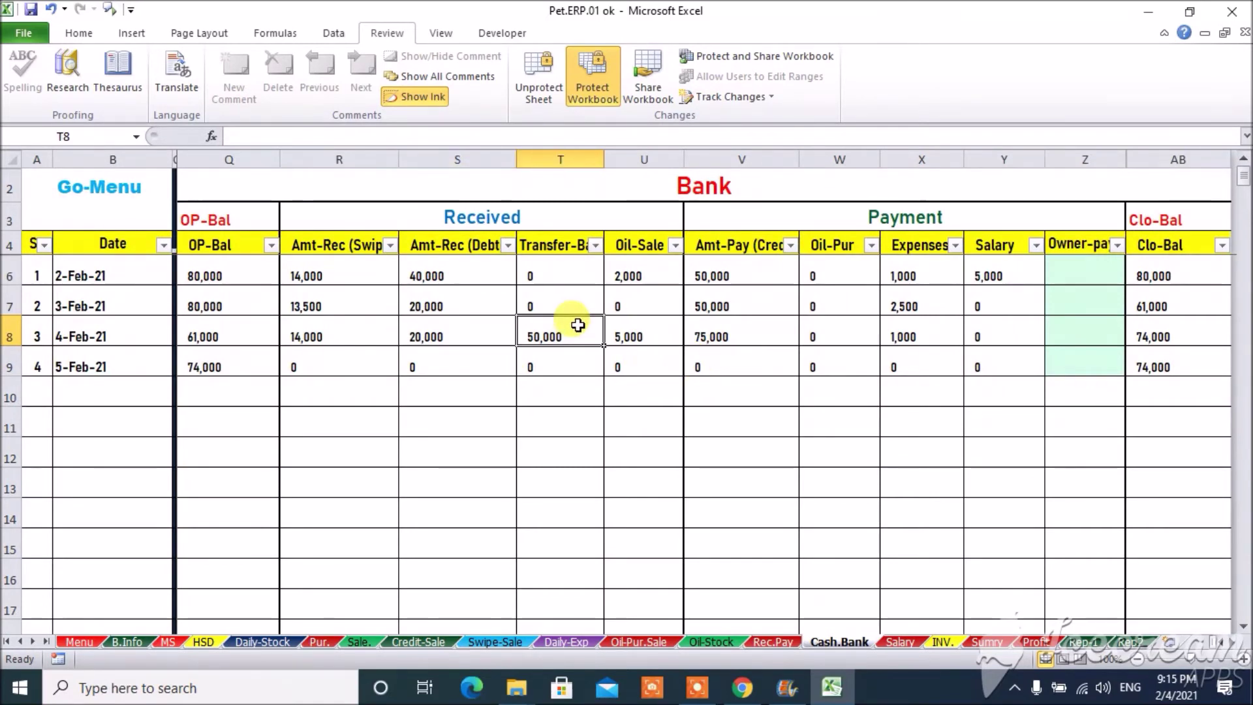
{"action": "key", "text": "Home"}
{"action": "key", "text": "Right"}
{"action": "key", "text": "Right"}
{"action": "key", "text": "Right"}
{"action": "key", "text": "Right"}
{"action": "key", "text": "Right"}
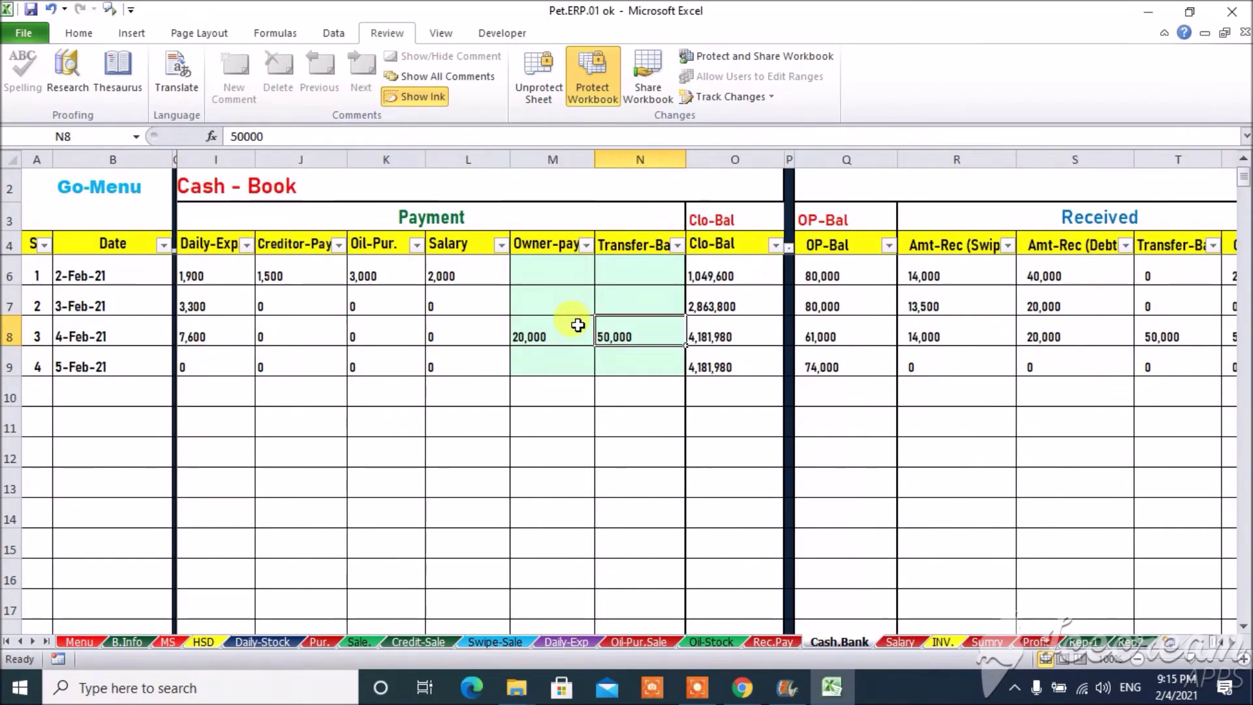
{"action": "key", "text": "Right"}
{"action": "key", "text": "Right"}
{"action": "key", "text": "Right"}
{"action": "key", "text": "Right"}
{"action": "key", "text": "Right"}
{"action": "key", "text": "Right"}
{"action": "key", "text": "Right"}
{"action": "key", "text": "Right"}
{"action": "key", "text": "Right"}
{"action": "key", "text": "Right"}
{"action": "key", "text": "Right"}
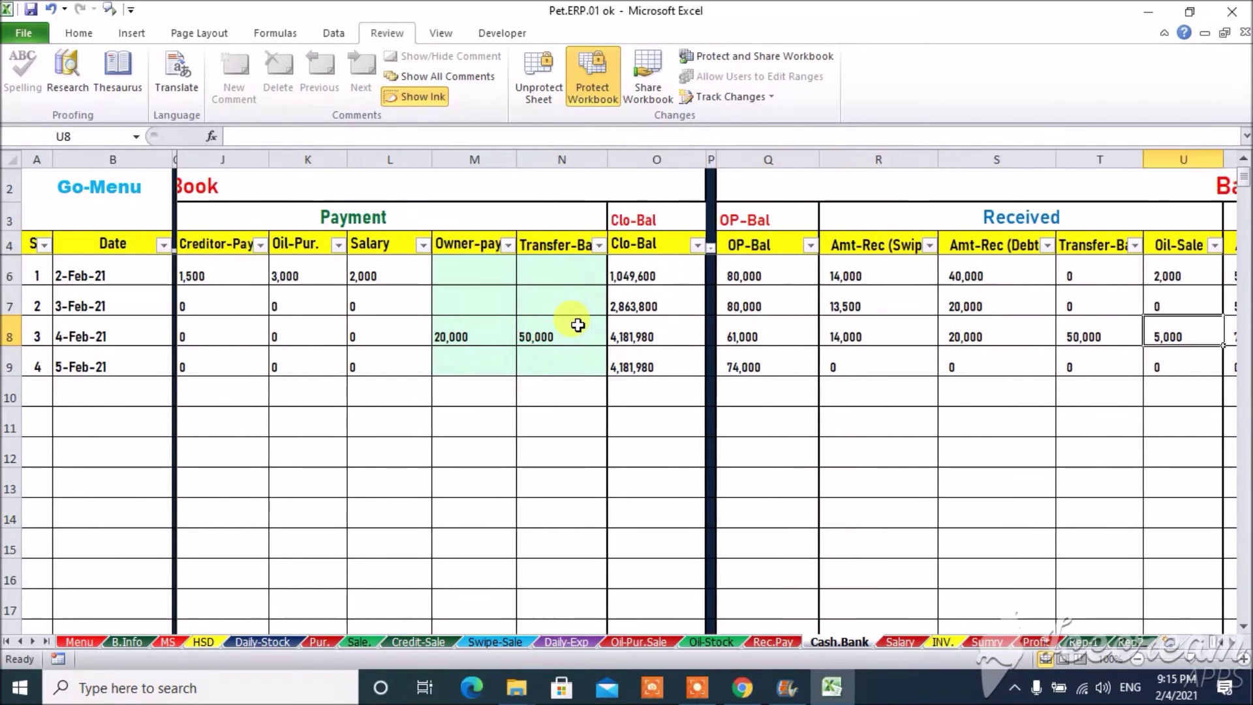
{"action": "key", "text": "Left"}
{"action": "key", "text": "Left"}
{"action": "key", "text": "Left"}
{"action": "key", "text": "Left"}
{"action": "key", "text": "Left"}
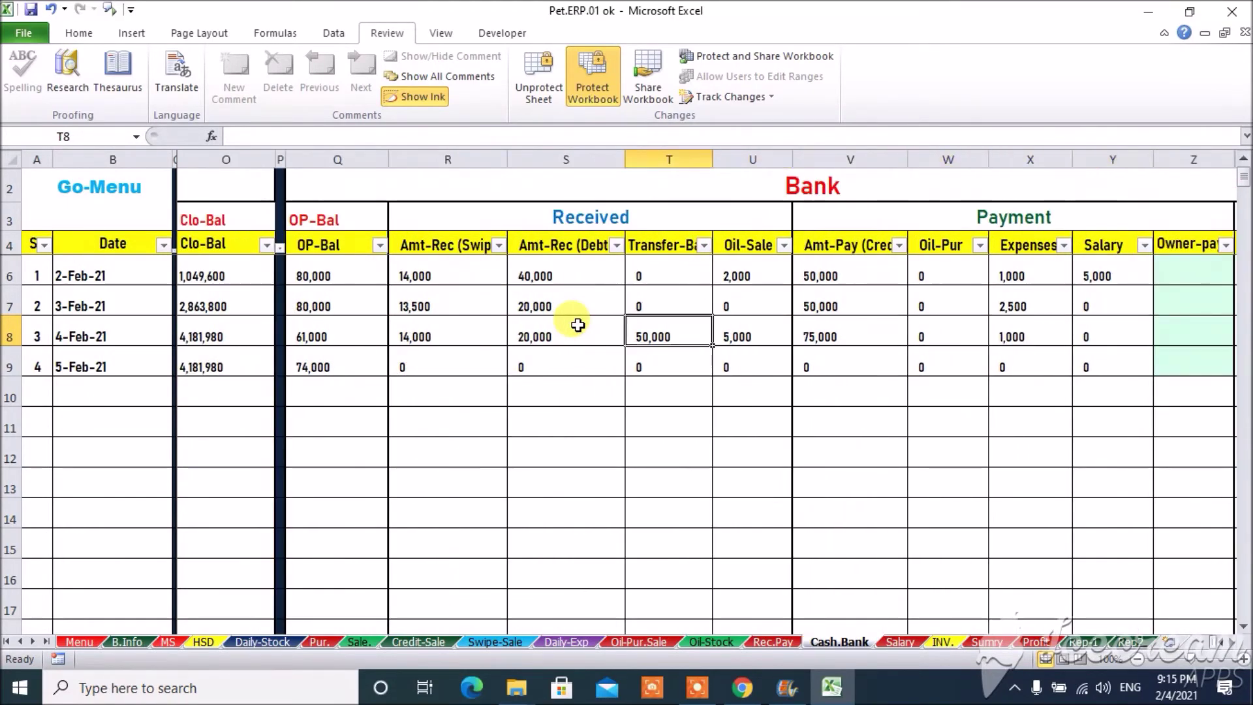
Check the 4-Feb-21 oil sale in the Bank section against the bank sale in the Oil-Pur.Sale sheet
{"action": "key", "text": "Right"}
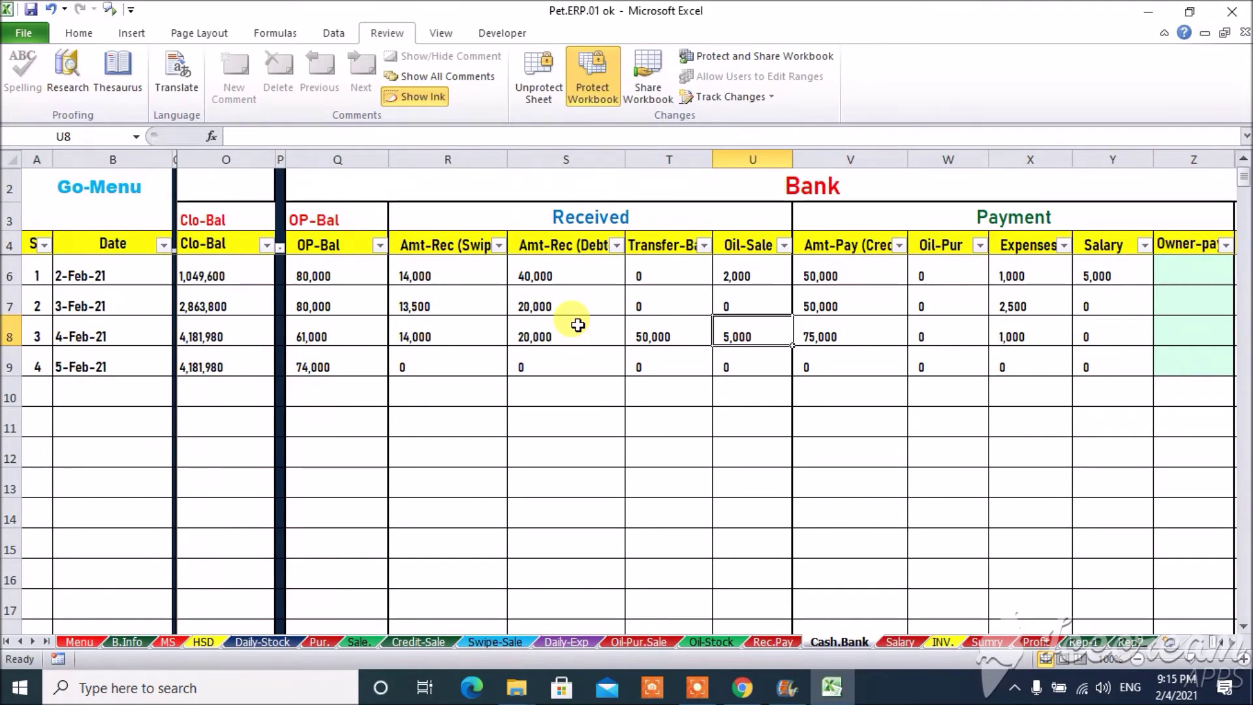
{"action": "left_click", "coordinate": [660, 645]}
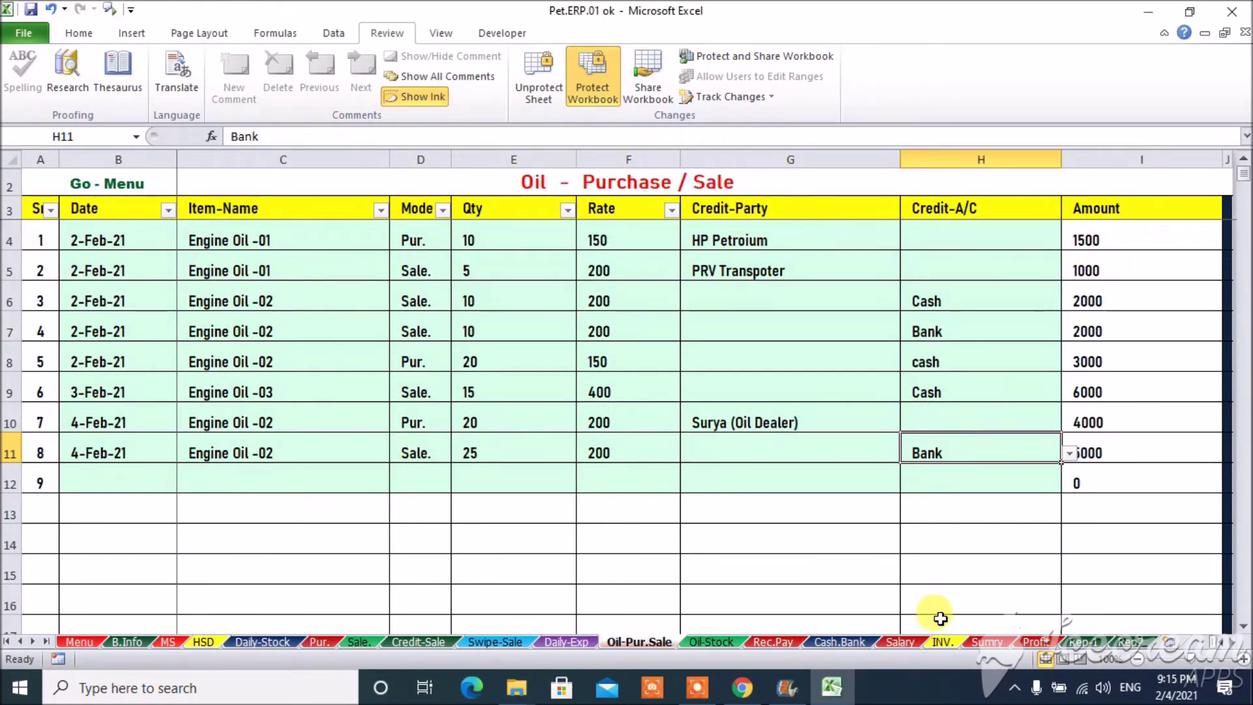
{"action": "left_click", "coordinate": [839, 641]}
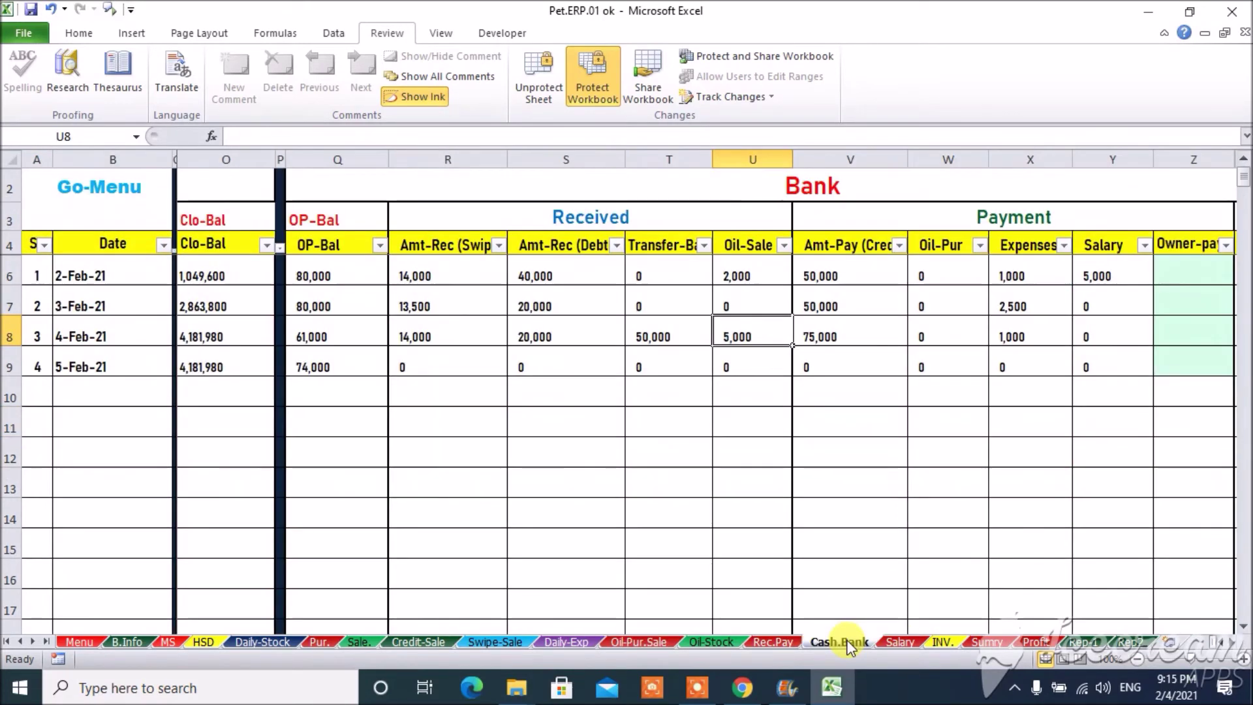
Compare the 4-Feb-21 creditor payment in the Bank section with the HP Petroium payment in the Rec.Pay sheet
{"action": "left_click", "coordinate": [864, 334]}
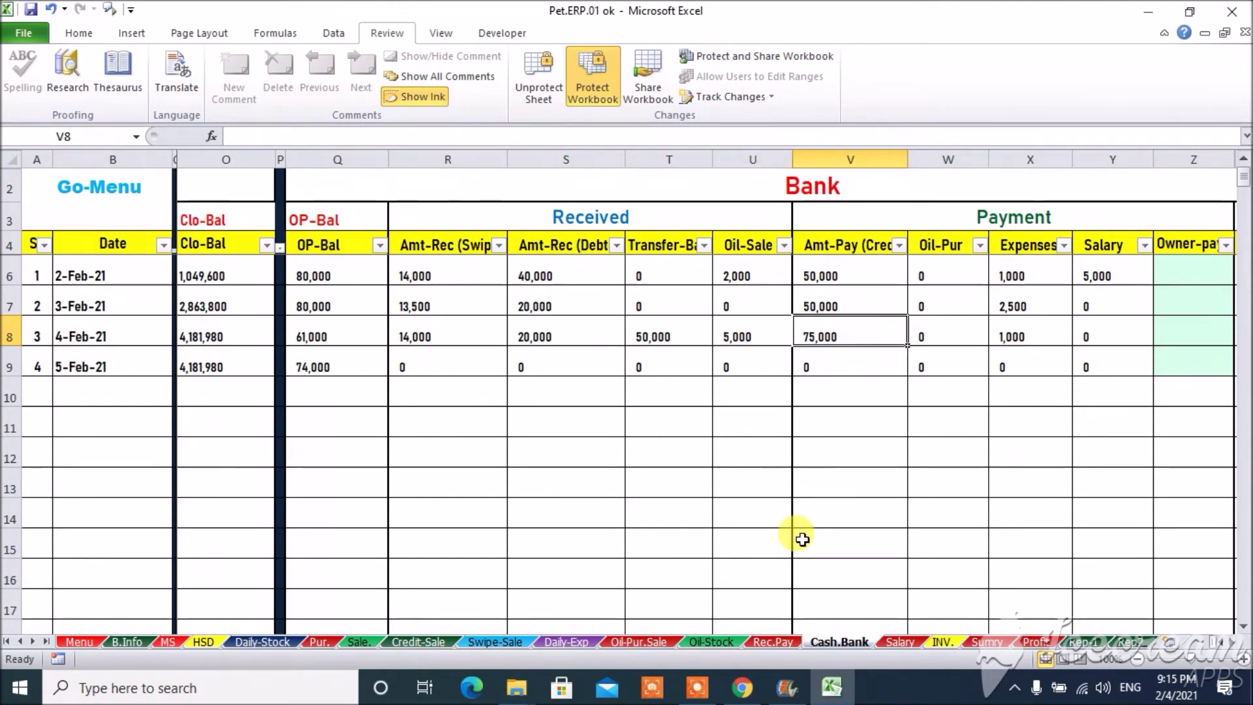
{"action": "left_click", "coordinate": [773, 641]}
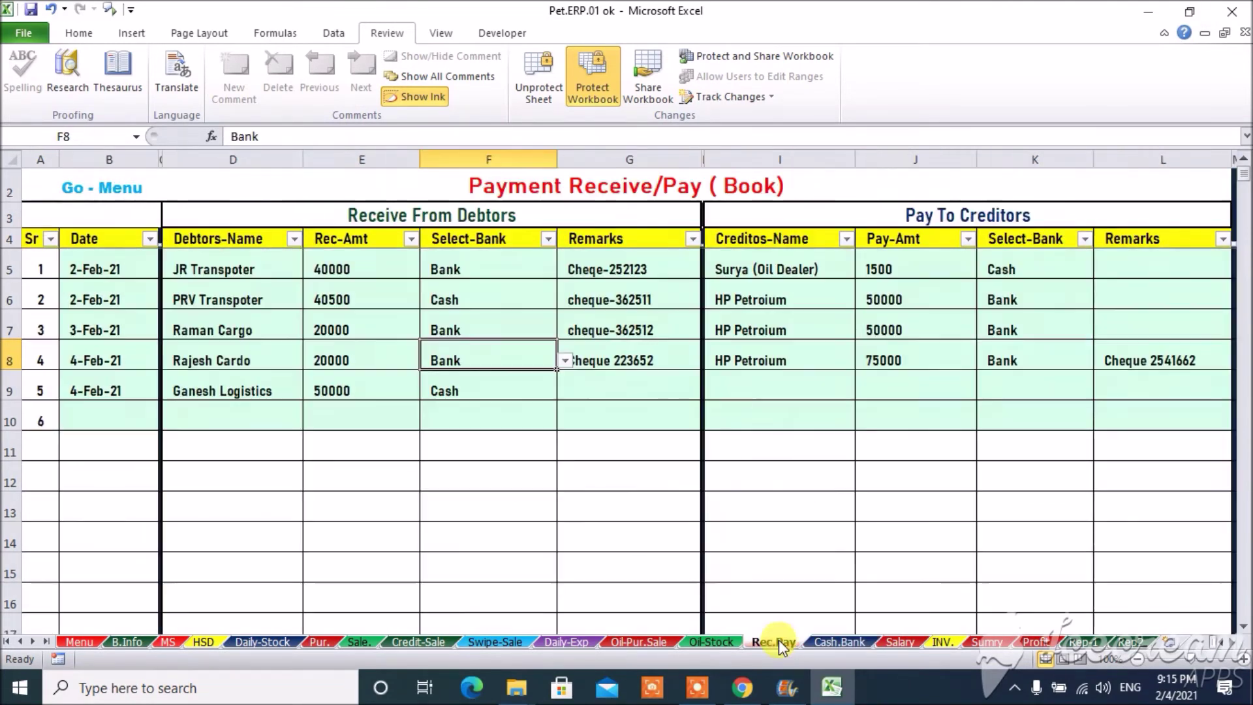
{"action": "left_click", "coordinate": [837, 359]}
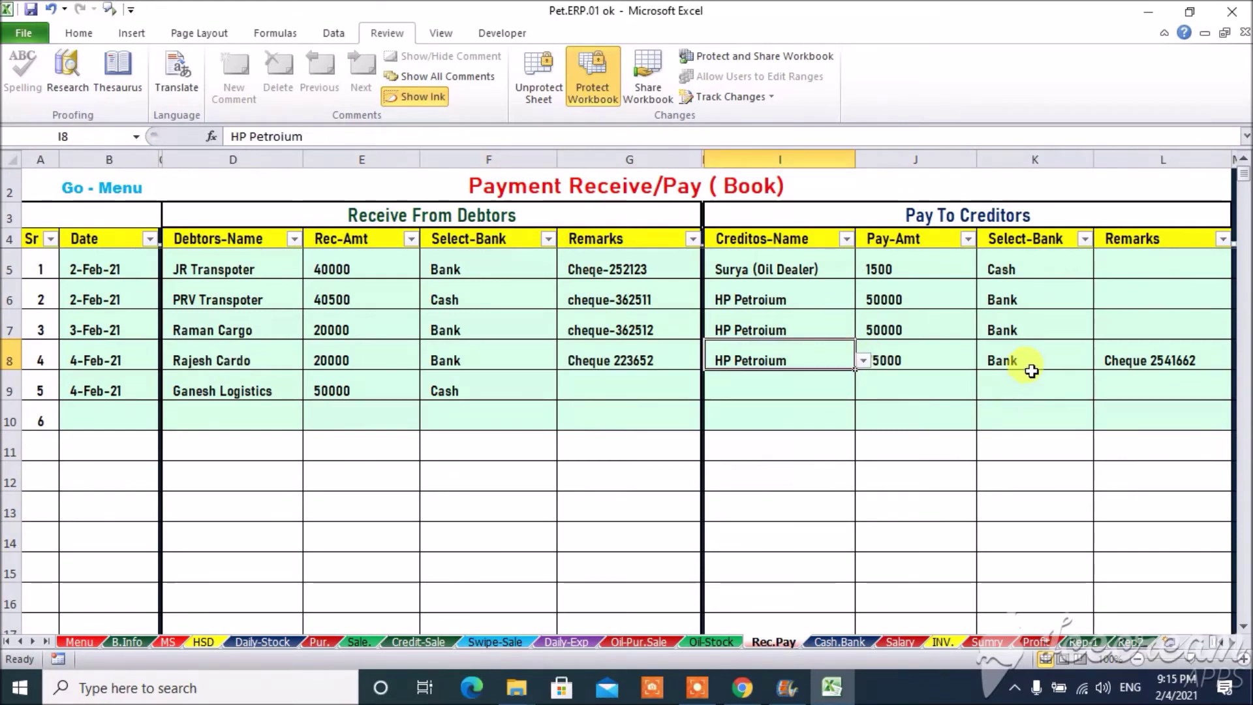
{"action": "left_click", "coordinate": [907, 360]}
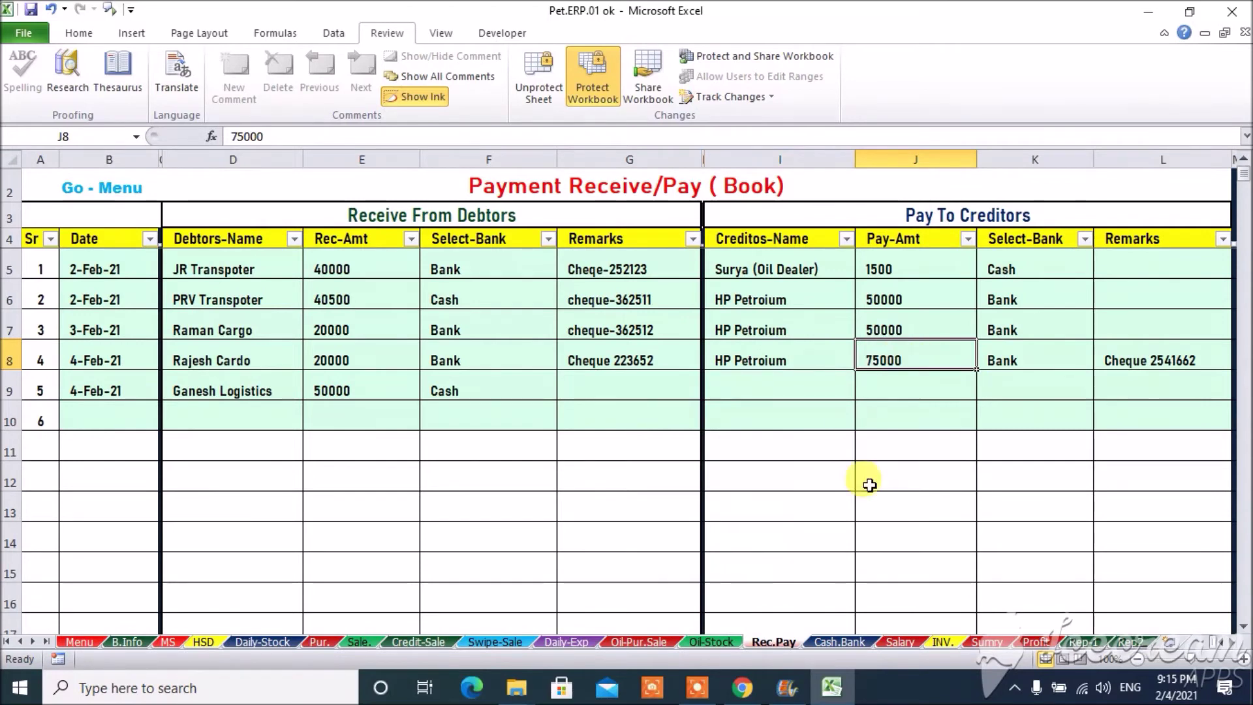
{"action": "left_click", "coordinate": [849, 640]}
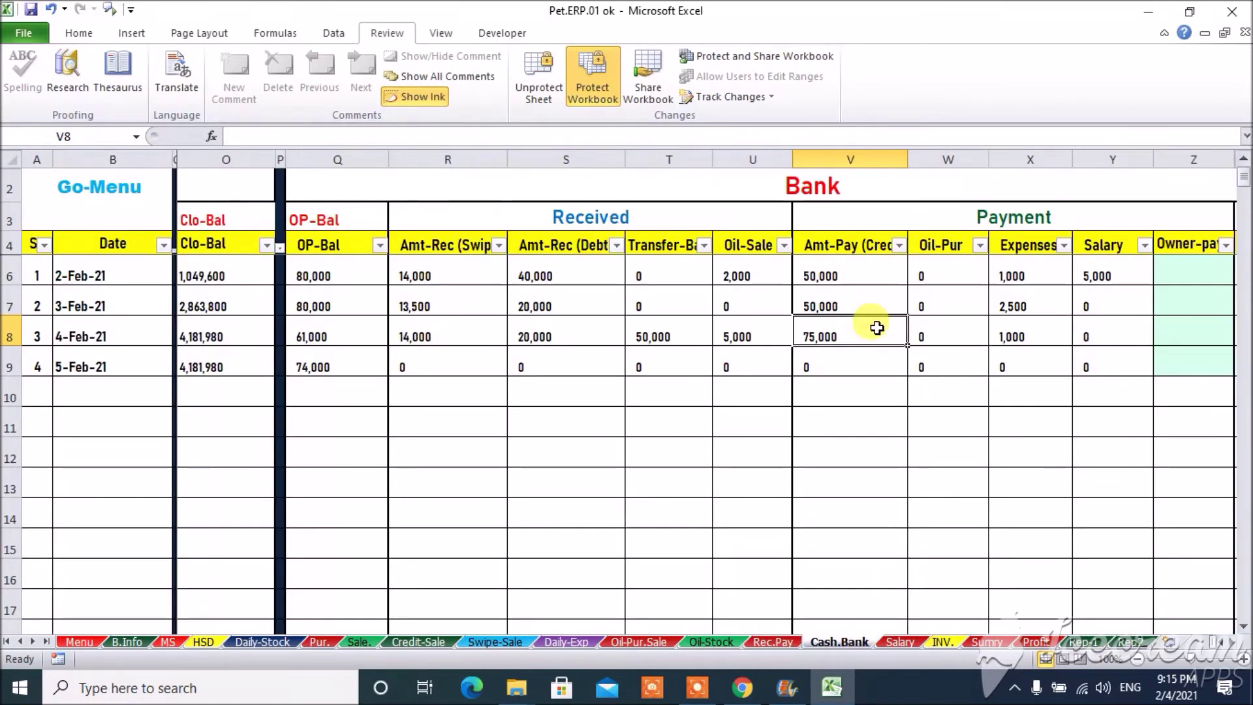
Examine the 4-Feb-21 bank oil purchase and expenses, checking the expense against the rent paid by bank in the Daily-Exp sheet
{"action": "left_click", "coordinate": [974, 331]}
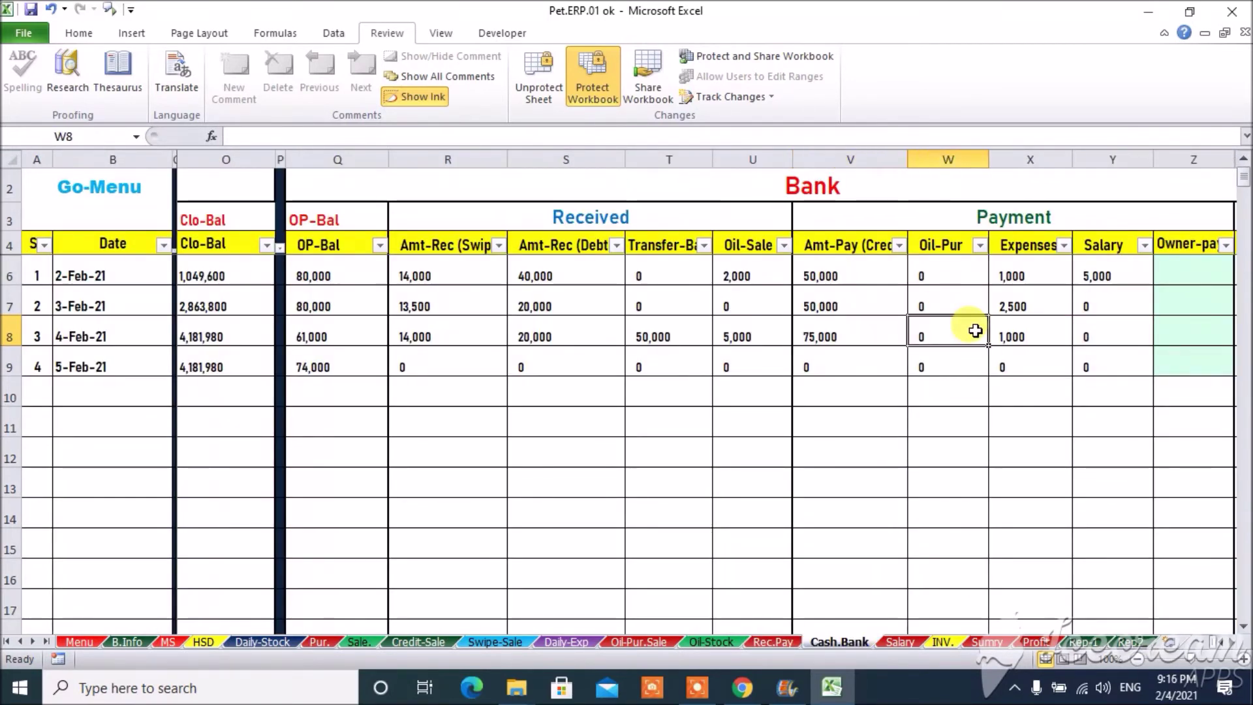
{"action": "left_click", "coordinate": [1020, 333]}
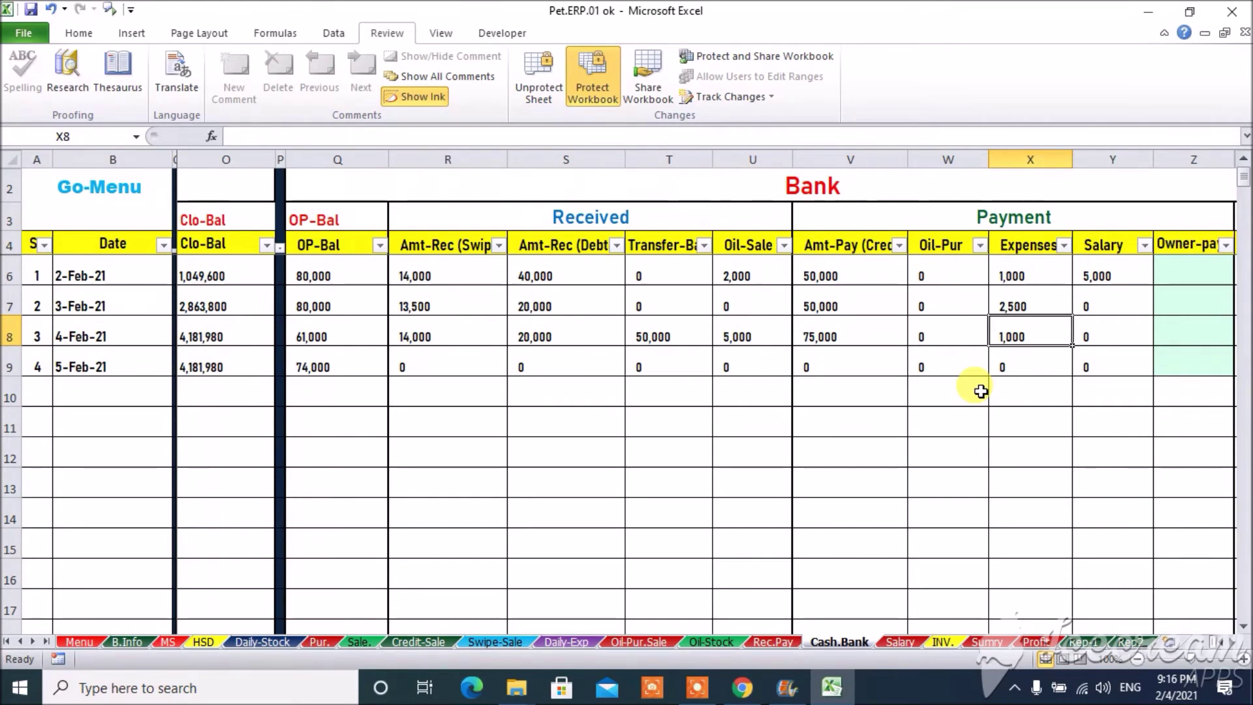
{"action": "left_click", "coordinate": [1106, 334]}
{"action": "left_click", "coordinate": [1023, 332]}
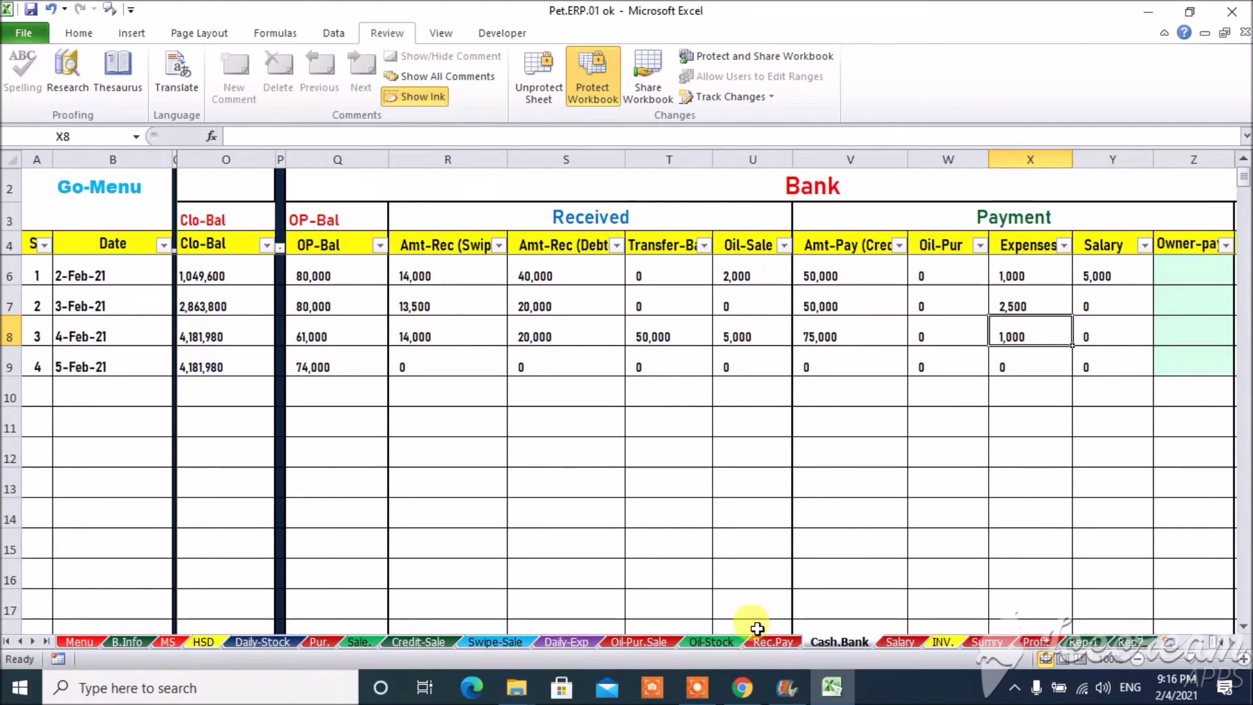
{"action": "left_click", "coordinate": [566, 641]}
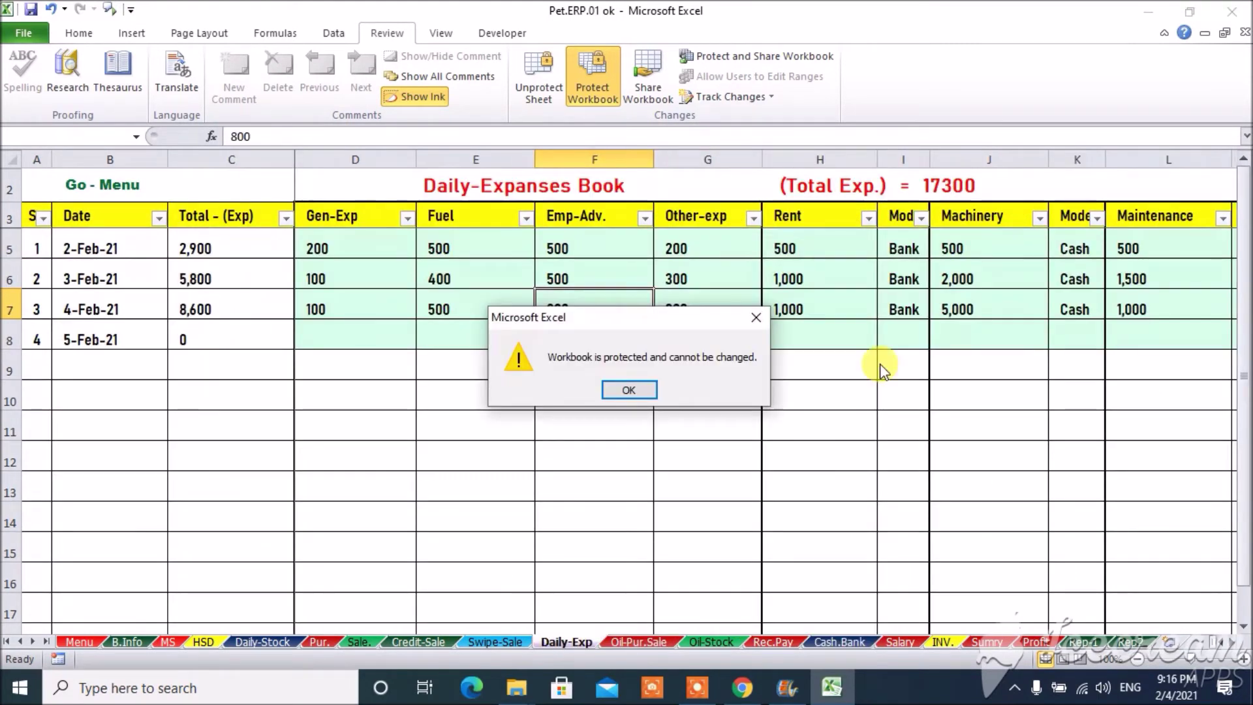
{"action": "left_click", "coordinate": [756, 318]}
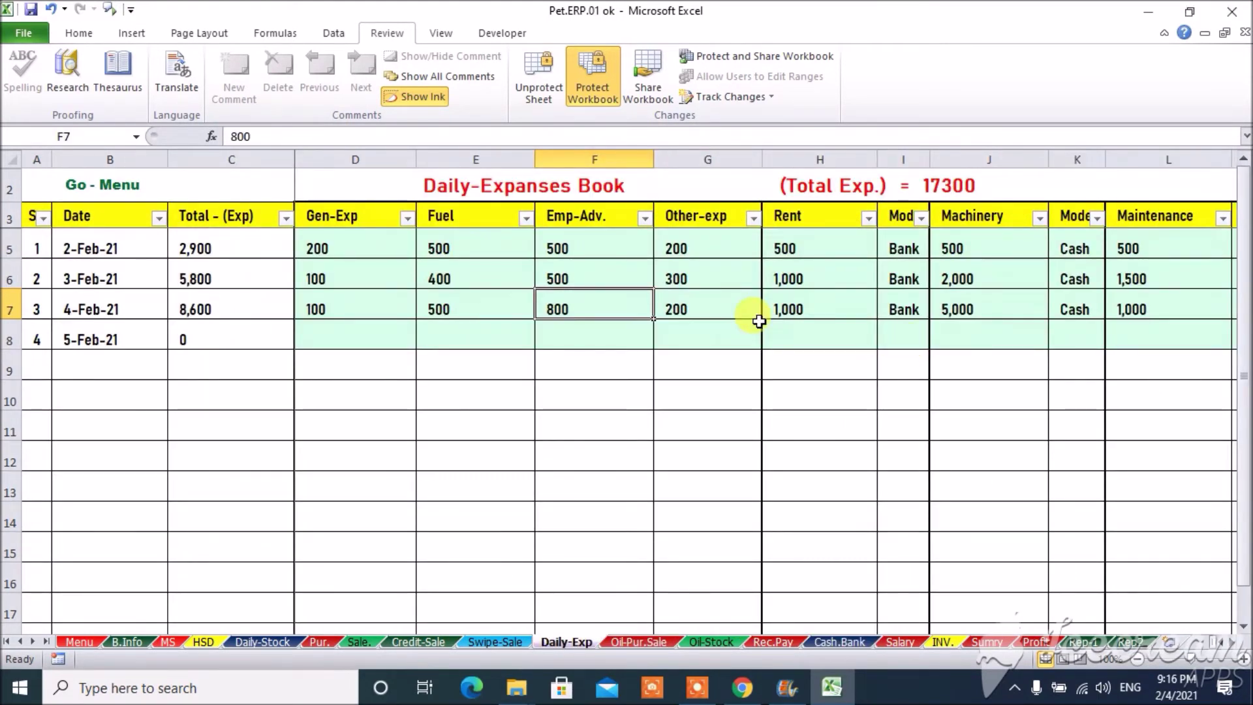
{"action": "left_click", "coordinate": [921, 307]}
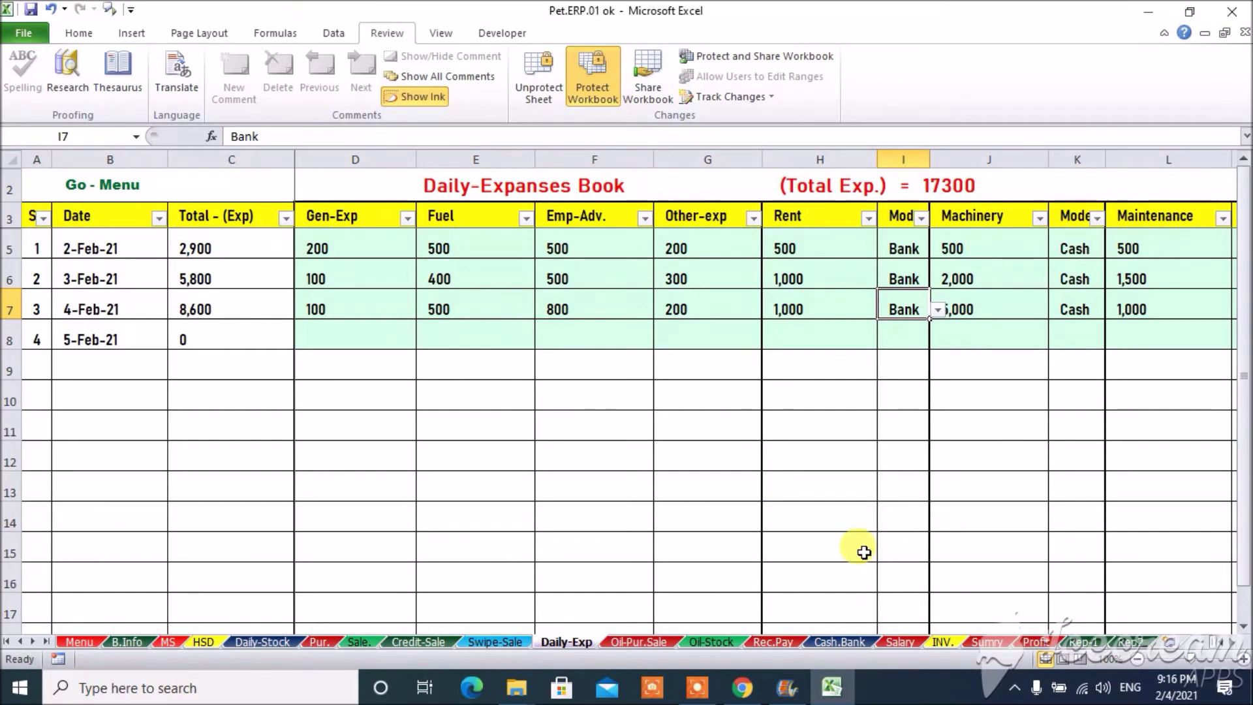
{"action": "left_click", "coordinate": [840, 642]}
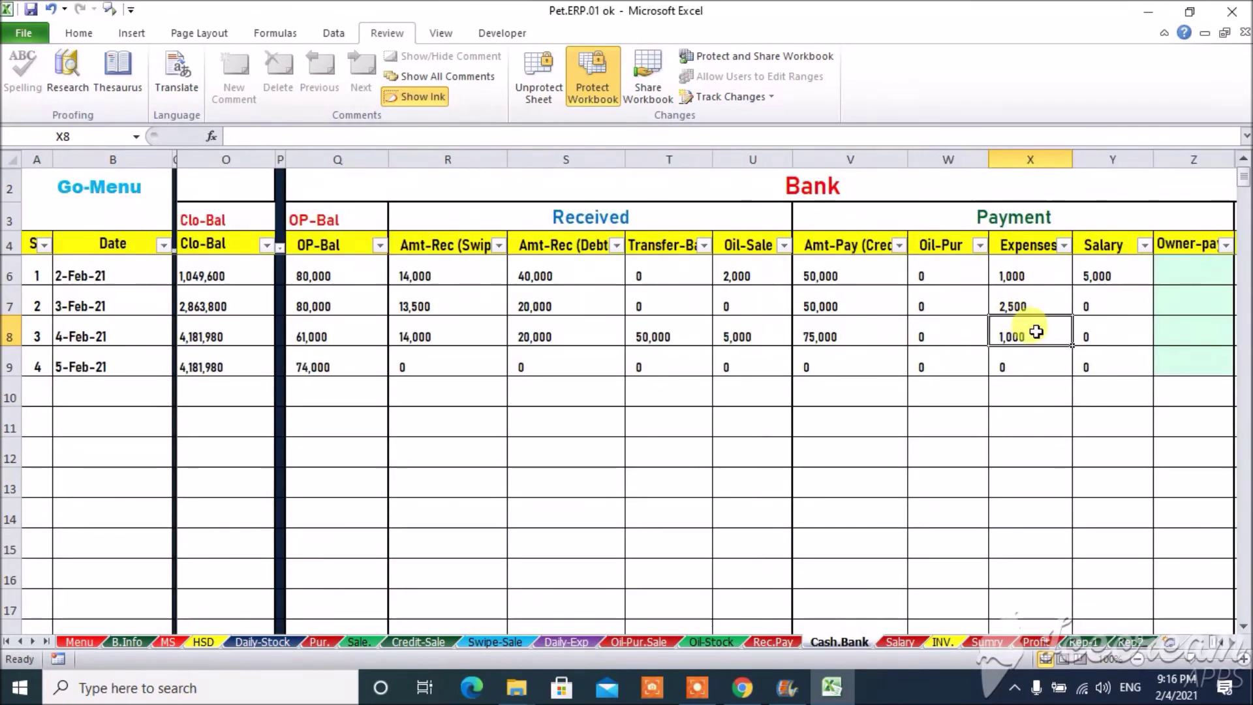
Enter an owner payment of 10,000 for 4-Feb-21 in the Bank section and check the day's closing balance
{"action": "left_click", "coordinate": [1100, 336]}
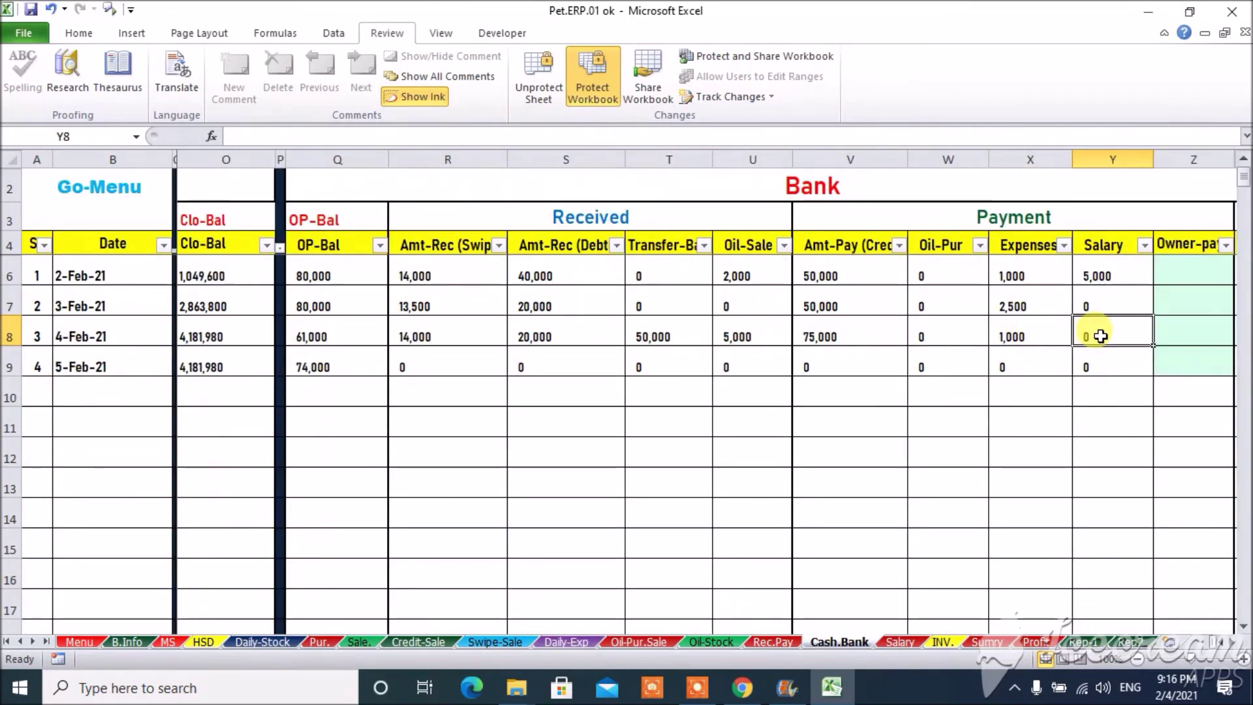
{"action": "key", "text": "Right"}
{"action": "key", "text": "Right"}
{"action": "key", "text": "Left"}
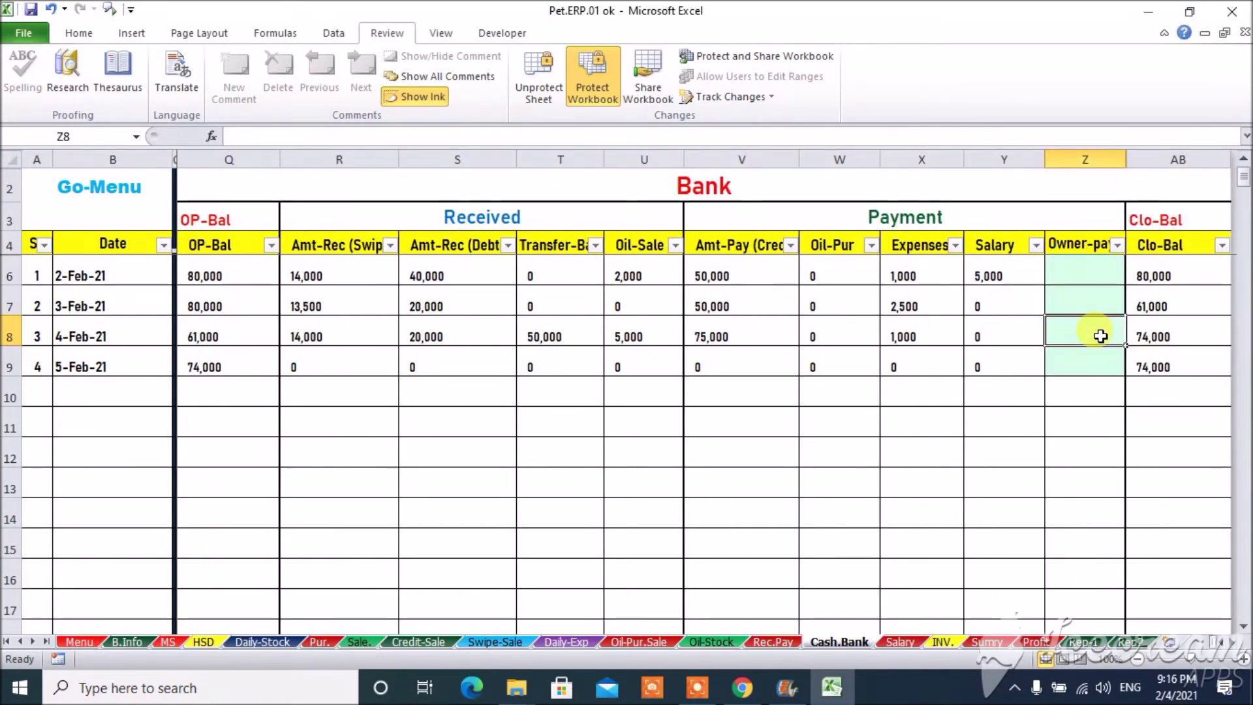
{"action": "type", "text": "10000"}
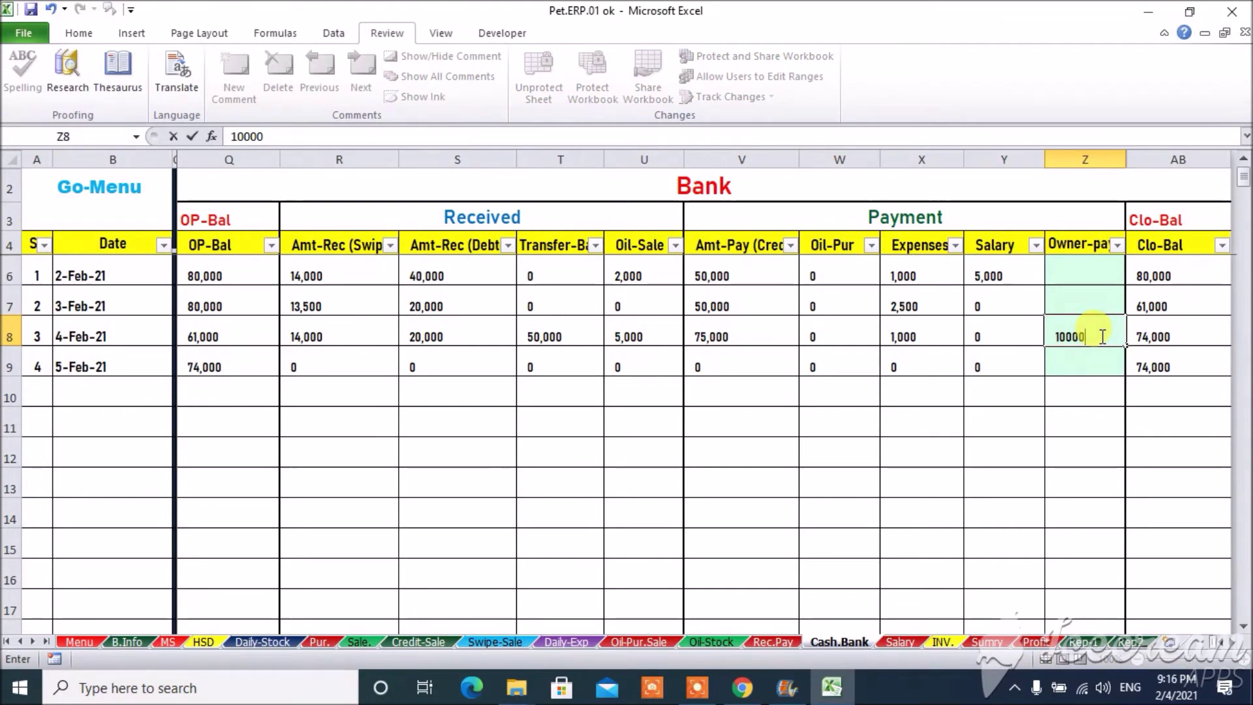
{"action": "key", "text": "ctrl+Return"}
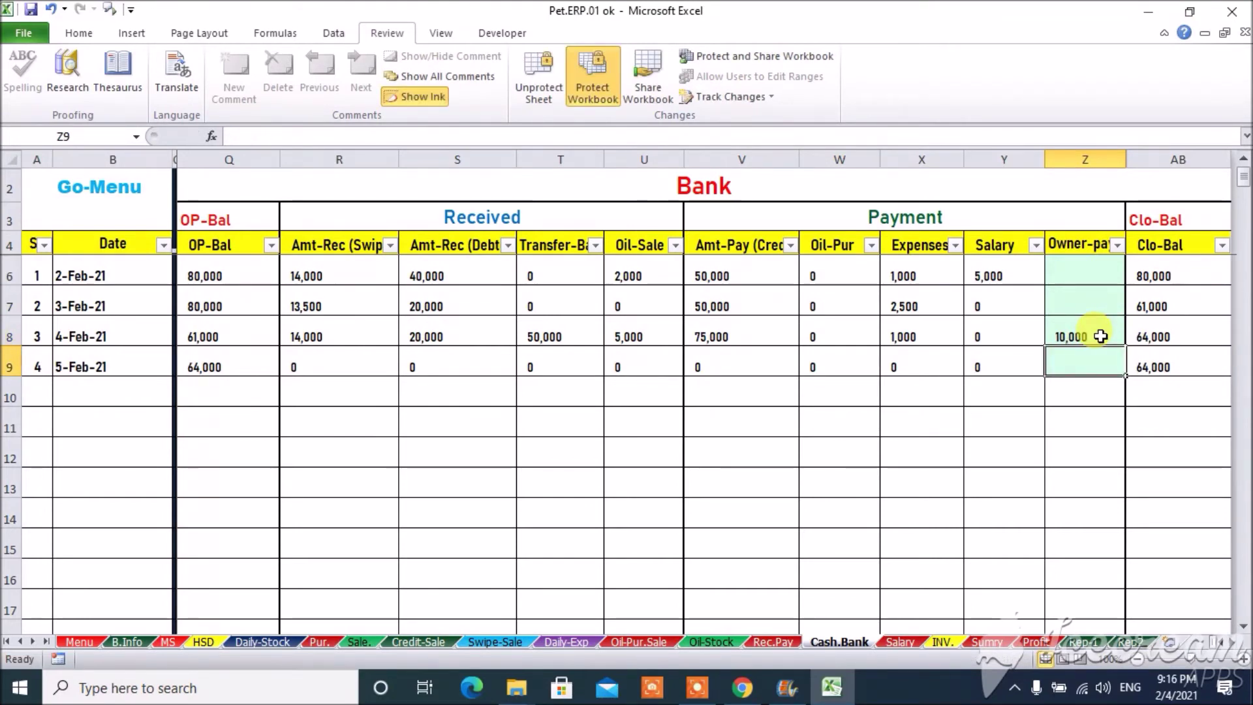
{"action": "left_click", "coordinate": [1101, 336]}
{"action": "key", "text": "Right"}
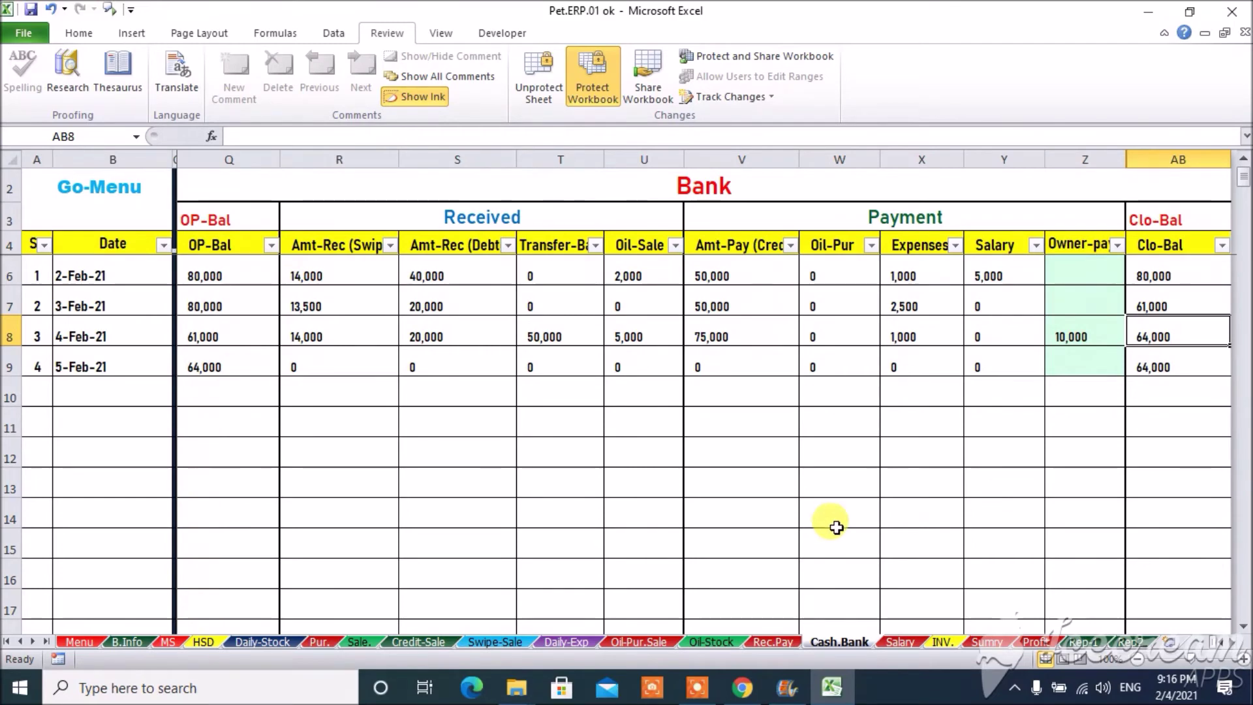
Review the 4-Feb-21 row of the Cash Book from the opening balance through receipts and payments to the closing balance
{"action": "key", "text": "Left"}
{"action": "key", "text": "Left"}
{"action": "key", "text": "Left"}
{"action": "key", "text": "Left"}
{"action": "key", "text": "Left"}
{"action": "key", "text": "Left"}
{"action": "key", "text": "Left"}
{"action": "key", "text": "Left"}
{"action": "key", "text": "Left"}
{"action": "key", "text": "Left"}
{"action": "key", "text": "Left"}
{"action": "key", "text": "Left"}
{"action": "key", "text": "Left"}
{"action": "key", "text": "Left"}
{"action": "key", "text": "Left"}
{"action": "key", "text": "Left"}
{"action": "key", "text": "Left"}
{"action": "key", "text": "Left"}
{"action": "key", "text": "Left"}
{"action": "key", "text": "Left"}
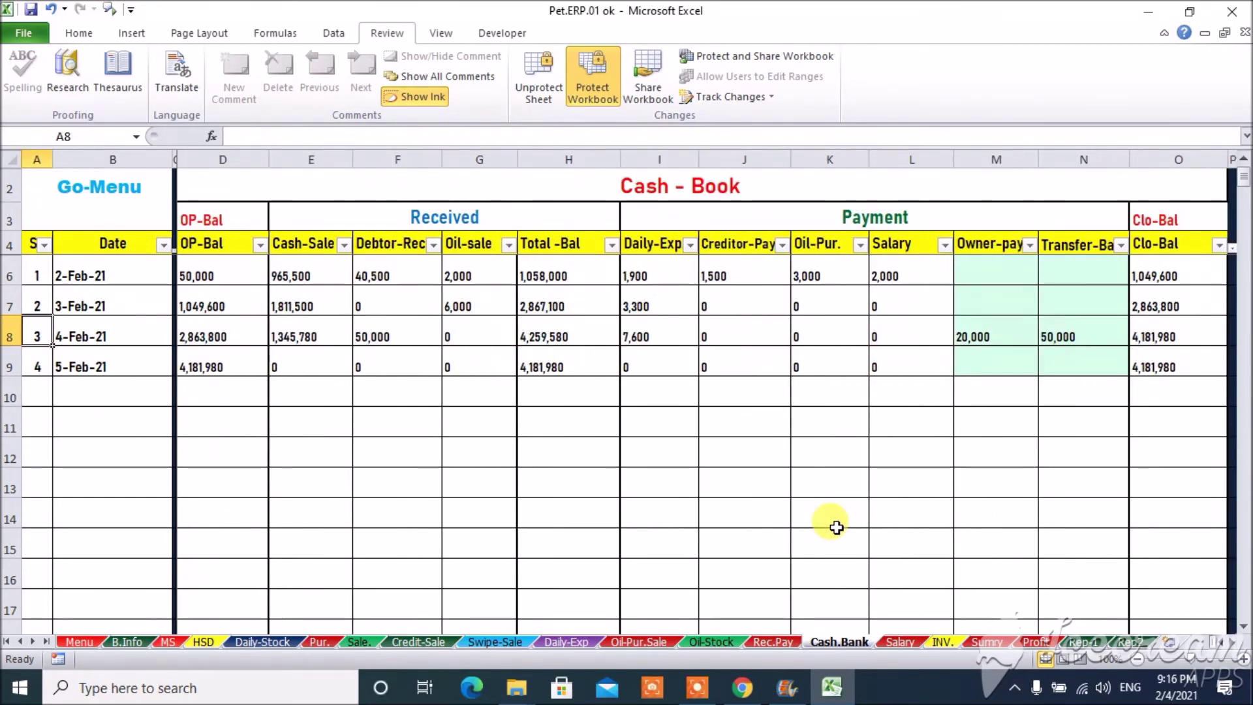
{"action": "key", "text": "Right"}
{"action": "key", "text": "Right"}
{"action": "key", "text": "Right"}
{"action": "key", "text": "Right"}
{"action": "key", "text": "Right"}
{"action": "key", "text": "Right"}
{"action": "key", "text": "Right"}
{"action": "key", "text": "Right"}
{"action": "key", "text": "Right"}
{"action": "key", "text": "Right"}
{"action": "key", "text": "Right"}
{"action": "key", "text": "Right"}
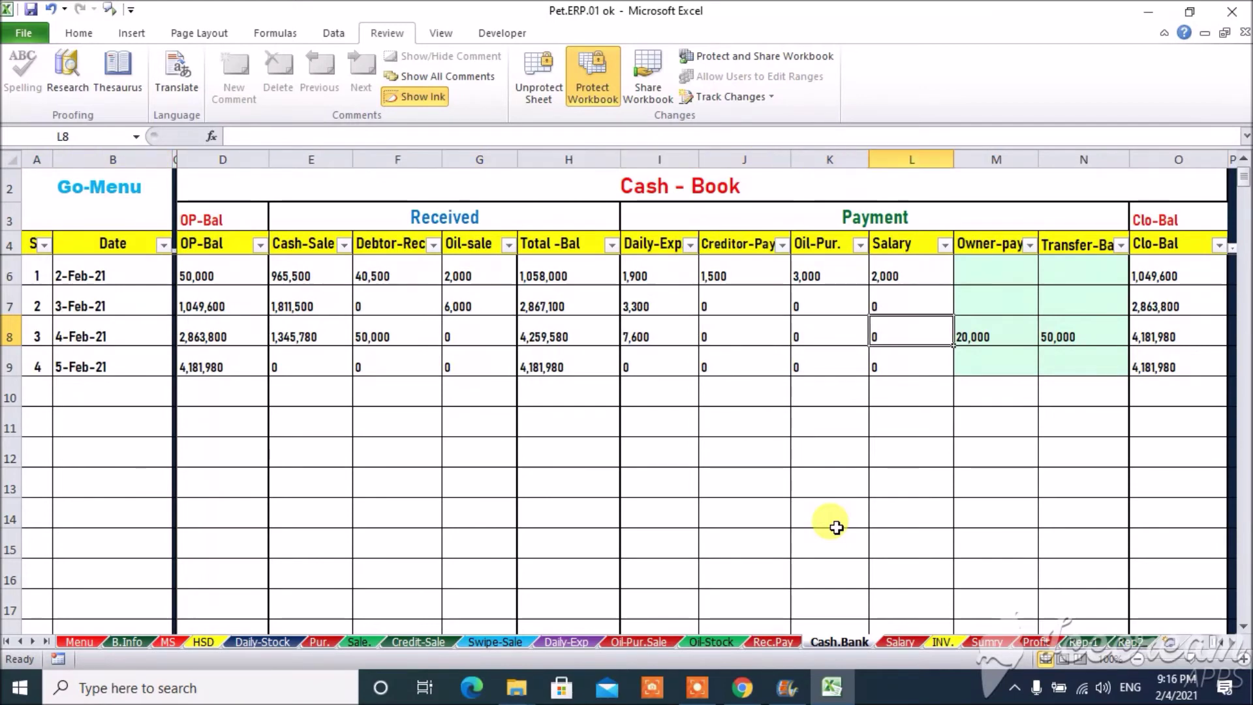
{"action": "key", "text": "Right"}
{"action": "key", "text": "Right"}
{"action": "key", "text": "Right"}
Review the 4-Feb-21 receipts and payments in the Bank section, ending back at the Cash Book's opening balance
{"action": "key", "text": "Right"}
{"action": "key", "text": "Right"}
{"action": "key", "text": "Right"}
{"action": "key", "text": "Right"}
{"action": "key", "text": "Right"}
{"action": "key", "text": "Right"}
{"action": "key", "text": "Right"}
{"action": "key", "text": "Right"}
{"action": "key", "text": "Right"}
{"action": "key", "text": "Right"}
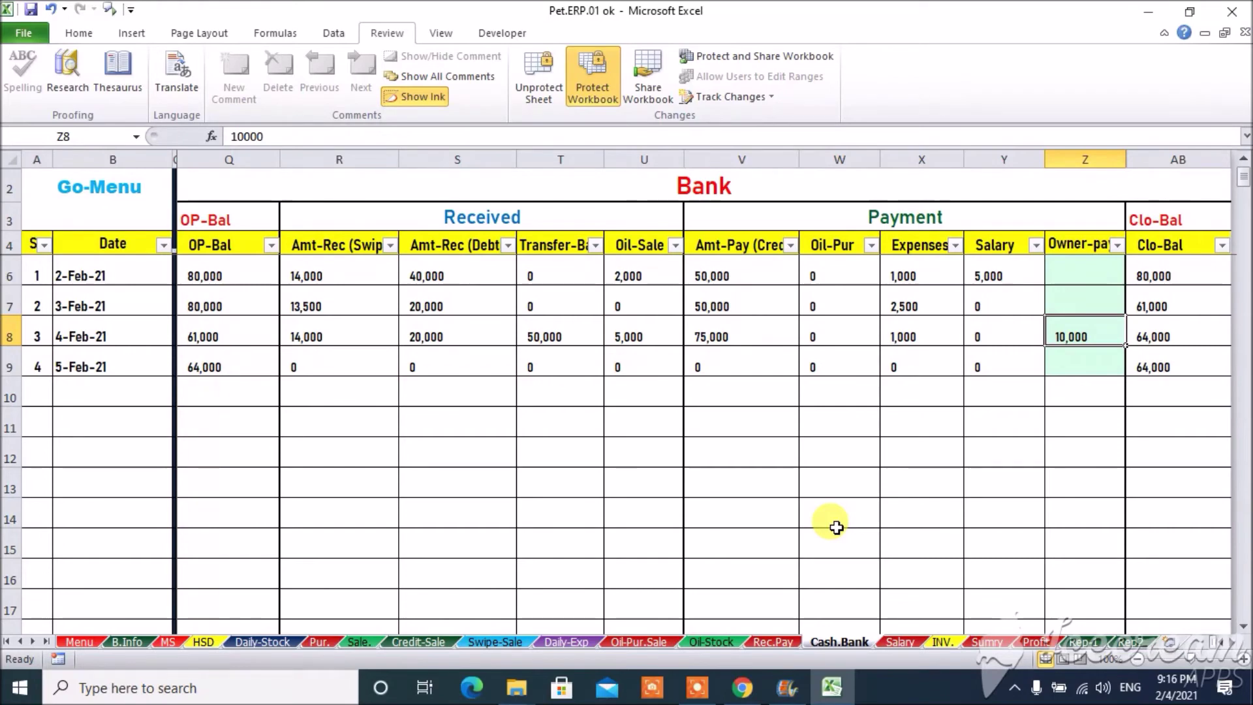
{"action": "key", "text": "Left"}
{"action": "key", "text": "Left"}
{"action": "key", "text": "Left"}
{"action": "key", "text": "Left"}
{"action": "key", "text": "Left"}
{"action": "key", "text": "Left"}
{"action": "key", "text": "Left"}
{"action": "key", "text": "Left"}
{"action": "key", "text": "Left"}
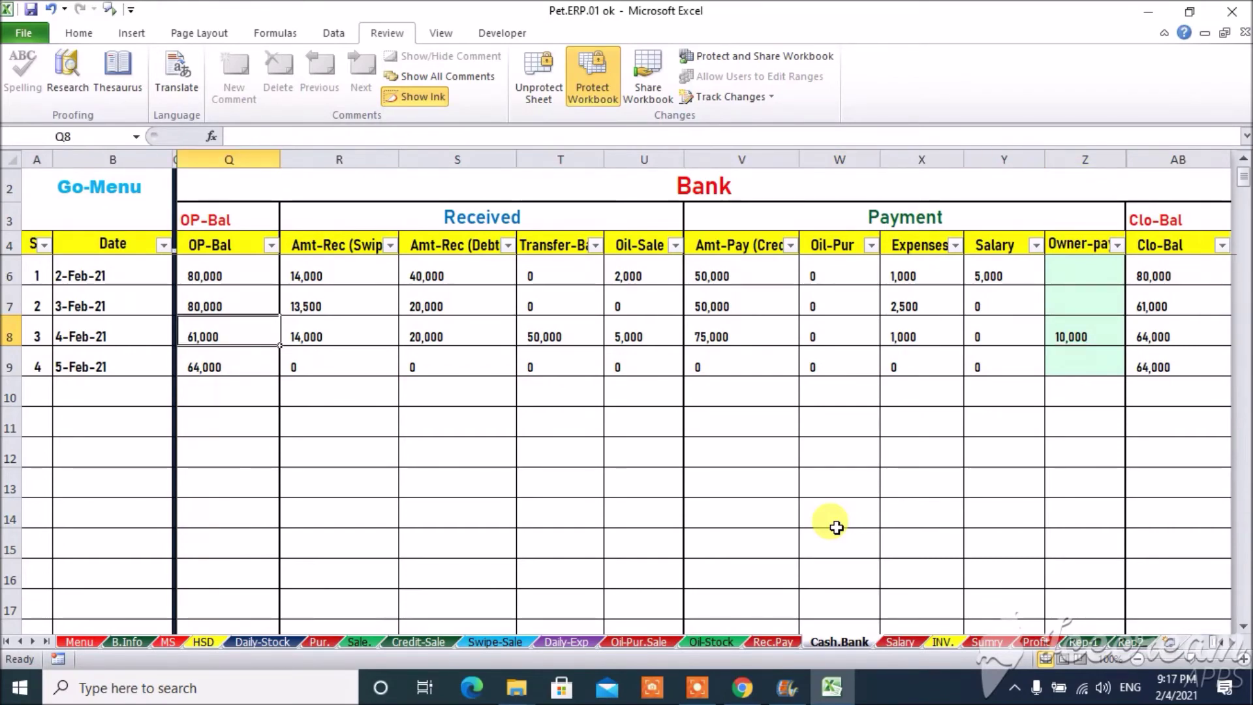
{"action": "key", "text": "Home"}
{"action": "key", "text": "Right"}
{"action": "key", "text": "Right"}
{"action": "key", "text": "Right"}
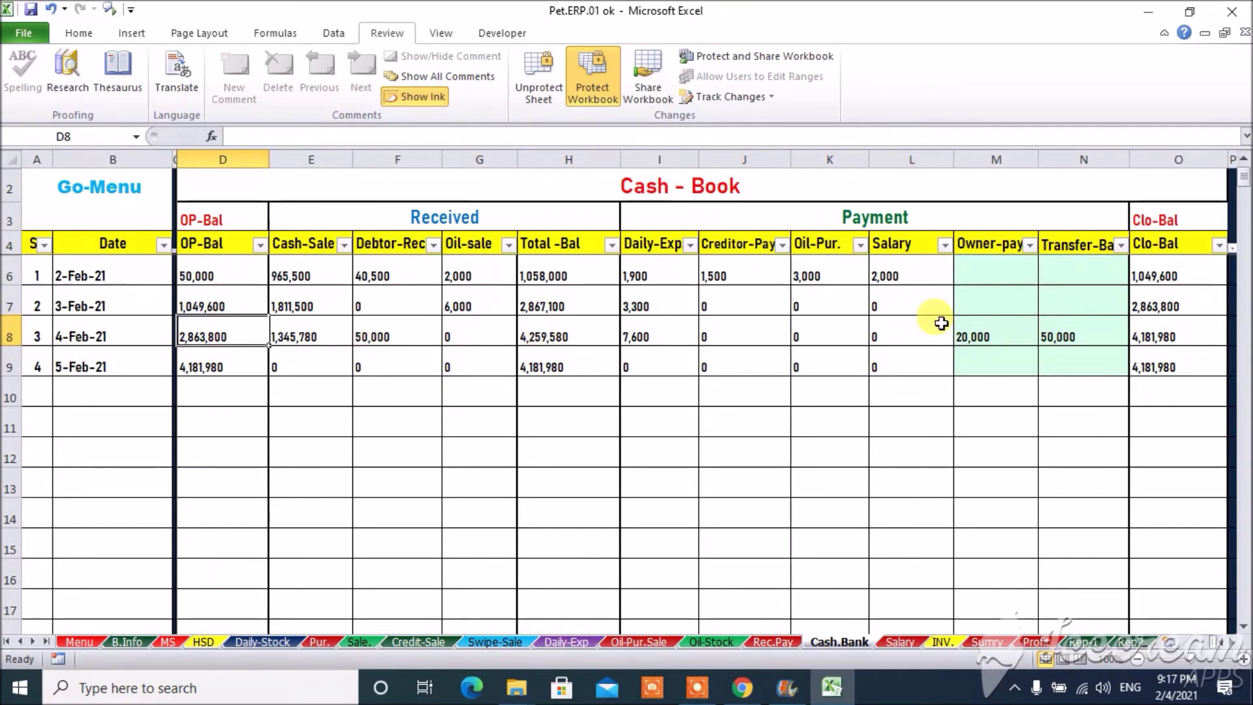
Change the date of the first employee salary entry in the Salary sheet to 4-Feb-21
{"action": "left_click", "coordinate": [898, 643]}
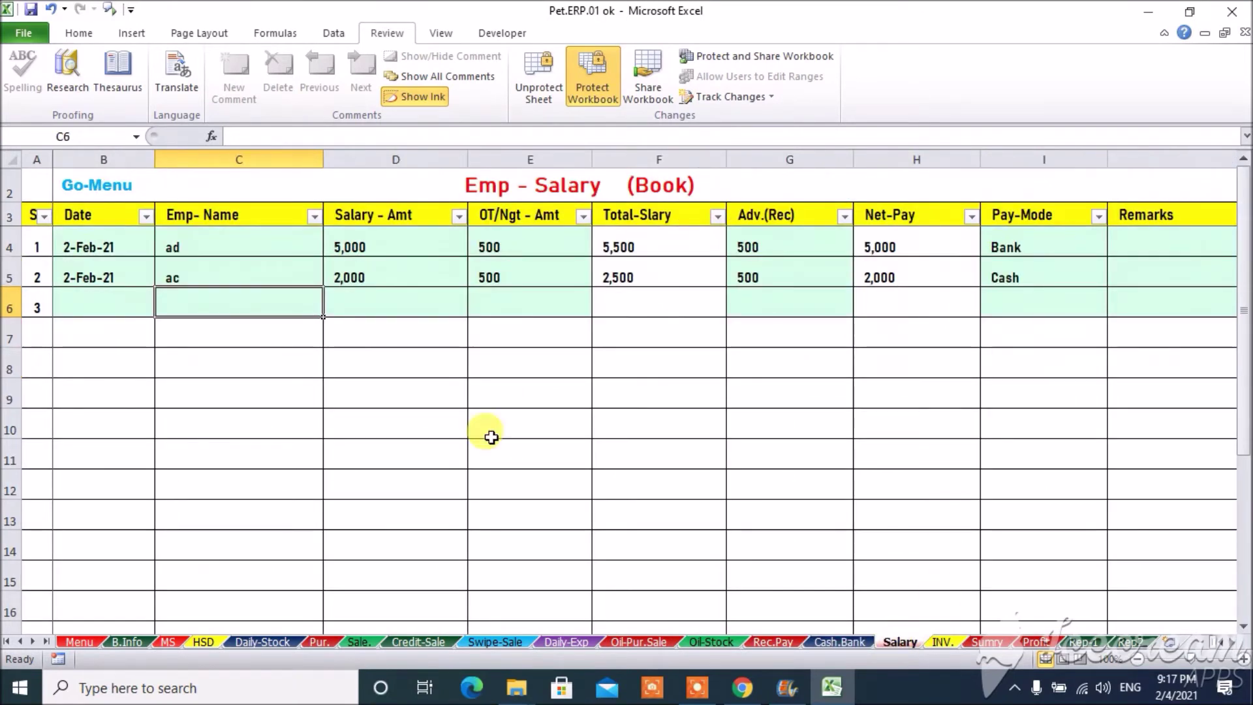
{"action": "key", "text": "Up"}
{"action": "key", "text": "Up"}
{"action": "key", "text": "Down"}
{"action": "key", "text": "Down"}
{"action": "key", "text": "Up"}
{"action": "key", "text": "Up"}
{"action": "key", "text": "Left"}
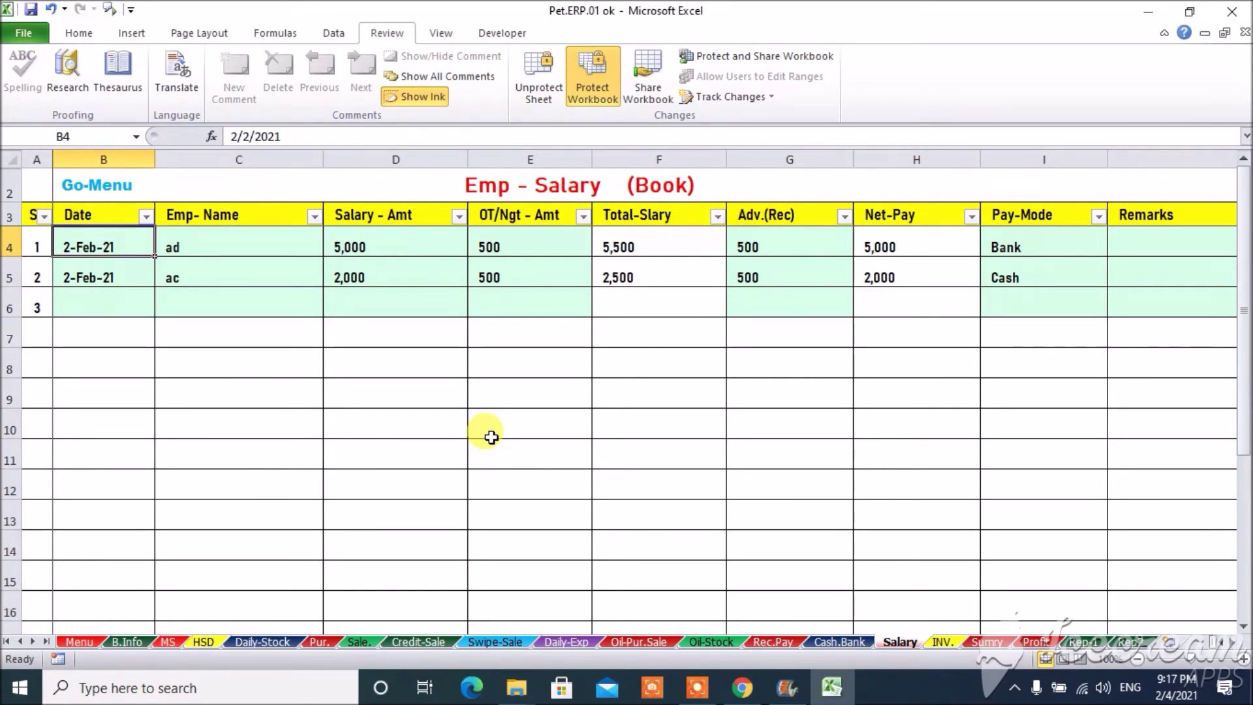
{"action": "key", "text": "Delete"}
{"action": "key", "text": "ctrl+z"}
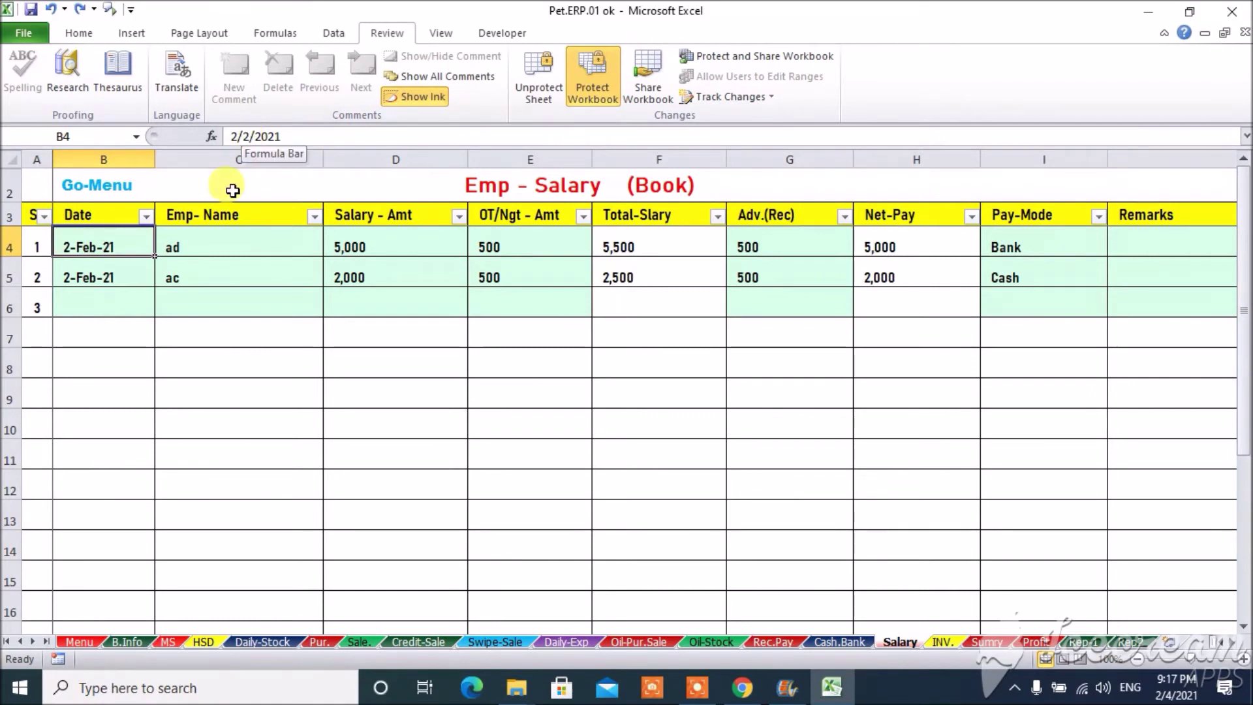
{"action": "type", "text": "04-feb"}
{"action": "key", "text": "Return"}
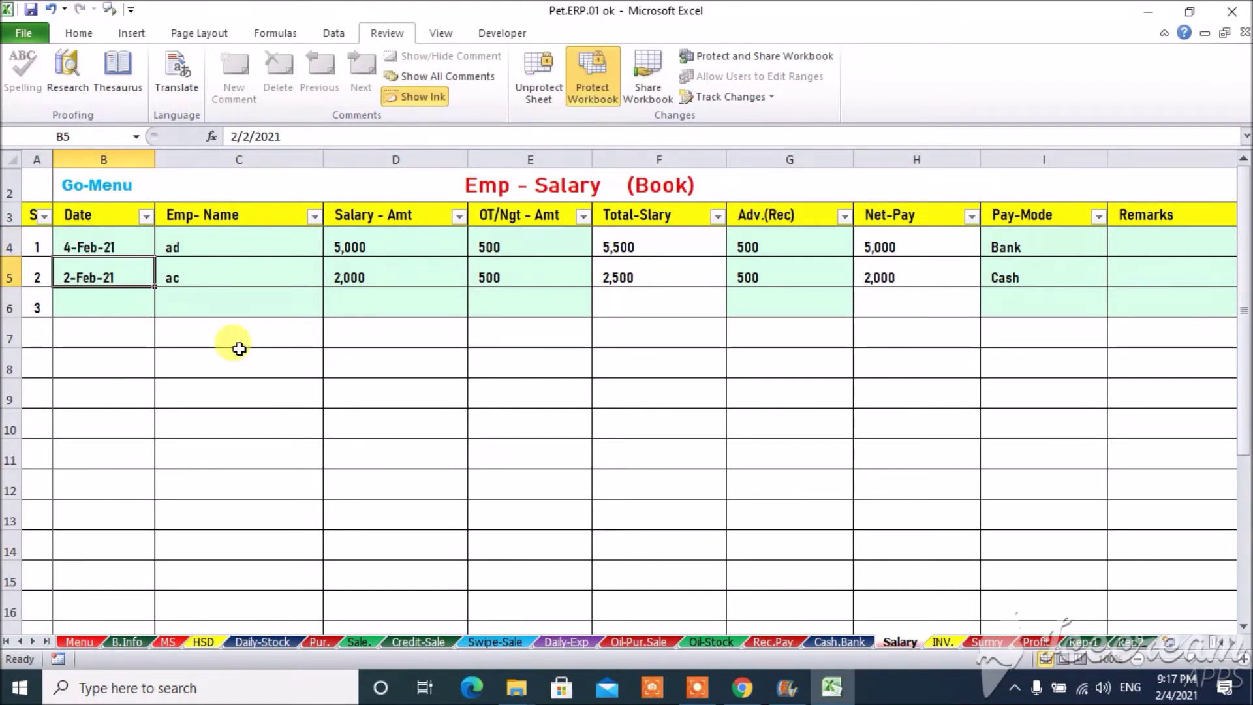
Fill the date 4-Feb-21 down into the second and third rows of the Salary sheet
{"action": "key", "text": "ctrl+d"}
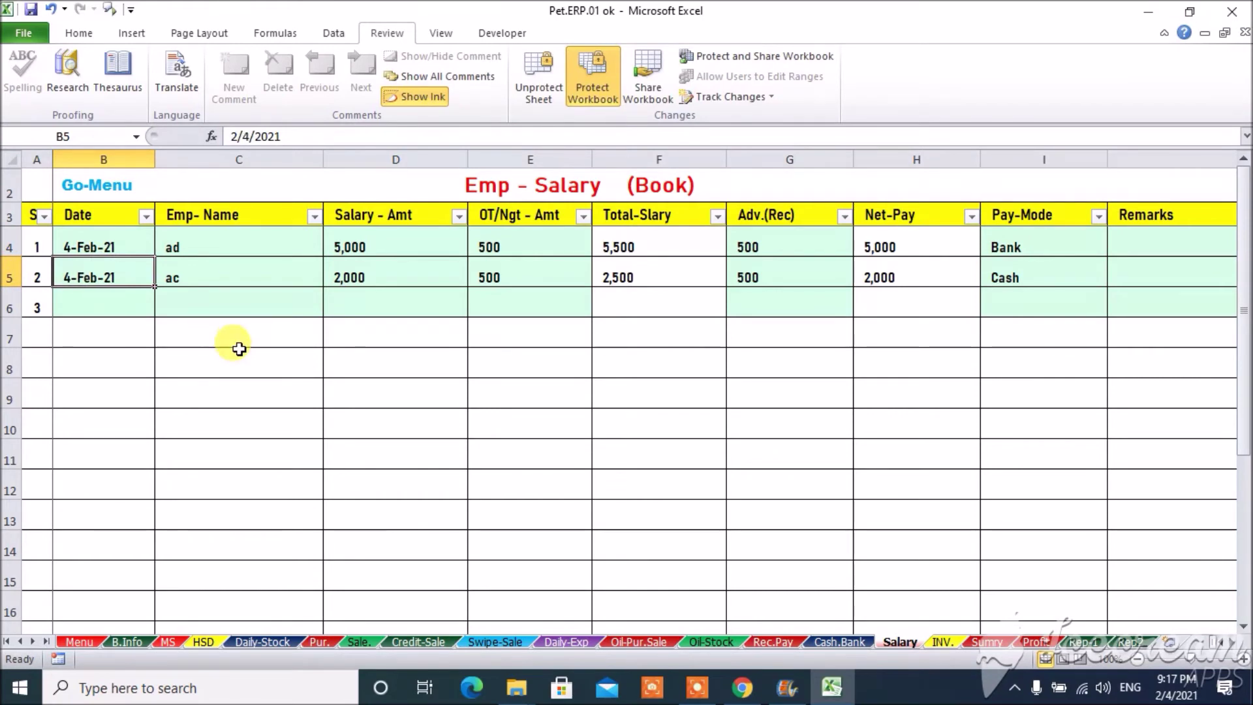
{"action": "key", "text": "Down"}
{"action": "key", "text": "ctrl+d"}
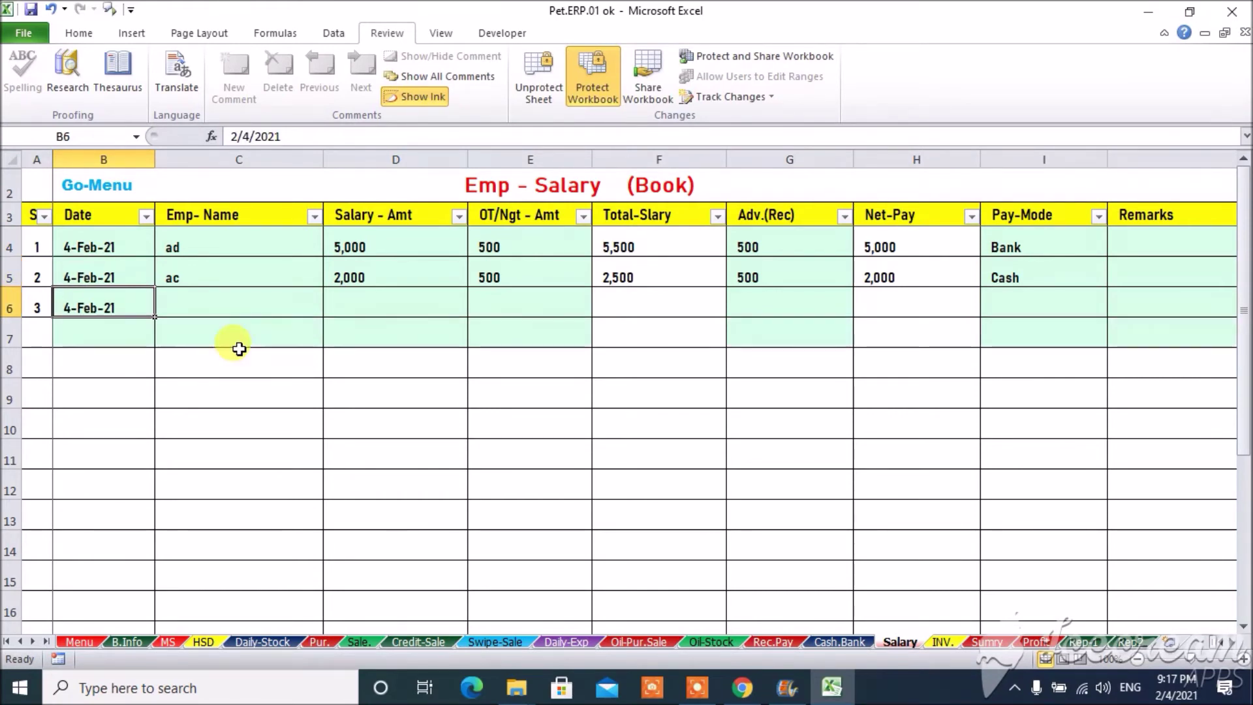
Enter the employee's name, a salary of 15,000 and an OT/Ngt amount of 500 in the third salary row
{"action": "key", "text": "Right"}
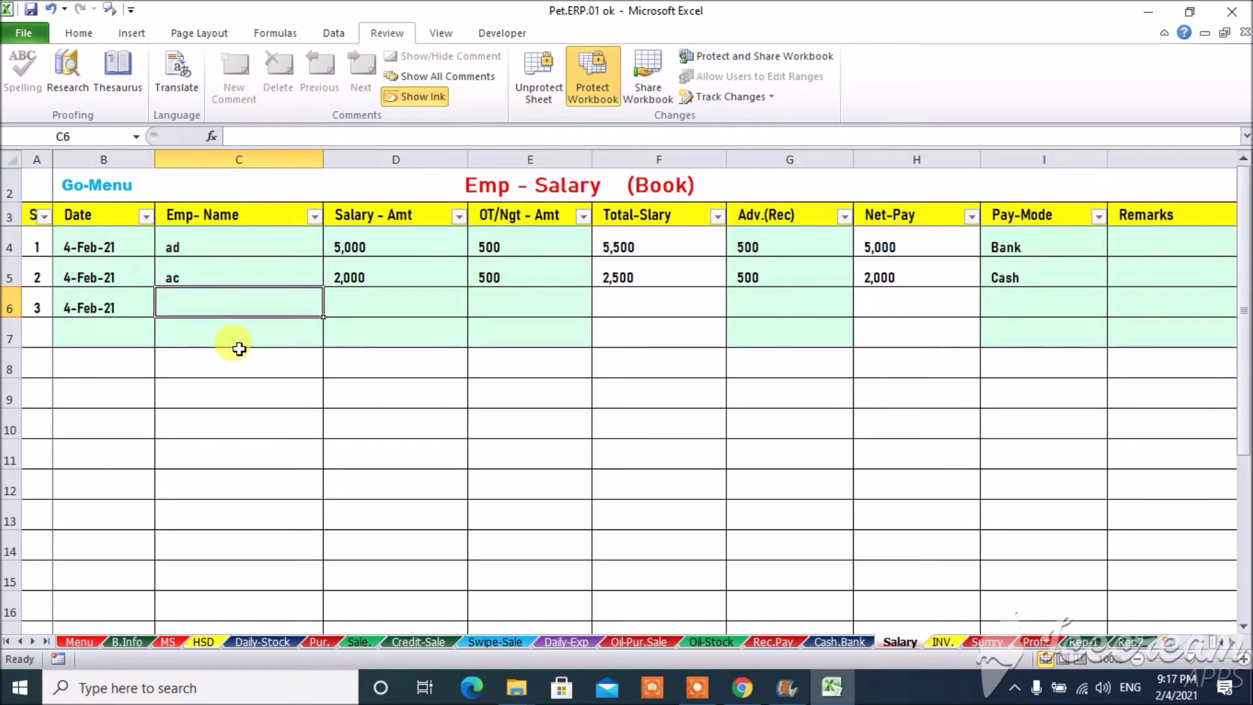
{"action": "type", "text": "vikash"}
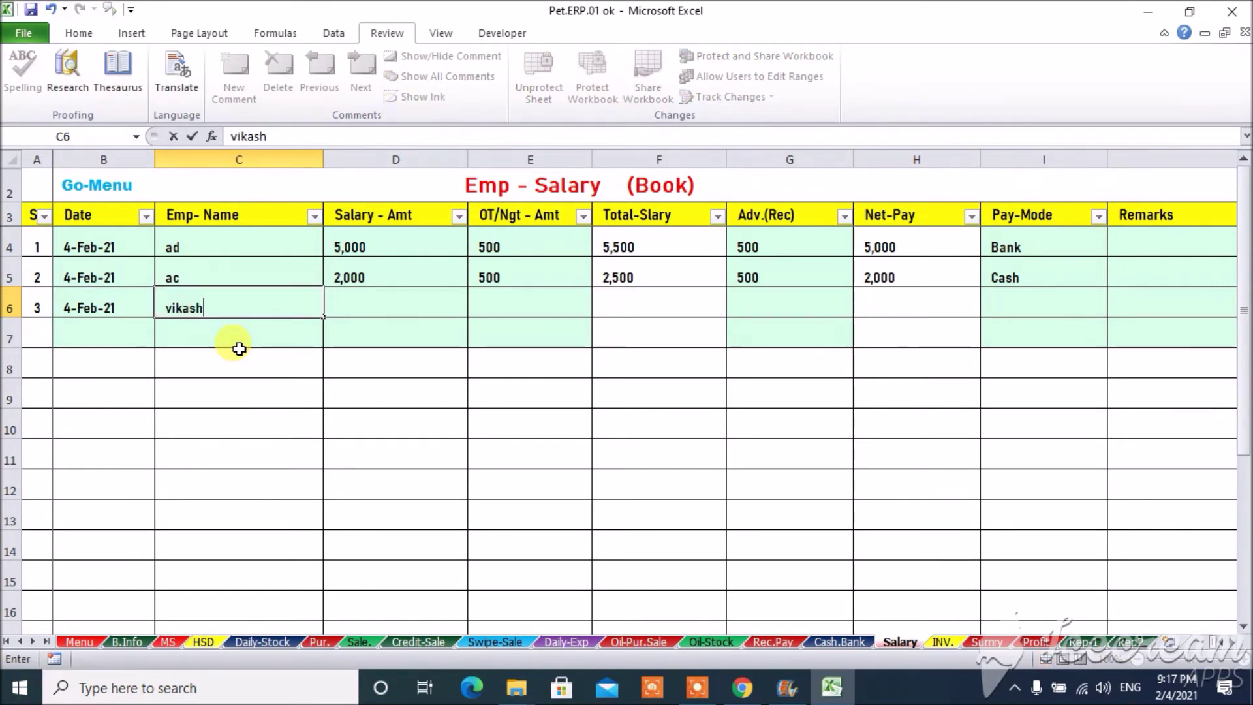
{"action": "key", "text": "Tab"}
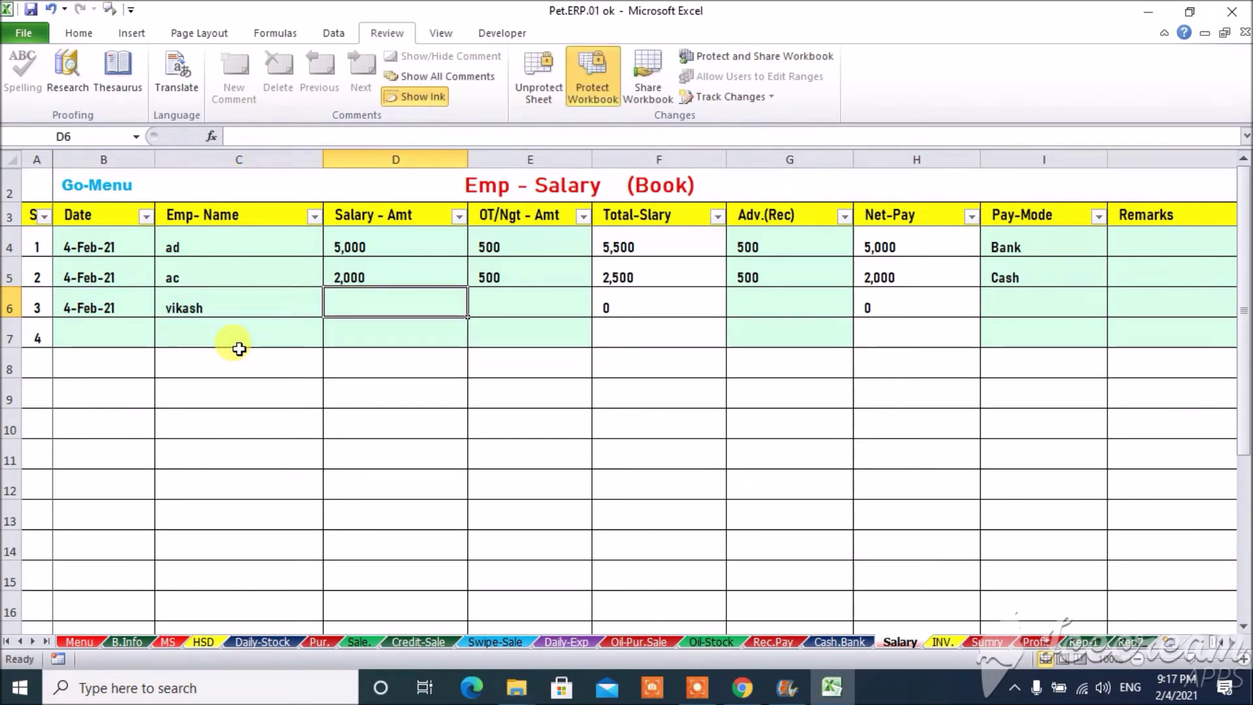
{"action": "type", "text": "15000"}
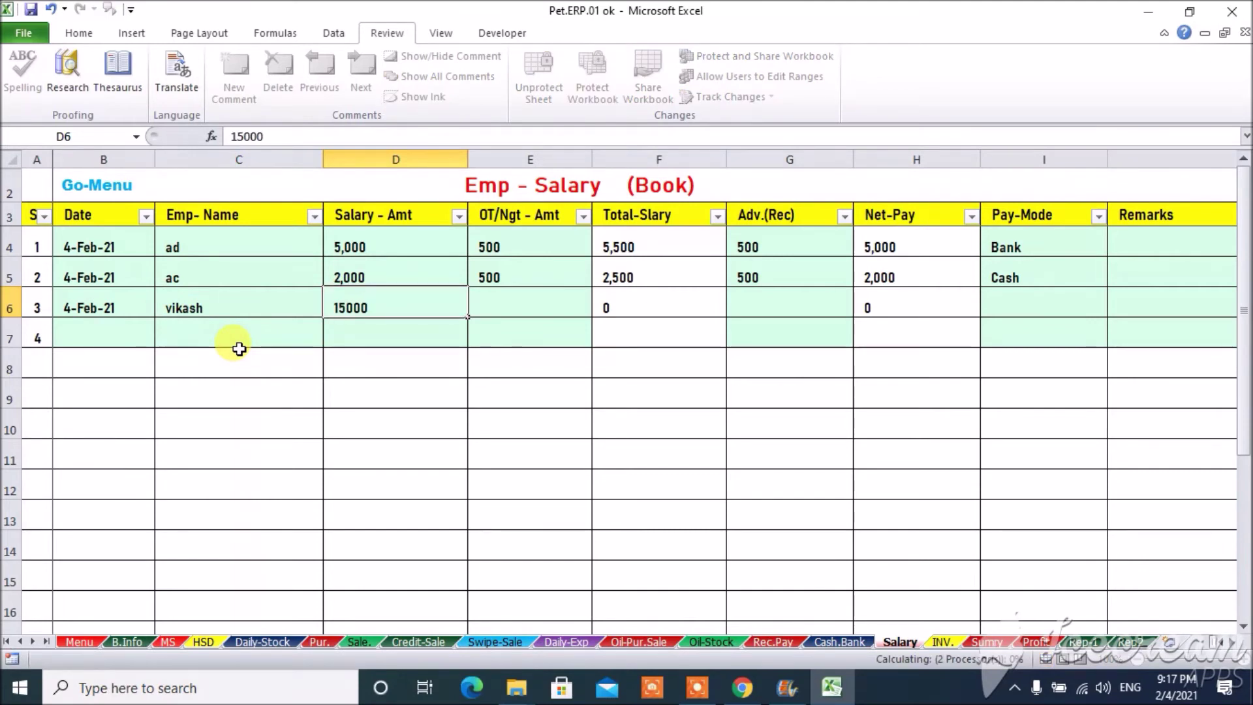
{"action": "key", "text": "Tab"}
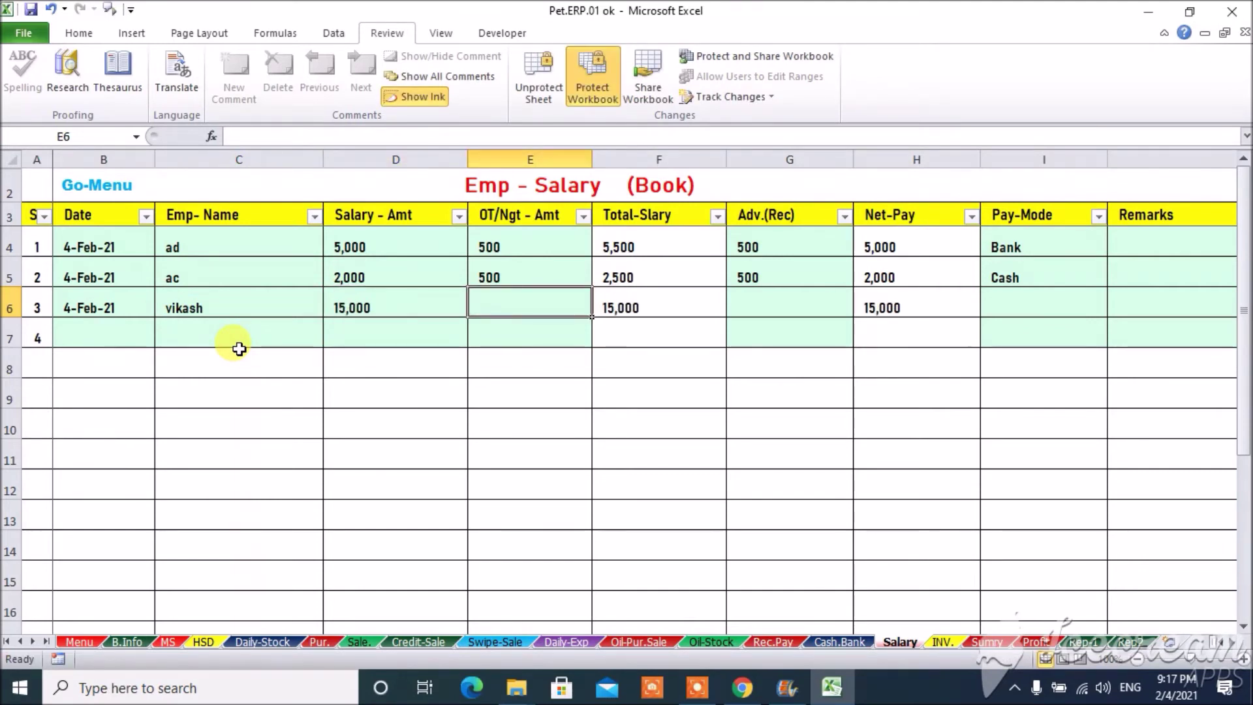
{"action": "type", "text": "500"}
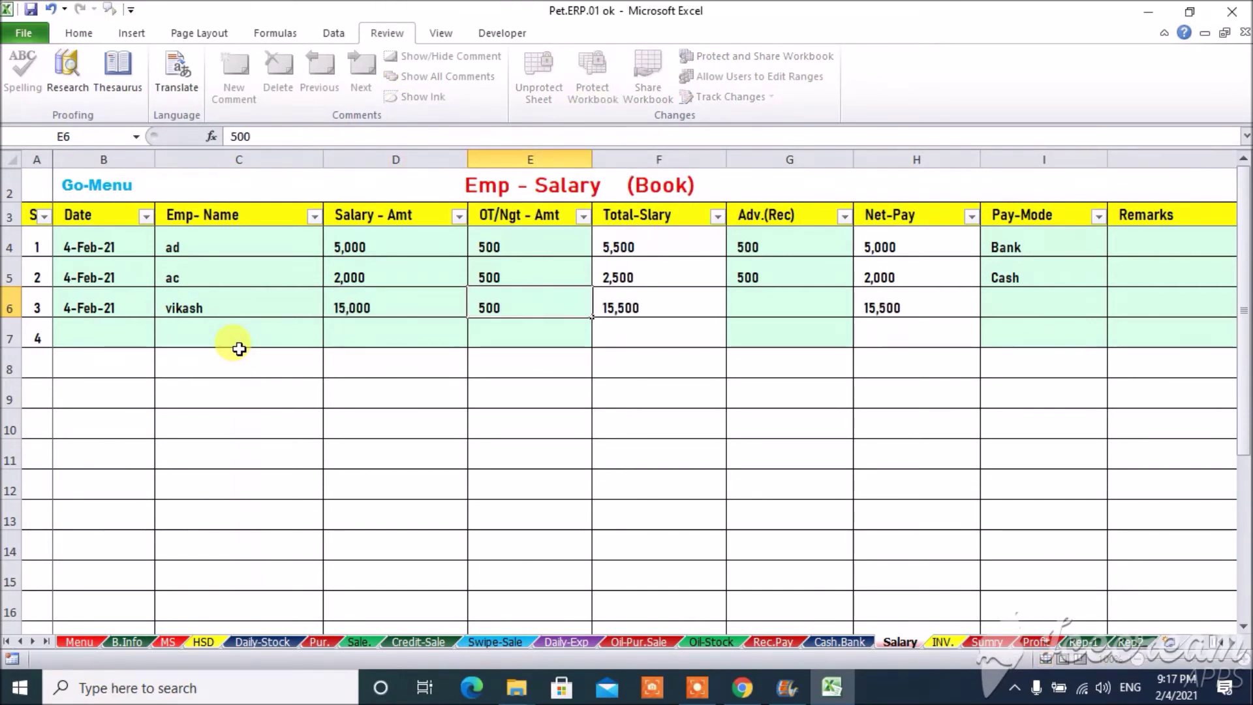
{"action": "key", "text": "Tab"}
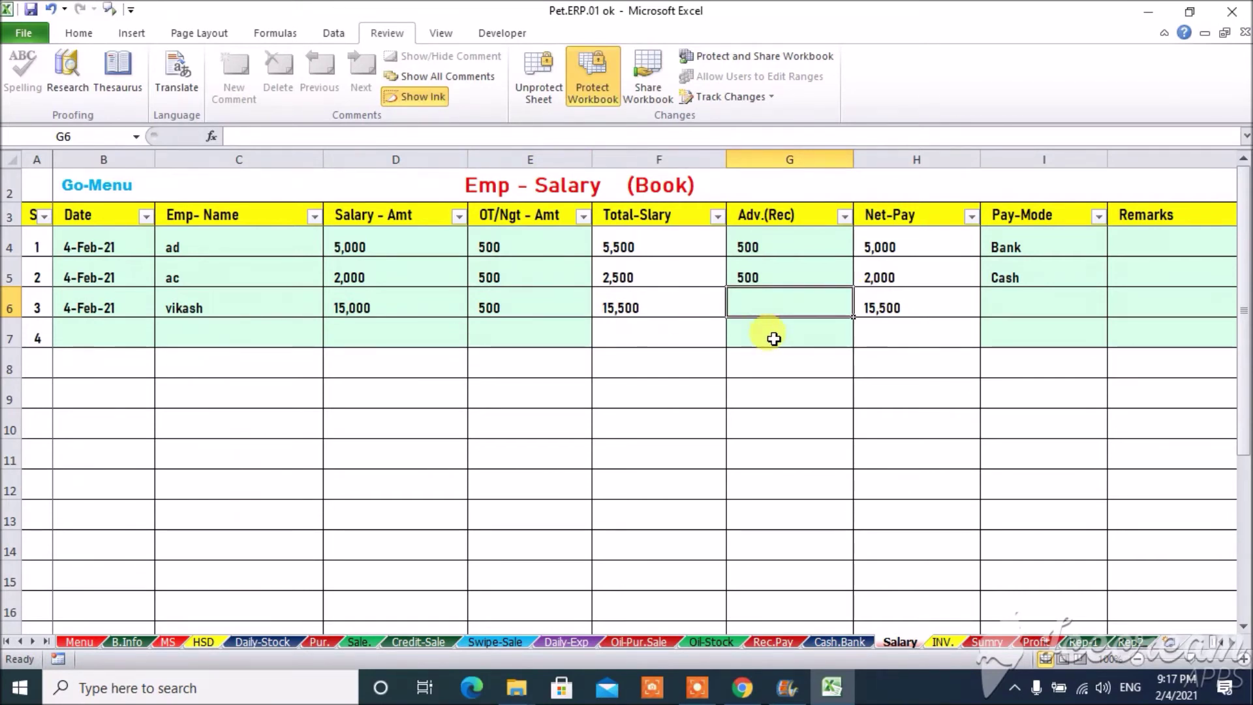
Set the third salary entry's recovered advance to 500 and its pay mode to Bank
{"action": "type", "text": "500"}
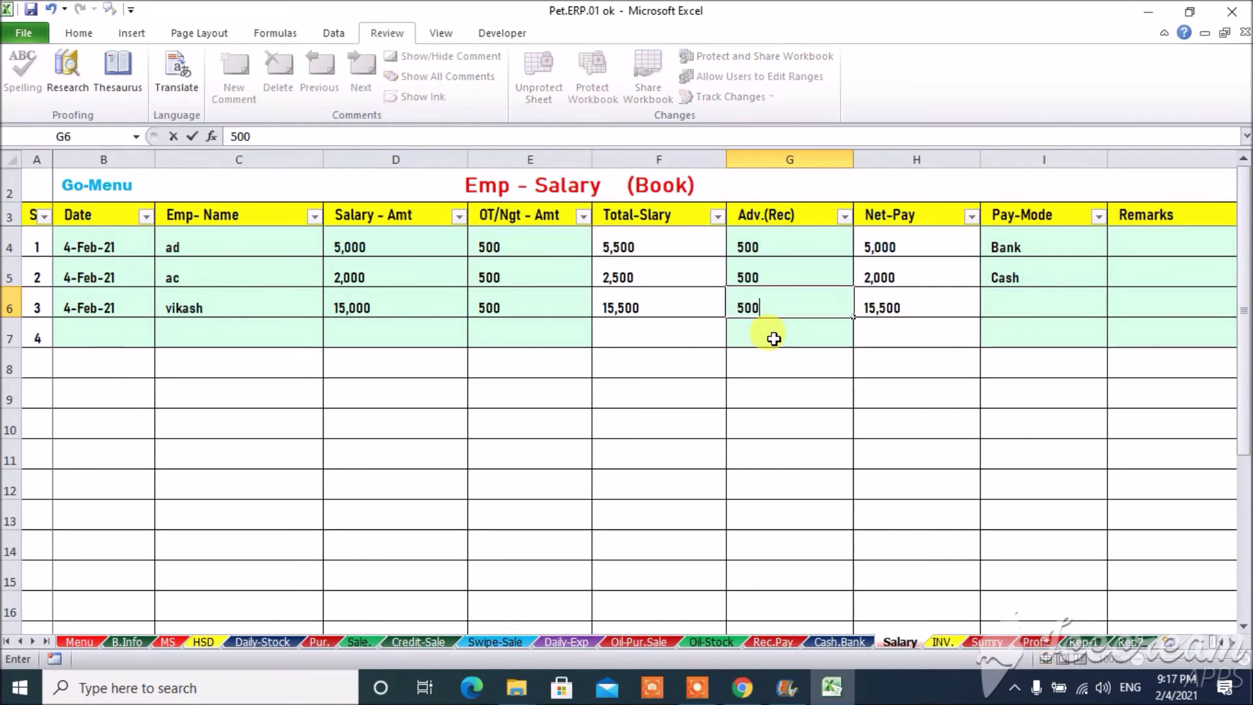
{"action": "key", "text": "Tab"}
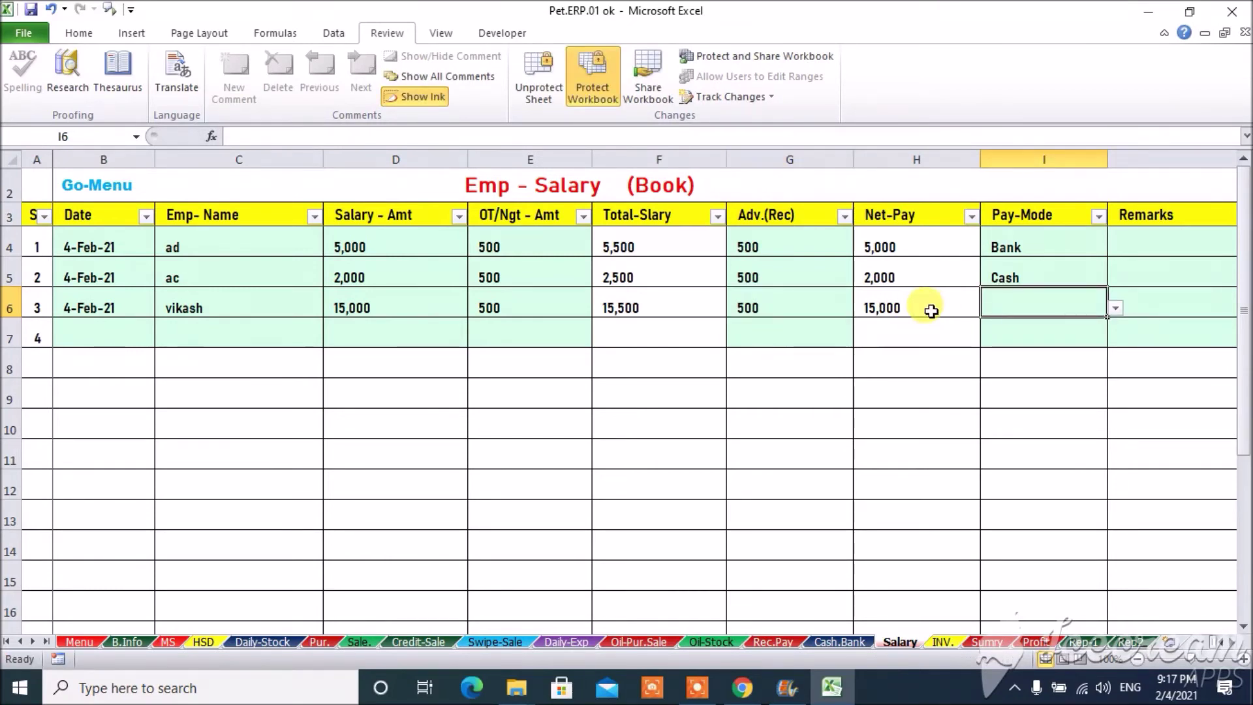
{"action": "left_click", "coordinate": [1115, 308]}
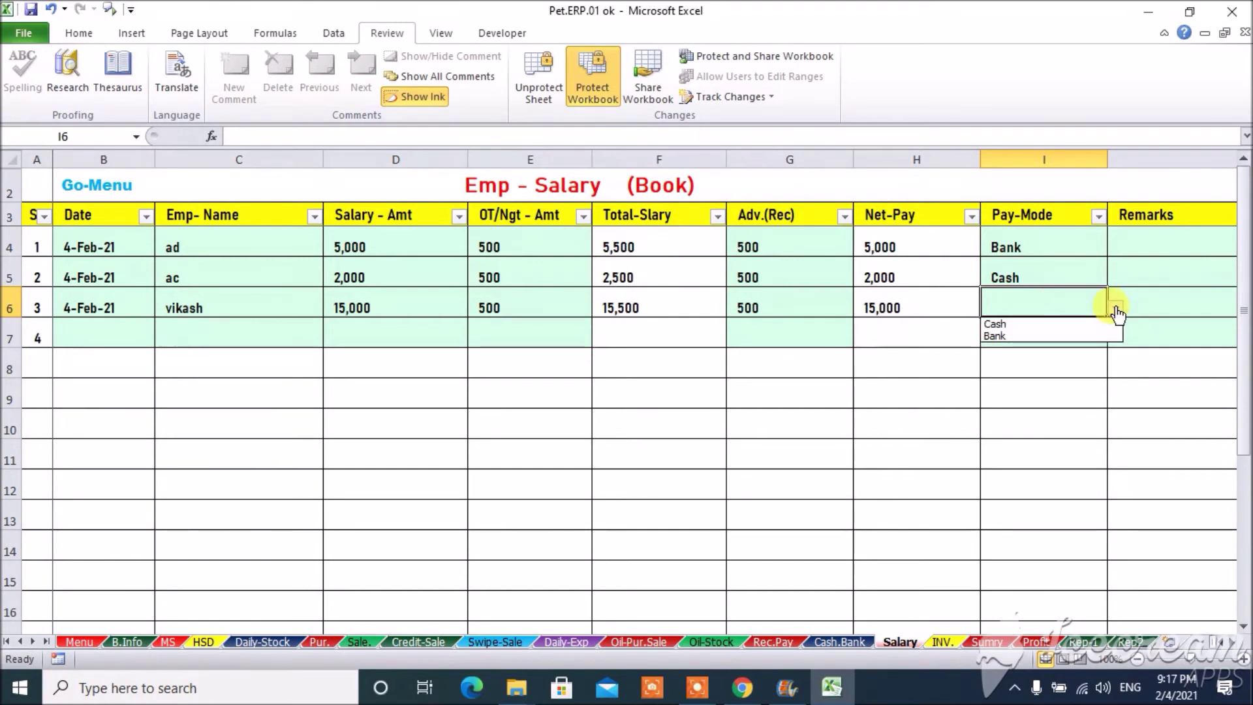
{"action": "left_click", "coordinate": [1062, 335]}
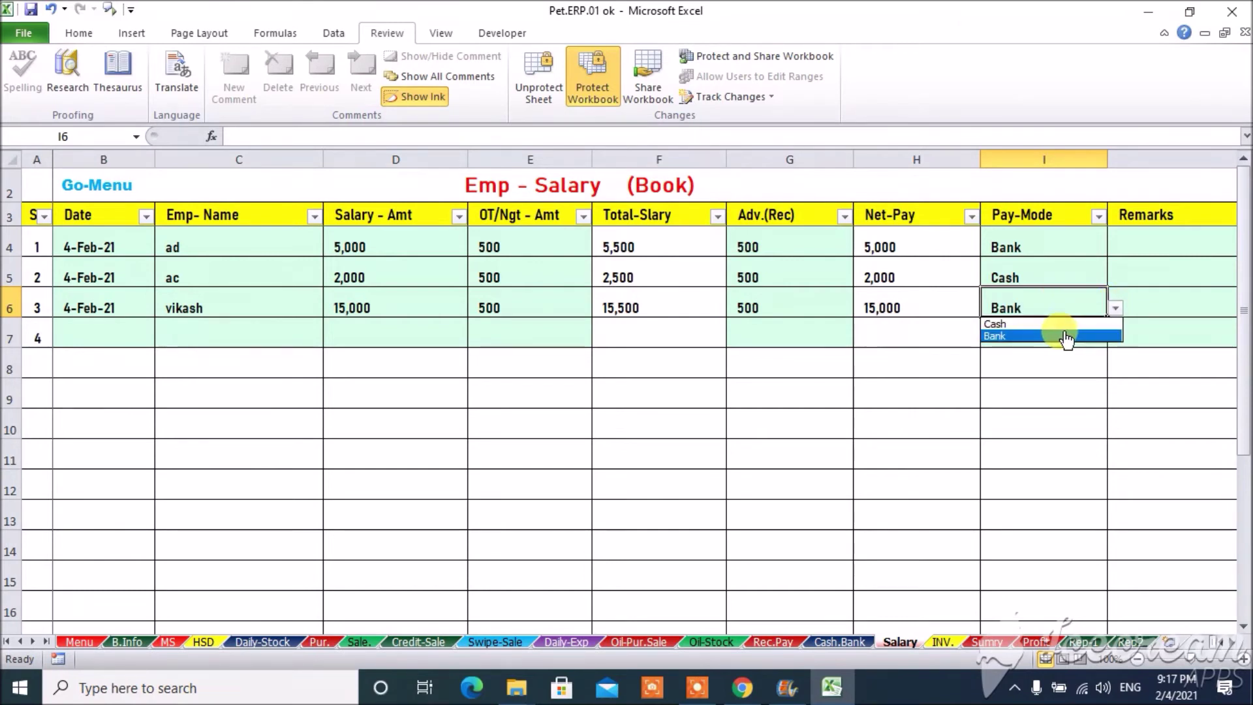
Start a fourth salary entry dated 4-Feb-21 with the employee's name and a salary of 25,000
{"action": "left_click", "coordinate": [127, 336]}
{"action": "key", "text": "ctrl+semicolon"}
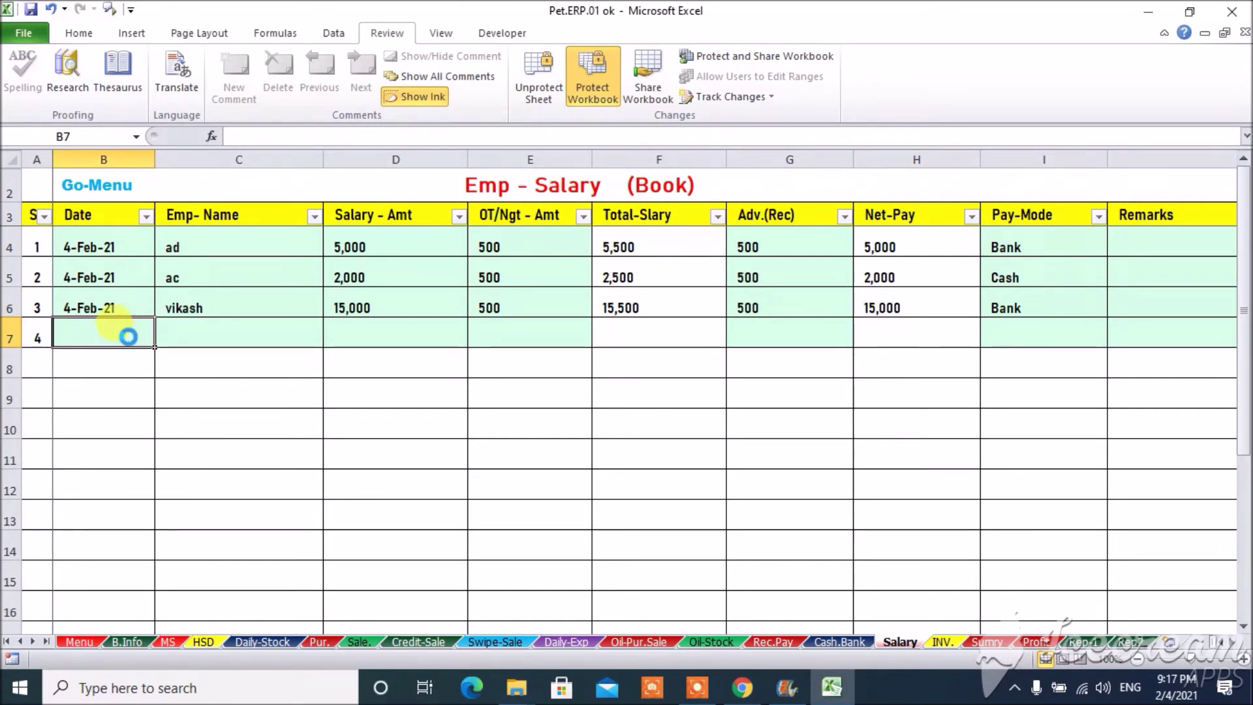
{"action": "key", "text": "Tab"}
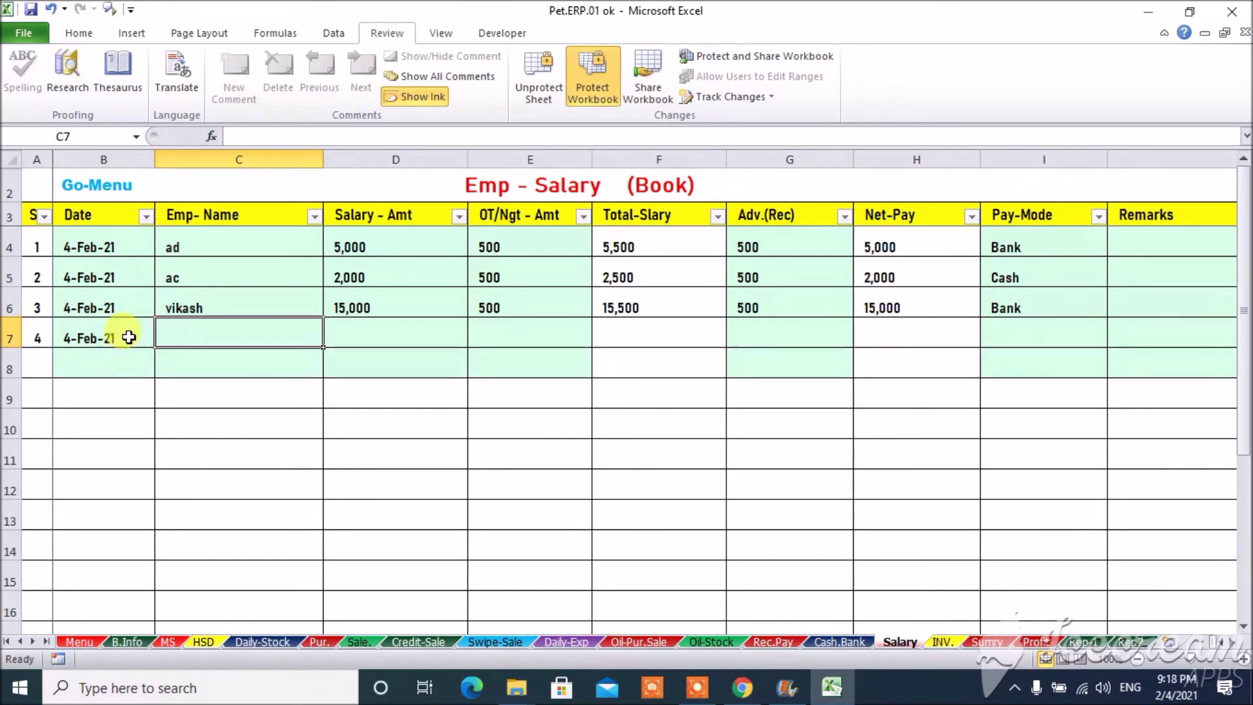
{"action": "type", "text": "manoj"}
{"action": "key", "text": "Tab"}
{"action": "type", "text": "2500"}
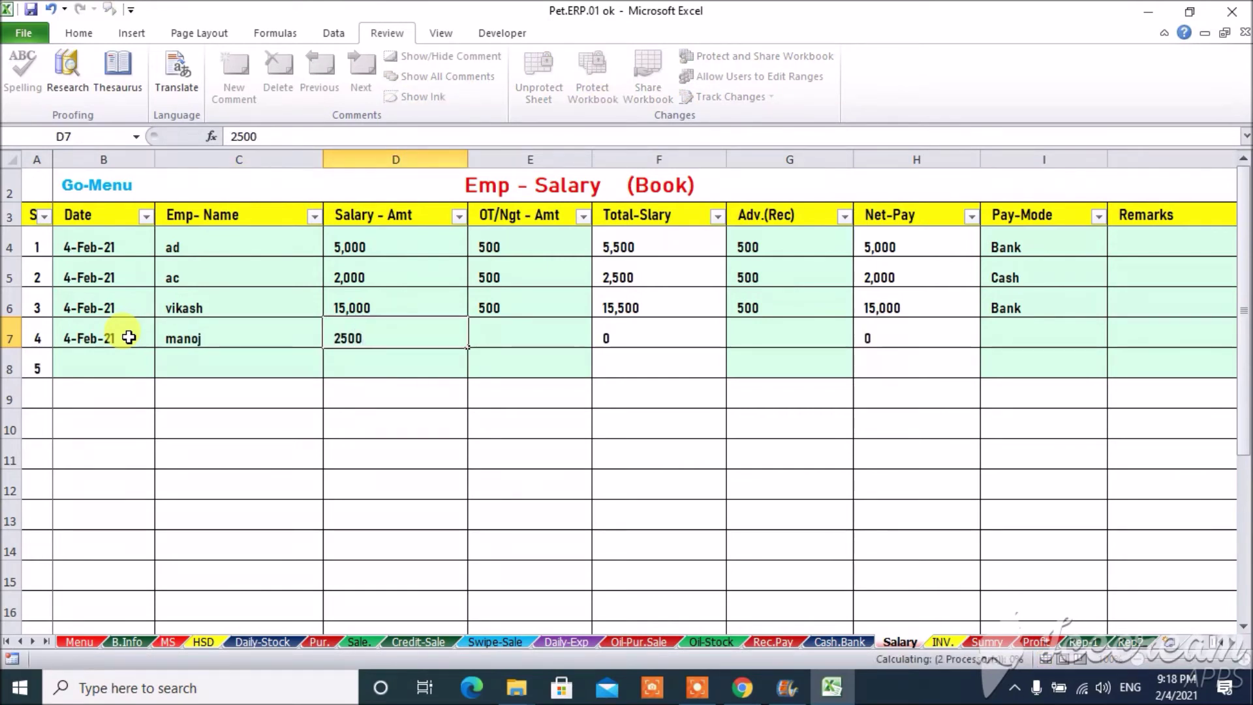
{"action": "key", "text": "Tab"}
{"action": "key", "text": "Left"}
{"action": "type", "text": "25000"}
{"action": "key", "text": "Tab"}
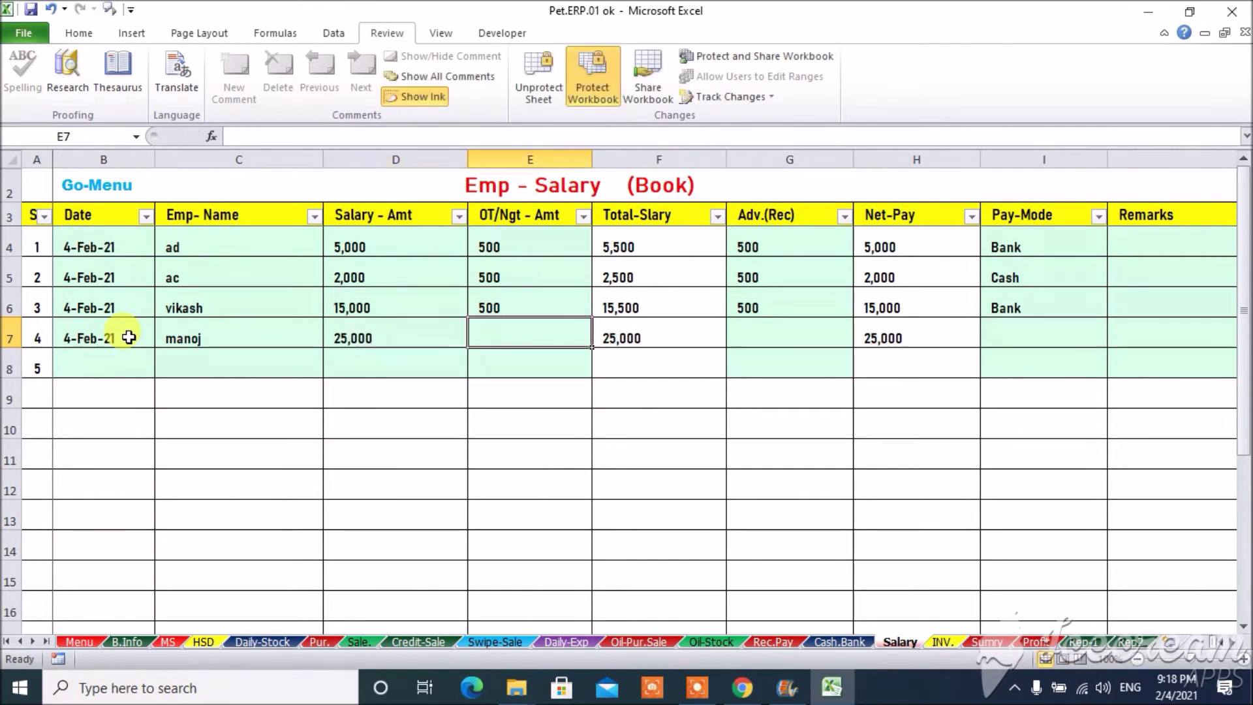
Set the fourth salary entry's OT/Ngt amount to 0 and its pay mode to Bank, leaving the advance blank
{"action": "type", "text": "0"}
{"action": "key", "text": "Tab"}
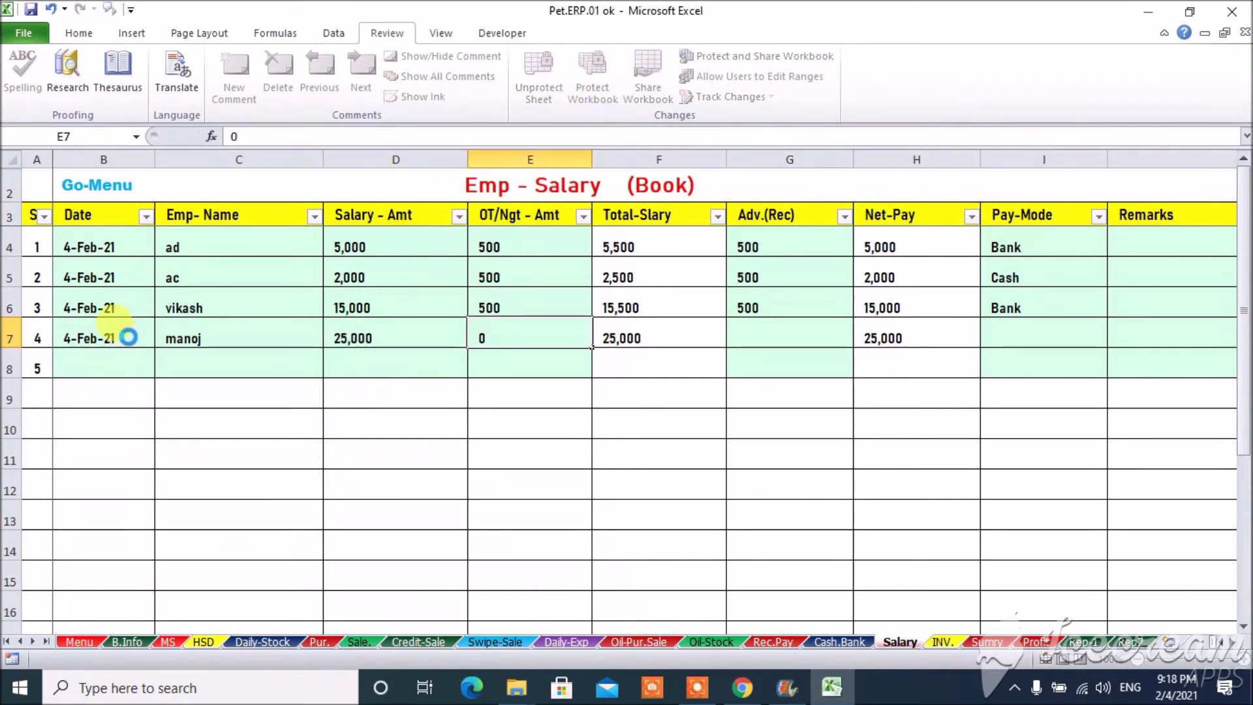
{"action": "key", "text": "Tab"}
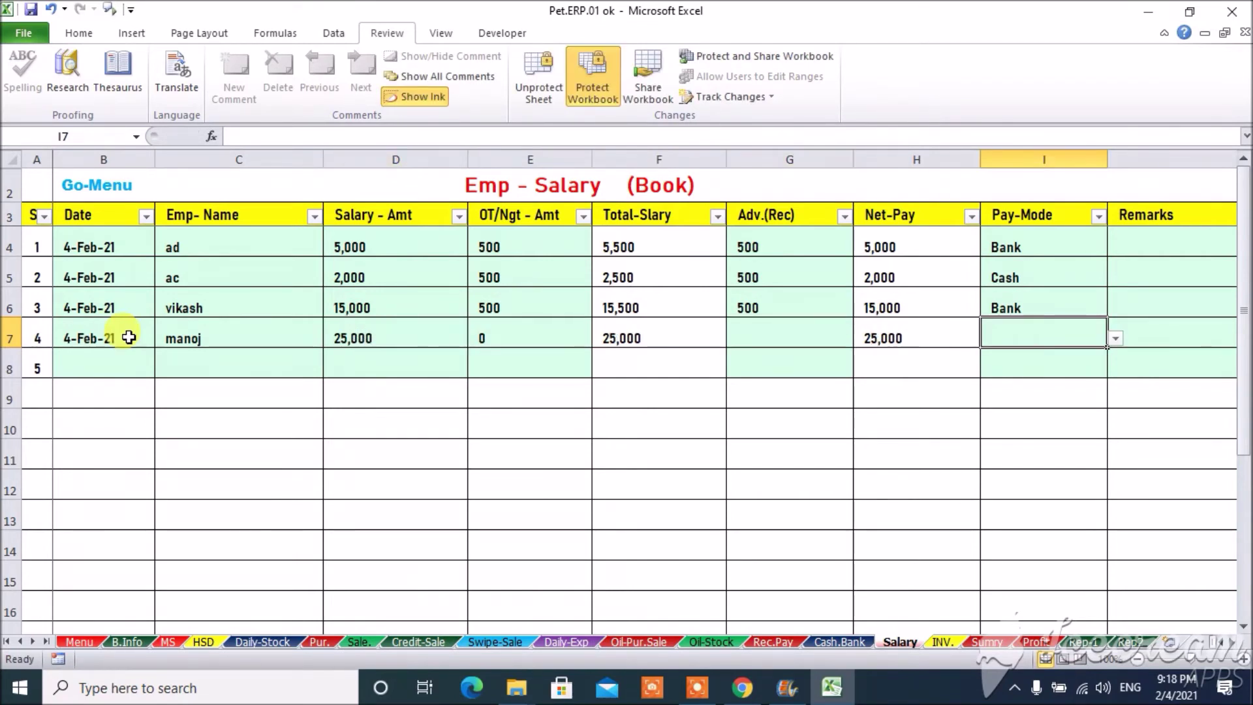
{"action": "key", "text": "alt+Down"}
{"action": "key", "text": "Down"}
{"action": "key", "text": "Down"}
{"action": "key", "text": "Return"}
{"action": "left_click", "coordinate": [1115, 340]}
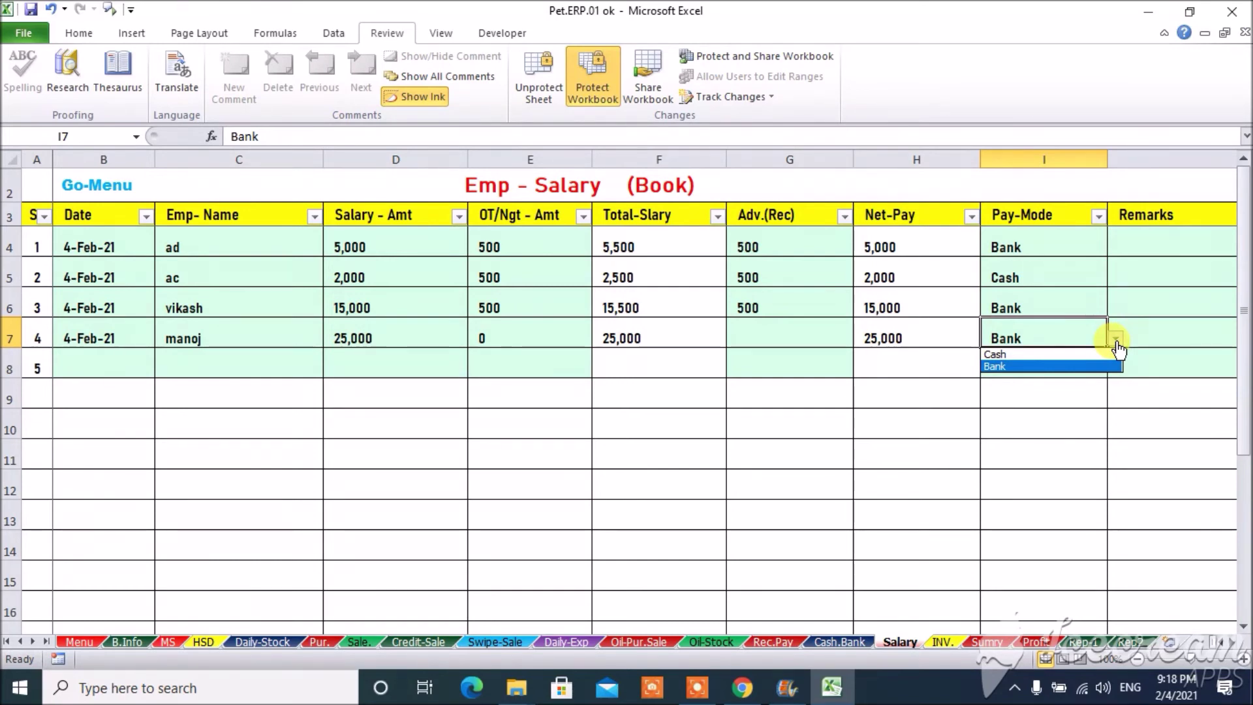
{"action": "key", "text": "Return"}
{"action": "key", "text": "Home"}
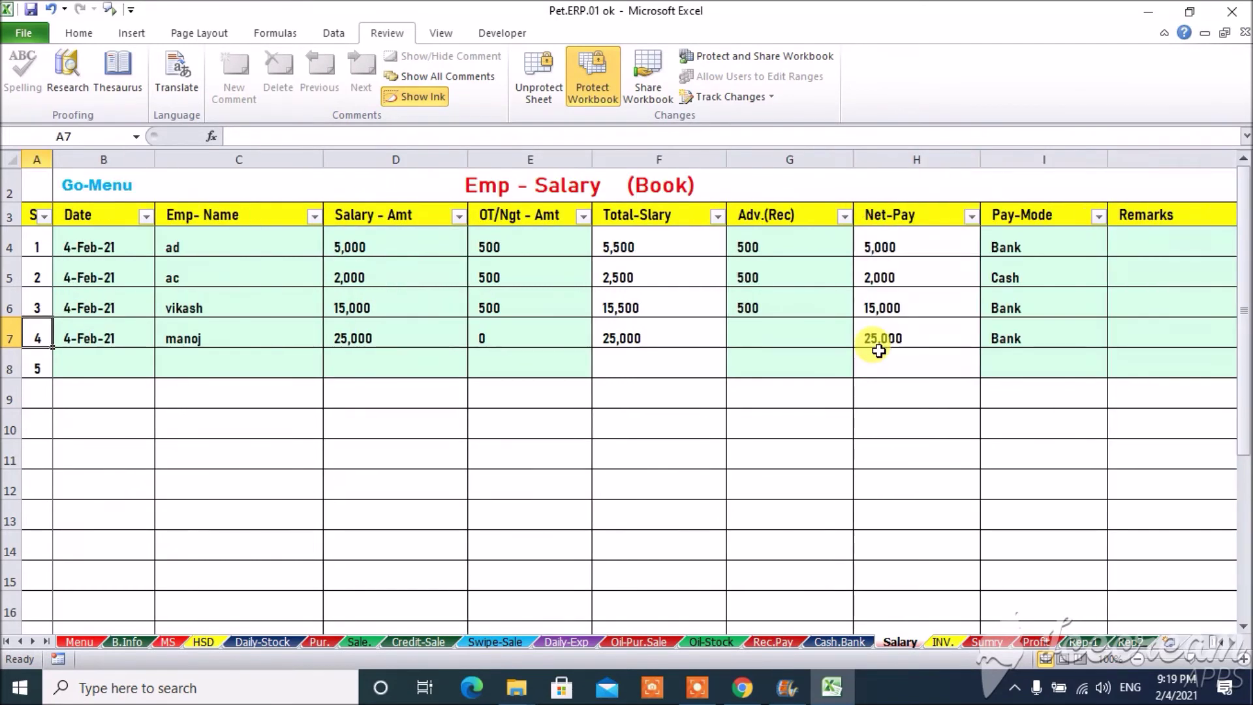
{"action": "key", "text": "Right"}
{"action": "key", "text": "Down"}
{"action": "key", "text": "Up"}
{"action": "key", "text": "Right"}
{"action": "key", "text": "Down"}
{"action": "key", "text": "Down"}
{"action": "key", "text": "Down"}
{"action": "key", "text": "Down"}
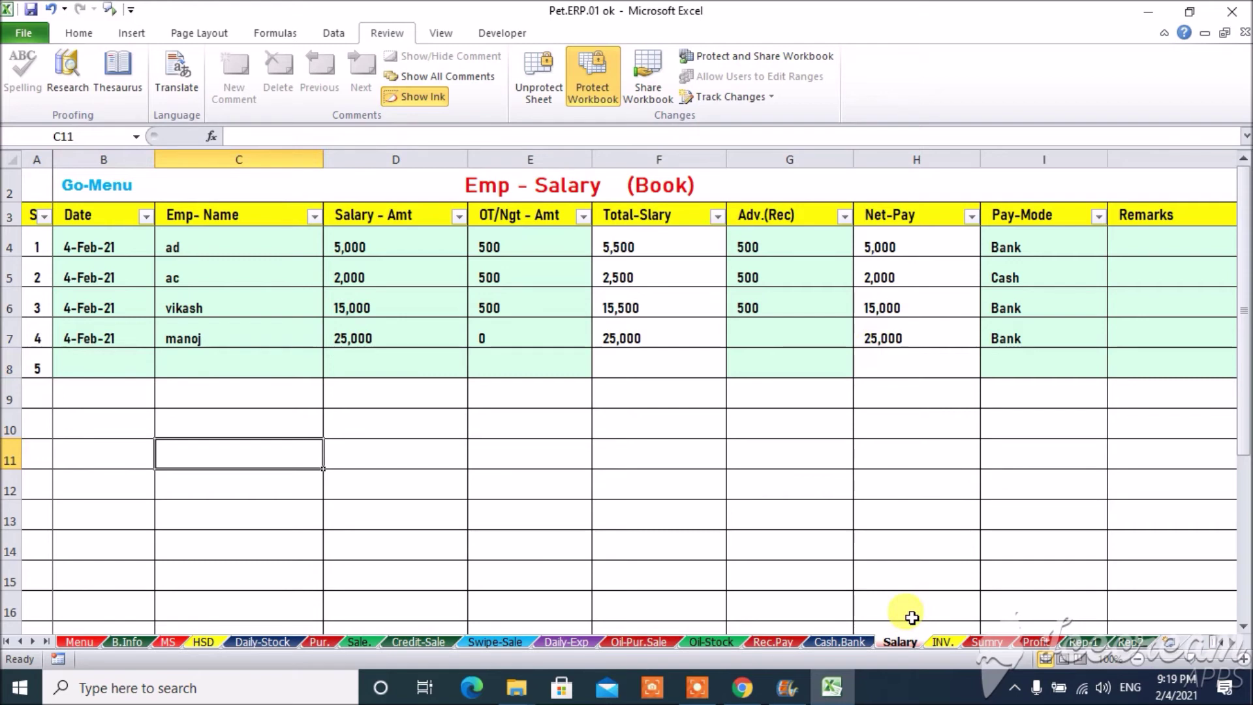
Compare the 4-Feb-21 salary payment in the Cash Book with the Cash pay-mode entry in the Salary sheet
{"action": "left_click", "coordinate": [840, 641]}
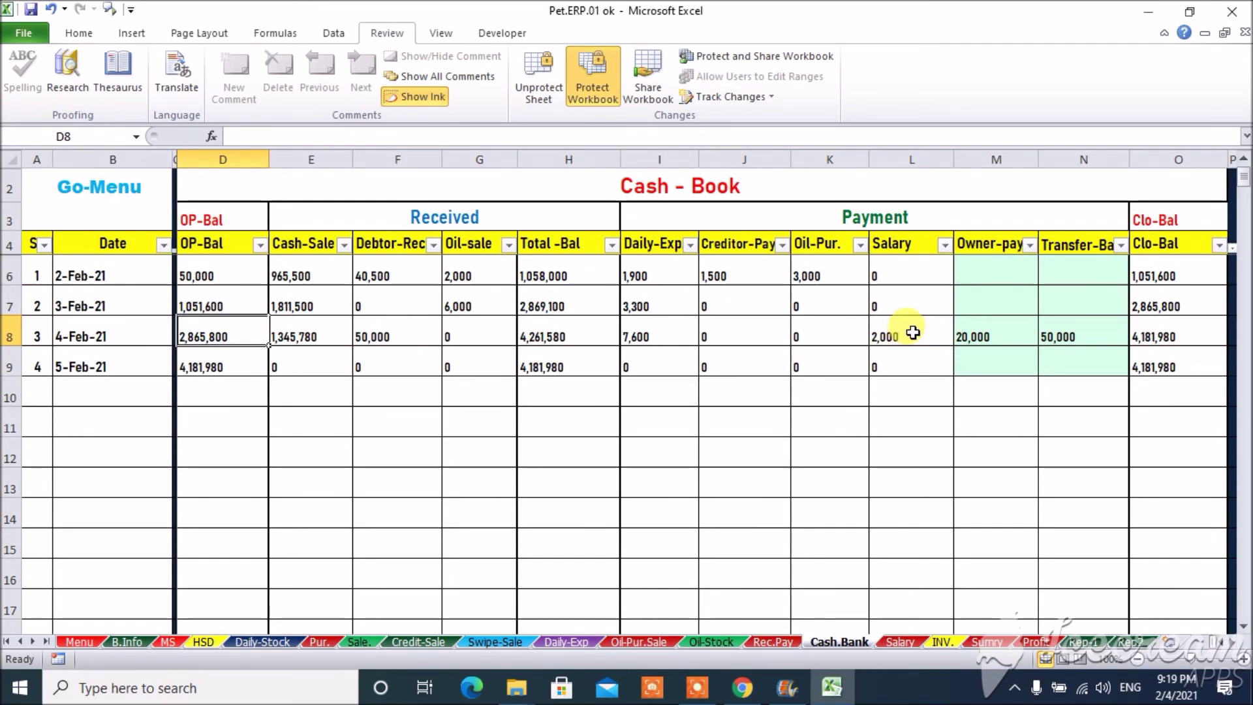
{"action": "left_click", "coordinate": [900, 641]}
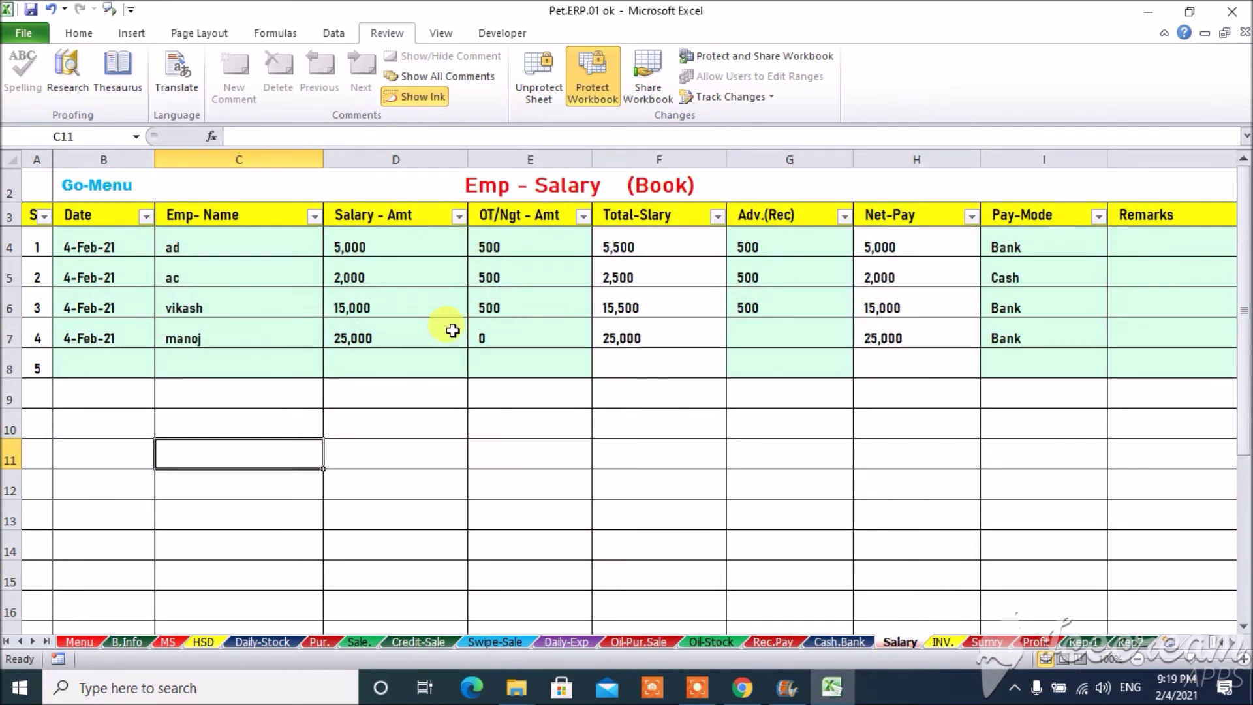
{"action": "left_click", "coordinate": [1040, 274]}
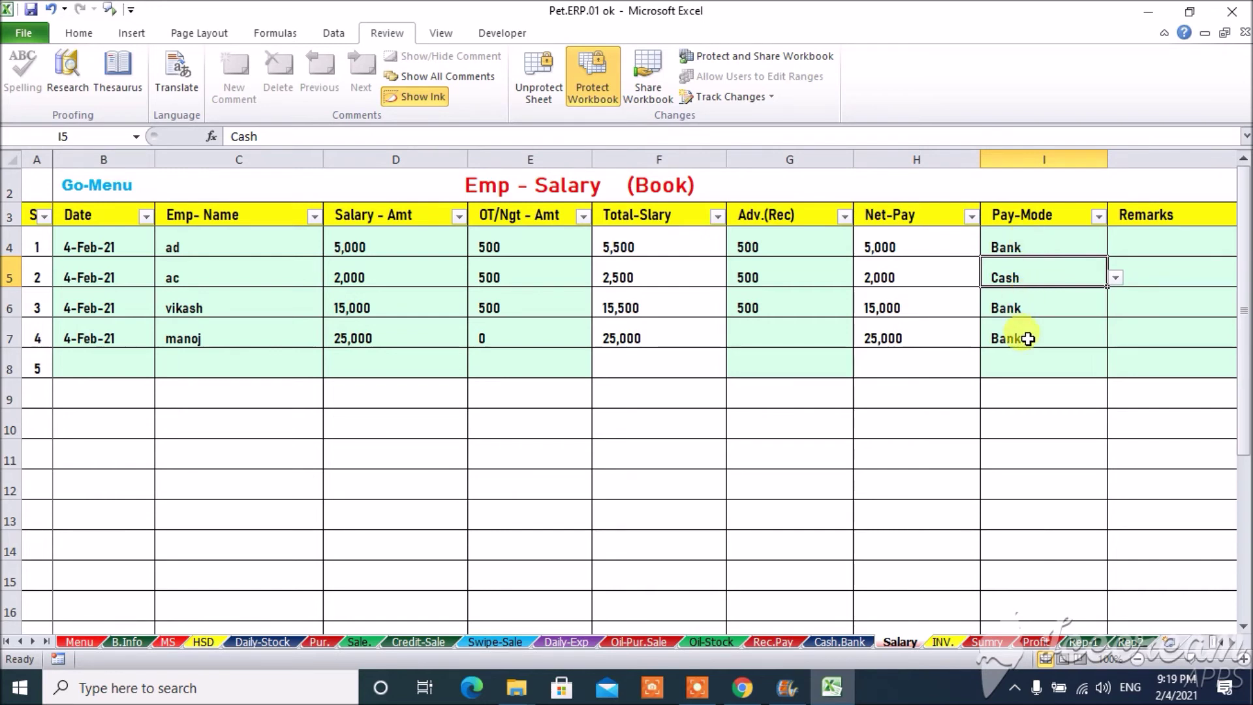
Compare the 4-Feb-21 salary payment in the Bank section with the net pay of the Bank pay-mode entries in the Salary sheet
{"action": "left_click", "coordinate": [839, 641]}
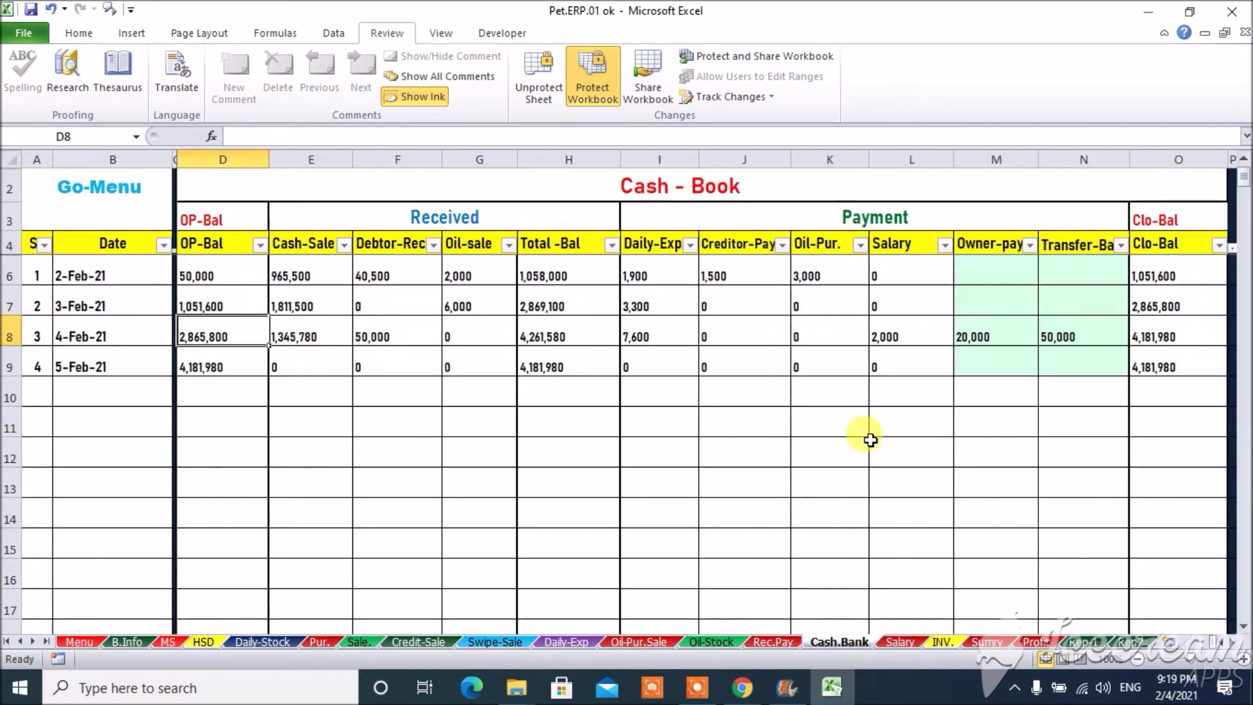
{"action": "left_click", "coordinate": [692, 178]}
{"action": "key", "text": "Right"}
{"action": "key", "text": "Right"}
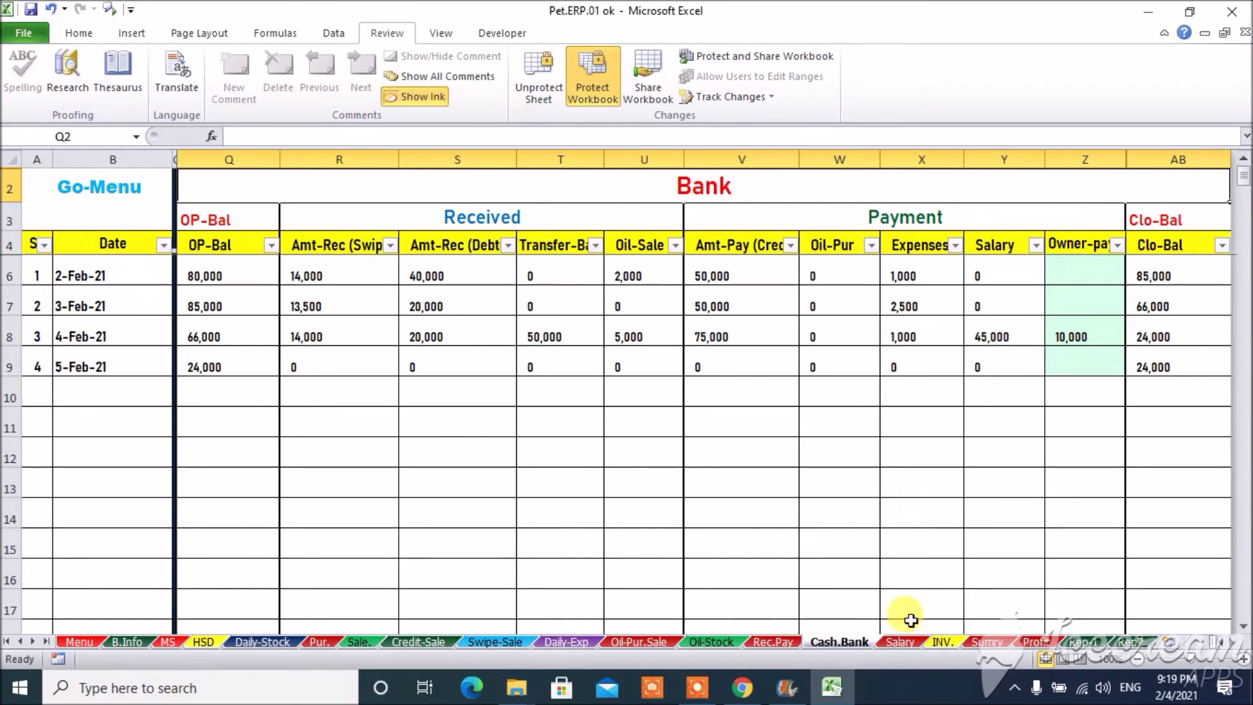
{"action": "left_click", "coordinate": [899, 641]}
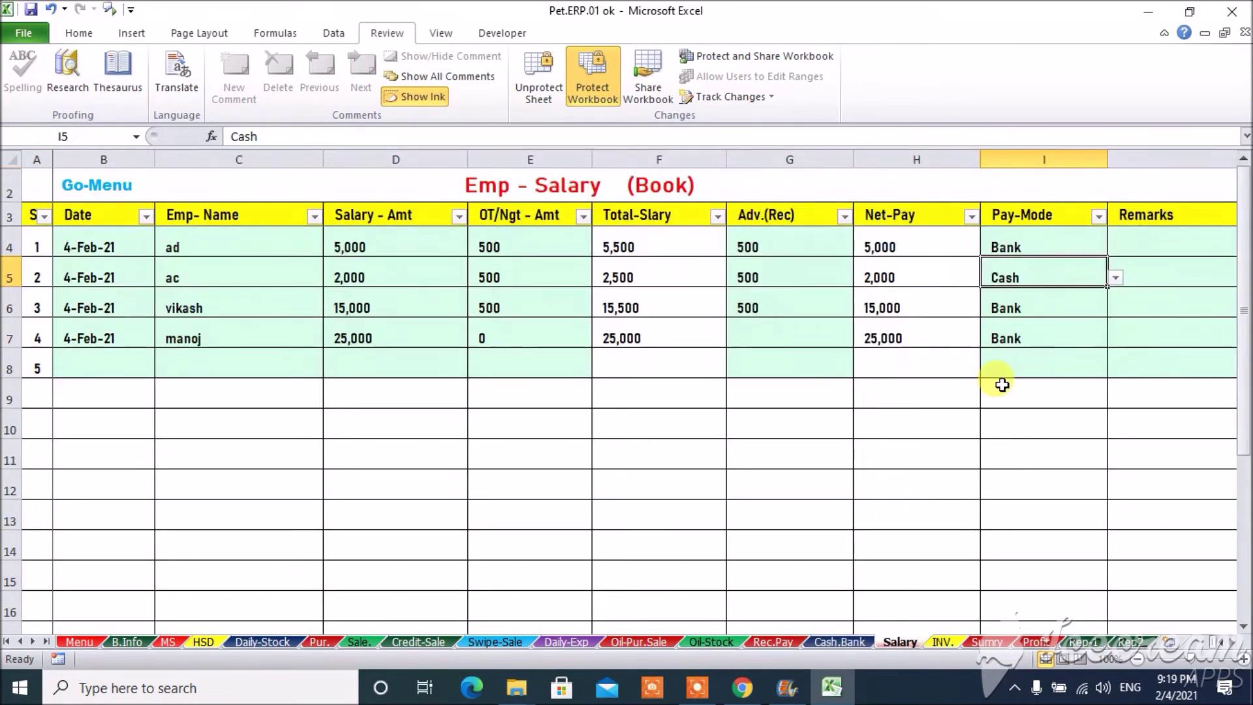
{"action": "left_click", "coordinate": [921, 332]}
{"action": "left_click", "coordinate": [928, 299]}
{"action": "left_click", "coordinate": [931, 242]}
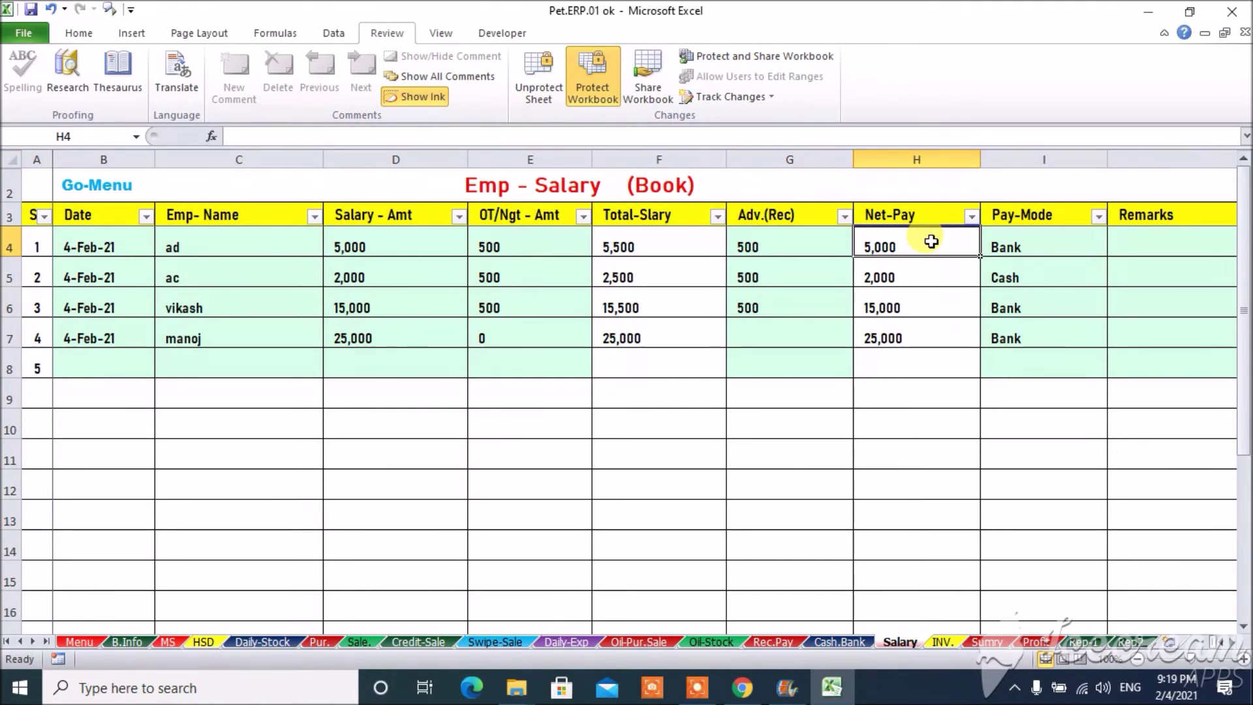
Change the seller's company name on the Tax Invoice in the INV. sheet to HP Petrolium
{"action": "left_click", "coordinate": [942, 643]}
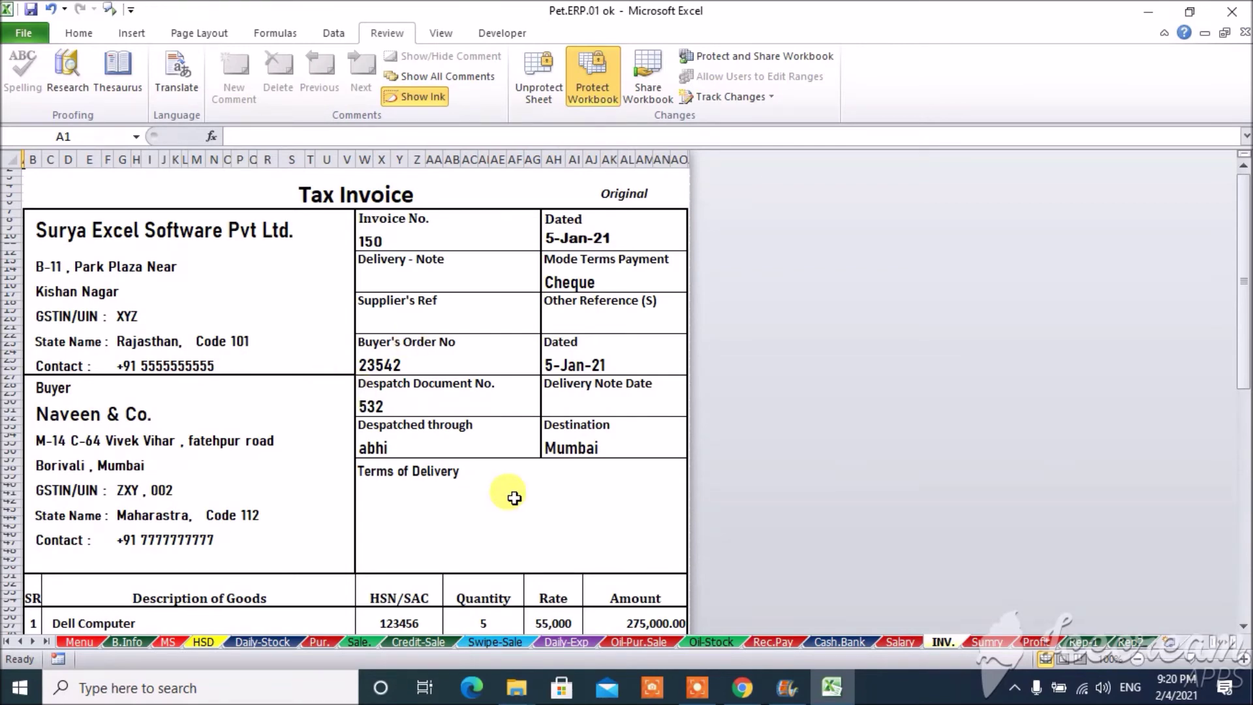
{"action": "left_click", "coordinate": [218, 229]}
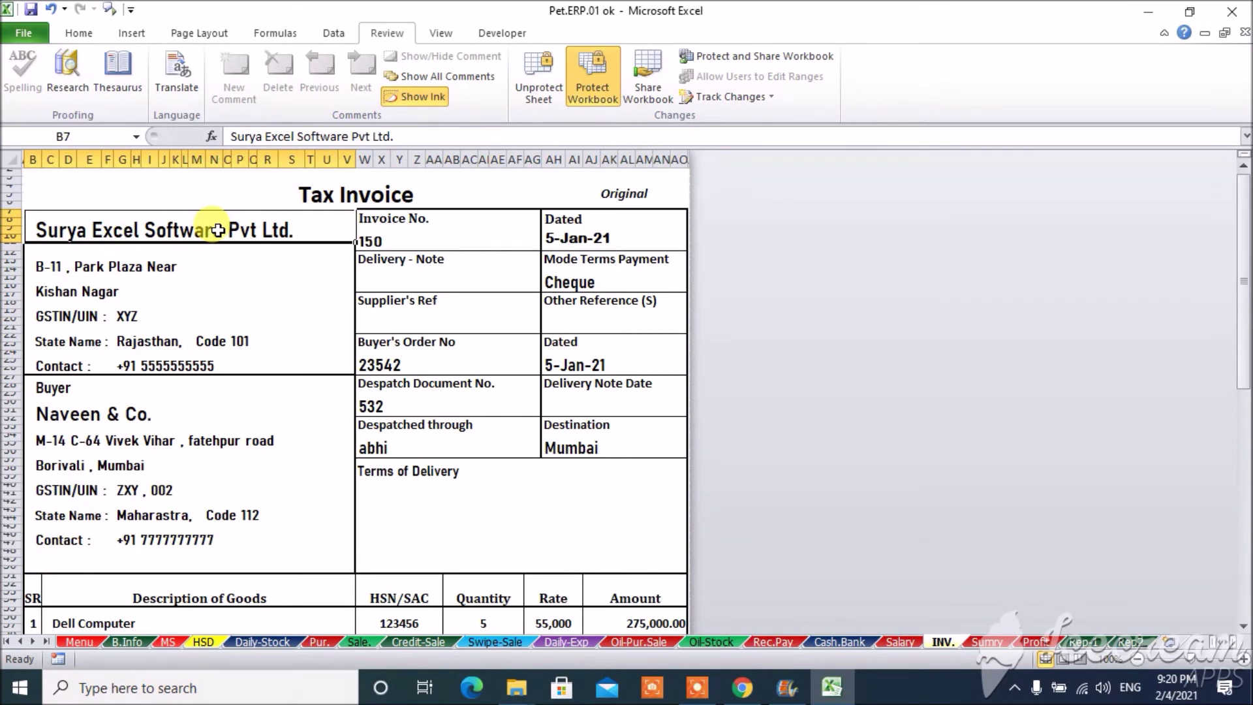
{"action": "type", "text": "HP P"}
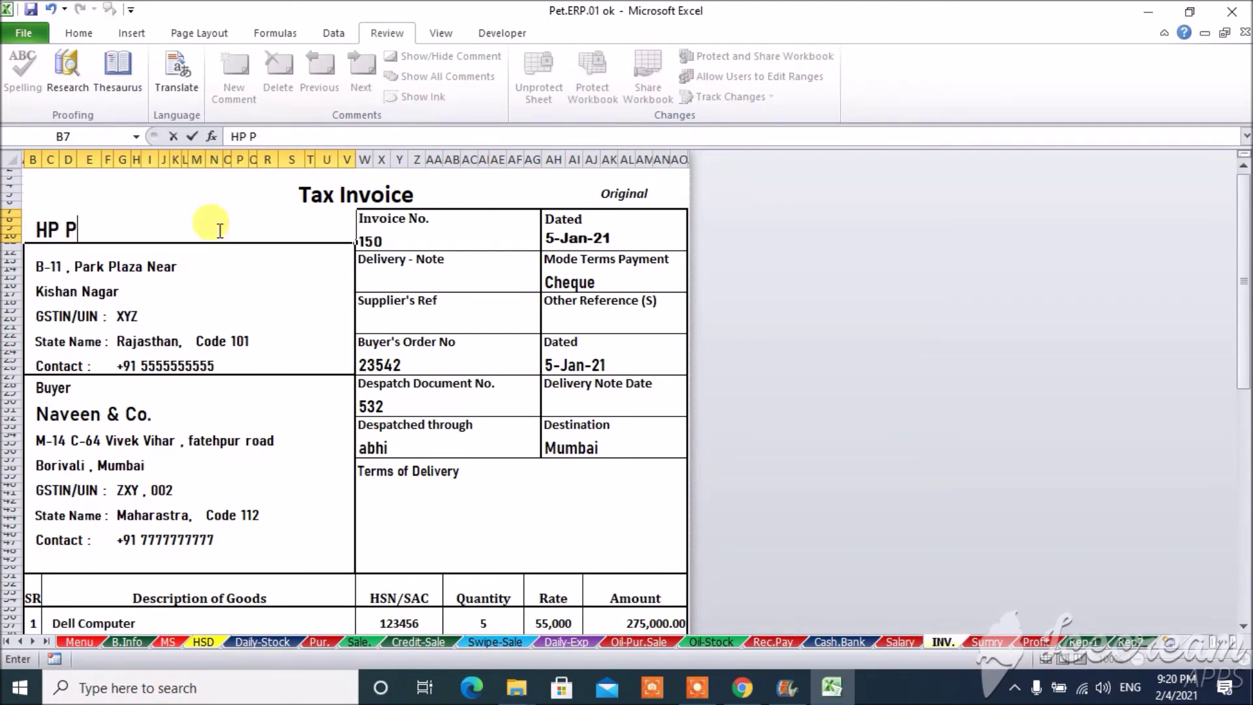
{"action": "type", "text": "etrolium"}
{"action": "key", "text": "Return"}
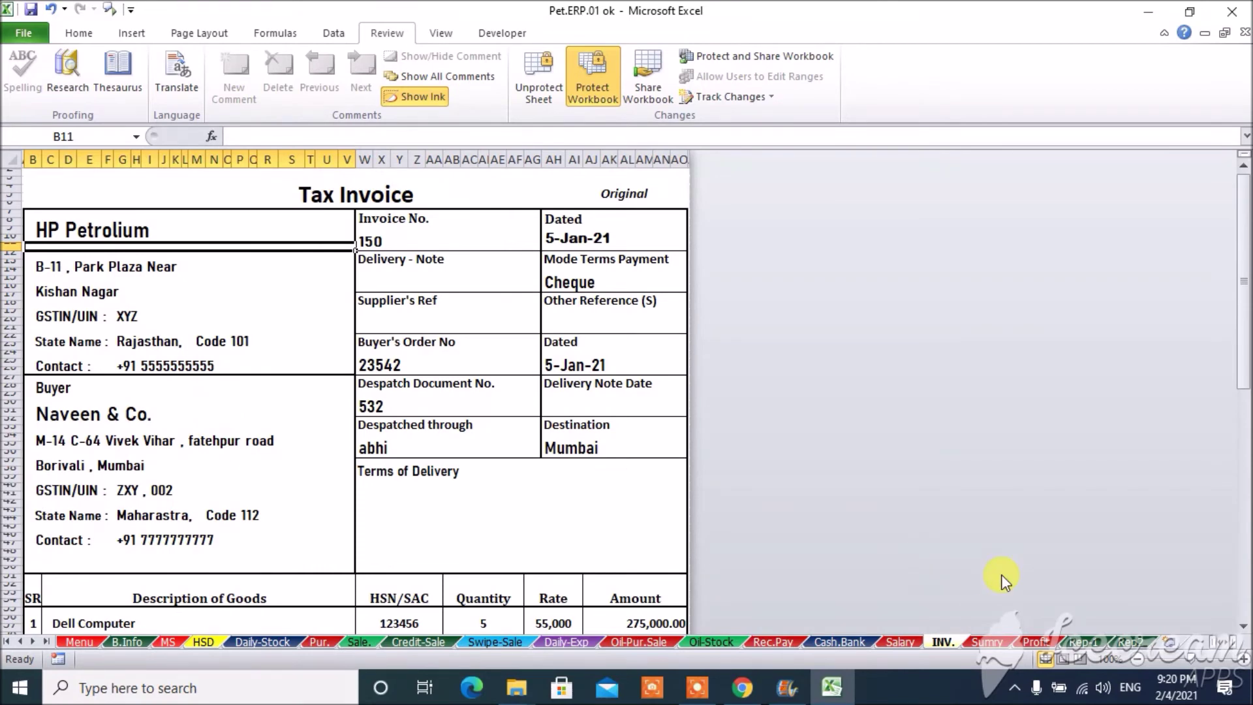
Review the Profit Summary in the Sumry sheet, from MS, HSD and oil sale profits through expenses and salary to the net profit
{"action": "left_click", "coordinate": [985, 643]}
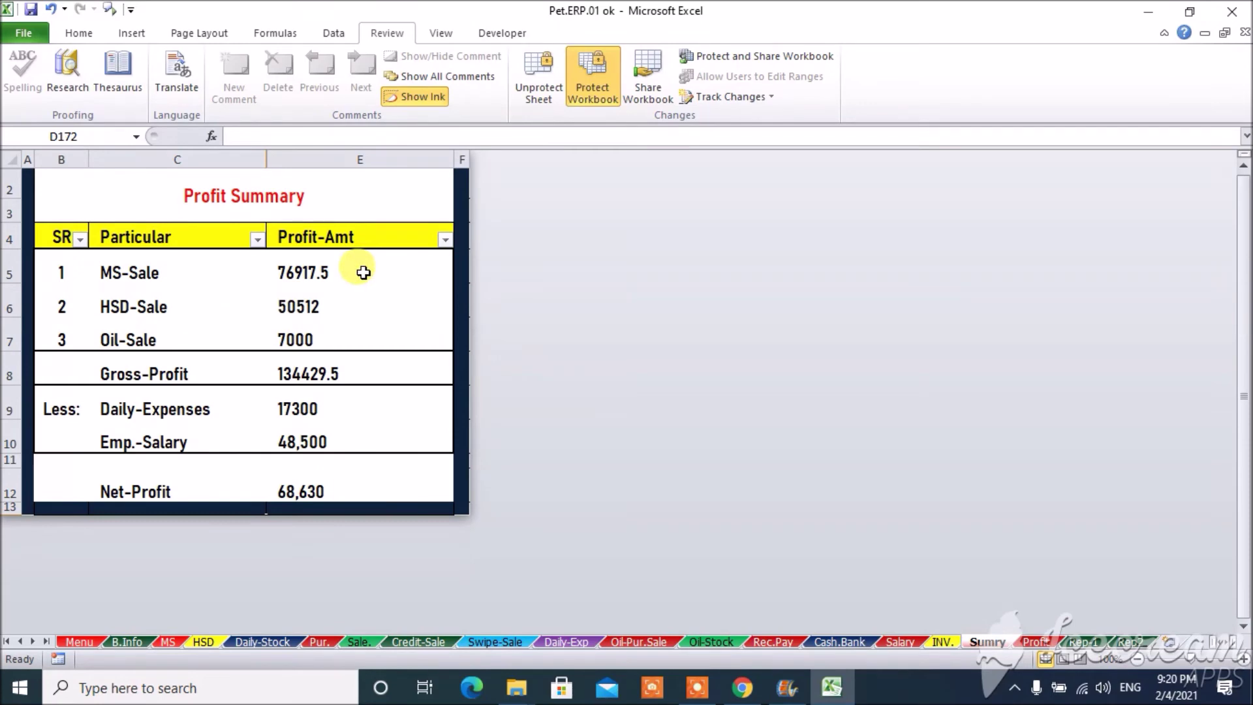
{"action": "left_click", "coordinate": [340, 270]}
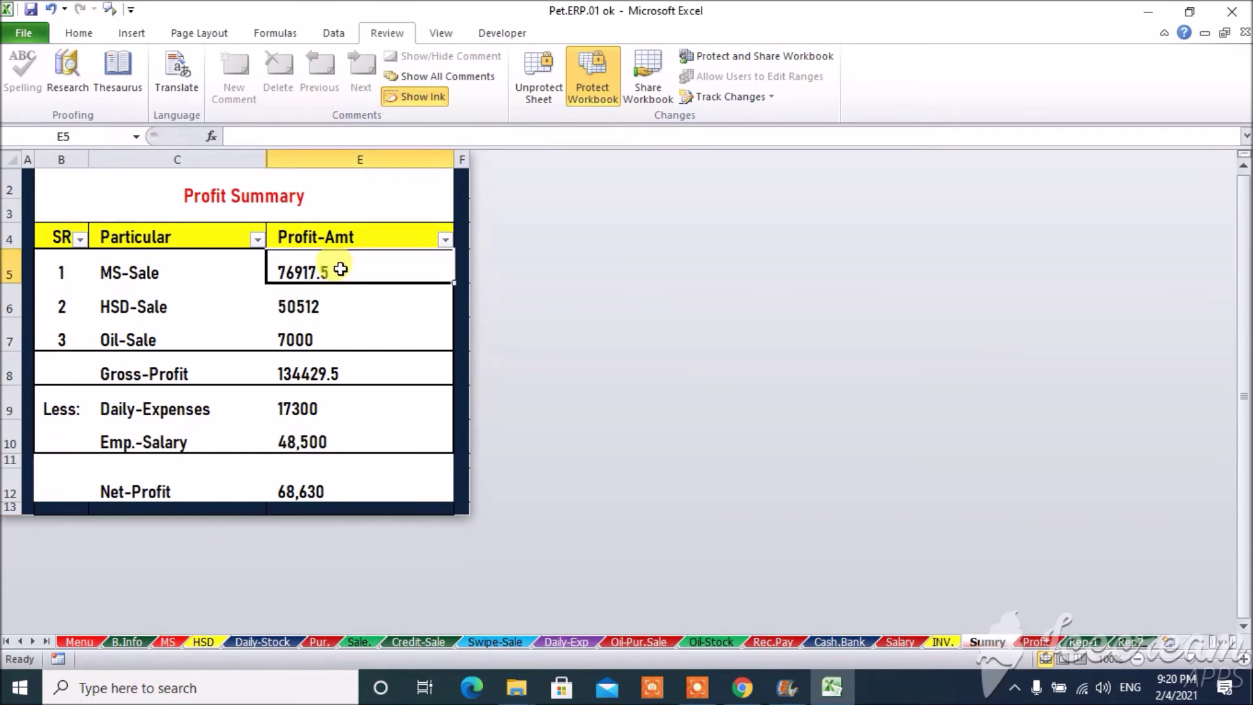
{"action": "left_click", "coordinate": [342, 336]}
{"action": "left_click", "coordinate": [358, 373]}
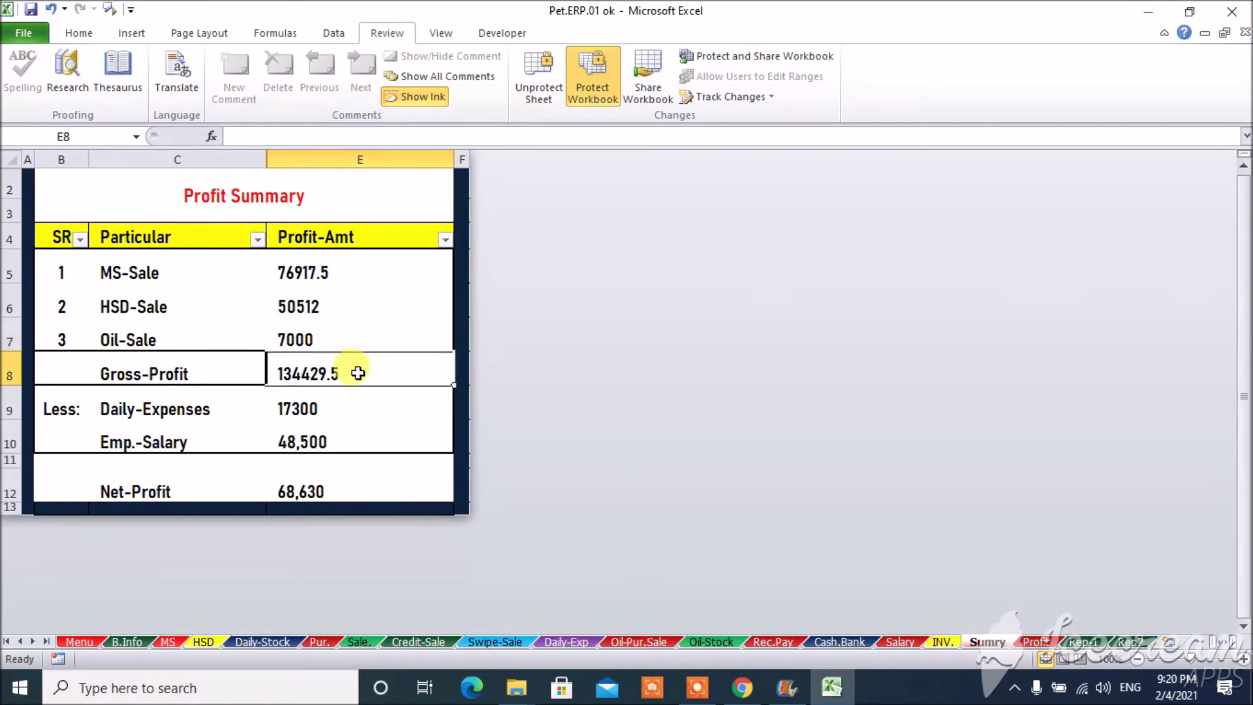
{"action": "left_click", "coordinate": [344, 408]}
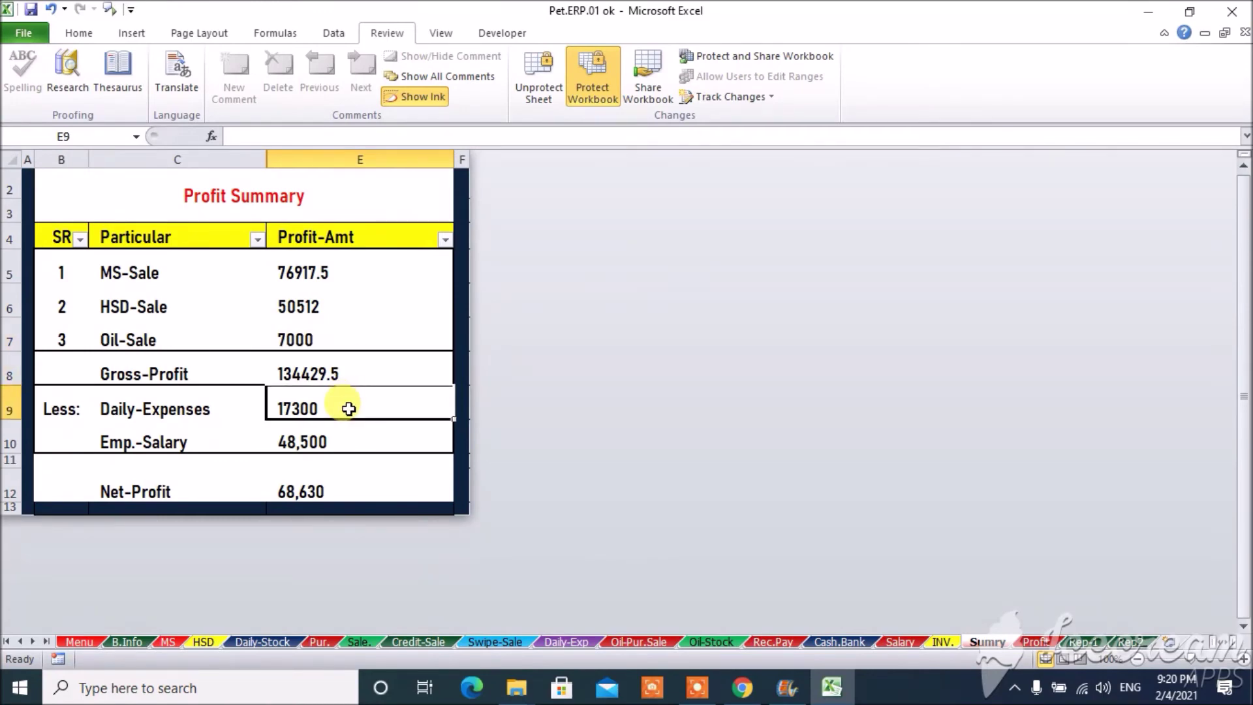
{"action": "left_click", "coordinate": [356, 435]}
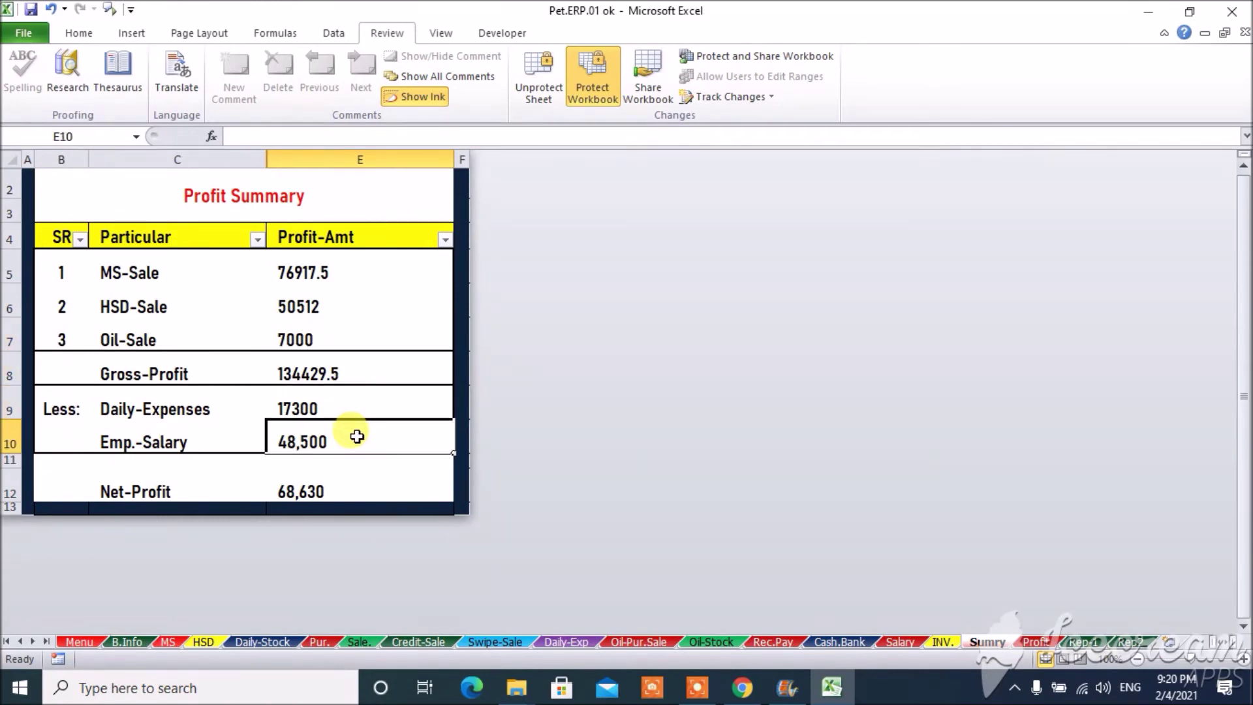
{"action": "left_click", "coordinate": [356, 479]}
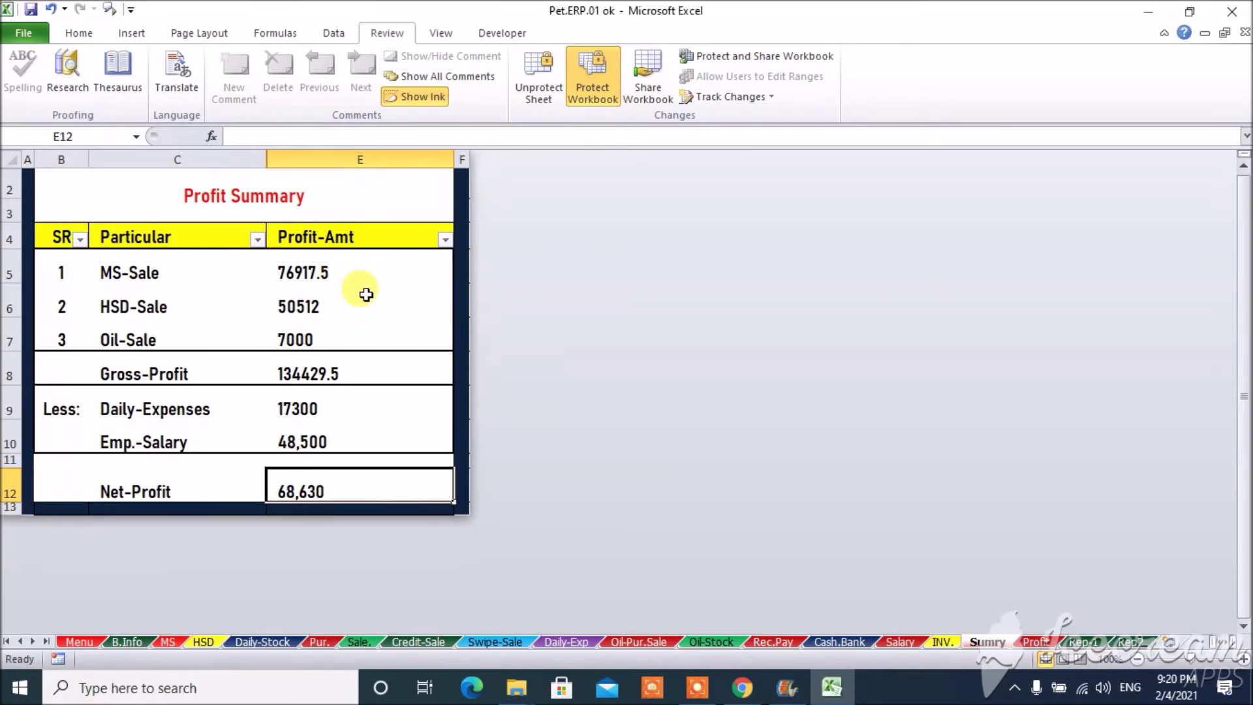
Examine the date-wise MS and HSD sale quantities, margins and profit amounts in the Profit & Loss Statement
{"action": "left_click", "coordinate": [1037, 642]}
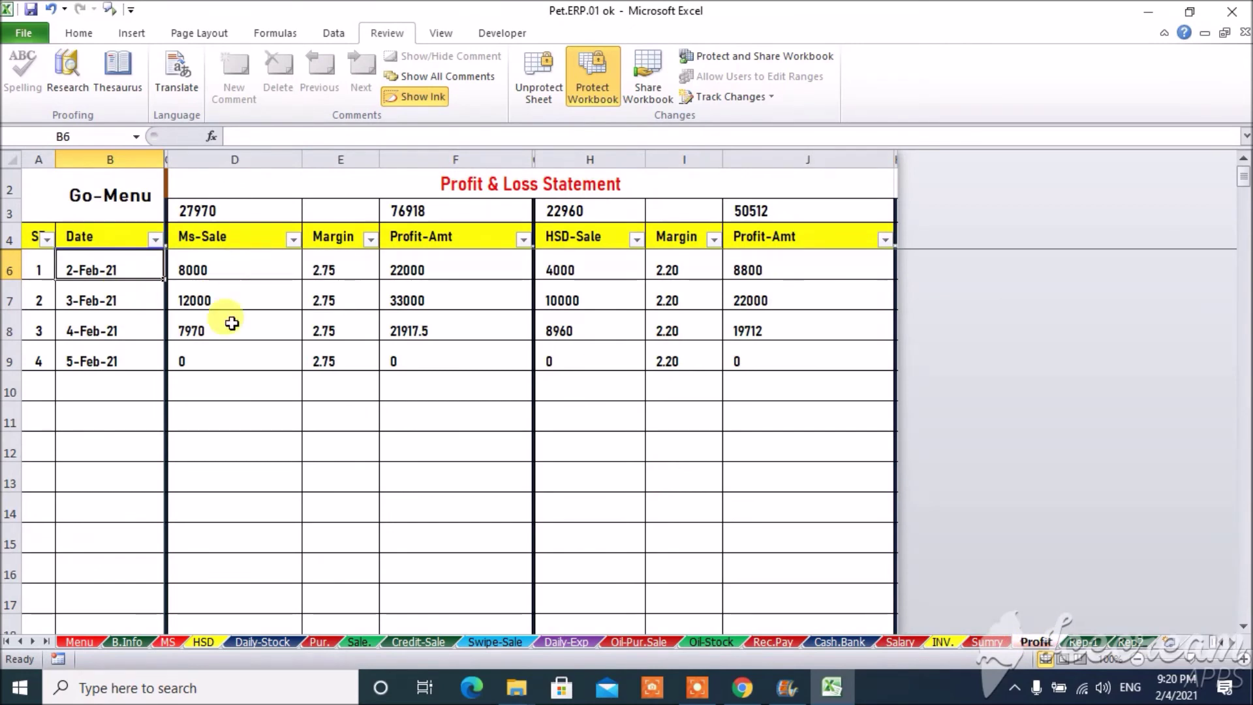
{"action": "key", "text": "Down"}
{"action": "key", "text": "Down"}
{"action": "key", "text": "Down"}
{"action": "key", "text": "Up"}
{"action": "key", "text": "Up"}
{"action": "key", "text": "Down"}
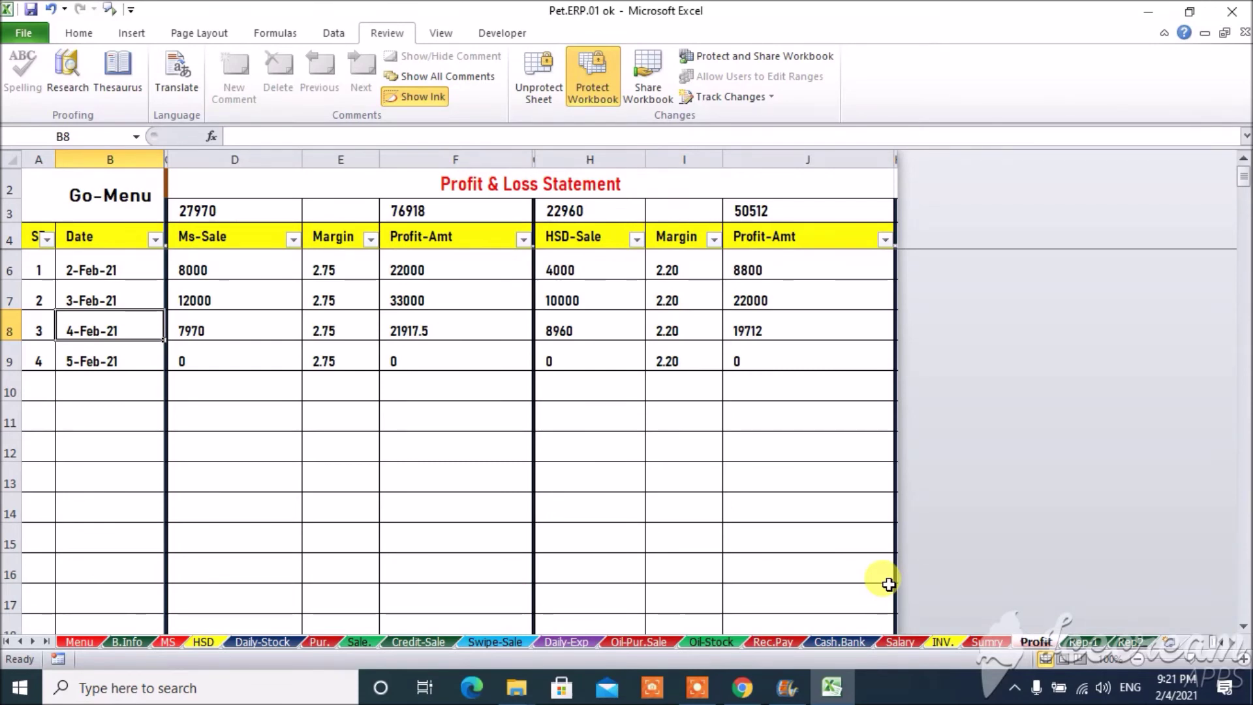
Review Daily Report-1 and Daily Report-2 for 4-Feb-21 in print preview without printing them
{"action": "left_click", "coordinate": [1085, 642]}
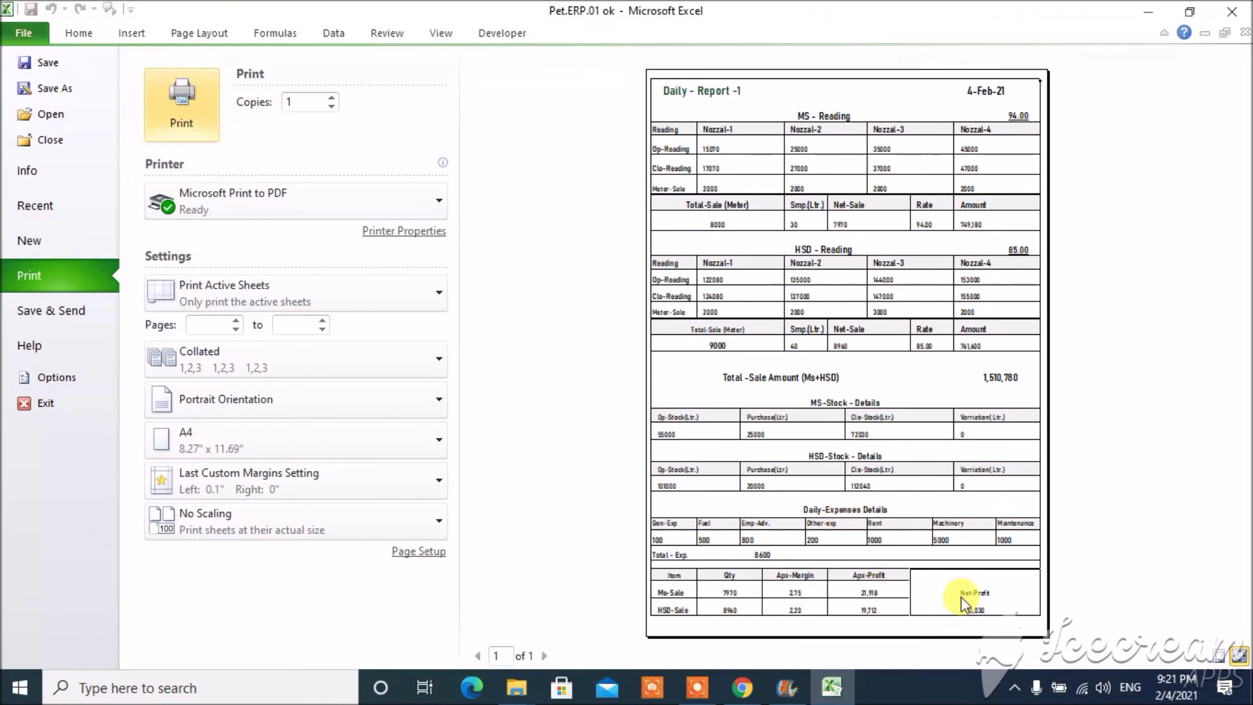
{"action": "key", "text": "Escape"}
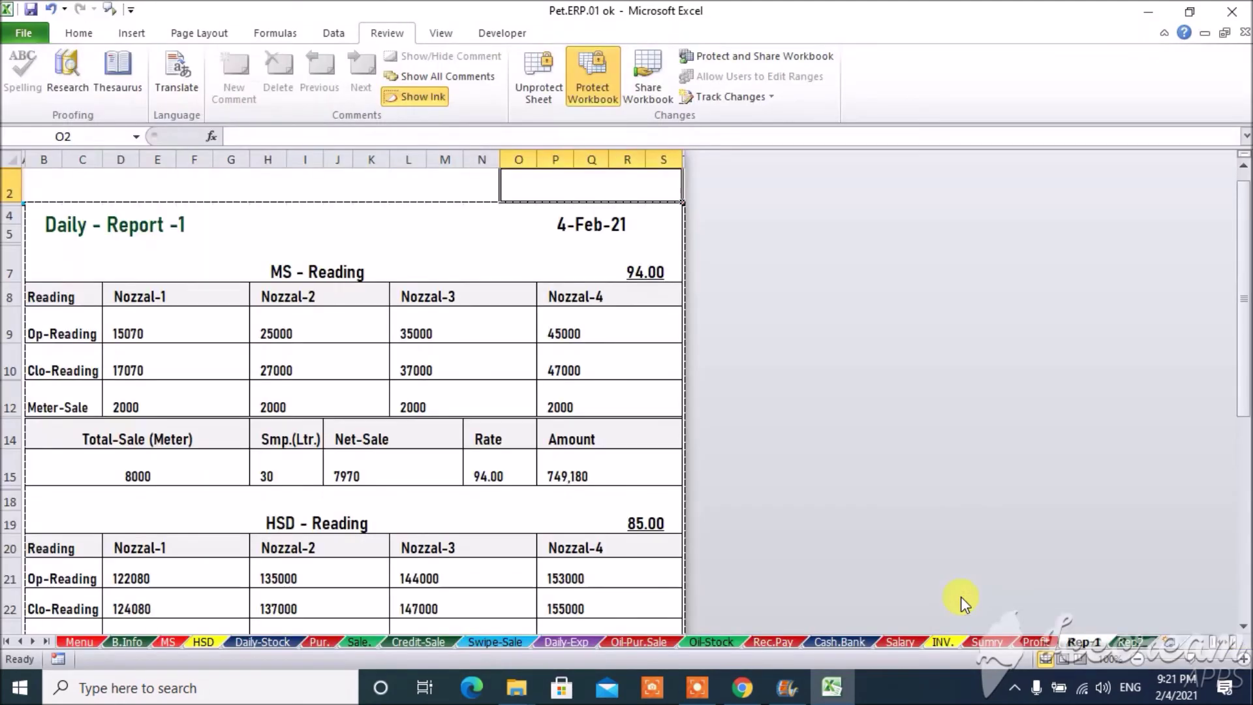
{"action": "key", "text": "ctrl+Page_Down"}
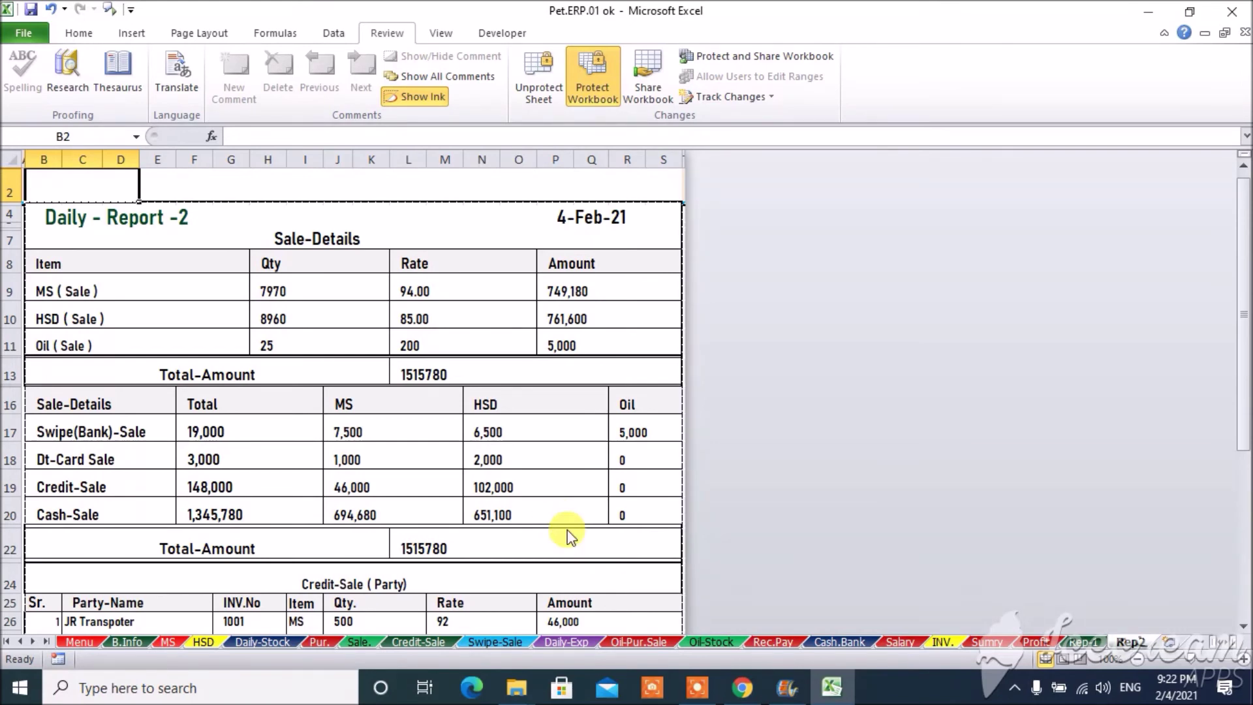
{"action": "key", "text": "ctrl+p"}
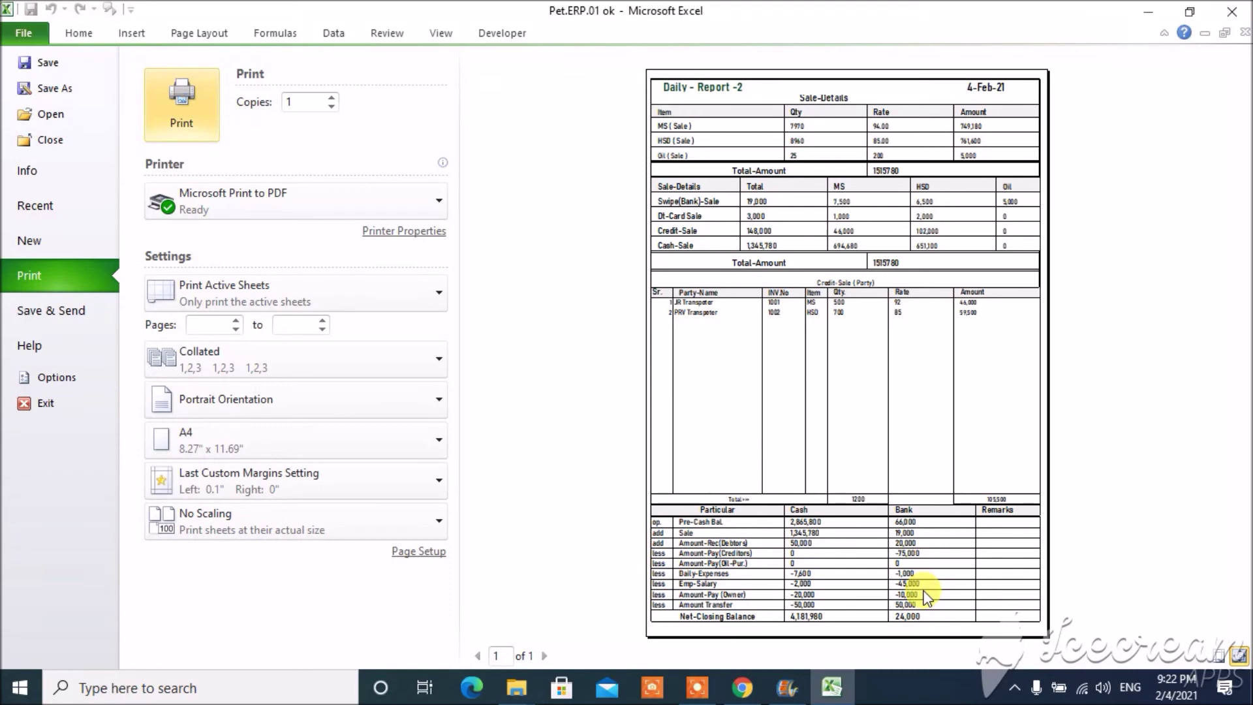
{"action": "key", "text": "Escape"}
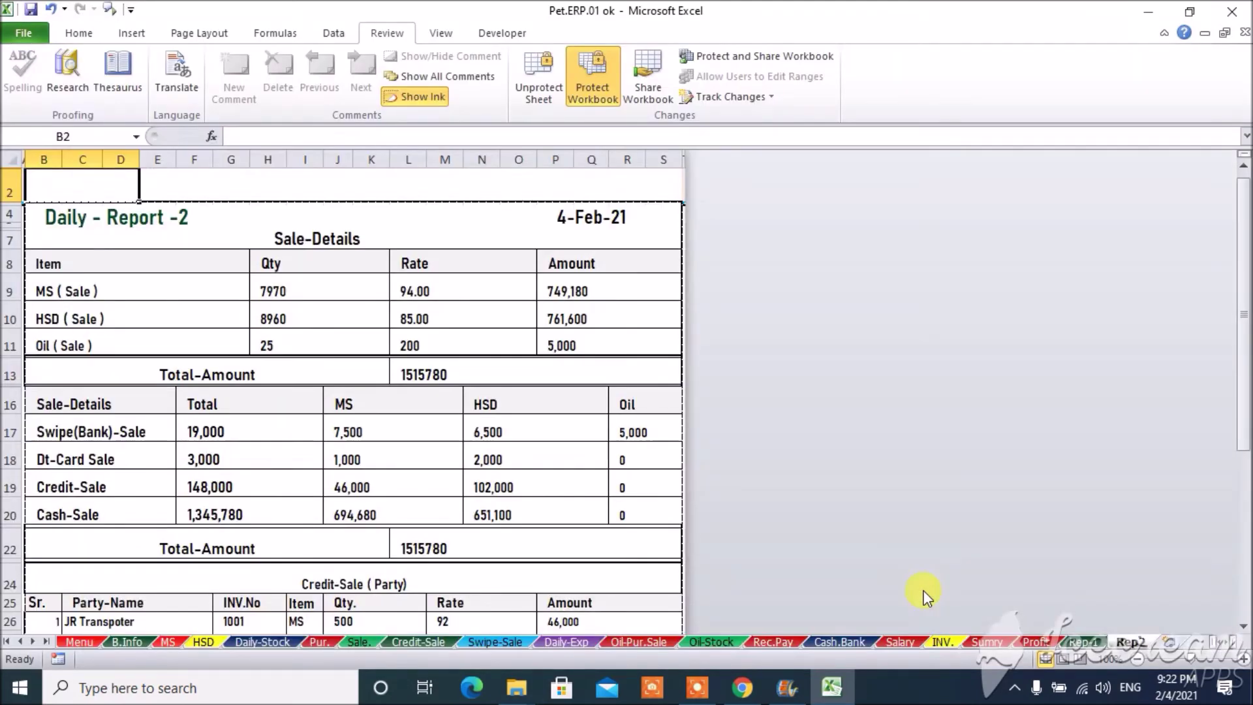
Enter 03-feb in the date cell O2 above the Daily Report-1 heading in the Rep-1 sheet
{"action": "left_click", "coordinate": [1081, 639]}
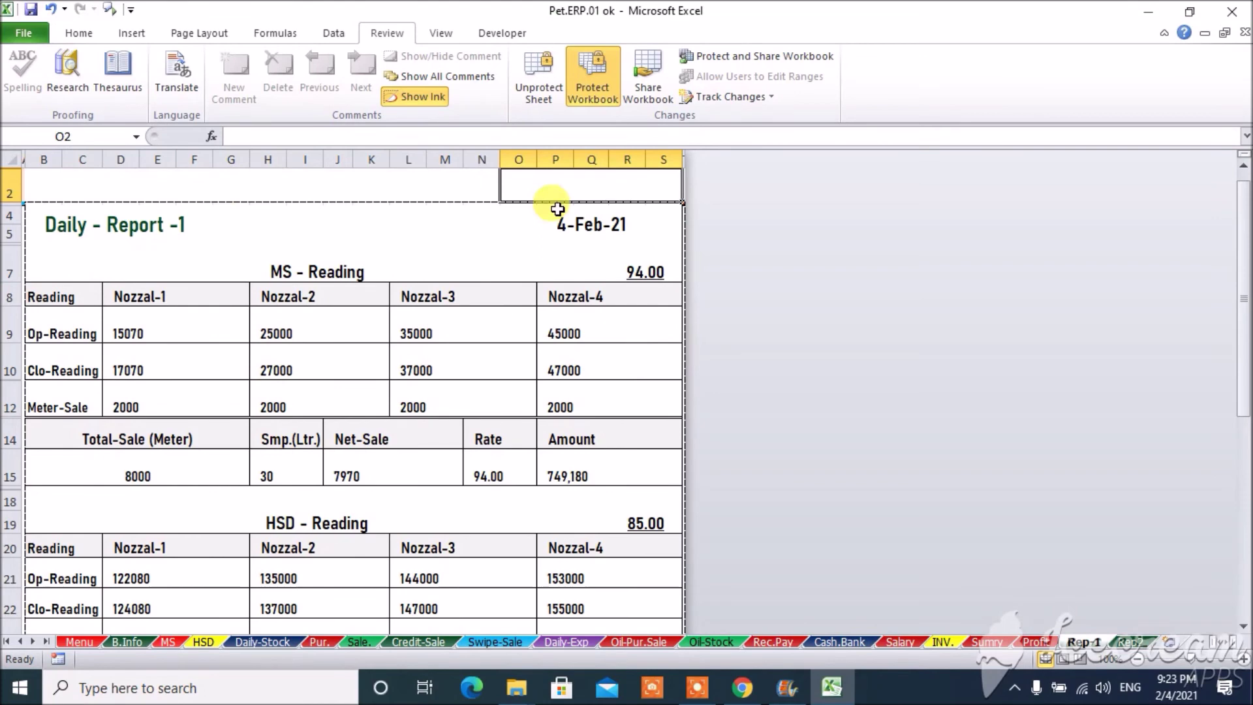
{"action": "double_click", "coordinate": [531, 188]}
{"action": "type", "text": "03-feb"}
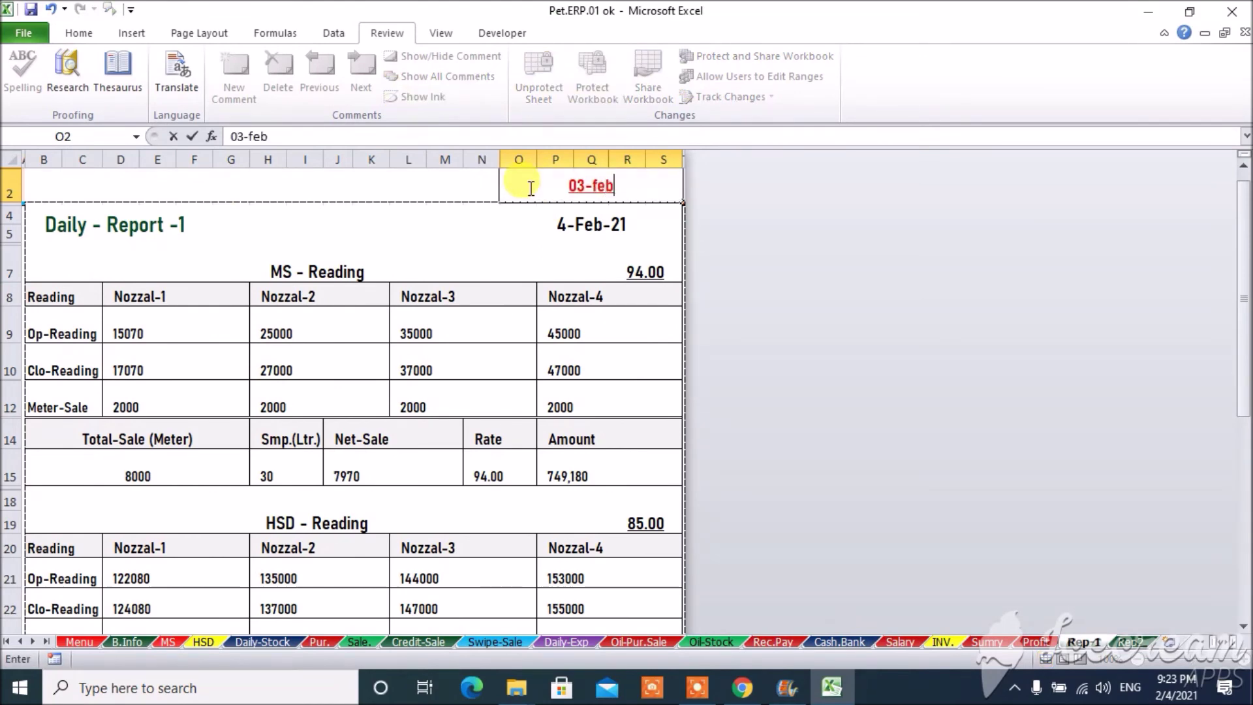
{"action": "key", "text": "Return"}
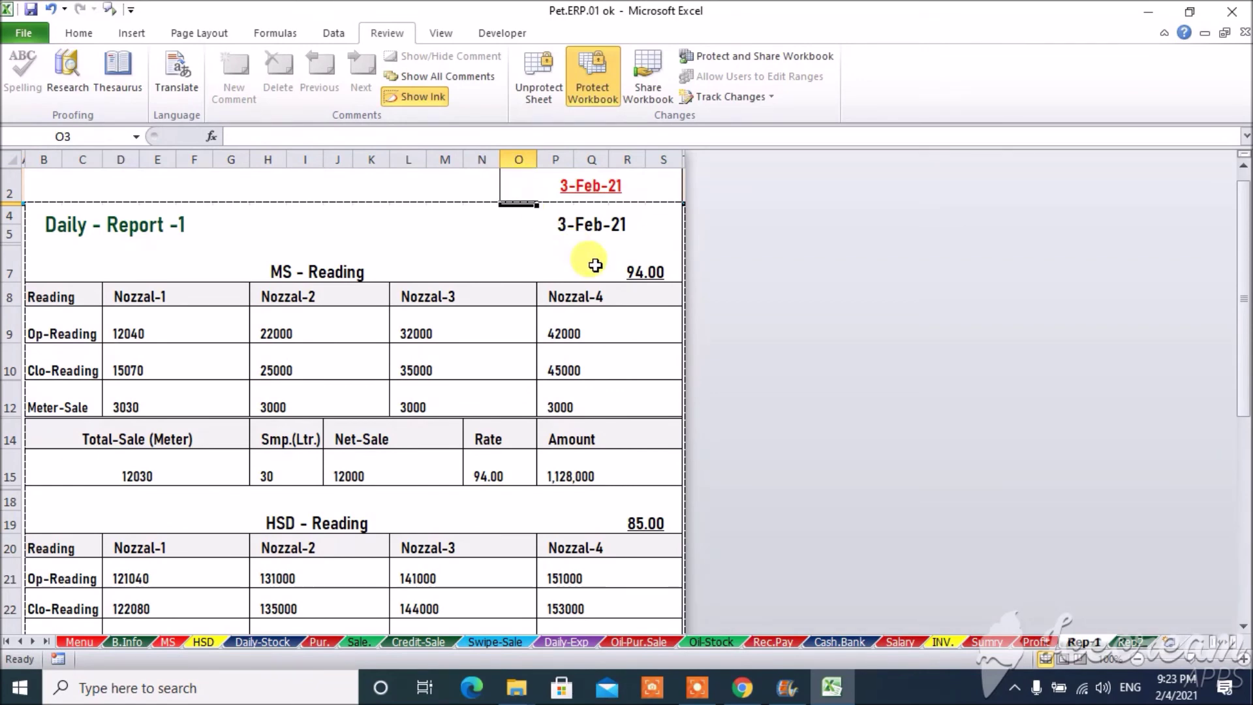
Examine Daily Report-1 for 3-Feb-21, from the nozzle readings through stock and daily expenses down to the net profit
{"action": "left_click", "coordinate": [554, 268]}
{"action": "key", "text": "Down"}
{"action": "key", "text": "Down"}
{"action": "key", "text": "Down"}
{"action": "key", "text": "Down"}
{"action": "key", "text": "Down"}
{"action": "key", "text": "Down"}
{"action": "key", "text": "Down"}
{"action": "key", "text": "Down"}
{"action": "key", "text": "Down"}
{"action": "key", "text": "Down"}
{"action": "key", "text": "Down"}
{"action": "key", "text": "Down"}
{"action": "key", "text": "Down"}
{"action": "key", "text": "Down"}
{"action": "key", "text": "Down"}
{"action": "key", "text": "Down"}
{"action": "key", "text": "Down"}
{"action": "key", "text": "Down"}
{"action": "key", "text": "Down"}
{"action": "key", "text": "Down"}
{"action": "key", "text": "Down"}
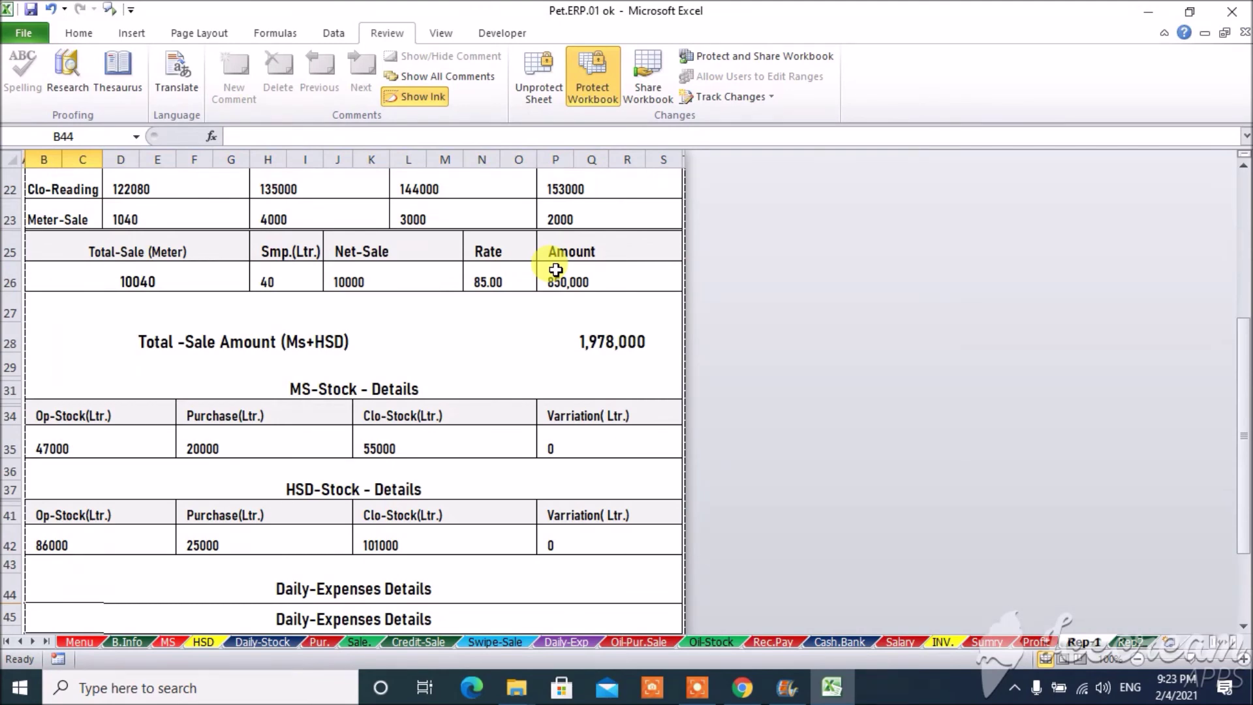
{"action": "key", "text": "Down"}
{"action": "key", "text": "Down"}
{"action": "key", "text": "Down"}
{"action": "key", "text": "Down"}
{"action": "key", "text": "Down"}
{"action": "key", "text": "Down"}
{"action": "key", "text": "Down"}
{"action": "key", "text": "Down"}
{"action": "key", "text": "Down"}
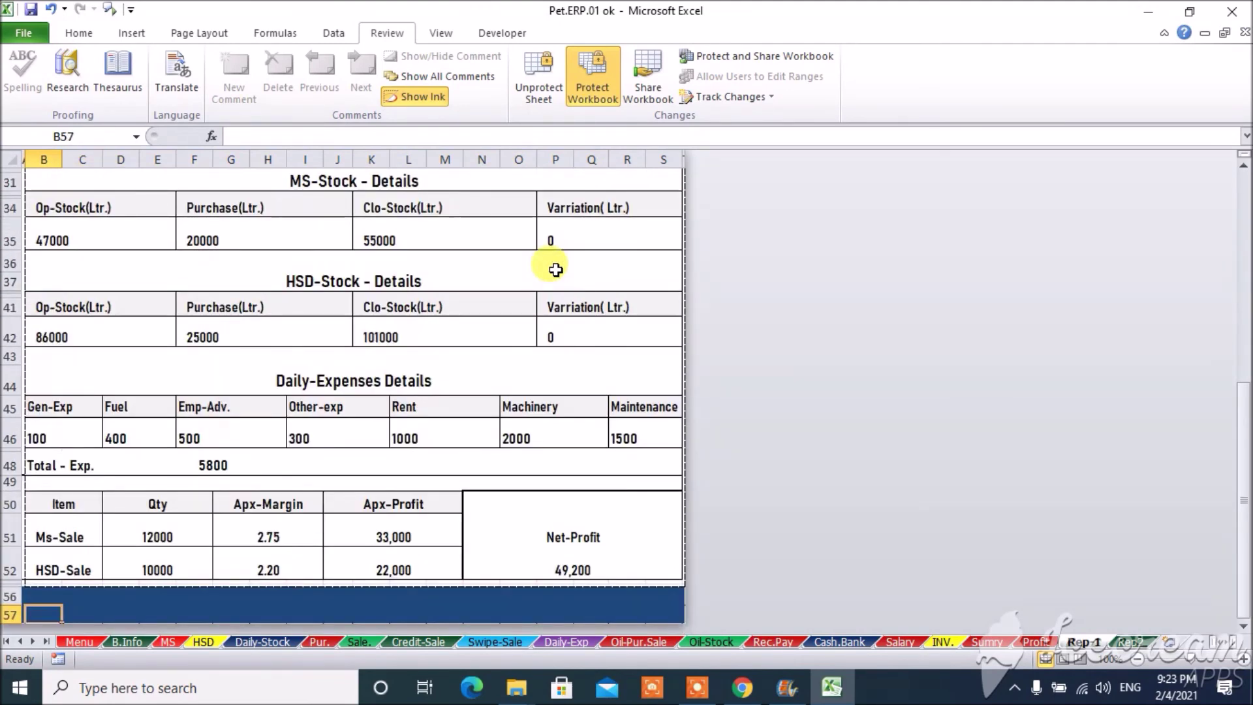
Examine Daily Report-2 for 3-Feb-21, from the sale details and party credit sales down to the cash and bank closing balances
{"action": "left_click", "coordinate": [1129, 642]}
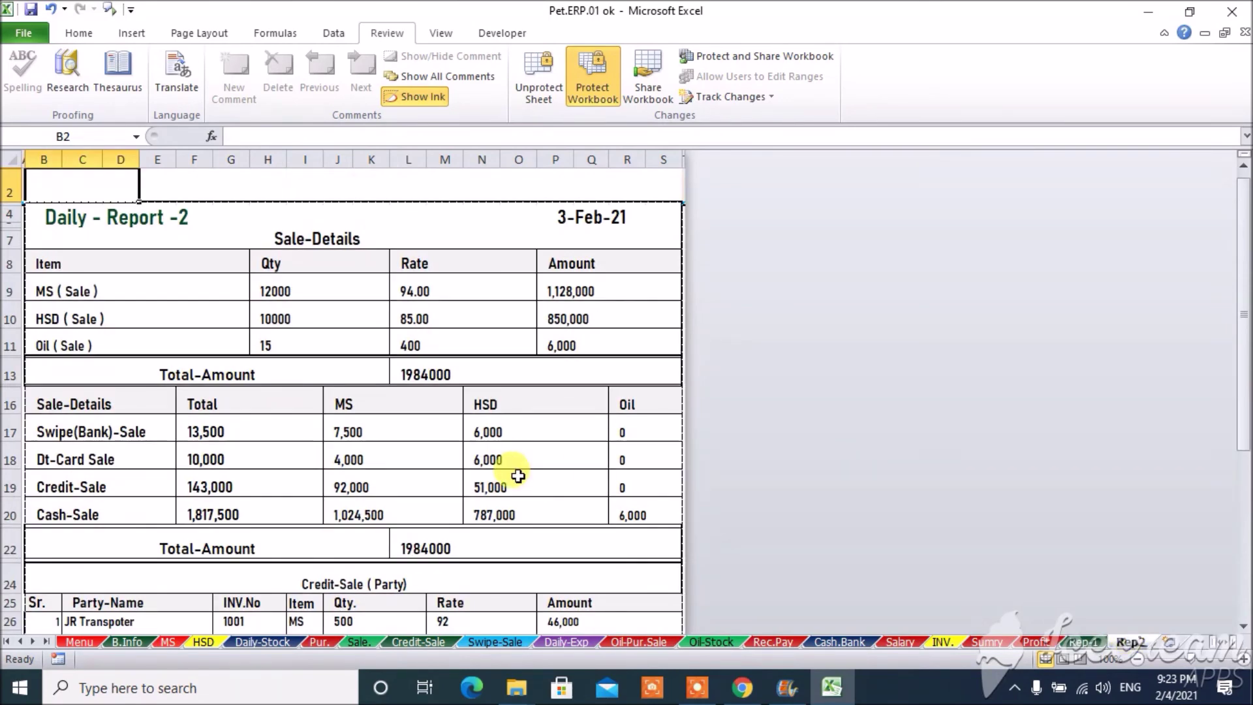
{"action": "key", "text": "Down"}
{"action": "key", "text": "Down"}
{"action": "key", "text": "Down"}
{"action": "key", "text": "Down"}
{"action": "key", "text": "Down"}
{"action": "key", "text": "Down"}
{"action": "key", "text": "Down"}
{"action": "key", "text": "Down"}
{"action": "key", "text": "Down"}
{"action": "key", "text": "Down"}
{"action": "key", "text": "Down"}
{"action": "key", "text": "Down"}
{"action": "key", "text": "Down"}
{"action": "key", "text": "Down"}
{"action": "key", "text": "Down"}
{"action": "key", "text": "Down"}
{"action": "key", "text": "Down"}
{"action": "key", "text": "Down"}
{"action": "key", "text": "Down"}
{"action": "key", "text": "Down"}
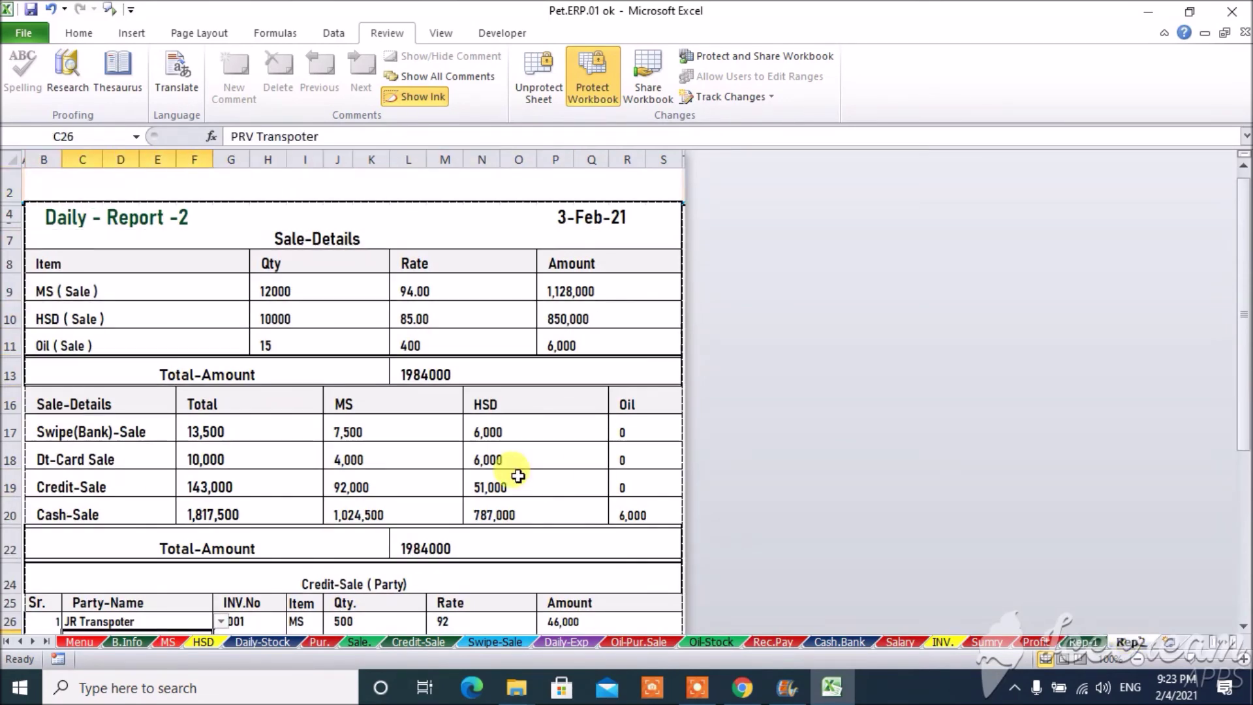
{"action": "key", "text": "Down"}
{"action": "key", "text": "Down"}
{"action": "key", "text": "Down"}
{"action": "key", "text": "Down"}
{"action": "key", "text": "Down"}
{"action": "key", "text": "Down"}
{"action": "key", "text": "Down"}
{"action": "key", "text": "Down"}
{"action": "key", "text": "Down"}
{"action": "key", "text": "Down"}
{"action": "key", "text": "Down"}
{"action": "key", "text": "Down"}
{"action": "key", "text": "Down"}
{"action": "key", "text": "Down"}
{"action": "key", "text": "Down"}
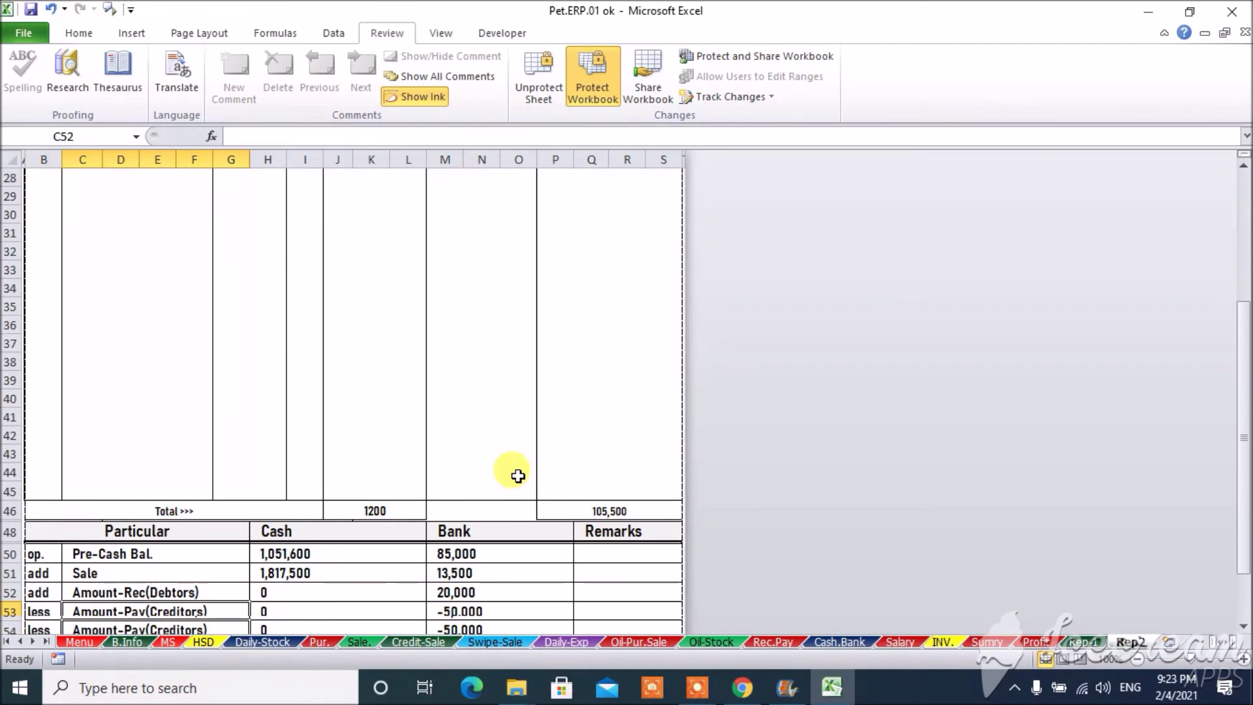
{"action": "key", "text": "Down"}
{"action": "key", "text": "Down"}
{"action": "key", "text": "Down"}
{"action": "key", "text": "Down"}
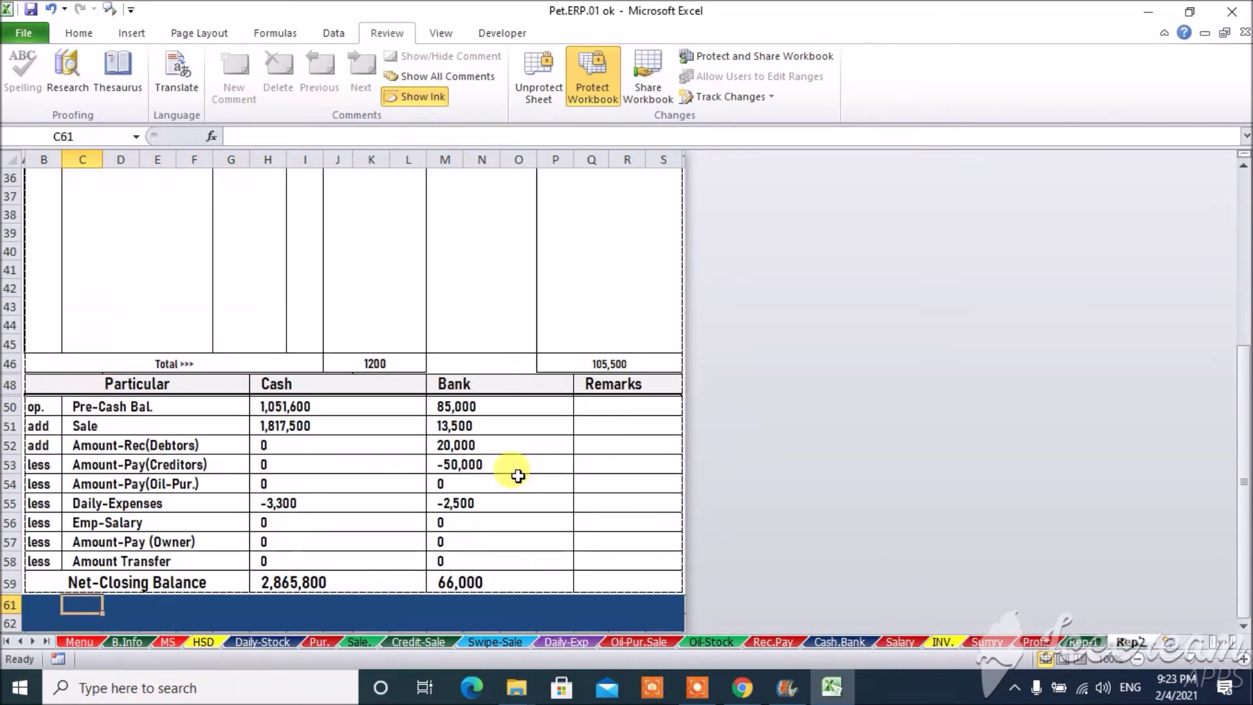
{"action": "key", "text": "Up"}
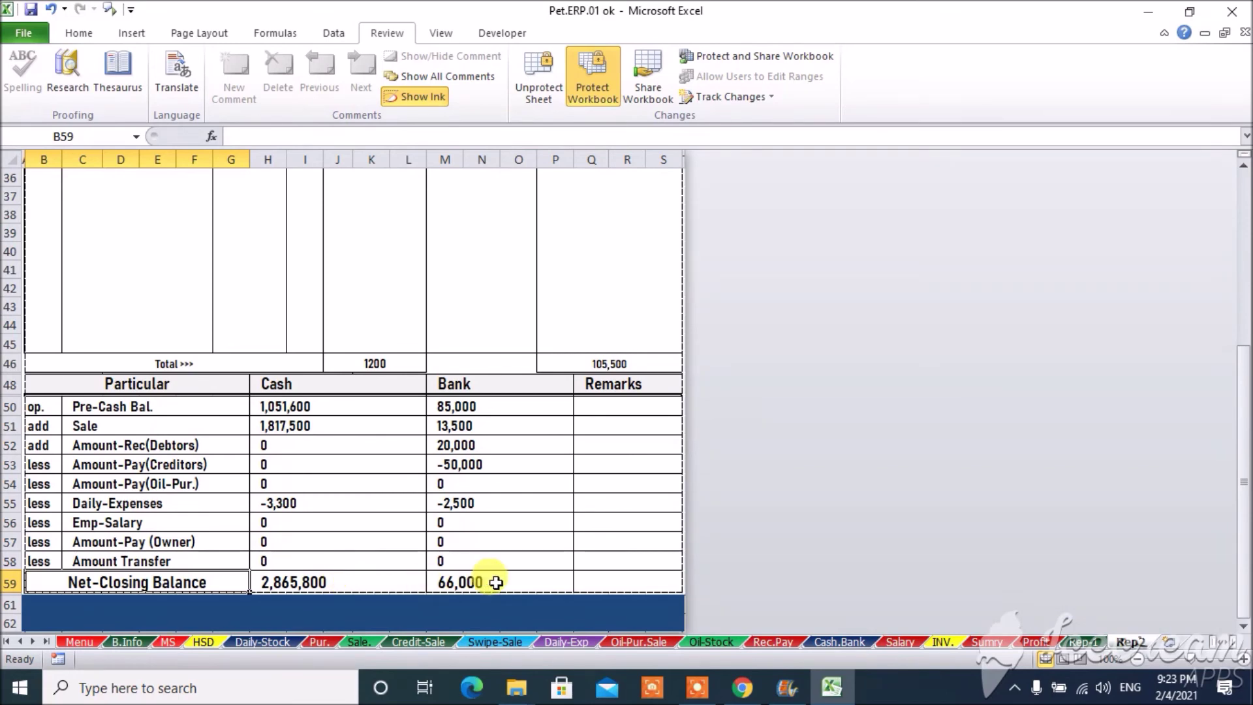
{"action": "left_click", "coordinate": [503, 288]}
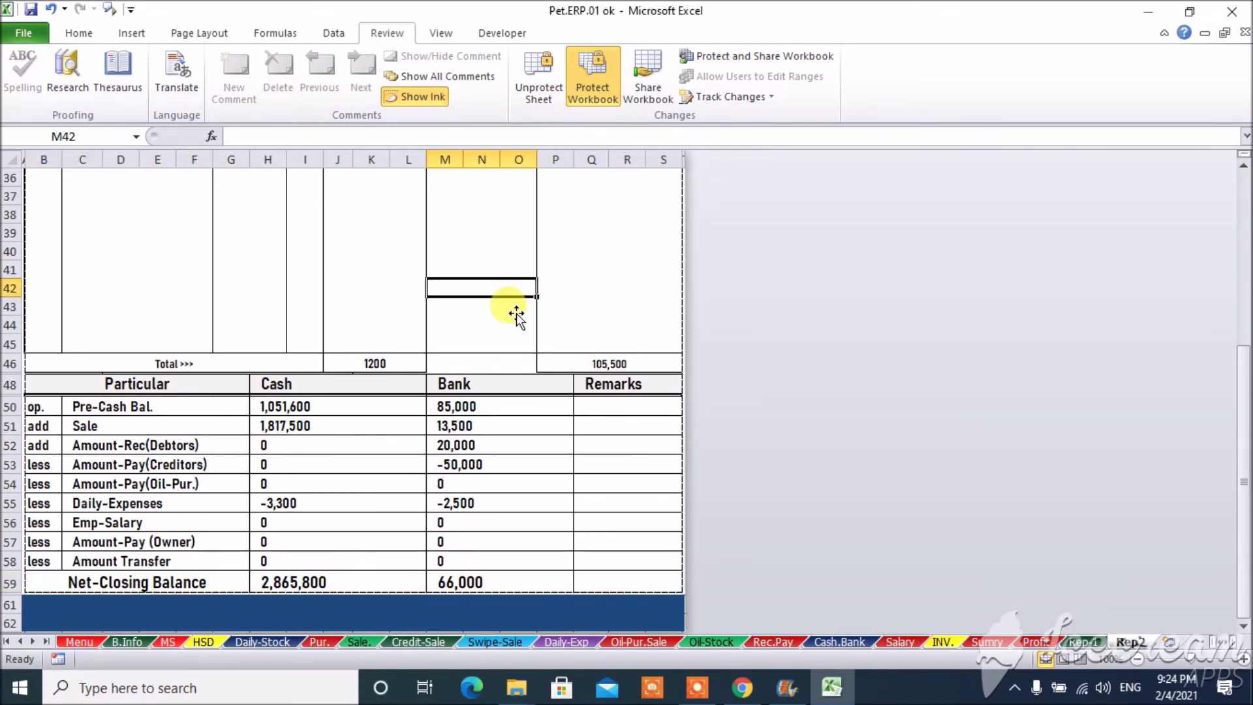
{"action": "key", "text": "Up"}
{"action": "key", "text": "Up"}
{"action": "key", "text": "Up"}
{"action": "key", "text": "Up"}
{"action": "key", "text": "Up"}
{"action": "key", "text": "Up"}
{"action": "key", "text": "Up"}
{"action": "key", "text": "Up"}
{"action": "key", "text": "Up"}
{"action": "key", "text": "Up"}
{"action": "key", "text": "Up"}
{"action": "key", "text": "Up"}
{"action": "key", "text": "Up"}
{"action": "key", "text": "Up"}
{"action": "key", "text": "Up"}
{"action": "key", "text": "Up"}
{"action": "key", "text": "Up"}
{"action": "key", "text": "Up"}
{"action": "key", "text": "Up"}
{"action": "key", "text": "Up"}
{"action": "key", "text": "Up"}
{"action": "key", "text": "Up"}
{"action": "key", "text": "Up"}
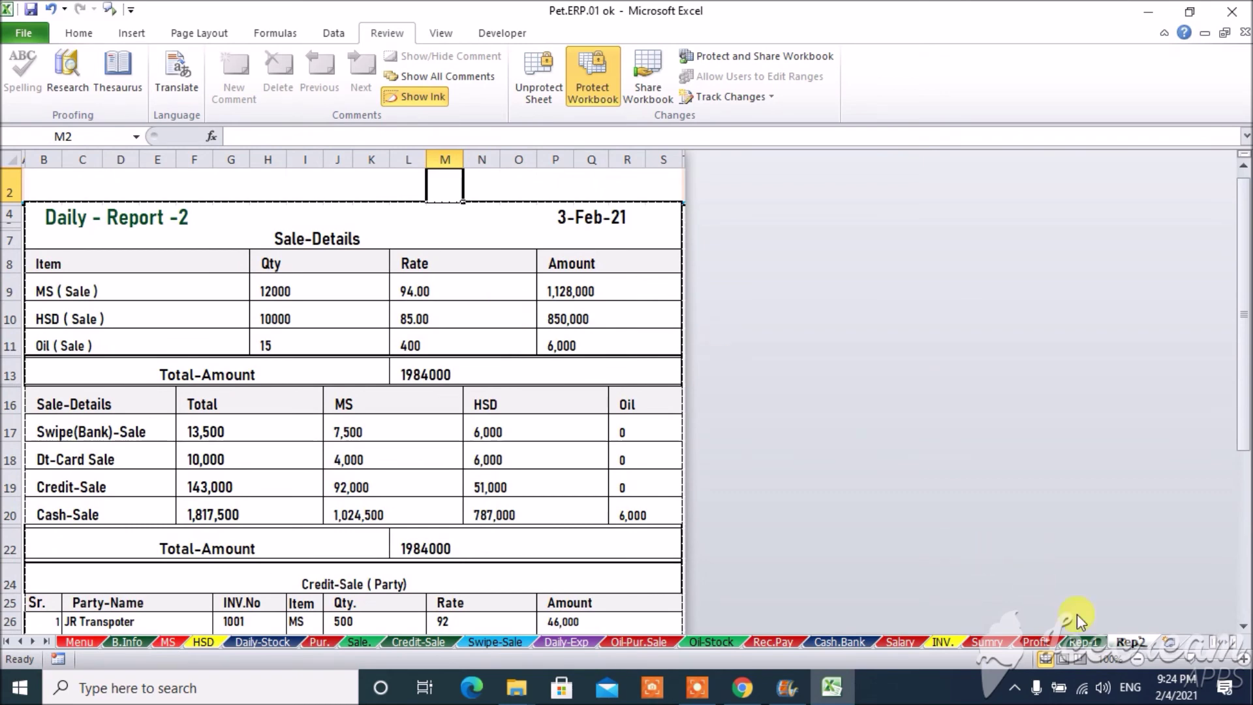
Clear the date entered in cell O2 above the Daily Report-1 heading in the Rep-1 sheet
{"action": "left_click", "coordinate": [1082, 642]}
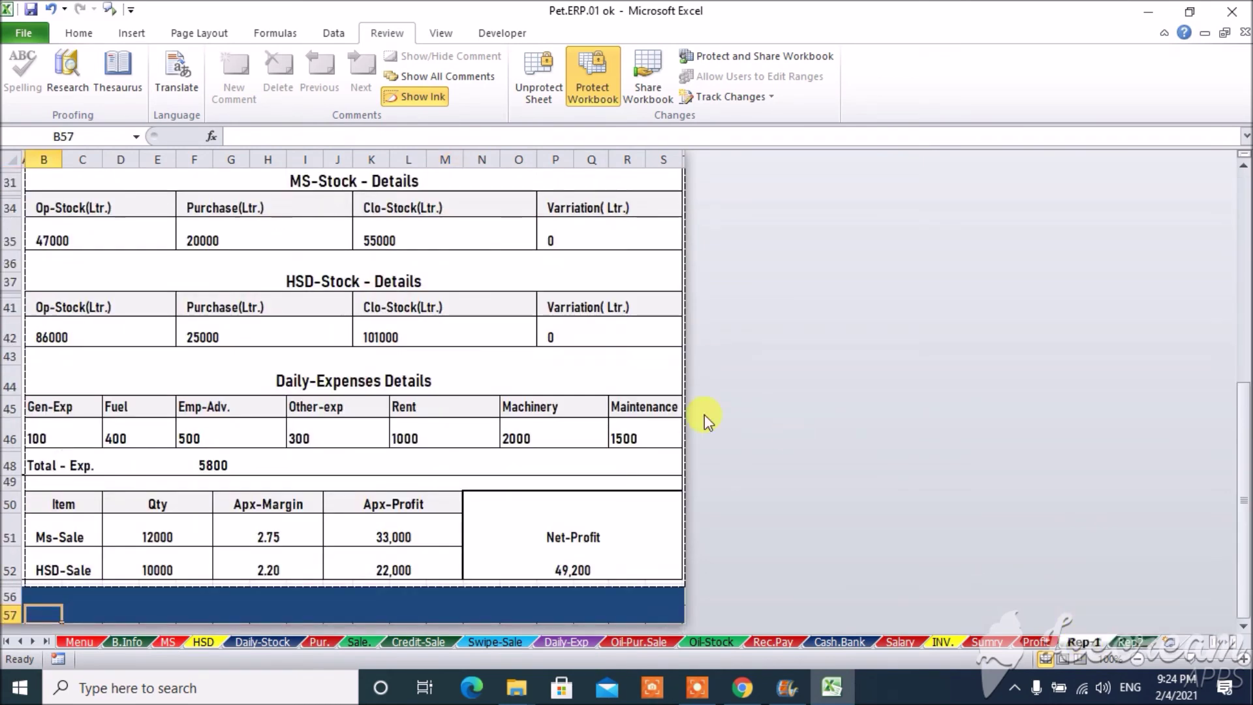
{"action": "key", "text": "Up"}
{"action": "key", "text": "Up"}
{"action": "key", "text": "Up"}
{"action": "key", "text": "Up"}
{"action": "key", "text": "Up"}
{"action": "key", "text": "Up"}
{"action": "key", "text": "Up"}
{"action": "key", "text": "Up"}
{"action": "key", "text": "Up"}
{"action": "key", "text": "Up"}
{"action": "key", "text": "Up"}
{"action": "key", "text": "Up"}
{"action": "key", "text": "Up"}
{"action": "key", "text": "Up"}
{"action": "key", "text": "Up"}
{"action": "key", "text": "Up"}
{"action": "key", "text": "Up"}
{"action": "key", "text": "Up"}
{"action": "key", "text": "Up"}
{"action": "key", "text": "Up"}
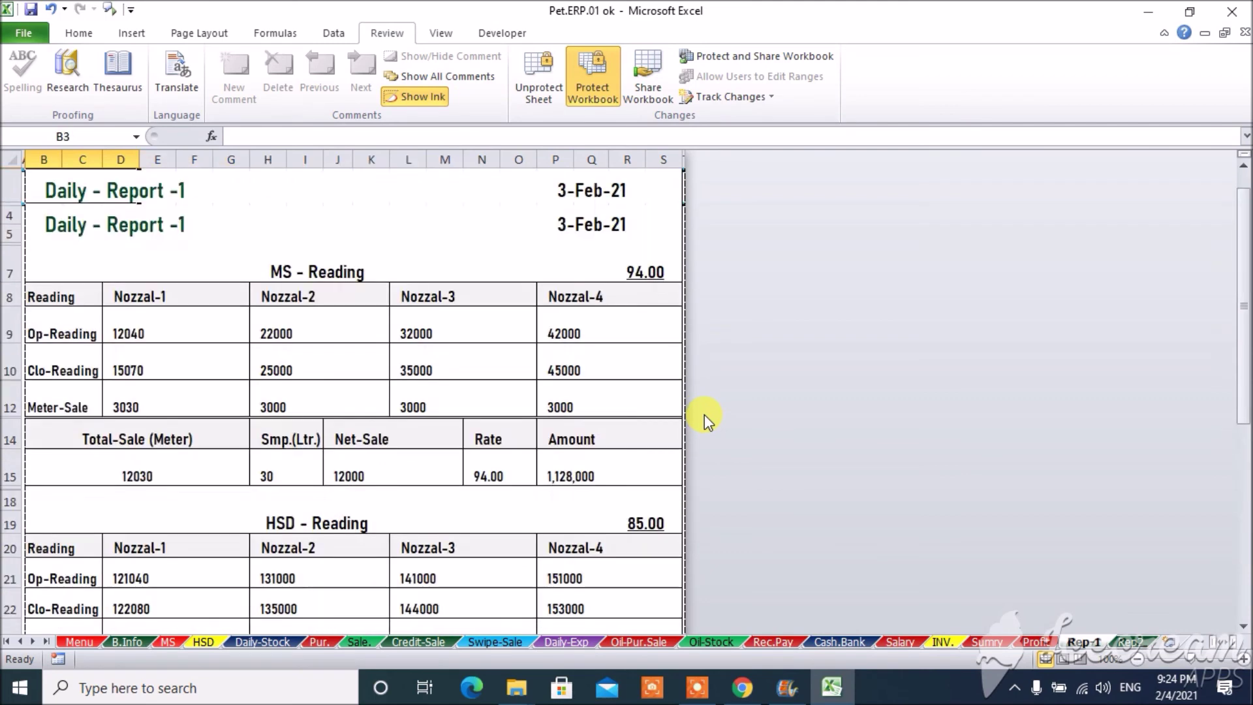
{"action": "left_click", "coordinate": [639, 189]}
{"action": "key", "text": "Delete"}
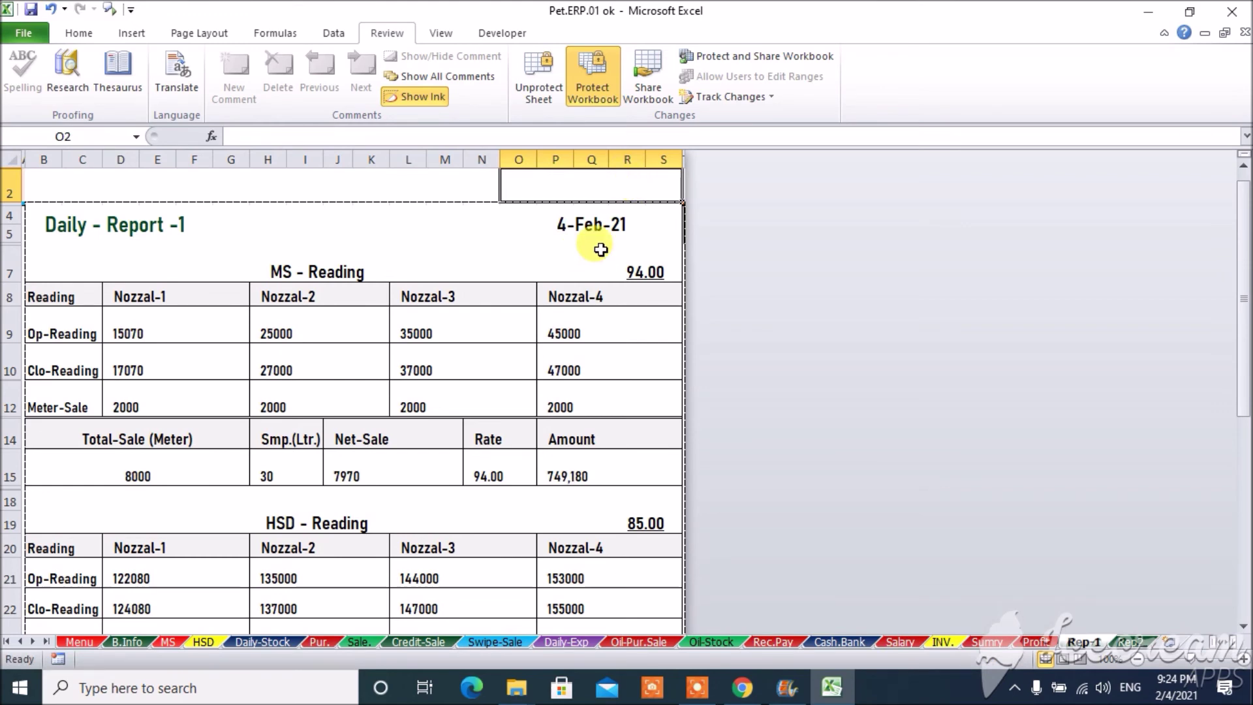
Examine Daily Report-1 for 4-Feb-21, from the MS and HSD nozzle readings down to the MS and HSD stock details
{"action": "key", "text": "Down"}
{"action": "key", "text": "Down"}
{"action": "key", "text": "Down"}
{"action": "key", "text": "Down"}
{"action": "key", "text": "Down"}
{"action": "key", "text": "Down"}
{"action": "key", "text": "Down"}
{"action": "key", "text": "Down"}
{"action": "key", "text": "Down"}
{"action": "key", "text": "Down"}
{"action": "key", "text": "Down"}
{"action": "key", "text": "Down"}
{"action": "key", "text": "Down"}
{"action": "key", "text": "Down"}
{"action": "key", "text": "Down"}
{"action": "key", "text": "Down"}
{"action": "key", "text": "Down"}
{"action": "key", "text": "Down"}
{"action": "key", "text": "Down"}
{"action": "key", "text": "Down"}
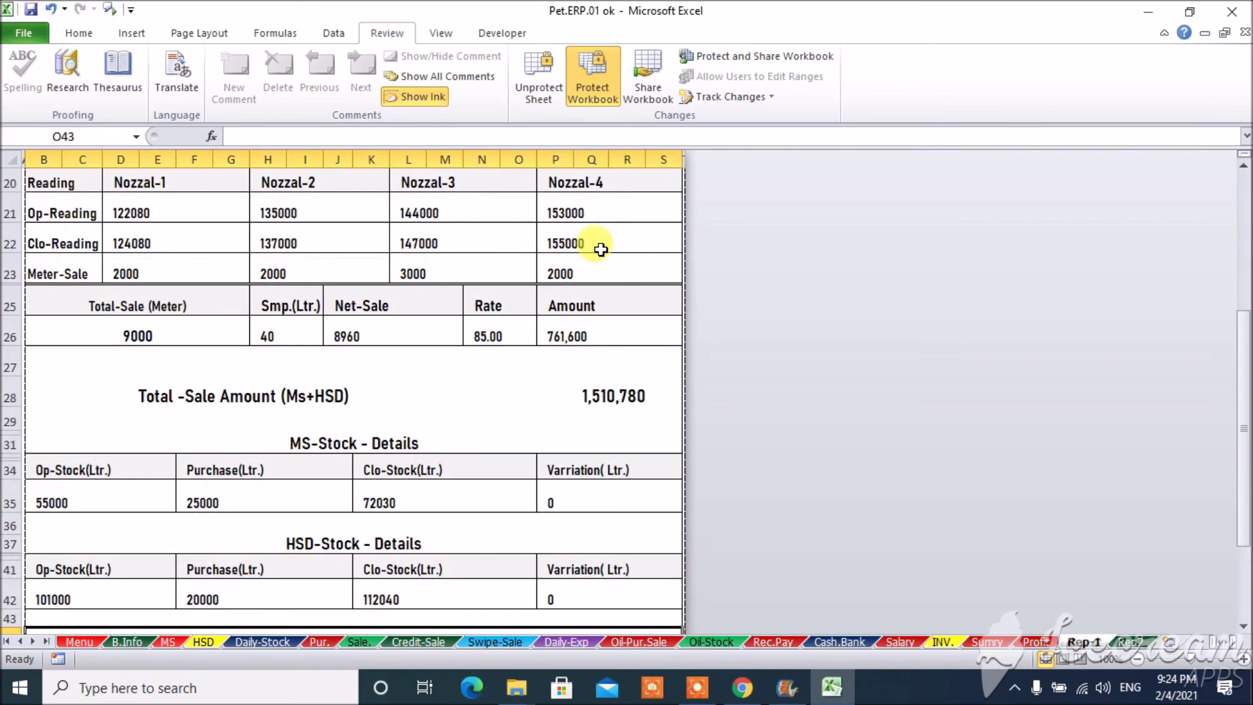
{"action": "key", "text": "Up"}
{"action": "key", "text": "Up"}
{"action": "key", "text": "Up"}
{"action": "key", "text": "Up"}
{"action": "key", "text": "Up"}
{"action": "key", "text": "Up"}
{"action": "key", "text": "Up"}
{"action": "key", "text": "Up"}
{"action": "key", "text": "Up"}
{"action": "key", "text": "Up"}
{"action": "key", "text": "Up"}
{"action": "key", "text": "Up"}
{"action": "key", "text": "Up"}
{"action": "key", "text": "Up"}
{"action": "key", "text": "Up"}
{"action": "key", "text": "Up"}
{"action": "key", "text": "Up"}
{"action": "key", "text": "Up"}
{"action": "key", "text": "Up"}
{"action": "key", "text": "Up"}
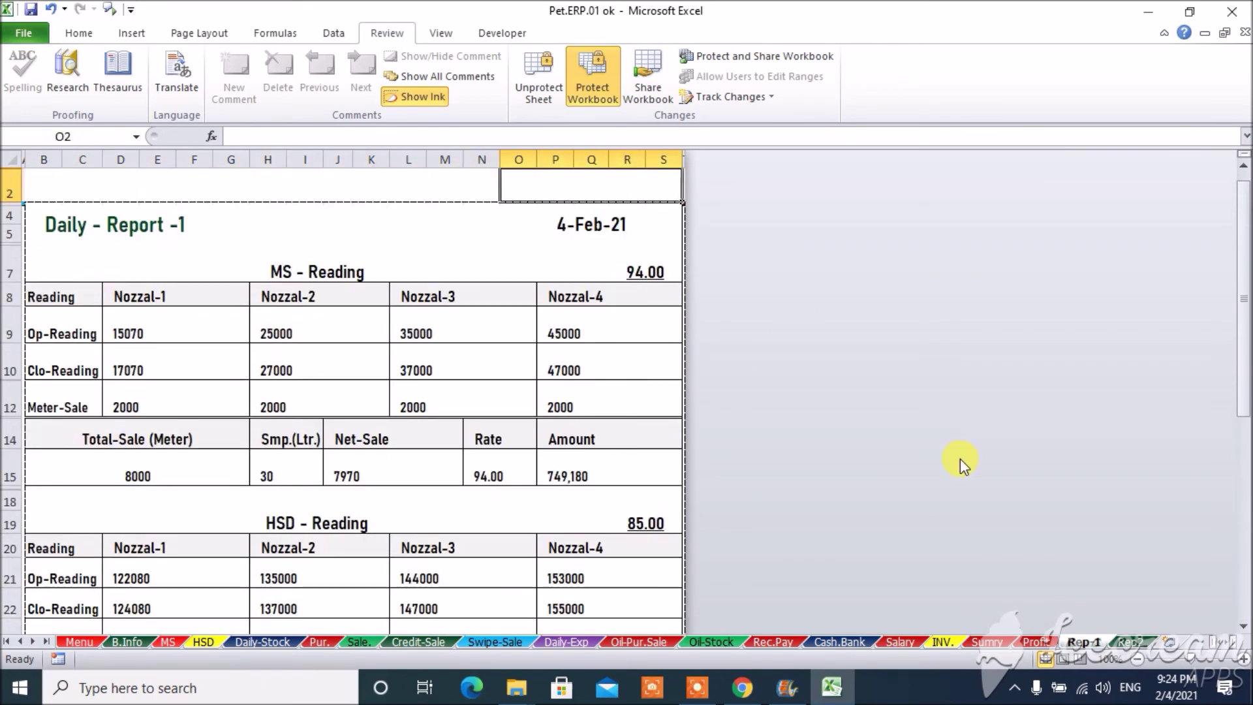
Examine Daily Report-2 for 4-Feb-21, covering the sale details, the party credit sales and the cash and bank section
{"action": "left_click", "coordinate": [1130, 643]}
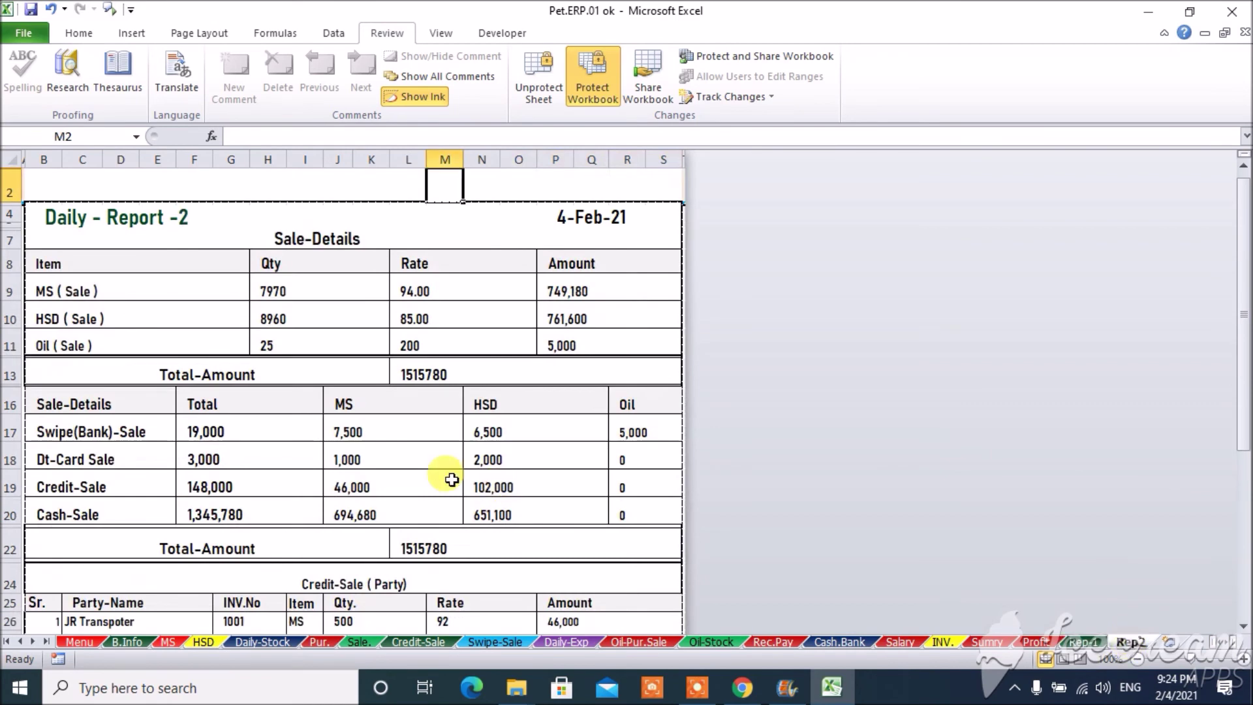
{"action": "key", "text": "Down"}
{"action": "key", "text": "Down"}
{"action": "key", "text": "Down"}
{"action": "key", "text": "Down"}
{"action": "key", "text": "Down"}
{"action": "key", "text": "Down"}
{"action": "key", "text": "Down"}
{"action": "key", "text": "Down"}
{"action": "key", "text": "Down"}
{"action": "key", "text": "Down"}
{"action": "key", "text": "Down"}
{"action": "key", "text": "Down"}
{"action": "key", "text": "Down"}
{"action": "key", "text": "Down"}
{"action": "key", "text": "Down"}
{"action": "key", "text": "Down"}
{"action": "key", "text": "Down"}
{"action": "key", "text": "Down"}
{"action": "key", "text": "Down"}
{"action": "key", "text": "Down"}
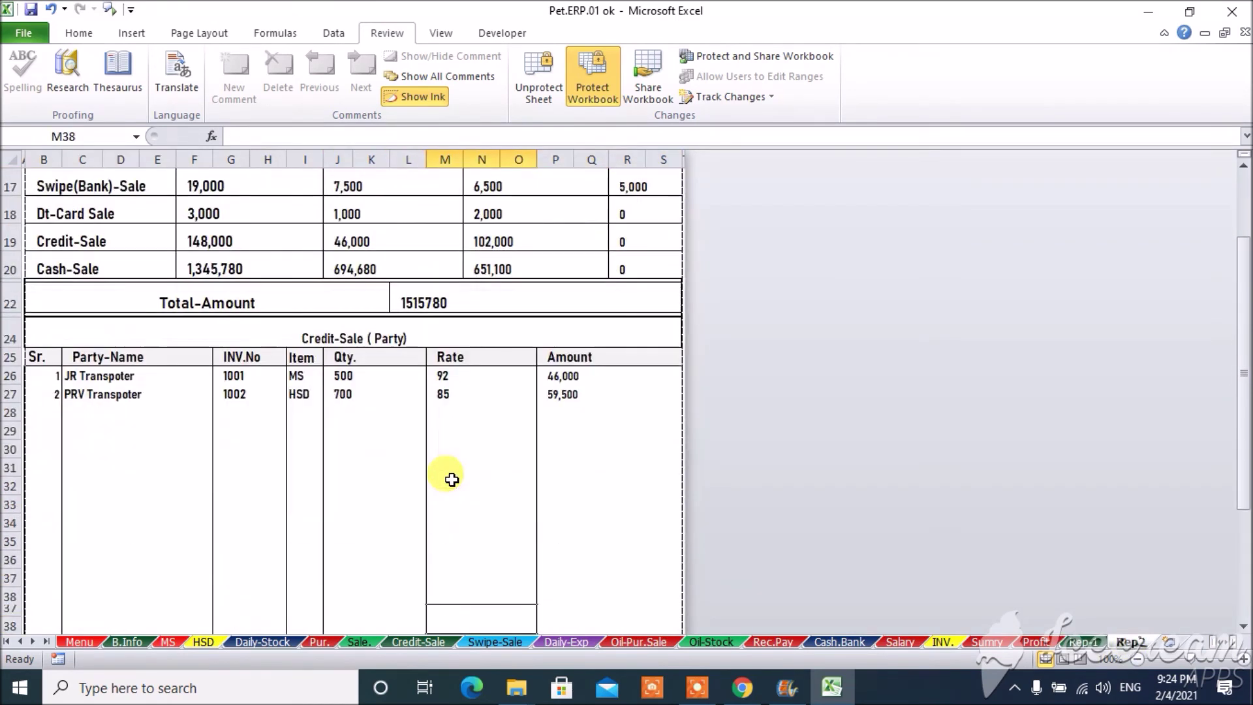
{"action": "key", "text": "Up"}
{"action": "key", "text": "Up"}
{"action": "key", "text": "Up"}
{"action": "key", "text": "Up"}
{"action": "key", "text": "Up"}
{"action": "key", "text": "Up"}
{"action": "key", "text": "Up"}
{"action": "key", "text": "Up"}
{"action": "key", "text": "Up"}
{"action": "key", "text": "Up"}
{"action": "key", "text": "Up"}
{"action": "key", "text": "Up"}
{"action": "key", "text": "Up"}
{"action": "key", "text": "Up"}
{"action": "key", "text": "Up"}
{"action": "key", "text": "Up"}
{"action": "key", "text": "Up"}
{"action": "key", "text": "Up"}
{"action": "key", "text": "Up"}
{"action": "key", "text": "Up"}
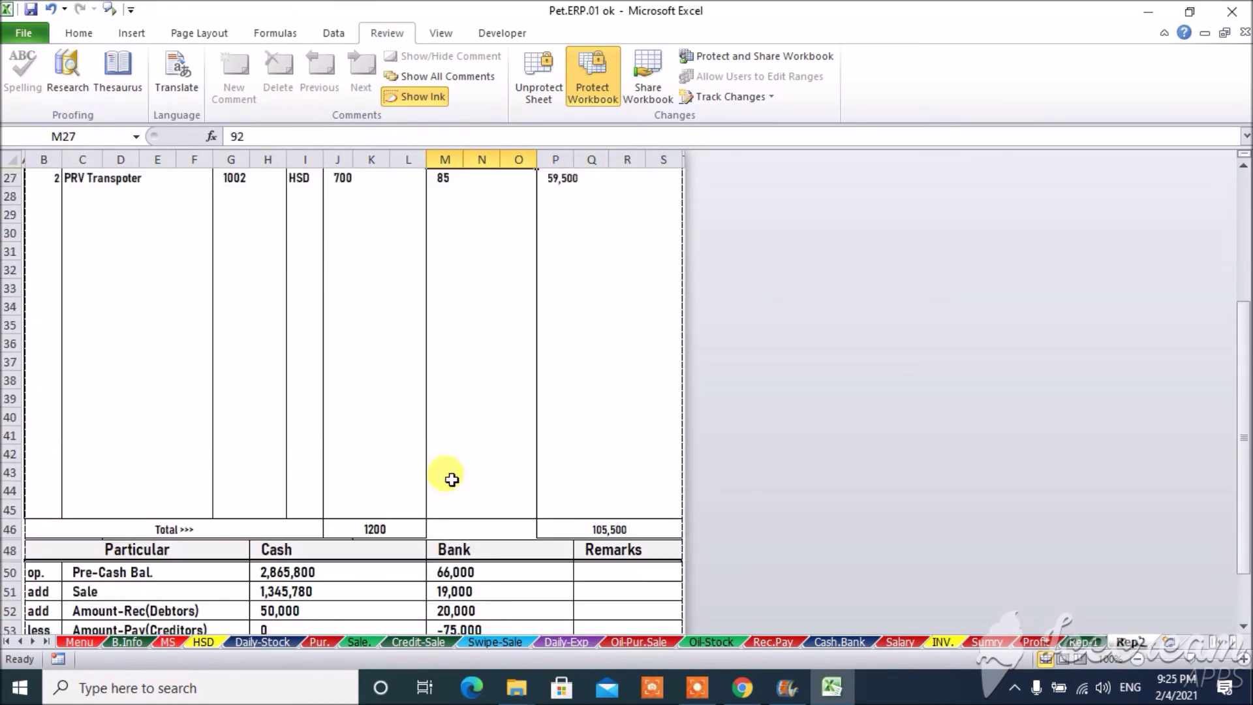
{"action": "key", "text": "Down"}
{"action": "key", "text": "Down"}
{"action": "key", "text": "Down"}
{"action": "key", "text": "Down"}
{"action": "key", "text": "Down"}
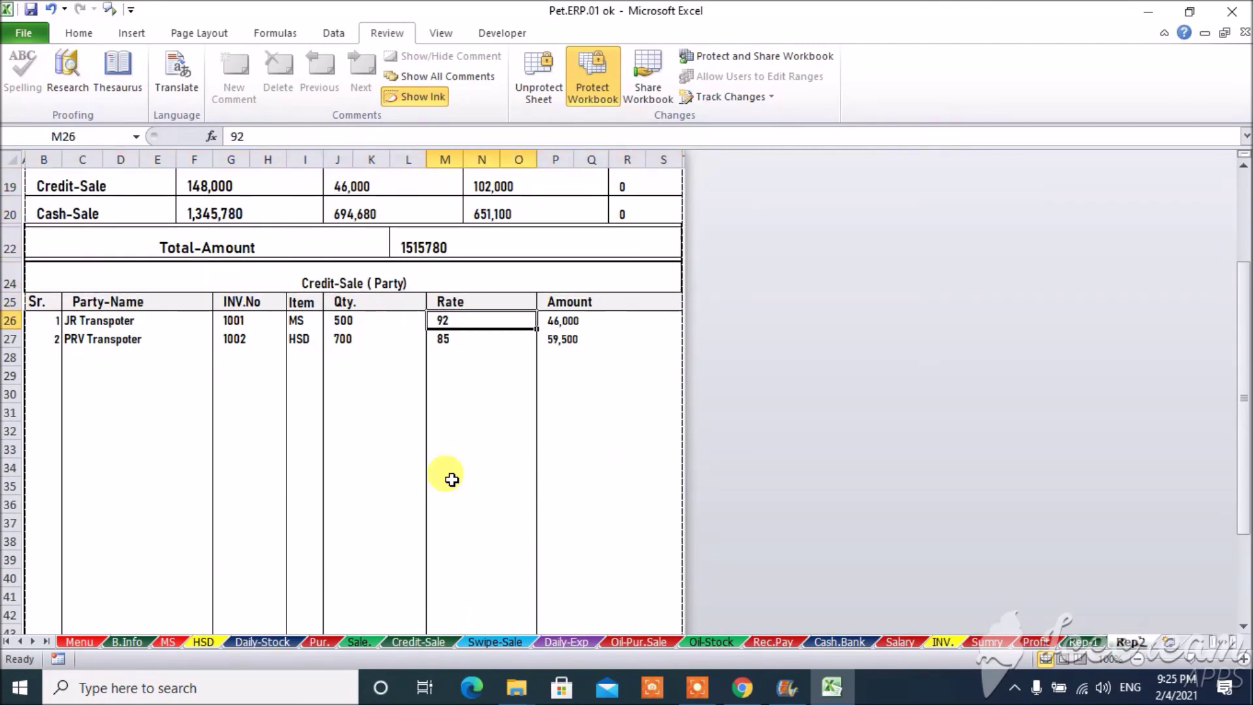
Clear both party entries, from party name through rate, in rows 26 and 27 of Daily Report-2's Credit-Sale (Party) table
{"action": "left_click", "coordinate": [130, 324]}
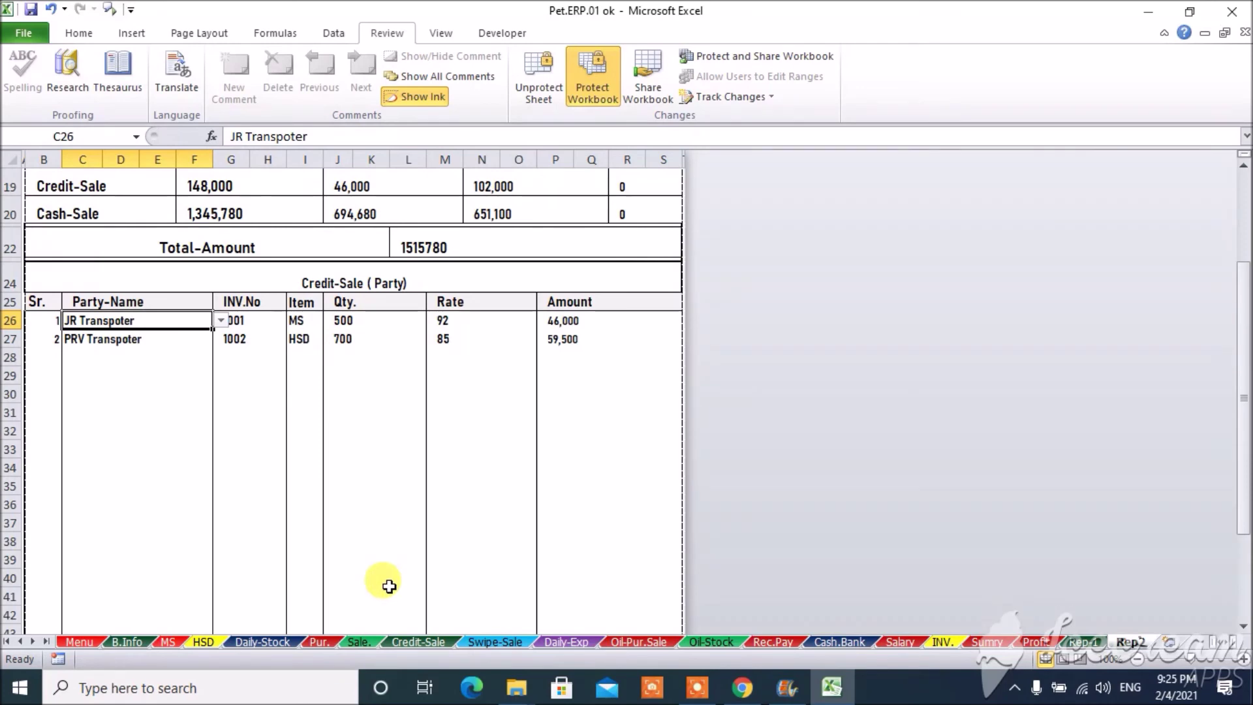
{"action": "key", "text": "shift+Right"}
{"action": "key", "text": "shift+Right"}
{"action": "key", "text": "shift+Right"}
{"action": "key", "text": "shift+Right"}
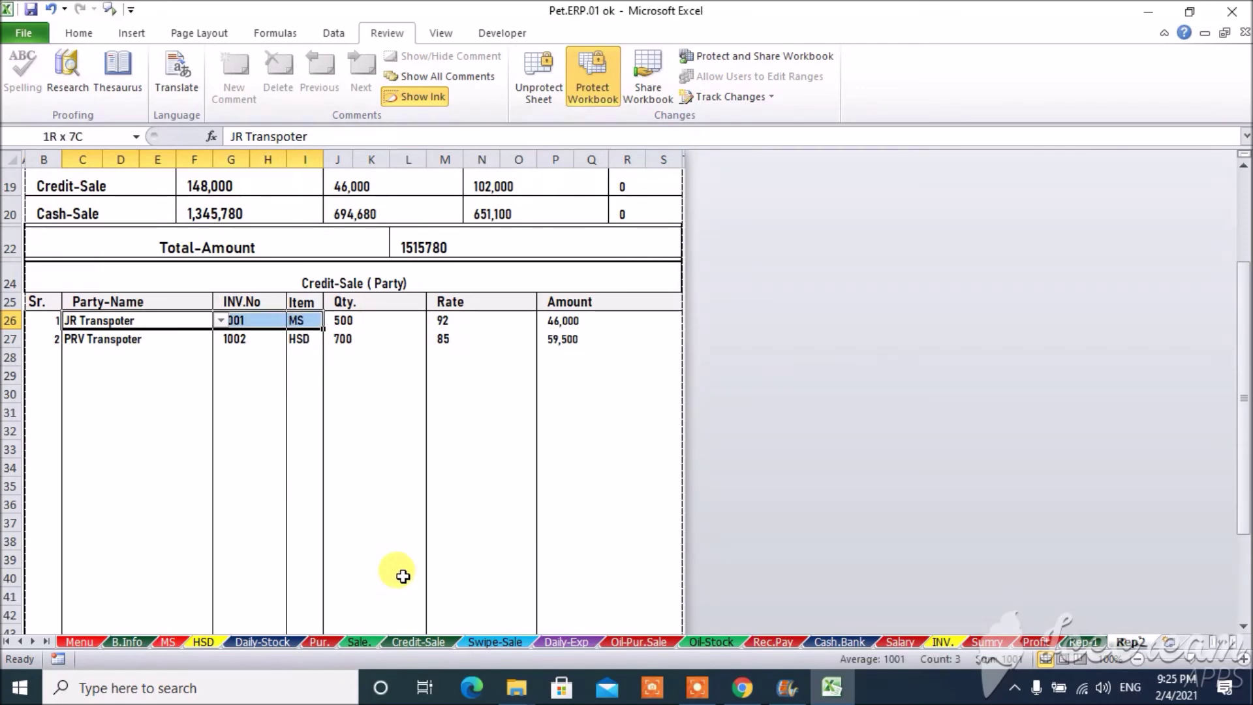
{"action": "key", "text": "shift+Down"}
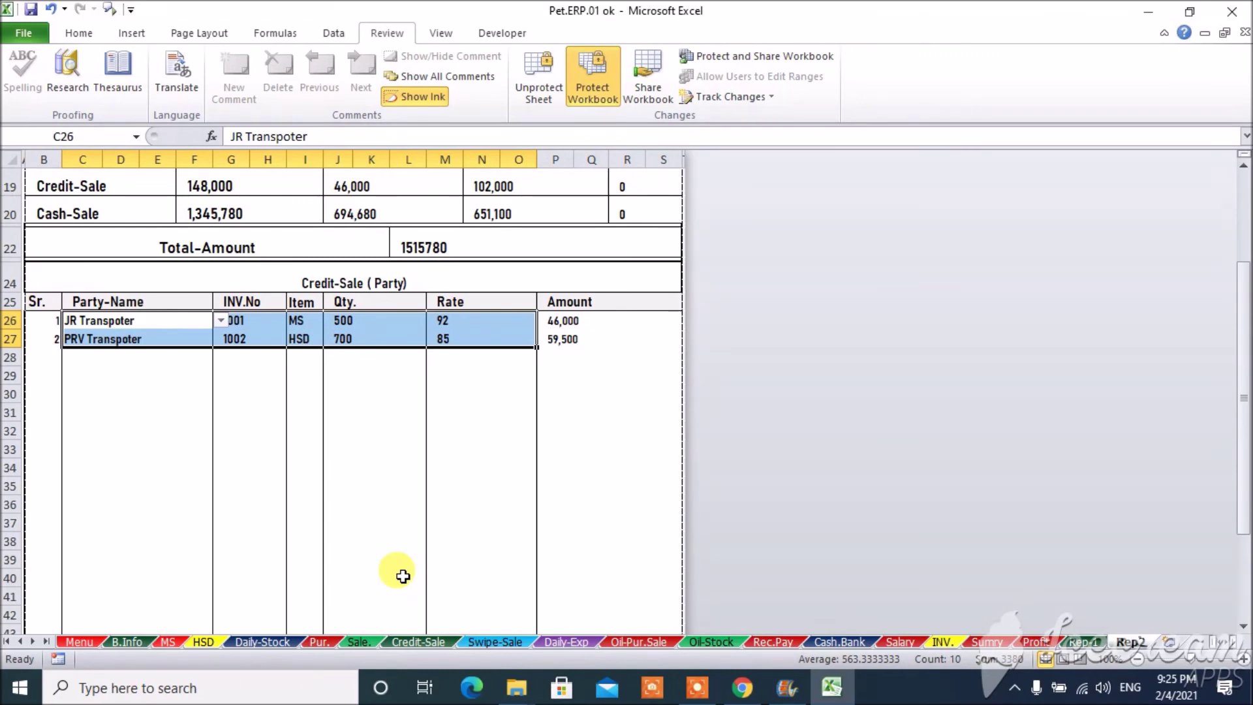
{"action": "key", "text": "Delete"}
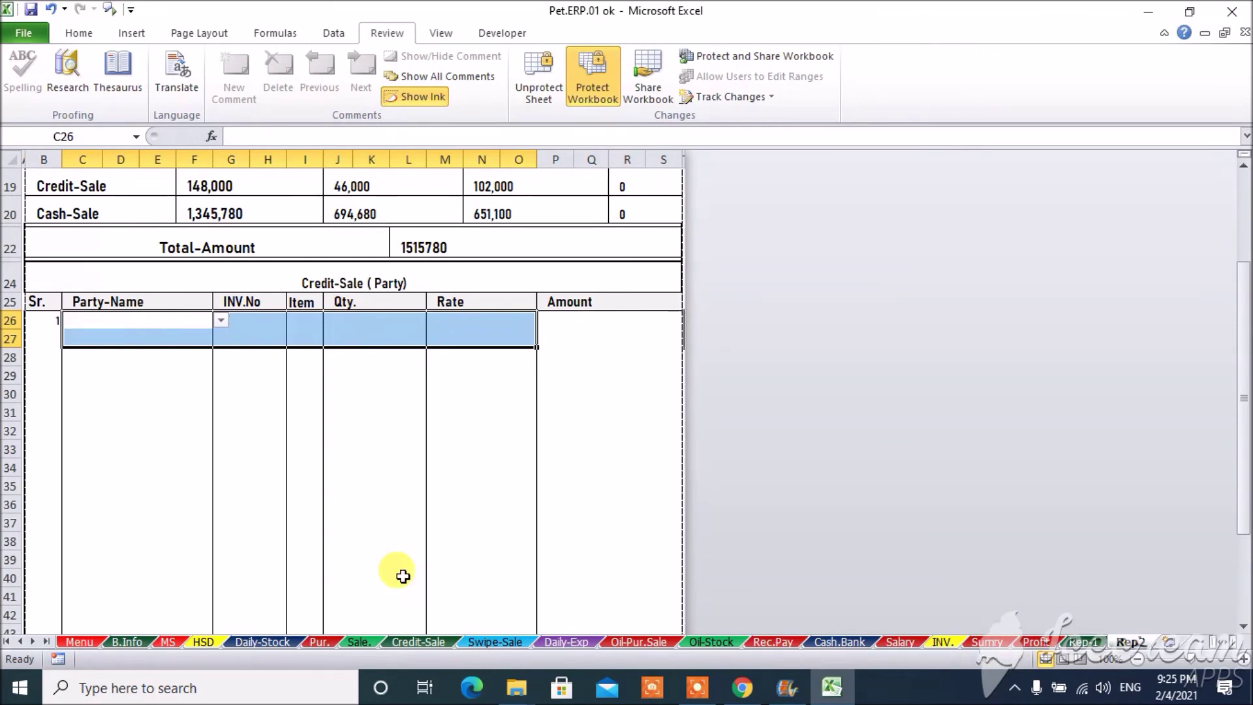
{"action": "left_click", "coordinate": [108, 324]}
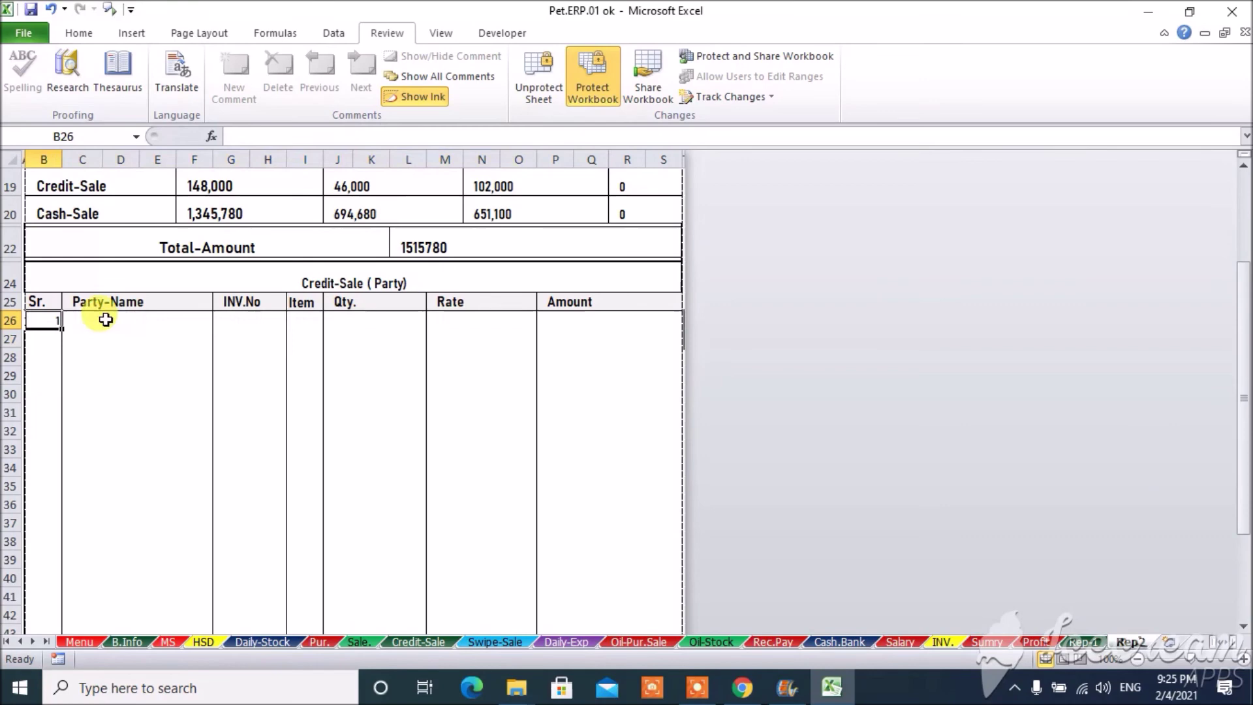
Copy the two 4-Feb-21 entries, from creditor name through rate, in rows 8 and 9 of the Credit-Sale sheet
{"action": "left_click", "coordinate": [428, 641]}
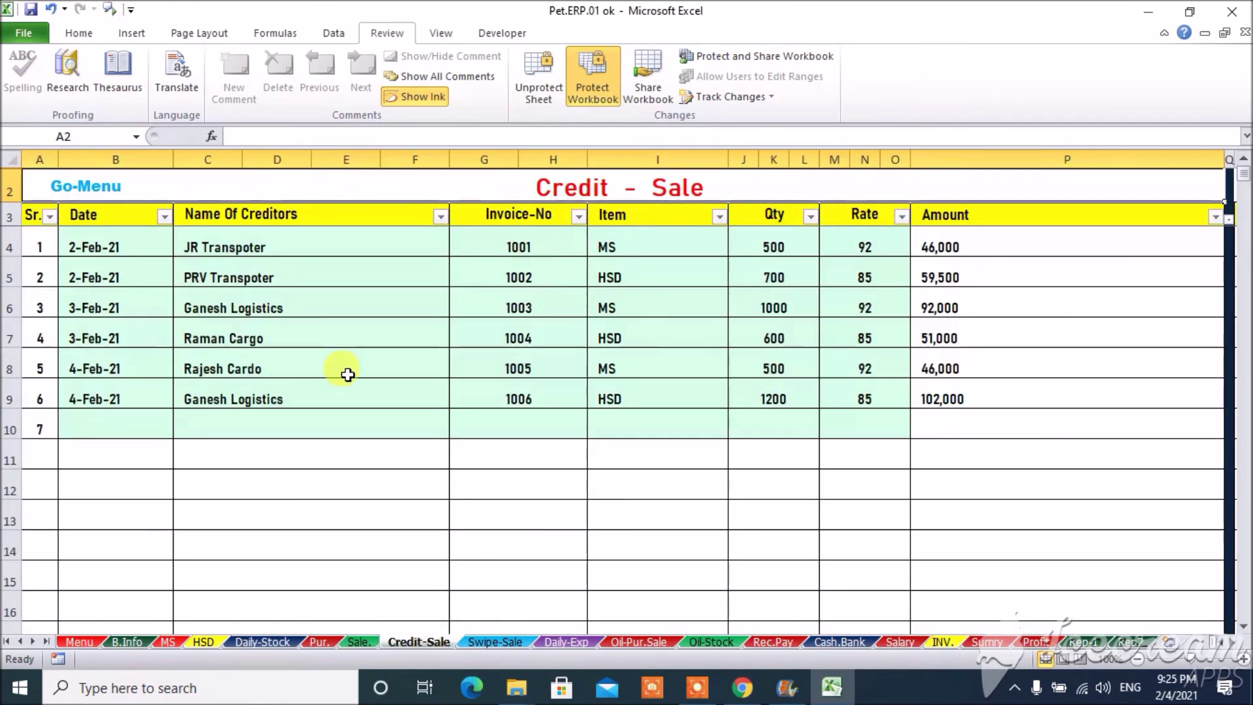
{"action": "left_click", "coordinate": [215, 376]}
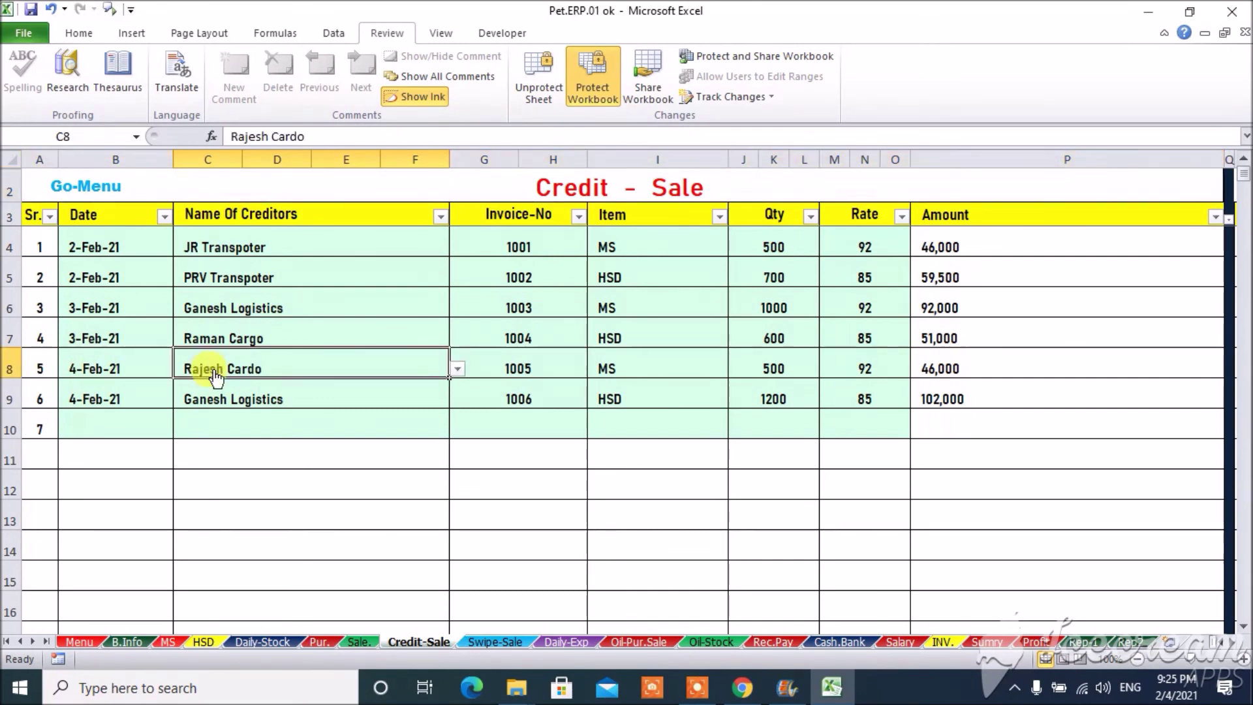
{"action": "key", "text": "shift+Right"}
{"action": "key", "text": "shift+Right"}
{"action": "key", "text": "shift+Right"}
{"action": "key", "text": "shift+Right"}
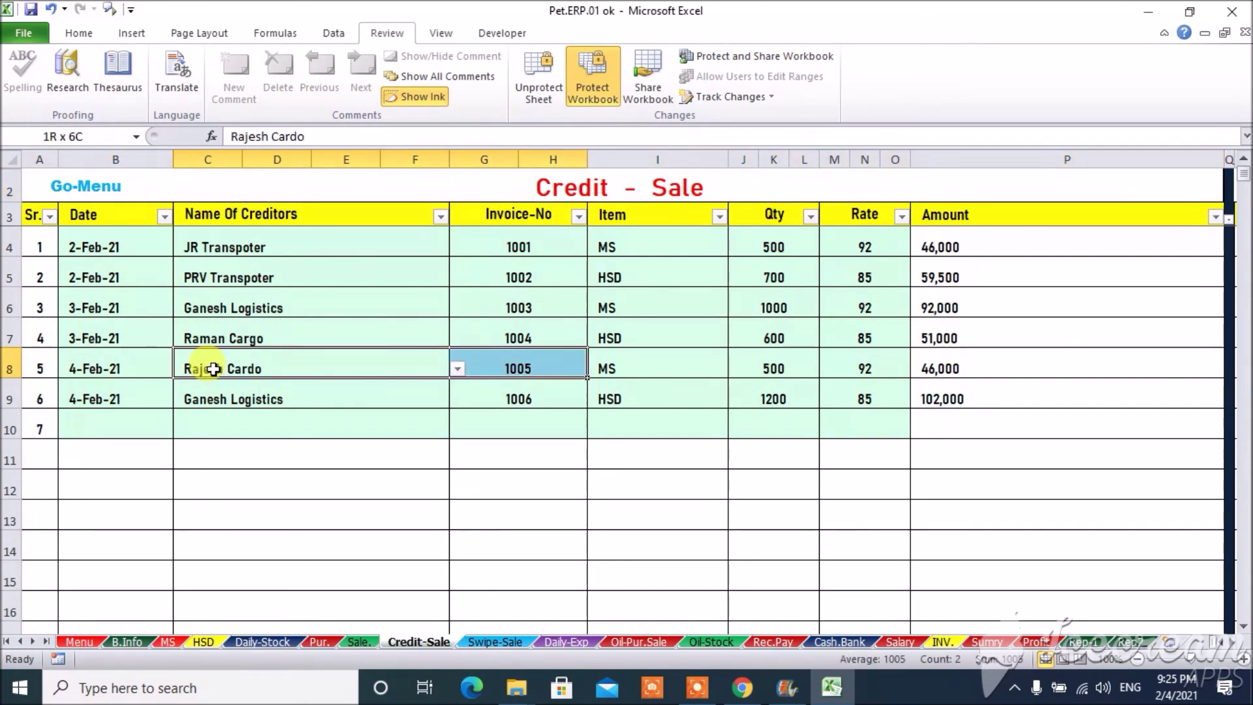
{"action": "key", "text": "shift+Down"}
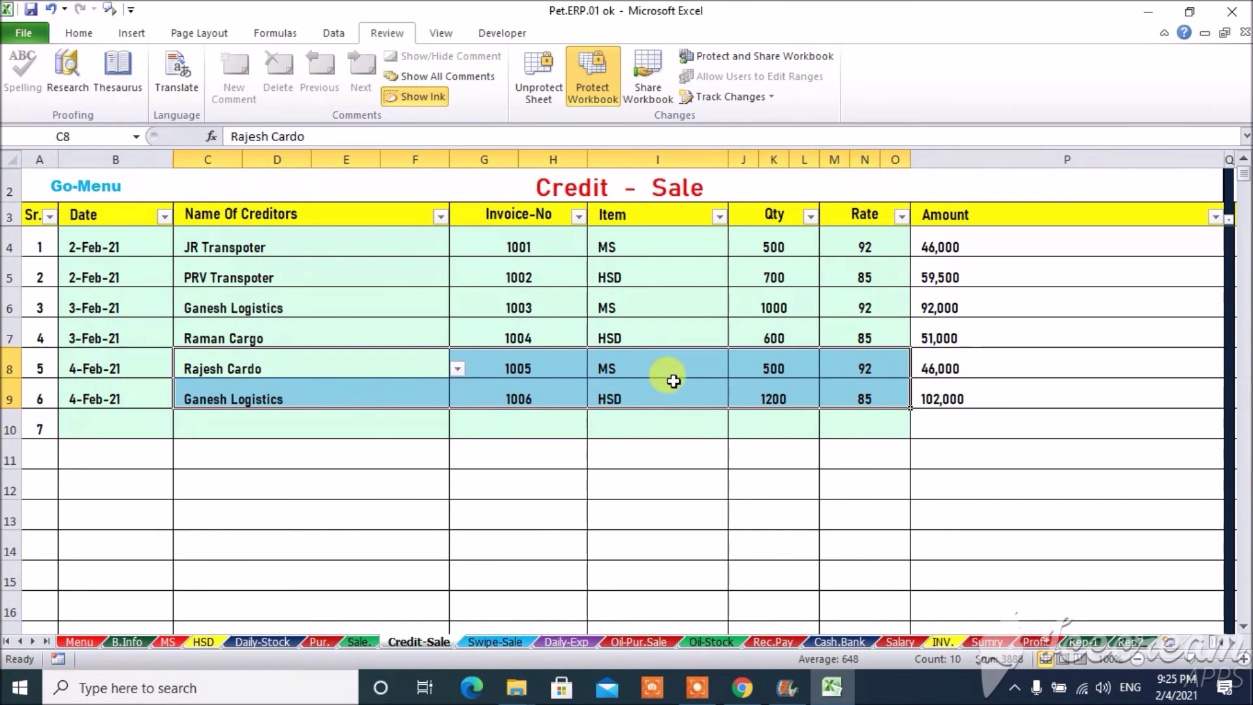
{"action": "key", "text": "ctrl+c"}
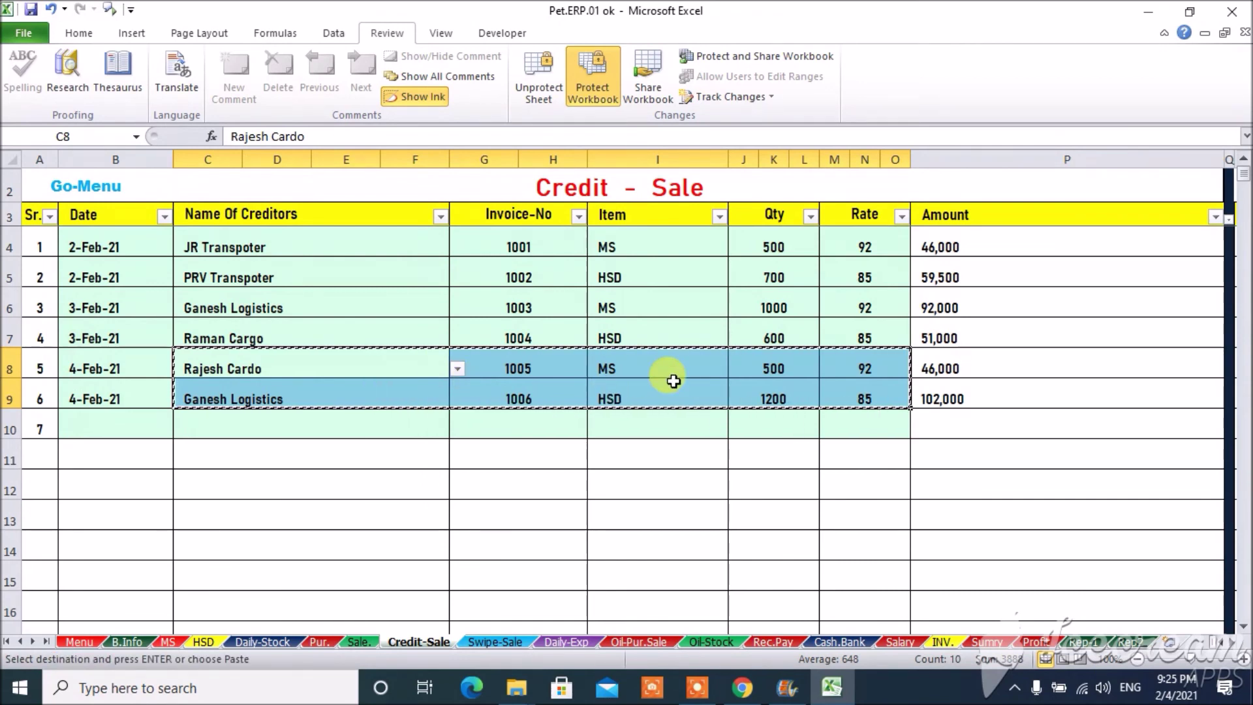
Paste the copied entries as formulas into the Credit-Sale (Party) table of the Rep2 sheet, starting at cell C26
{"action": "left_click", "coordinate": [1132, 643]}
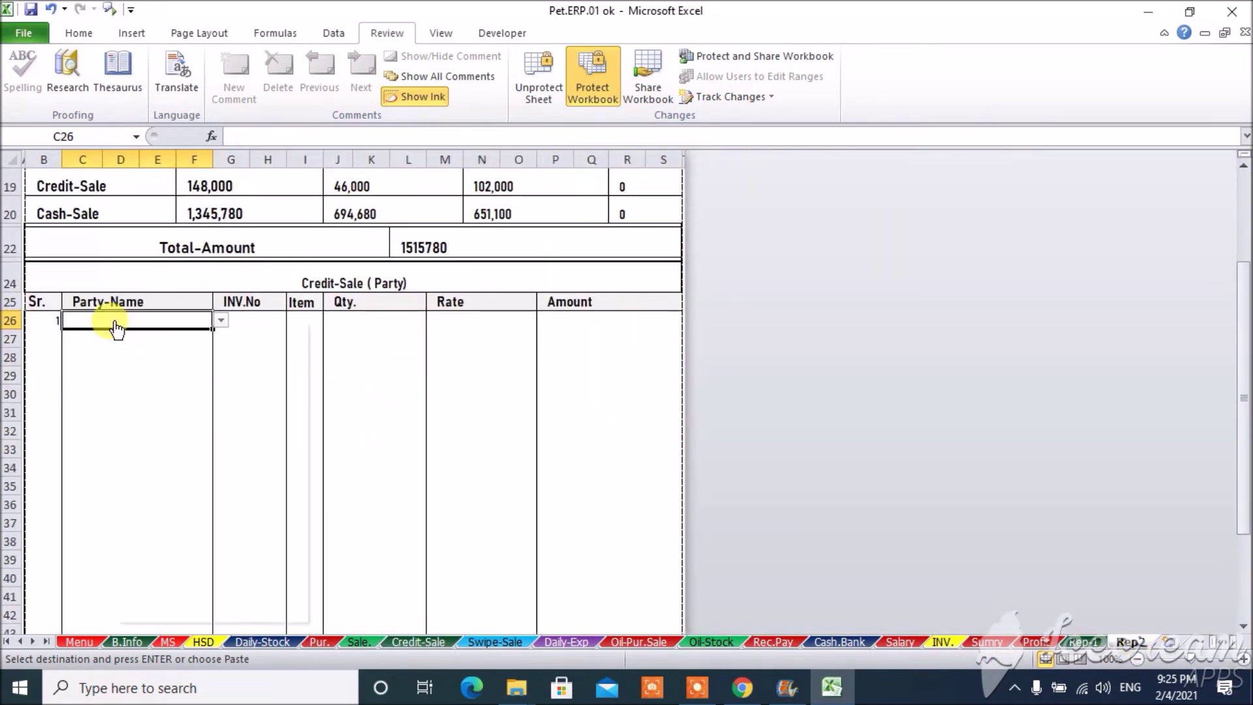
{"action": "right_click", "coordinate": [115, 321]}
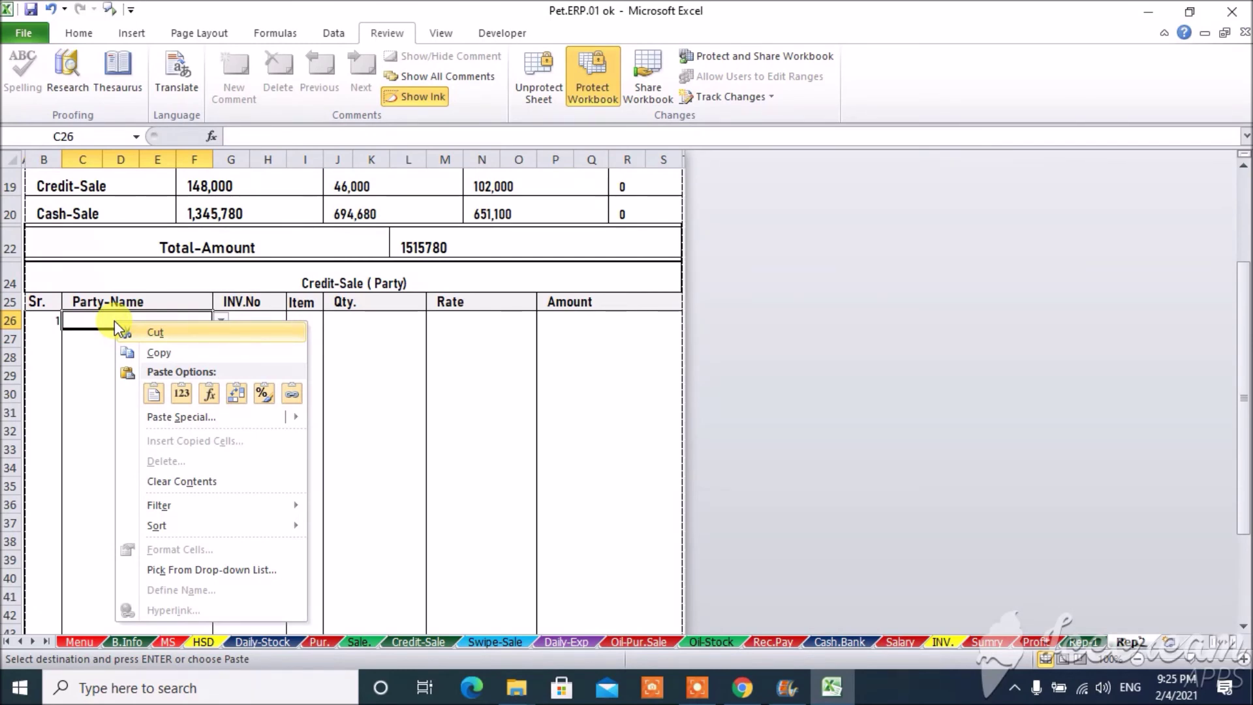
{"action": "mouse_move", "coordinate": [279, 419]}
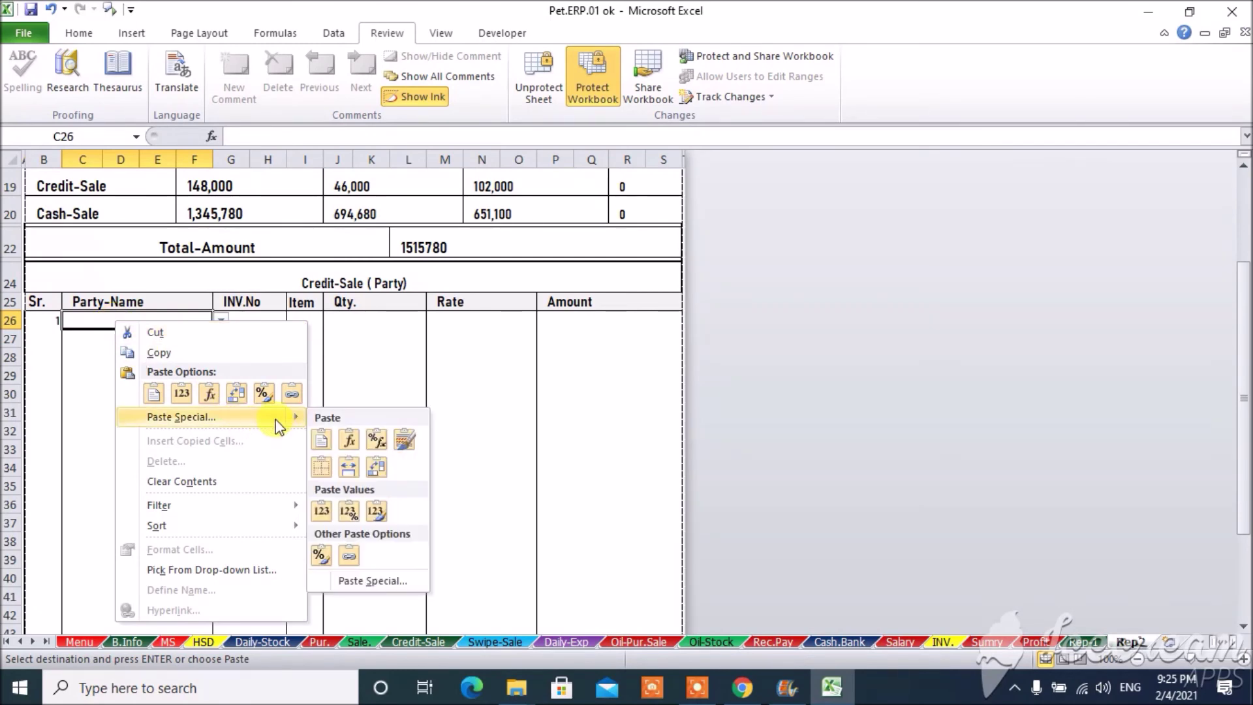
{"action": "left_click", "coordinate": [351, 442]}
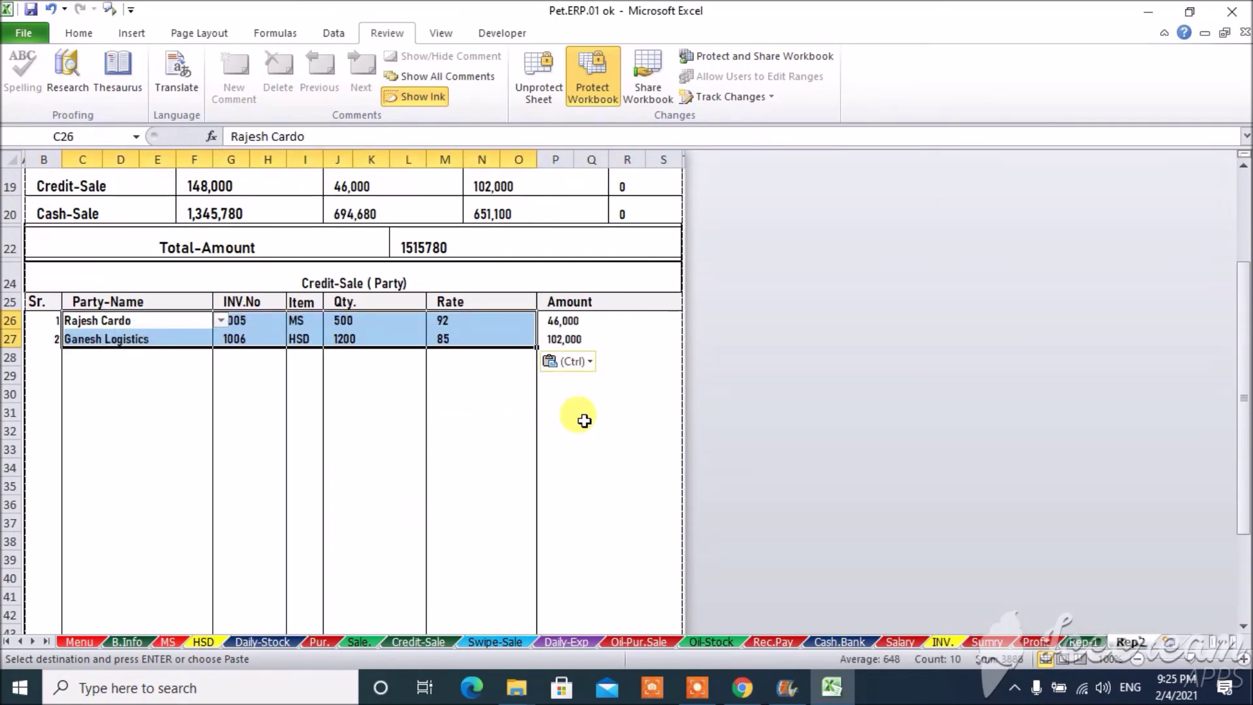
Check the quantity and amount totals in row 46 of the Credit-Sale (Party) table
{"action": "key", "text": "Down"}
{"action": "key", "text": "Down"}
{"action": "key", "text": "Down"}
{"action": "key", "text": "Down"}
{"action": "key", "text": "Down"}
{"action": "key", "text": "Down"}
{"action": "key", "text": "Right"}
{"action": "key", "text": "Right"}
{"action": "key", "text": "Right"}
{"action": "key", "text": "Right"}
{"action": "key", "text": "Right"}
{"action": "key", "text": "Down"}
{"action": "key", "text": "Down"}
{"action": "key", "text": "Down"}
{"action": "key", "text": "Down"}
{"action": "key", "text": "Down"}
{"action": "key", "text": "Down"}
{"action": "key", "text": "Down"}
{"action": "key", "text": "Down"}
{"action": "key", "text": "Down"}
{"action": "key", "text": "Down"}
{"action": "key", "text": "Down"}
{"action": "key", "text": "Down"}
{"action": "key", "text": "Down"}
{"action": "key", "text": "Down"}
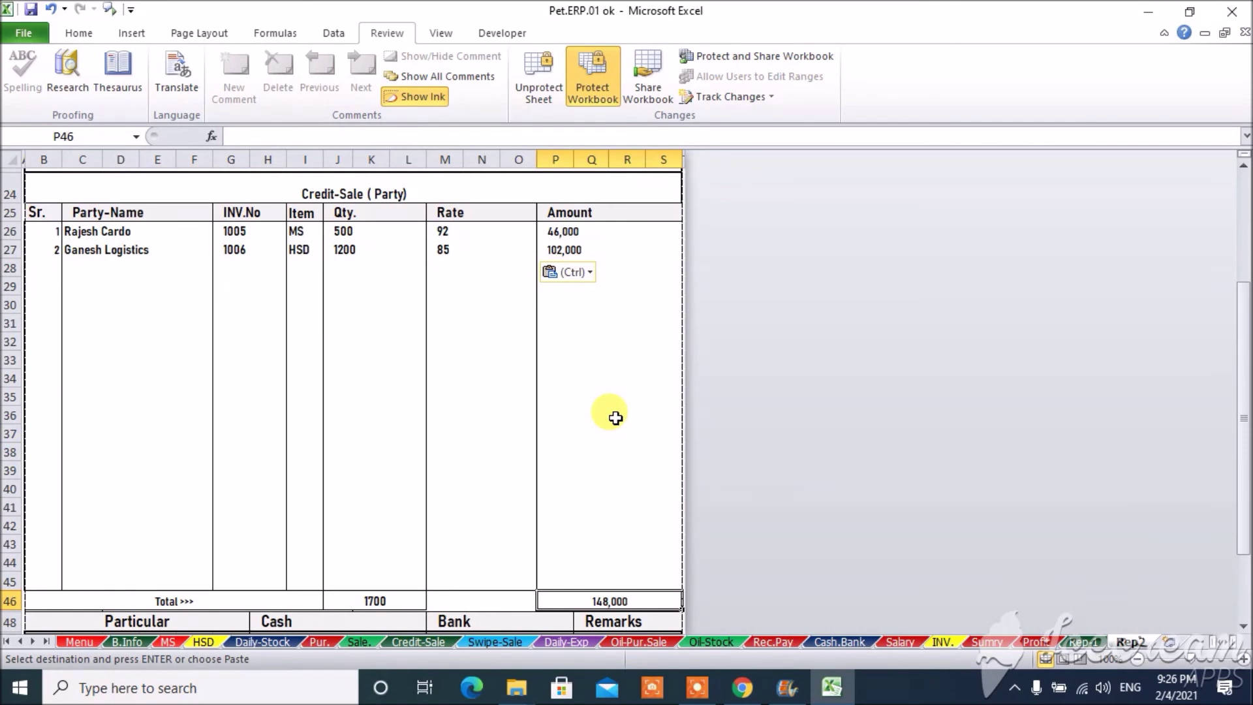
Compare the Credit-Sale total under Sale-Details with the party credit sales, and review the item sales above it
{"action": "key", "text": "Up"}
{"action": "key", "text": "Up"}
{"action": "key", "text": "Up"}
{"action": "key", "text": "Up"}
{"action": "key", "text": "Up"}
{"action": "key", "text": "Up"}
{"action": "key", "text": "Up"}
{"action": "key", "text": "Up"}
{"action": "key", "text": "Up"}
{"action": "key", "text": "Up"}
{"action": "key", "text": "Up"}
{"action": "key", "text": "Up"}
{"action": "key", "text": "Up"}
{"action": "key", "text": "Up"}
{"action": "key", "text": "Up"}
{"action": "key", "text": "Up"}
{"action": "key", "text": "Up"}
{"action": "key", "text": "Up"}
{"action": "key", "text": "Up"}
{"action": "key", "text": "Up"}
{"action": "key", "text": "Right"}
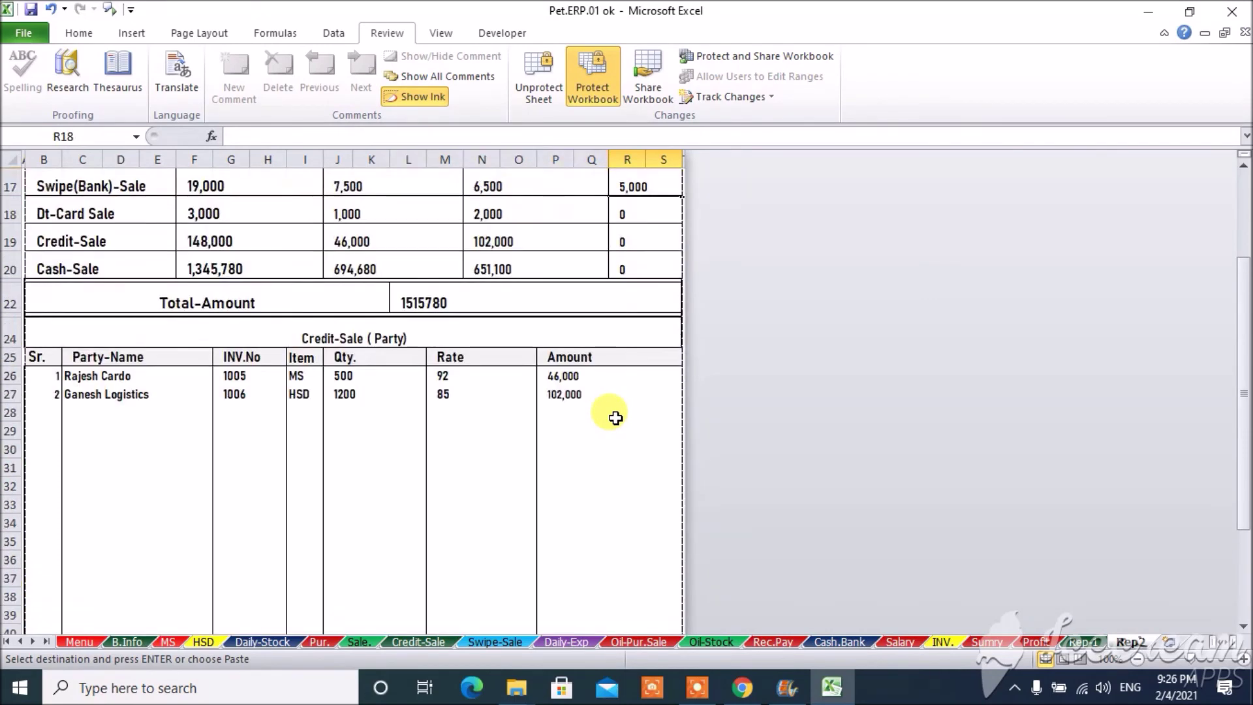
{"action": "left_click", "coordinate": [292, 266]}
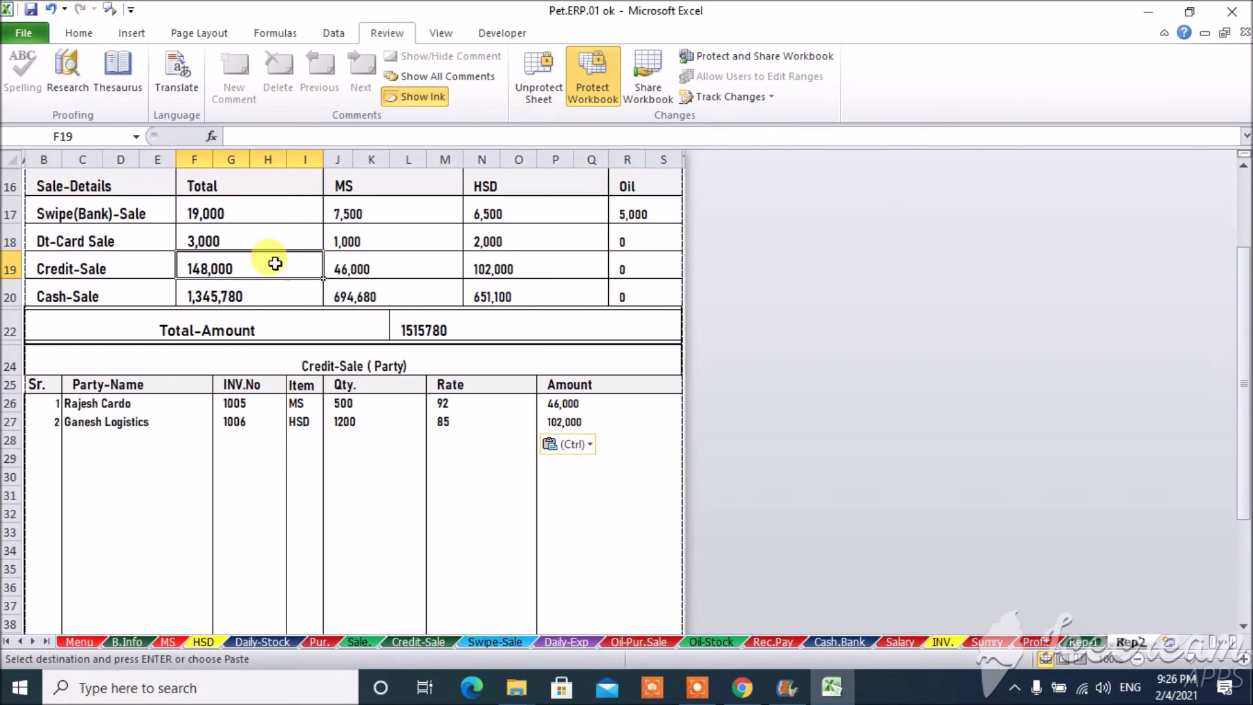
{"action": "key", "text": "Up"}
{"action": "key", "text": "Up"}
{"action": "key", "text": "Up"}
{"action": "key", "text": "Up"}
{"action": "key", "text": "Up"}
{"action": "key", "text": "Up"}
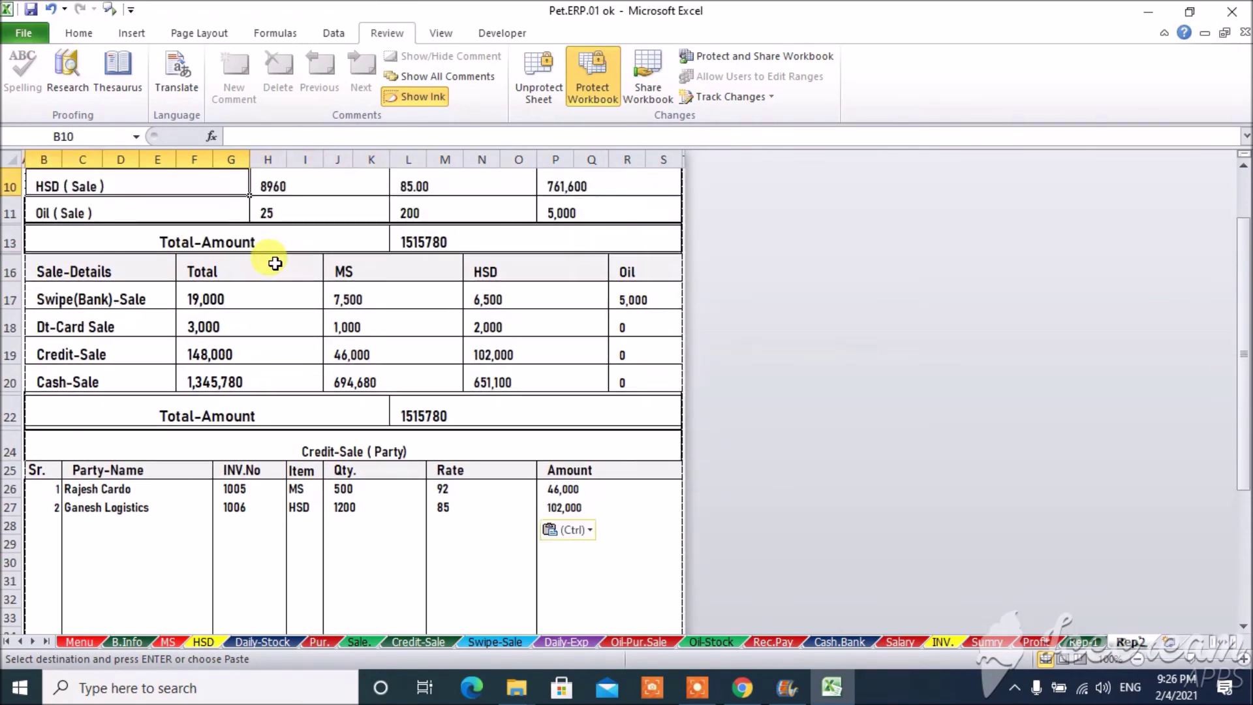
Review Daily-Report-2 for 4-Feb-21 on the Rep2 sheet, from the item sales through the Credit-Sale (Party) table
{"action": "key", "text": "Up"}
{"action": "key", "text": "Up"}
{"action": "key", "text": "Up"}
{"action": "key", "text": "Up"}
{"action": "key", "text": "Up"}
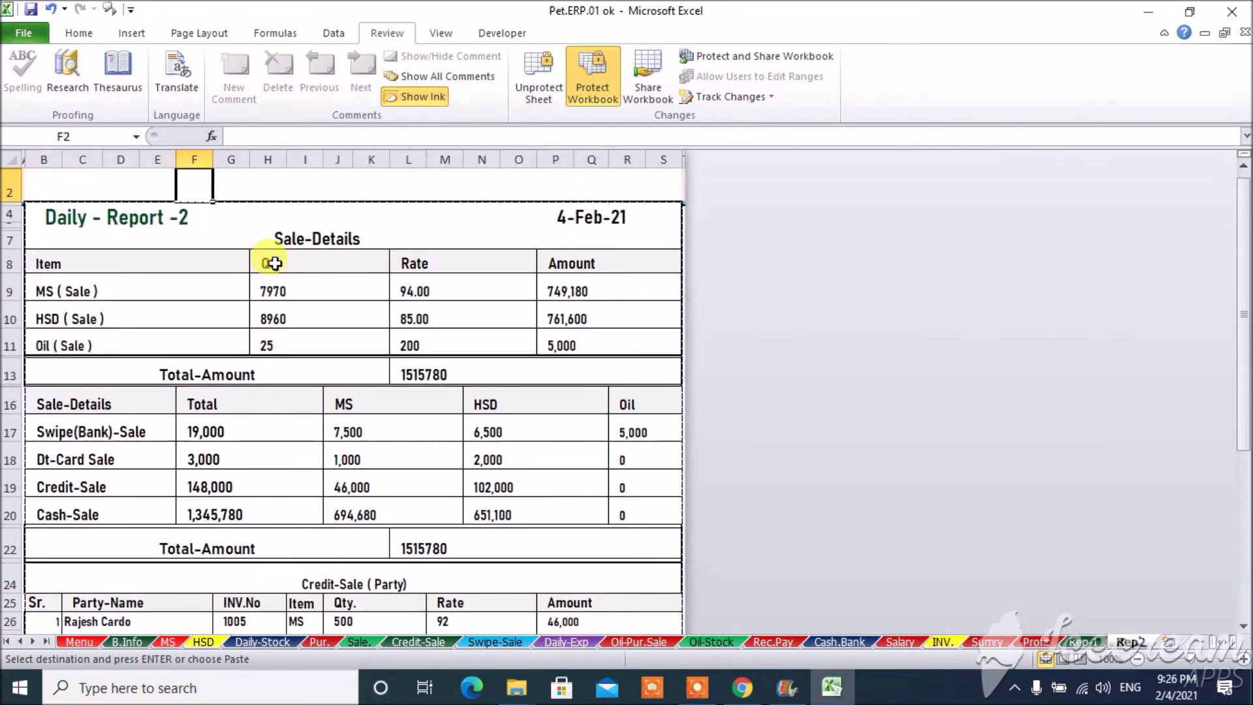
{"action": "key", "text": "Down"}
{"action": "key", "text": "Down"}
{"action": "key", "text": "Down"}
{"action": "key", "text": "Down"}
{"action": "key", "text": "Down"}
{"action": "key", "text": "Down"}
{"action": "key", "text": "Down"}
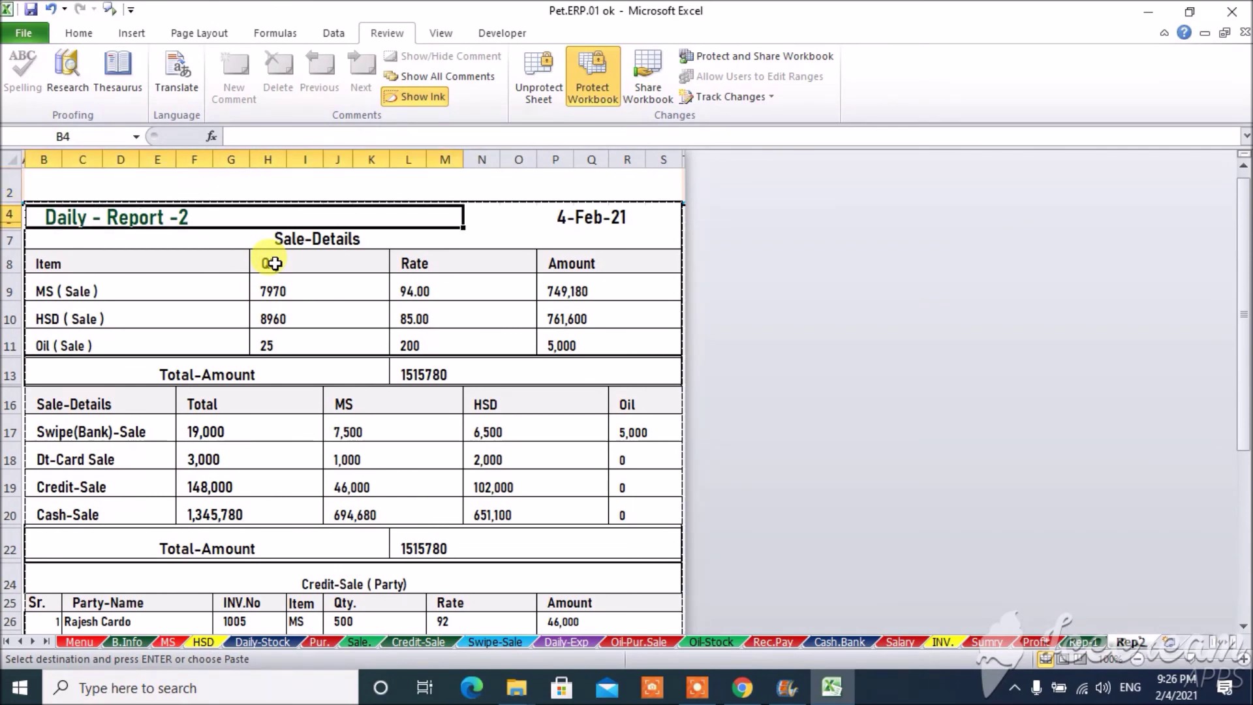
{"action": "key", "text": "Down"}
{"action": "key", "text": "Down"}
{"action": "key", "text": "Down"}
{"action": "key", "text": "Down"}
{"action": "key", "text": "Down"}
{"action": "key", "text": "Down"}
{"action": "key", "text": "Down"}
{"action": "key", "text": "Down"}
{"action": "key", "text": "Down"}
{"action": "key", "text": "Down"}
{"action": "key", "text": "Down"}
{"action": "key", "text": "Down"}
{"action": "key", "text": "Down"}
{"action": "key", "text": "Down"}
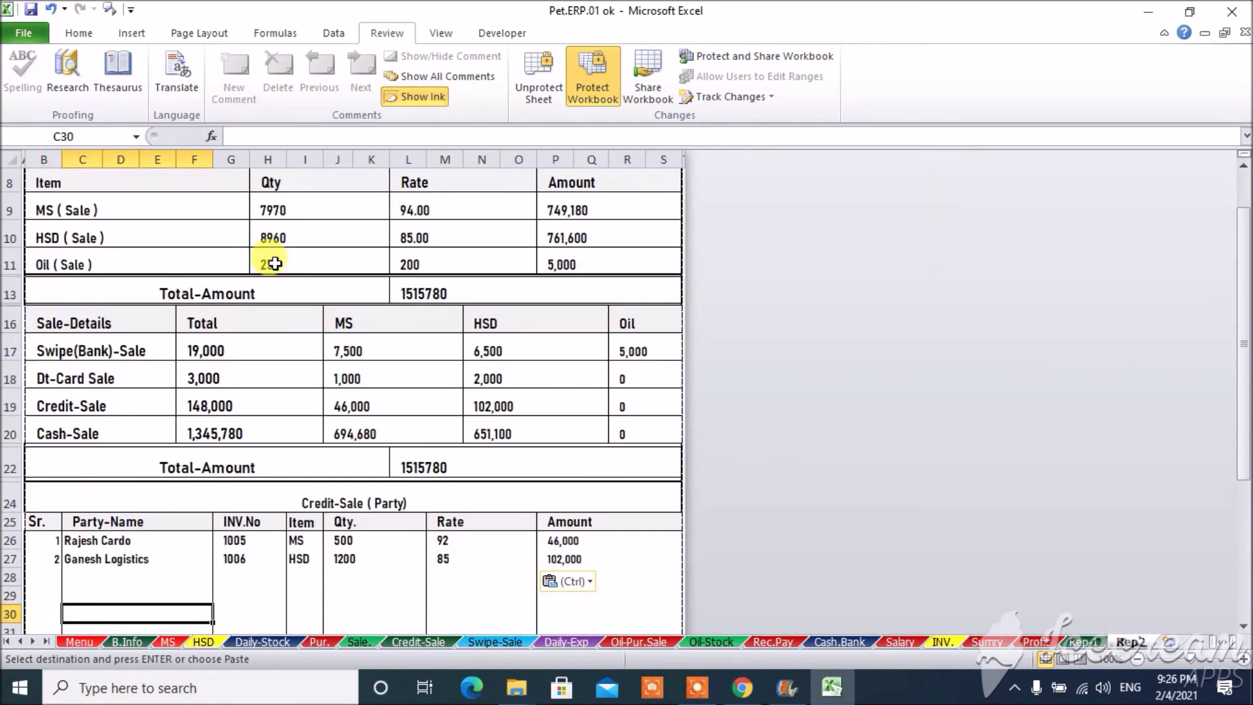
{"action": "key", "text": "Down"}
{"action": "key", "text": "Down"}
{"action": "key", "text": "Down"}
{"action": "key", "text": "Down"}
{"action": "key", "text": "Down"}
{"action": "key", "text": "Down"}
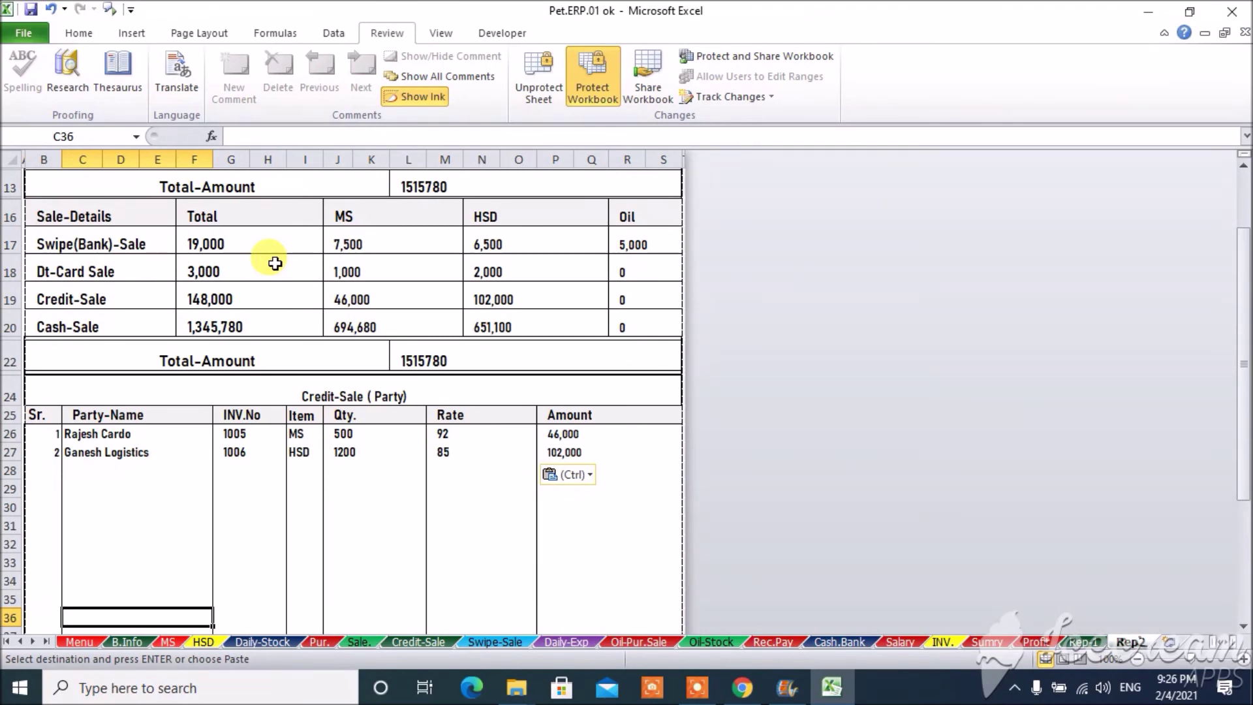
{"action": "key", "text": "Up"}
{"action": "key", "text": "Up"}
{"action": "key", "text": "Up"}
{"action": "key", "text": "Up"}
{"action": "key", "text": "Up"}
{"action": "key", "text": "Up"}
{"action": "key", "text": "Up"}
{"action": "key", "text": "Up"}
{"action": "key", "text": "Up"}
{"action": "key", "text": "Up"}
{"action": "key", "text": "Up"}
{"action": "key", "text": "Up"}
{"action": "key", "text": "Up"}
{"action": "key", "text": "Up"}
{"action": "key", "text": "Up"}
{"action": "key", "text": "Up"}
{"action": "key", "text": "Up"}
{"action": "key", "text": "Up"}
{"action": "key", "text": "Up"}
{"action": "key", "text": "Up"}
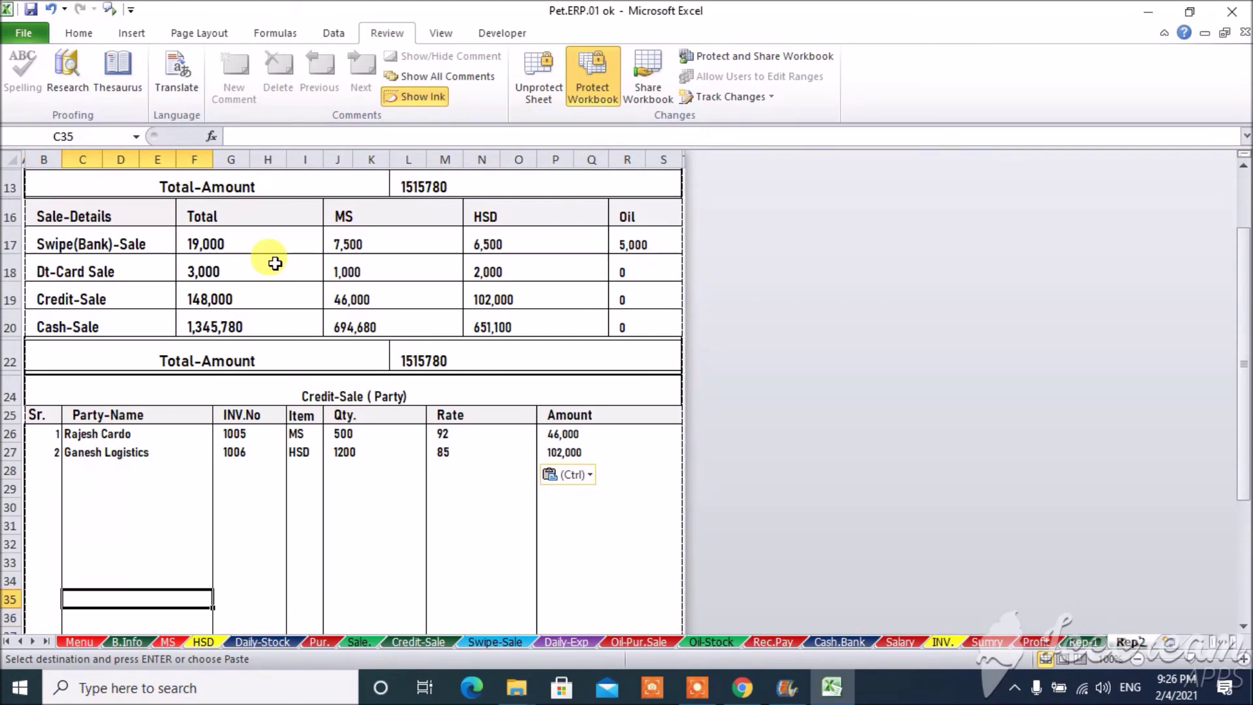
{"action": "key", "text": "Up"}
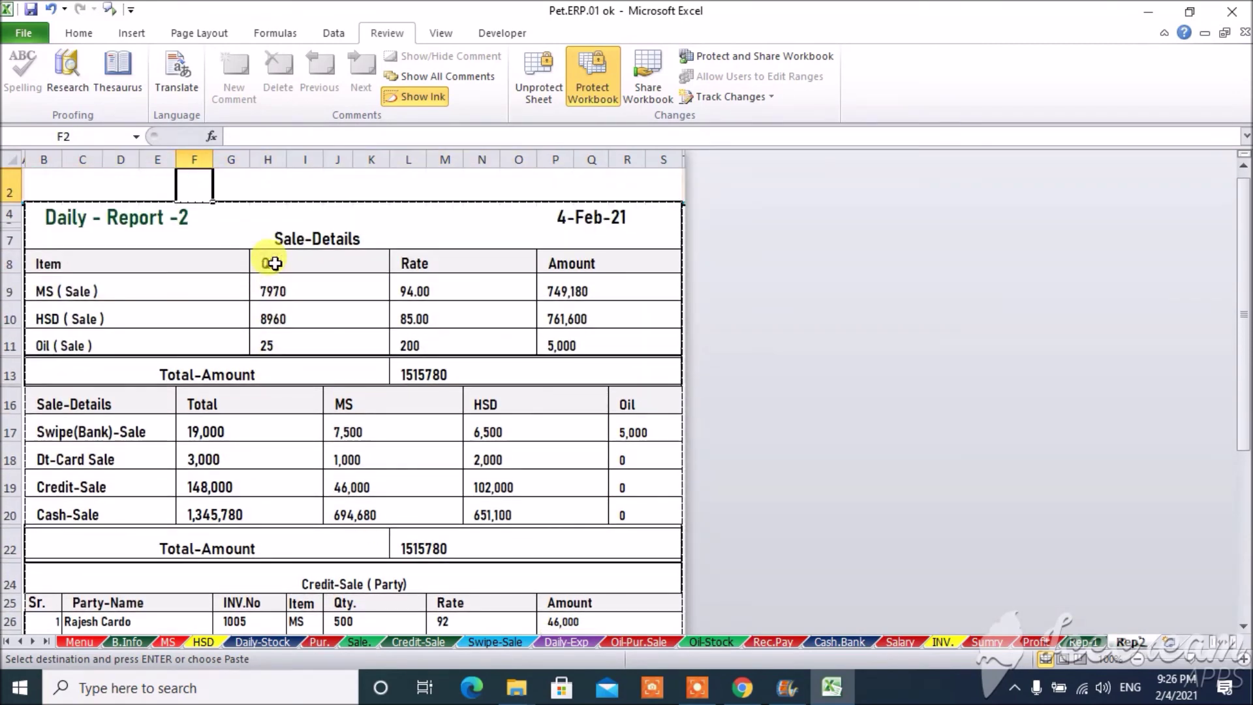
{"action": "key", "text": "Down"}
{"action": "key", "text": "Down"}
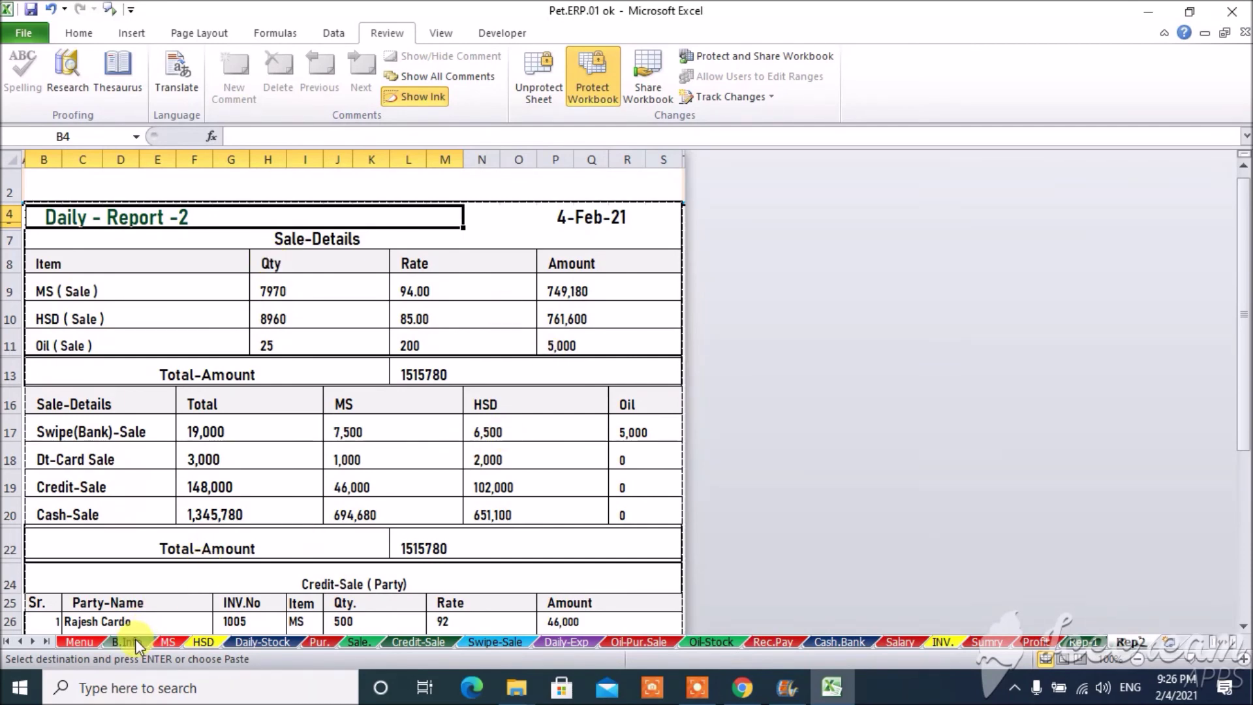
Visit the MS -Miter (Sale) sheet from the Main-Menu, return, and open the Basic-Info debtors and creditors list
{"action": "left_click", "coordinate": [80, 641]}
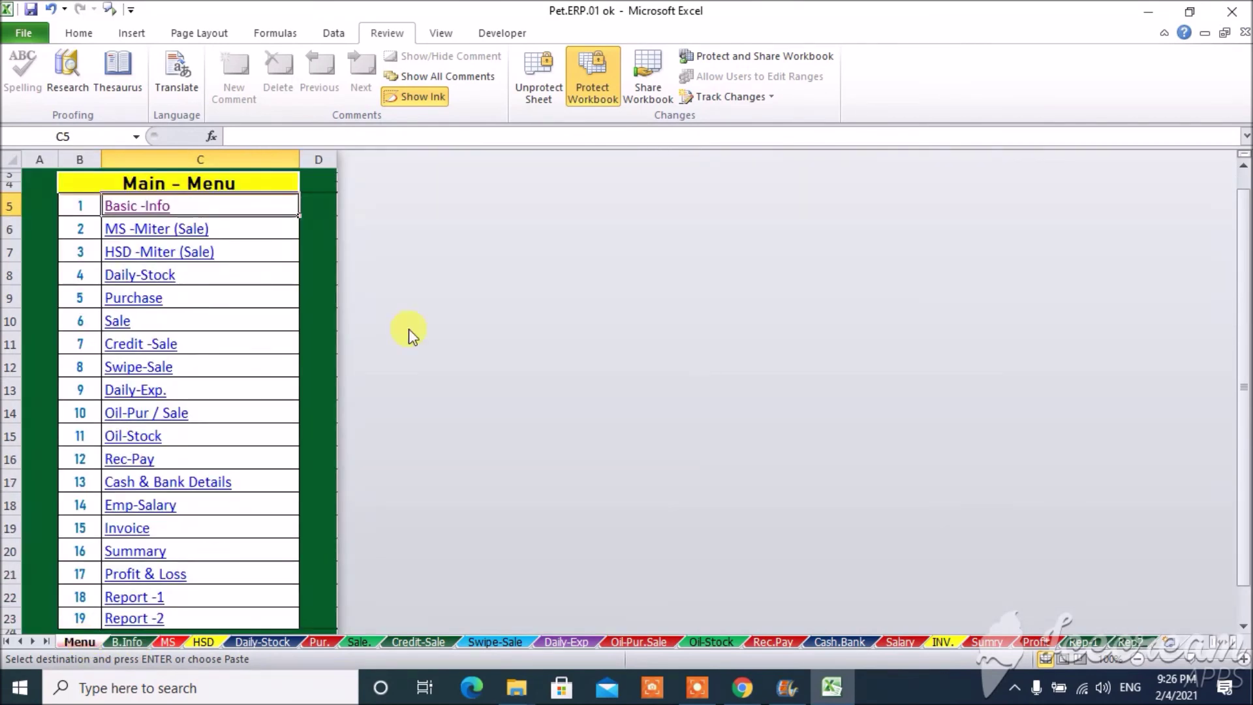
{"action": "left_click", "coordinate": [184, 228]}
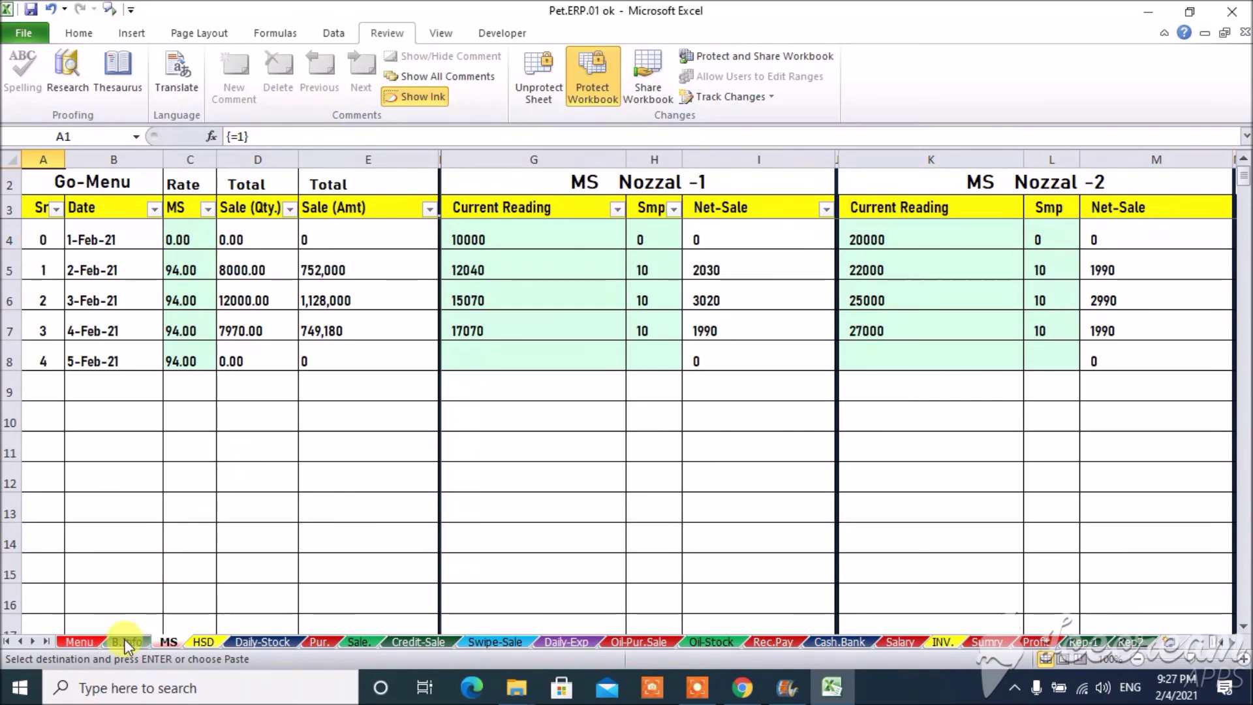
{"action": "left_click", "coordinate": [90, 641]}
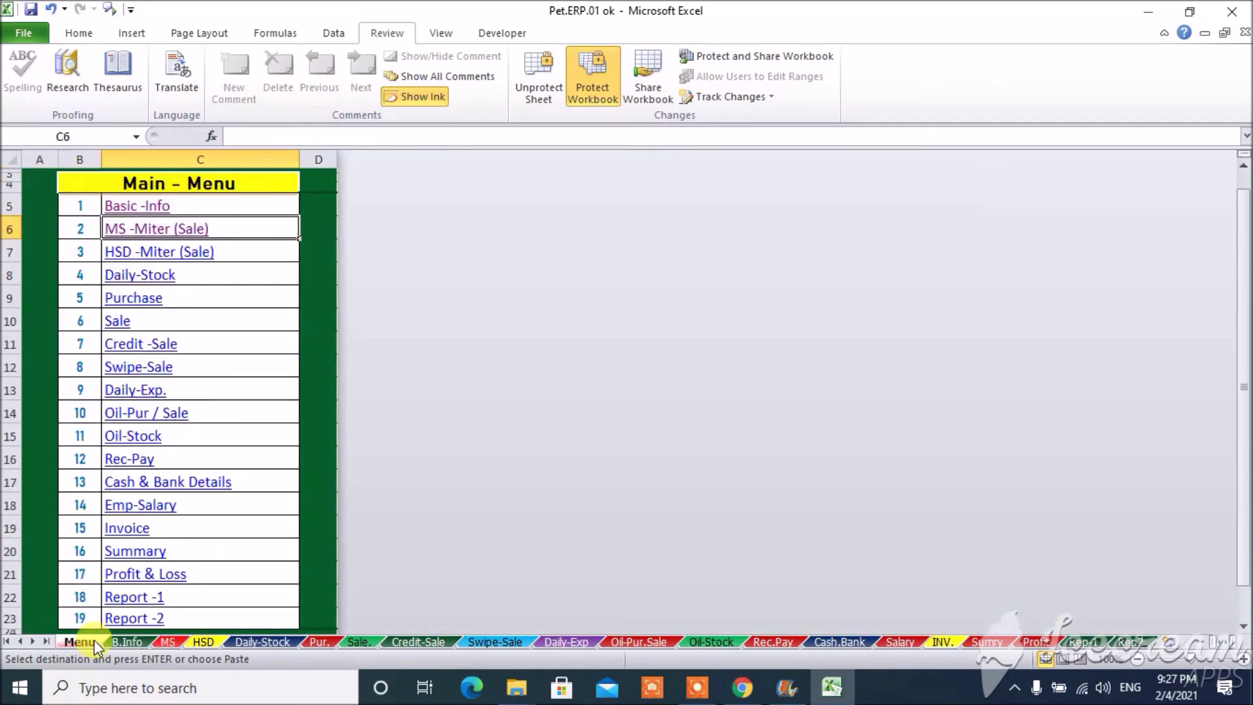
{"action": "left_click", "coordinate": [141, 207]}
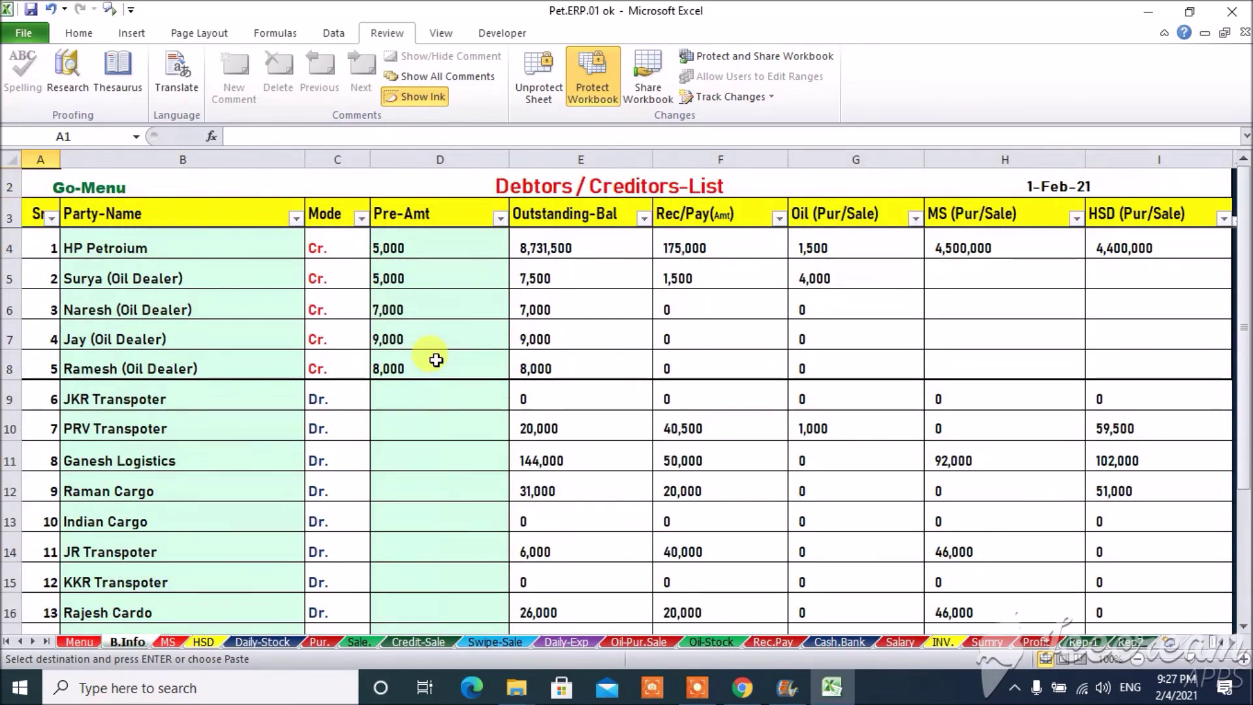
Examine the 5-Feb-21 row of the MS sheet across the nozzle reading, sample and net-sale columns
{"action": "left_click", "coordinate": [171, 639]}
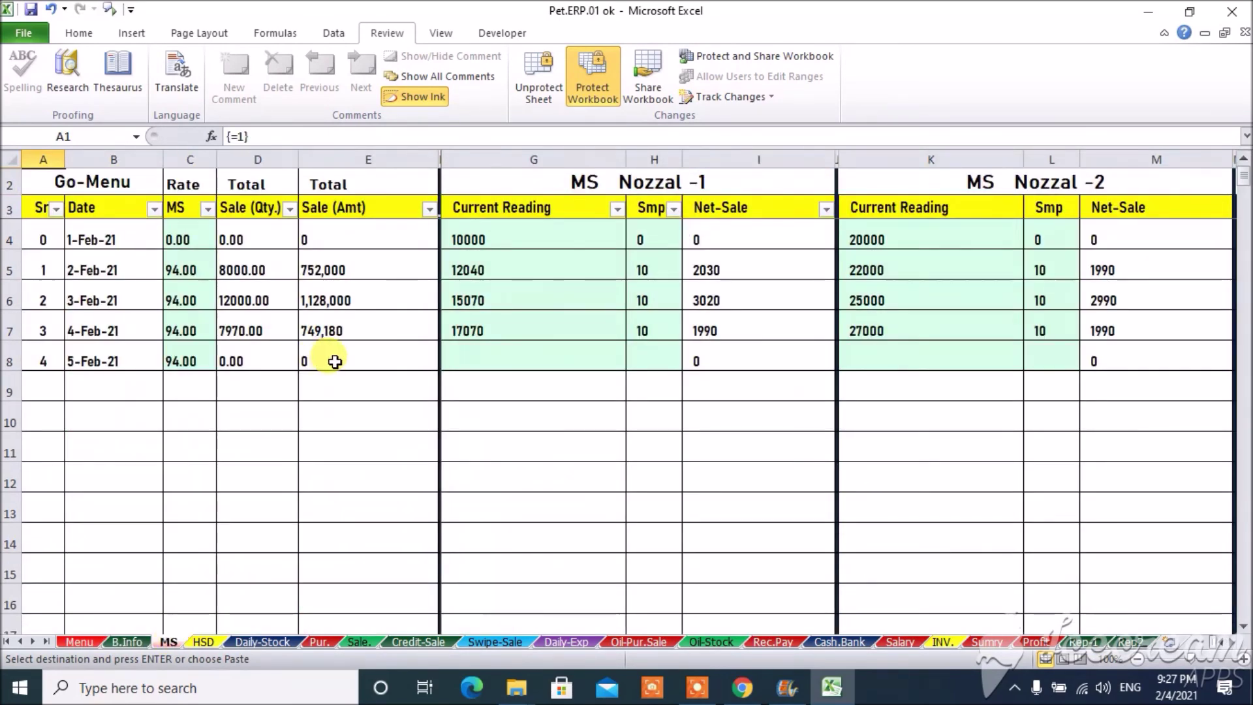
{"action": "left_click", "coordinate": [501, 350]}
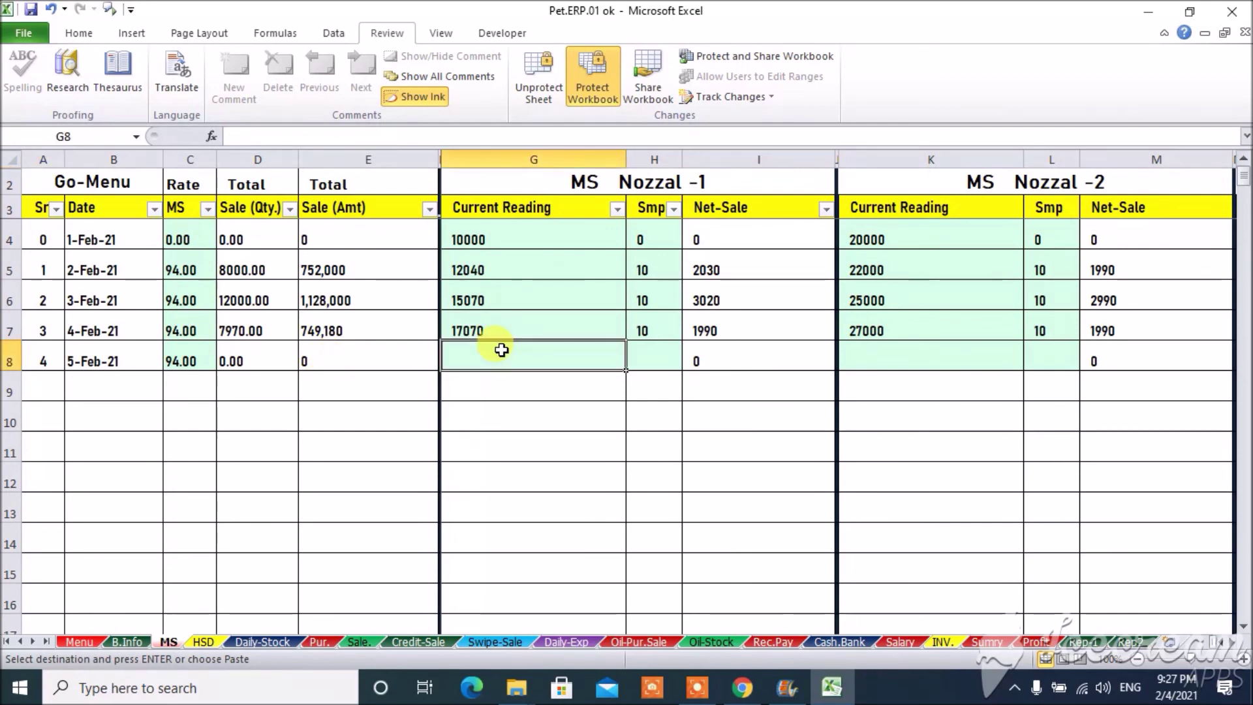
{"action": "left_click", "coordinate": [877, 352]}
{"action": "key", "text": "Right"}
{"action": "key", "text": "Right"}
{"action": "key", "text": "Right"}
{"action": "key", "text": "Right"}
{"action": "key", "text": "Right"}
{"action": "key", "text": "Right"}
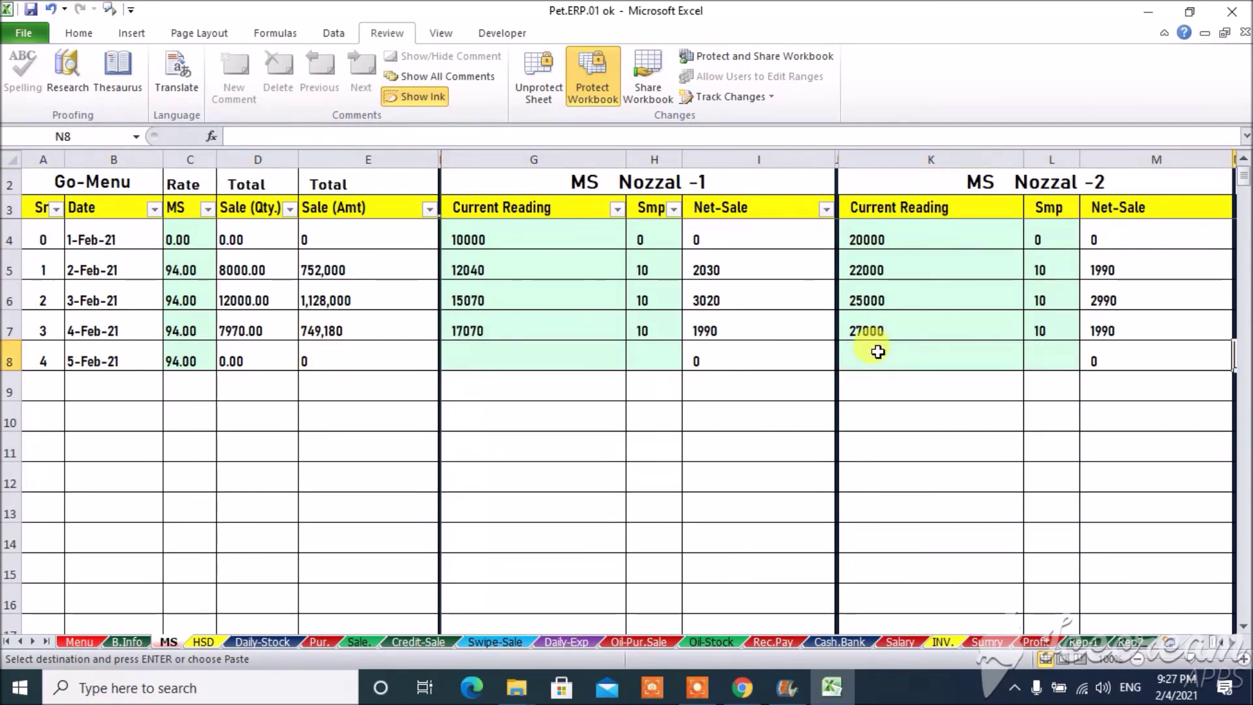
{"action": "key", "text": "Right"}
{"action": "key", "text": "Home"}
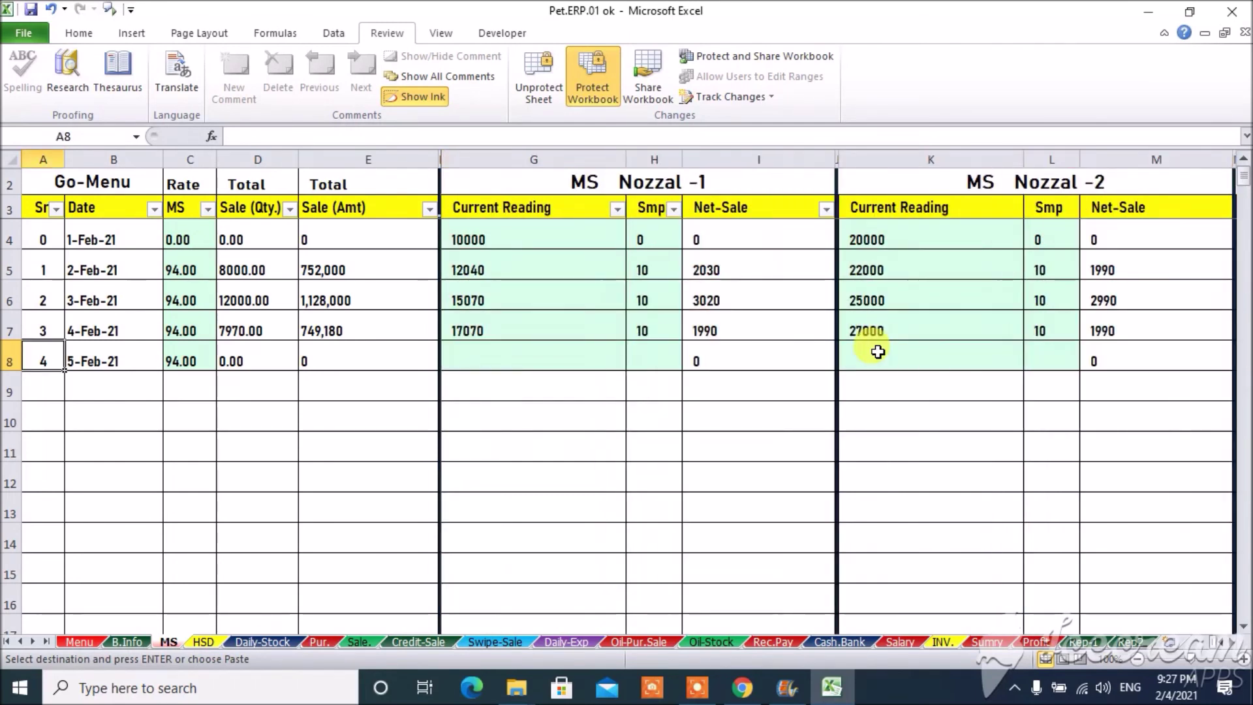
Review the HSD, Daily-Stock, Purchase and Sale sheets one after another, including their 5-Feb-21 rows
{"action": "left_click", "coordinate": [203, 642]}
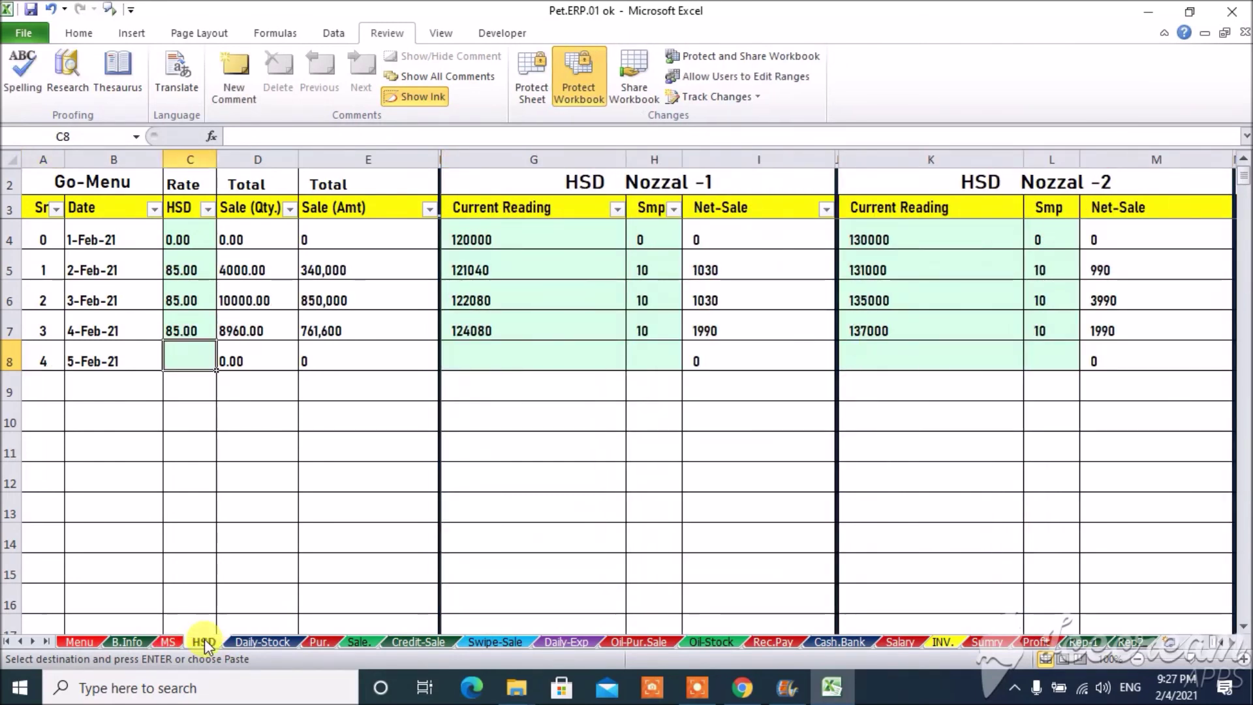
{"action": "left_click", "coordinate": [263, 643]}
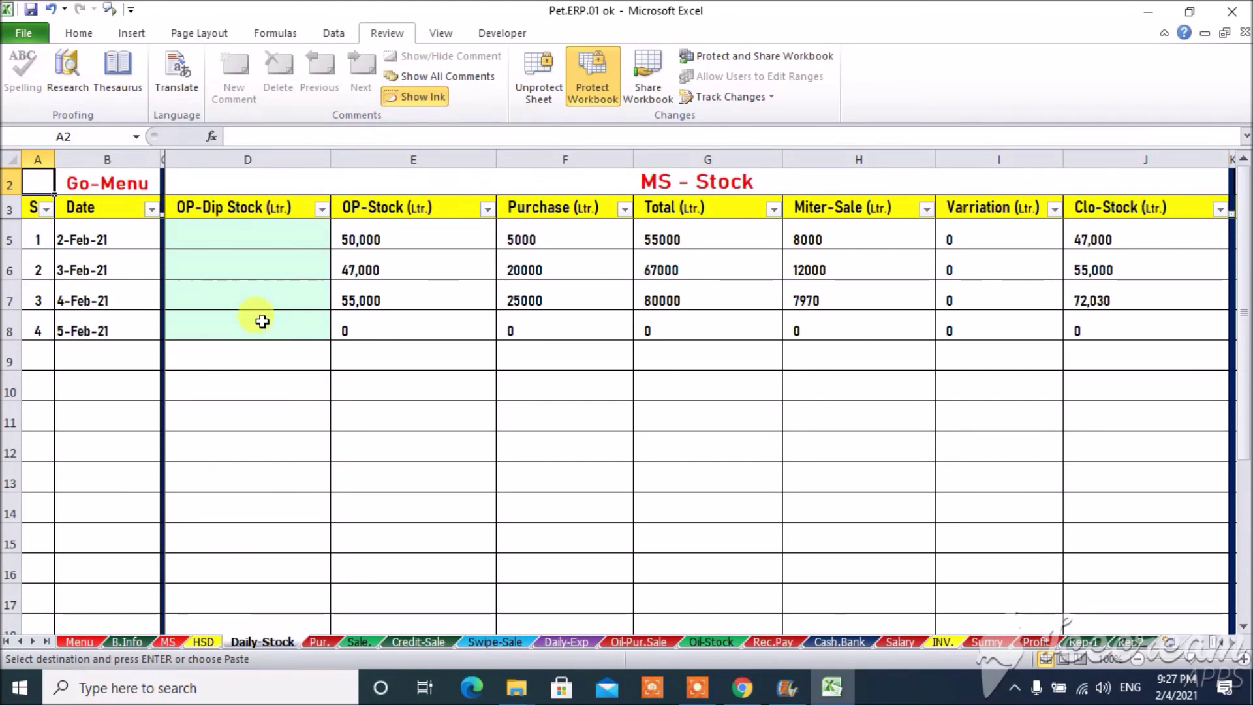
{"action": "left_click", "coordinate": [318, 642]}
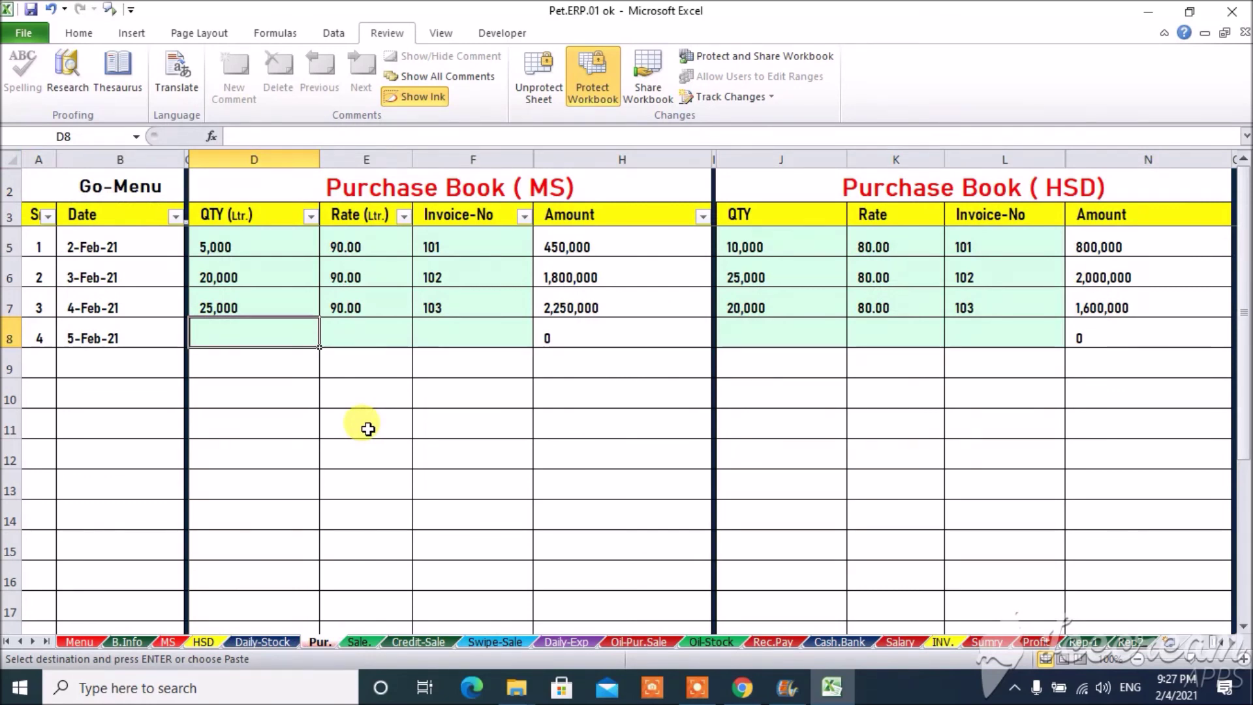
{"action": "left_click", "coordinate": [358, 643]}
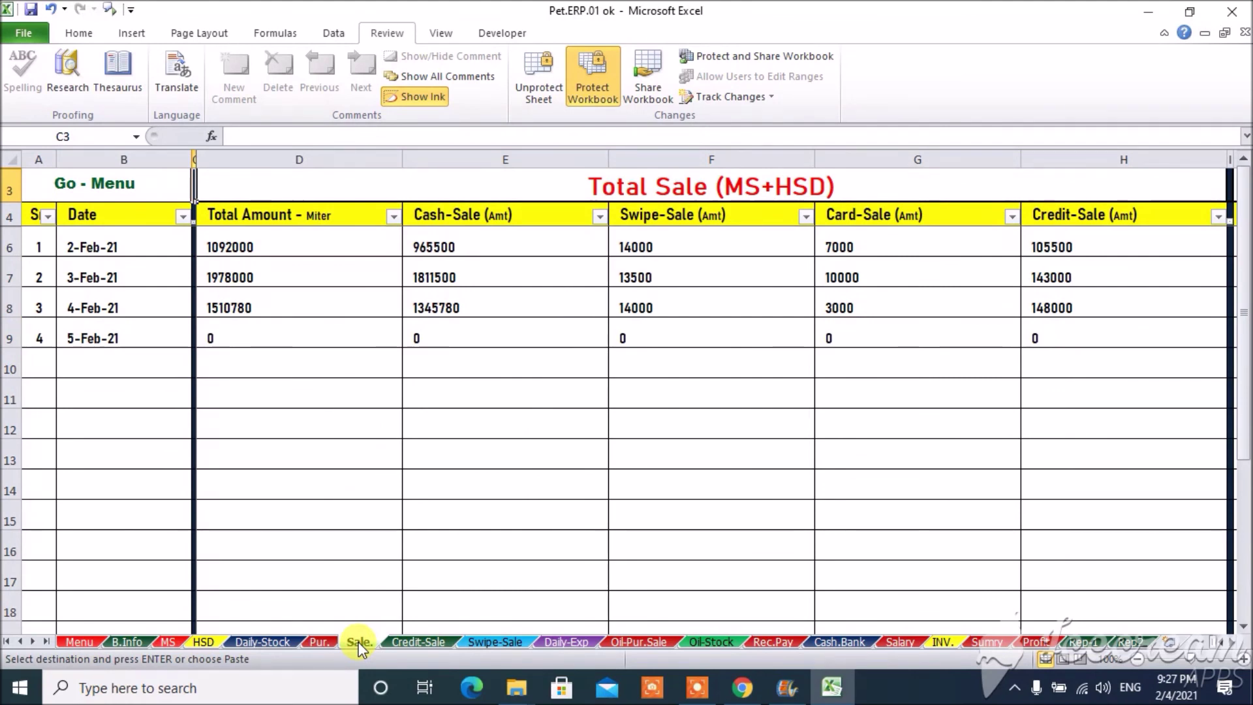
Clear the pending copy on the Credit-Sale sheet and select the empty creditor name cell in row 10
{"action": "left_click", "coordinate": [424, 641]}
{"action": "key", "text": "Escape"}
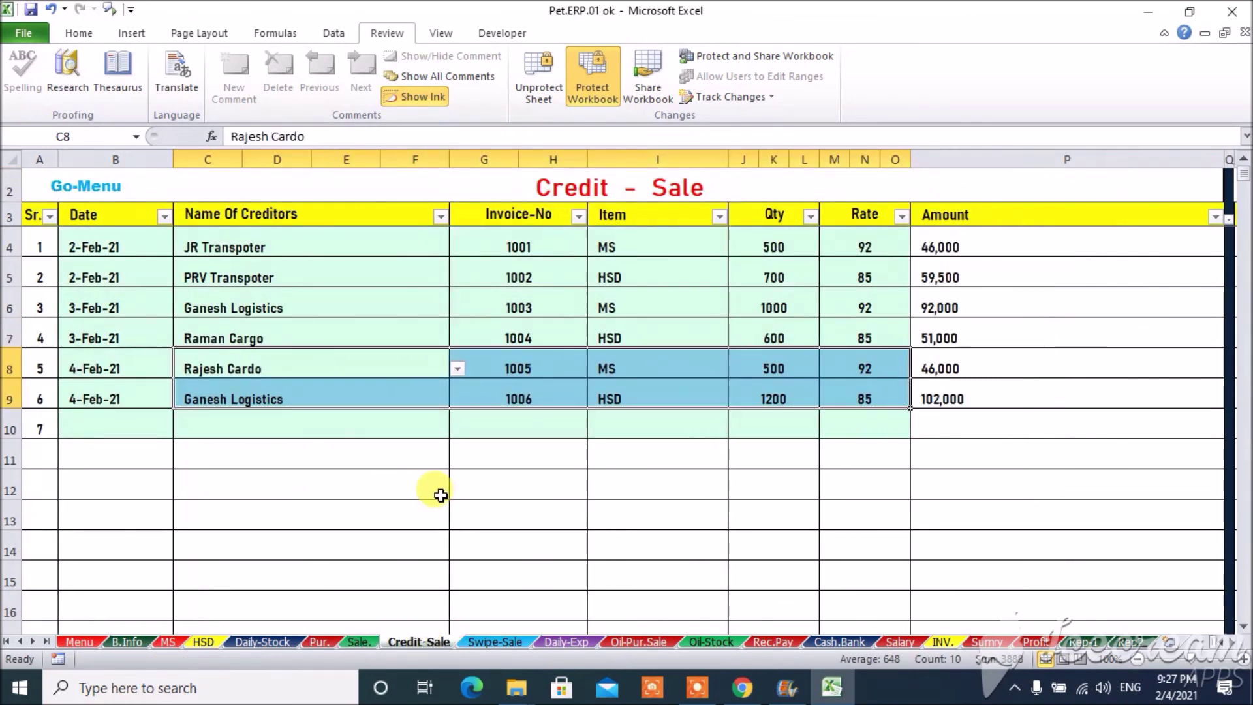
{"action": "left_click", "coordinate": [338, 428]}
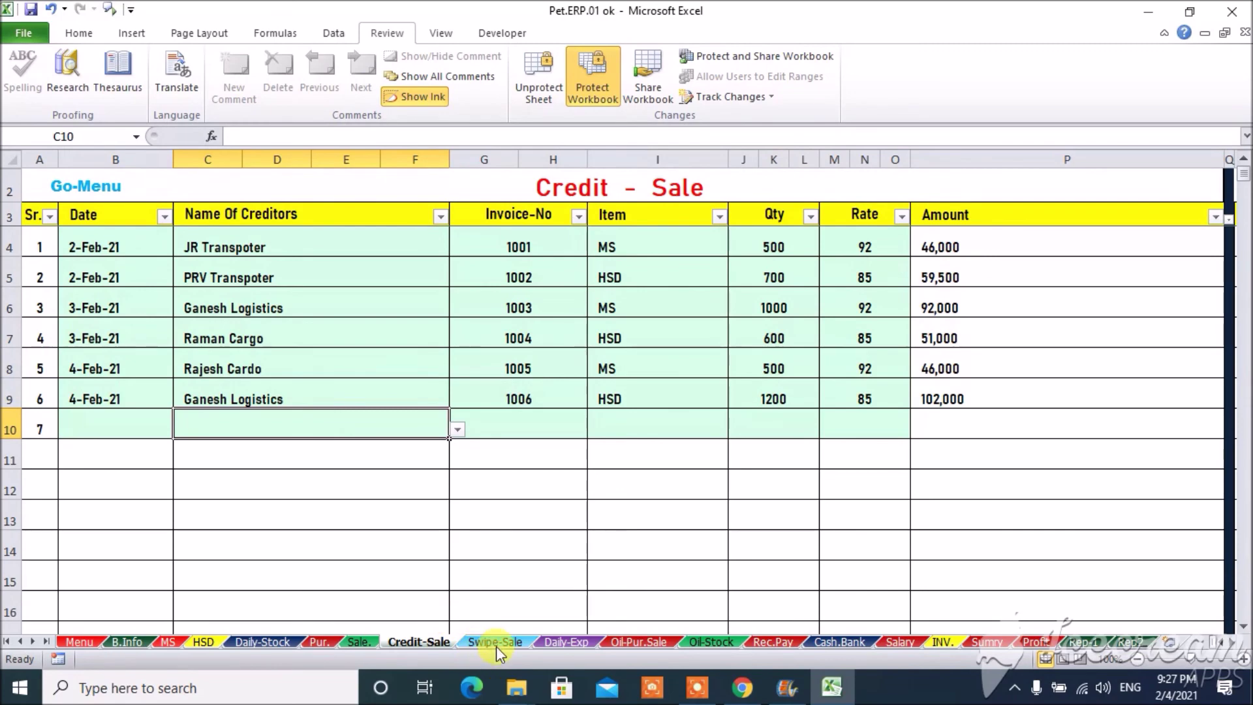
Examine the 4-Feb-21 row of the Swipe-Sale book across the MS and HSD swipe and DT-Card columns
{"action": "left_click", "coordinate": [496, 643]}
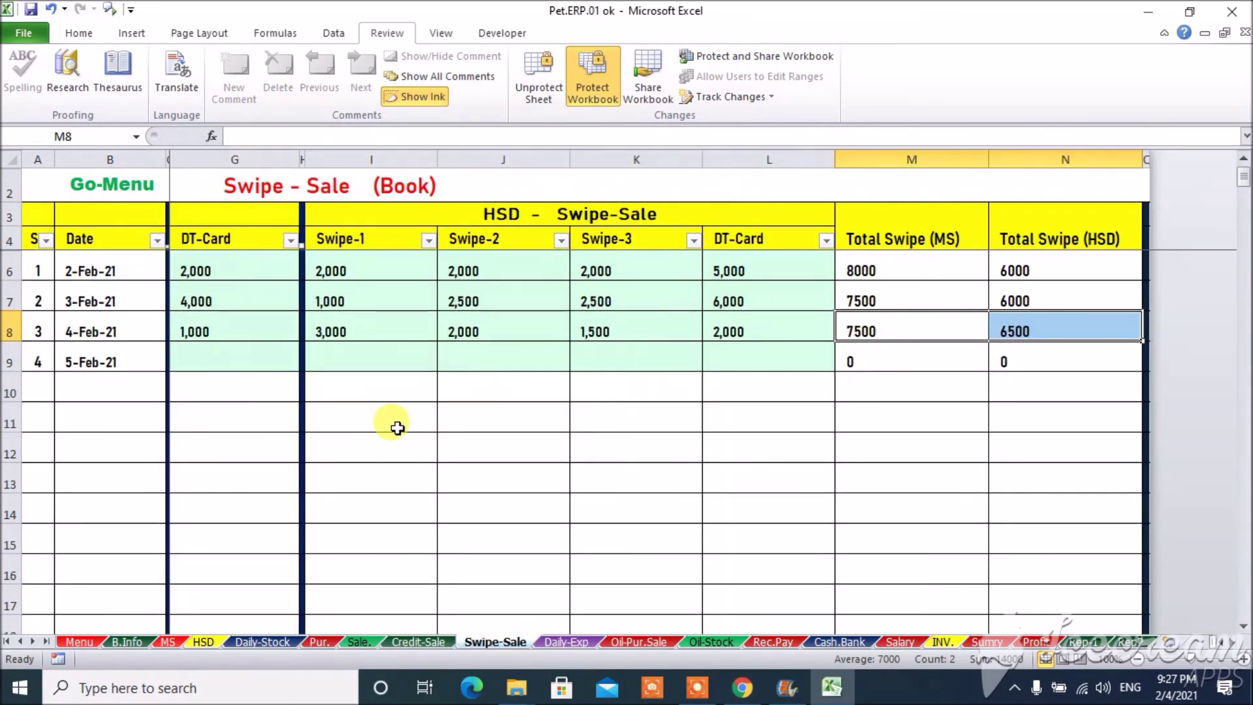
{"action": "key", "text": "Left"}
{"action": "key", "text": "Home"}
{"action": "key", "text": "Right"}
{"action": "key", "text": "Right"}
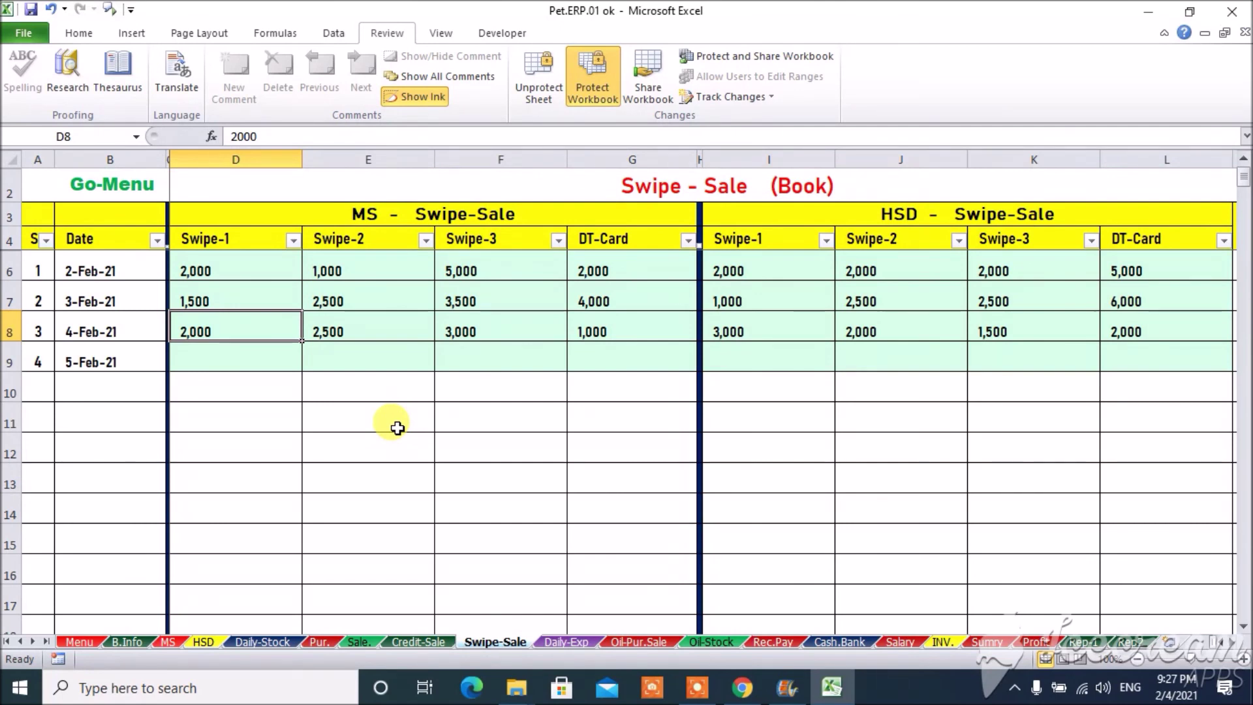
{"action": "key", "text": "Right"}
{"action": "key", "text": "Right"}
{"action": "key", "text": "Right"}
{"action": "key", "text": "Left"}
{"action": "key", "text": "Left"}
{"action": "key", "text": "Left"}
{"action": "key", "text": "Right"}
{"action": "key", "text": "Right"}
{"action": "key", "text": "Right"}
{"action": "key", "text": "Right"}
{"action": "key", "text": "Right"}
{"action": "key", "text": "Right"}
{"action": "key", "text": "Right"}
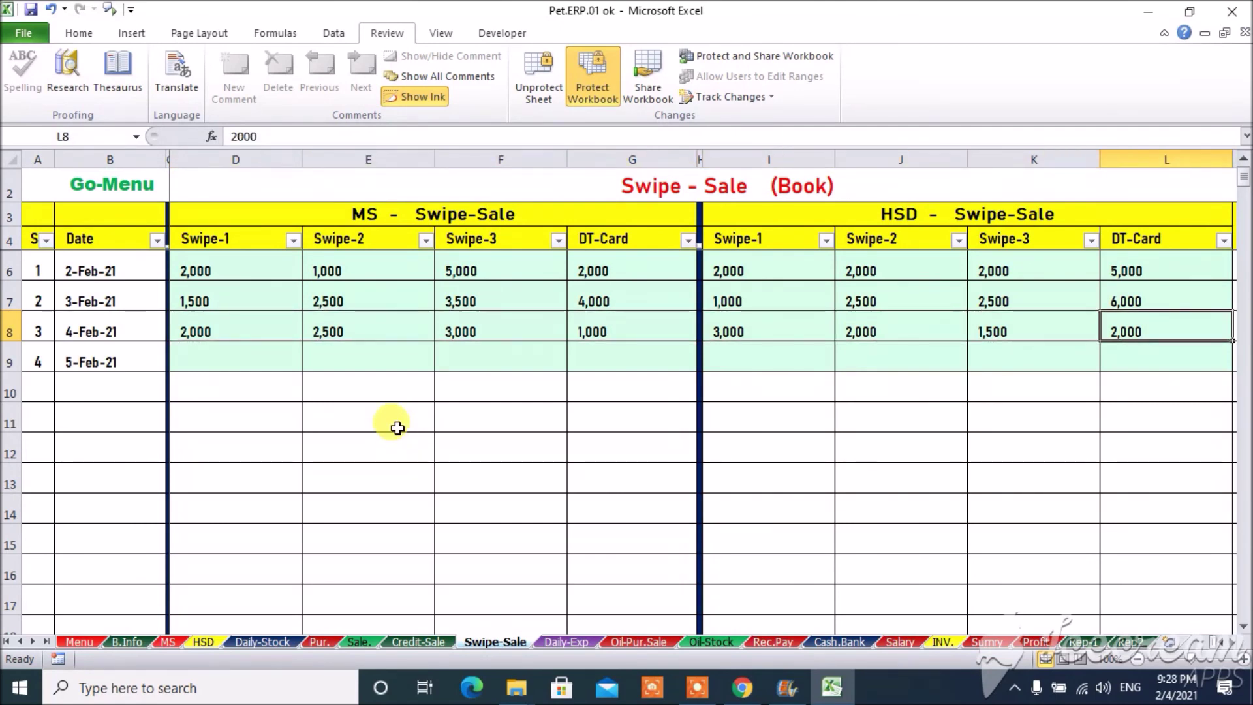
Examine the 4-Feb-21 expense entries across all columns of the Daily-Exp sheet
{"action": "left_click", "coordinate": [565, 641]}
{"action": "key", "text": "Left"}
{"action": "key", "text": "Left"}
{"action": "key", "text": "Left"}
{"action": "key", "text": "Left"}
{"action": "key", "text": "Left"}
{"action": "key", "text": "Right"}
{"action": "key", "text": "Right"}
{"action": "key", "text": "Right"}
{"action": "key", "text": "Right"}
{"action": "key", "text": "Right"}
{"action": "key", "text": "Right"}
{"action": "key", "text": "Right"}
{"action": "key", "text": "Right"}
{"action": "key", "text": "Right"}
{"action": "key", "text": "Left"}
{"action": "key", "text": "Left"}
{"action": "key", "text": "Left"}
{"action": "key", "text": "Left"}
{"action": "key", "text": "Left"}
{"action": "key", "text": "Left"}
{"action": "key", "text": "Left"}
{"action": "key", "text": "Left"}
{"action": "key", "text": "Left"}
{"action": "key", "text": "Left"}
{"action": "key", "text": "Left"}
{"action": "key", "text": "Left"}
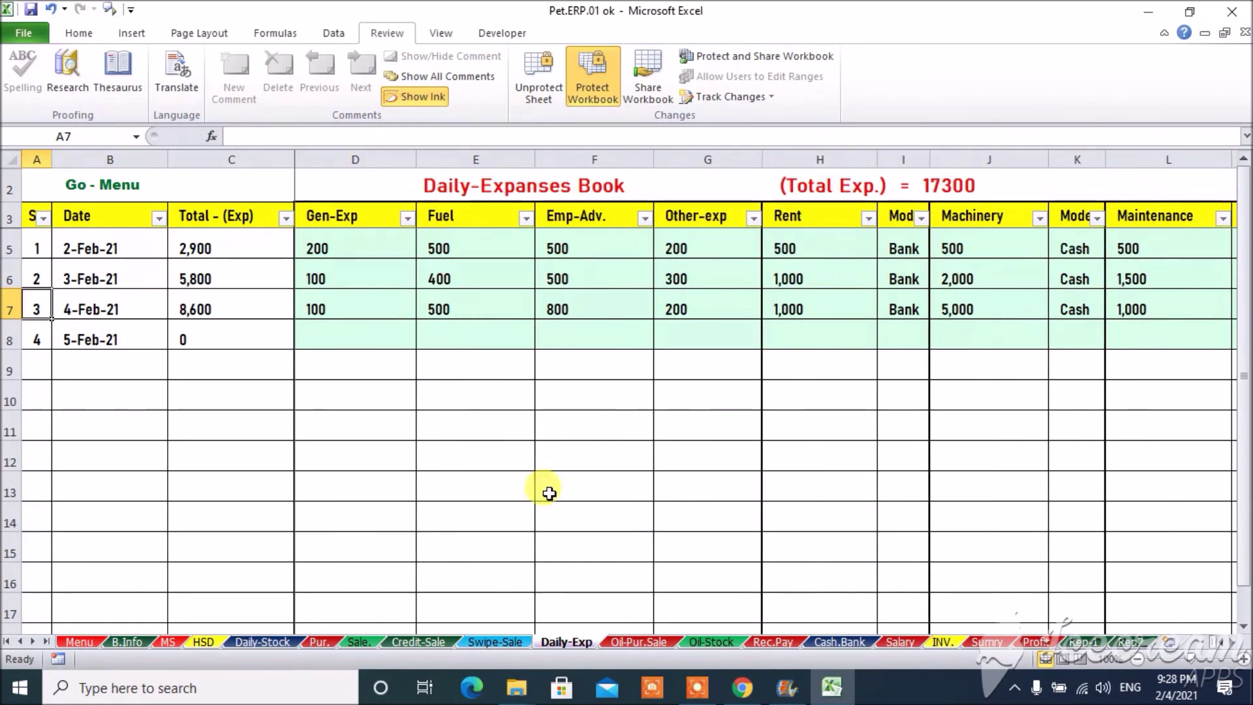
View the oil purchase and sale entries, and set the item in the Oil-Stock book to Engine Oil -01
{"action": "left_click", "coordinate": [649, 641]}
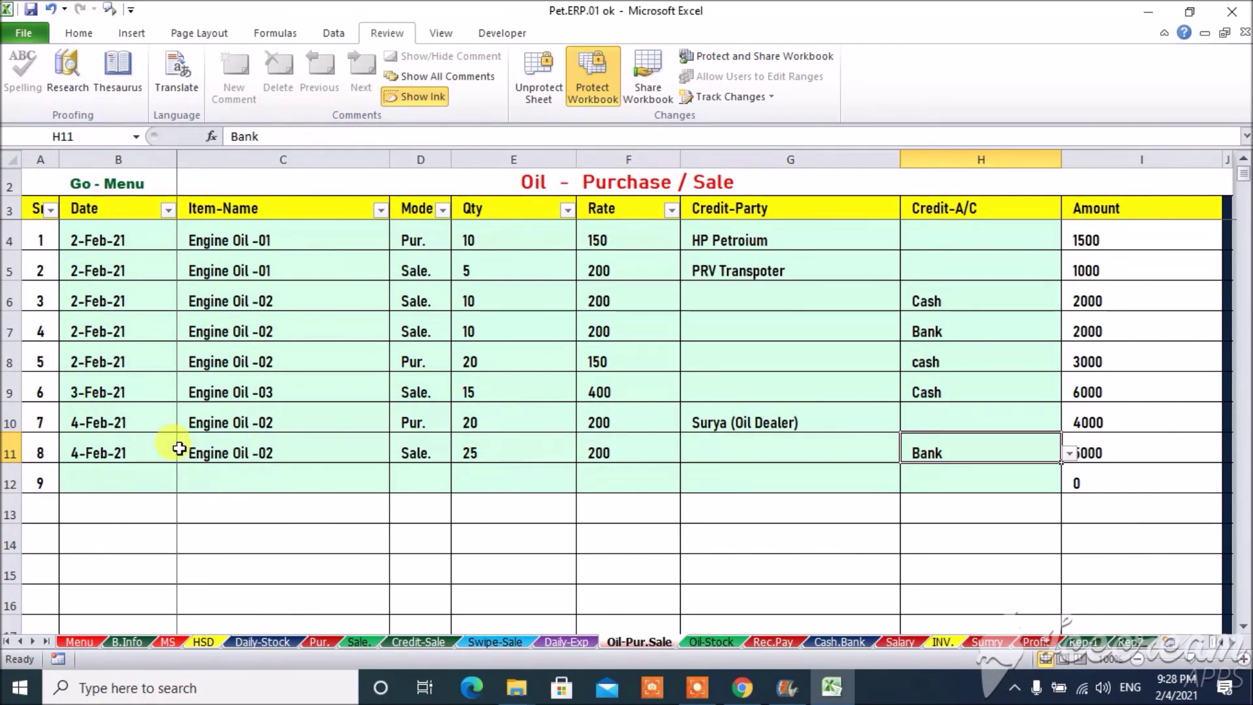
{"action": "left_click", "coordinate": [718, 643]}
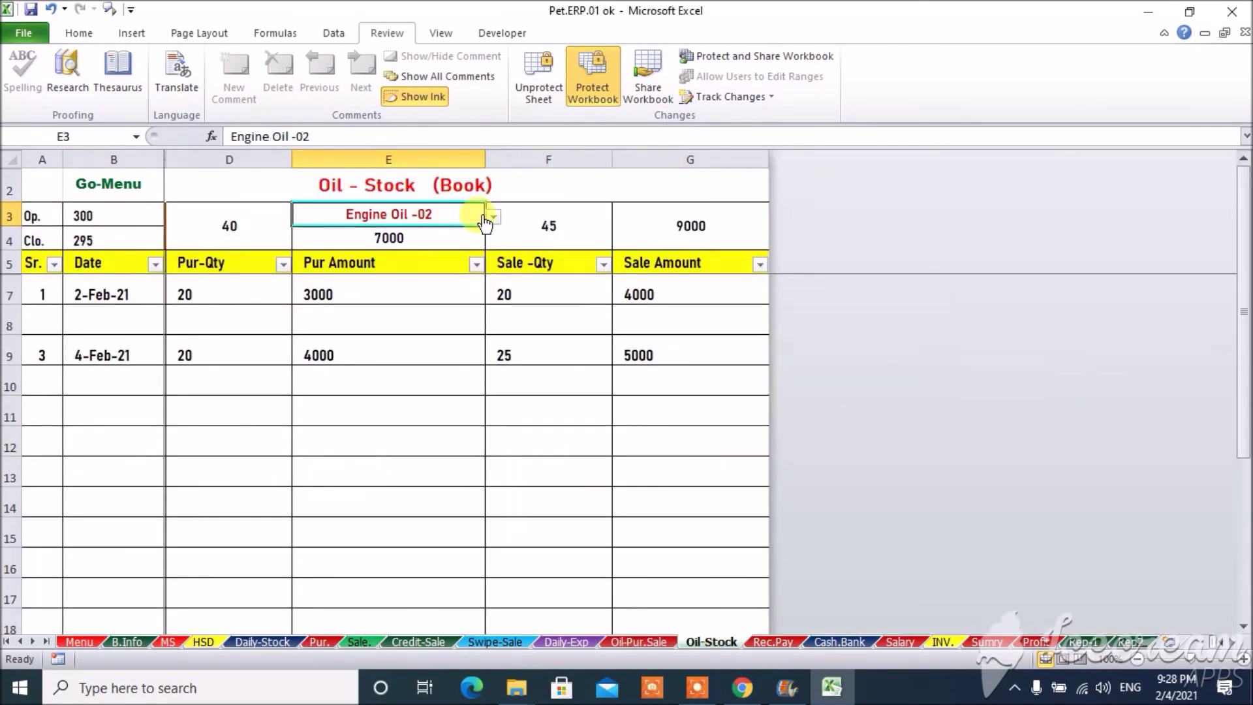
{"action": "left_click", "coordinate": [493, 216]}
{"action": "left_click", "coordinate": [493, 234]}
{"action": "left_click", "coordinate": [411, 233]}
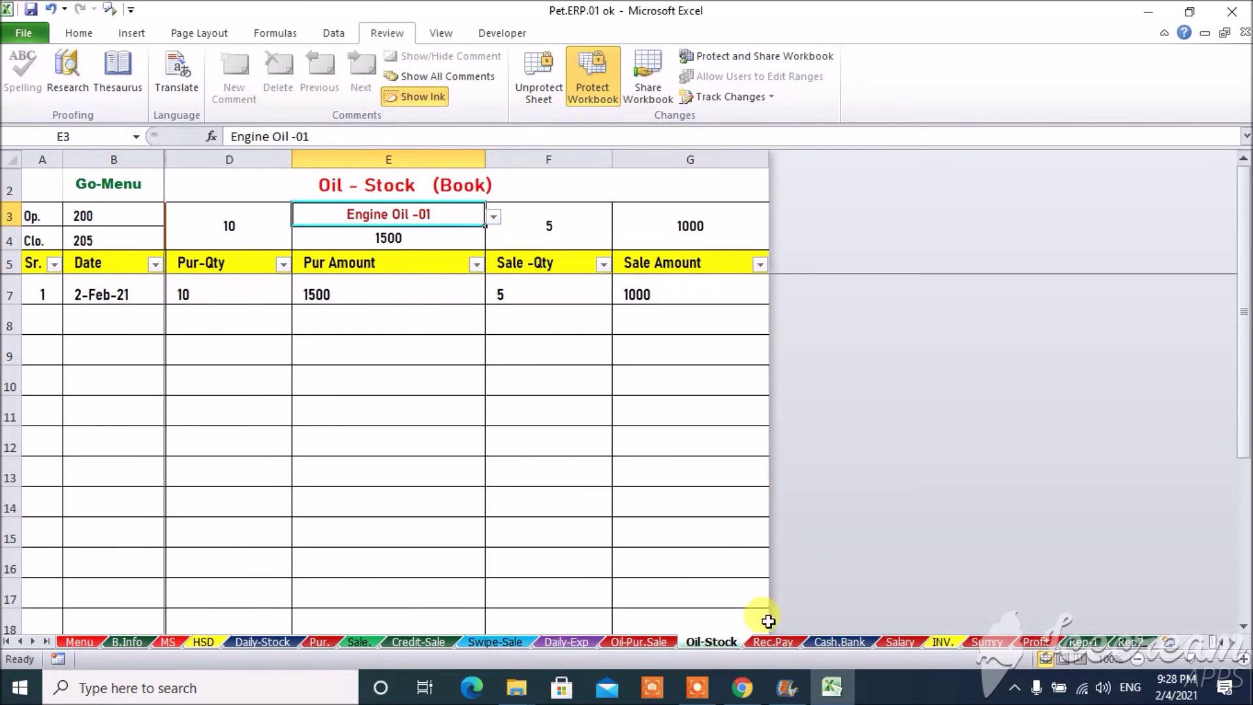
Inspect the empty row 10 of the Rec.Pay book, from the date through the Cash/Bank choices, without selecting one
{"action": "left_click", "coordinate": [771, 642]}
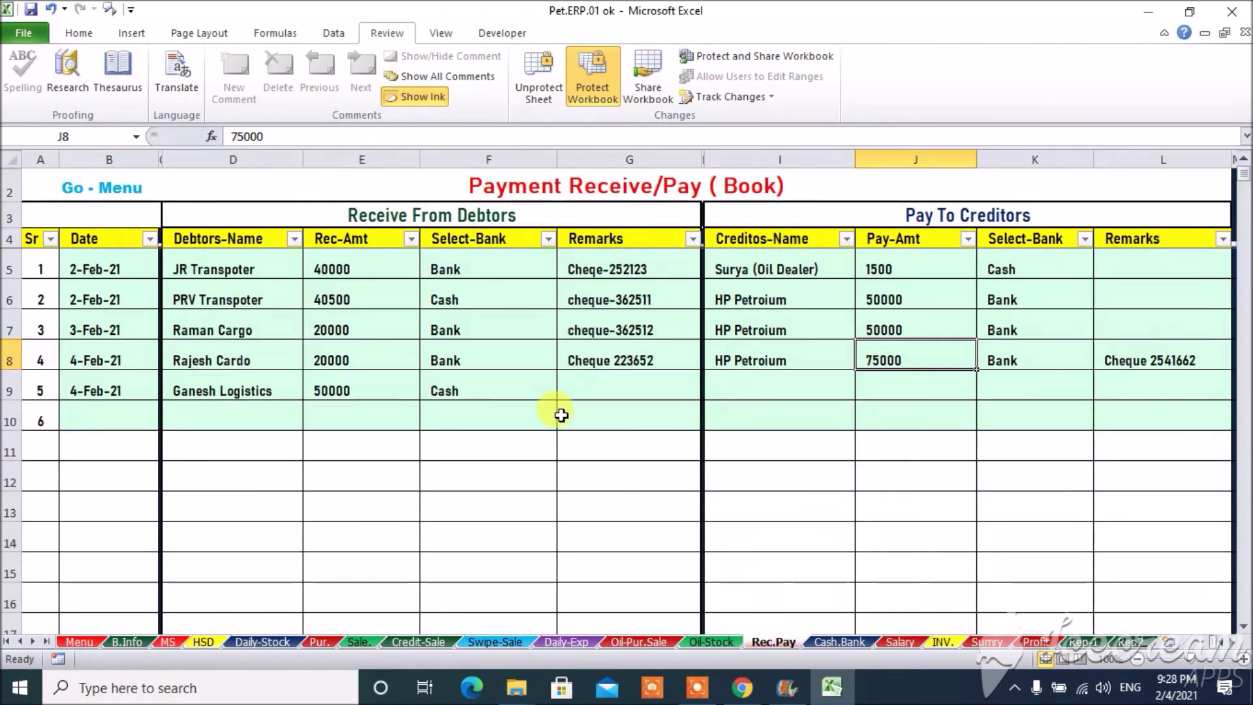
{"action": "left_click", "coordinate": [113, 419]}
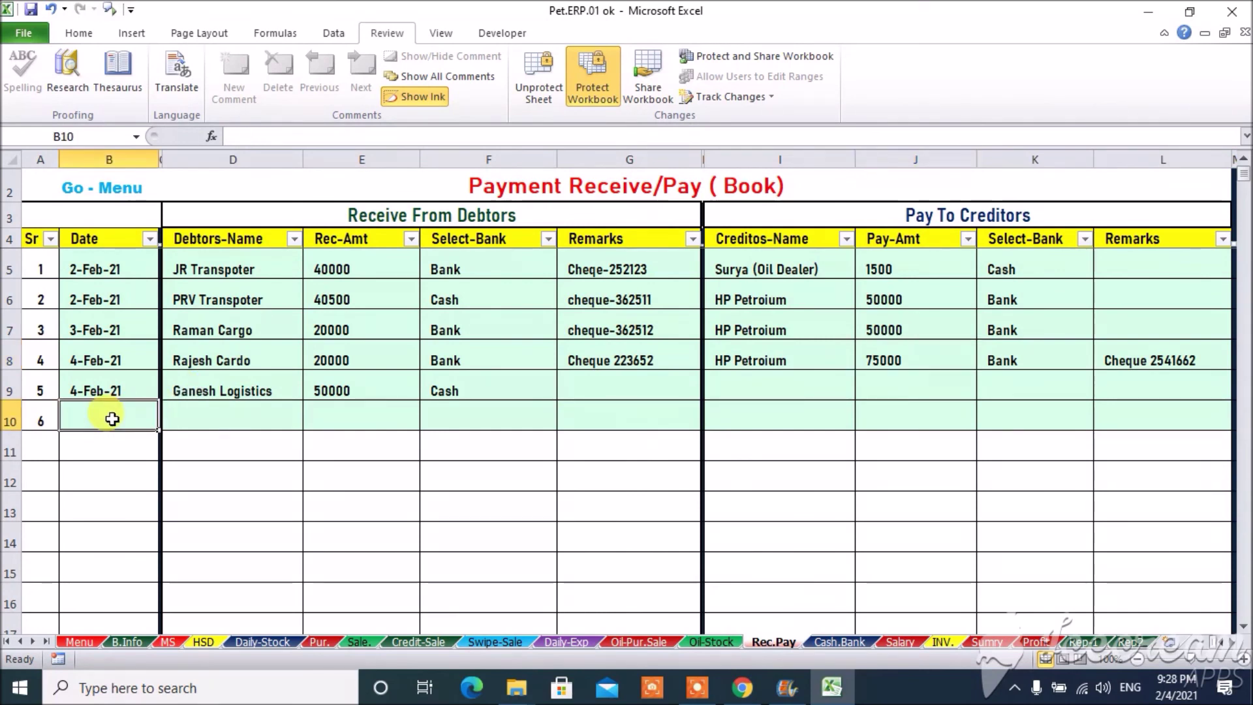
{"action": "left_click", "coordinate": [212, 420]}
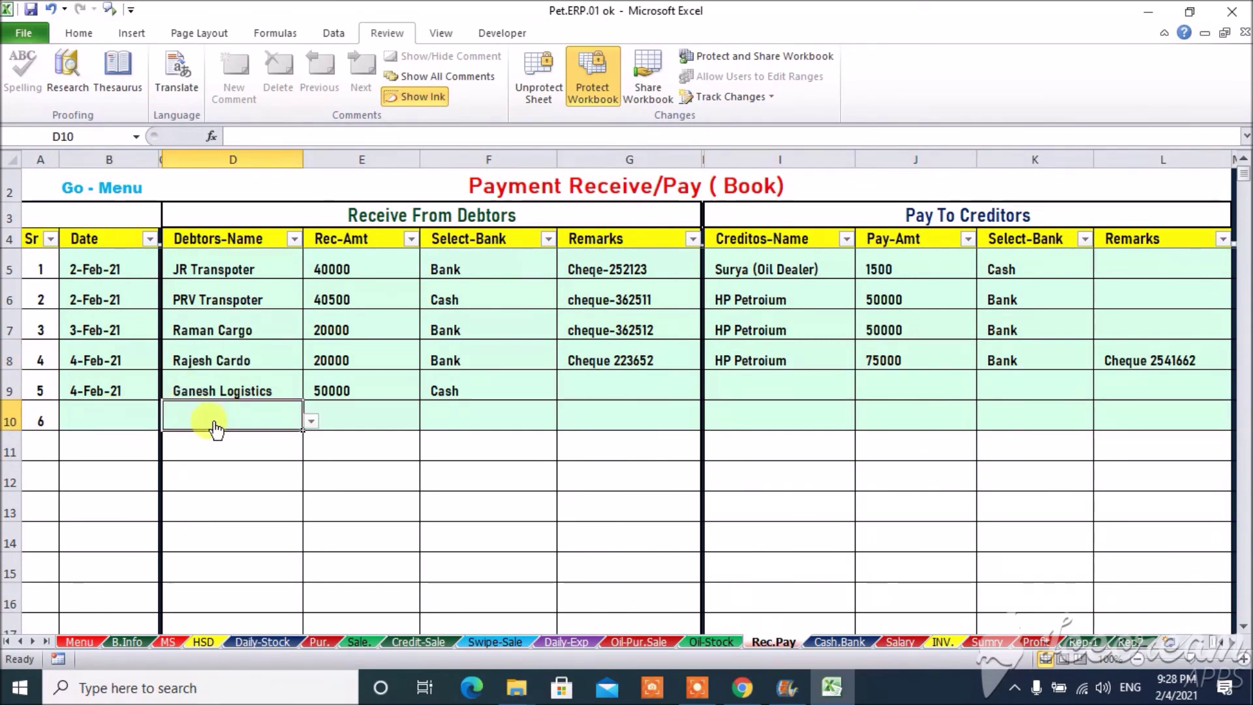
{"action": "left_click", "coordinate": [346, 411]}
{"action": "left_click", "coordinate": [488, 415]}
{"action": "left_click", "coordinate": [564, 421]}
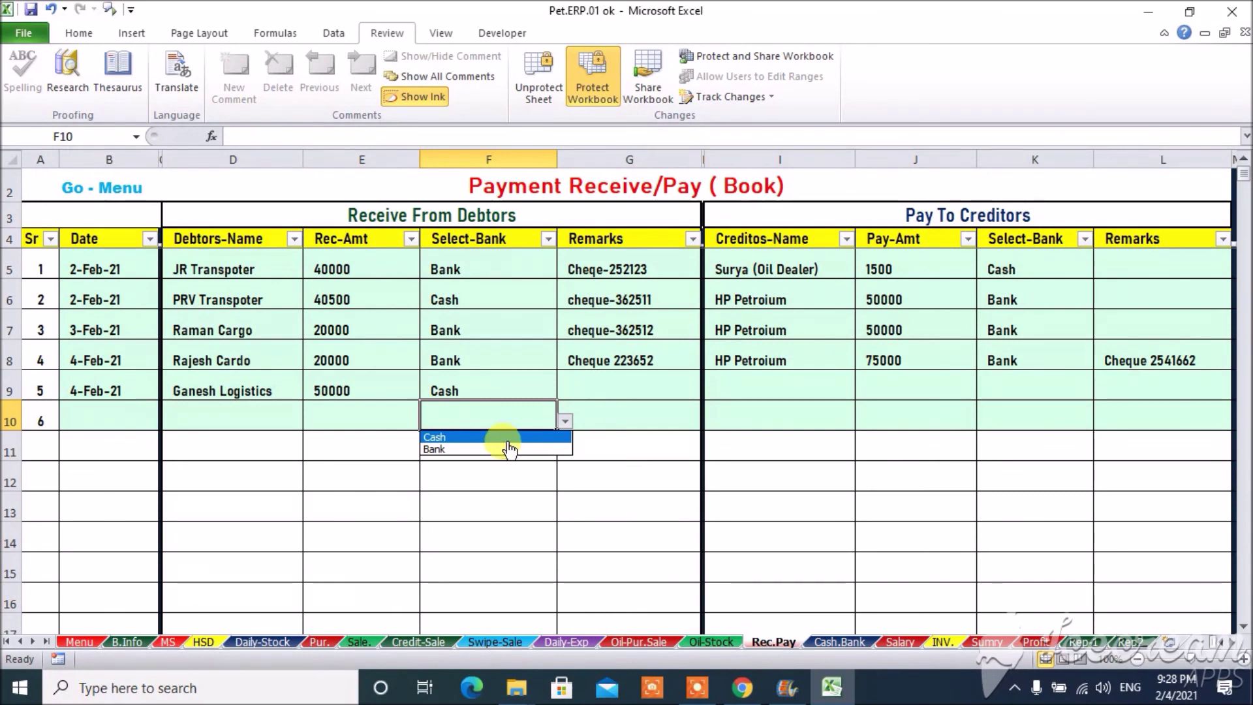
{"action": "key", "text": "Escape"}
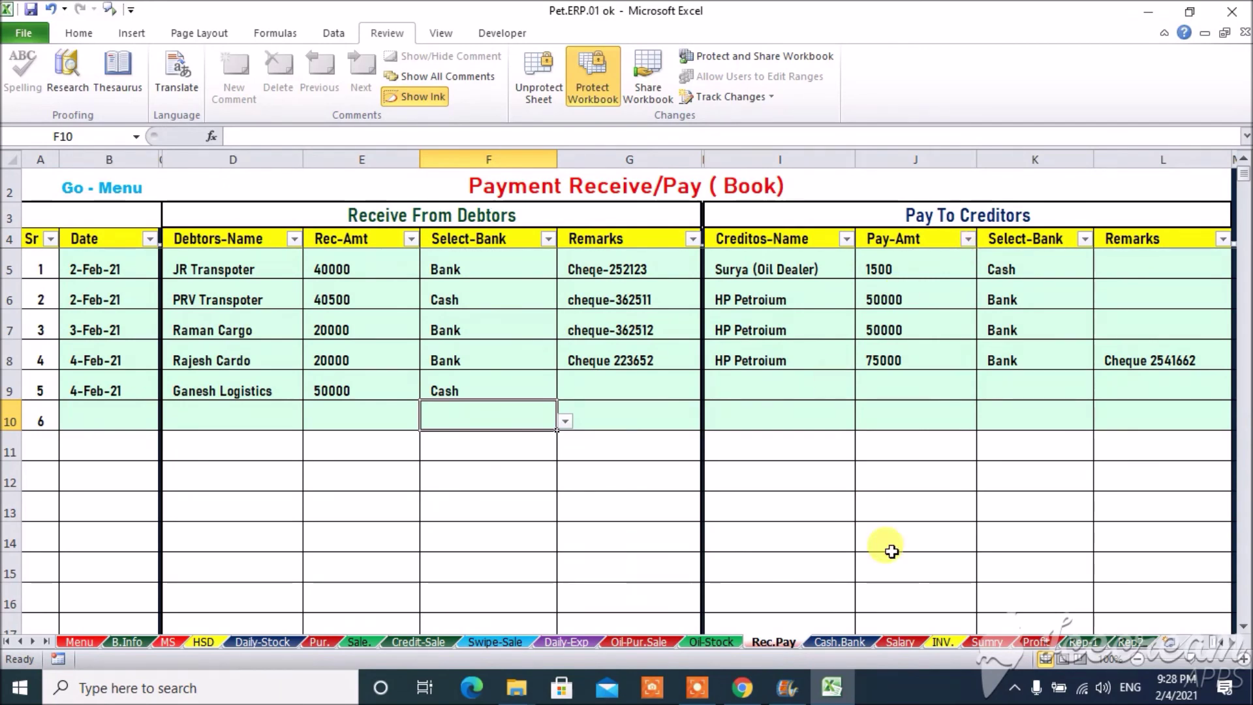
Review the Bank and Cash-Book sections of the Cash.Bank sheet
{"action": "left_click", "coordinate": [832, 641]}
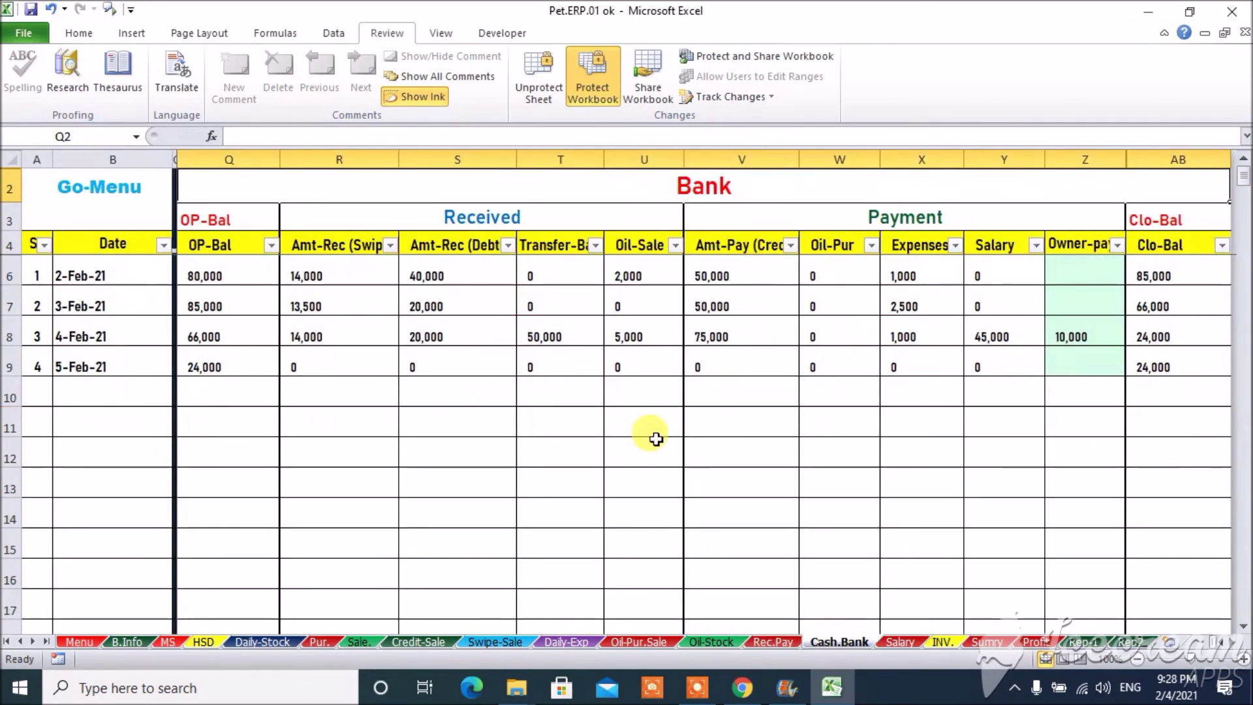
{"action": "key", "text": "Left"}
{"action": "key", "text": "Left"}
{"action": "key", "text": "Left"}
{"action": "key", "text": "Left"}
{"action": "key", "text": "Right"}
{"action": "key", "text": "Right"}
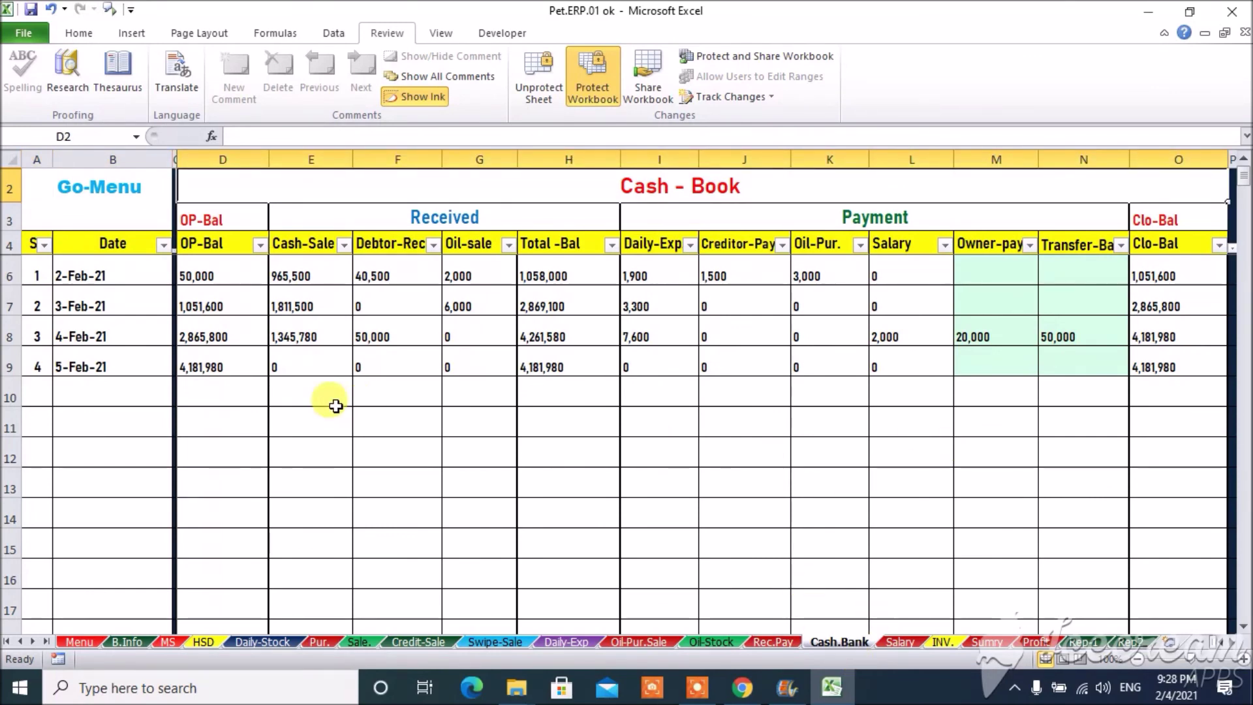
Examine the 4-Feb-21 row of the Cash-Book across the receipt and payment columns, from OP-Bal to Clo-Bal
{"action": "left_click", "coordinate": [224, 334]}
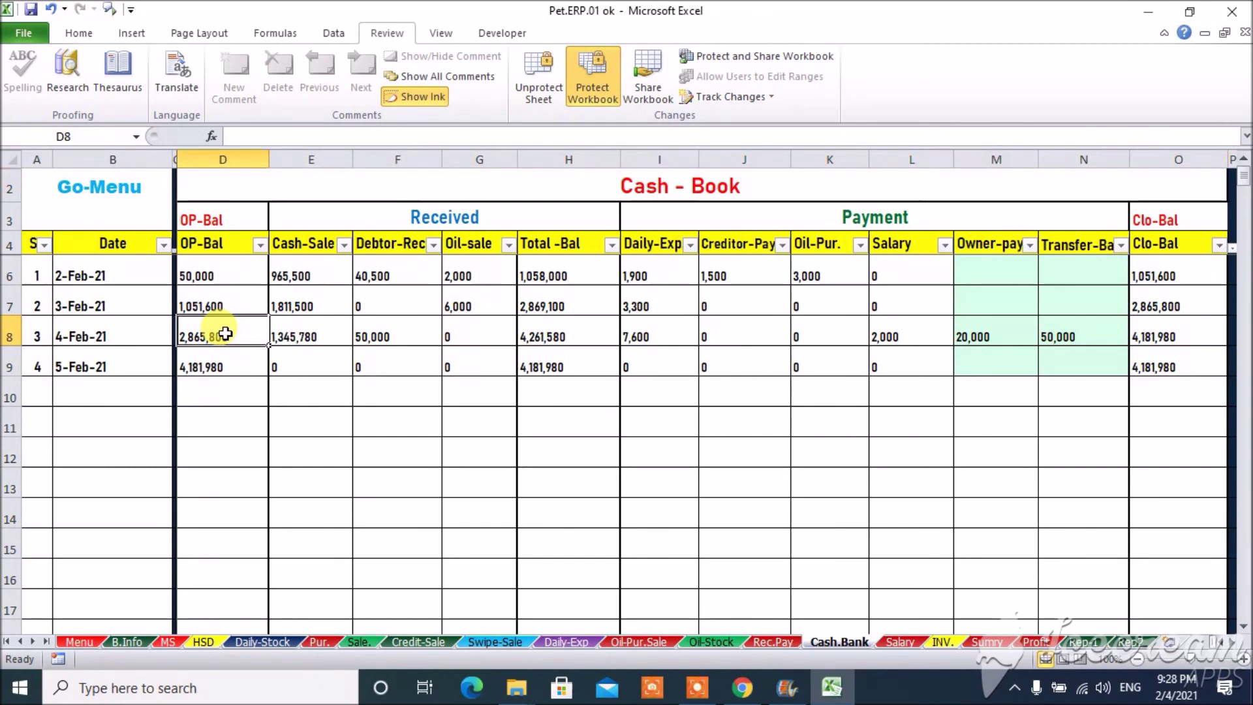
{"action": "key", "text": "Right"}
{"action": "key", "text": "Right"}
{"action": "key", "text": "Right"}
{"action": "key", "text": "Left"}
{"action": "key", "text": "Left"}
{"action": "key", "text": "Right"}
{"action": "key", "text": "Right"}
{"action": "key", "text": "Right"}
{"action": "key", "text": "Right"}
{"action": "key", "text": "Right"}
{"action": "key", "text": "Right"}
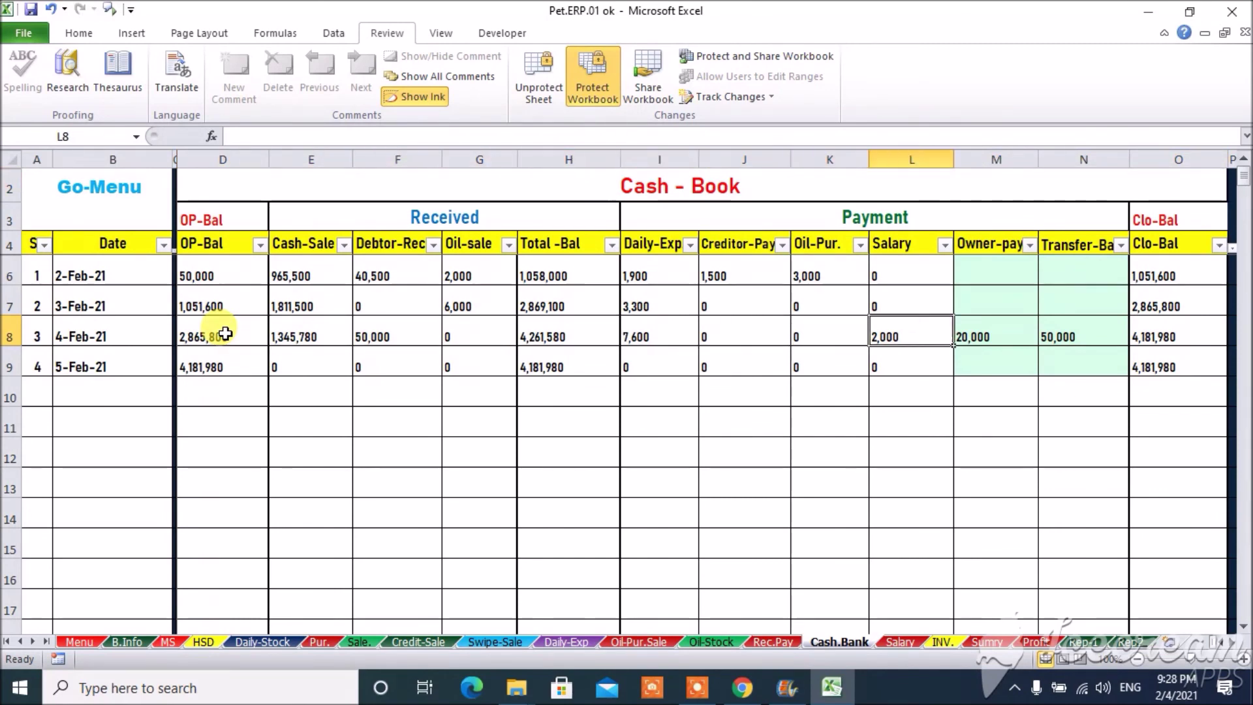
{"action": "key", "text": "Right"}
{"action": "key", "text": "Right"}
{"action": "key", "text": "Right"}
{"action": "key", "text": "Right"}
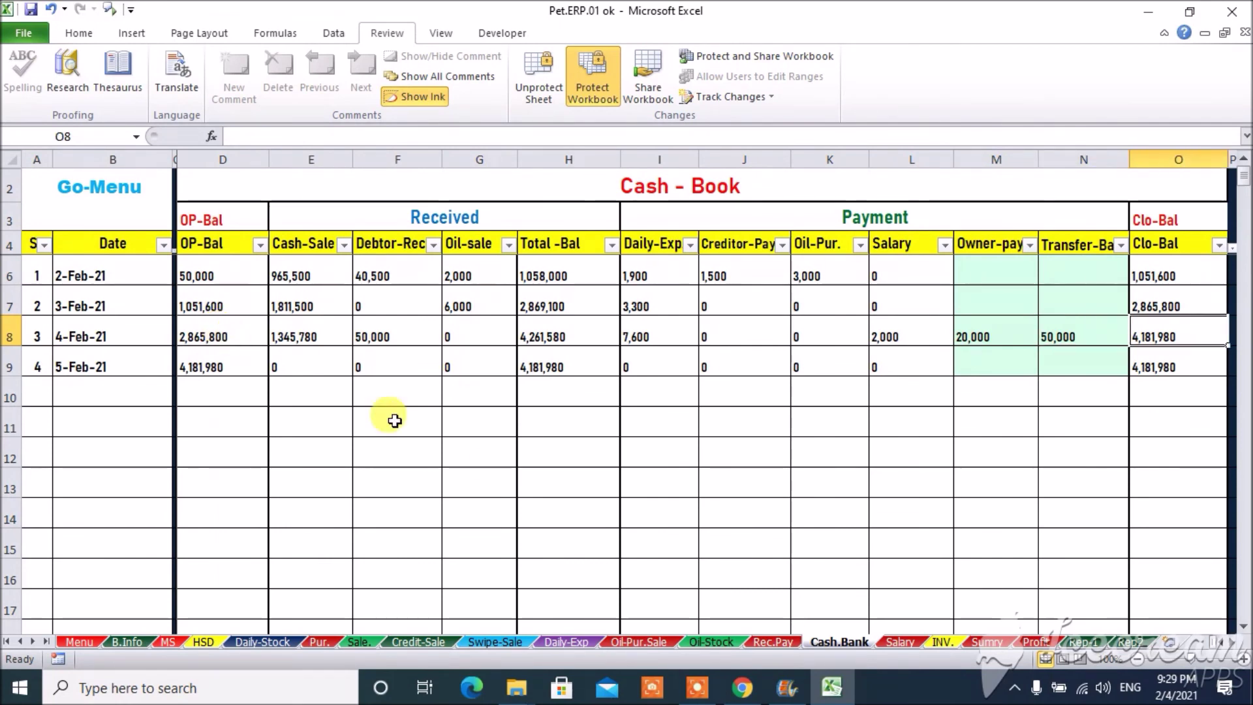
Review the 4-Feb-21 employee entries and the empty fifth row in the Emp-Salary book
{"action": "left_click", "coordinate": [900, 643]}
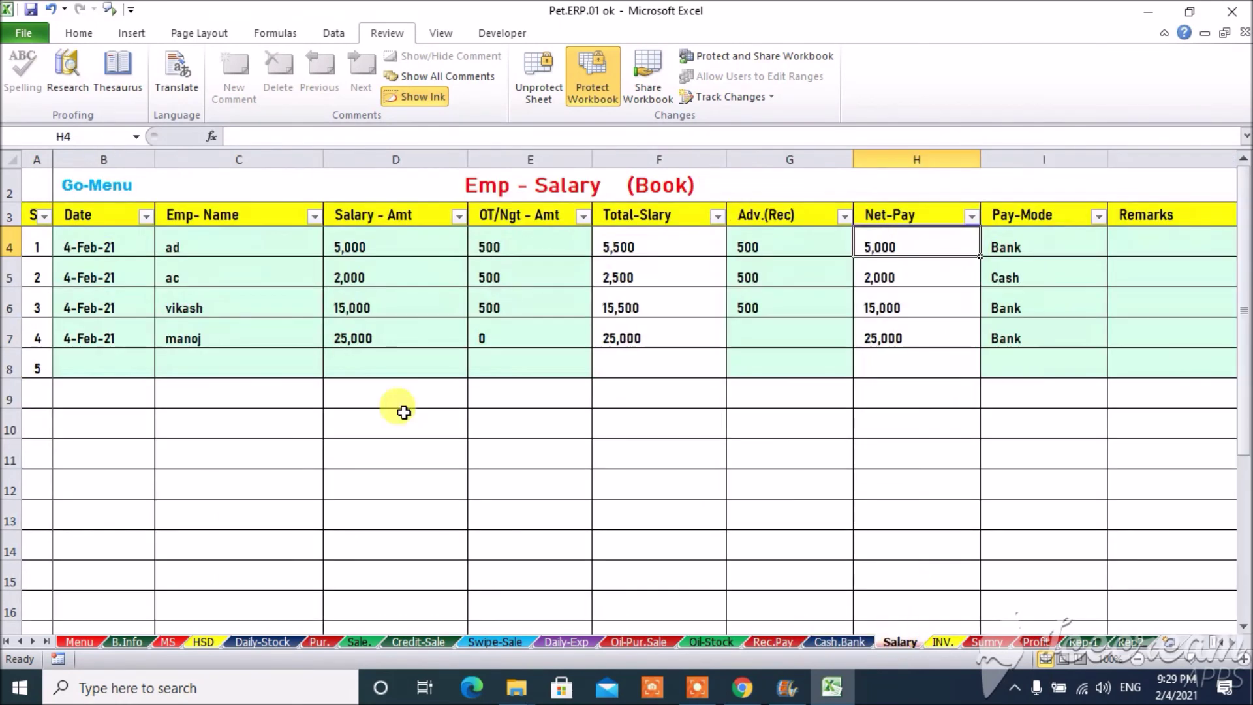
{"action": "key", "text": "Left"}
{"action": "key", "text": "Home"}
{"action": "key", "text": "Down"}
{"action": "key", "text": "Down"}
{"action": "key", "text": "Right"}
{"action": "key", "text": "Down"}
{"action": "key", "text": "Right"}
{"action": "key", "text": "Right"}
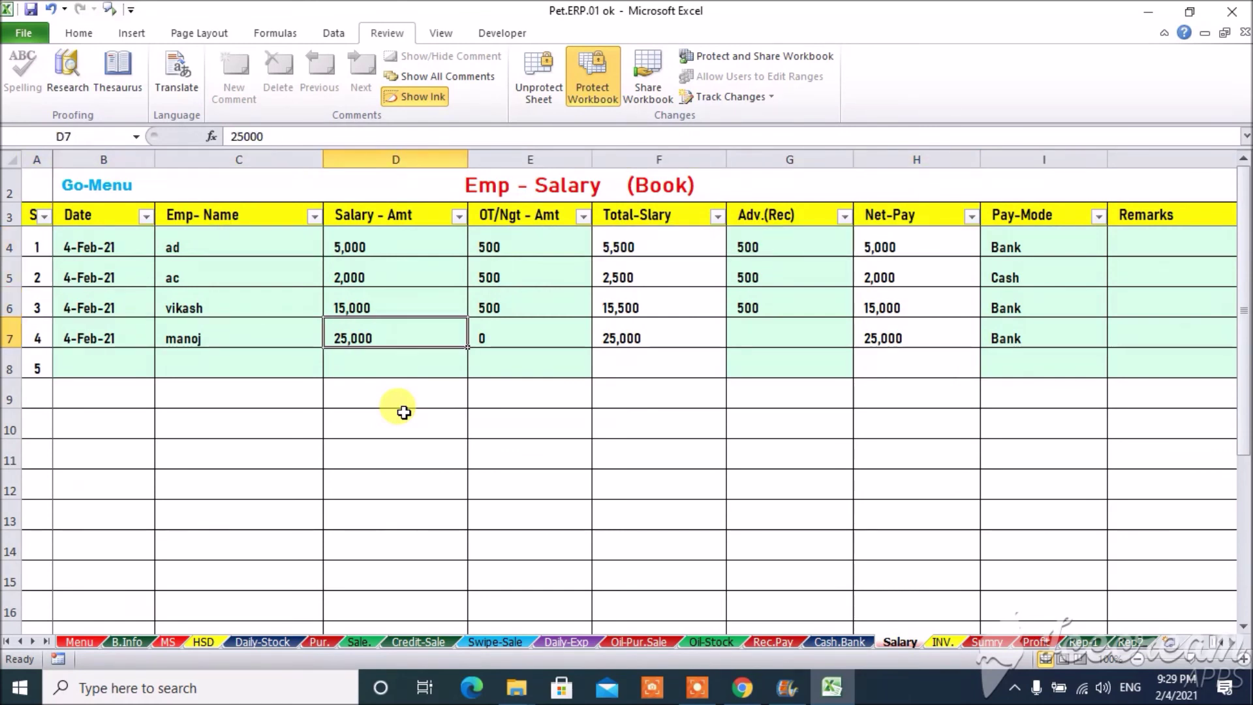
{"action": "key", "text": "Down"}
{"action": "key", "text": "Right"}
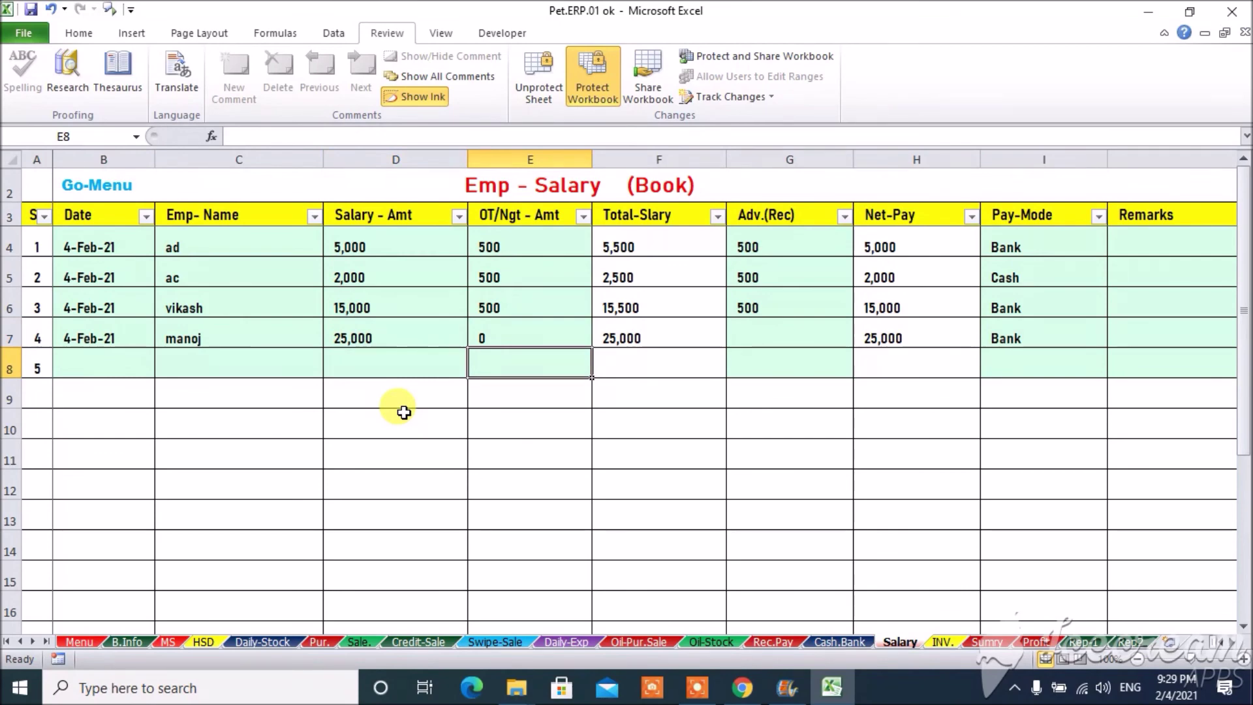
View the Tax Invoice, the Profit Summary and the Profit sheet
{"action": "left_click", "coordinate": [942, 642]}
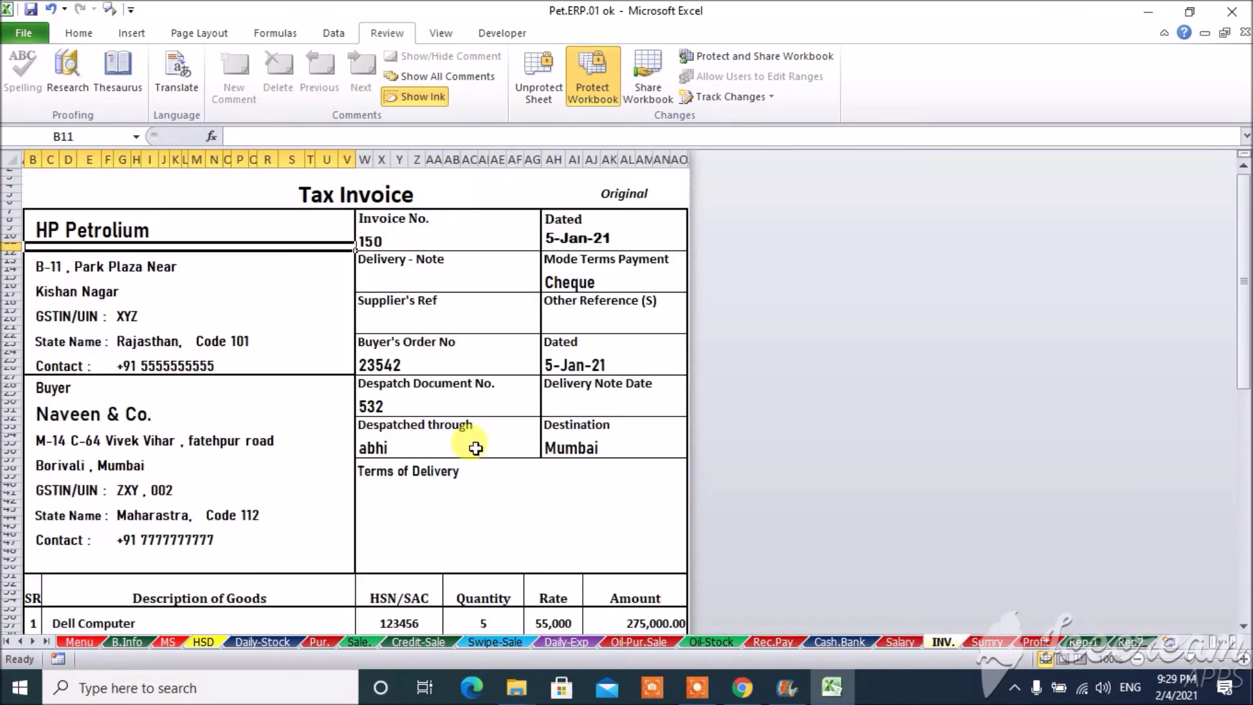
{"action": "left_click", "coordinate": [991, 641]}
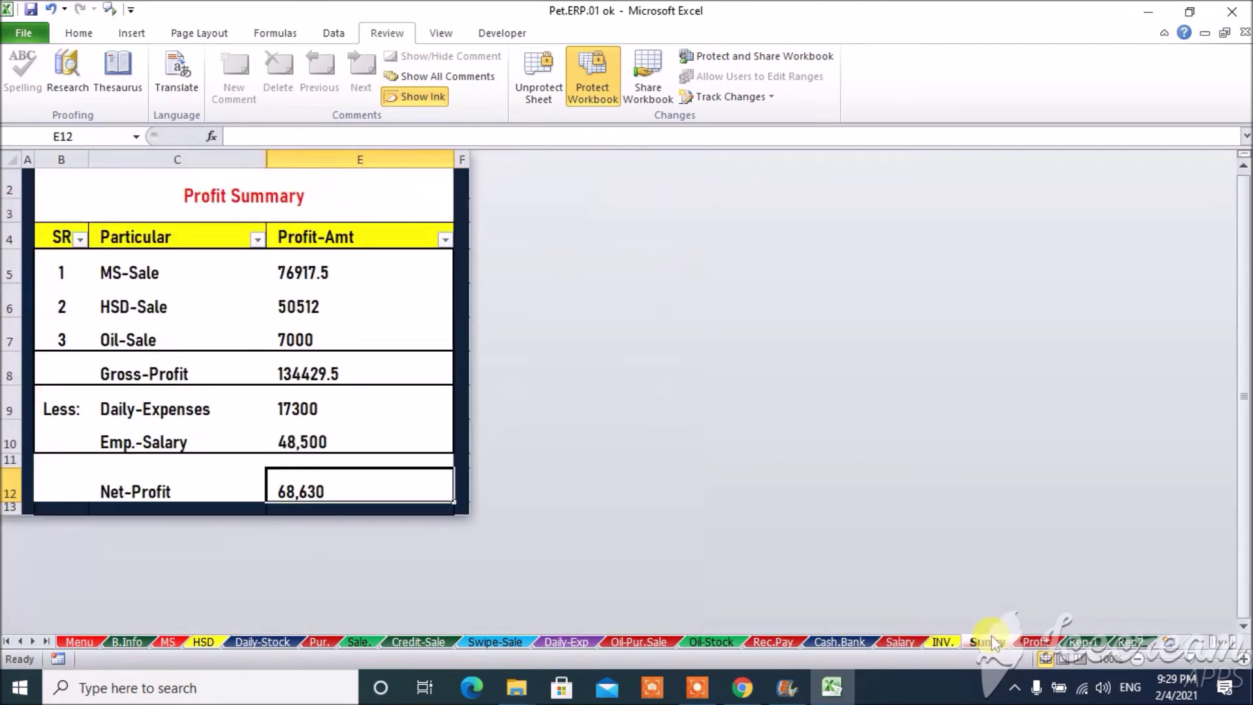
{"action": "left_click", "coordinate": [1043, 641]}
Switch Daily-Report-1 to 3-Feb-21 using the date cell O2, and clear that date again
{"action": "left_click", "coordinate": [1089, 642]}
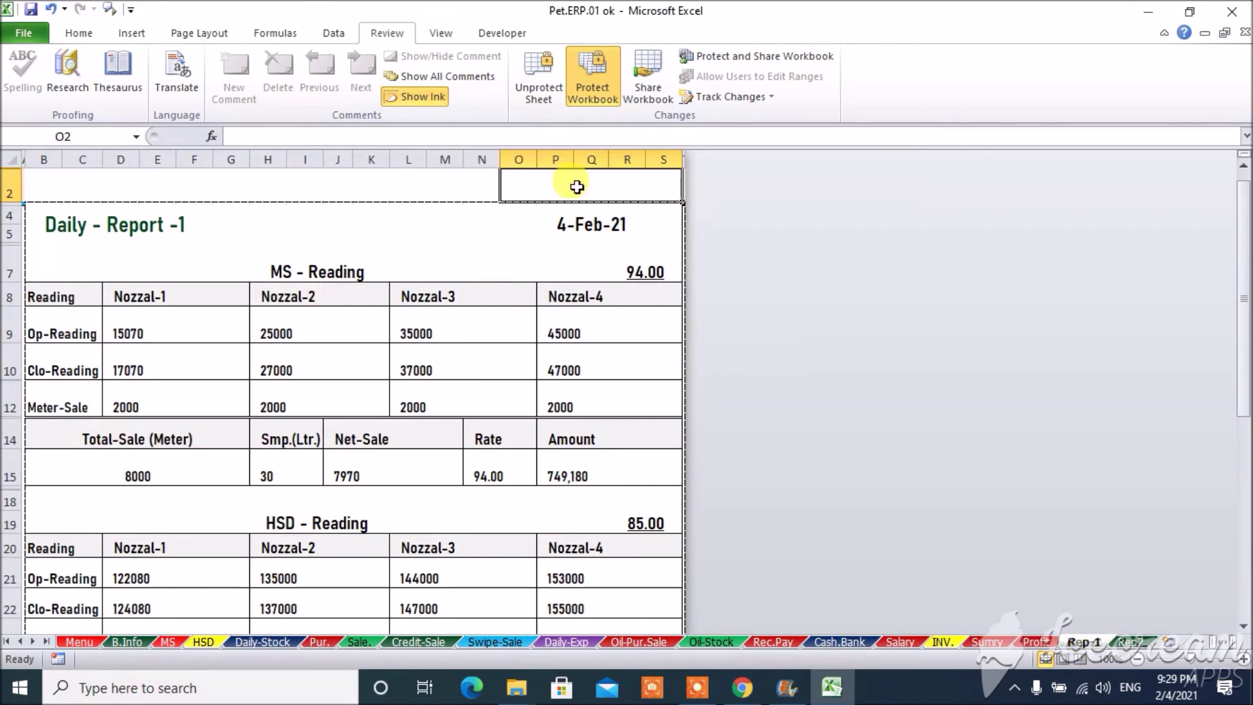
{"action": "type", "text": "0"}
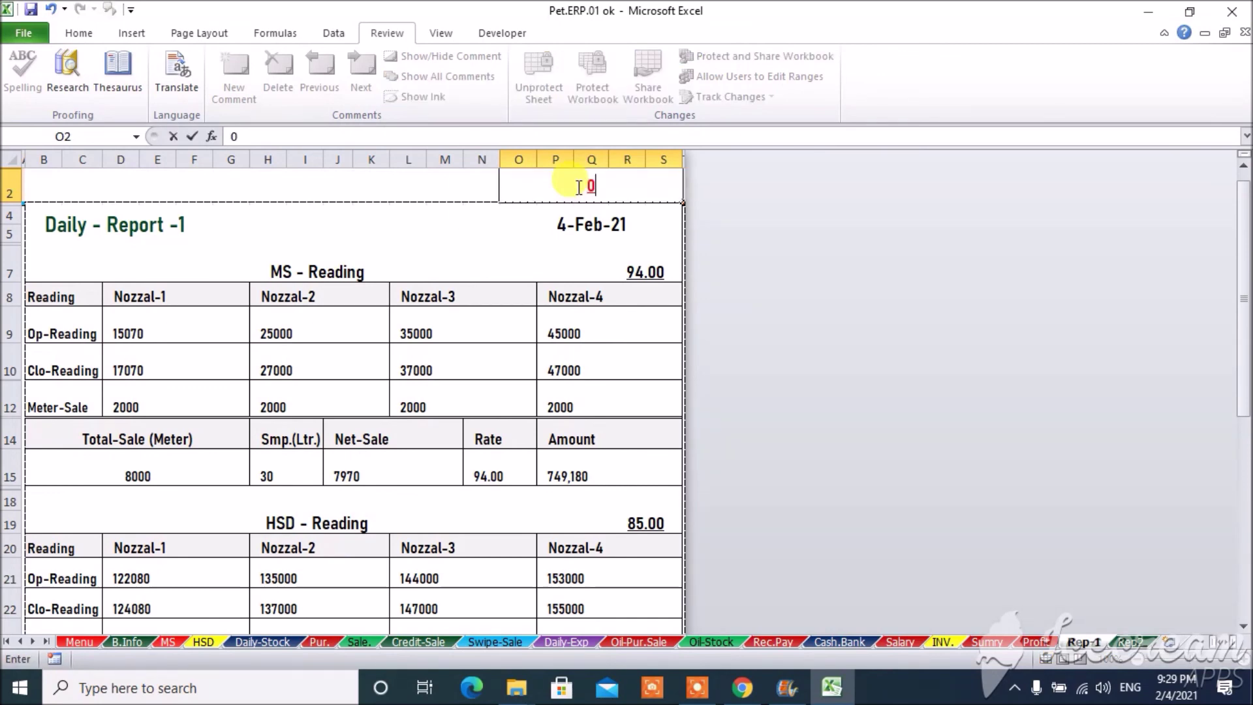
{"action": "type", "text": "3-feb"}
{"action": "key", "text": "Return"}
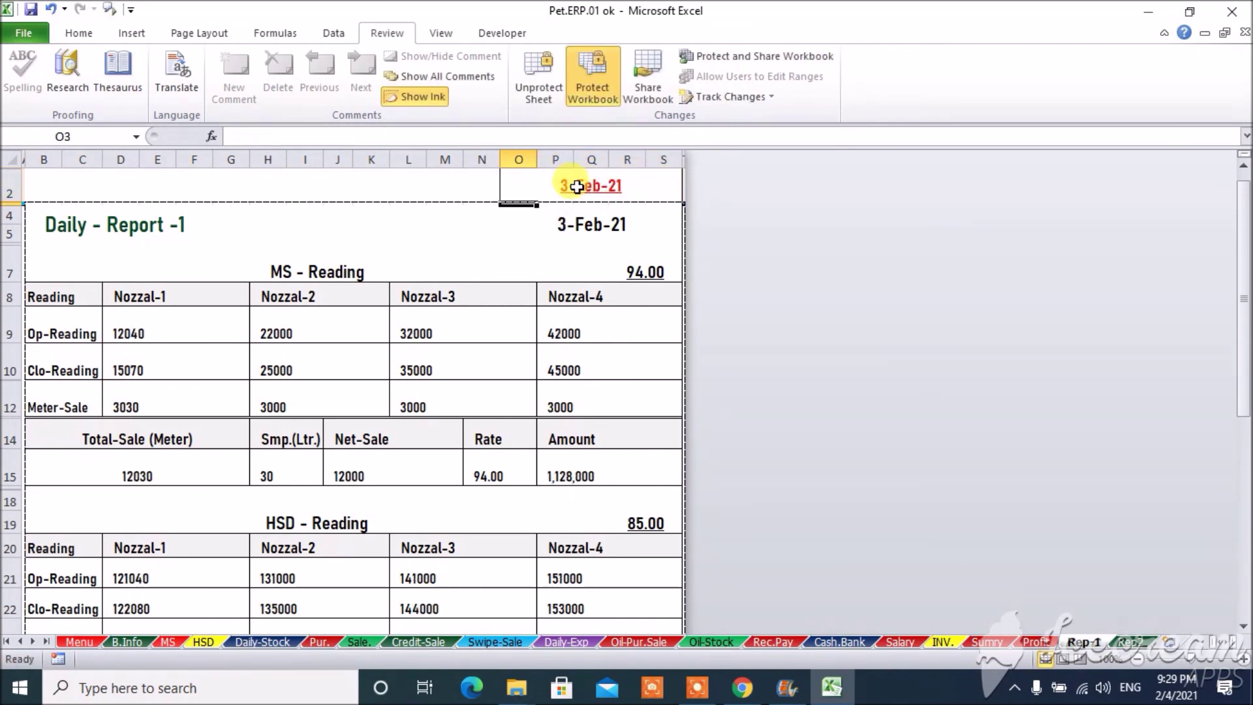
{"action": "left_click", "coordinate": [577, 187]}
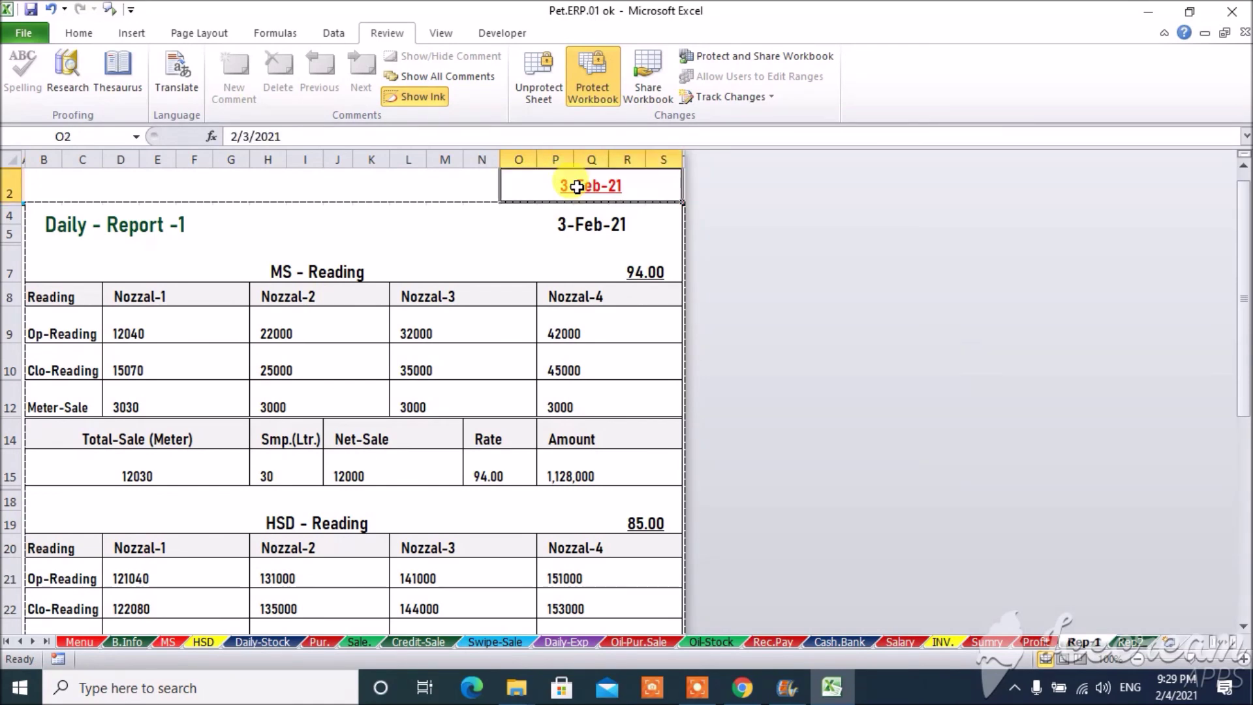
{"action": "key", "text": "Delete"}
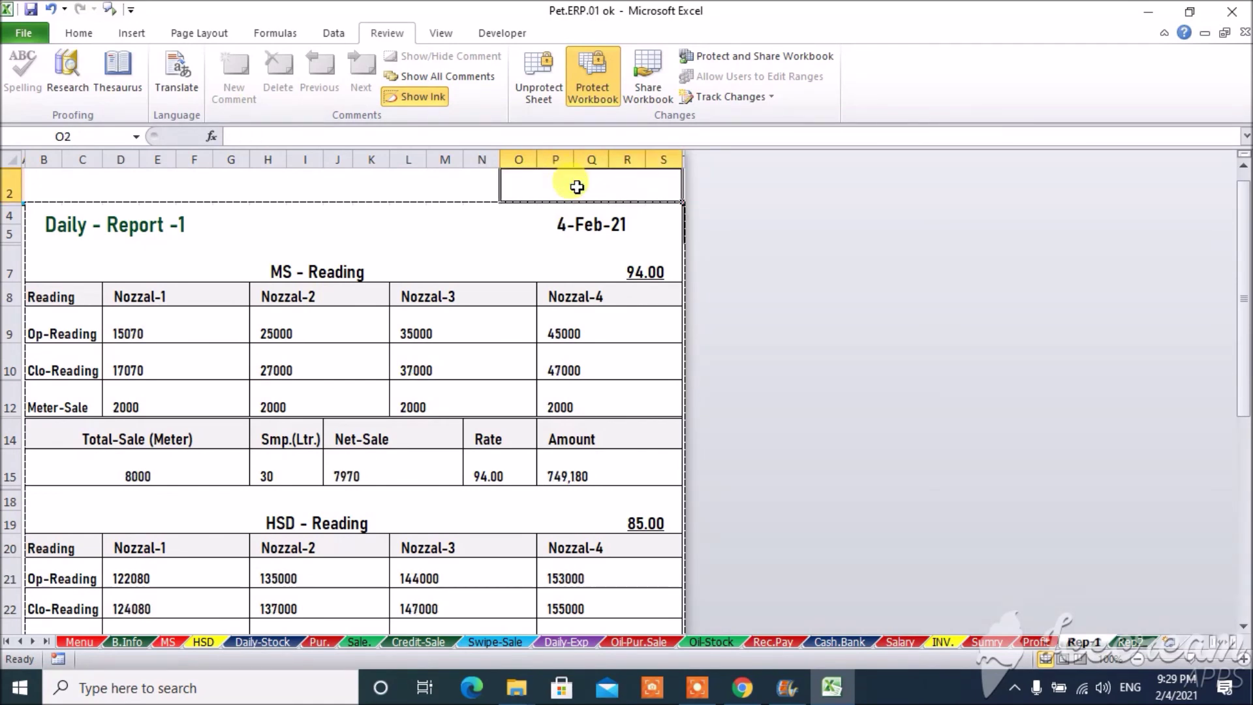